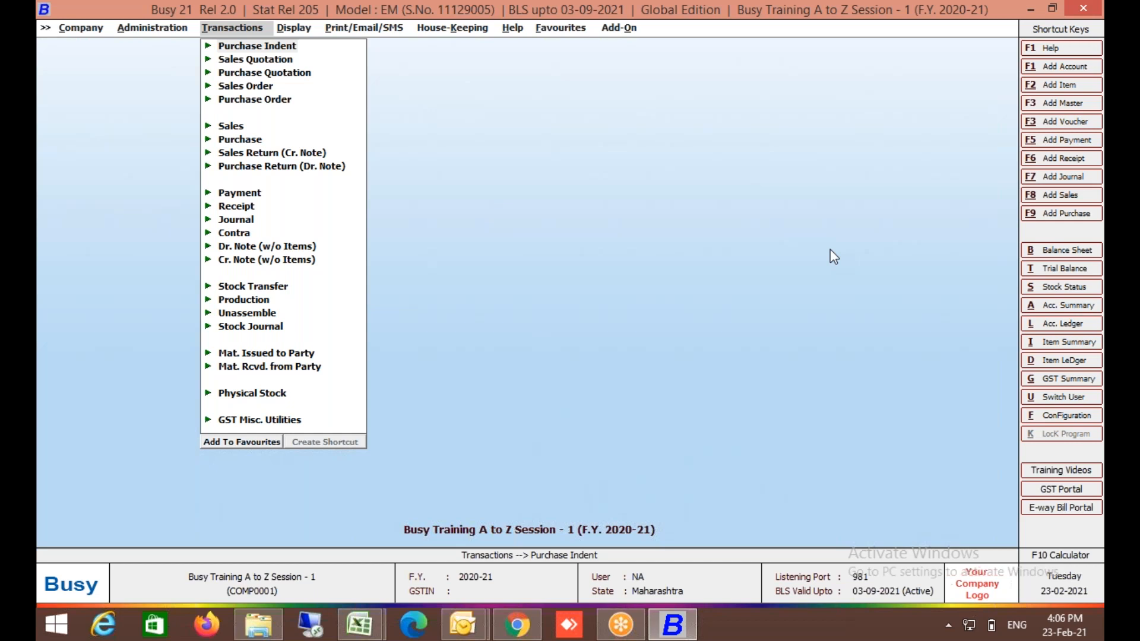
Open Voucher Series Configuration from Administration and select the Main series under Sales.
{"action": "left_click", "coordinate": [181, 30]}
{"action": "key", "text": "Down"}
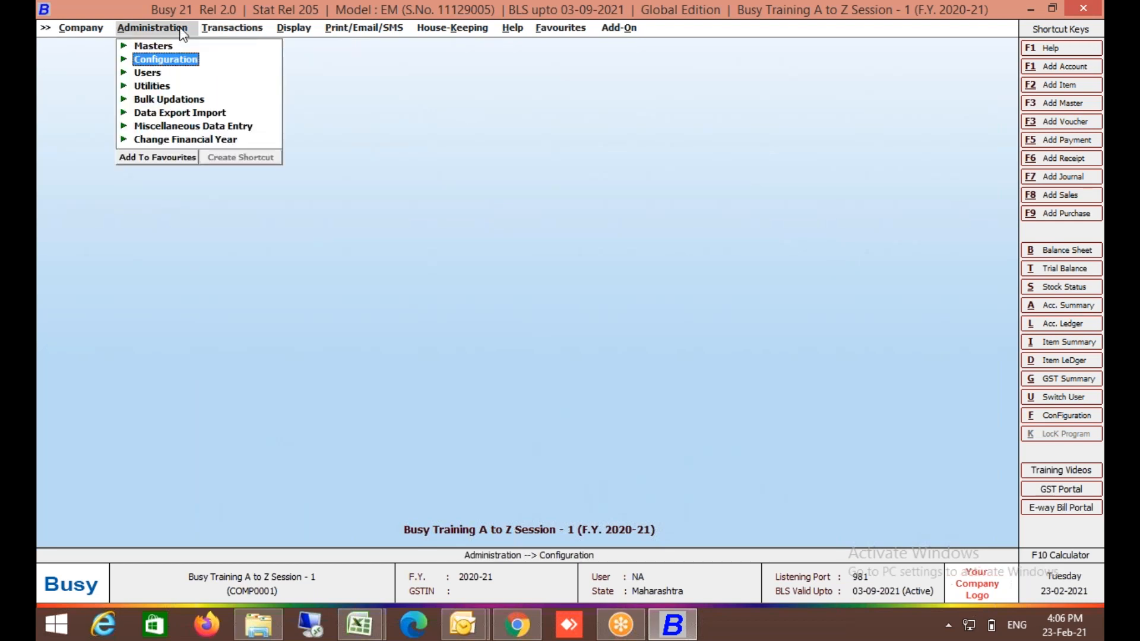
{"action": "key", "text": "Return"}
{"action": "key", "text": "Down"}
{"action": "key", "text": "Return"}
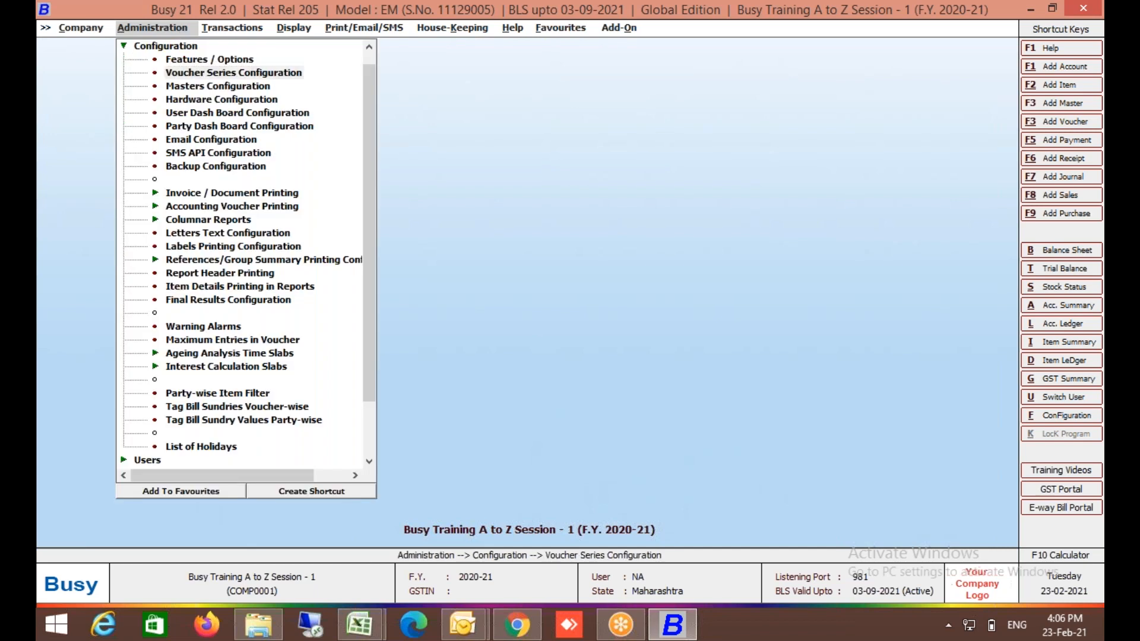
{"action": "key", "text": "Down"}
{"action": "key", "text": "Down"}
{"action": "key", "text": "Down"}
{"action": "key", "text": "Down"}
{"action": "key", "text": "Right"}
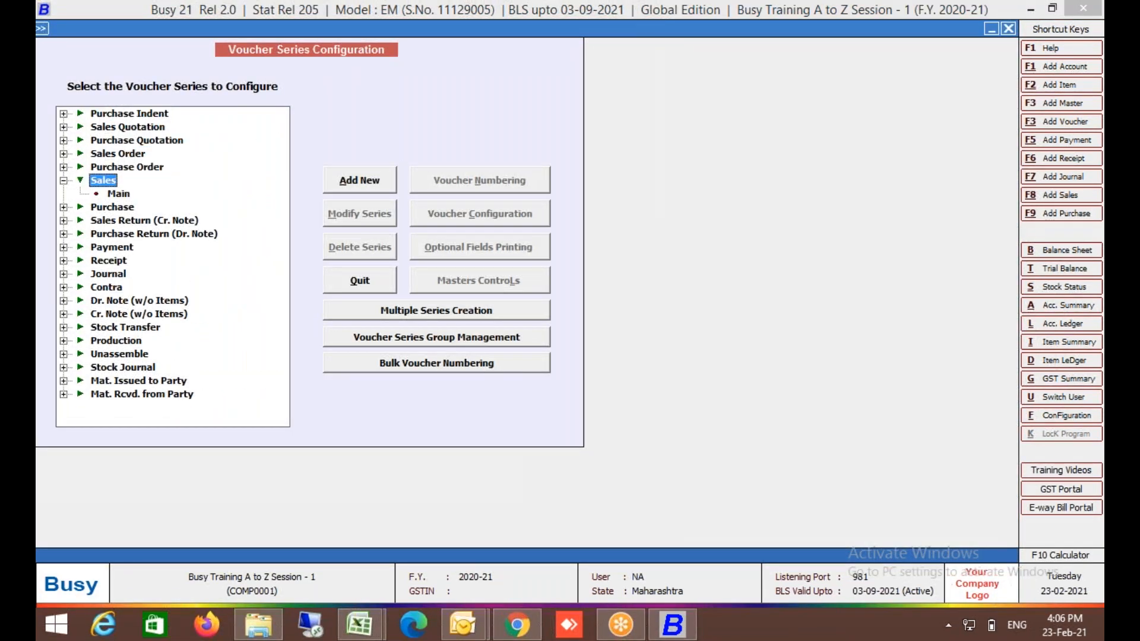
{"action": "key", "text": "Down"}
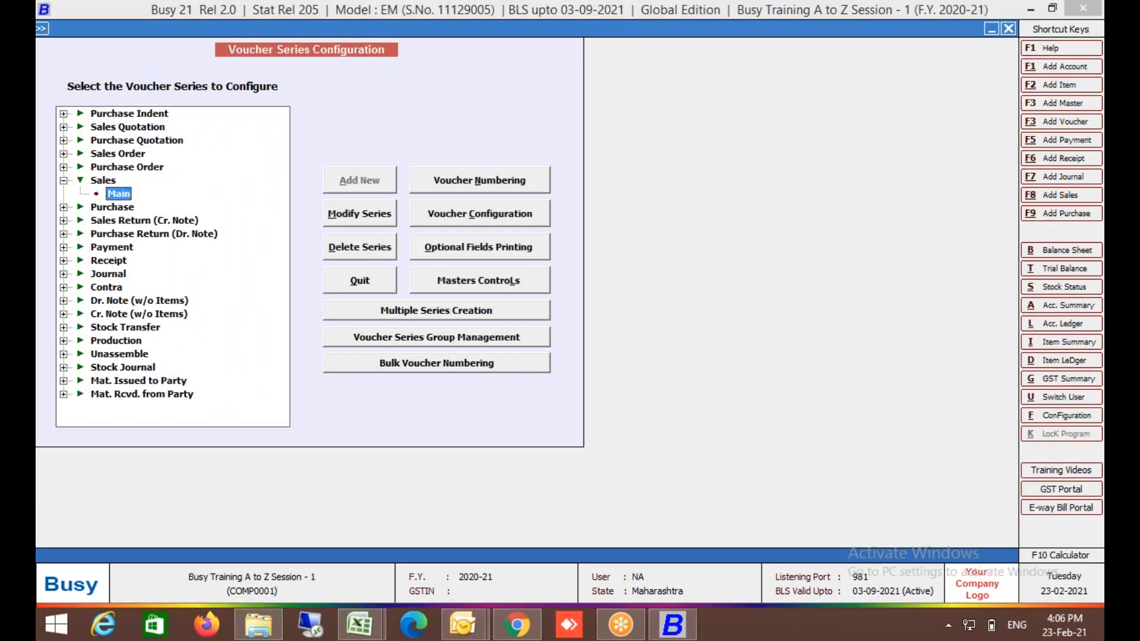
{"action": "left_click", "coordinate": [482, 221]}
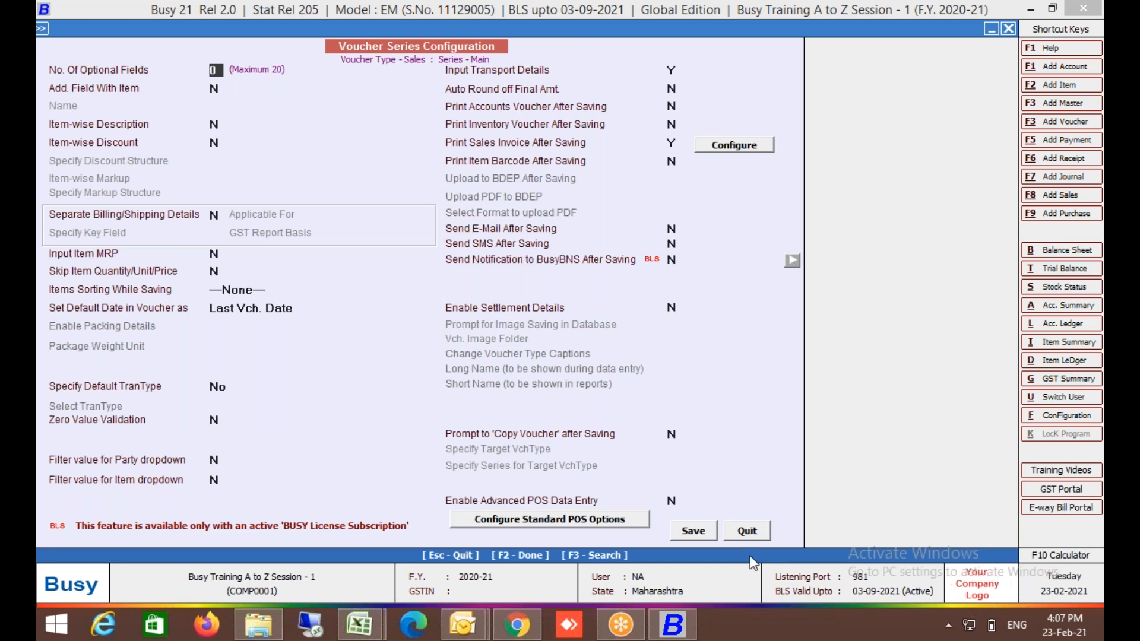
{"action": "left_click", "coordinate": [751, 537]}
{"action": "key", "text": "Escape"}
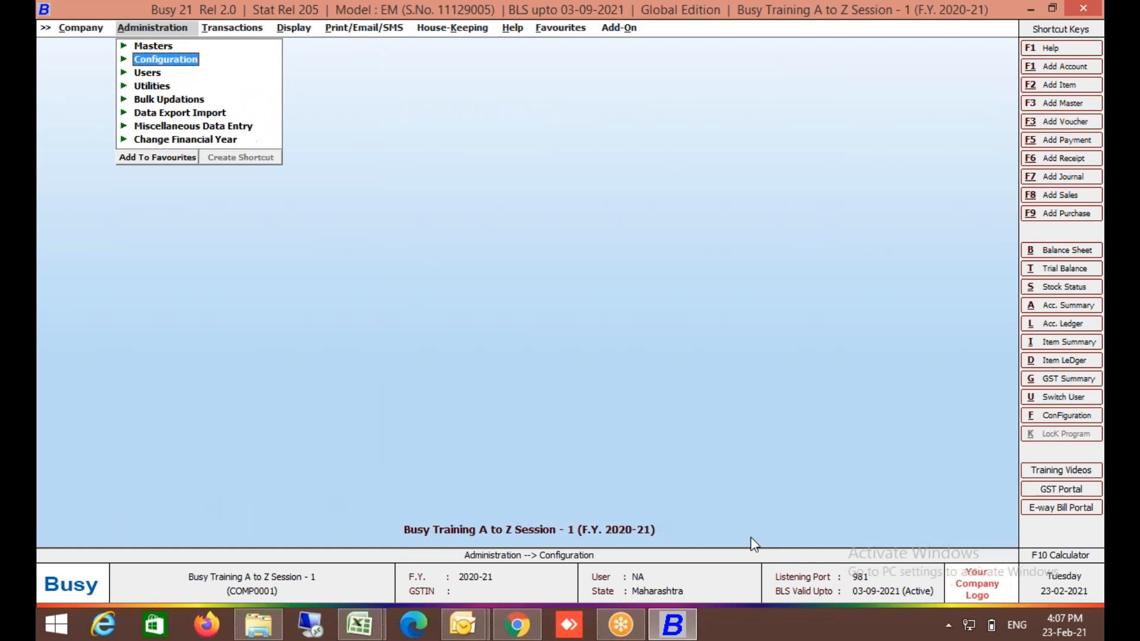
{"action": "key", "text": "Right"}
{"action": "key", "text": "Down"}
{"action": "key", "text": "Down"}
{"action": "key", "text": "Down"}
{"action": "key", "text": "Down"}
{"action": "key", "text": "Up"}
{"action": "key", "text": "Up"}
{"action": "key", "text": "Down"}
{"action": "key", "text": "Down"}
{"action": "key", "text": "Down"}
{"action": "key", "text": "Return"}
{"action": "key", "text": "Down"}
{"action": "key", "text": "Return"}
{"action": "key", "text": "Return"}
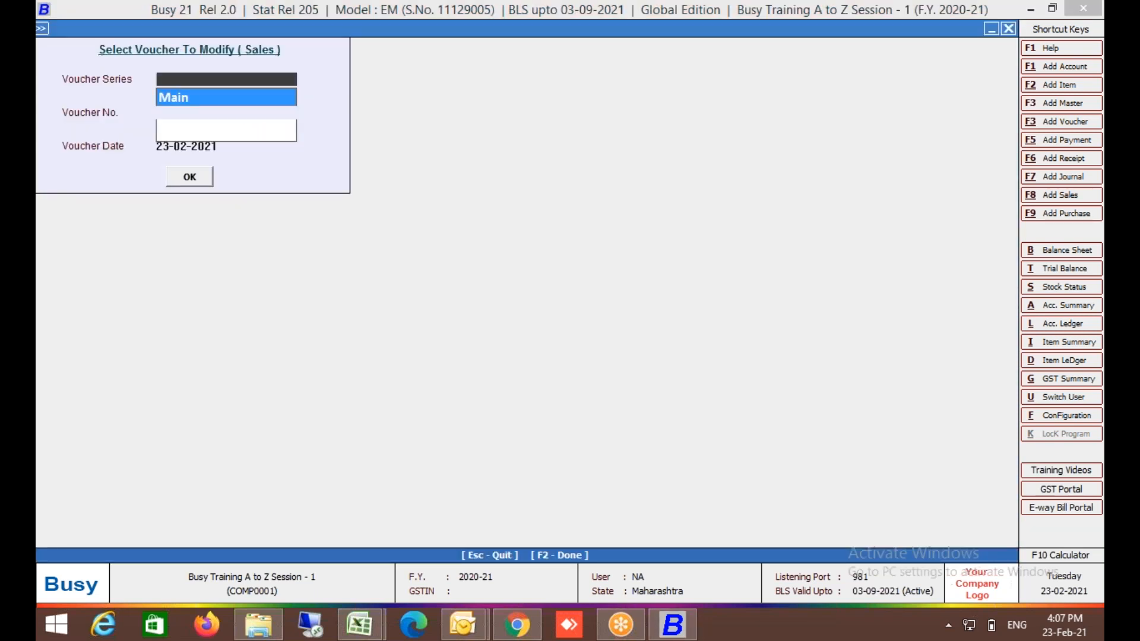
{"action": "key", "text": "Return"}
{"action": "key", "text": "Escape"}
{"action": "key", "text": "Up"}
{"action": "key", "text": "Return"}
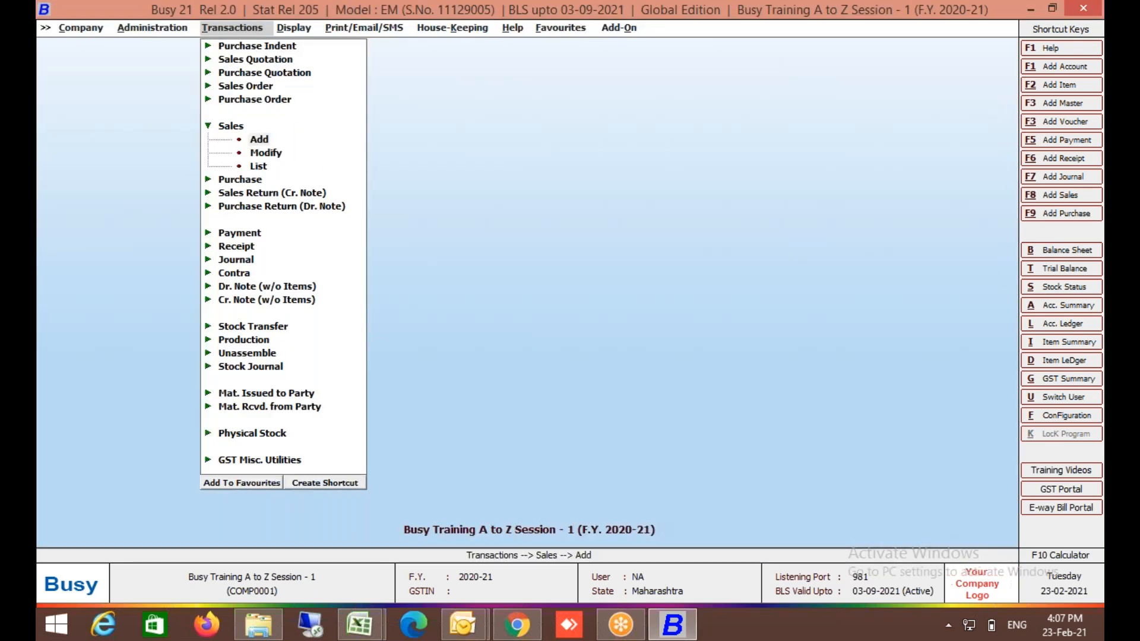
{"action": "key", "text": "Return"}
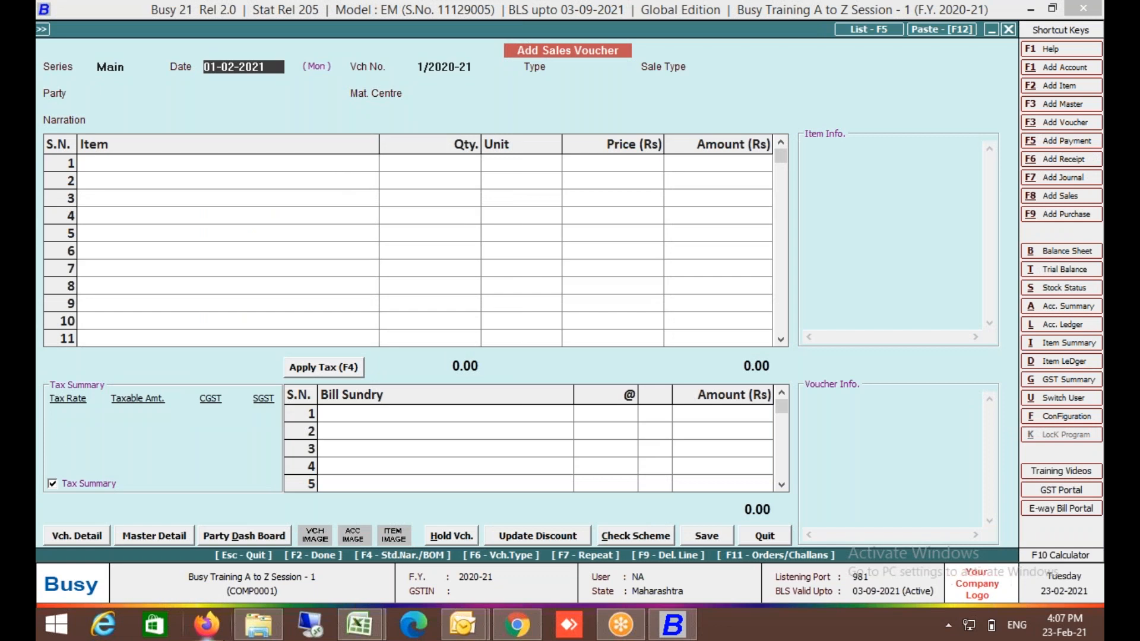
{"action": "left_click", "coordinate": [92, 538]}
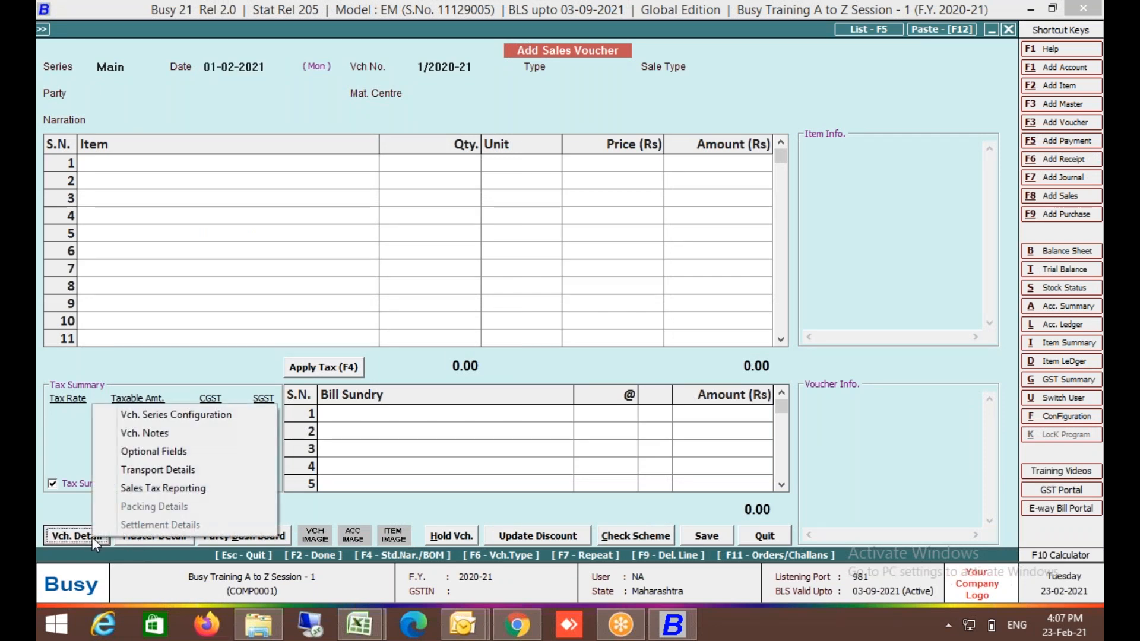
{"action": "left_click", "coordinate": [232, 415]}
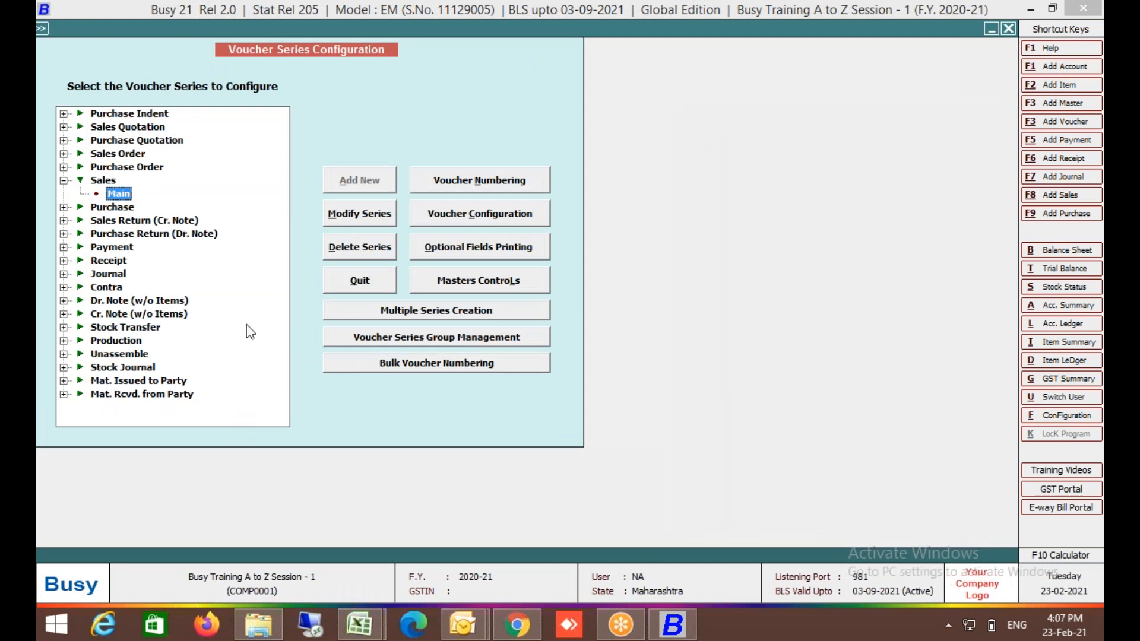
{"action": "left_click", "coordinate": [458, 212]}
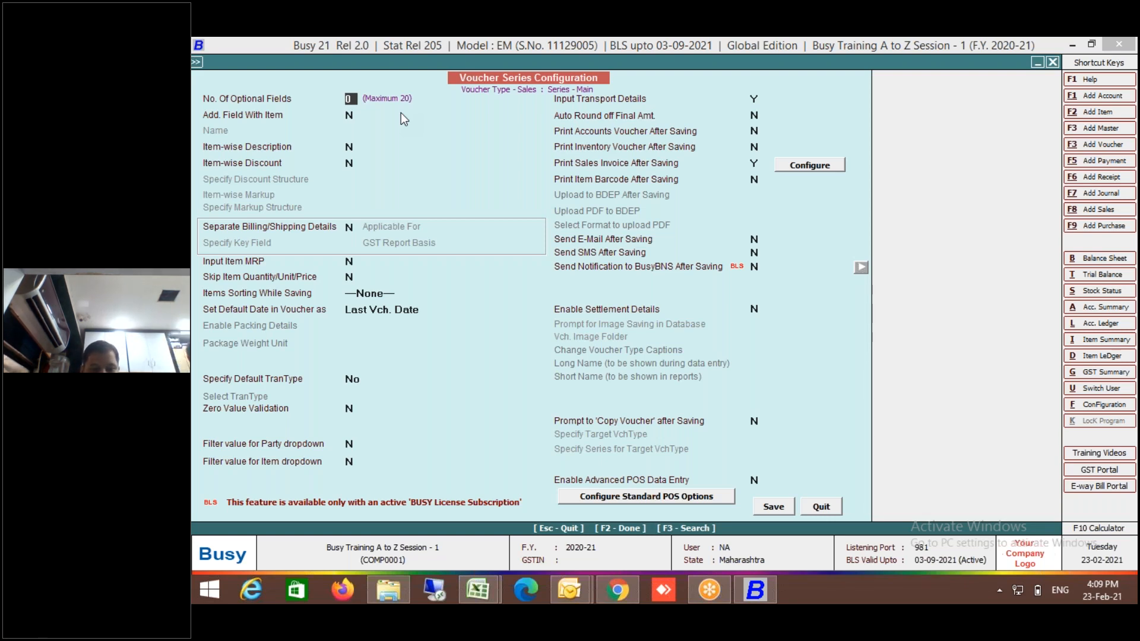
Set optional fields to 2 and define field 1 as Driver Name, type Text, master database Y.
{"action": "type", "text": "2"}
{"action": "key", "text": "Return"}
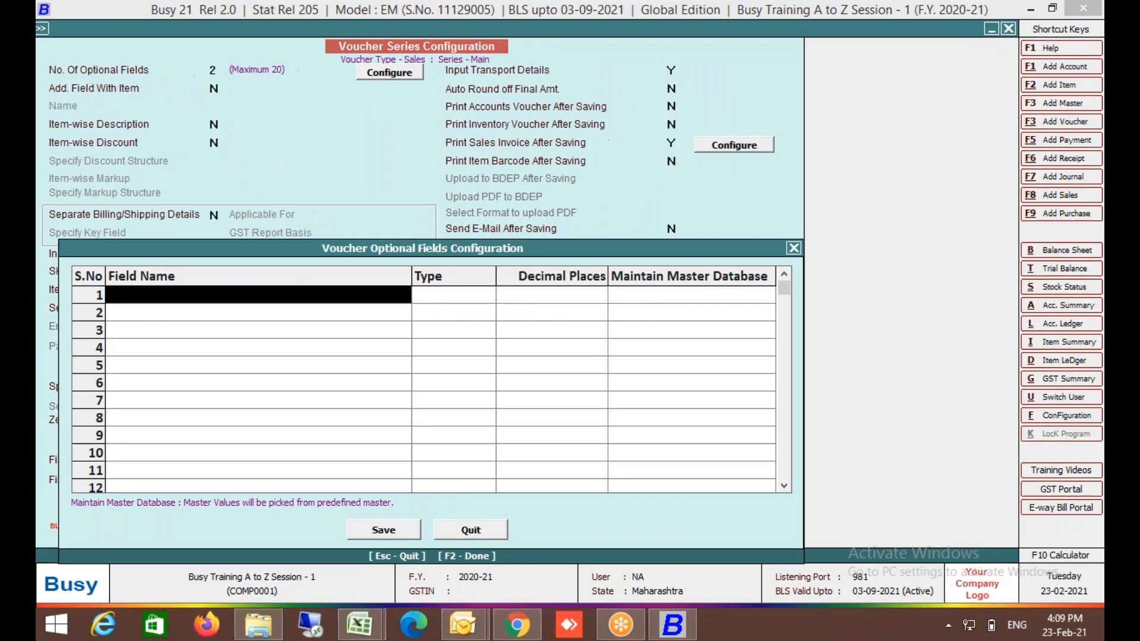
{"action": "type", "text": "Dr"}
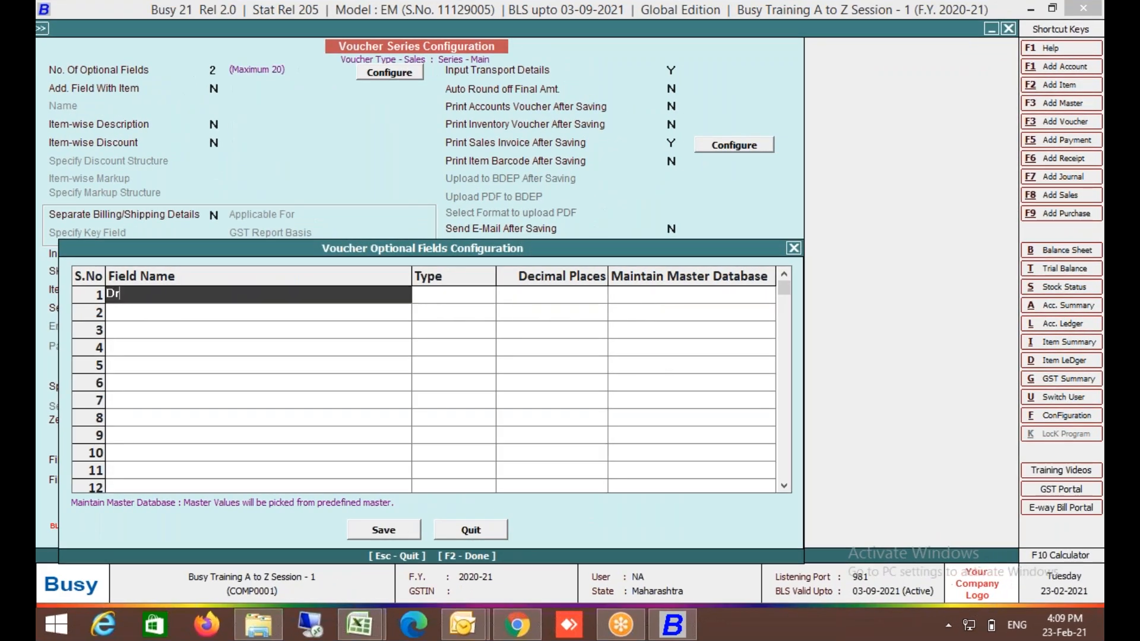
{"action": "type", "text": "iver Name"}
{"action": "key", "text": "Return"}
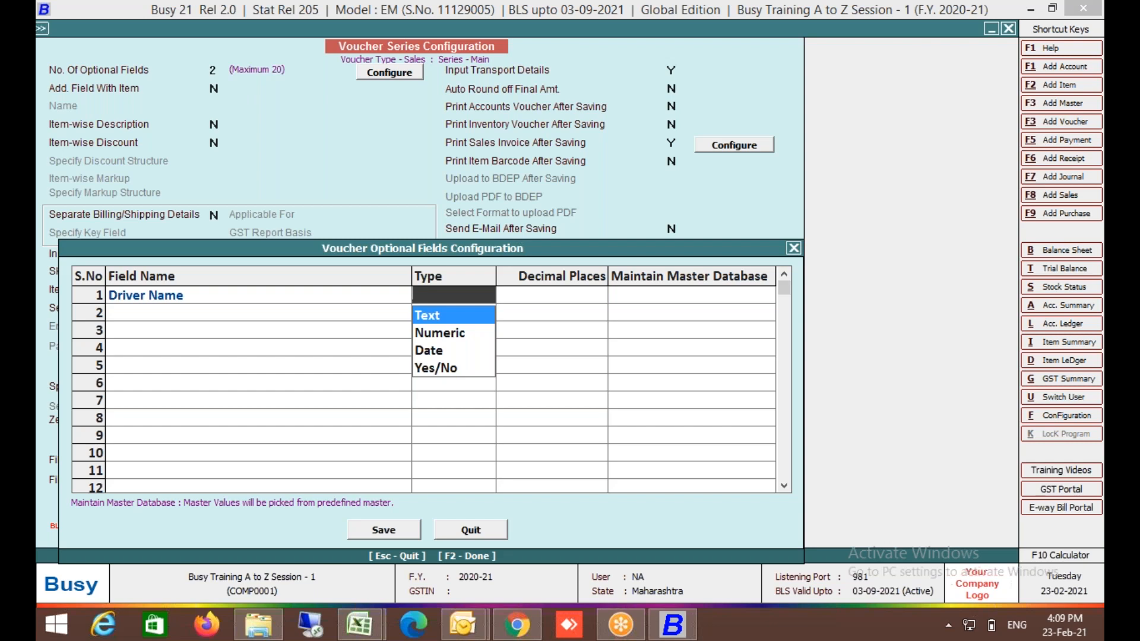
{"action": "key", "text": "Return"}
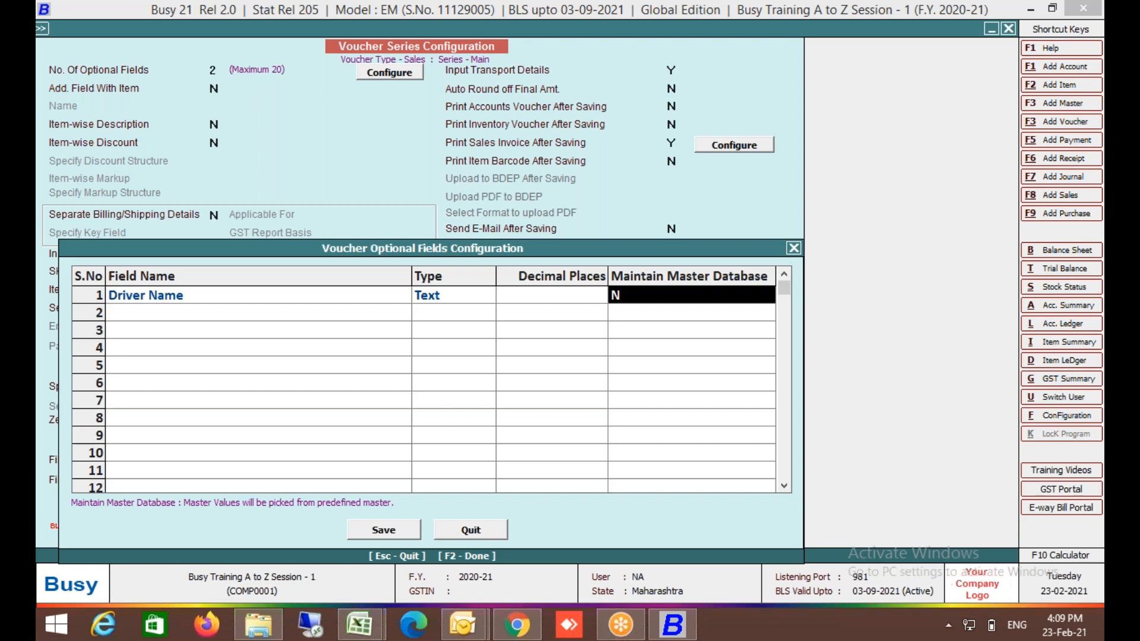
{"action": "type", "text": "Y"}
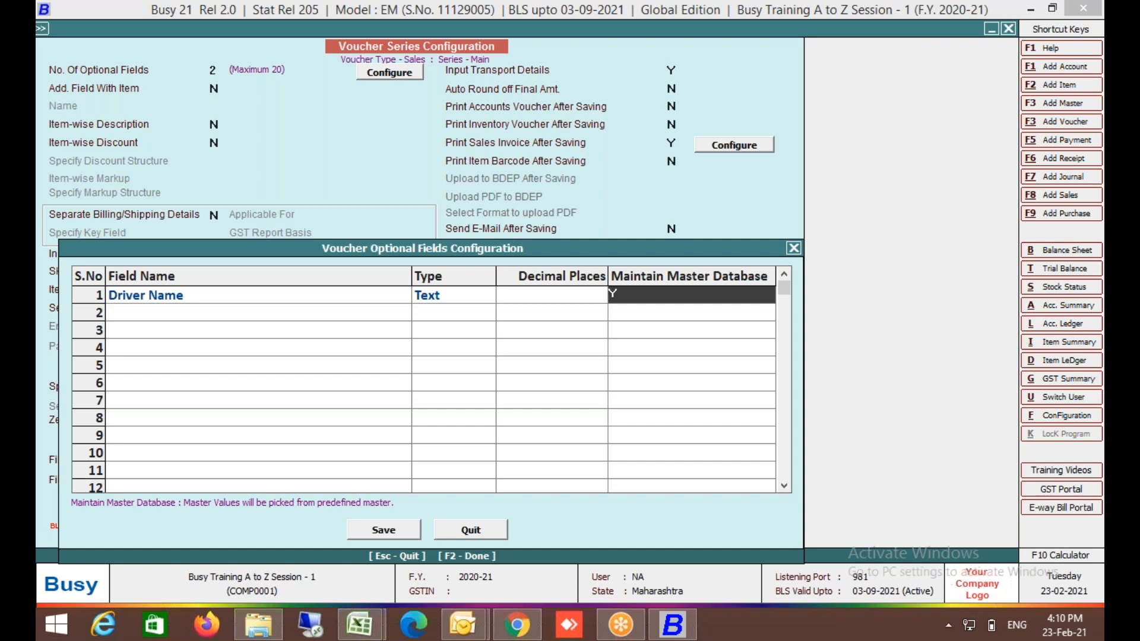
{"action": "key", "text": "Return"}
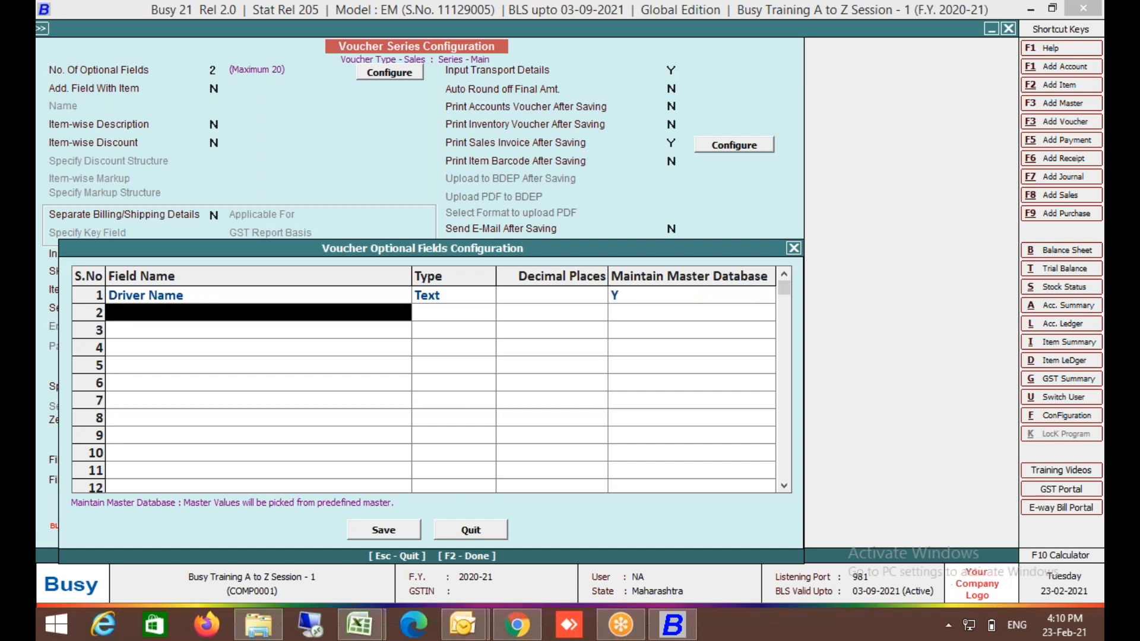
Define field 2 as Delivery Man, type Text, master database Y, and save the optional fields.
{"action": "type", "text": "Deli"}
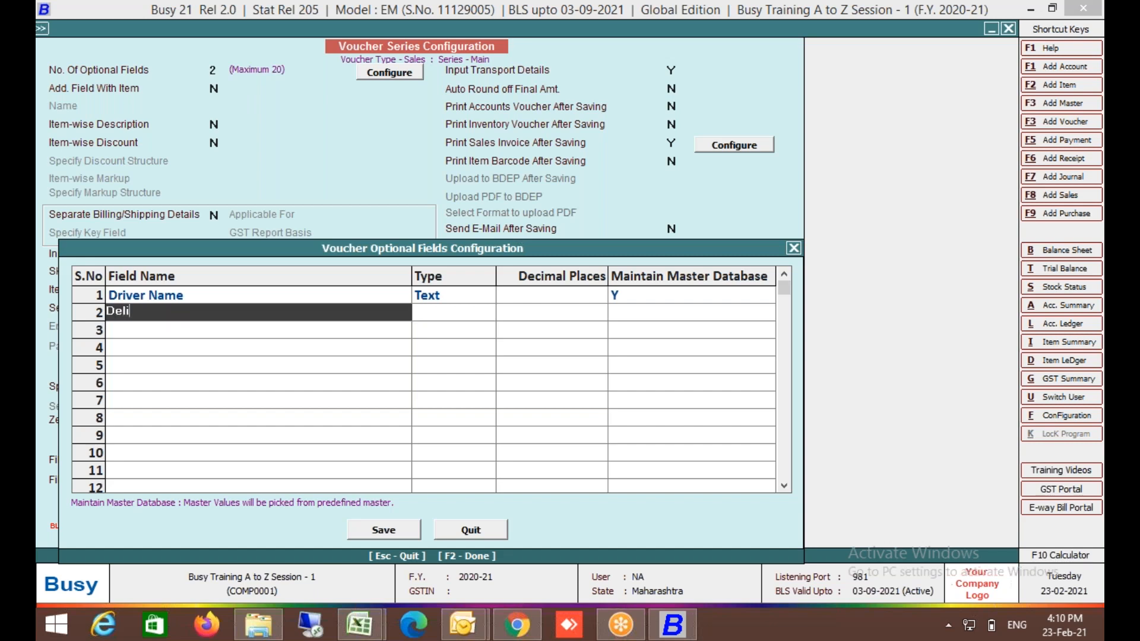
{"action": "type", "text": "very Man"}
{"action": "key", "text": "Return"}
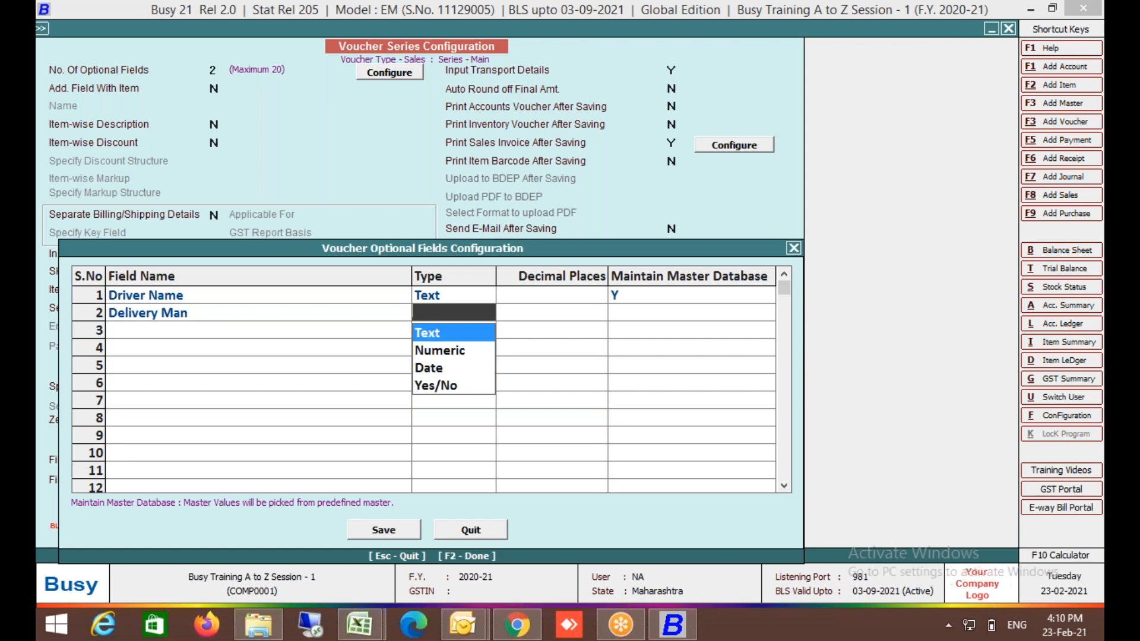
{"action": "key", "text": "Return"}
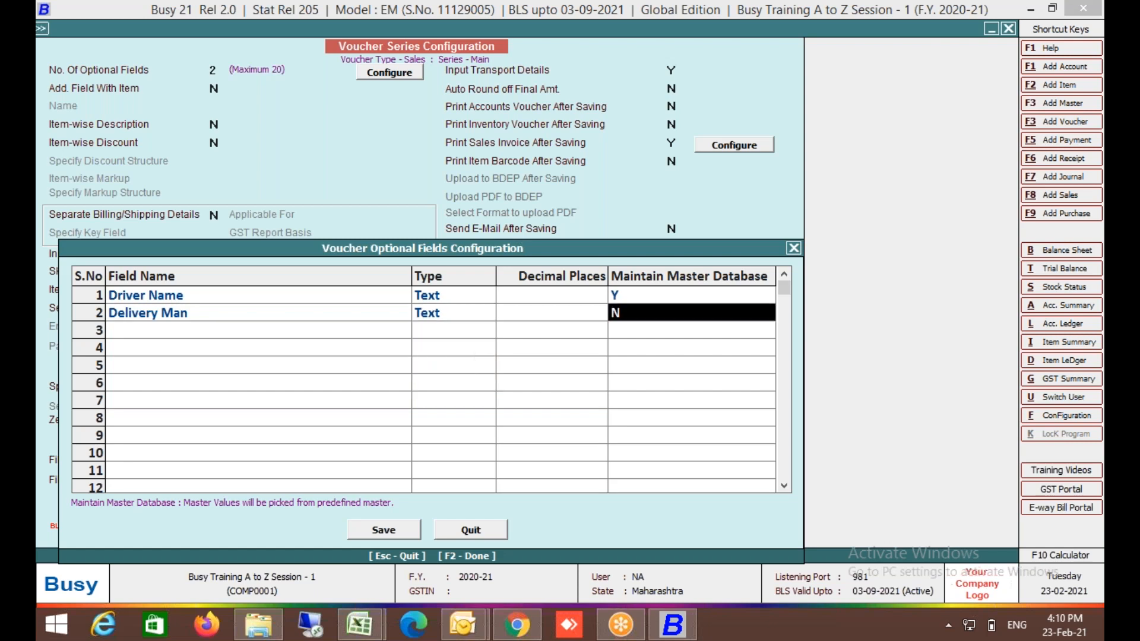
{"action": "key", "text": "y"}
{"action": "key", "text": "Return"}
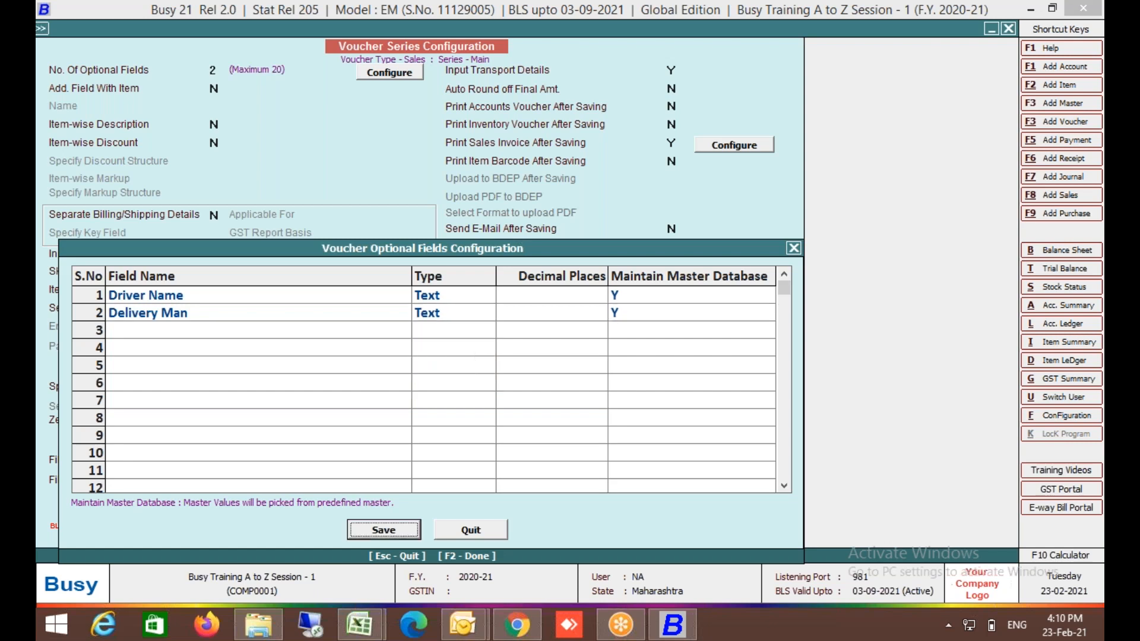
{"action": "key", "text": "Up"}
{"action": "key", "text": "Up"}
{"action": "key", "text": "Right"}
{"action": "key", "text": "Right"}
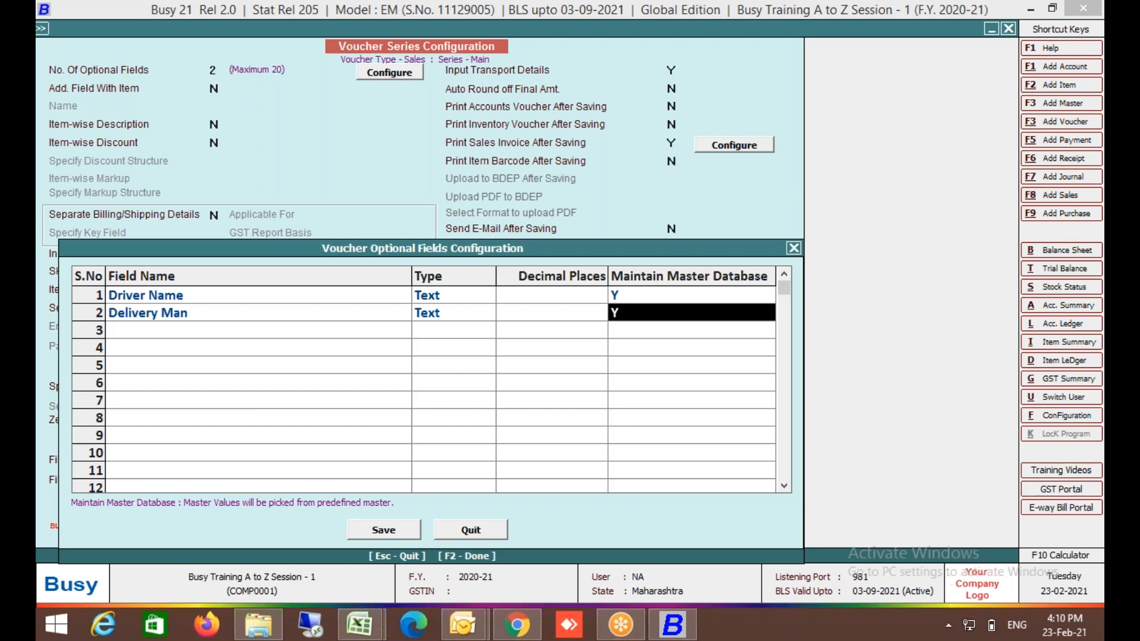
{"action": "key", "text": "Return"}
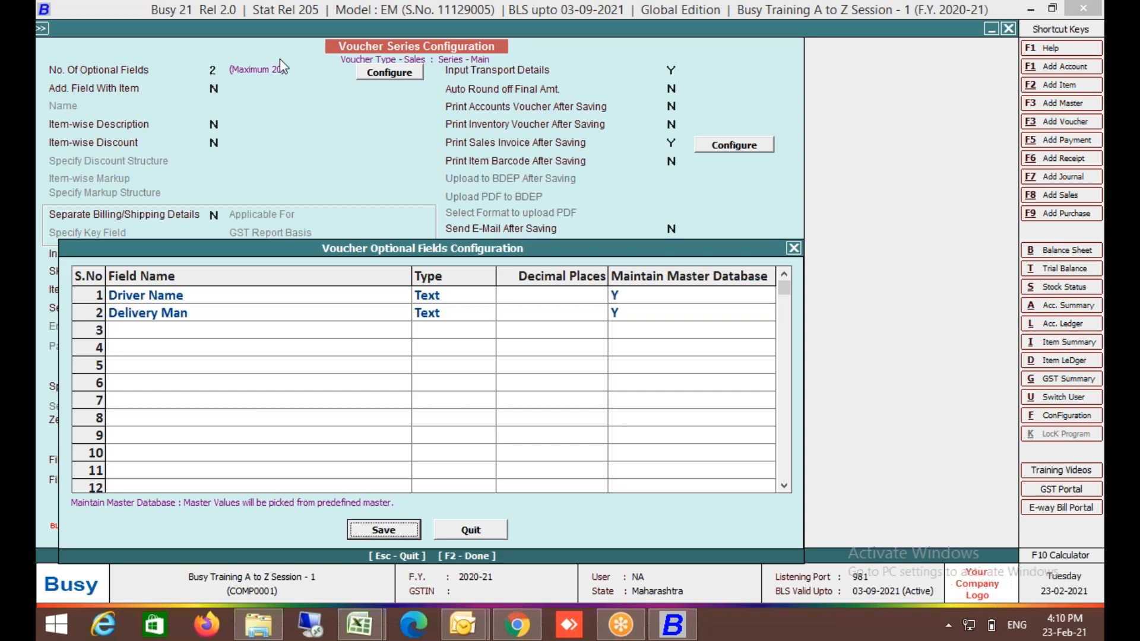
{"action": "left_click", "coordinate": [142, 333]}
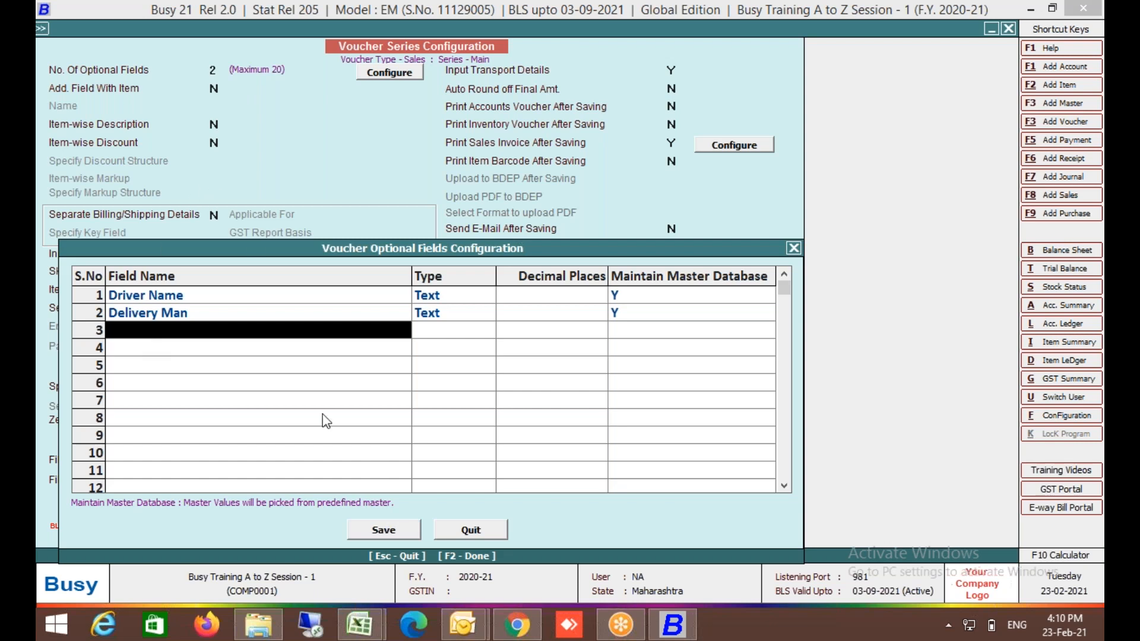
{"action": "left_click", "coordinate": [384, 530]}
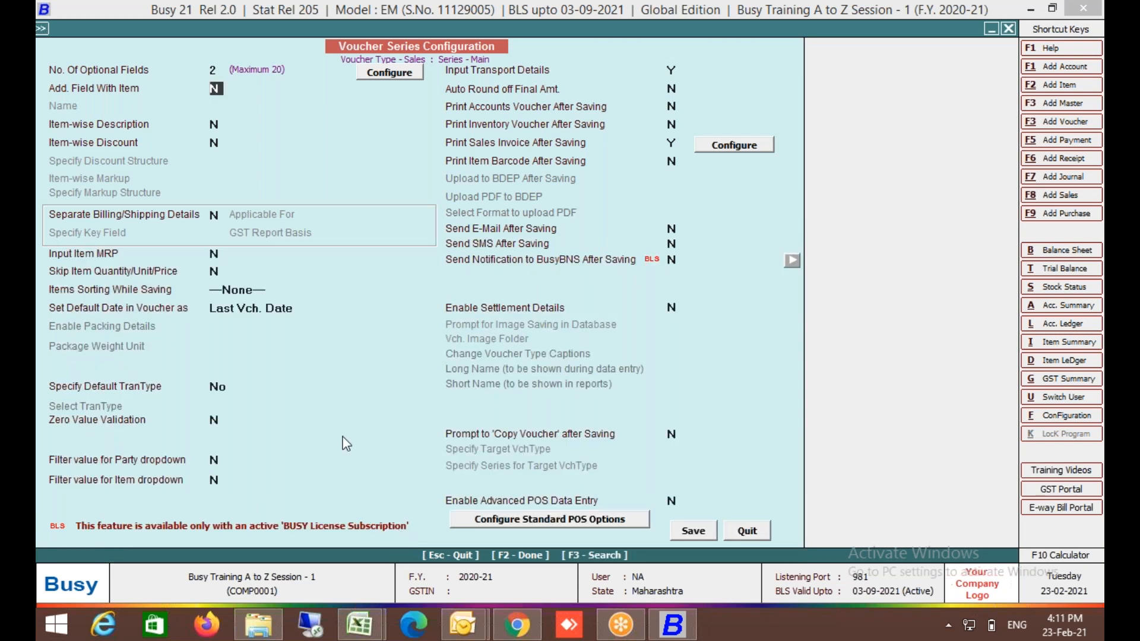
Raise the number of optional fields to 3 and move to the empty third row.
{"action": "left_click", "coordinate": [217, 71]}
{"action": "type", "text": "3"}
{"action": "key", "text": "Return"}
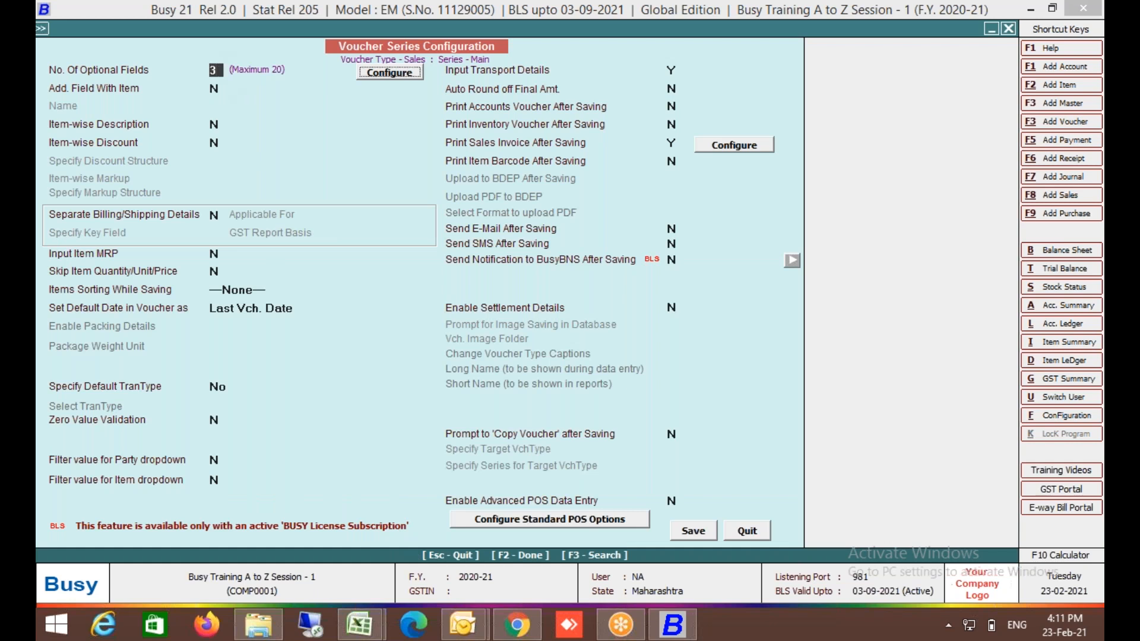
{"action": "key", "text": "Return"}
{"action": "key", "text": "Down"}
{"action": "key", "text": "Down"}
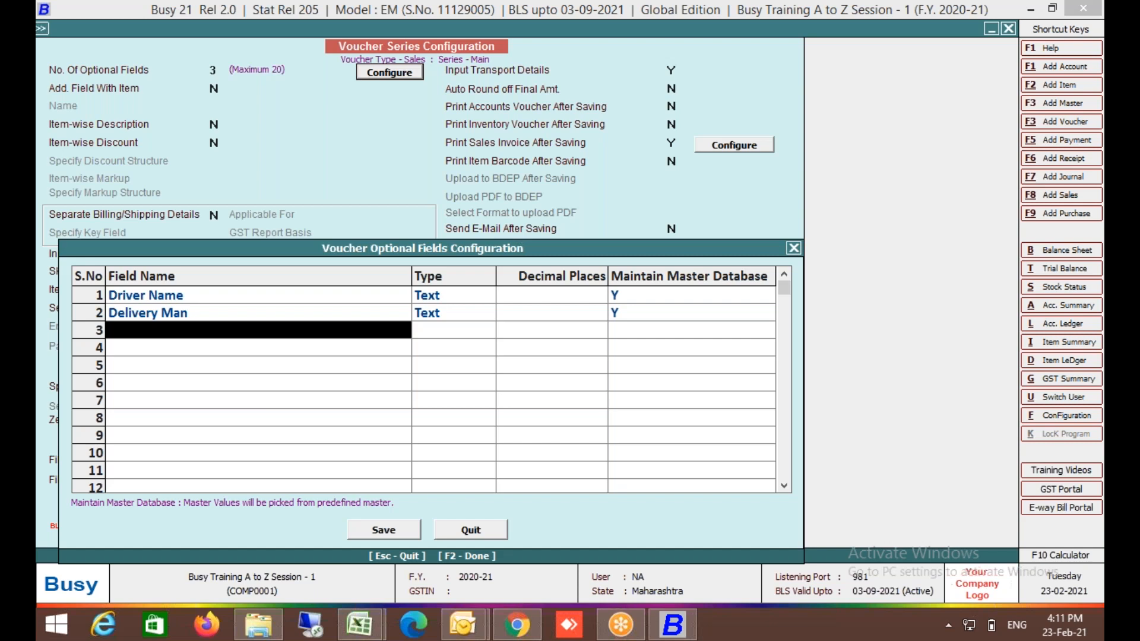
Define field 3 as Order No (Text, master database N) and save the Sales Main configuration.
{"action": "type", "text": "R"}
{"action": "key", "text": "BackSpace"}
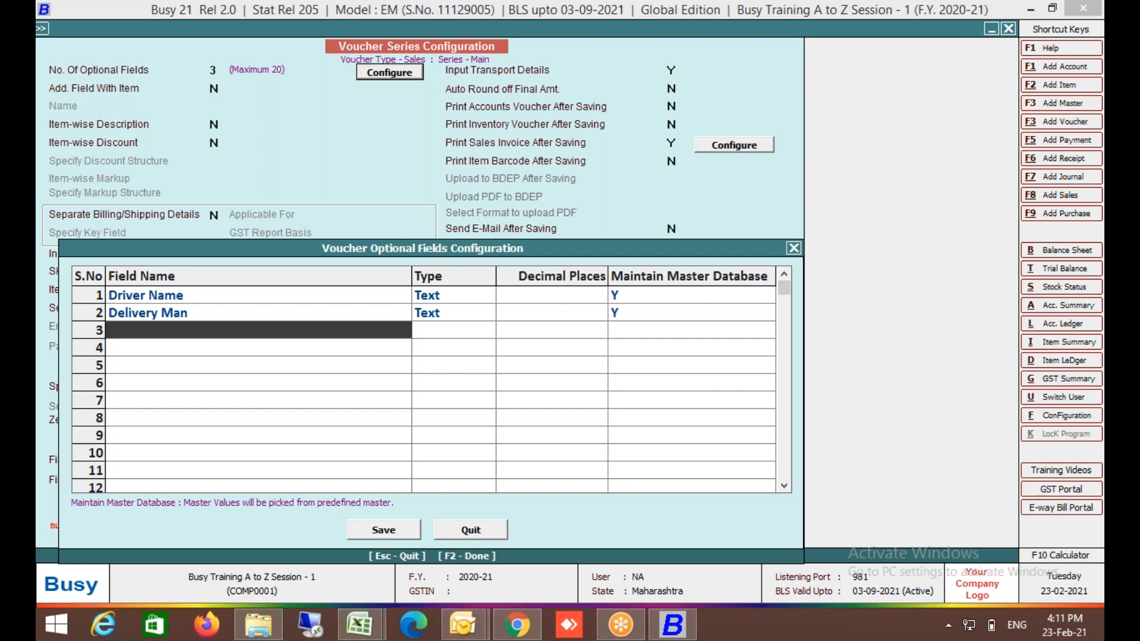
{"action": "type", "text": "Order No"}
{"action": "key", "text": "Return"}
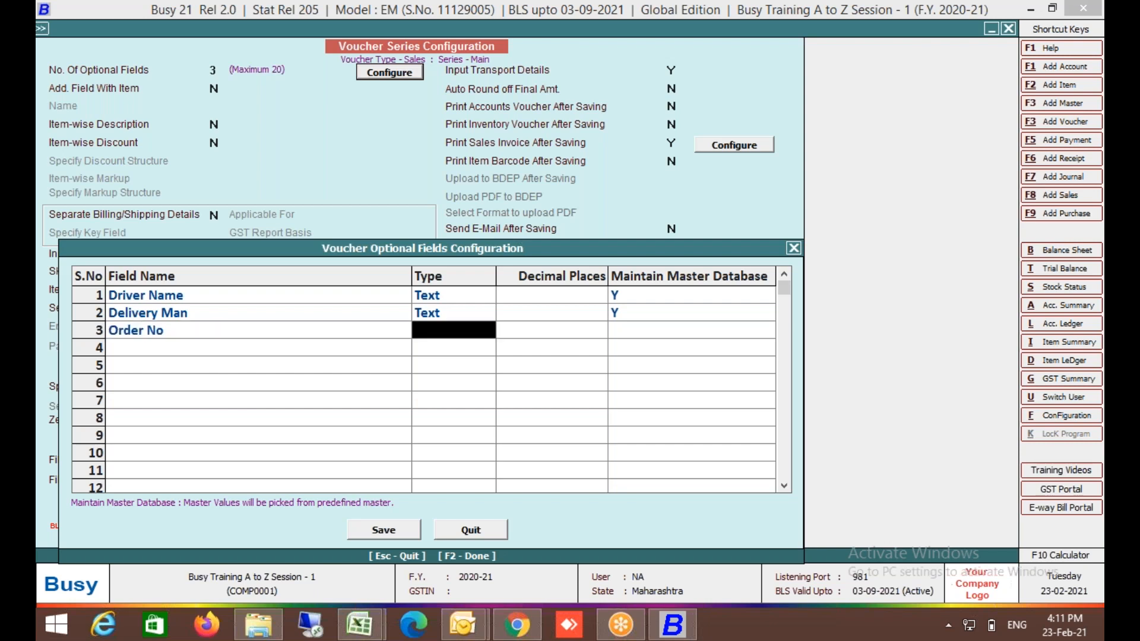
{"action": "key", "text": "Return"}
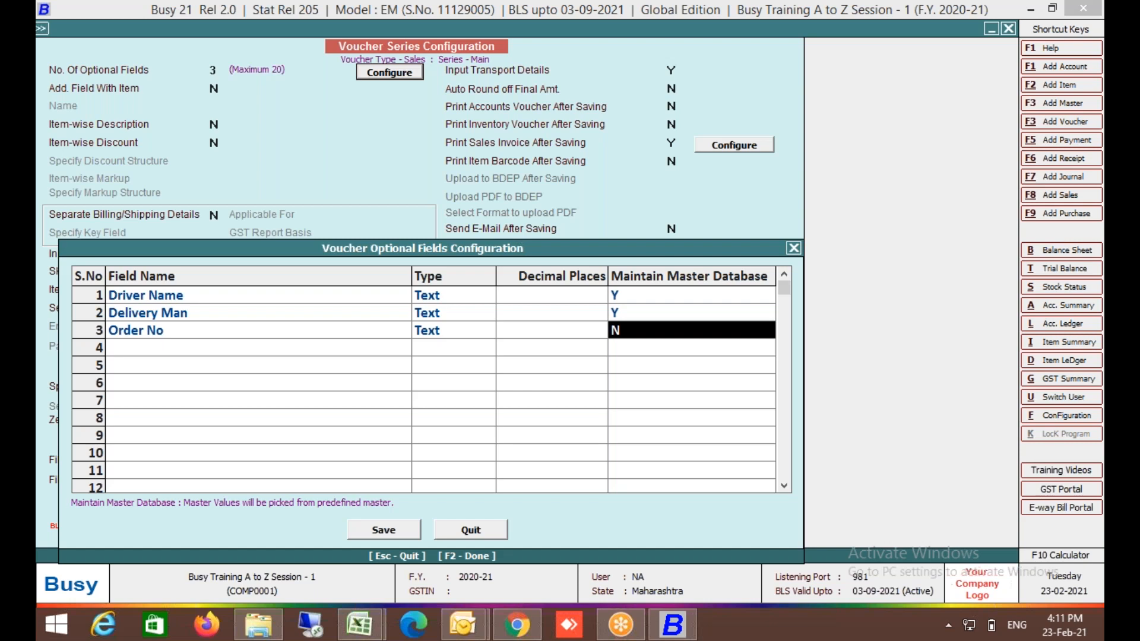
{"action": "left_click", "coordinate": [383, 530]}
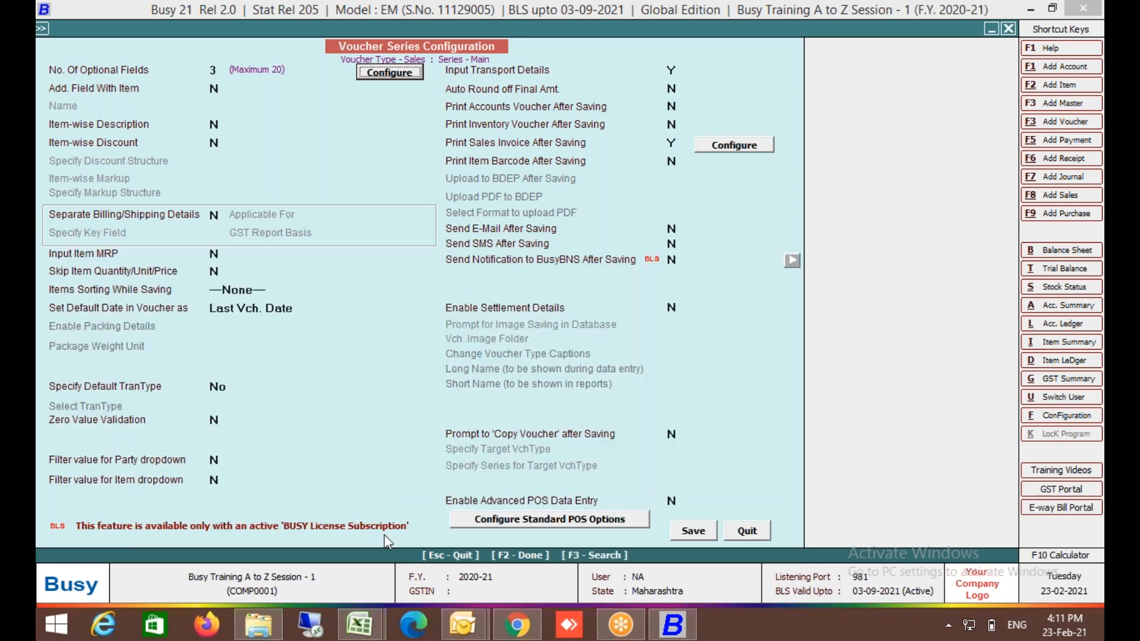
{"action": "left_click", "coordinate": [692, 532]}
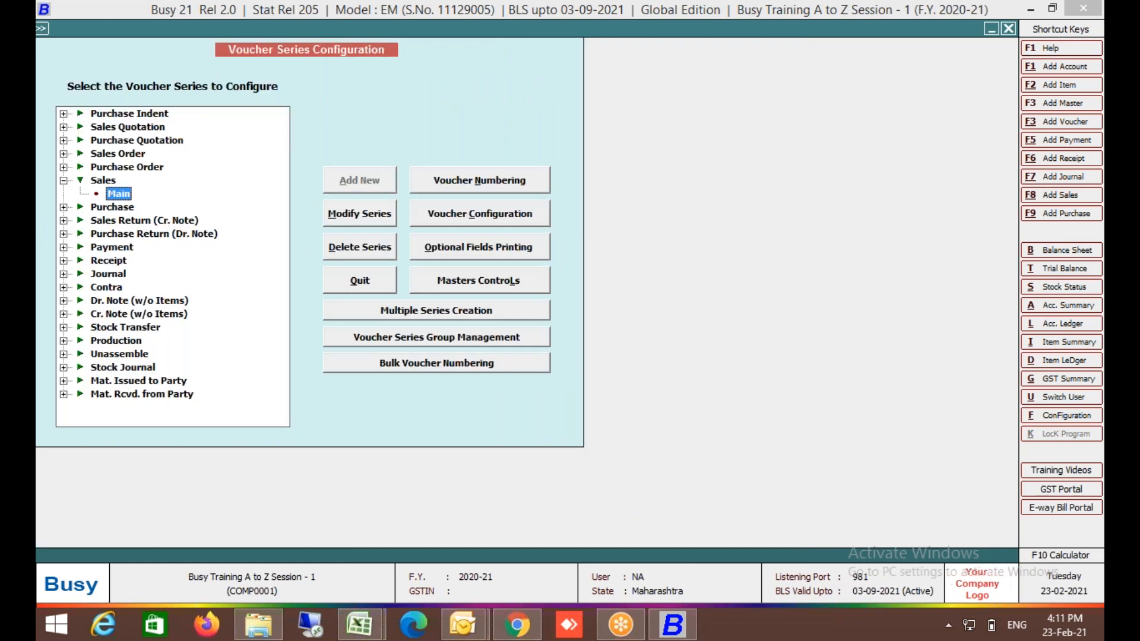
Leave the series configuration and start adding a new sales voucher.
{"action": "key", "text": "Escape"}
{"action": "key", "text": "Escape"}
{"action": "key", "text": "Return"}
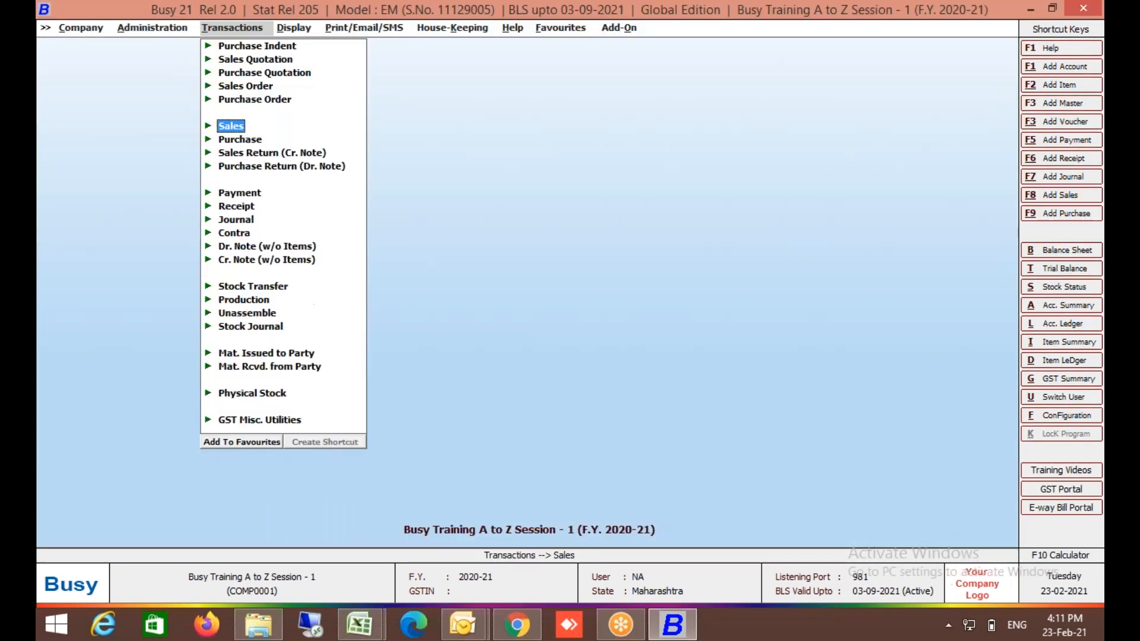
{"action": "key", "text": "Return"}
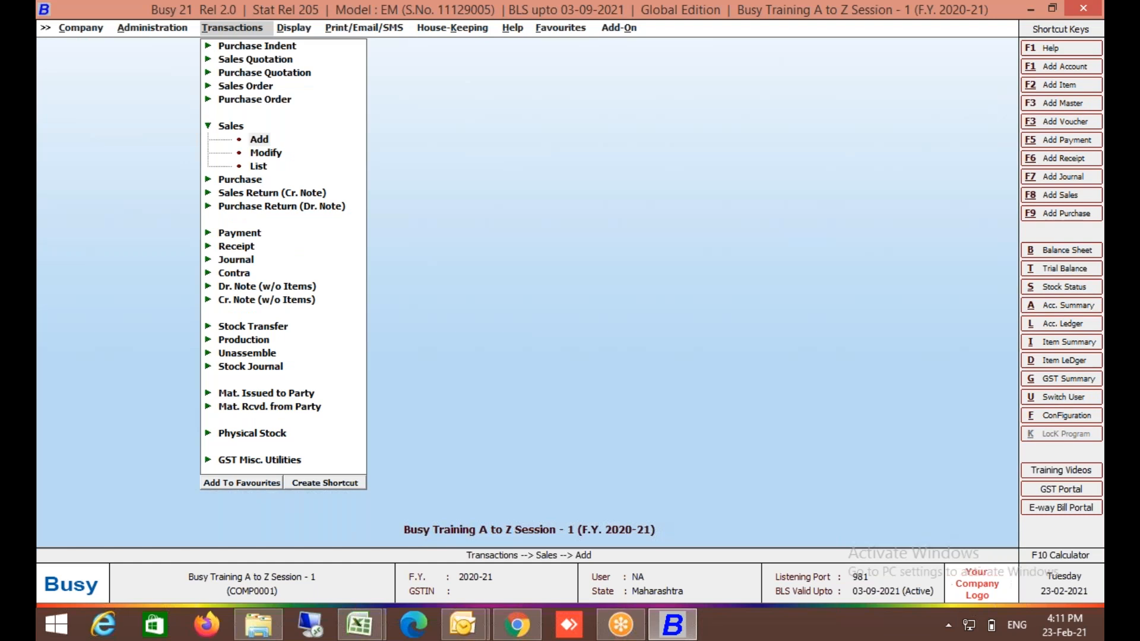
{"action": "key", "text": "Return"}
{"action": "key", "text": "Return"}
{"action": "key", "text": "Return"}
{"action": "key", "text": "Return"}
Set sale type L/GST-12%, party Cash and material centre Store Department.
{"action": "key", "text": "Return"}
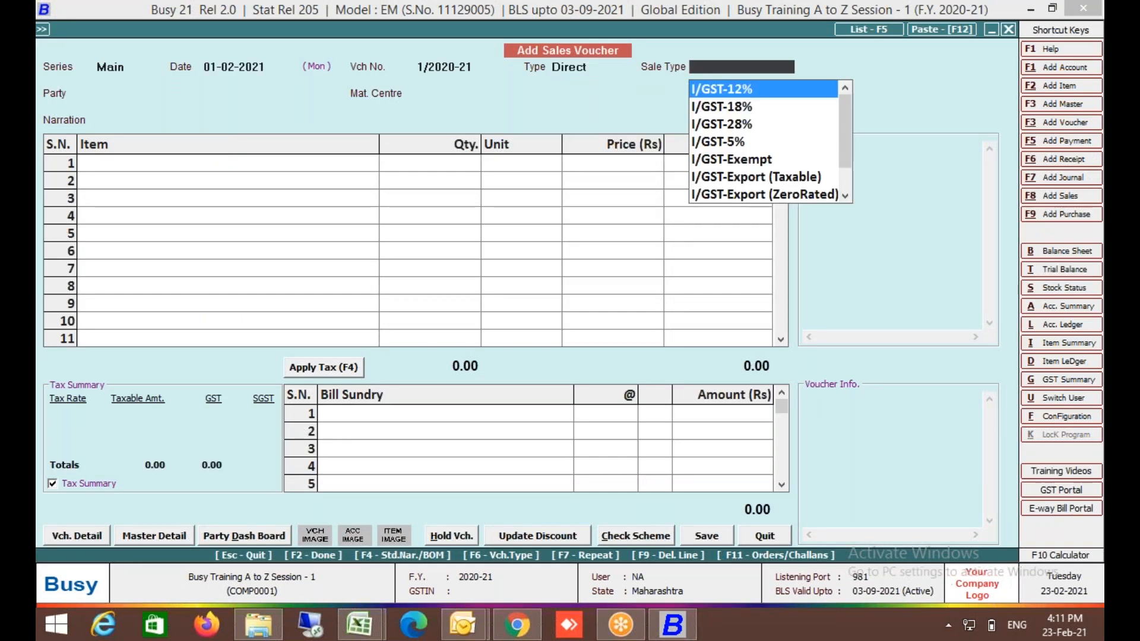
{"action": "type", "text": "12"}
{"action": "key", "text": "Down"}
{"action": "key", "text": "Return"}
{"action": "key", "text": "Down"}
{"action": "key", "text": "Return"}
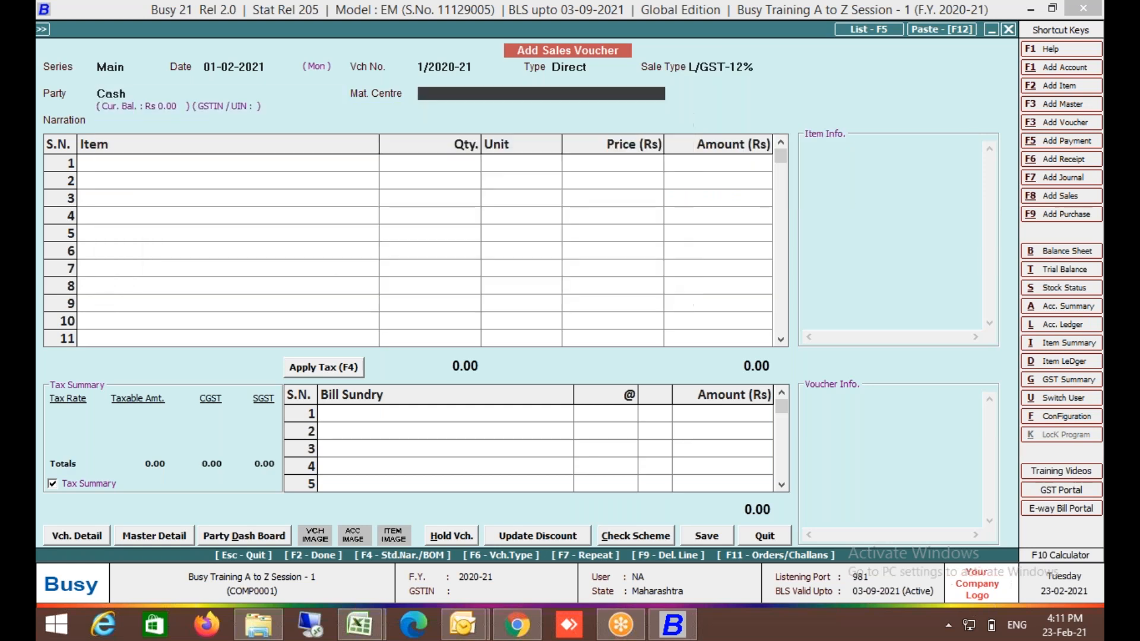
{"action": "key", "text": "Return"}
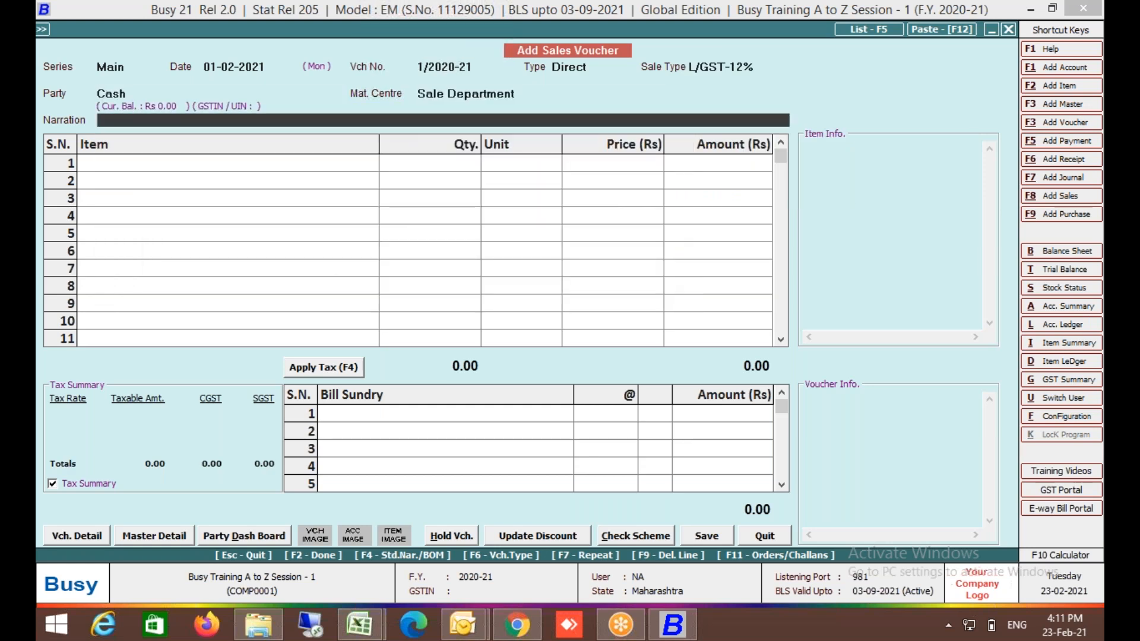
{"action": "key", "text": "shift+Tab"}
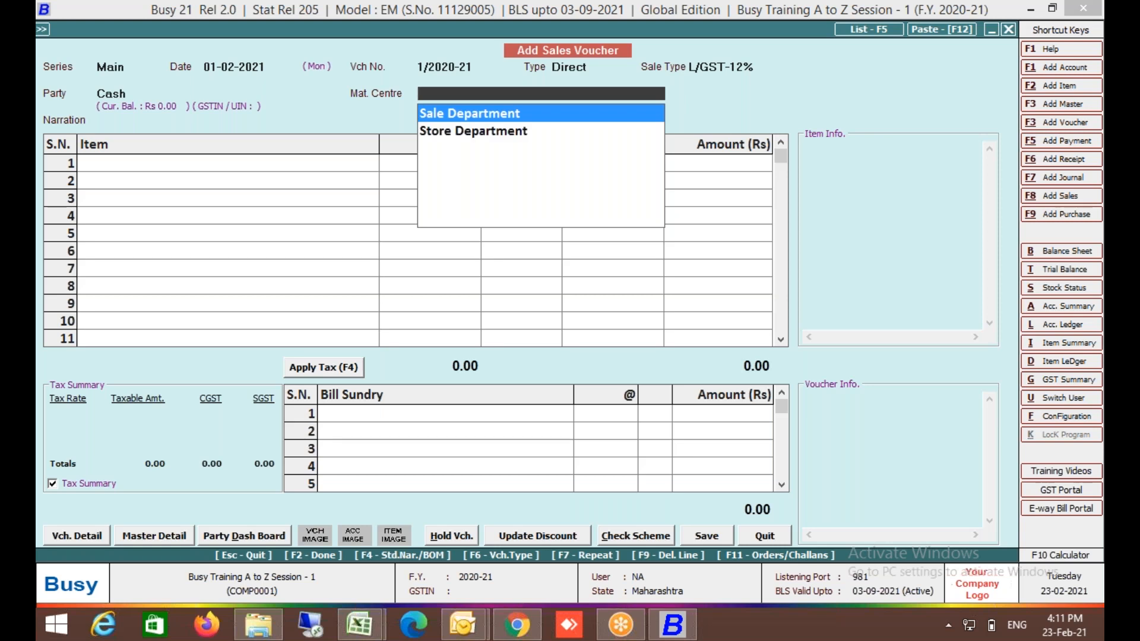
{"action": "key", "text": "Down"}
{"action": "key", "text": "Return"}
{"action": "key", "text": "Return"}
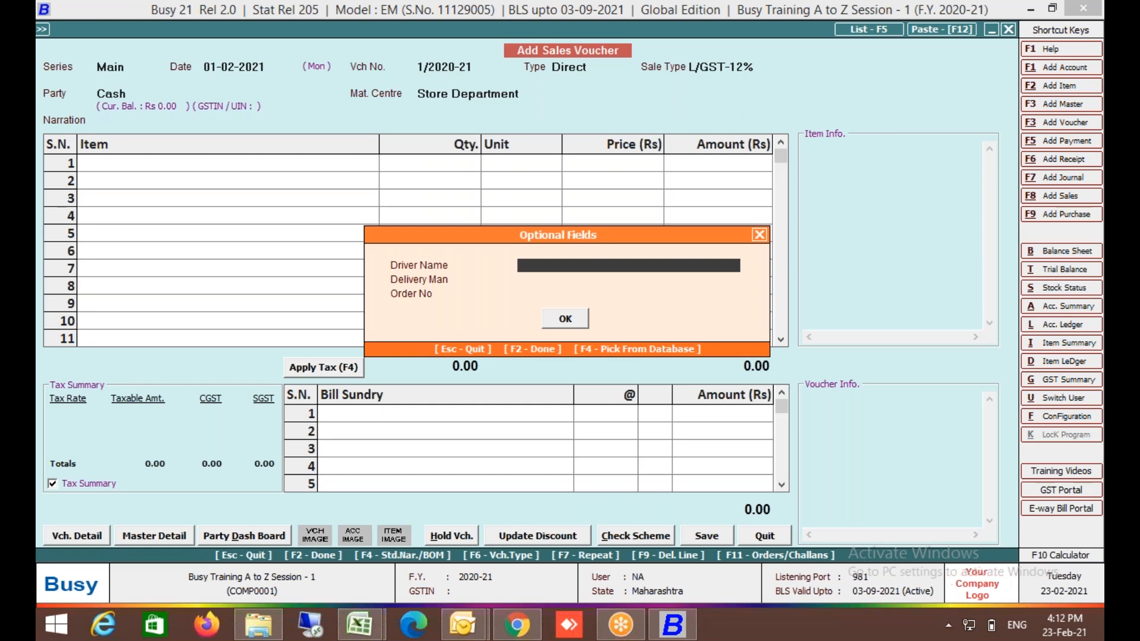
Create a new driver name master entry and fill it into the Driver Name field.
{"action": "key", "text": "F4"}
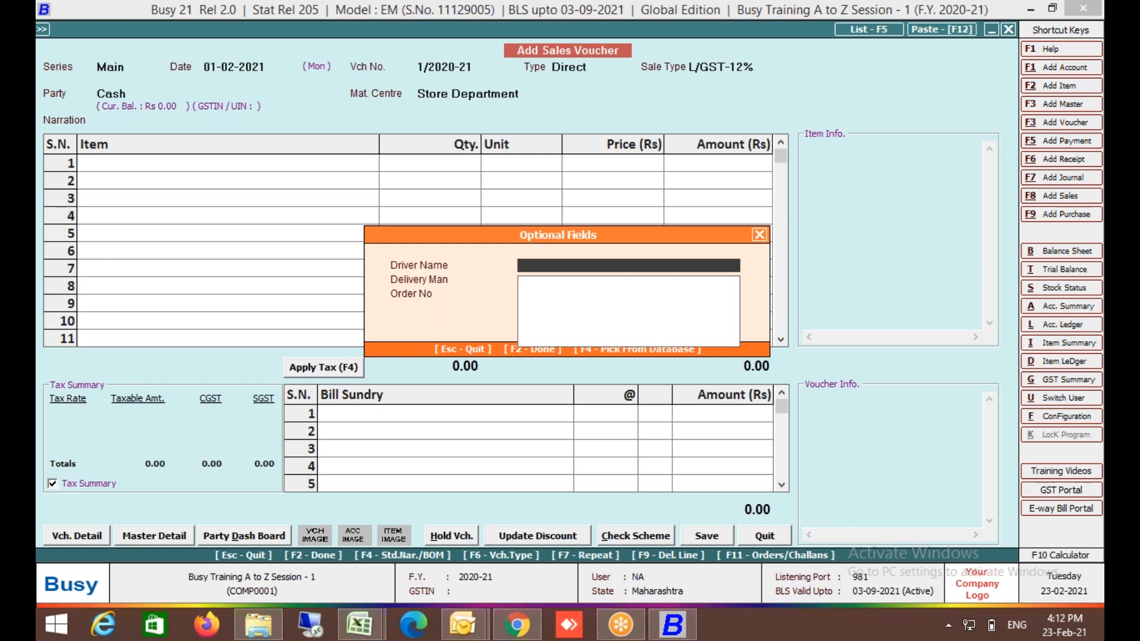
{"action": "key", "text": "F3"}
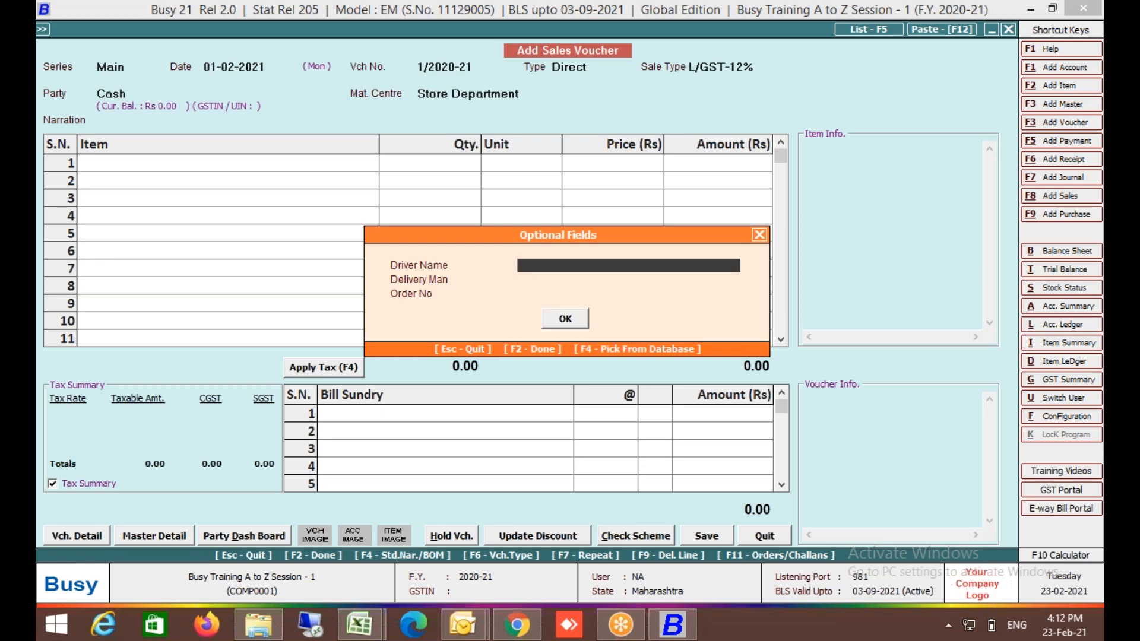
{"action": "type", "text": "Ramesh"}
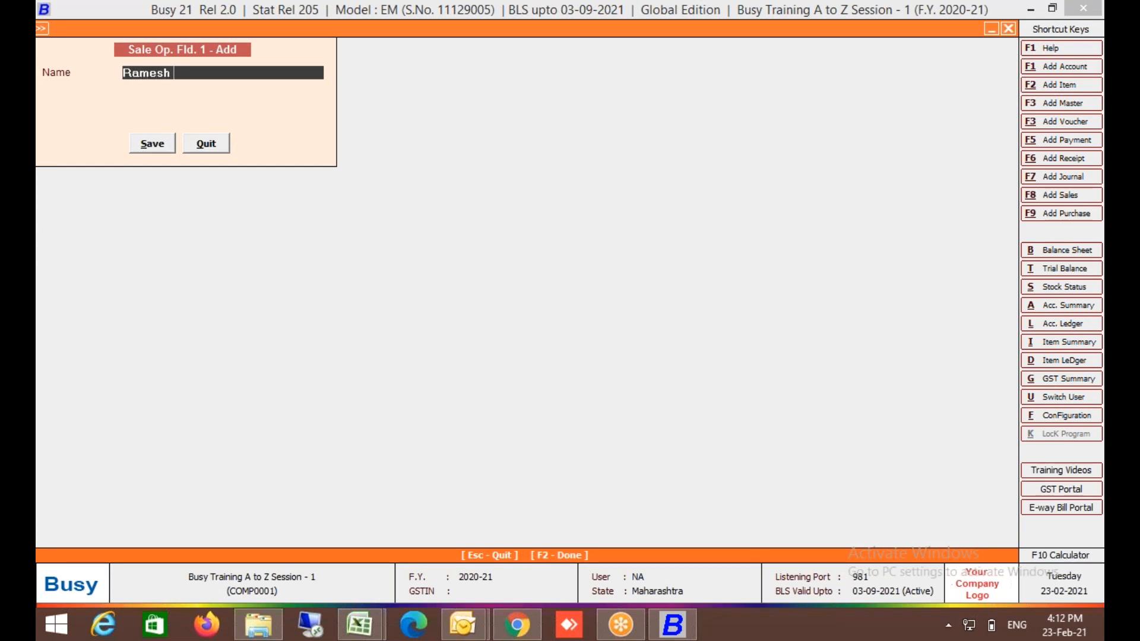
{"action": "type", "text": "iver"}
{"action": "key", "text": "F2"}
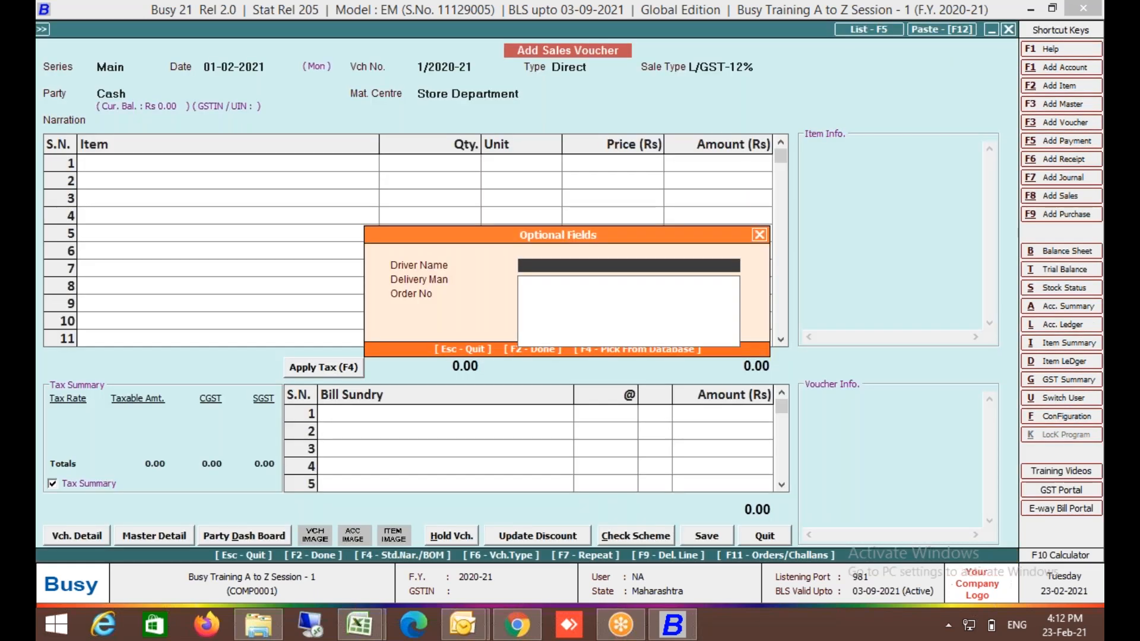
{"action": "key", "text": "Escape"}
{"action": "key", "text": "Up"}
{"action": "key", "text": "Return"}
{"action": "key", "text": "space"}
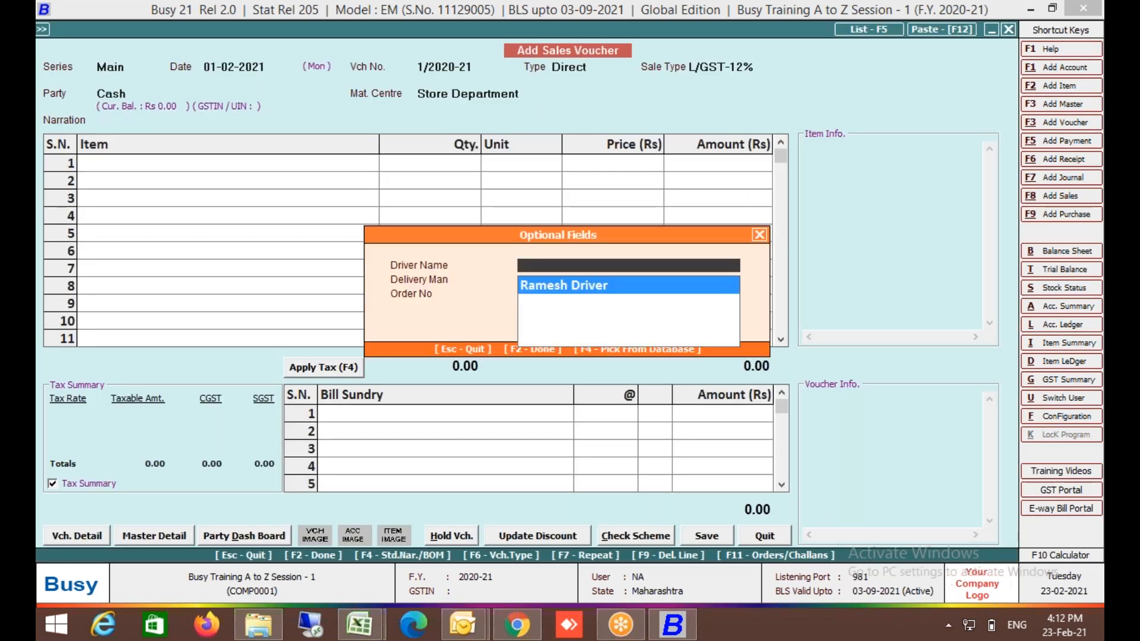
{"action": "key", "text": "Return"}
Create a new delivery man master entry for the Delivery Man field.
{"action": "key", "text": "F3"}
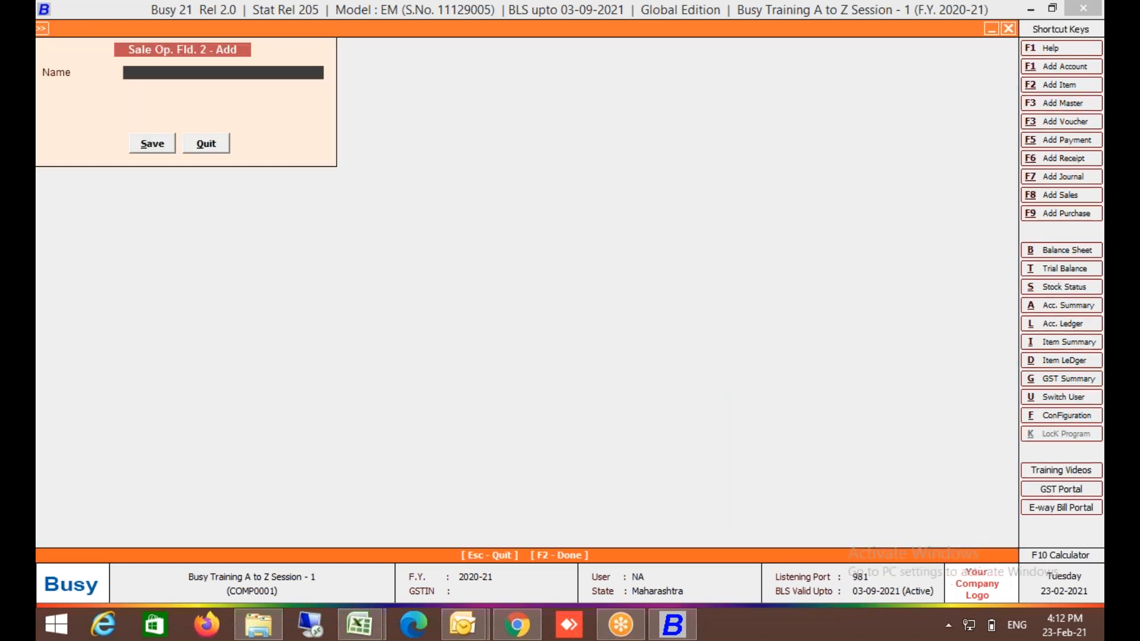
{"action": "type", "text": "Mahesh Delivery Man"}
{"action": "key", "text": "F2"}
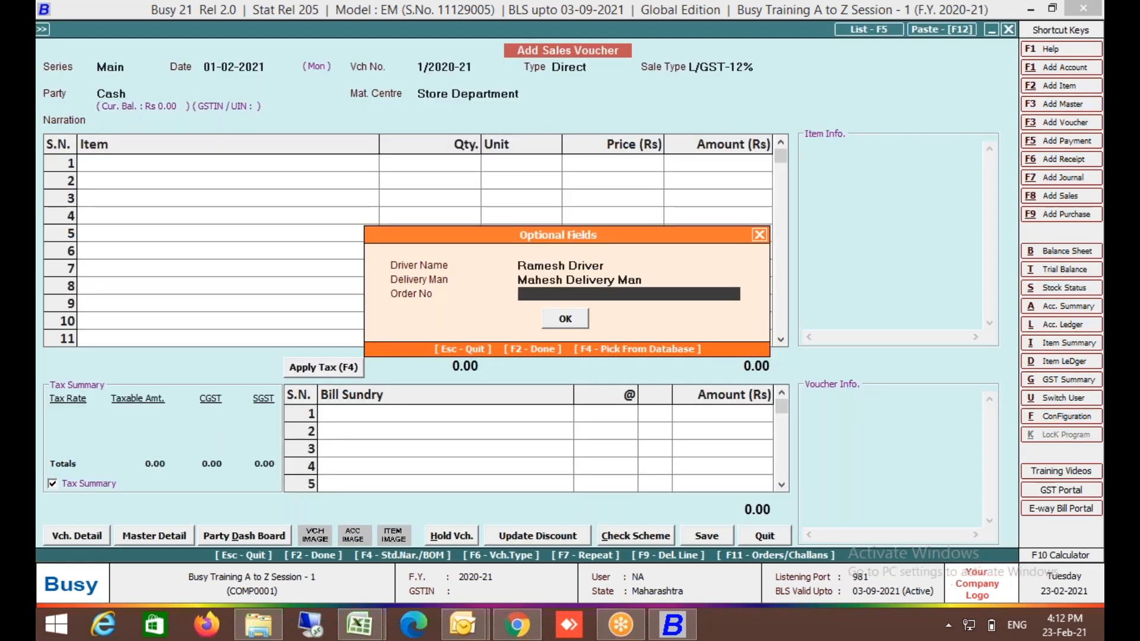
Enter the order number ending in 21-22 and close the optional fields.
{"action": "type", "text": "ORD/123/21-22"}
{"action": "key", "text": "Return"}
{"action": "key", "text": "Return"}
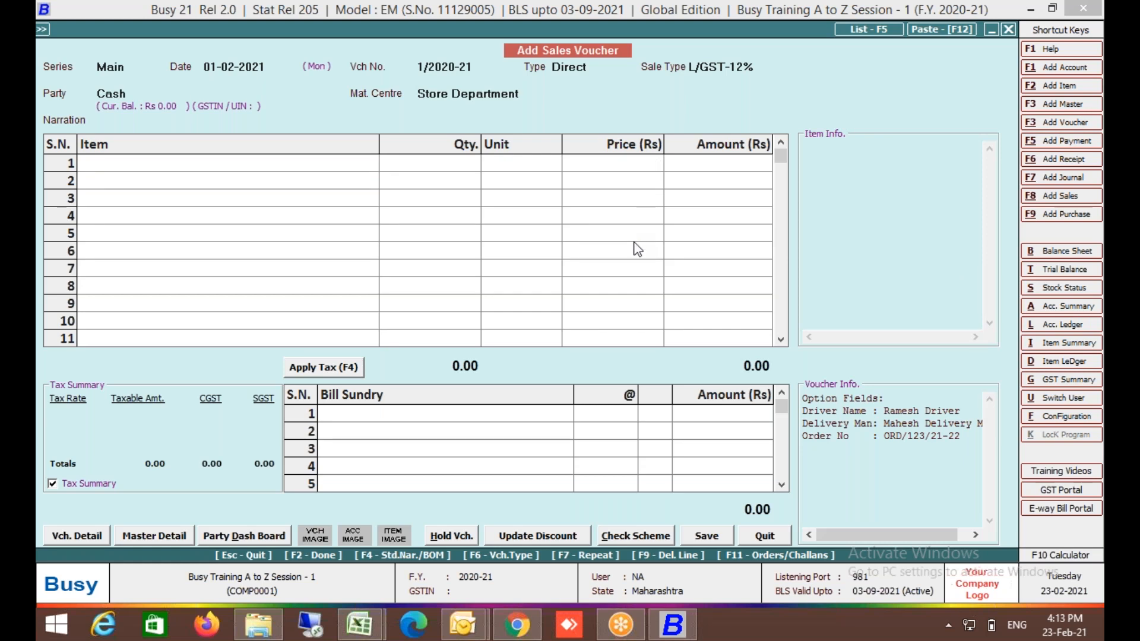
From the Mat. Centre field, open voucher caption and font settings with Ctrl+Alt+F.
{"action": "left_click", "coordinate": [519, 94]}
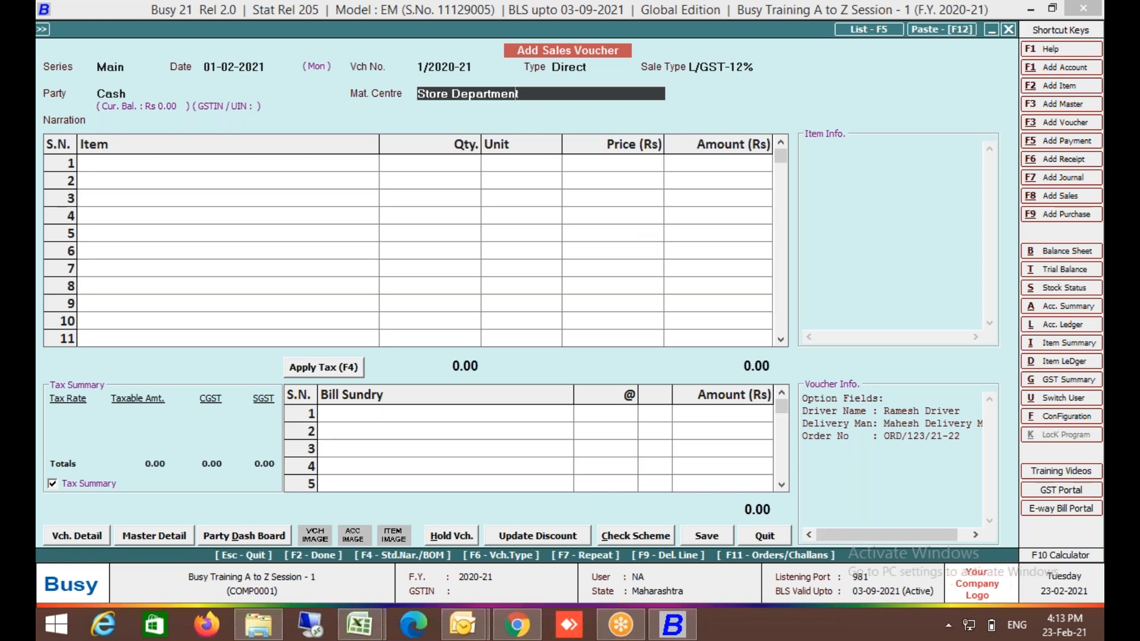
{"action": "key", "text": "ctrl+alt+f"}
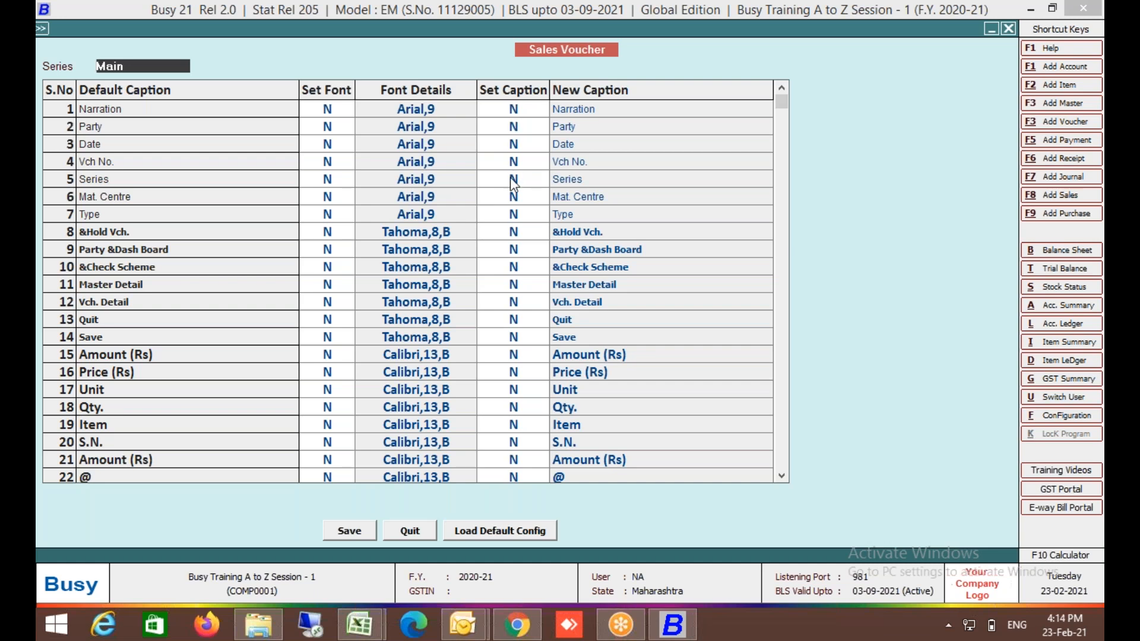
Set the Mat. Centre caption to Godown, save it, and quit the old sales voucher.
{"action": "key", "text": "Return"}
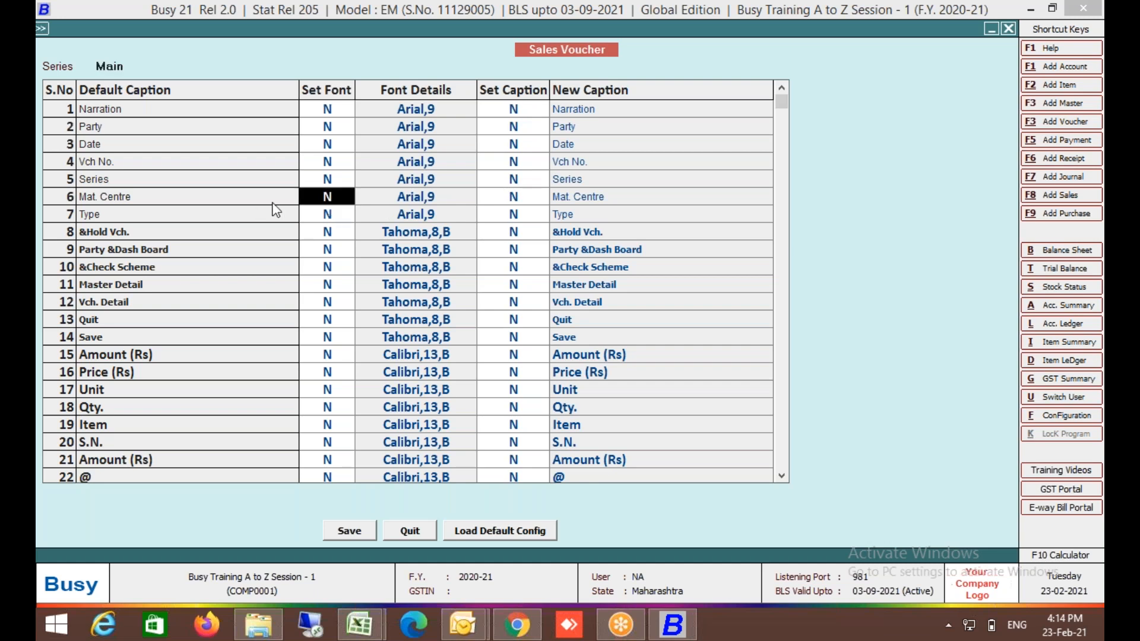
{"action": "key", "text": "Return"}
{"action": "type", "text": "y"}
{"action": "key", "text": "Return"}
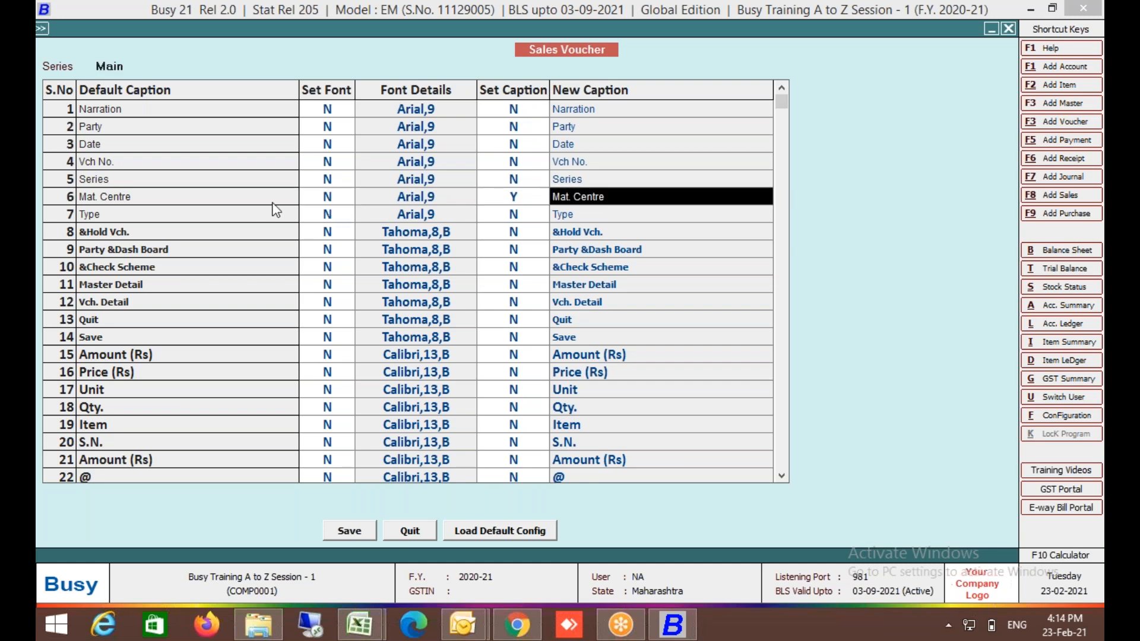
{"action": "type", "text": "G"}
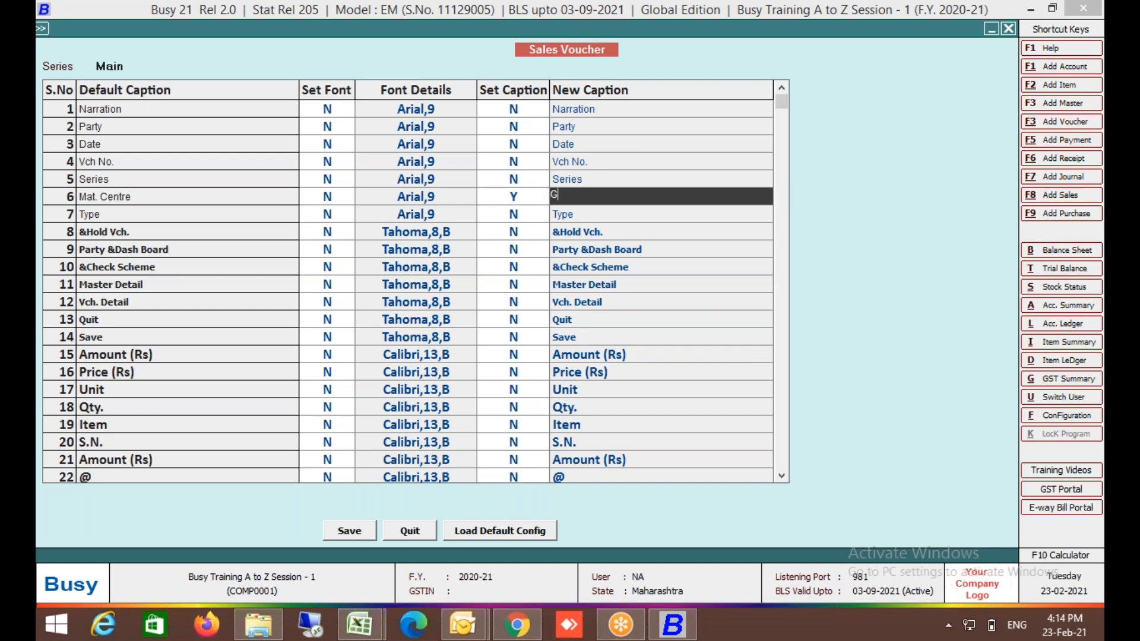
{"action": "type", "text": "odown"}
{"action": "key", "text": "Return"}
{"action": "key", "text": "F2"}
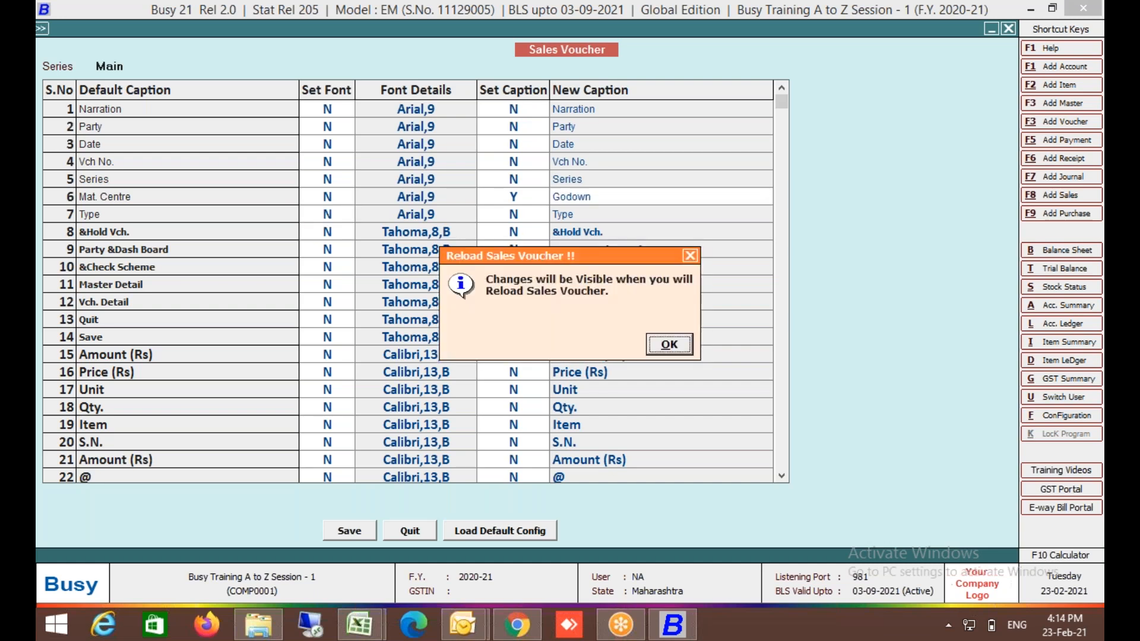
{"action": "key", "text": "Return"}
{"action": "key", "text": "Escape"}
{"action": "key", "text": "Return"}
{"action": "key", "text": "Return"}
Enter L/GST-12% and Cash in a fresh voucher, check the Godown label, then quit it.
{"action": "key", "text": "Return"}
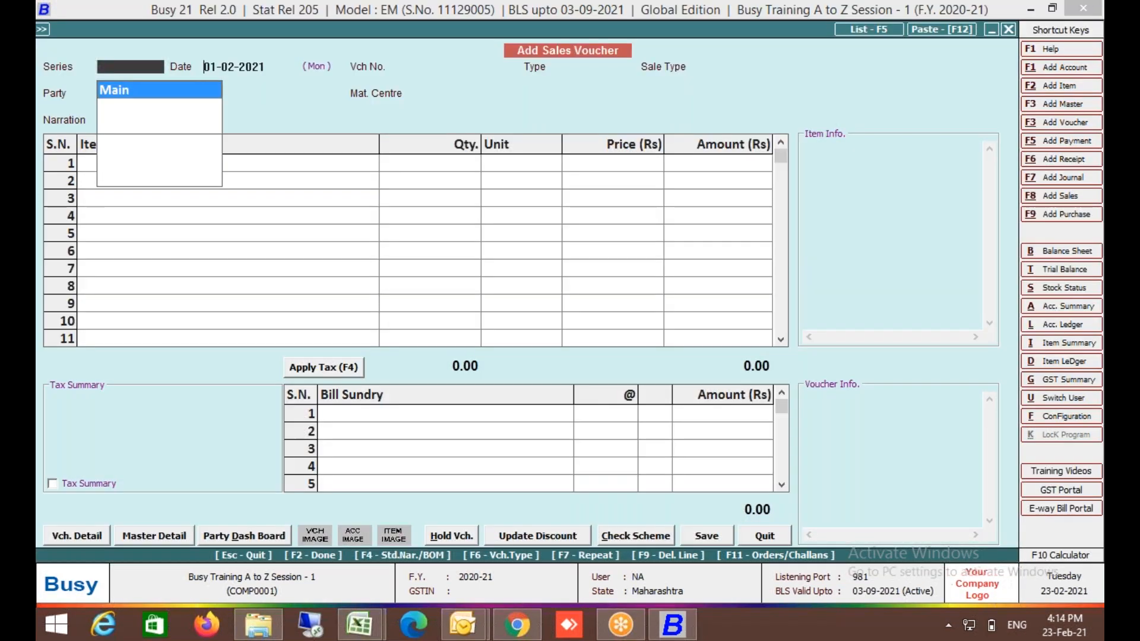
{"action": "key", "text": "Return"}
{"action": "key", "text": "Return"}
{"action": "key", "text": "Return"}
{"action": "key", "text": "Return"}
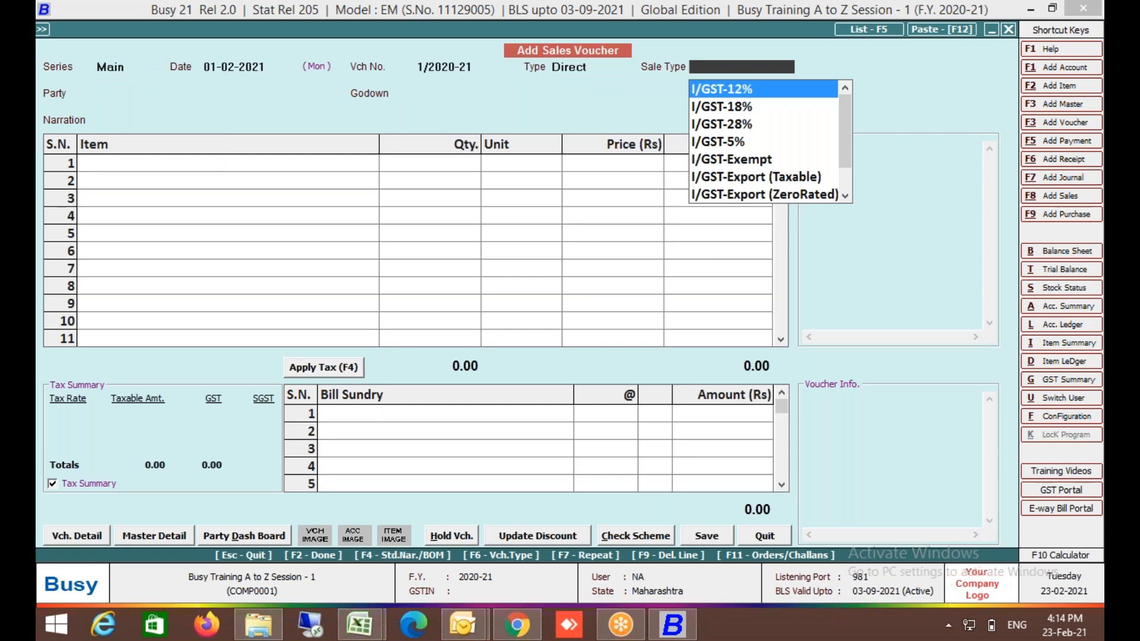
{"action": "type", "text": "12"}
{"action": "key", "text": "Down"}
{"action": "key", "text": "Return"}
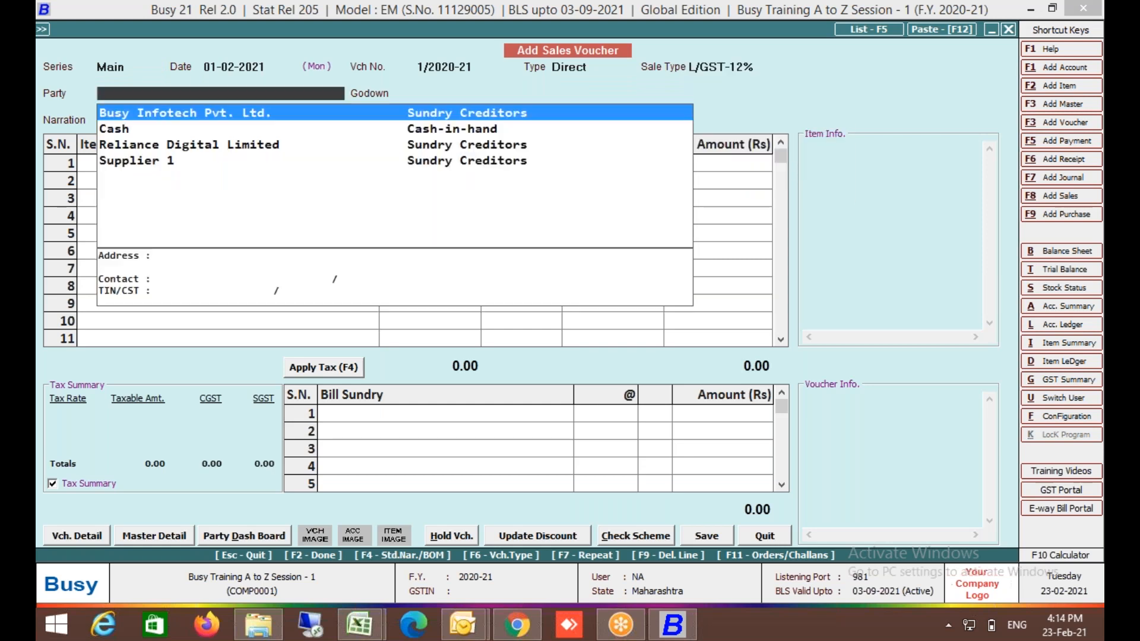
{"action": "key", "text": "Return"}
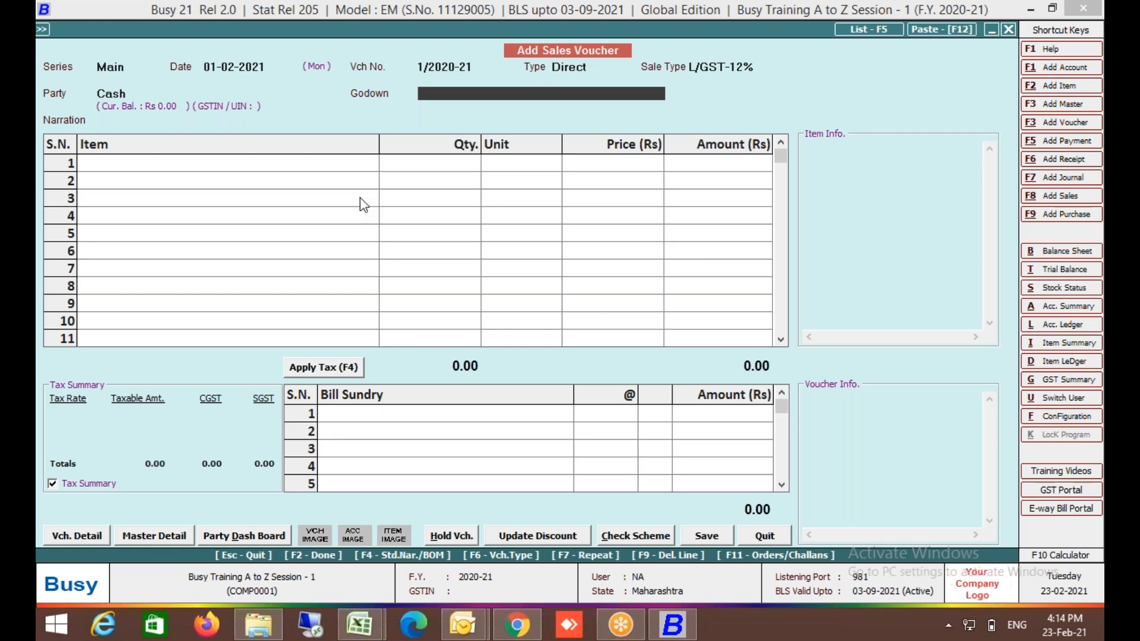
{"action": "key", "text": "Escape"}
{"action": "key", "text": "Return"}
Reopen Voucher Series Configuration and open the Sales Main series settings.
{"action": "key", "text": "Escape"}
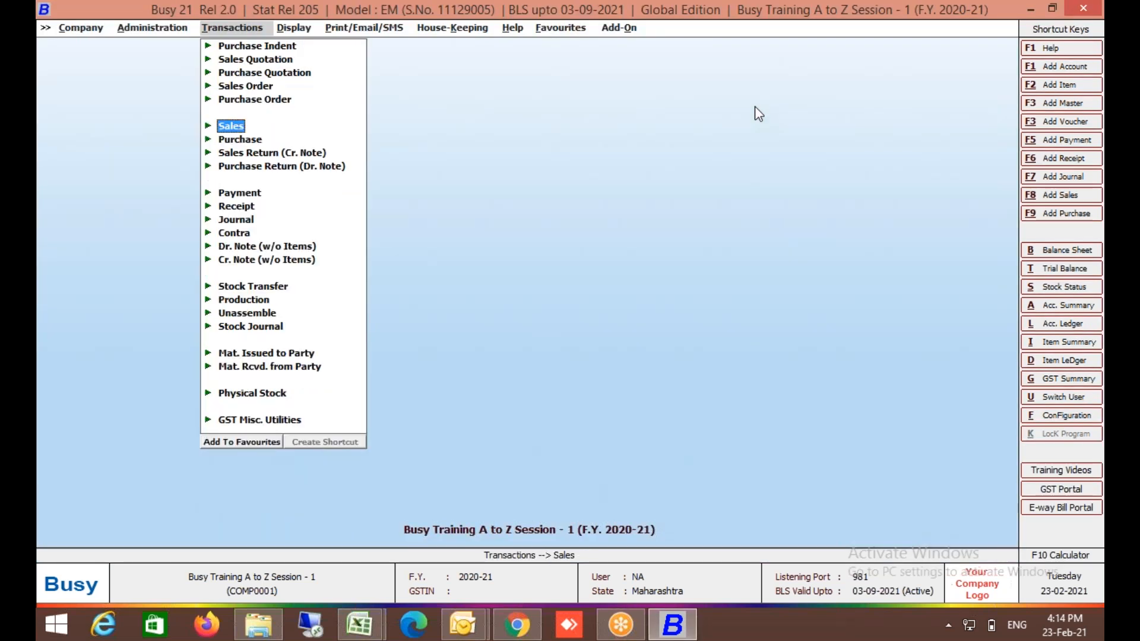
{"action": "key", "text": "Left"}
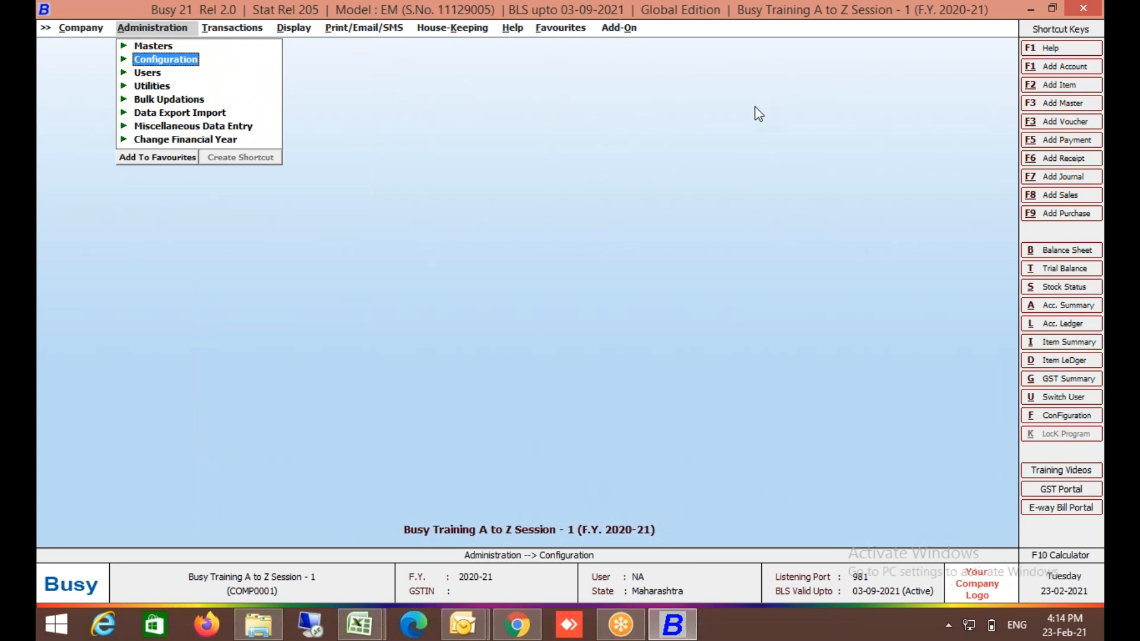
{"action": "key", "text": "Right"}
{"action": "key", "text": "Left"}
{"action": "key", "text": "Return"}
{"action": "key", "text": "Down"}
{"action": "key", "text": "Return"}
{"action": "key", "text": "Down"}
{"action": "key", "text": "Down"}
{"action": "key", "text": "Down"}
{"action": "key", "text": "Down"}
{"action": "key", "text": "Down"}
{"action": "key", "text": "Return"}
{"action": "key", "text": "alt+c"}
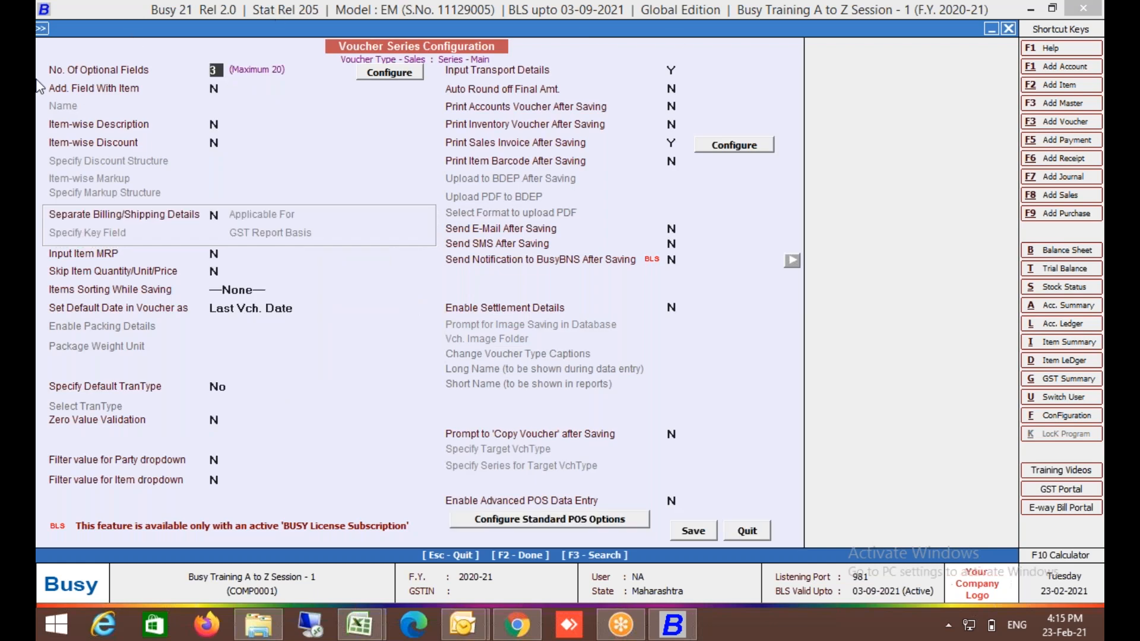
Add an item field named Warranty, set Item-wise Description to Y, and save the configuration.
{"action": "key", "text": "Return"}
{"action": "key", "text": "y"}
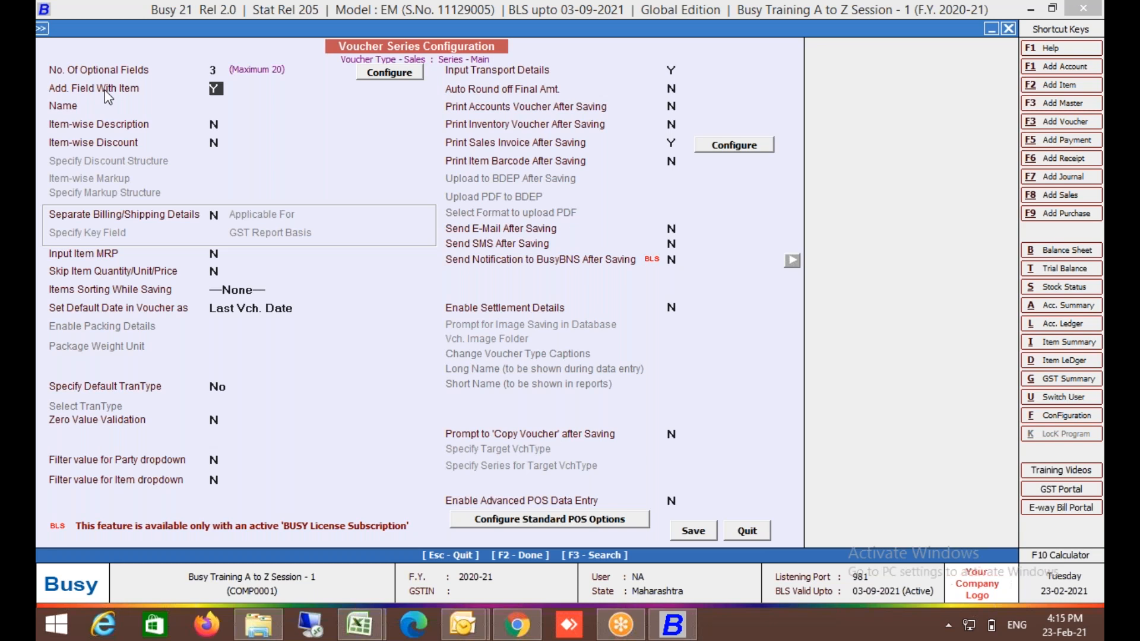
{"action": "key", "text": "Return"}
{"action": "type", "text": "Warranty"}
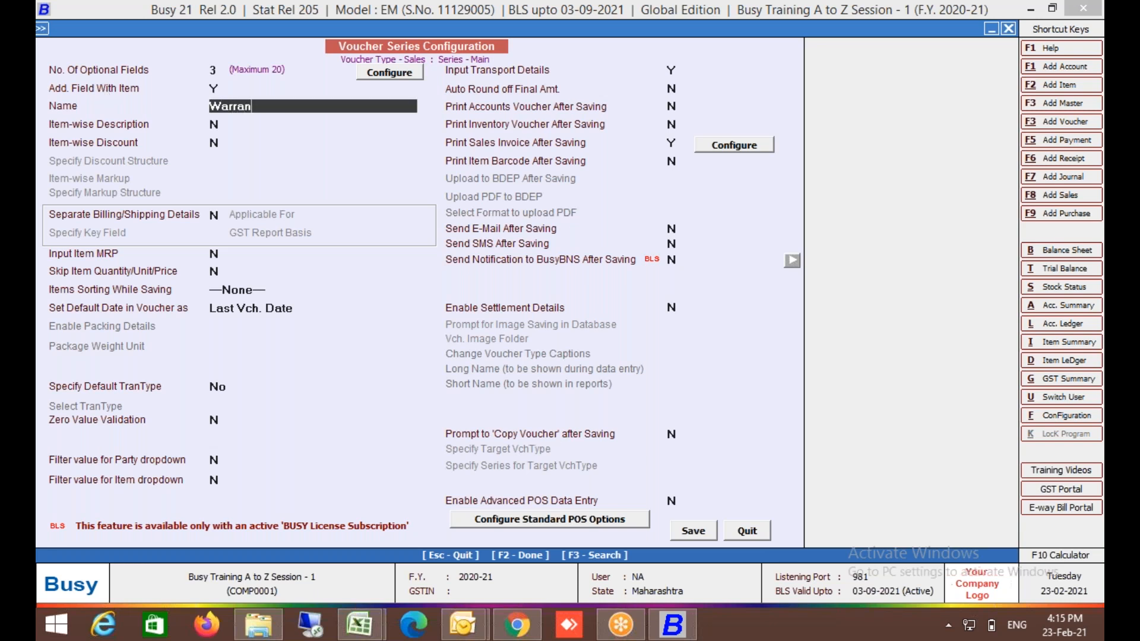
{"action": "key", "text": "Return"}
{"action": "key", "text": "y"}
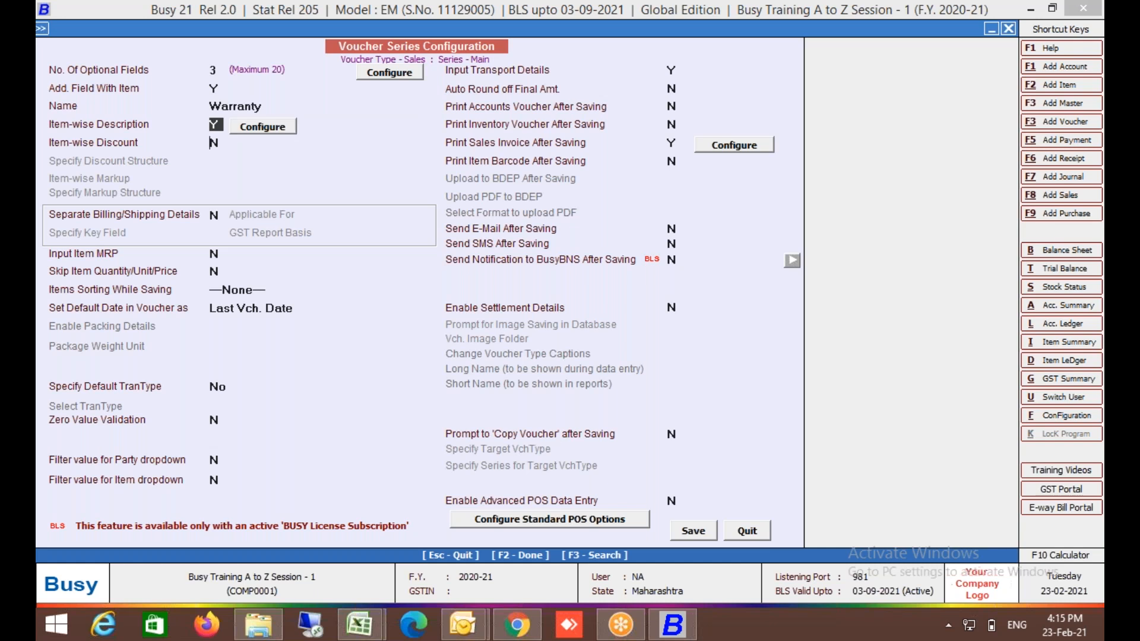
{"action": "key", "text": "Return"}
{"action": "left_click", "coordinate": [570, 533]}
{"action": "left_click", "coordinate": [239, 107]}
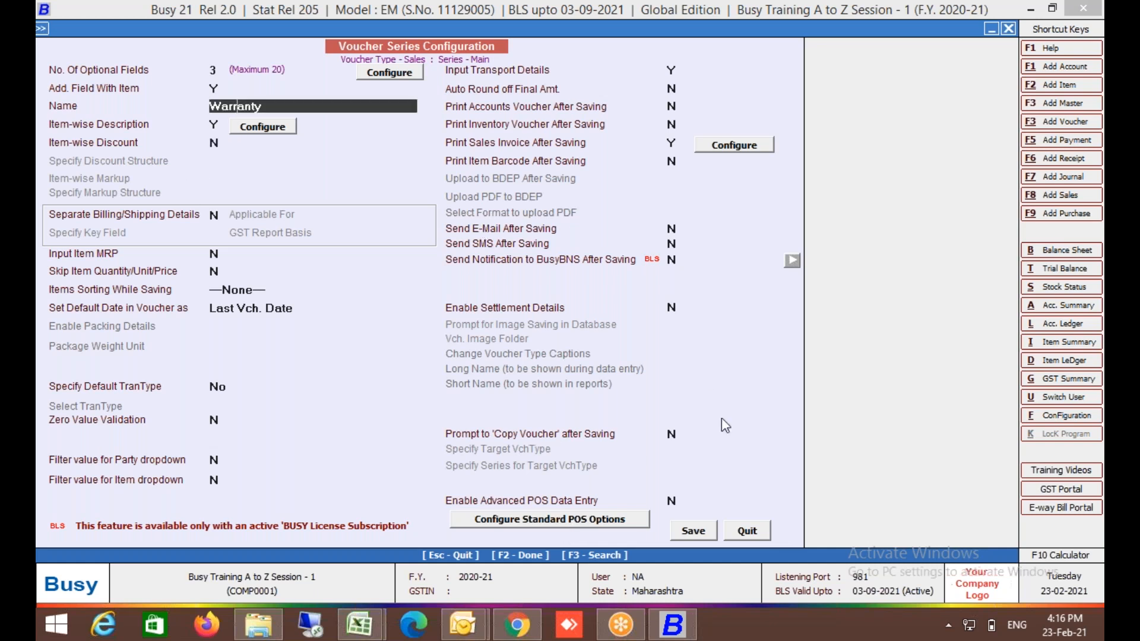
{"action": "left_click", "coordinate": [695, 534]}
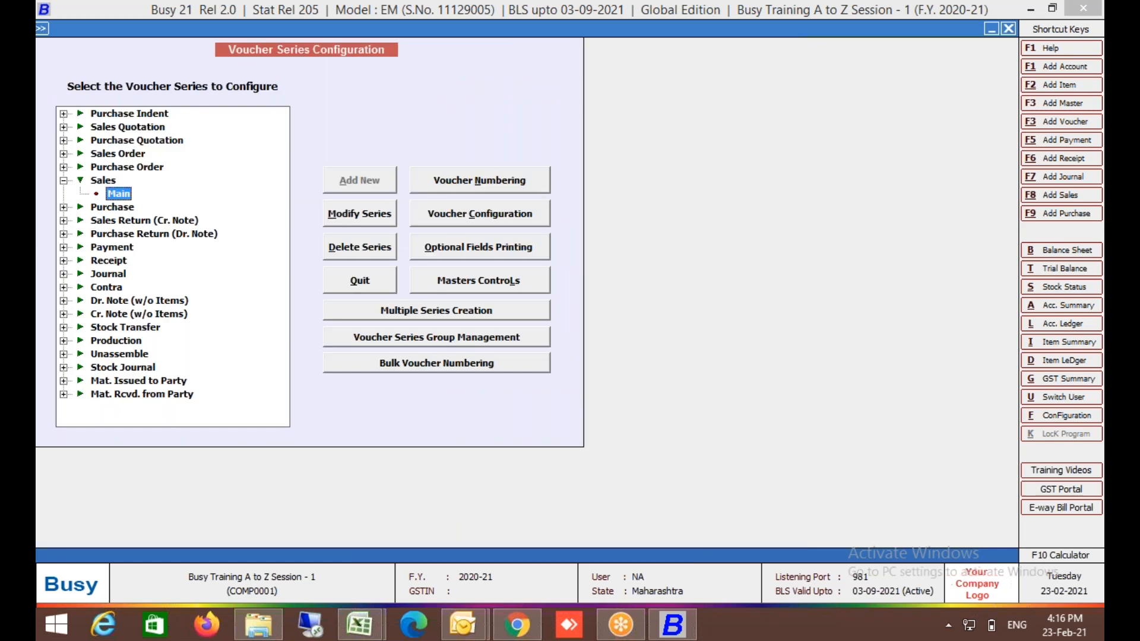
Leave the configuration and start a new sales voucher with default series, date and number.
{"action": "key", "text": "Escape"}
{"action": "key", "text": "Escape"}
{"action": "key", "text": "Right"}
{"action": "key", "text": "Return"}
{"action": "key", "text": "Return"}
{"action": "key", "text": "Return"}
{"action": "key", "text": "Return"}
{"action": "key", "text": "Return"}
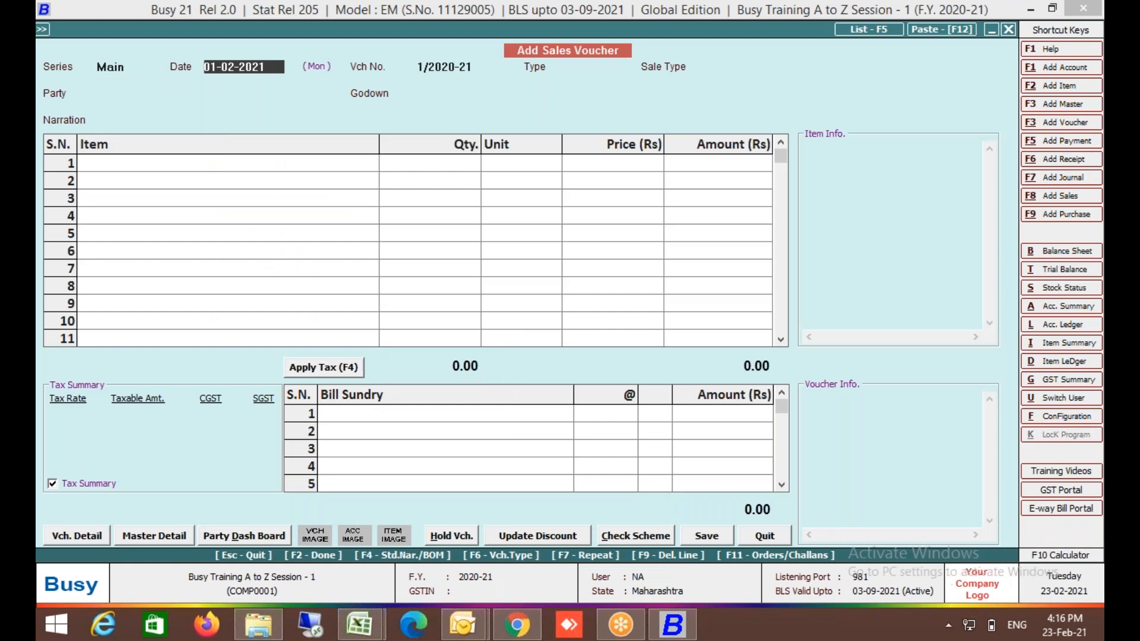
{"action": "type", "text": "12"}
{"action": "key", "text": "Down"}
{"action": "key", "text": "Return"}
Set sale type L/GST-ItemWise, party Cash and godown Store Department.
{"action": "key", "text": "Up"}
{"action": "type", "text": "item"}
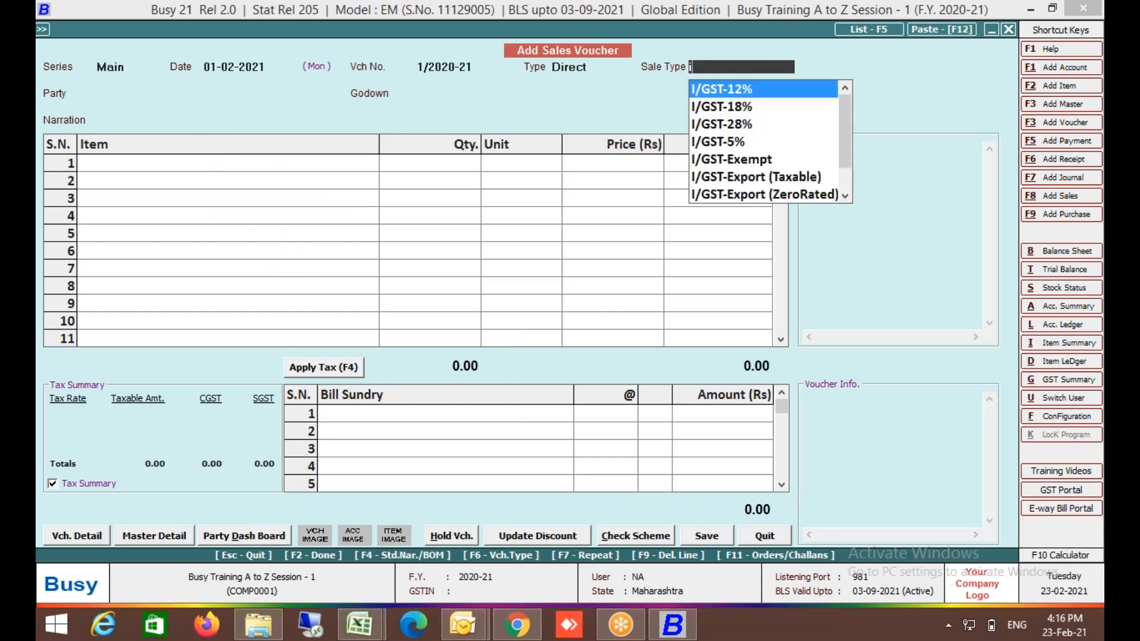
{"action": "key", "text": "Down"}
{"action": "key", "text": "Return"}
{"action": "key", "text": "Down"}
{"action": "key", "text": "Down"}
{"action": "key", "text": "Up"}
{"action": "key", "text": "Up"}
{"action": "key", "text": "Return"}
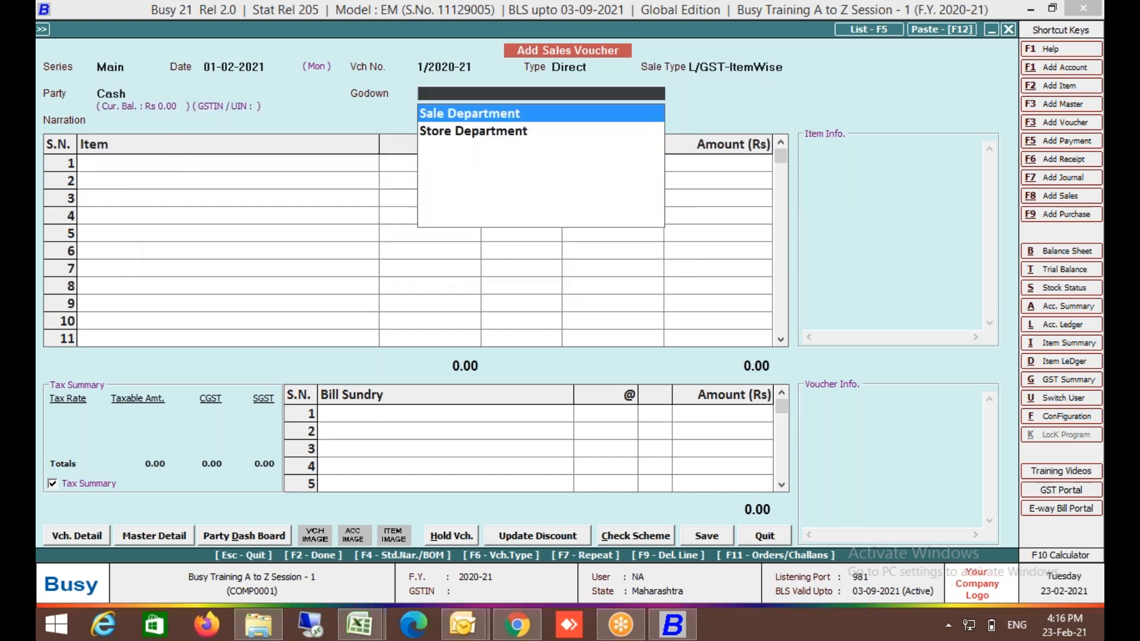
{"action": "key", "text": "Down"}
{"action": "key", "text": "Return"}
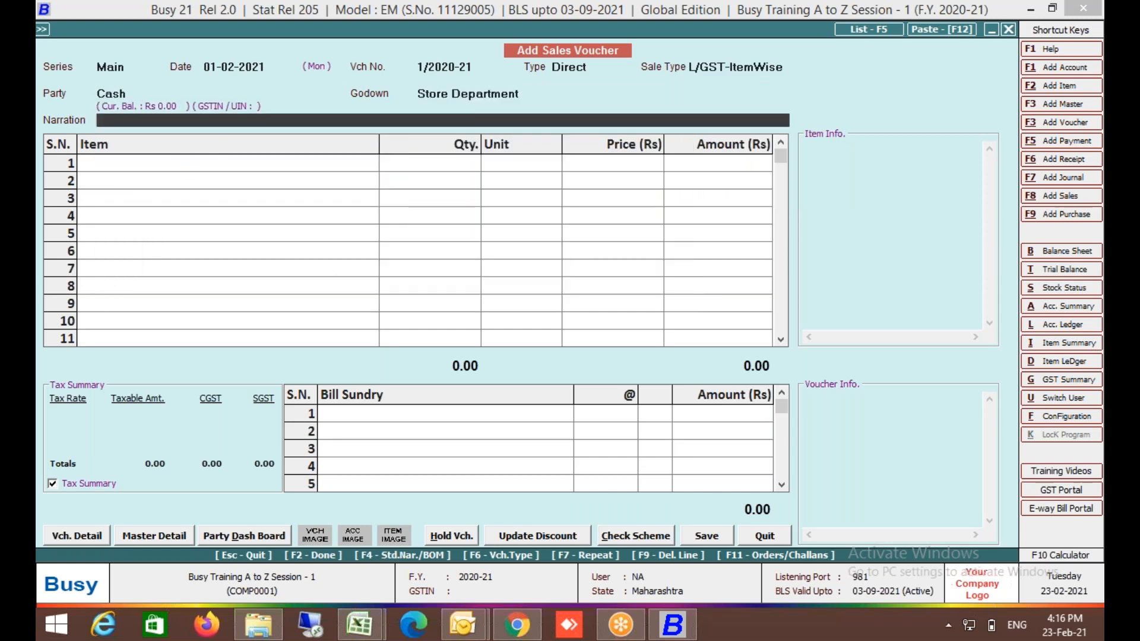
Fill the optional fields with the driver, delivery man and an order number, then go to items.
{"action": "key", "text": "Return"}
{"action": "key", "text": "Return"}
{"action": "key", "text": "Return"}
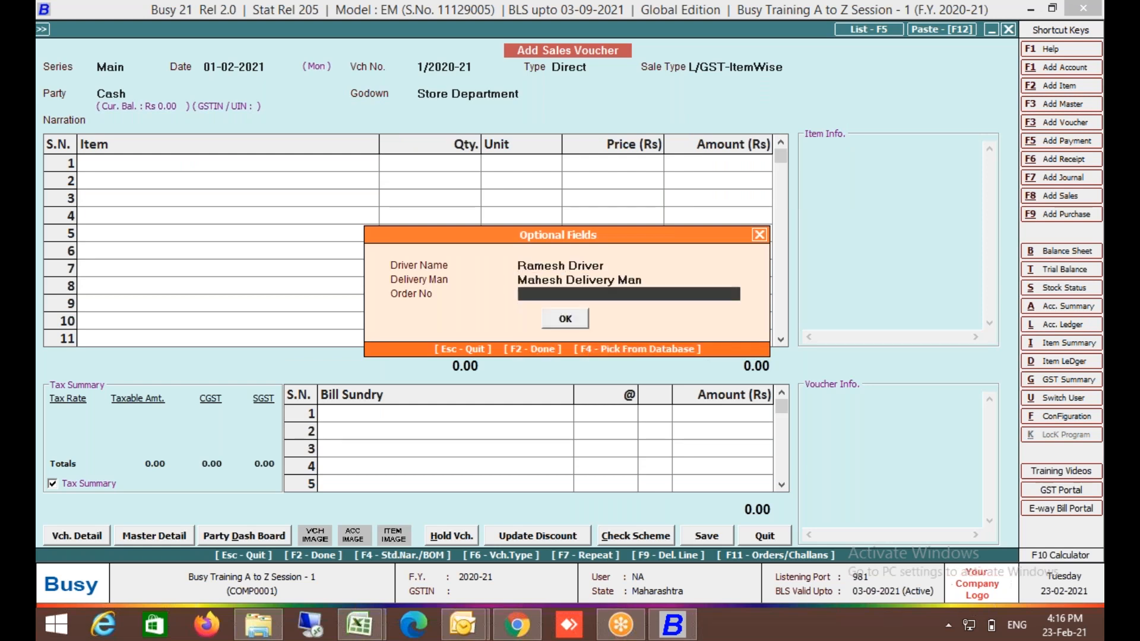
{"action": "type", "text": "Ord123"}
{"action": "key", "text": "Return"}
{"action": "key", "text": "Return"}
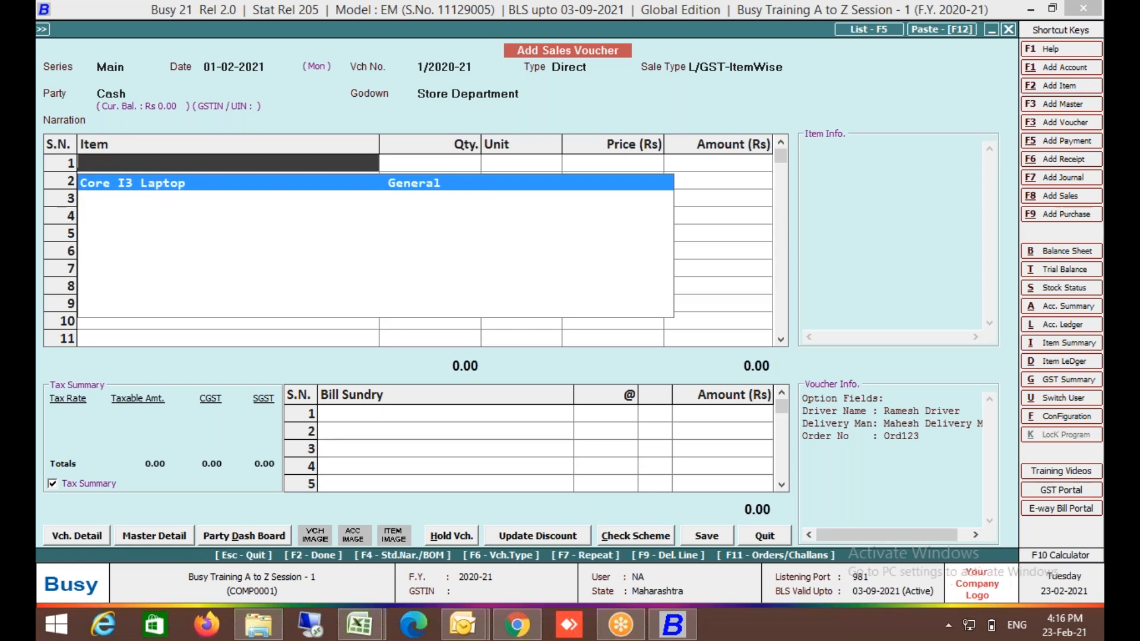
{"action": "key", "text": "Return"}
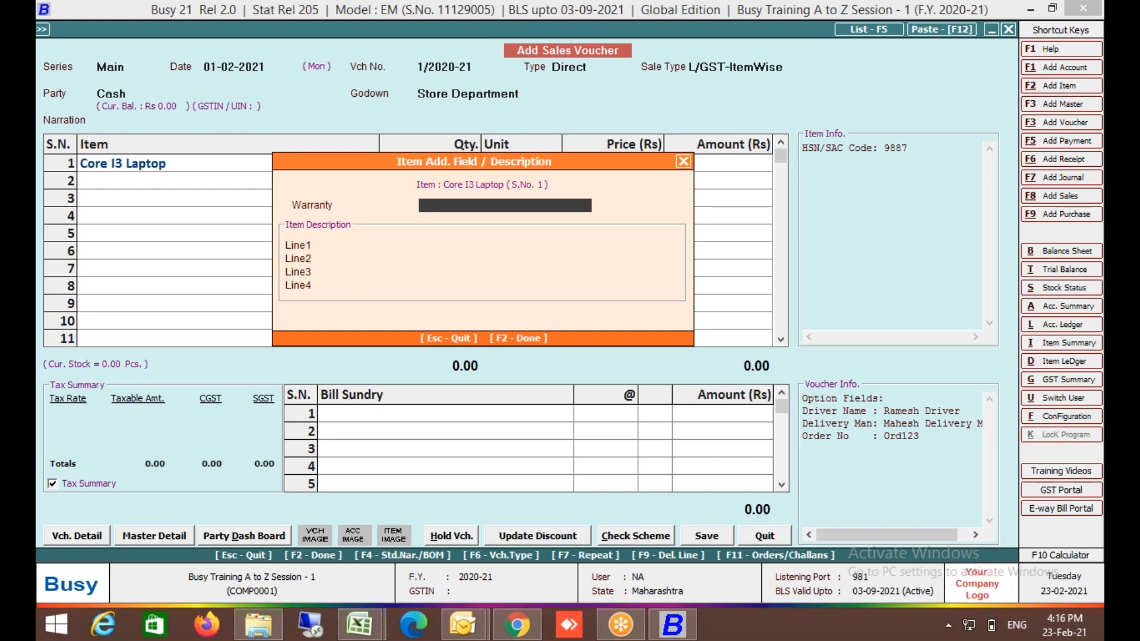
Give the Core I3 Laptop a 1 Year warranty and description '4GB RAM, 500GB HDD With NVIDIA'.
{"action": "type", "text": "1 year"}
{"action": "key", "text": "Return"}
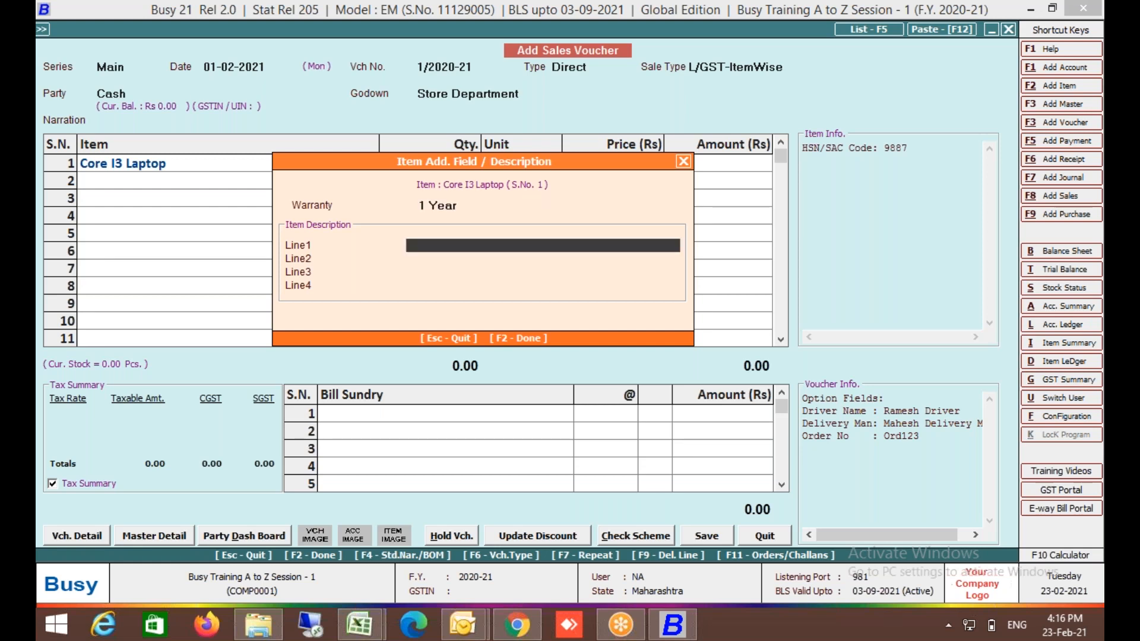
{"action": "type", "text": "4GB RAM, 500GB HDD"}
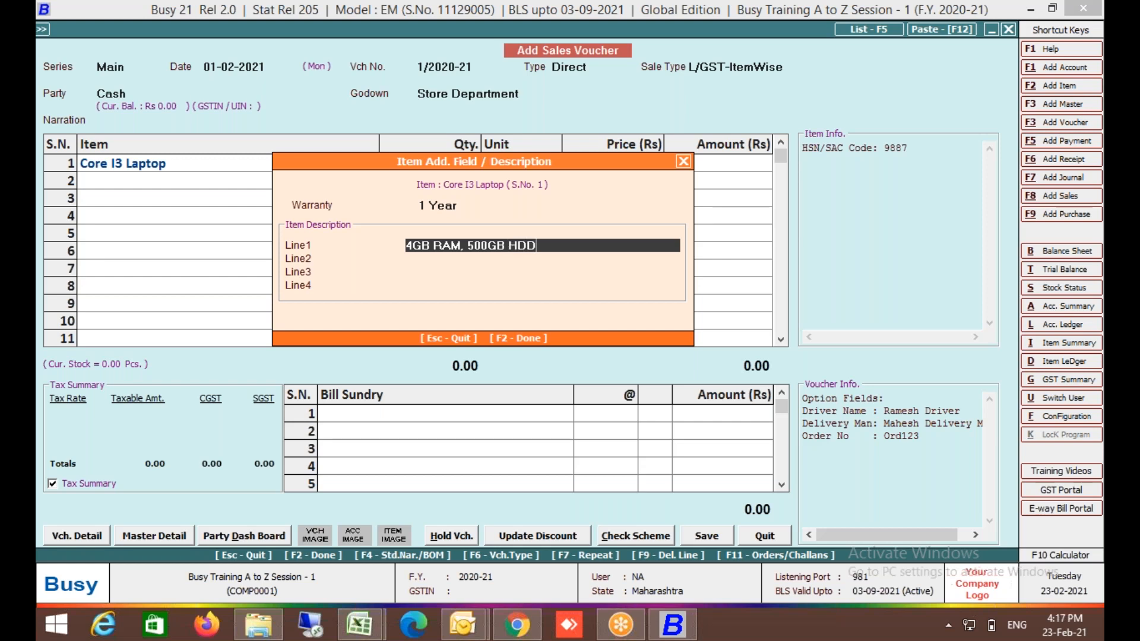
{"action": "type", "text": ","}
{"action": "key", "text": "BackSpace"}
{"action": "type", "text": "with NVIDIA"}
{"action": "key", "text": "Return"}
{"action": "key", "text": "Return"}
{"action": "key", "text": "Return"}
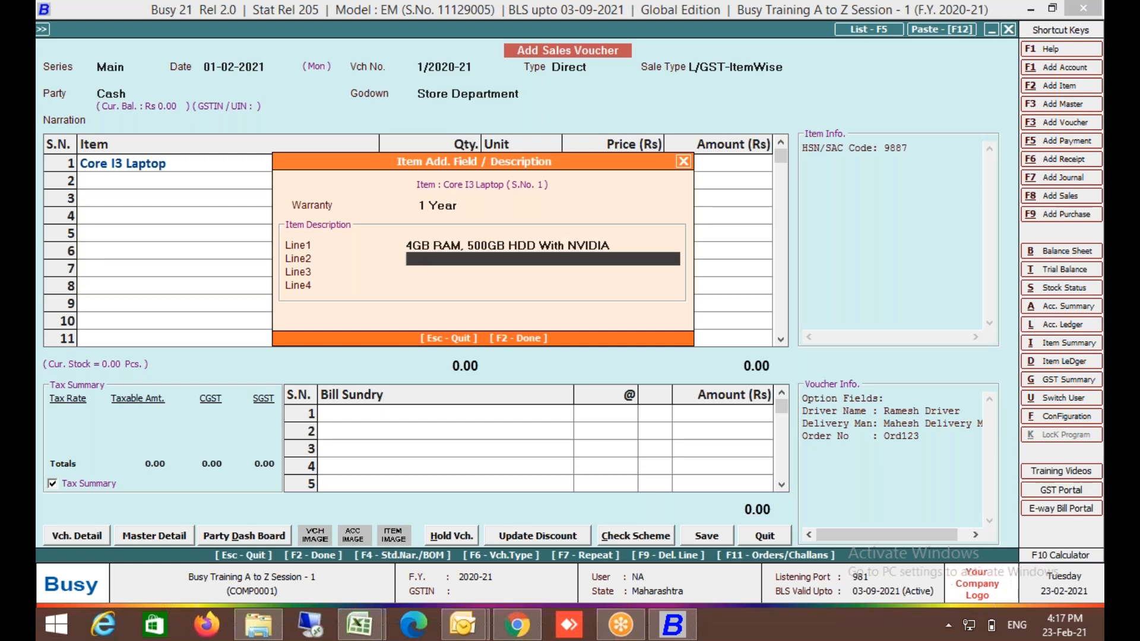
{"action": "key", "text": "Return"}
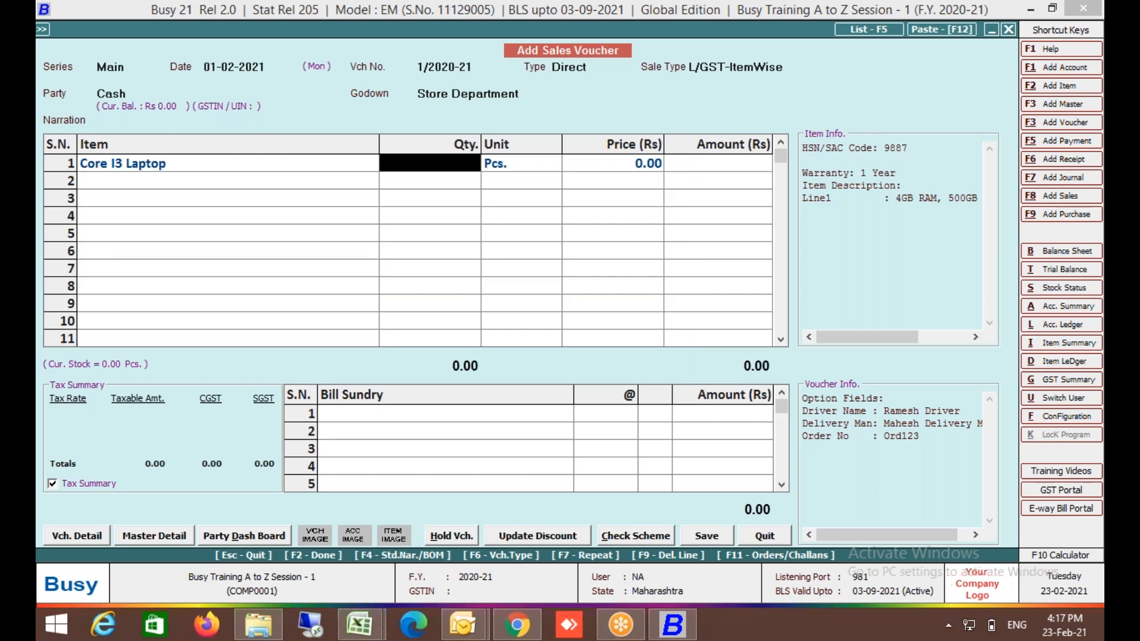
Enter quantity 1 at a price of 28,700, allowing negative stock.
{"action": "type", "text": "1"}
{"action": "key", "text": "Return"}
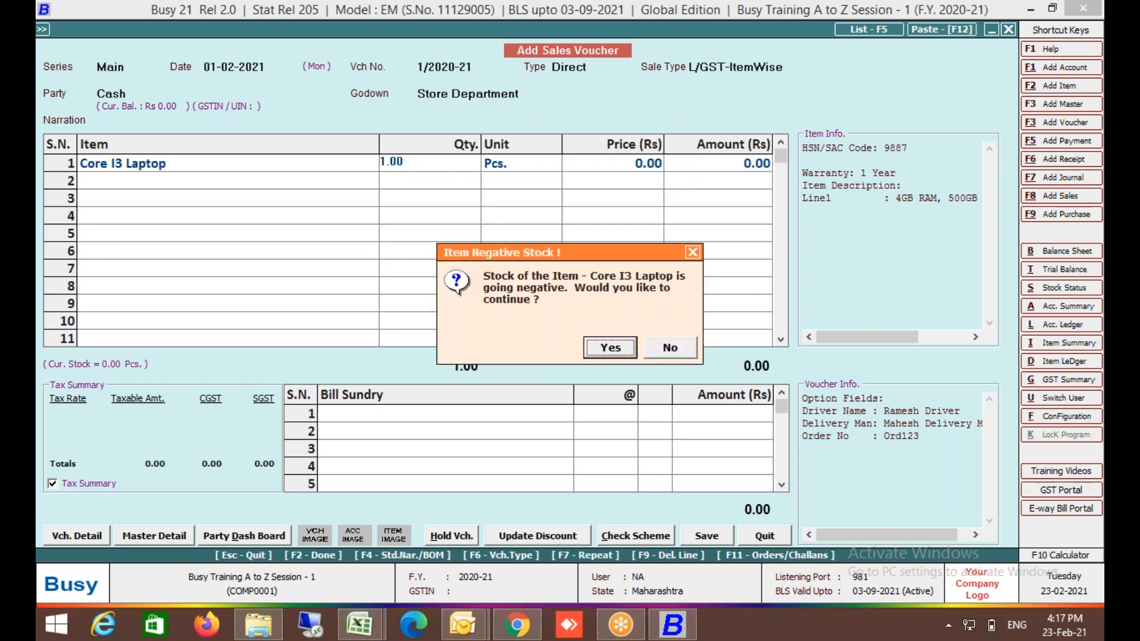
{"action": "key", "text": "Return"}
{"action": "key", "text": "Return"}
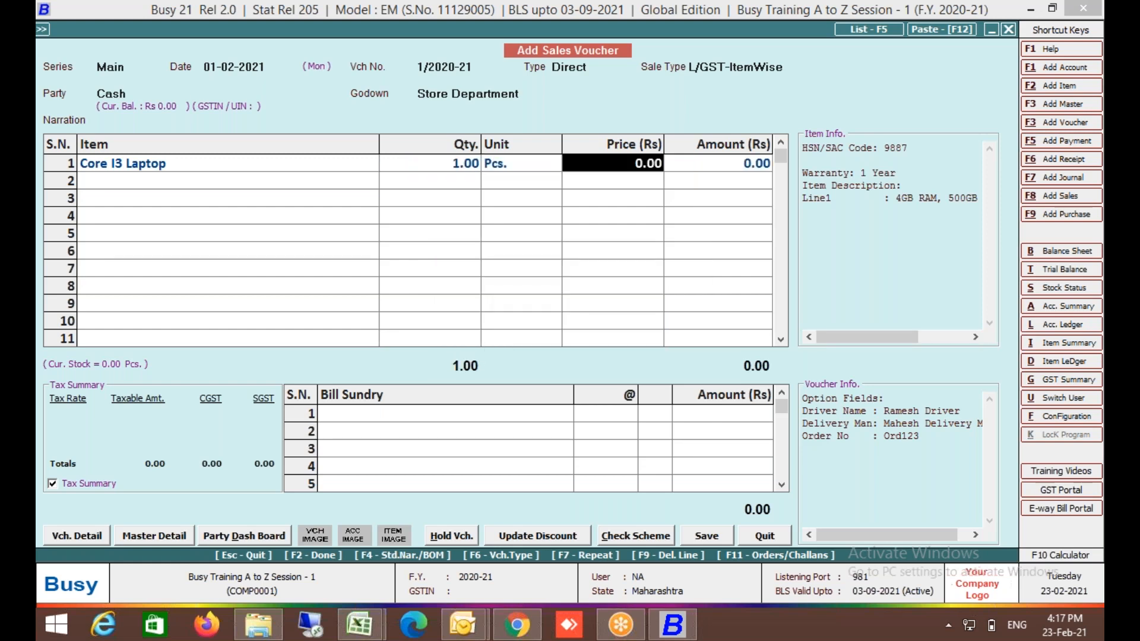
{"action": "type", "text": "2"}
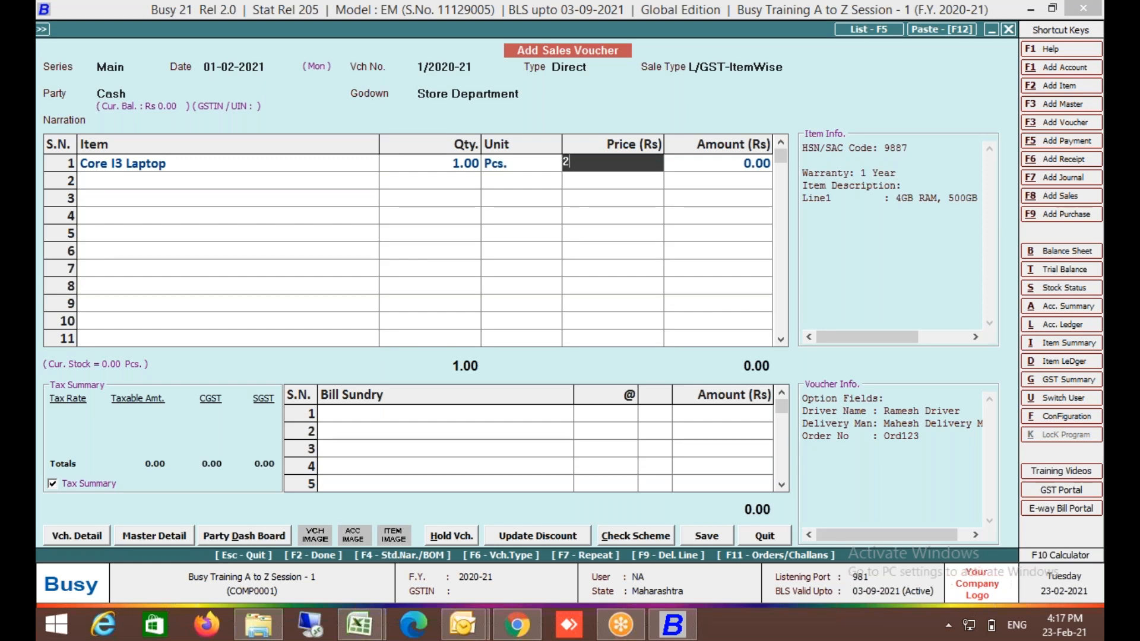
{"action": "type", "text": "8700"}
{"action": "key", "text": "Return"}
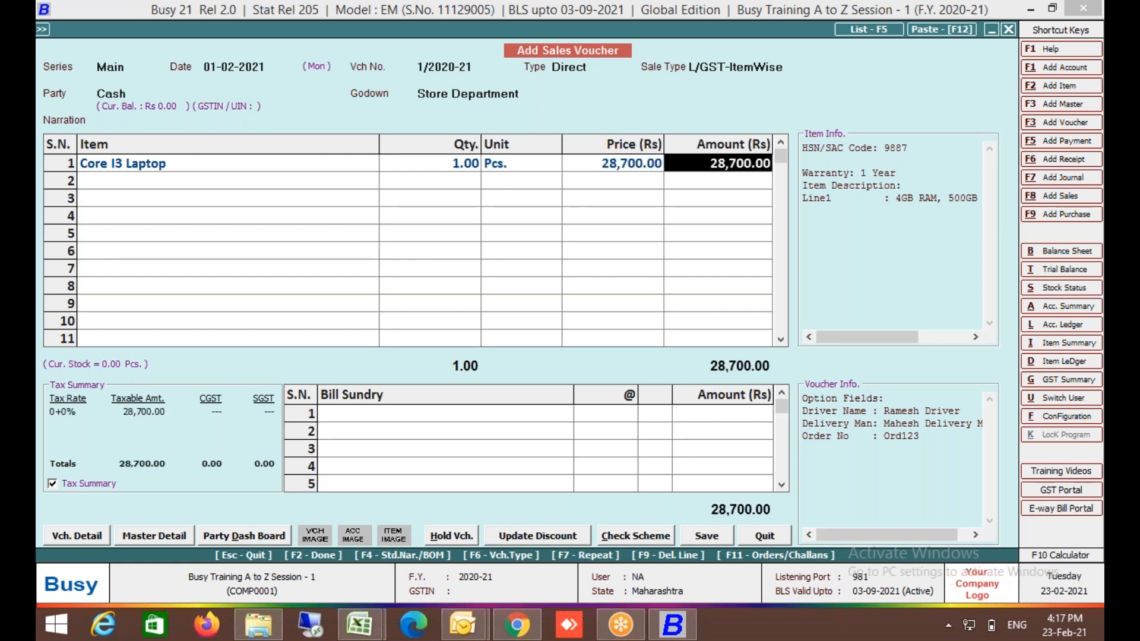
{"action": "key", "text": "Return"}
{"action": "key", "text": "Return"}
Save the sales voucher and preview its printed tax invoice.
{"action": "key", "text": "Return"}
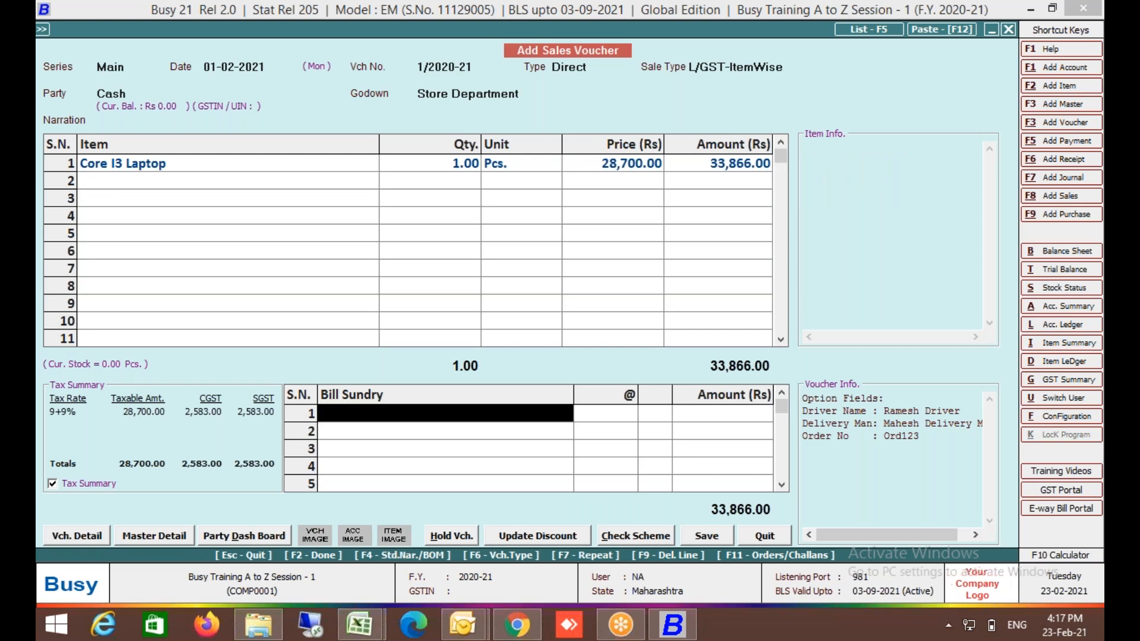
{"action": "key", "text": "Return"}
{"action": "key", "text": "Return"}
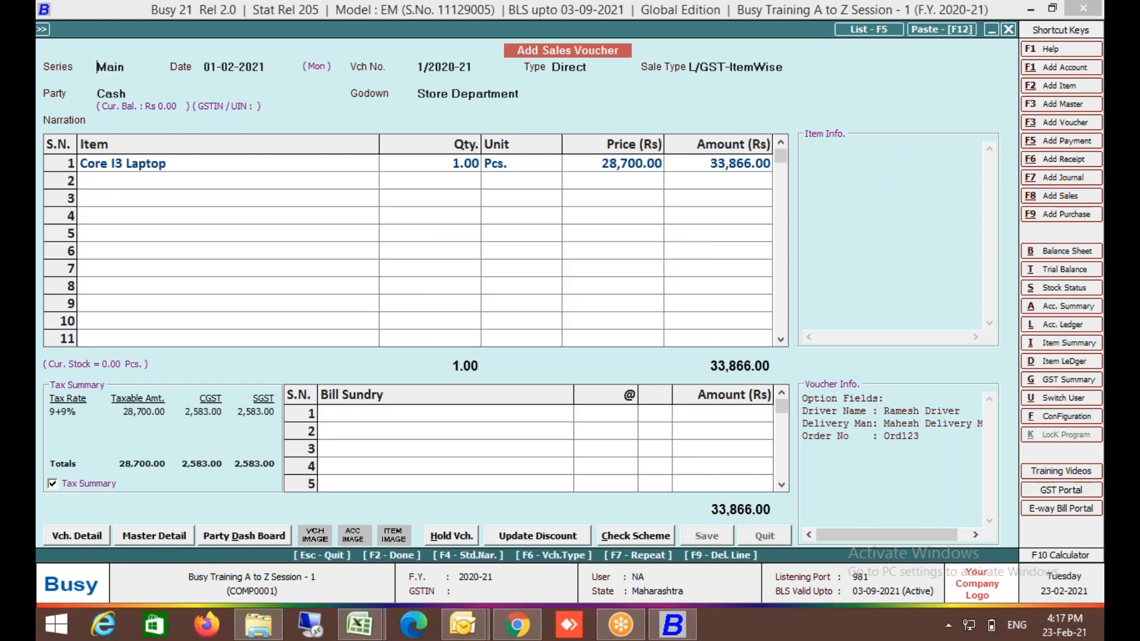
{"action": "key", "text": "Return"}
{"action": "key", "text": "alt+p"}
{"action": "key", "text": "n"}
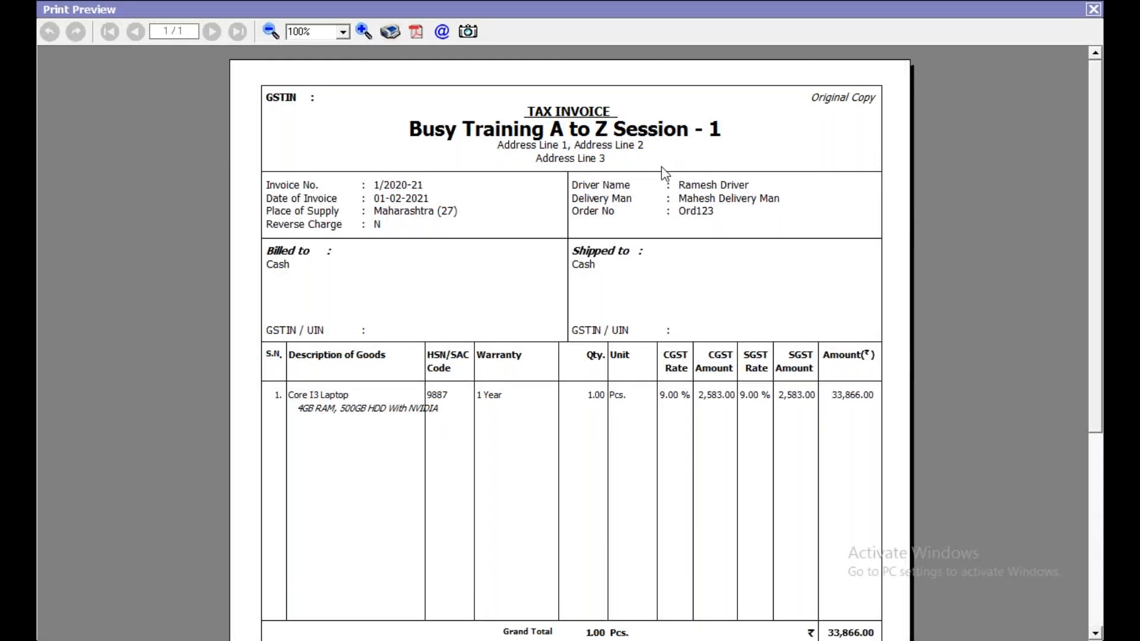
Close the invoice preview and reopen sales voucher 1/2020-21 through Sales > Modify.
{"action": "key", "text": "Escape"}
{"action": "key", "text": "Escape"}
{"action": "key", "text": "Left"}
{"action": "key", "text": "Right"}
{"action": "key", "text": "Down"}
{"action": "key", "text": "Return"}
{"action": "key", "text": "Return"}
{"action": "key", "text": "Return"}
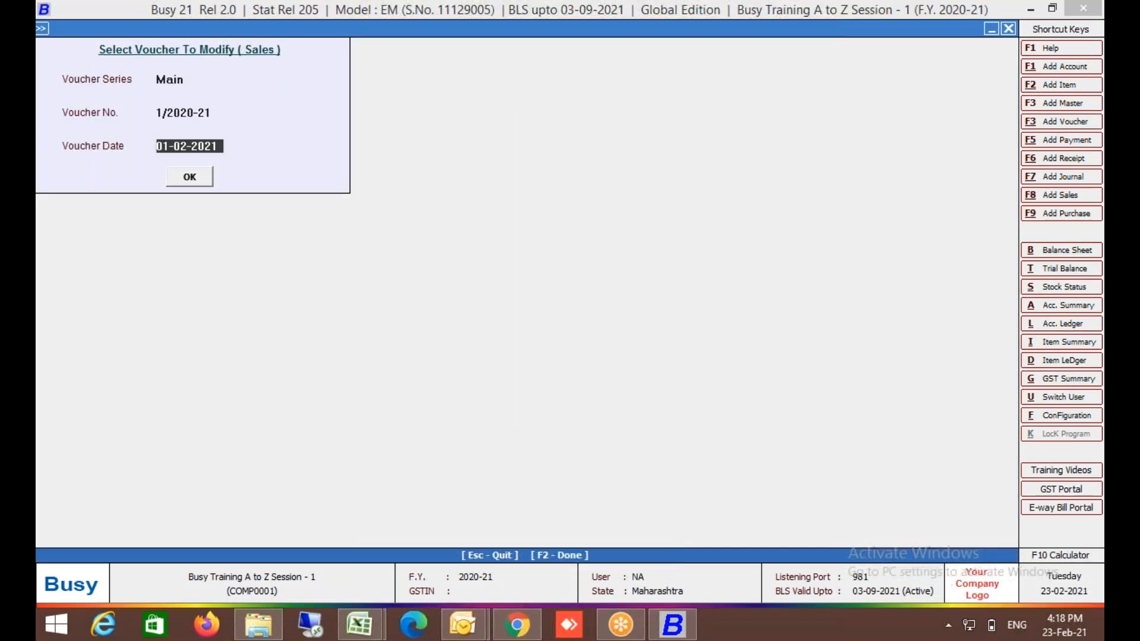
{"action": "key", "text": "Return"}
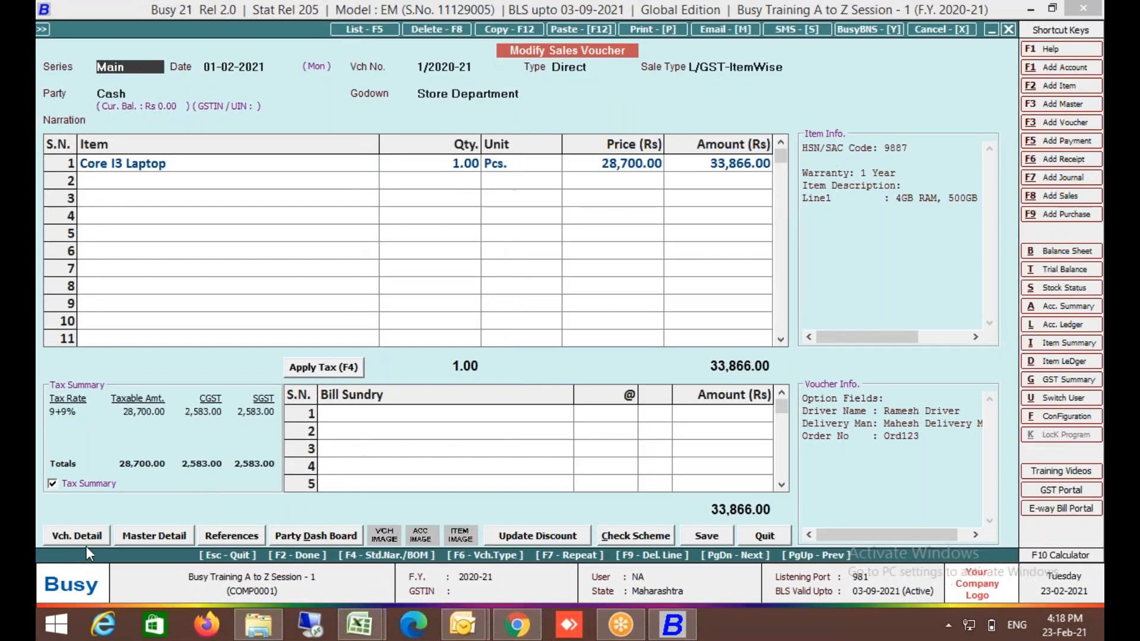
Open Vch. Series Configuration for Sales Main and go to its Item-wise Discount setting.
{"action": "left_click", "coordinate": [101, 537]}
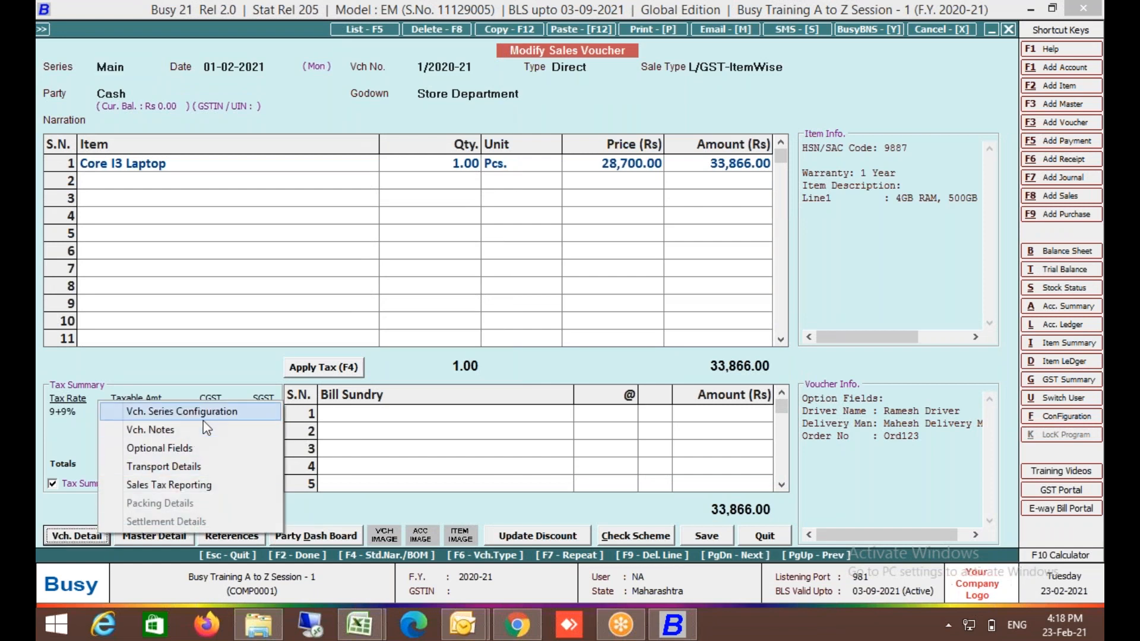
{"action": "left_click", "coordinate": [202, 413]}
{"action": "left_click", "coordinate": [525, 215]}
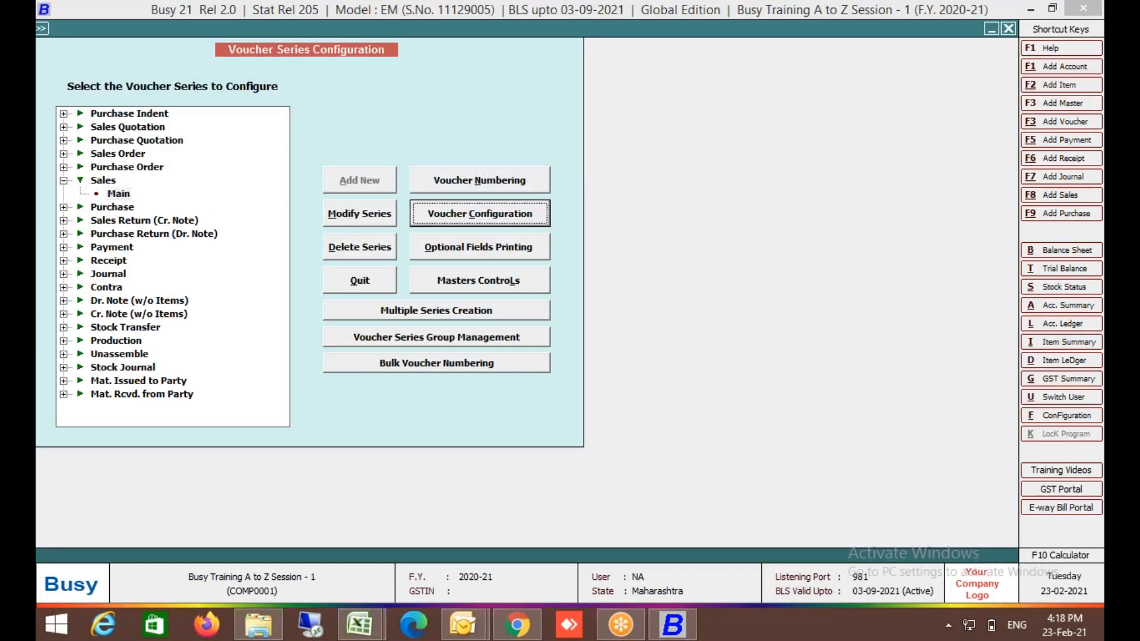
{"action": "left_click", "coordinate": [84, 142]}
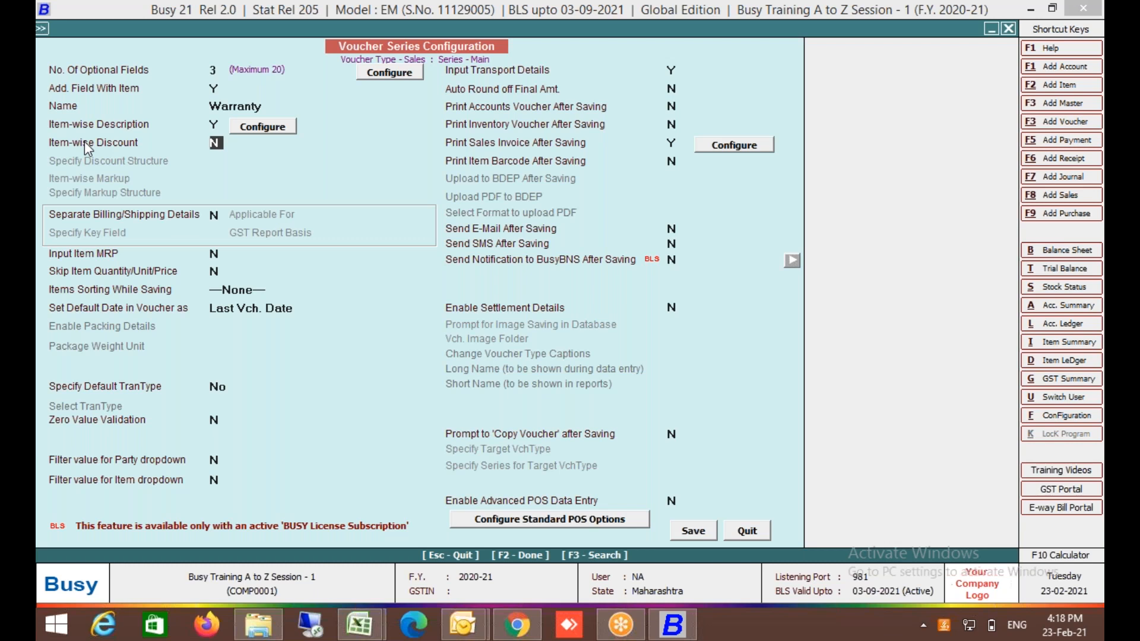
Set Item-wise Discount to Y with a Simple Discount, % of Price structure, then quit.
{"action": "key", "text": "y"}
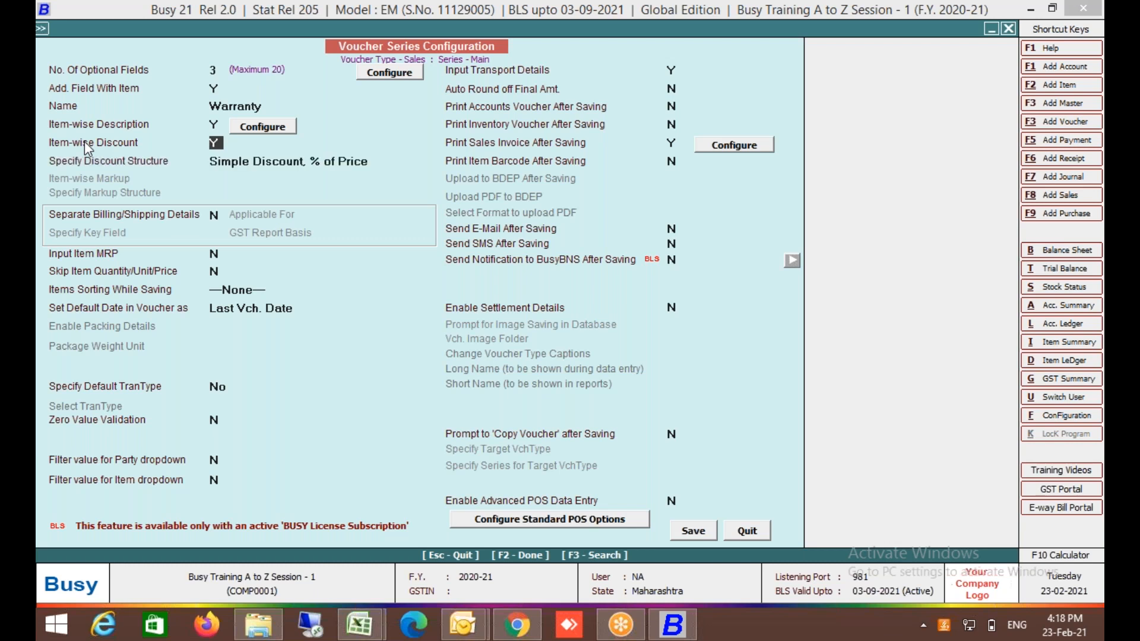
{"action": "key", "text": "Return"}
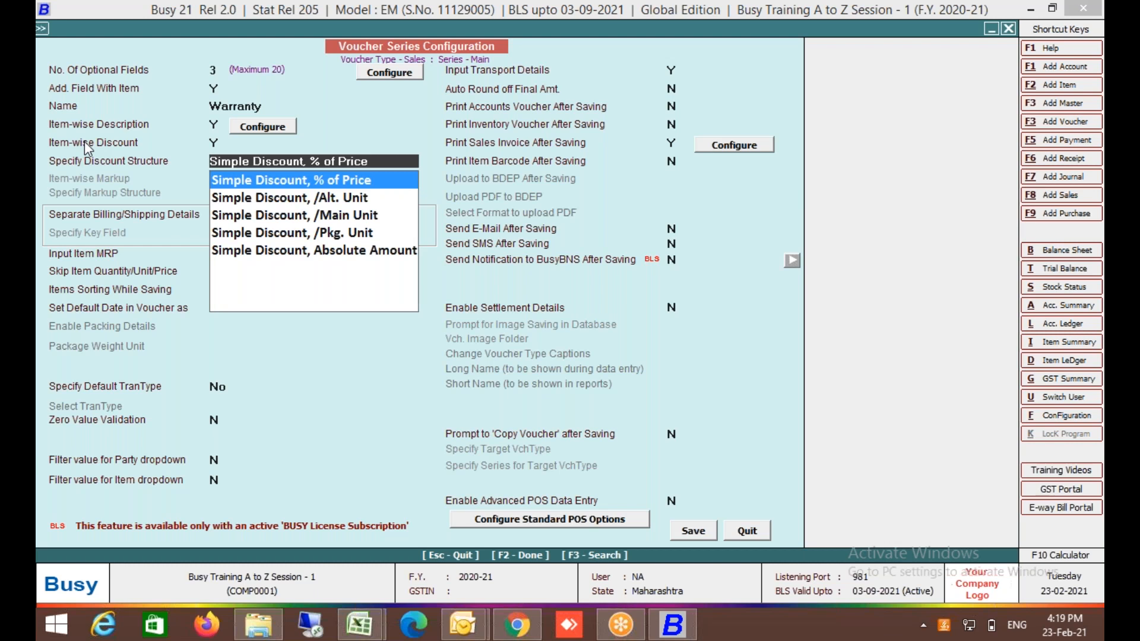
{"action": "key", "text": "Down"}
{"action": "key", "text": "Down"}
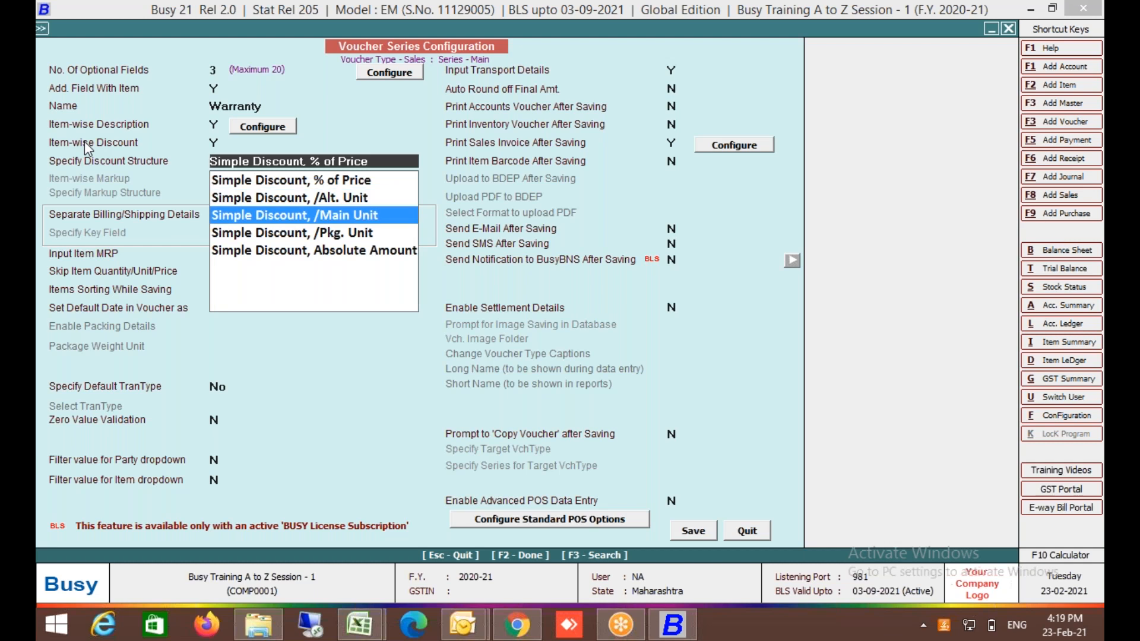
{"action": "key", "text": "Up"}
{"action": "key", "text": "Up"}
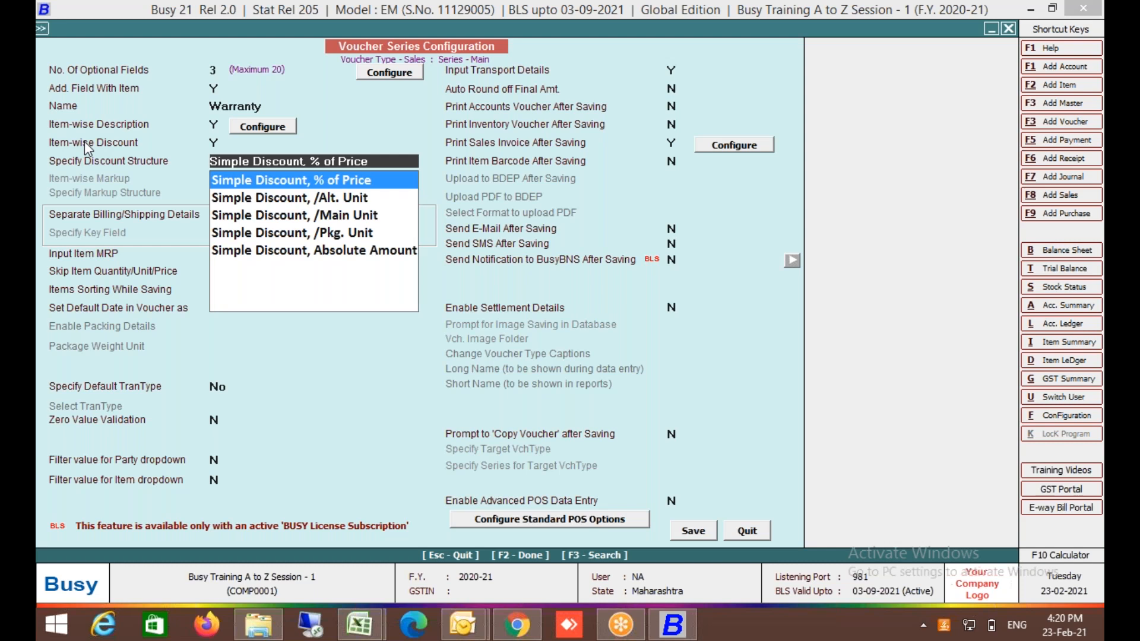
{"action": "left_click", "coordinate": [746, 530]}
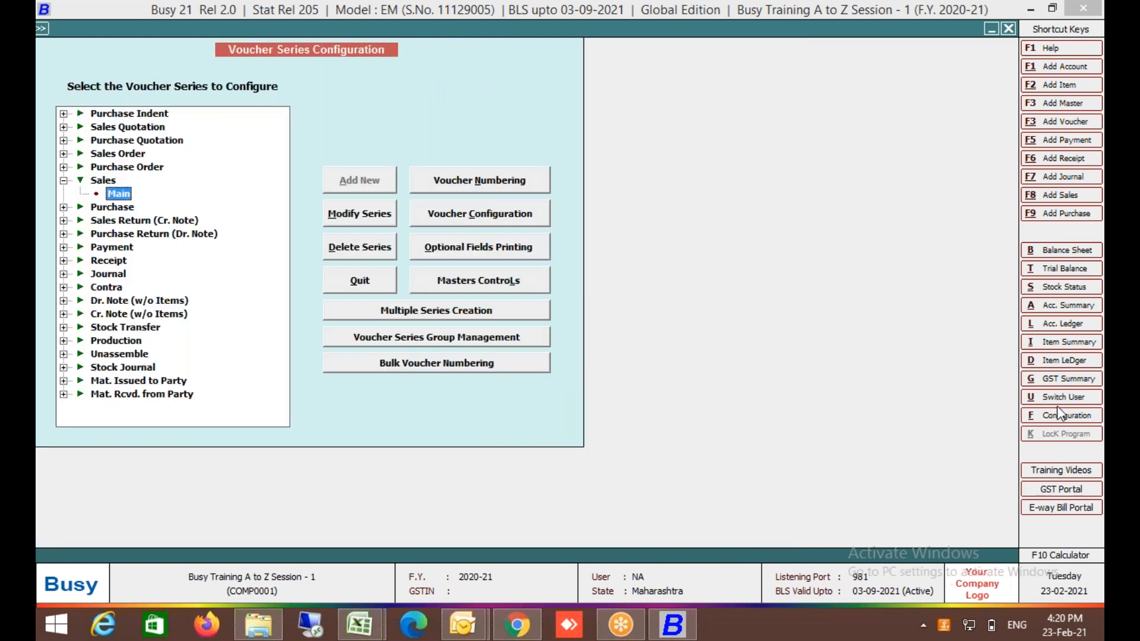
Set Item-wise Discount Type to Compound Discount in the Inventory features/options and save.
{"action": "left_click", "coordinate": [1069, 417]}
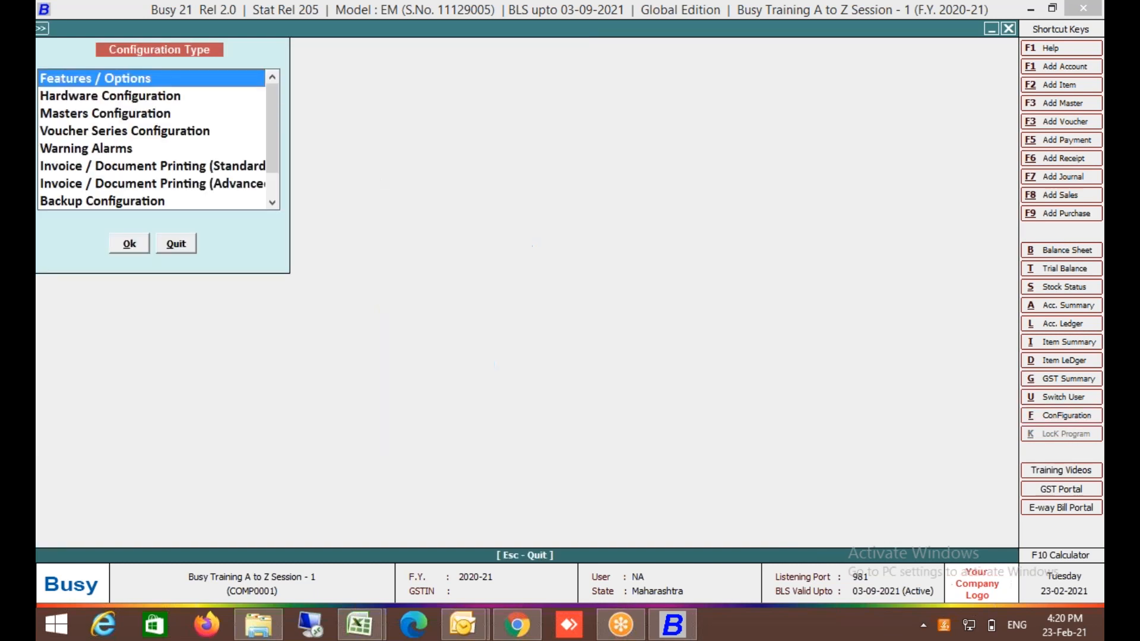
{"action": "key", "text": "Return"}
{"action": "key", "text": "Down"}
{"action": "key", "text": "Down"}
{"action": "key", "text": "Down"}
{"action": "key", "text": "Down"}
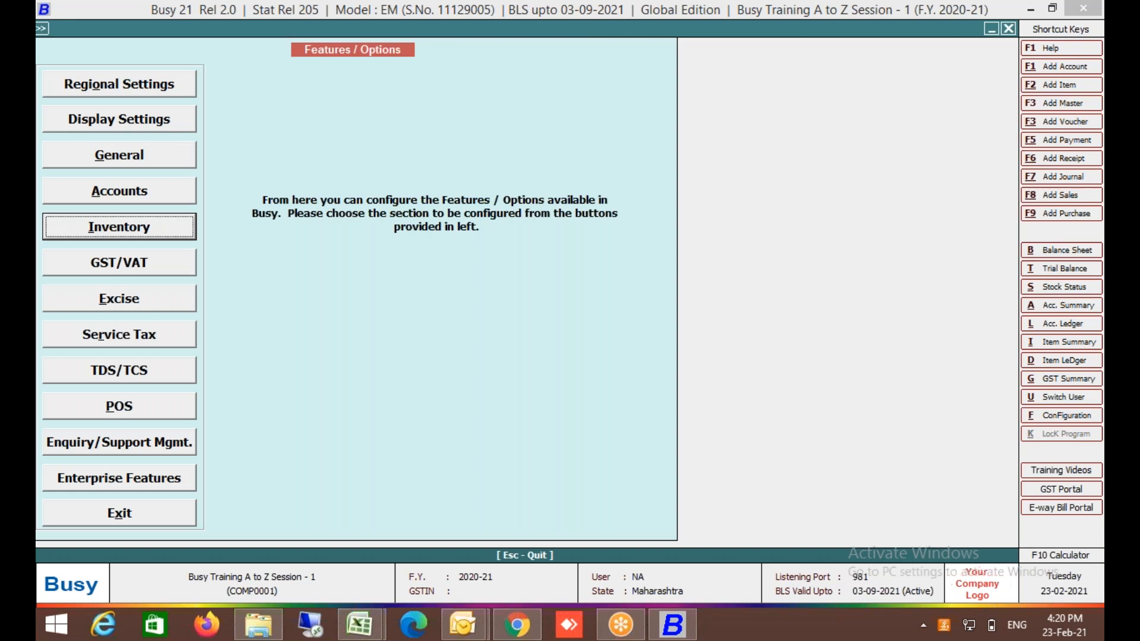
{"action": "key", "text": "Return"}
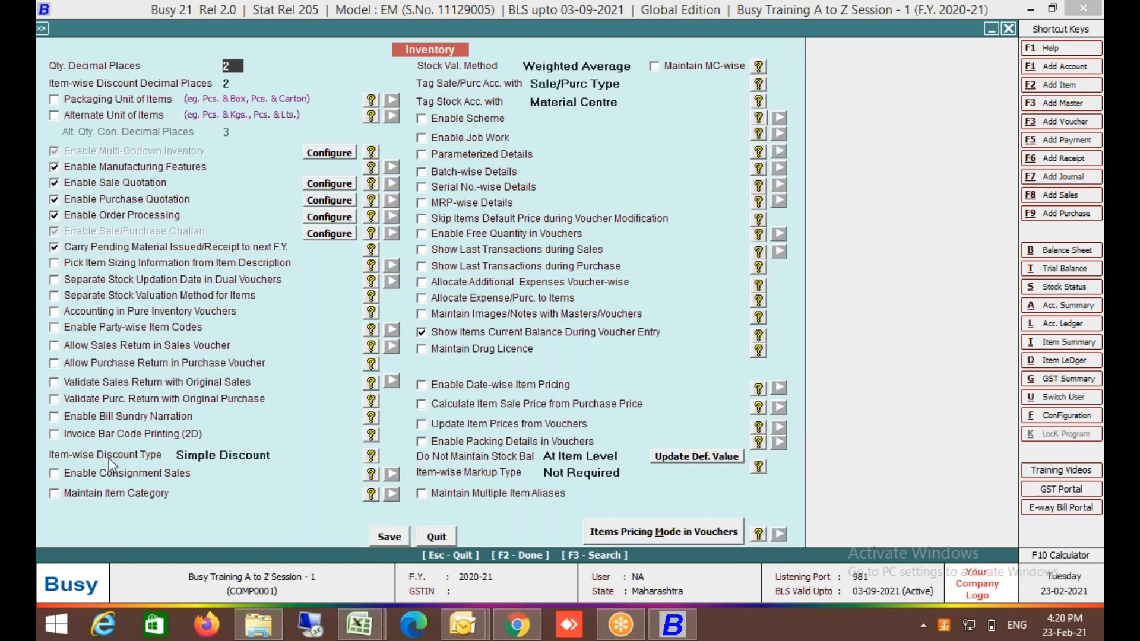
{"action": "left_click", "coordinate": [224, 456]}
{"action": "key", "text": "Down"}
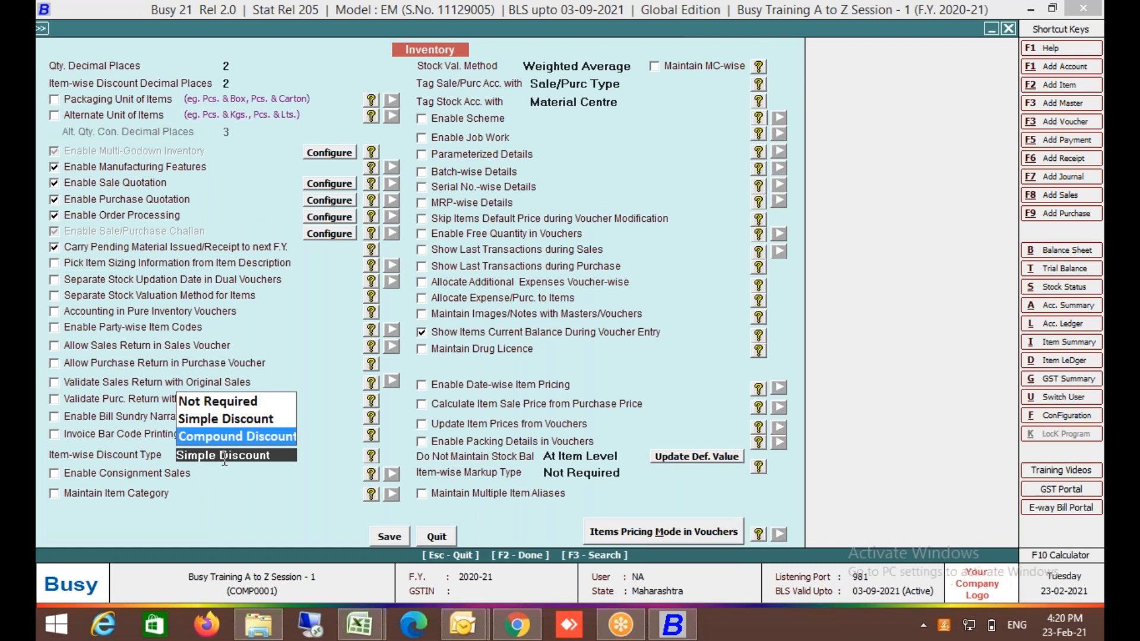
{"action": "key", "text": "Return"}
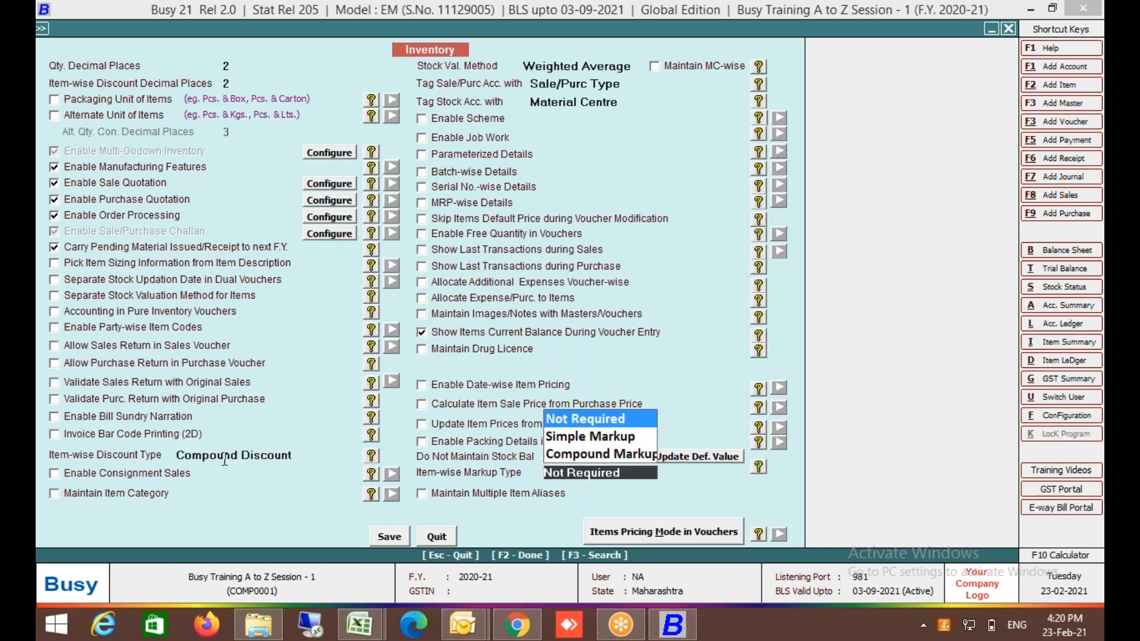
{"action": "key", "text": "Return"}
{"action": "key", "text": "Escape"}
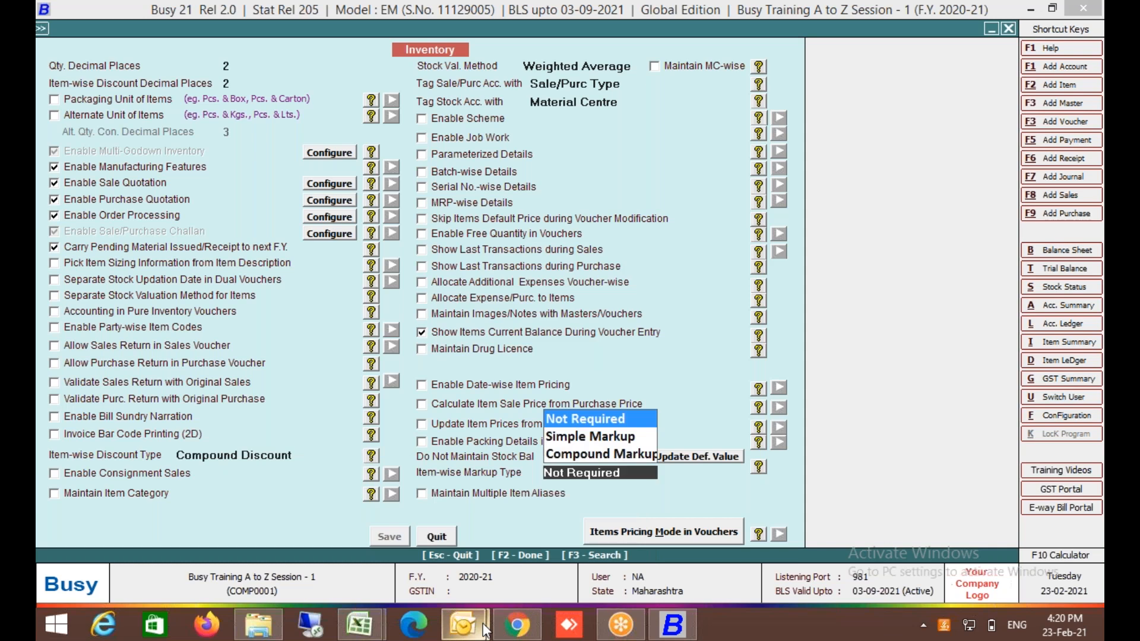
{"action": "key", "text": "Escape"}
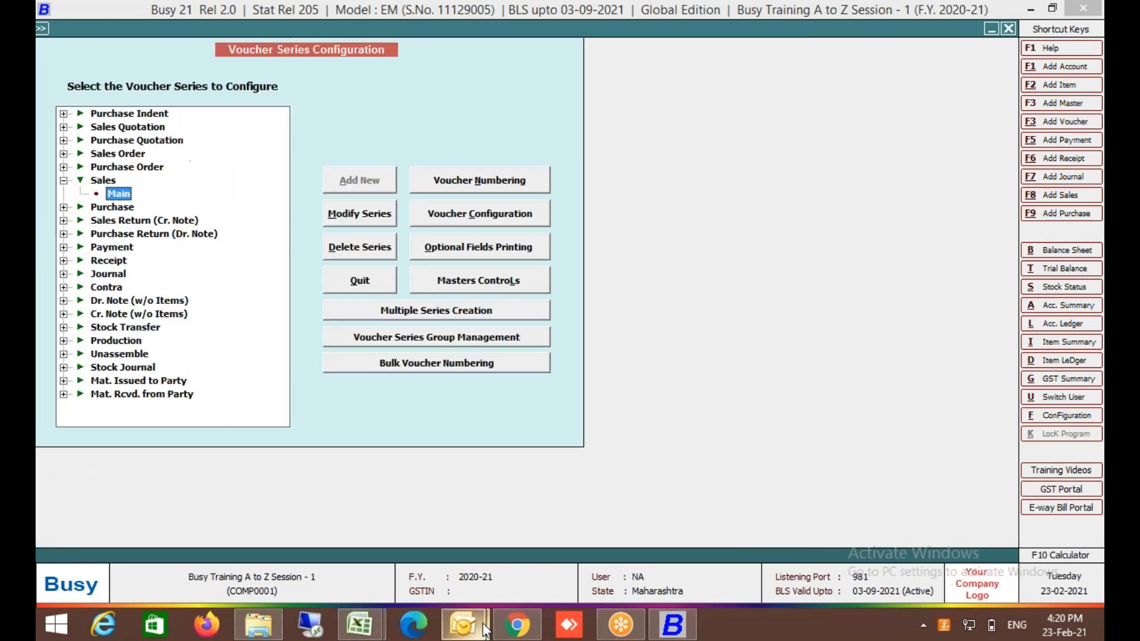
Open the Sales Main series configuration and set Item-wise Discount to Y.
{"action": "mouse_move", "coordinate": [483, 622]}
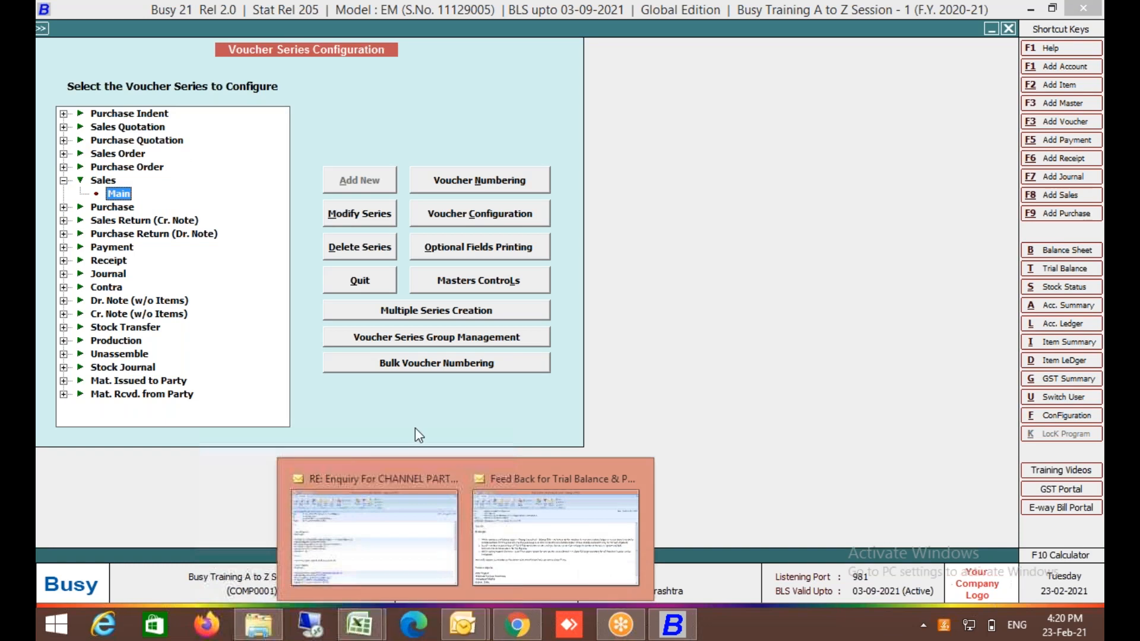
{"action": "left_click", "coordinate": [526, 218]}
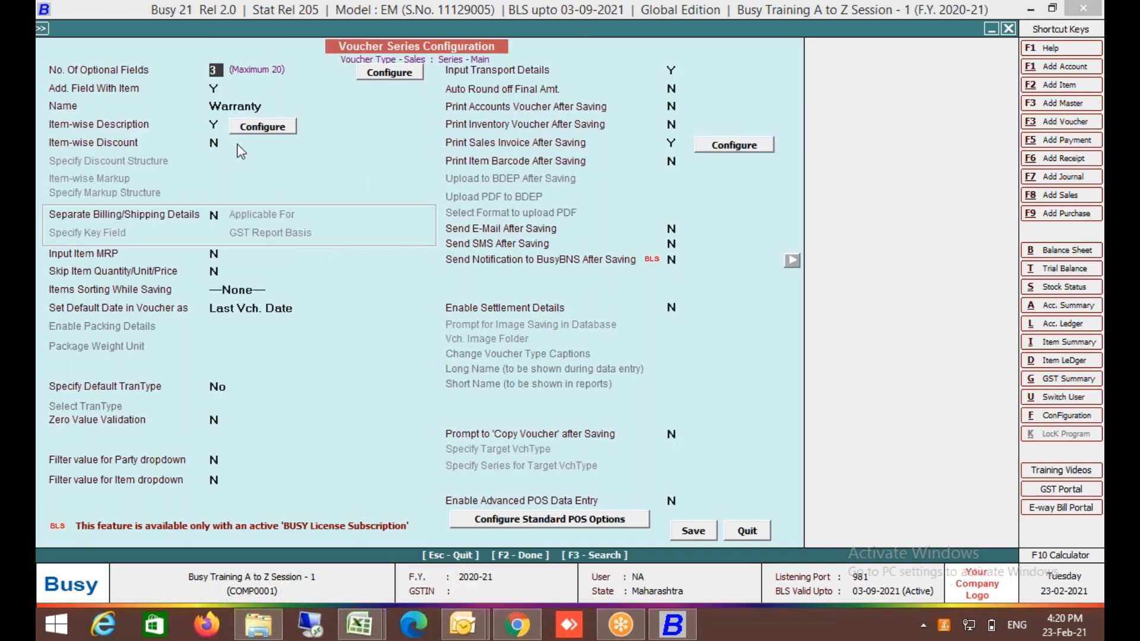
{"action": "left_click", "coordinate": [217, 143]}
{"action": "type", "text": "Y"}
{"action": "key", "text": "Down"}
Choose Simple Discount, % of Price as the discount structure and save with F2.
{"action": "key", "text": "Up"}
{"action": "key", "text": "Up"}
{"action": "key", "text": "Up"}
{"action": "key", "text": "Up"}
{"action": "key", "text": "Up"}
{"action": "key", "text": "Up"}
{"action": "key", "text": "Up"}
{"action": "key", "text": "Up"}
{"action": "key", "text": "Up"}
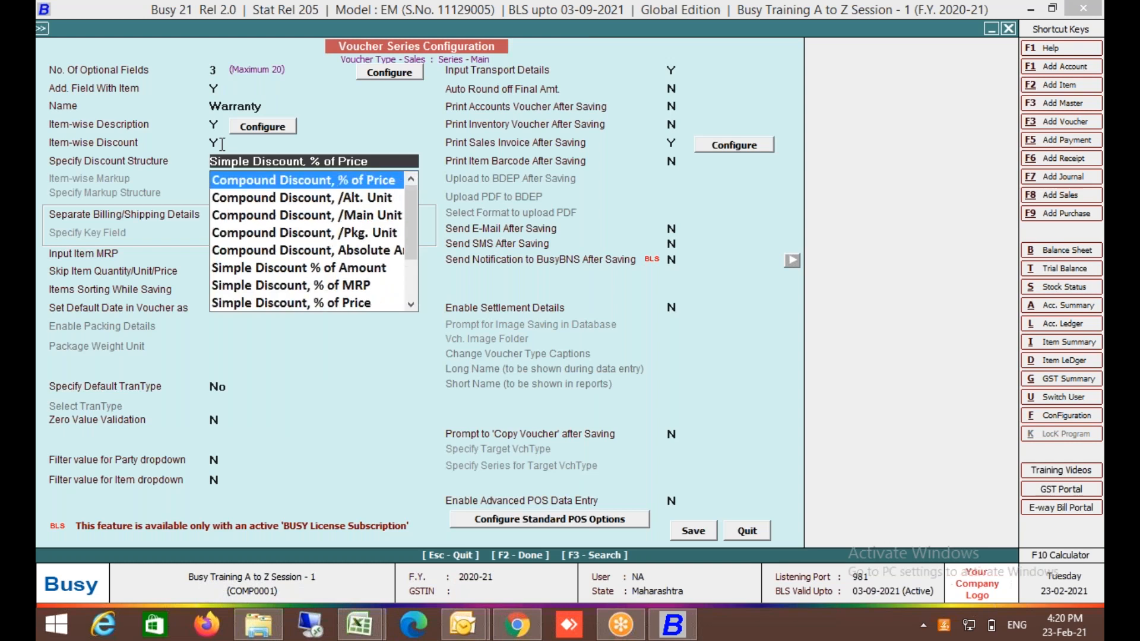
{"action": "key", "text": "Down"}
{"action": "key", "text": "Down"}
{"action": "key", "text": "Down"}
{"action": "key", "text": "Down"}
{"action": "key", "text": "Down"}
{"action": "key", "text": "Down"}
{"action": "key", "text": "Down"}
{"action": "key", "text": "Down"}
{"action": "key", "text": "Down"}
{"action": "key", "text": "Down"}
{"action": "key", "text": "Down"}
{"action": "key", "text": "Down"}
{"action": "key", "text": "Down"}
{"action": "key", "text": "Down"}
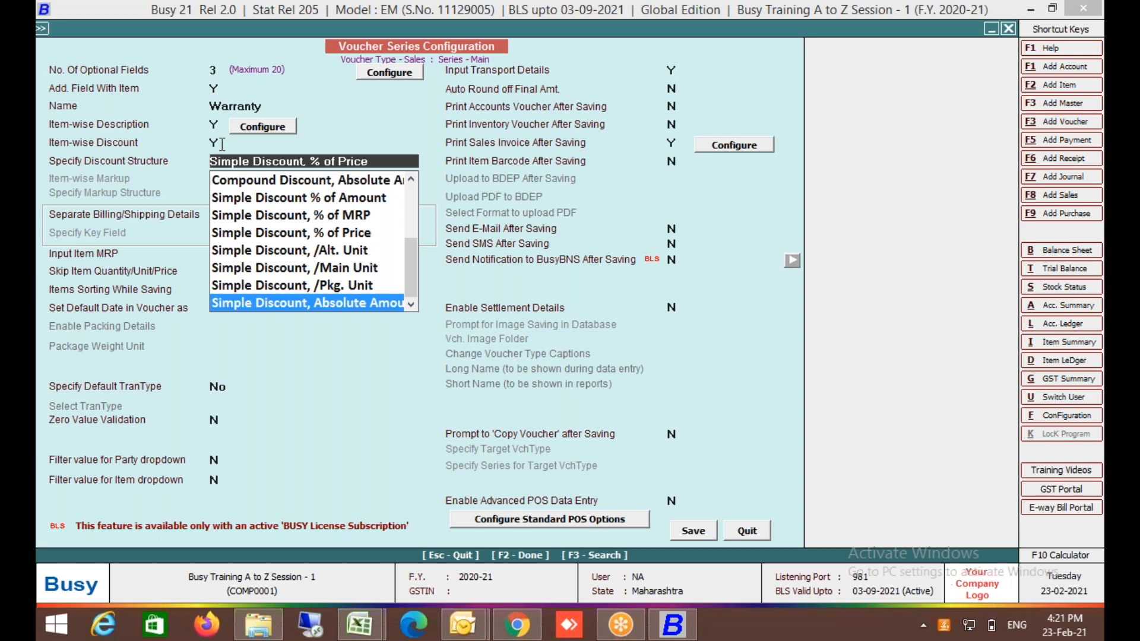
{"action": "key", "text": "Up"}
{"action": "key", "text": "Up"}
{"action": "key", "text": "Up"}
{"action": "key", "text": "Up"}
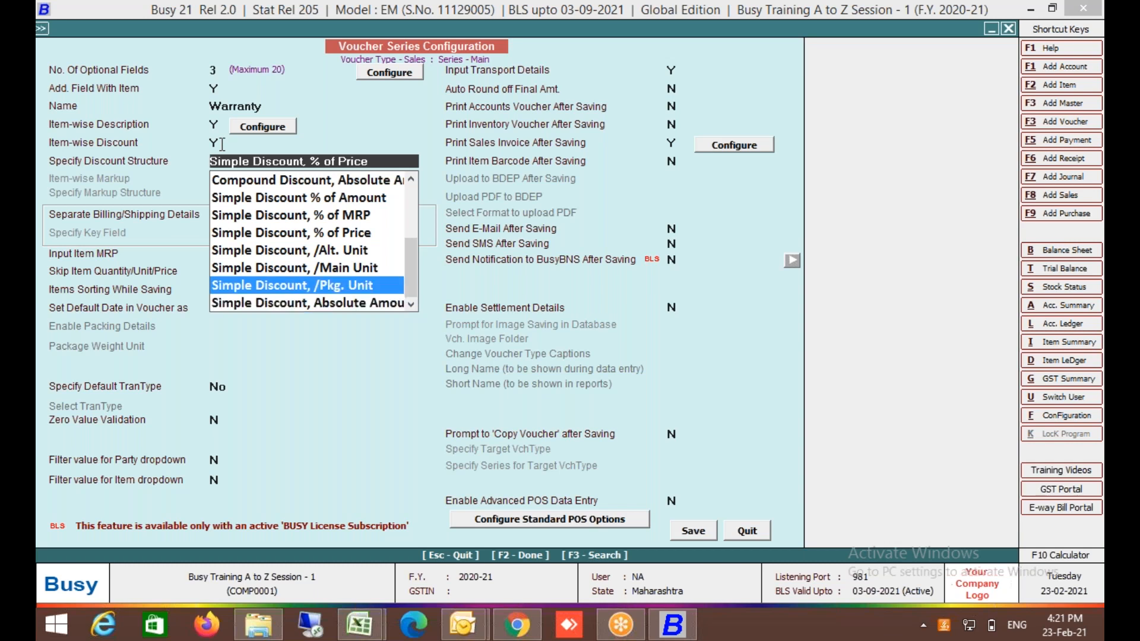
{"action": "key", "text": "Up"}
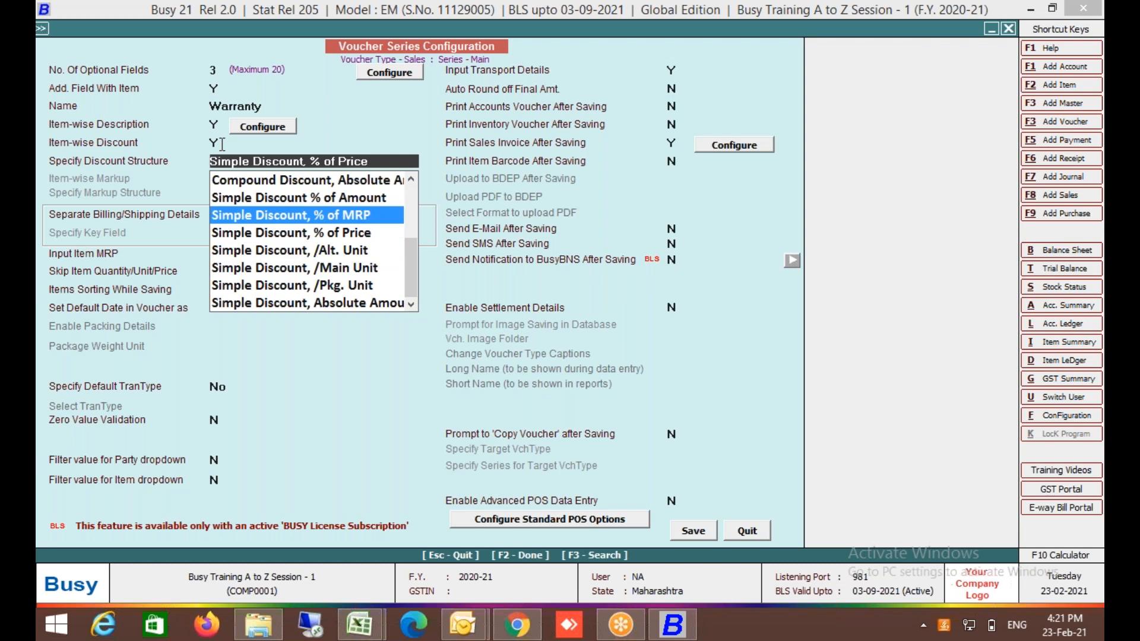
{"action": "key", "text": "Down"}
{"action": "key", "text": "Up"}
{"action": "key", "text": "Up"}
{"action": "key", "text": "Down"}
{"action": "key", "text": "Down"}
{"action": "key", "text": "Down"}
{"action": "key", "text": "Down"}
{"action": "key", "text": "Down"}
{"action": "key", "text": "Up"}
{"action": "key", "text": "Up"}
{"action": "key", "text": "Up"}
{"action": "key", "text": "Down"}
{"action": "key", "text": "Down"}
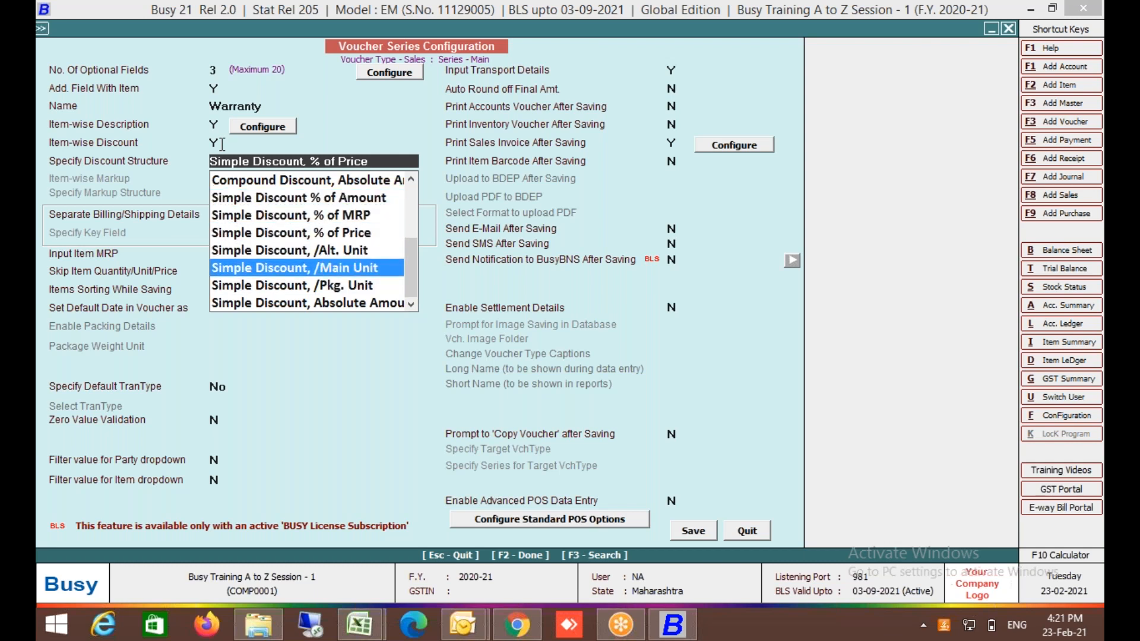
{"action": "key", "text": "Up"}
{"action": "key", "text": "Up"}
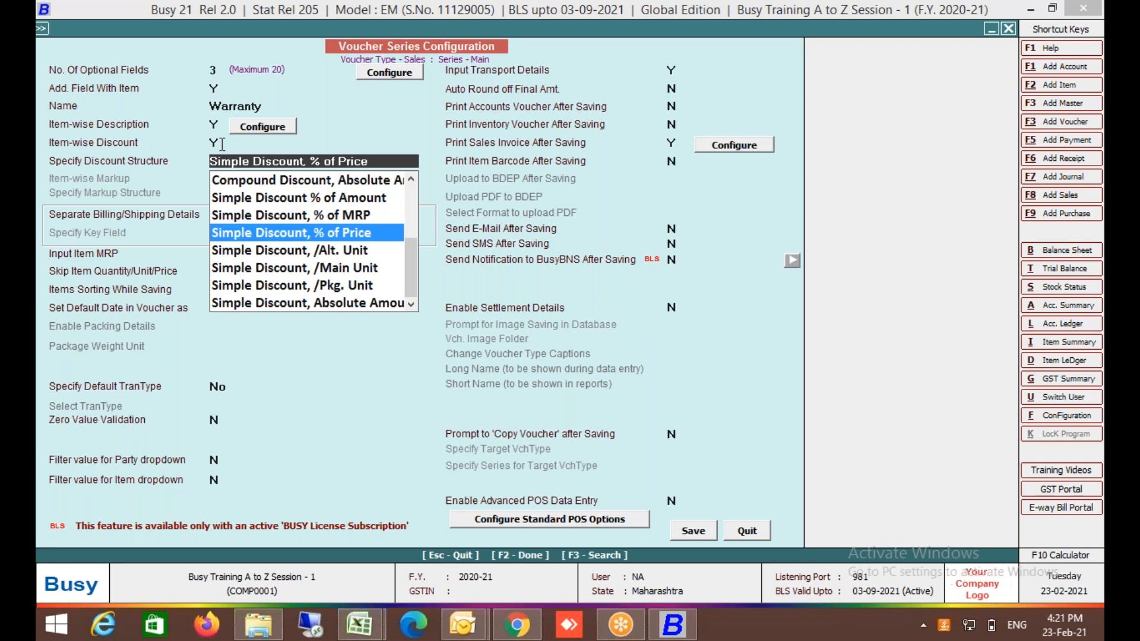
{"action": "key", "text": "Return"}
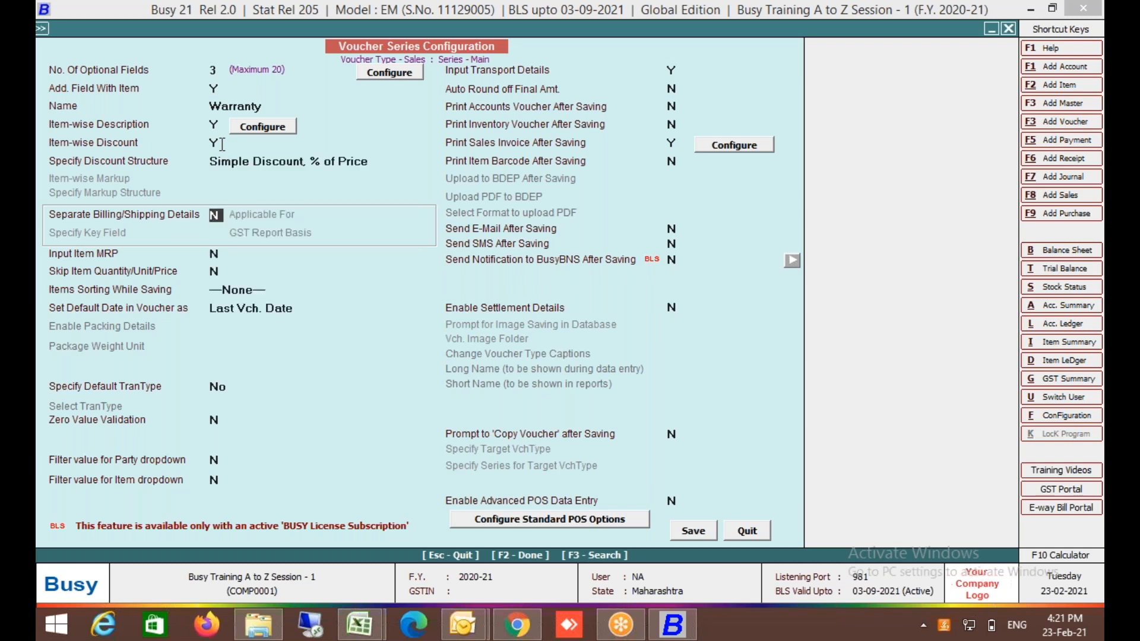
{"action": "key", "text": "F2"}
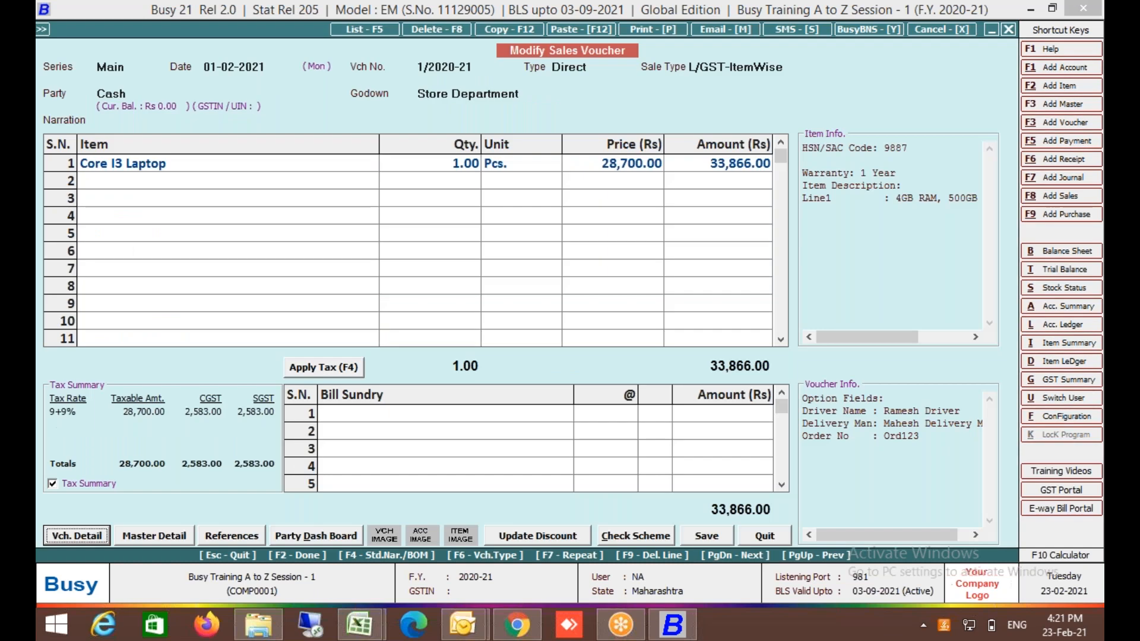
Open voucher 1/2020-21 and set its sale type to L/GST-18%.
{"action": "key", "text": "Return"}
{"action": "key", "text": "Return"}
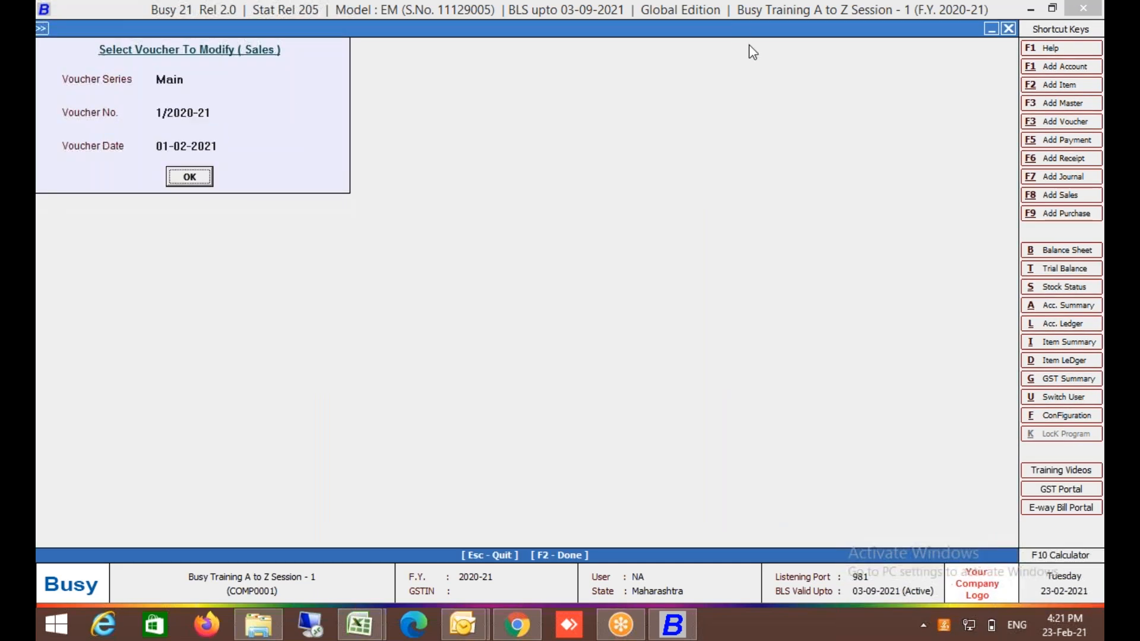
{"action": "key", "text": "Return"}
{"action": "left_click", "coordinate": [721, 67]}
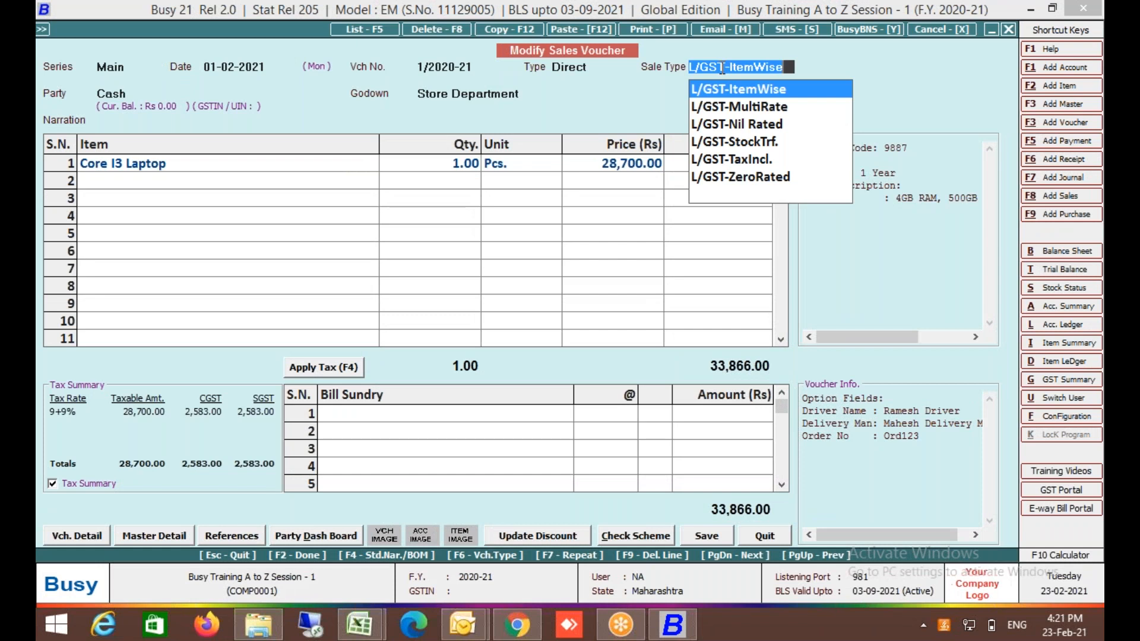
{"action": "type", "text": "18"}
{"action": "key", "text": "Down"}
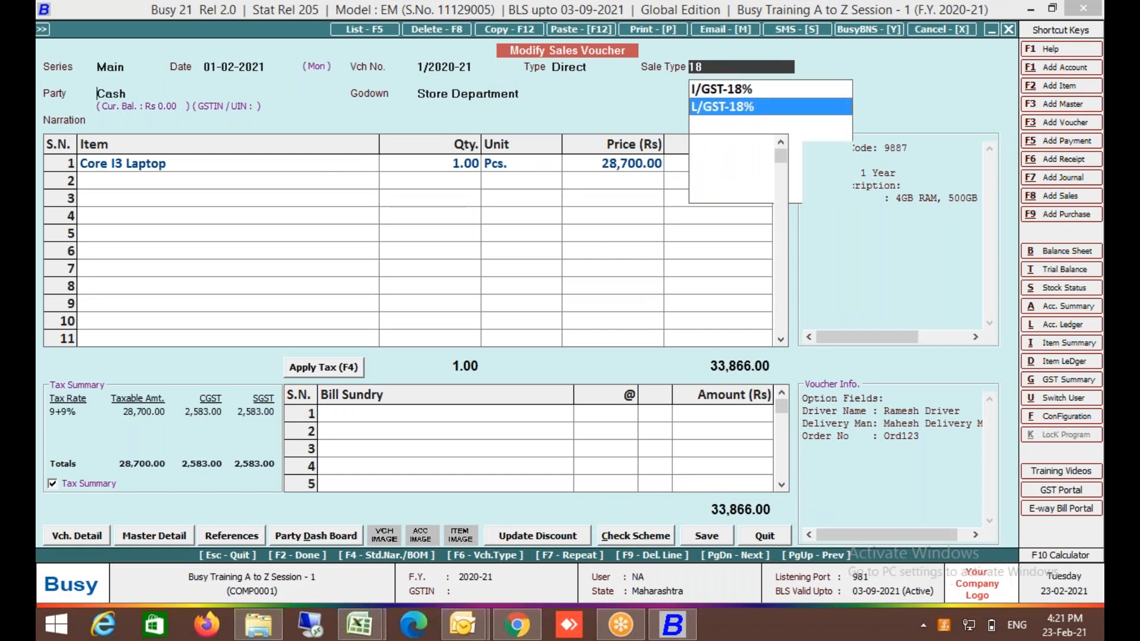
{"action": "key", "text": "Return"}
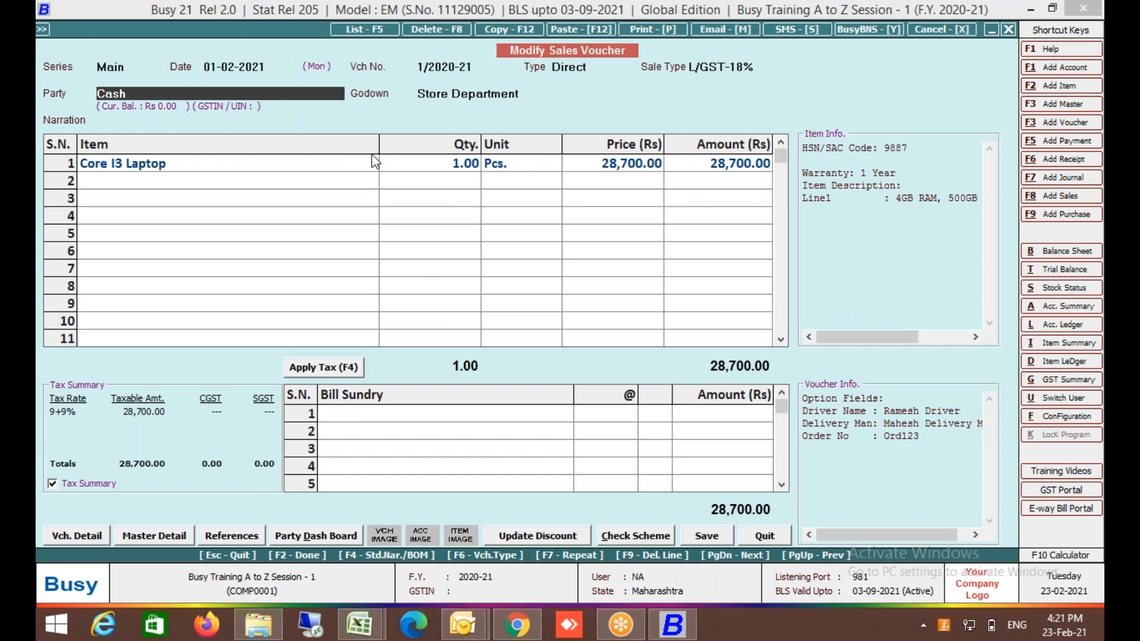
Give the Core I3 Laptop a 5% discount on its 28,700 price, making it 27,265.00.
{"action": "left_click", "coordinate": [357, 164]}
{"action": "key", "text": "Return"}
{"action": "key", "text": "Return"}
{"action": "key", "text": "Return"}
{"action": "key", "text": "Return"}
{"action": "key", "text": "Return"}
{"action": "key", "text": "Return"}
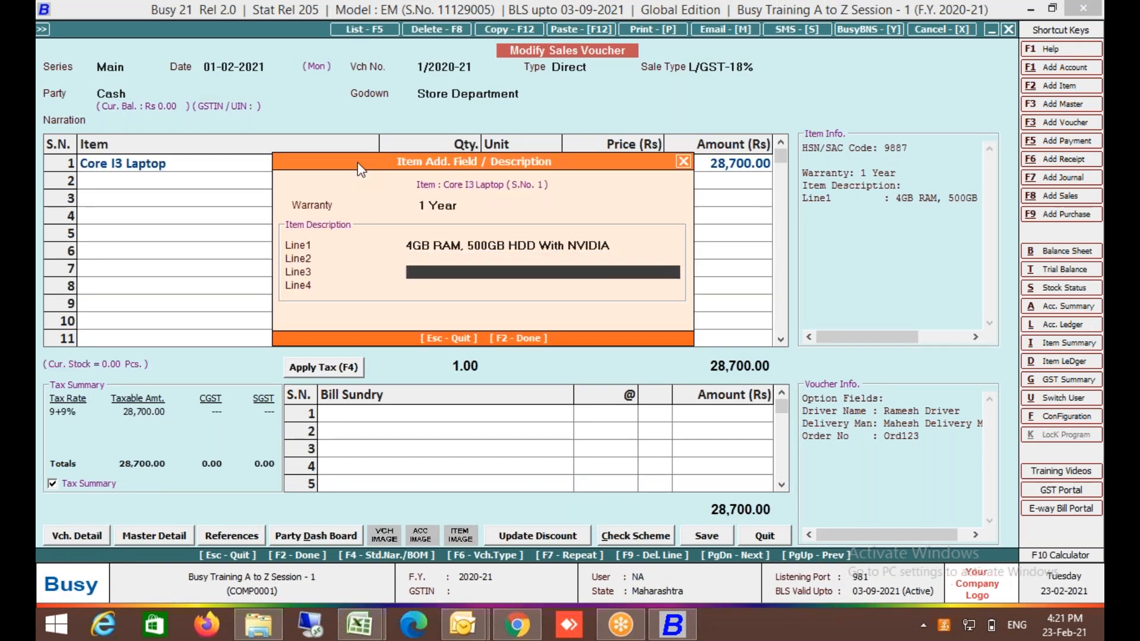
{"action": "key", "text": "Return"}
{"action": "key", "text": "Left"}
{"action": "key", "text": "Return"}
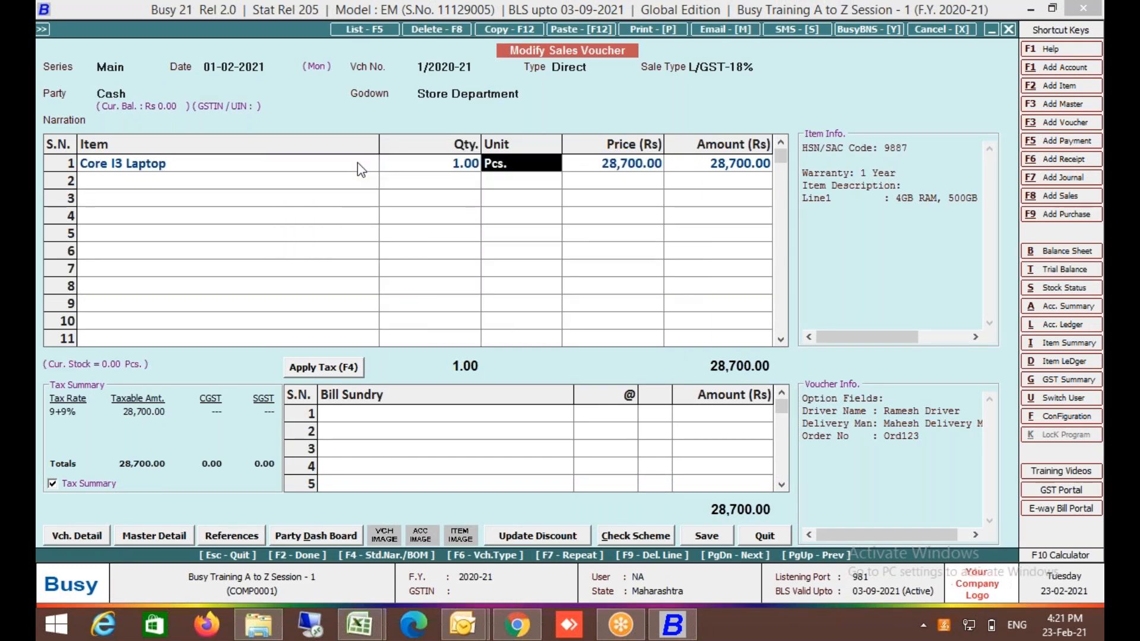
{"action": "key", "text": "Return"}
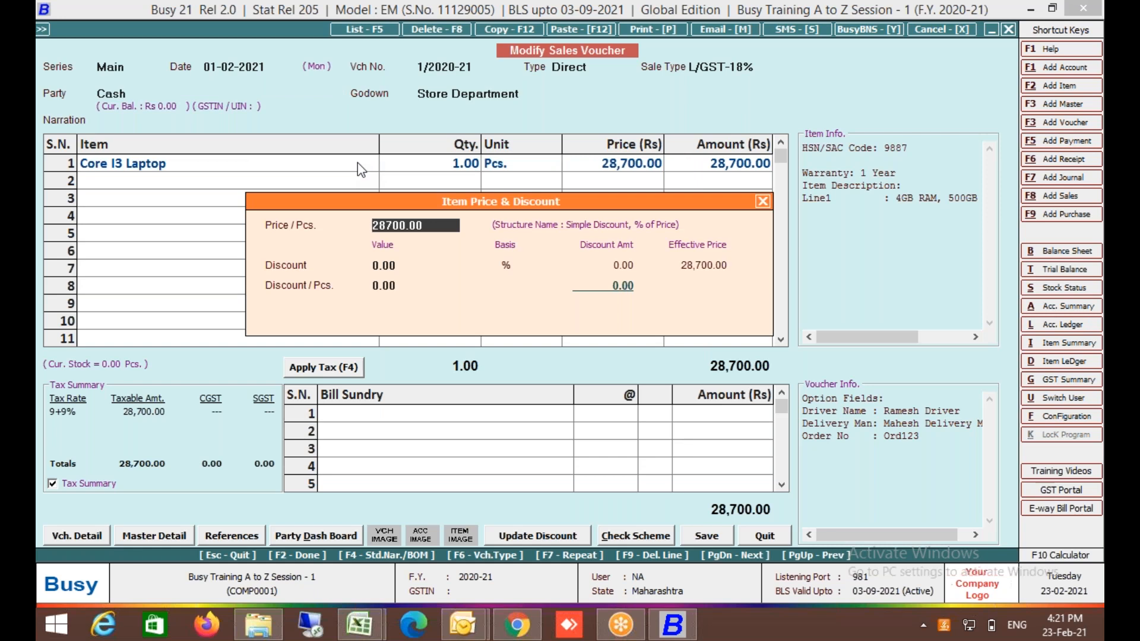
{"action": "key", "text": "Return"}
{"action": "type", "text": "5"}
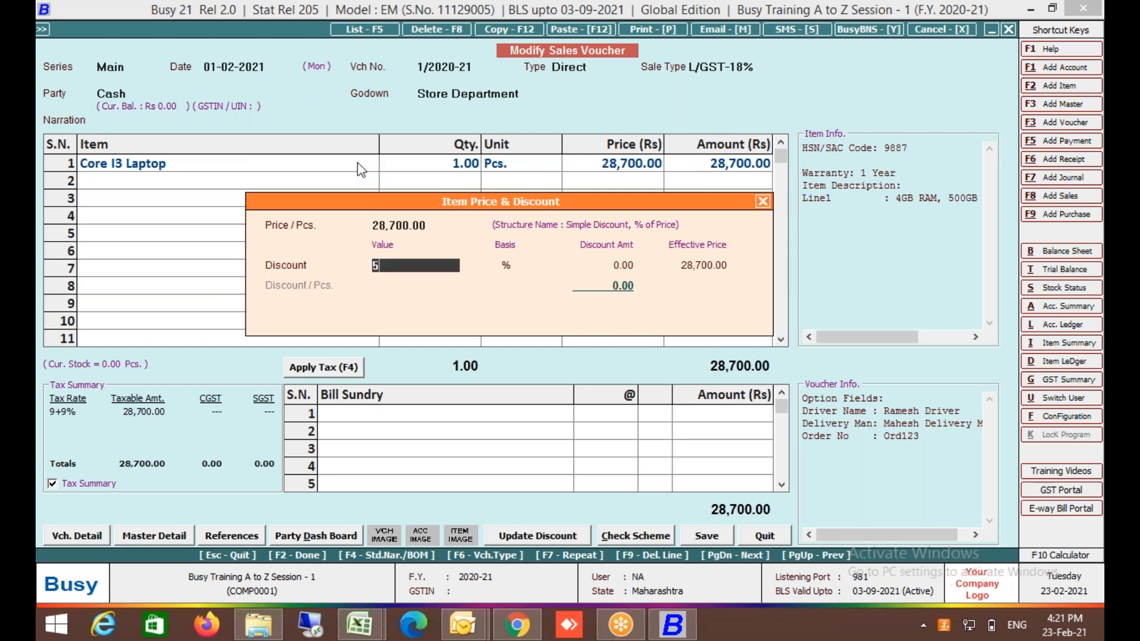
{"action": "key", "text": "Return"}
{"action": "key", "text": "Return"}
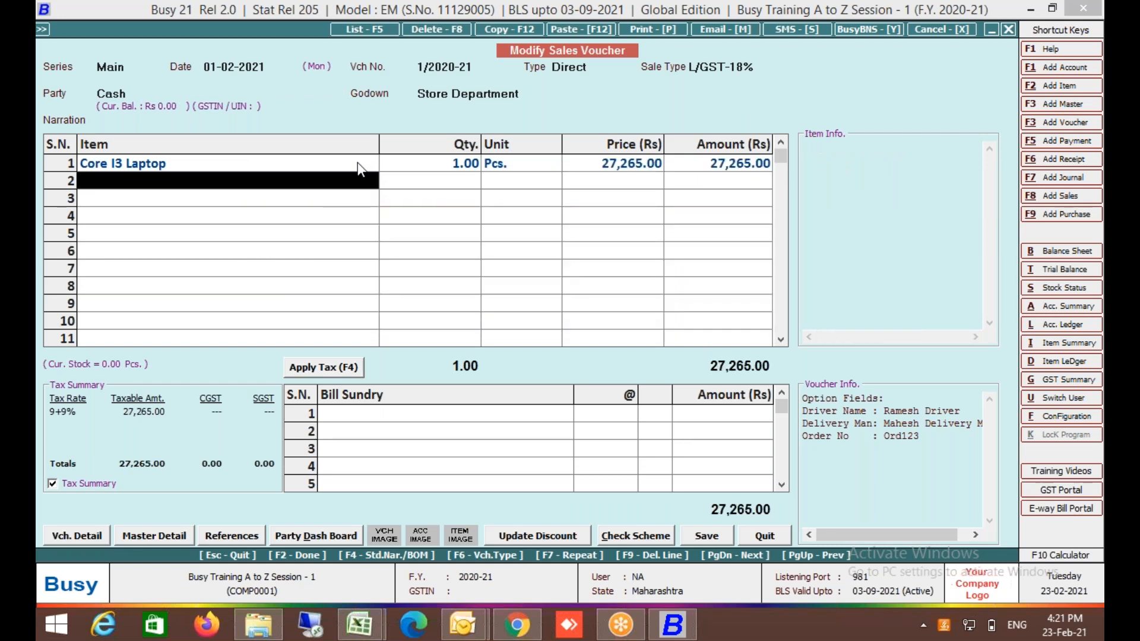
{"action": "key", "text": "Return"}
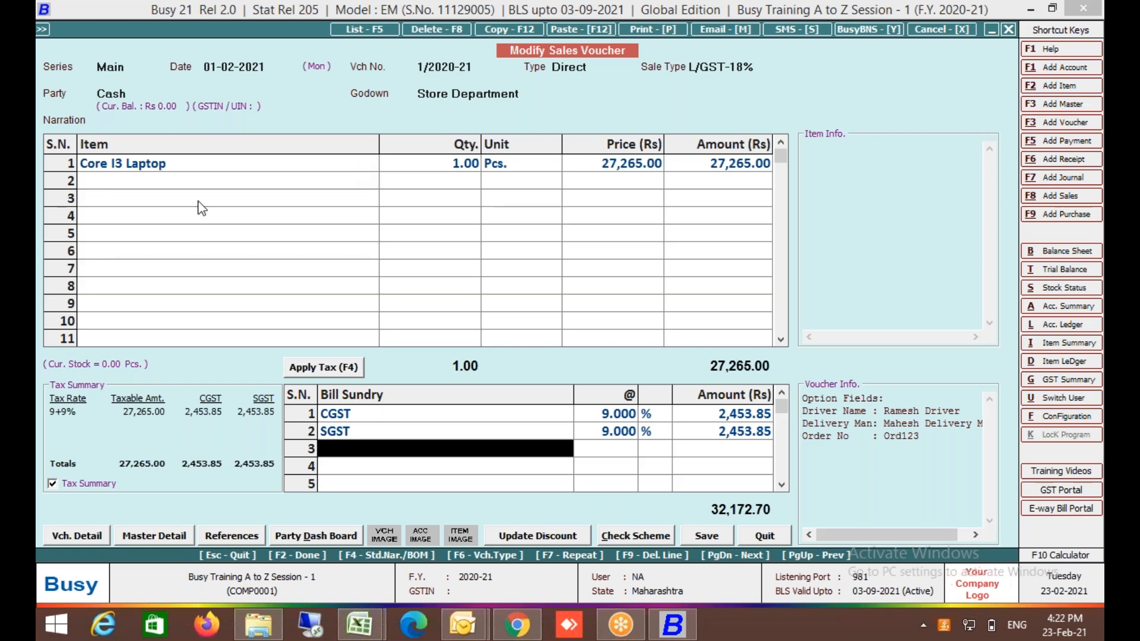
Browse the I/GST options in the Sale Type list.
{"action": "left_click", "coordinate": [703, 69]}
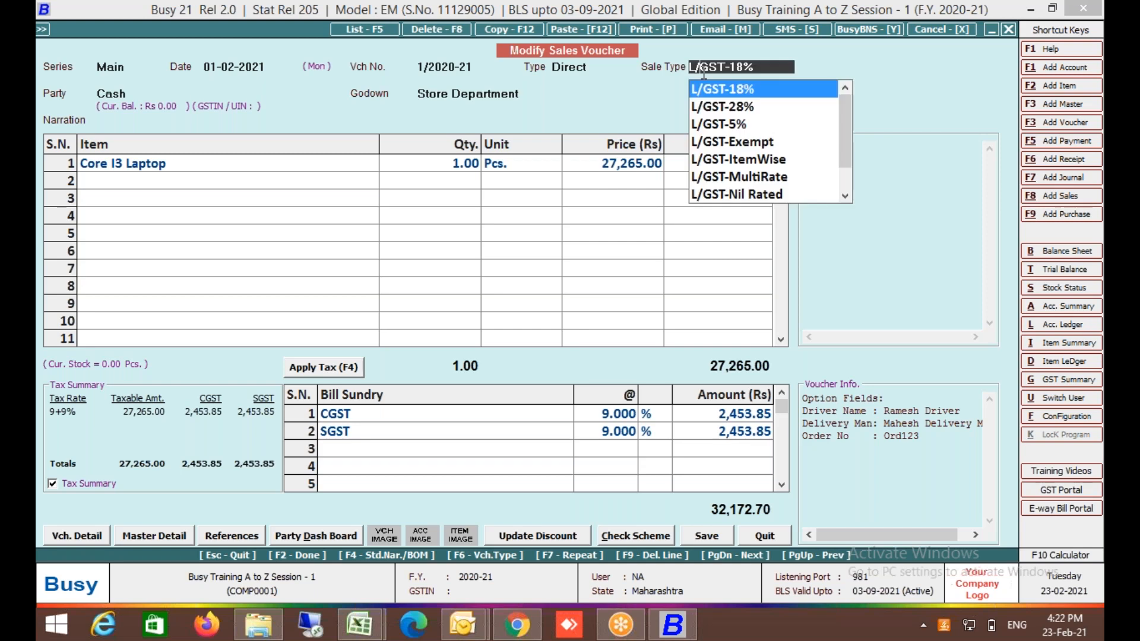
{"action": "key", "text": "i"}
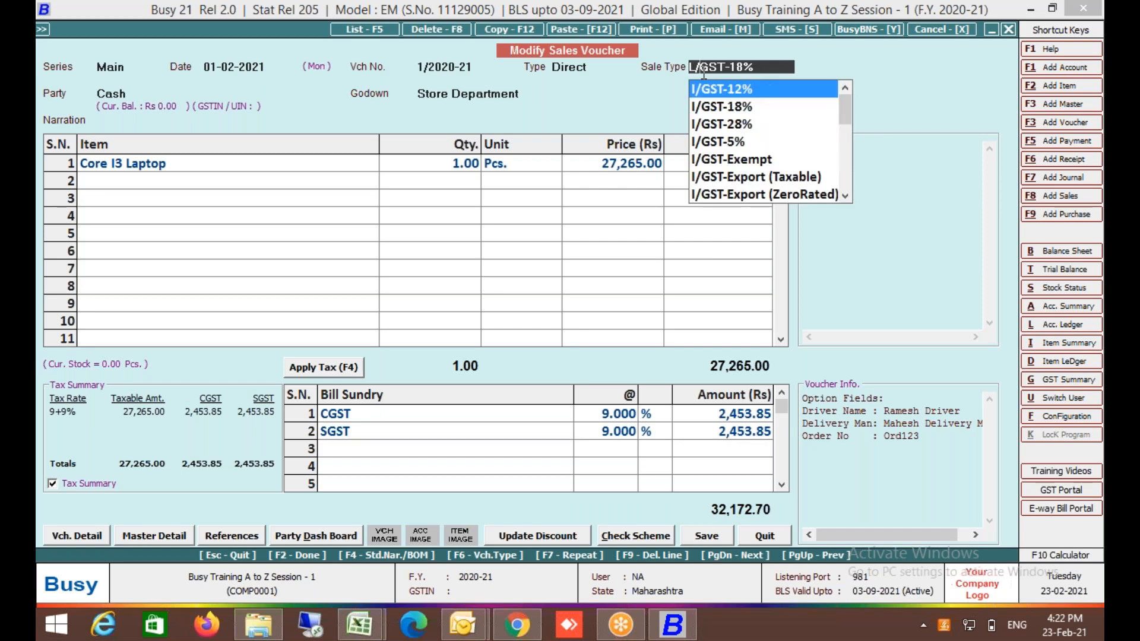
{"action": "key", "text": "Down"}
{"action": "key", "text": "Down"}
{"action": "key", "text": "Down"}
{"action": "key", "text": "Down"}
{"action": "key", "text": "Down"}
{"action": "key", "text": "Down"}
{"action": "key", "text": "Down"}
{"action": "key", "text": "Down"}
{"action": "key", "text": "Down"}
{"action": "key", "text": "Down"}
{"action": "key", "text": "Down"}
{"action": "key", "text": "Down"}
{"action": "key", "text": "Down"}
{"action": "key", "text": "Down"}
{"action": "key", "text": "Down"}
{"action": "key", "text": "Down"}
{"action": "key", "text": "Down"}
{"action": "key", "text": "Down"}
{"action": "key", "text": "Down"}
{"action": "key", "text": "Down"}
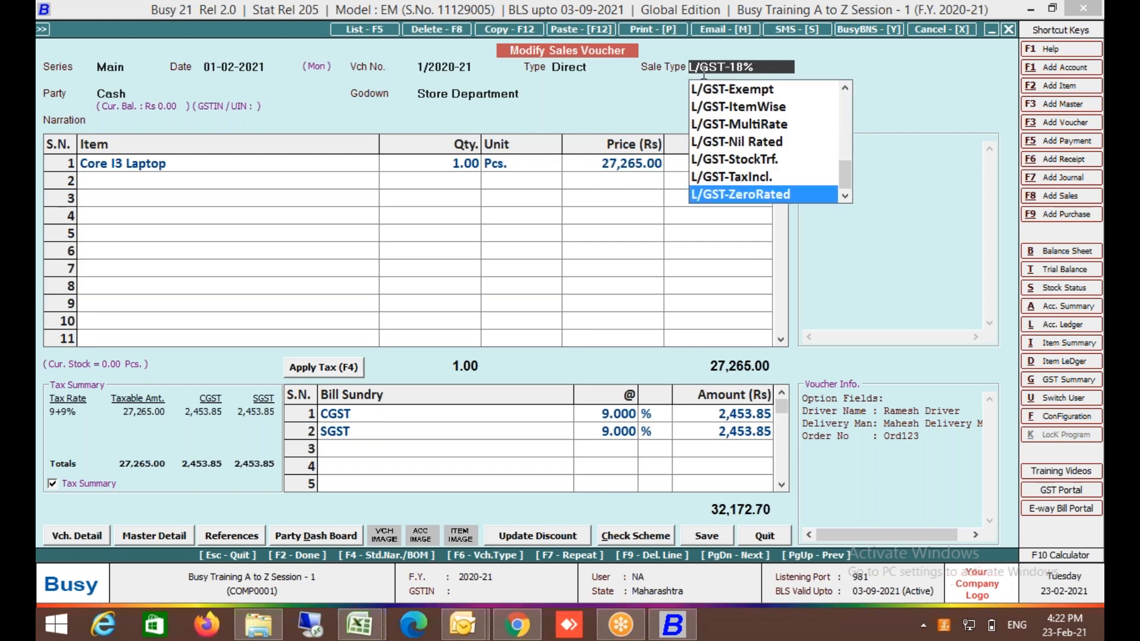
{"action": "key", "text": "Up"}
{"action": "key", "text": "Up"}
{"action": "key", "text": "Up"}
{"action": "key", "text": "Up"}
{"action": "key", "text": "Up"}
{"action": "key", "text": "Up"}
{"action": "key", "text": "Up"}
{"action": "key", "text": "Up"}
{"action": "key", "text": "Up"}
{"action": "key", "text": "Up"}
{"action": "key", "text": "Up"}
{"action": "key", "text": "Up"}
{"action": "key", "text": "Up"}
{"action": "key", "text": "Up"}
{"action": "key", "text": "Up"}
{"action": "key", "text": "Up"}
{"action": "key", "text": "Up"}
{"action": "key", "text": "Up"}
{"action": "key", "text": "Up"}
{"action": "key", "text": "Up"}
{"action": "key", "text": "Up"}
{"action": "key", "text": "Up"}
{"action": "key", "text": "Up"}
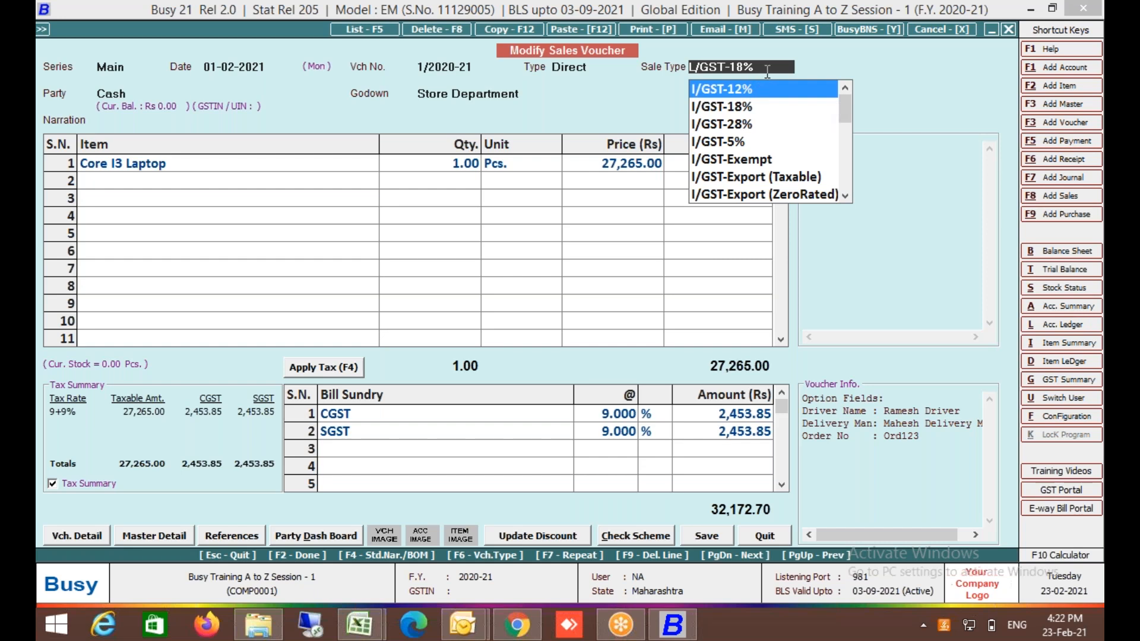
Re-select L/GST-18% as the sale type and reapply tax, keeping CGST and SGST at 9% each.
{"action": "key", "text": "Delete"}
{"action": "key", "text": "Delete"}
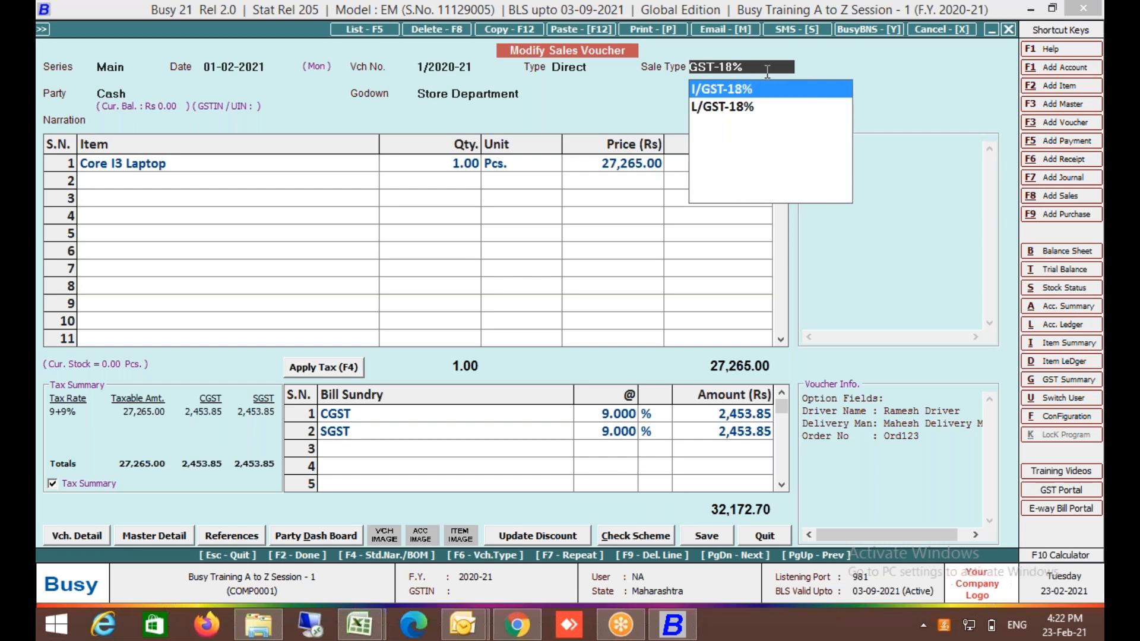
{"action": "key", "text": "Delete"}
{"action": "key", "text": "Delete"}
{"action": "key", "text": "Delete"}
{"action": "key", "text": "Delete"}
{"action": "key", "text": "Delete"}
{"action": "key", "text": "Delete"}
{"action": "key", "text": "Delete"}
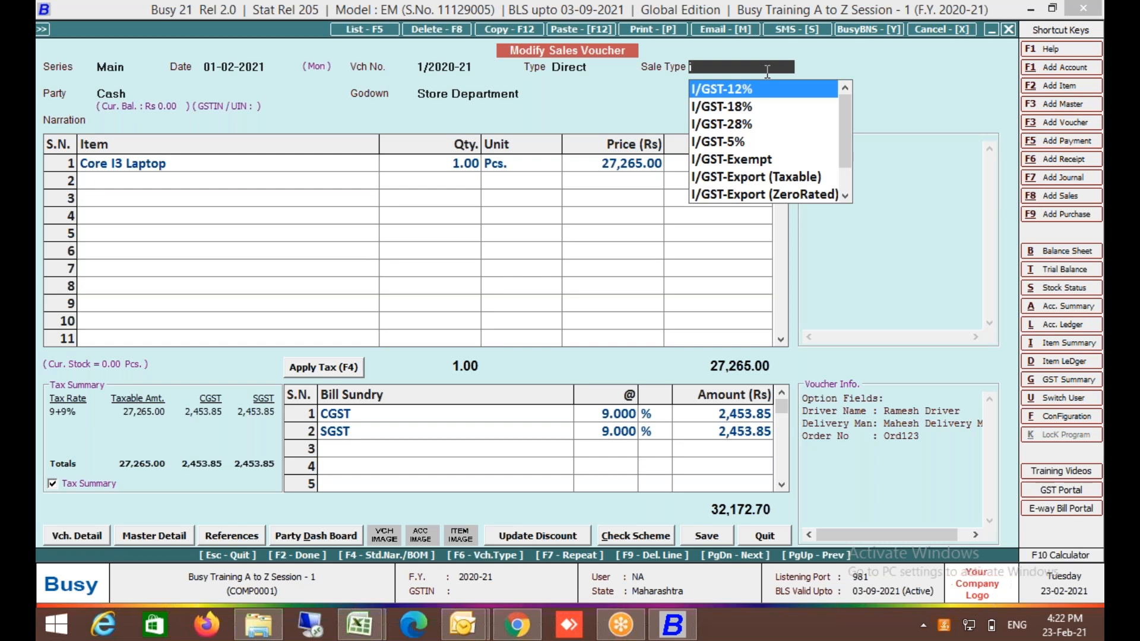
{"action": "key", "text": "l"}
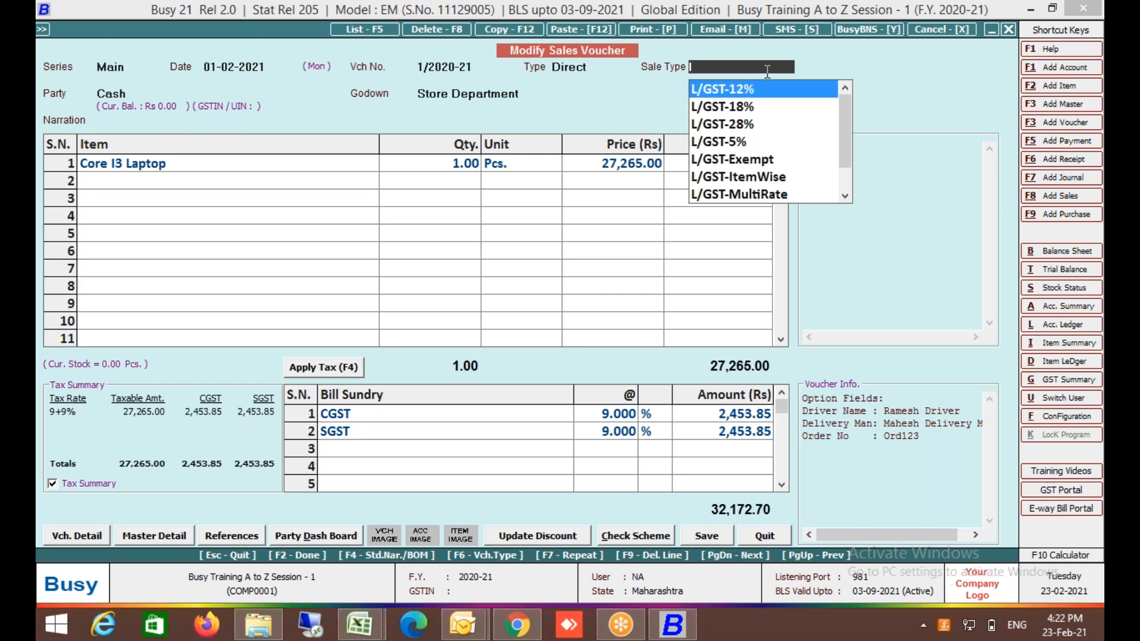
{"action": "type", "text": "i"}
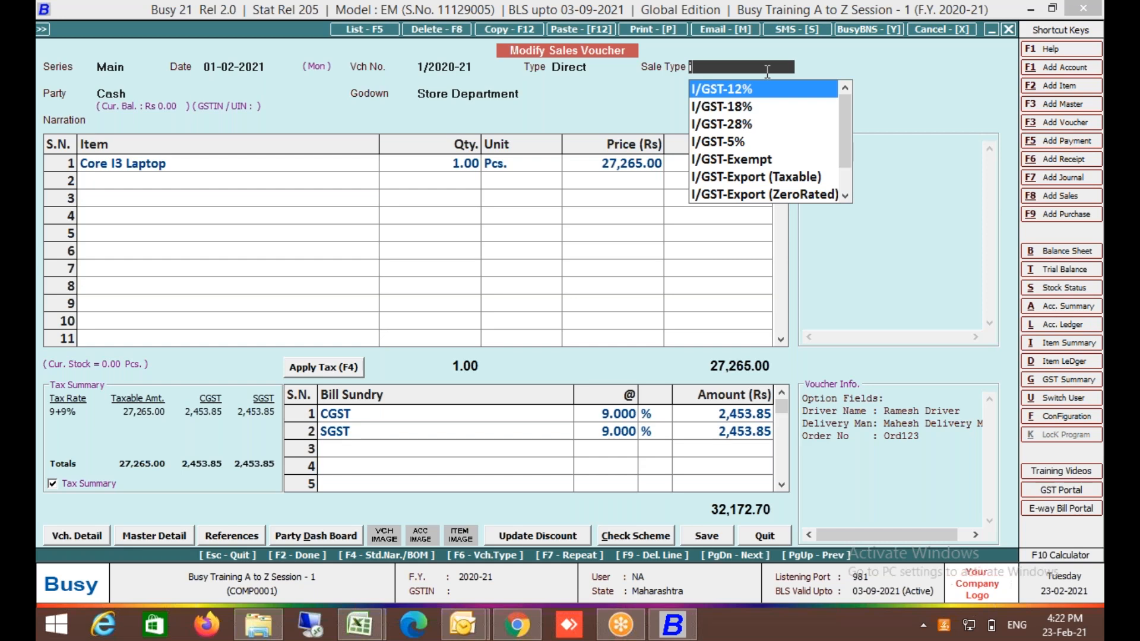
{"action": "type", "text": "18"}
{"action": "key", "text": "Down"}
{"action": "key", "text": "Return"}
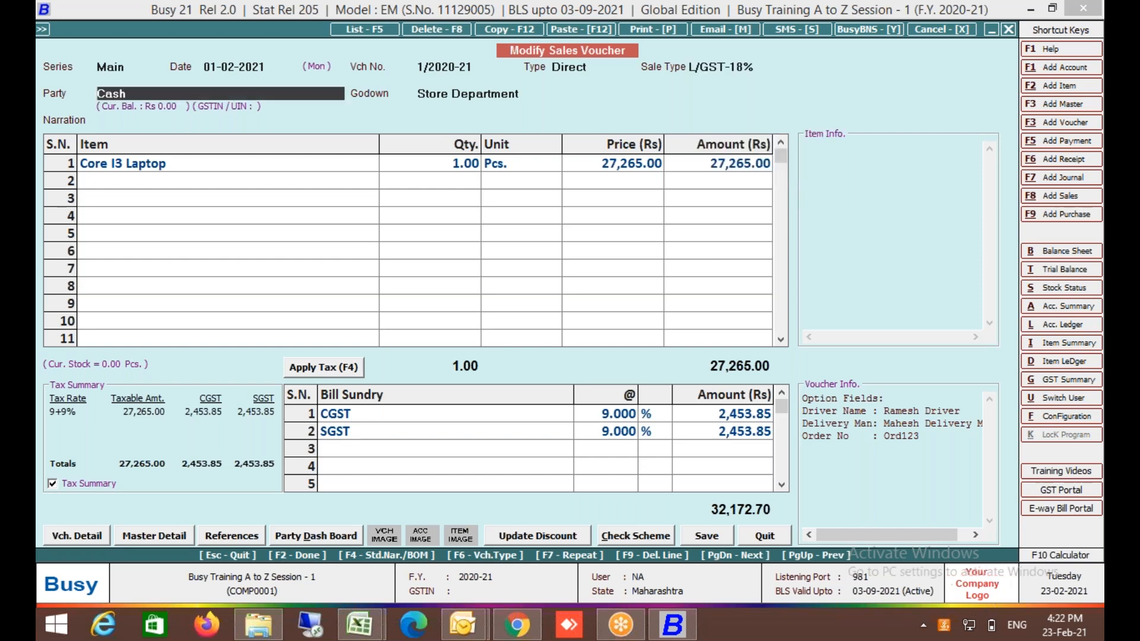
{"action": "left_click", "coordinate": [329, 372]}
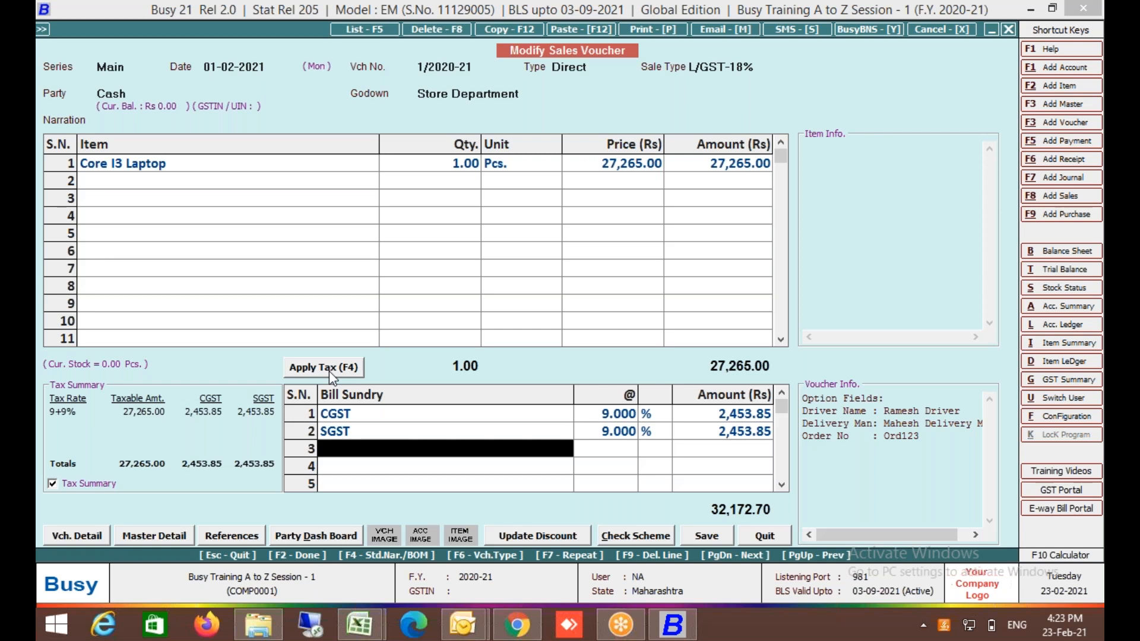
{"action": "left_click", "coordinate": [759, 67]}
Switch the voucher's sale type to L/GST-ItemWise.
{"action": "type", "text": "ite"}
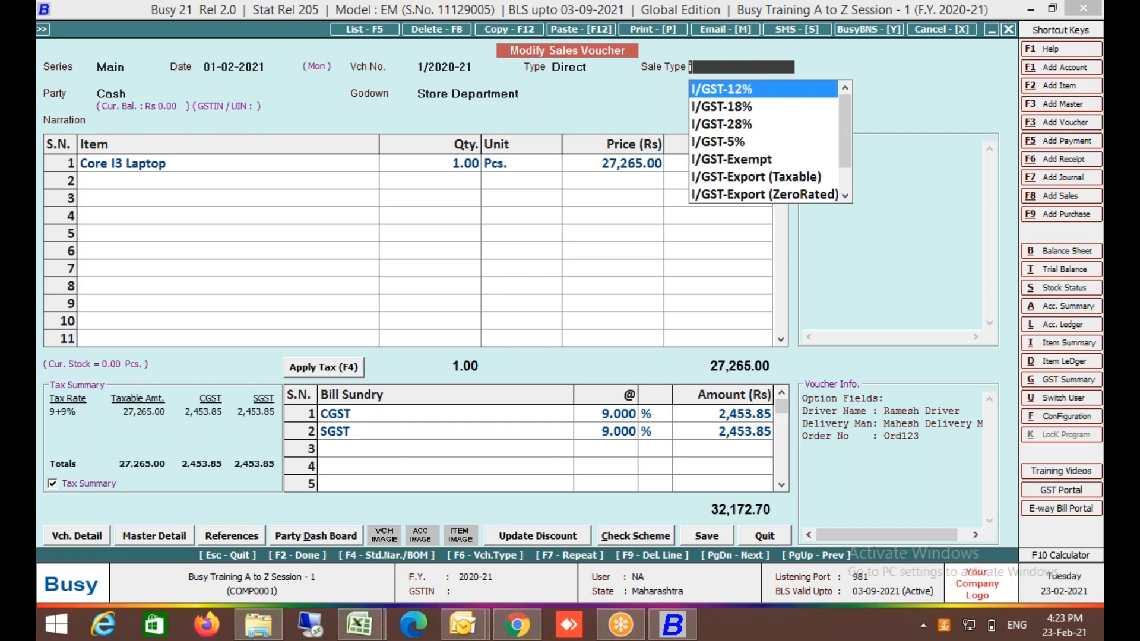
{"action": "key", "text": "Down"}
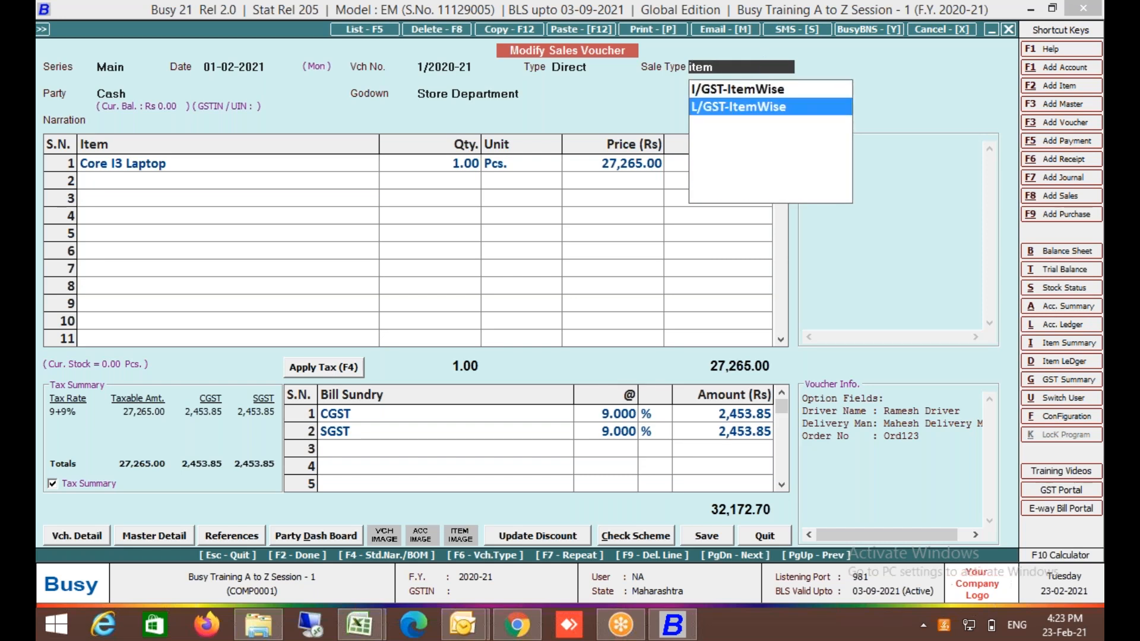
{"action": "key", "text": "Return"}
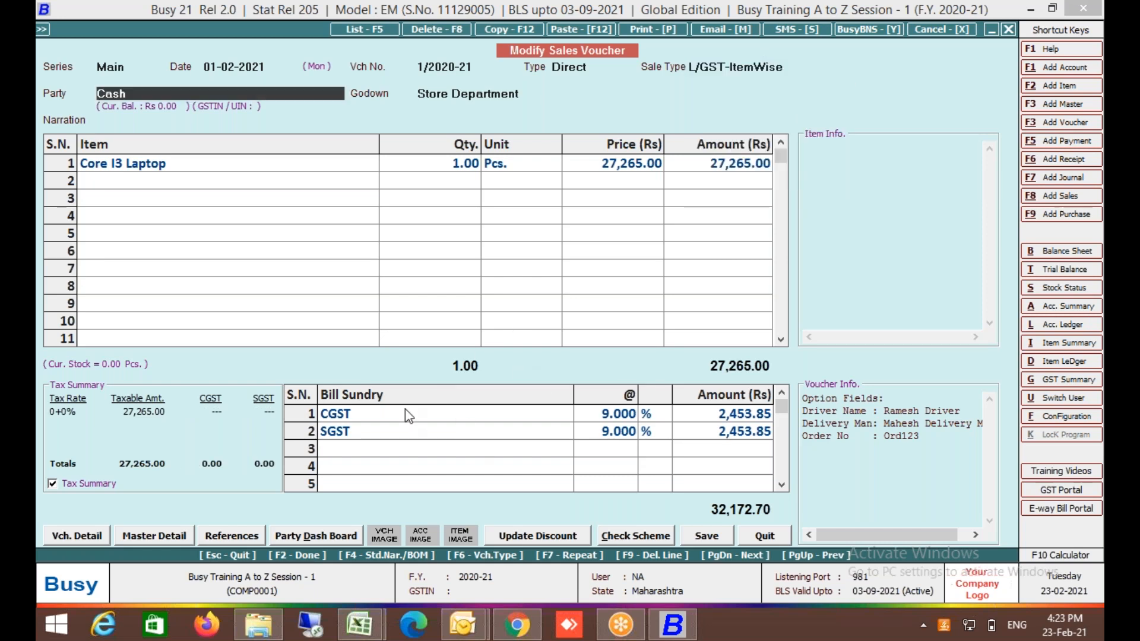
Delete the CGST and SGST bill sundries and accept the laptop's 18% item-wise GST.
{"action": "left_click", "coordinate": [358, 421]}
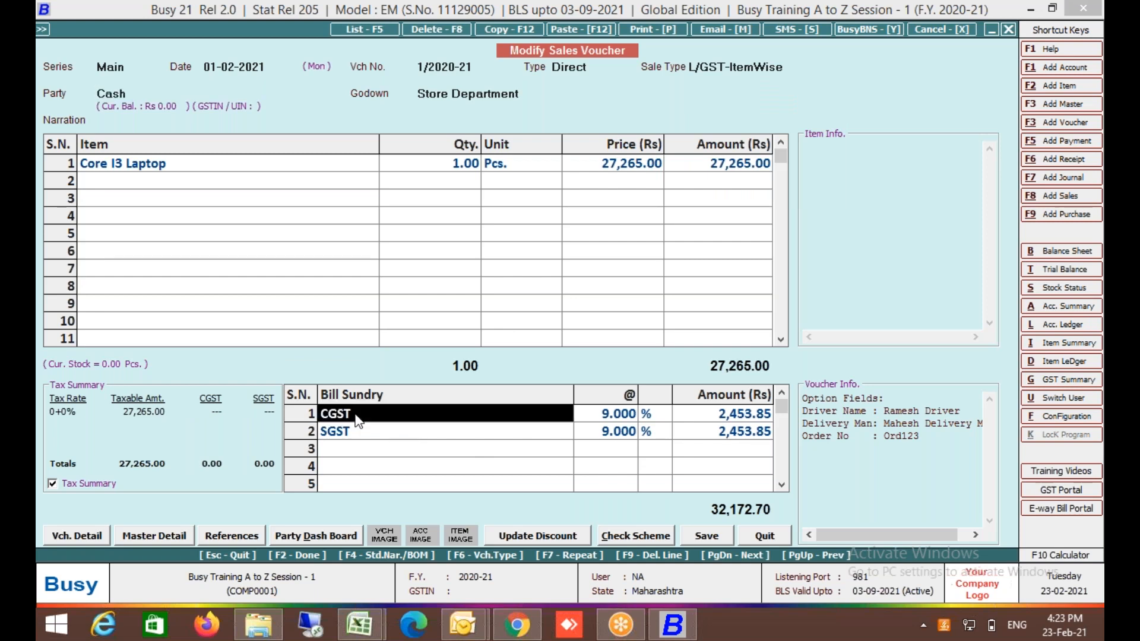
{"action": "key", "text": "F9"}
{"action": "key", "text": "F9"}
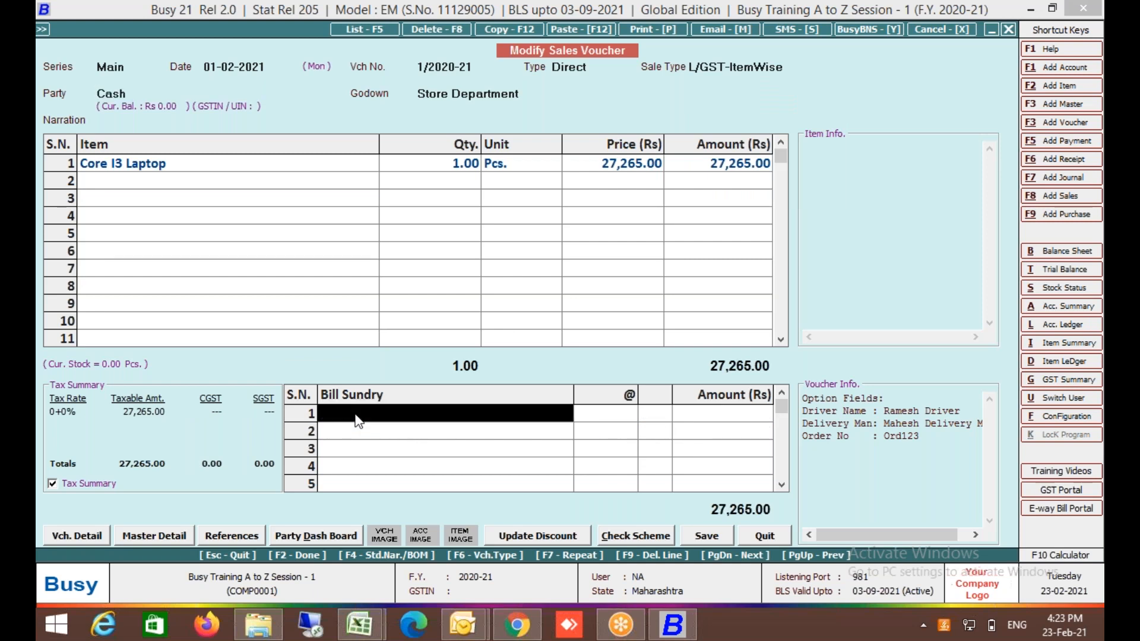
{"action": "left_click", "coordinate": [641, 163]}
{"action": "key", "text": "Return"}
{"action": "key", "text": "Return"}
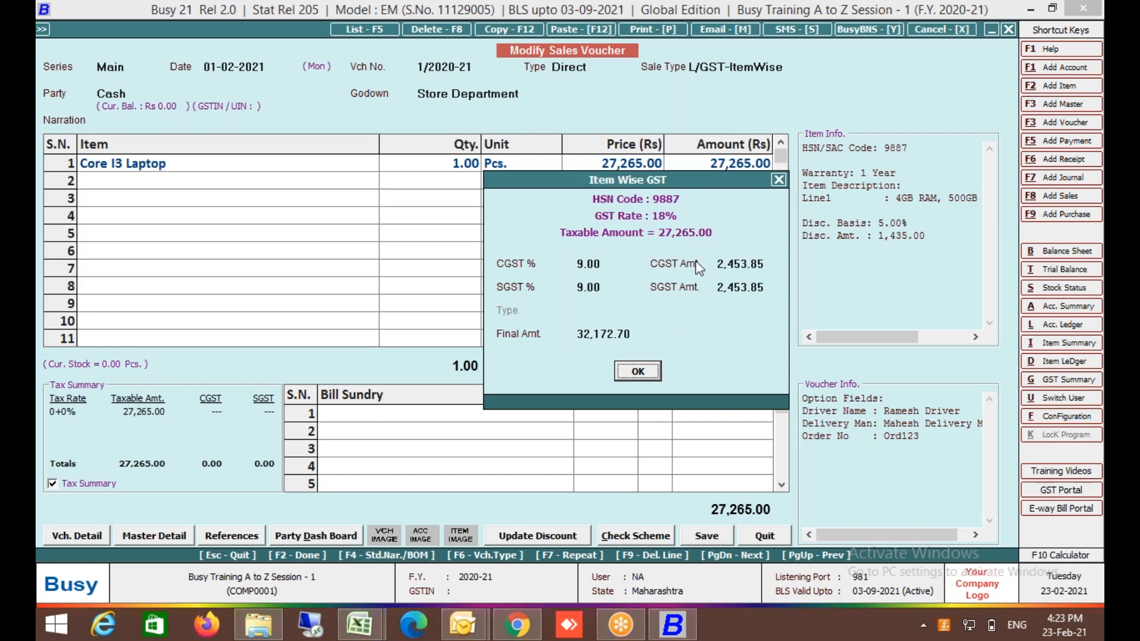
{"action": "left_click", "coordinate": [635, 376]}
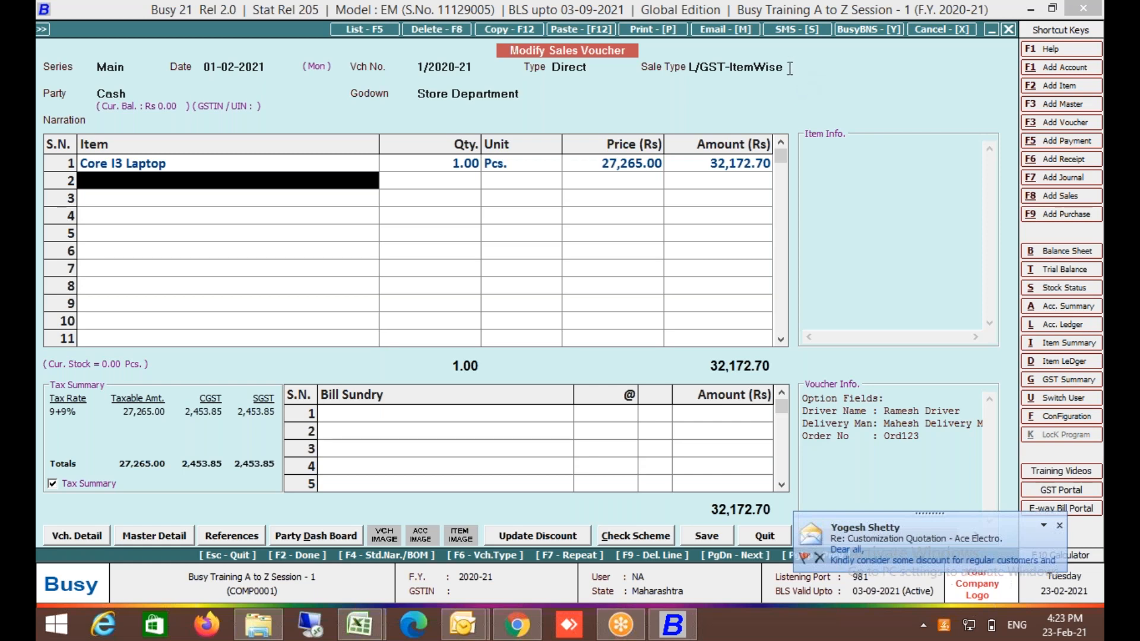
Switch the voucher's sale type to L/GST-TaxIncl. by typing 'incl'.
{"action": "left_click", "coordinate": [790, 67]}
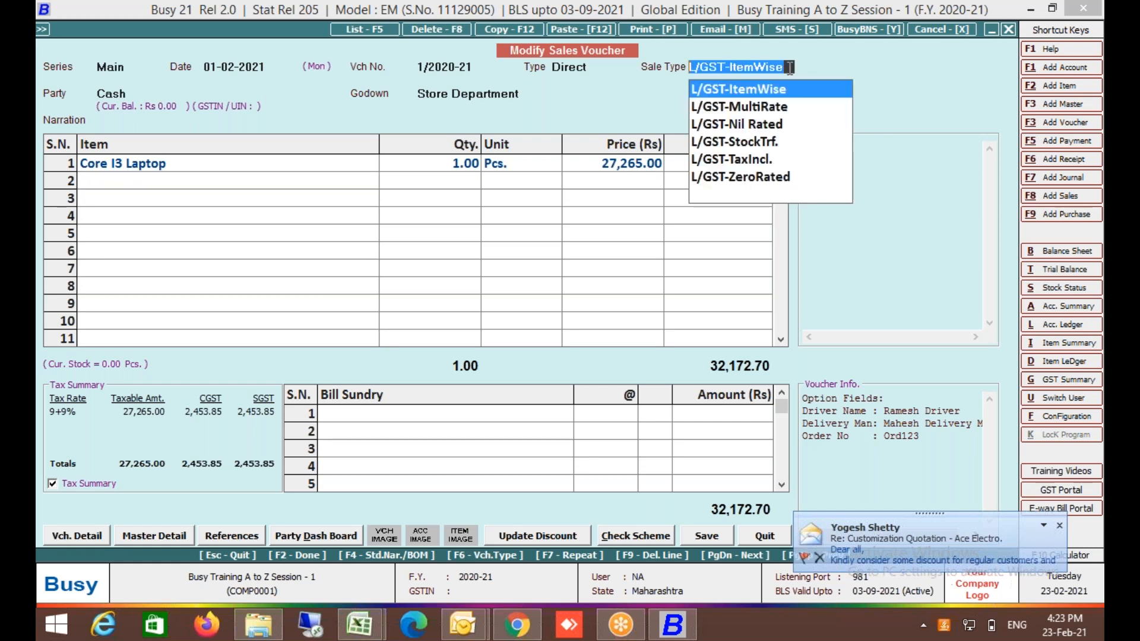
{"action": "type", "text": "incl"}
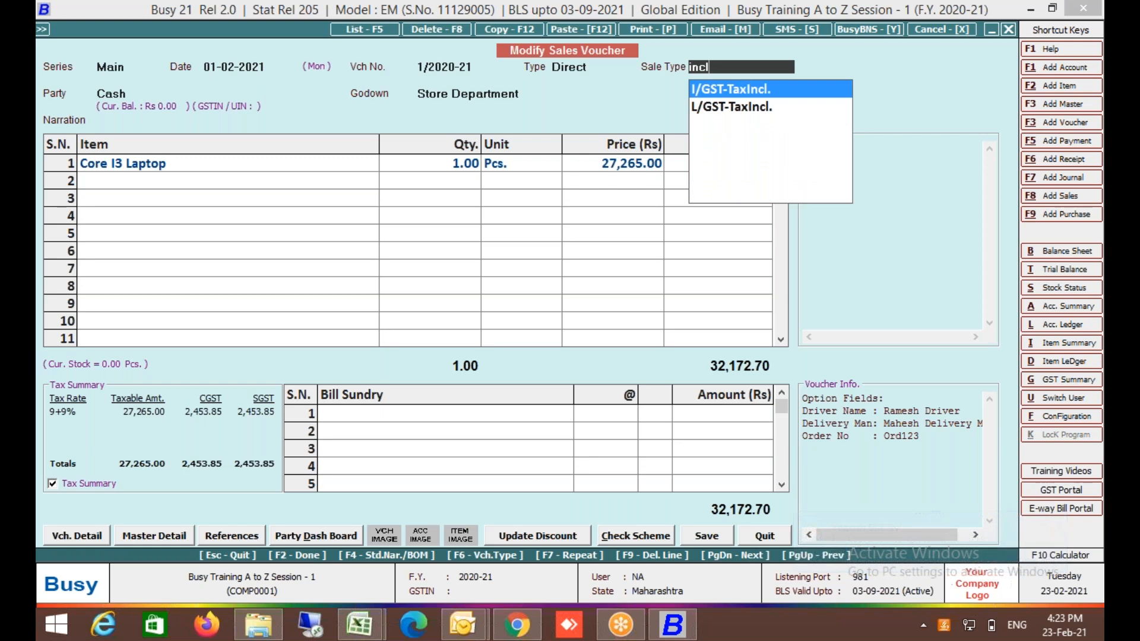
{"action": "key", "text": "Down"}
{"action": "key", "text": "Return"}
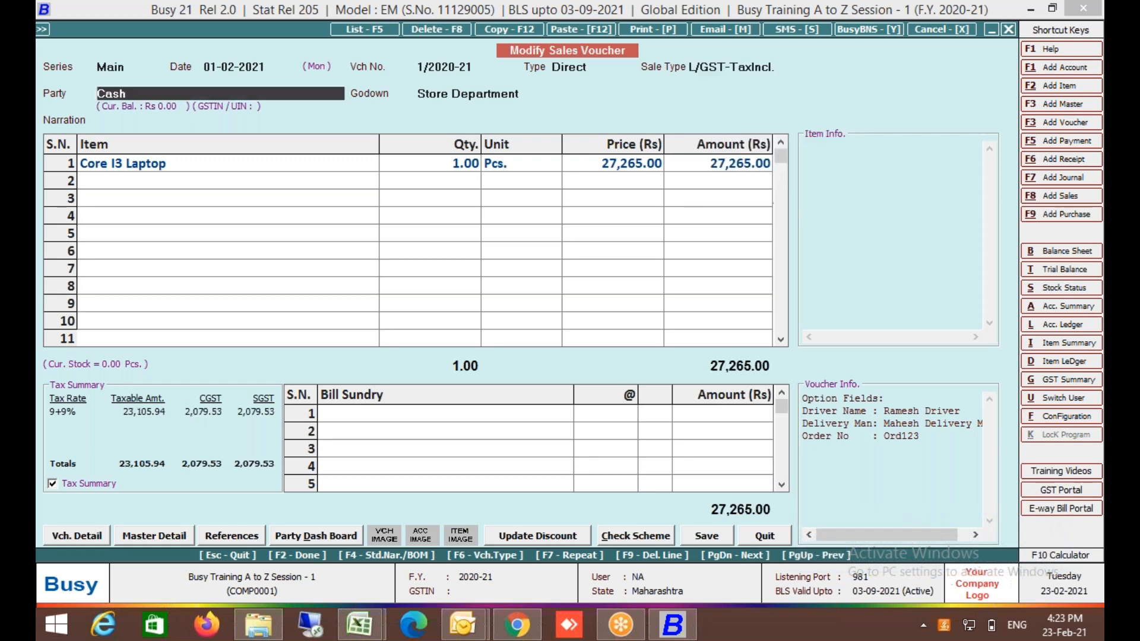
Review the laptop's price and amount, now tax-inclusive at 27,265.00 with taxable 23,105.94.
{"action": "left_click", "coordinate": [752, 171]}
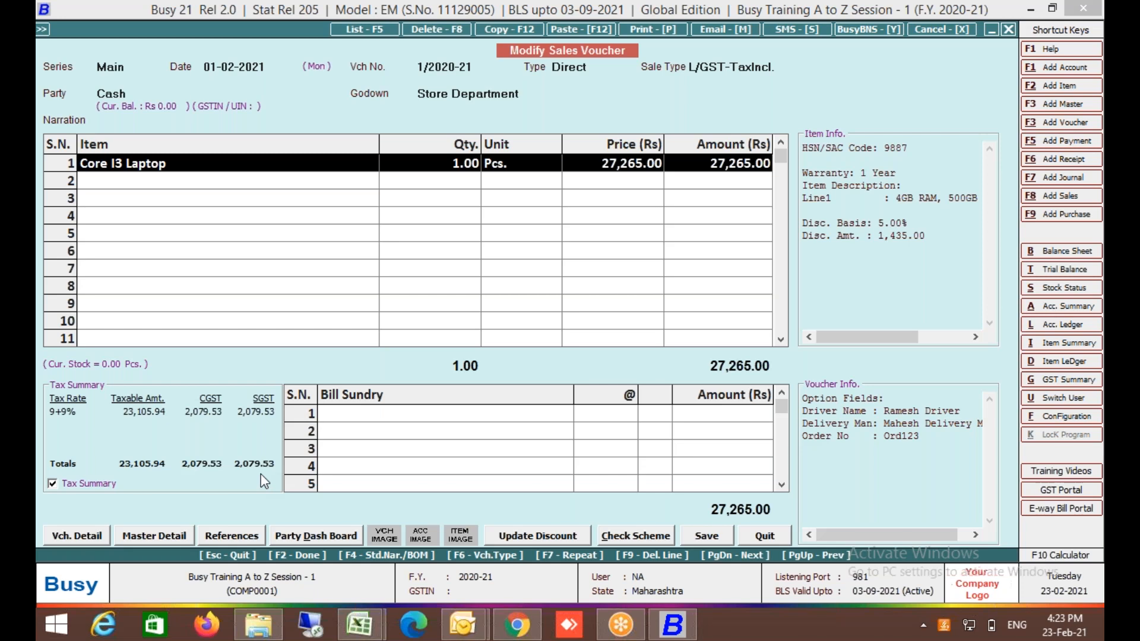
{"action": "left_click", "coordinate": [423, 421]}
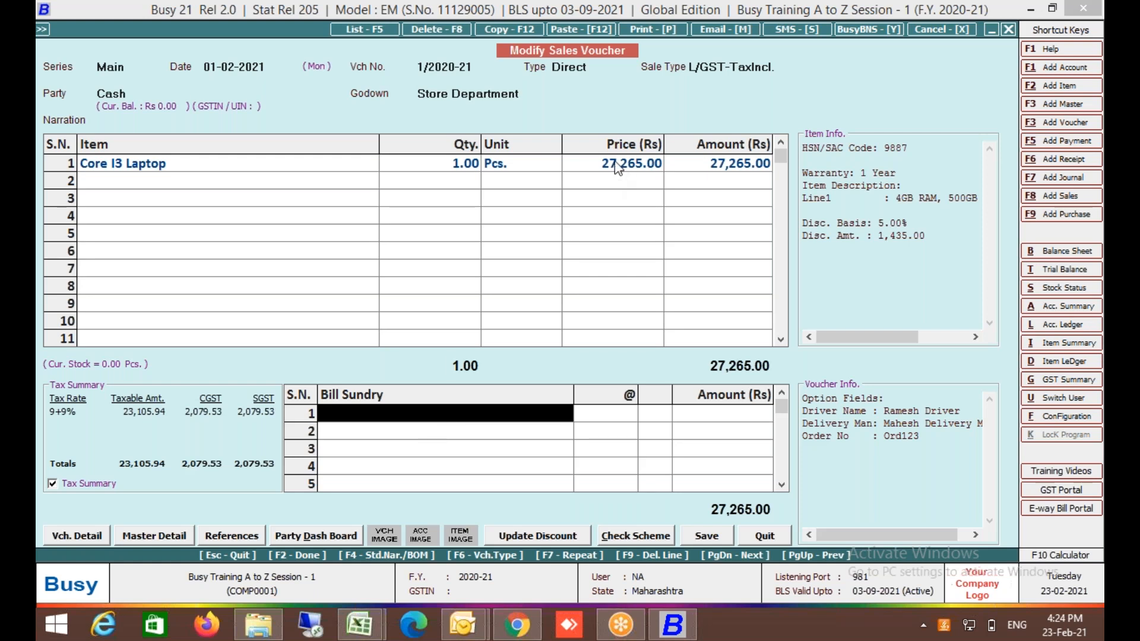
{"action": "left_click", "coordinate": [647, 163]}
{"action": "left_click", "coordinate": [723, 169]}
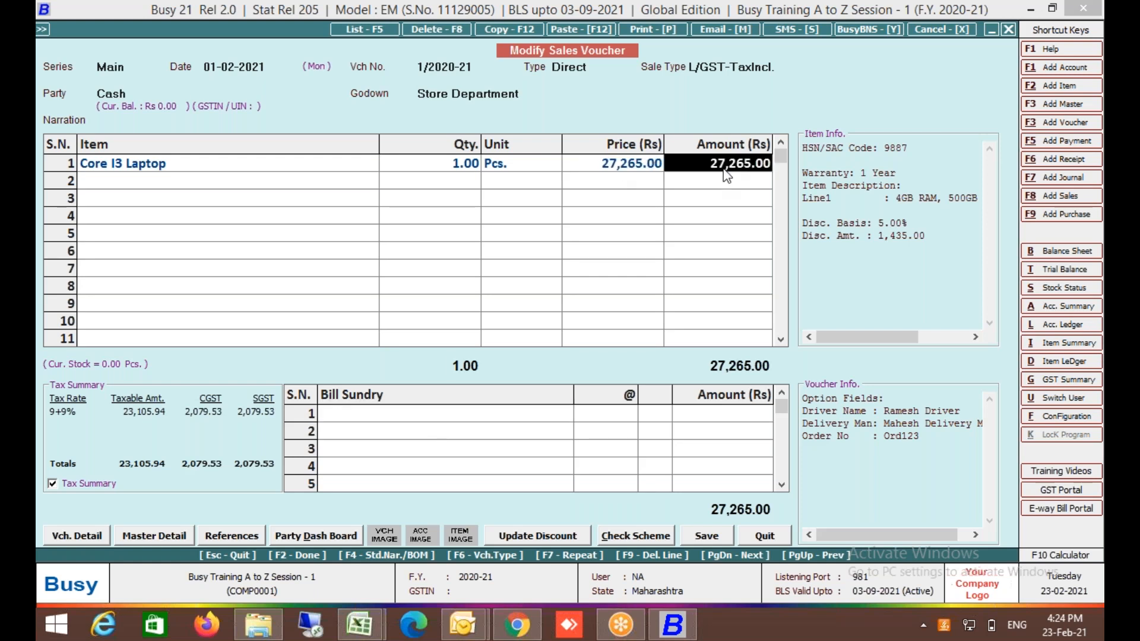
{"action": "key", "text": "Return"}
{"action": "key", "text": "Return"}
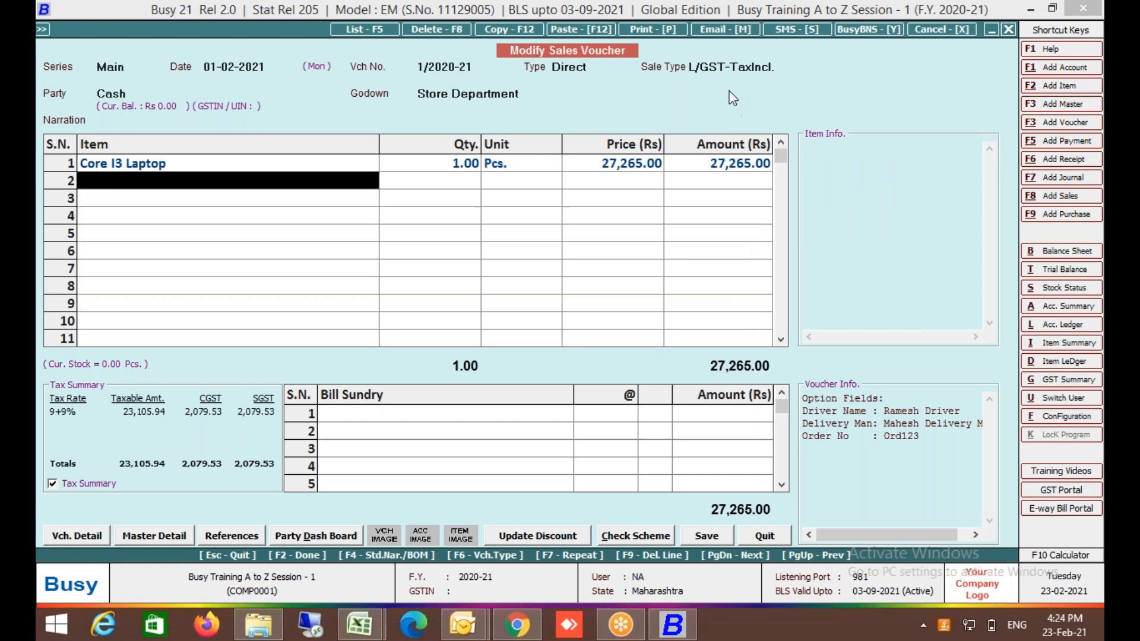
{"action": "left_click", "coordinate": [729, 67]}
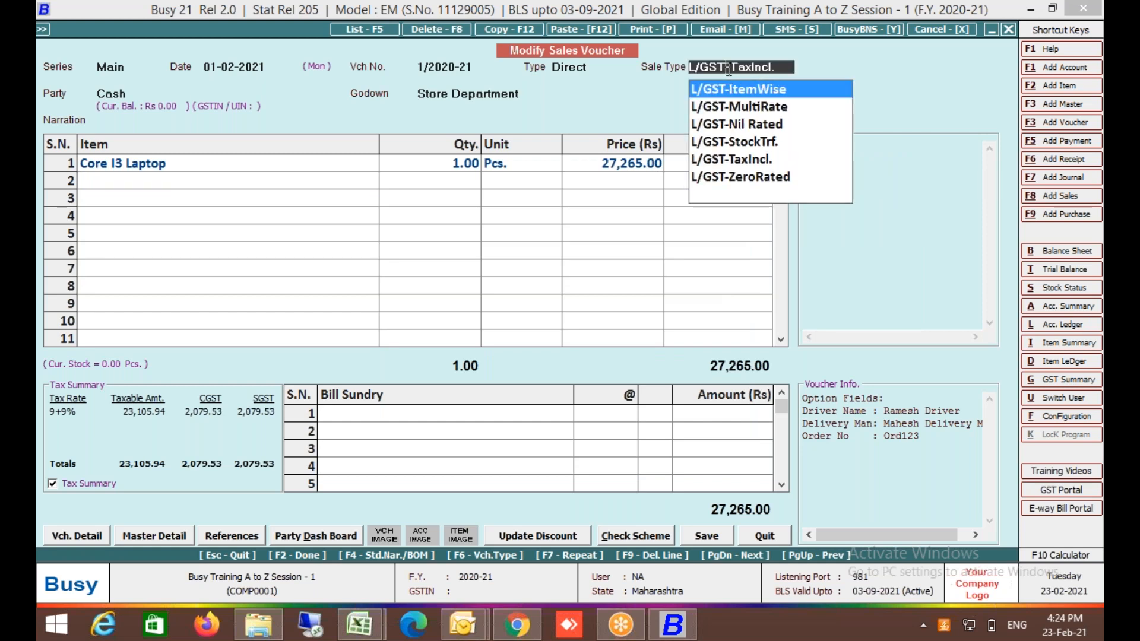
Return the sale type to L/GST-ItemWise and step through the first laptop line.
{"action": "key", "text": "Down"}
{"action": "key", "text": "Down"}
{"action": "key", "text": "Return"}
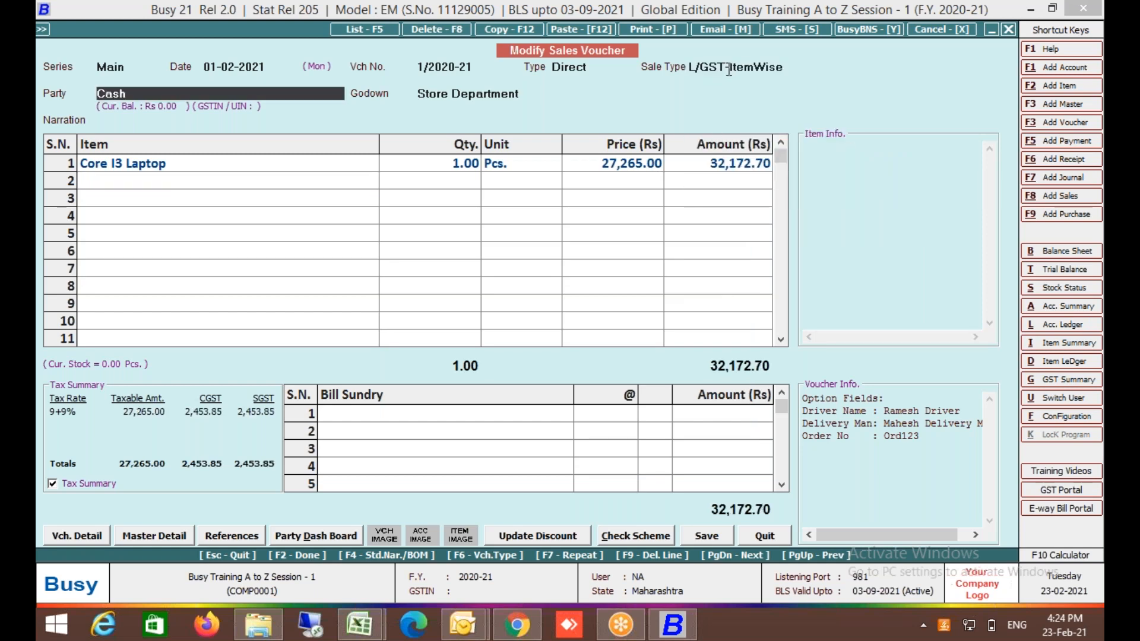
{"action": "key", "text": "Return"}
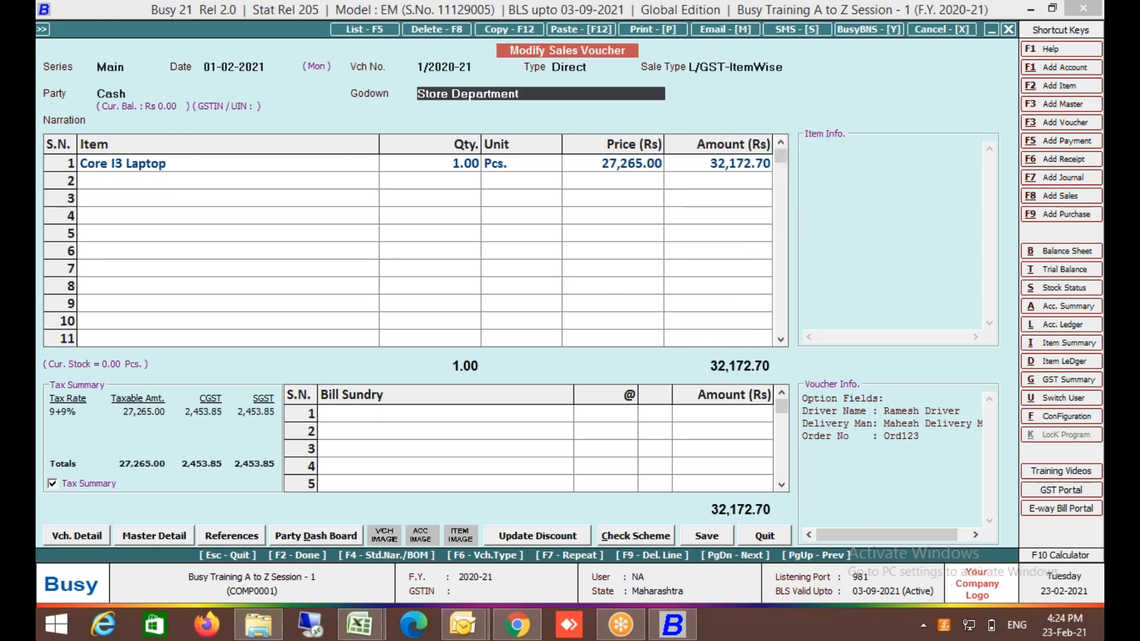
{"action": "left_click", "coordinate": [300, 171]}
{"action": "key", "text": "Return"}
{"action": "key", "text": "Return"}
{"action": "key", "text": "Return"}
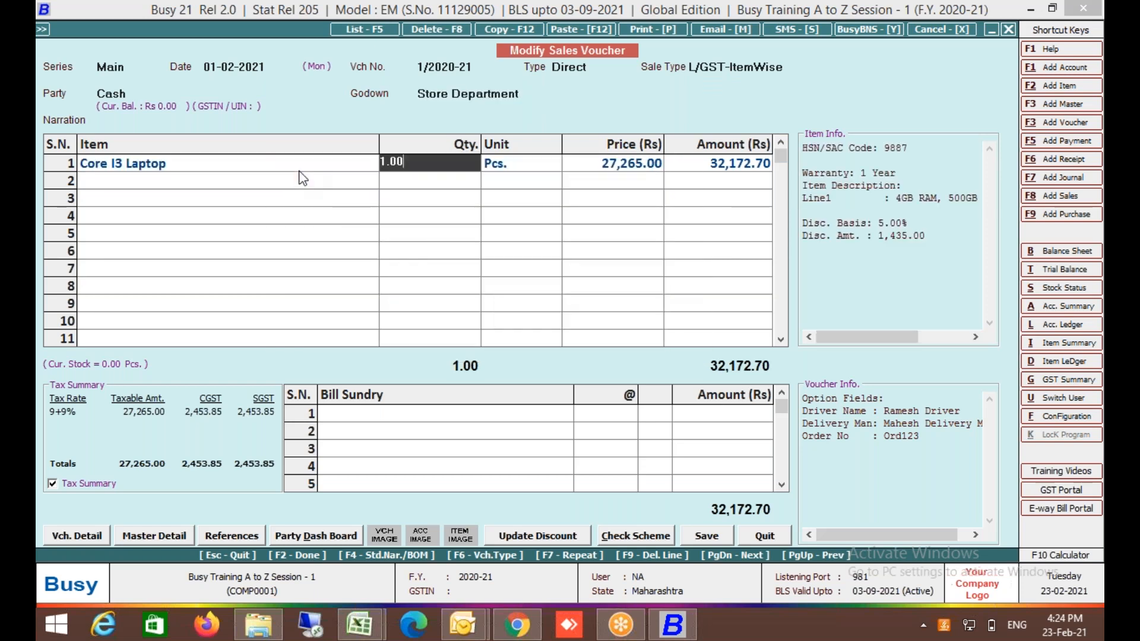
{"action": "key", "text": "Left"}
{"action": "key", "text": "Return"}
{"action": "key", "text": "Return"}
{"action": "key", "text": "Return"}
{"action": "key", "text": "Return"}
{"action": "key", "text": "Return"}
Add a second Core I3 Laptop line, quantity 1 at price 30,000, allowing negative stock.
{"action": "key", "text": "space"}
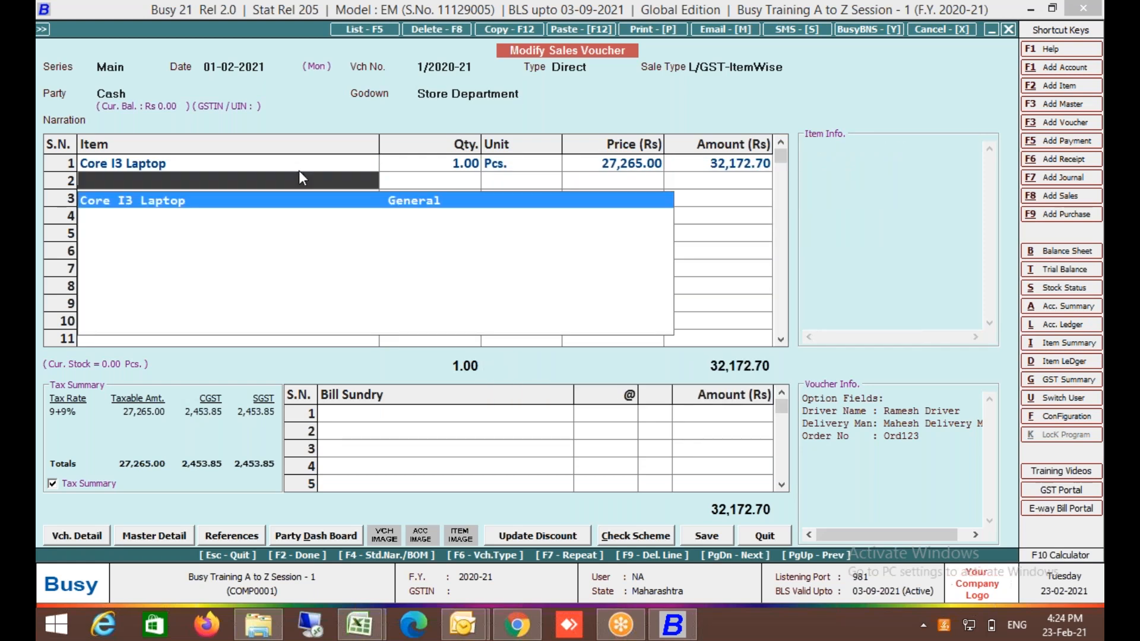
{"action": "key", "text": "Return"}
{"action": "key", "text": "Return"}
{"action": "key", "text": "Return"}
{"action": "key", "text": "Return"}
{"action": "key", "text": "Return"}
{"action": "key", "text": "Return"}
{"action": "type", "text": "1"}
{"action": "key", "text": "Return"}
{"action": "key", "text": "Left"}
{"action": "key", "text": "Return"}
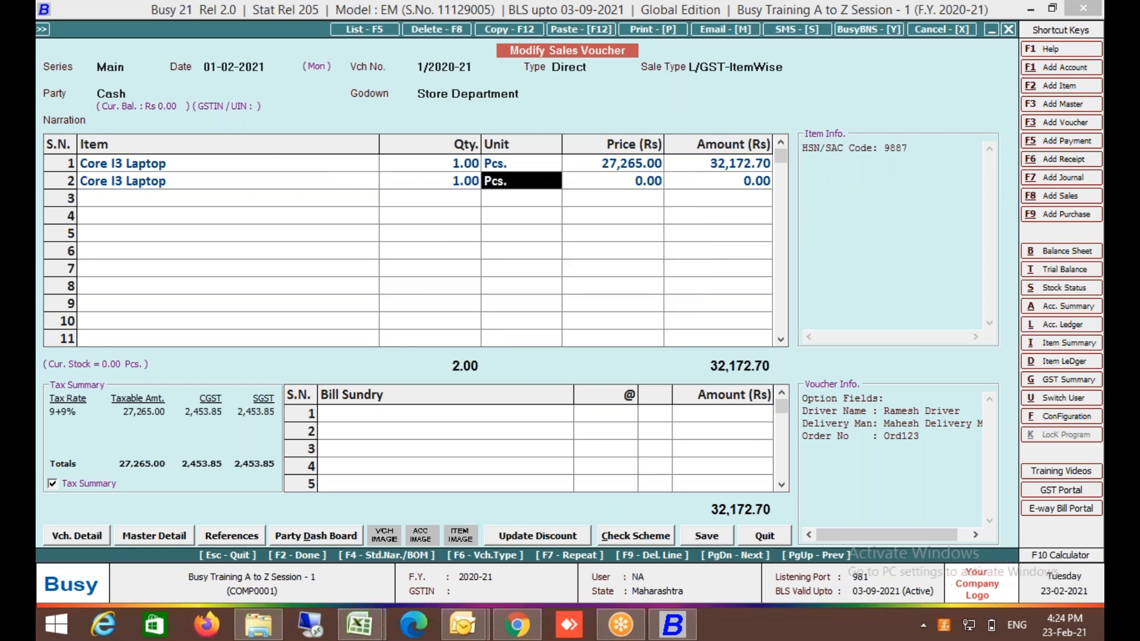
{"action": "key", "text": "Return"}
{"action": "key", "text": "Return"}
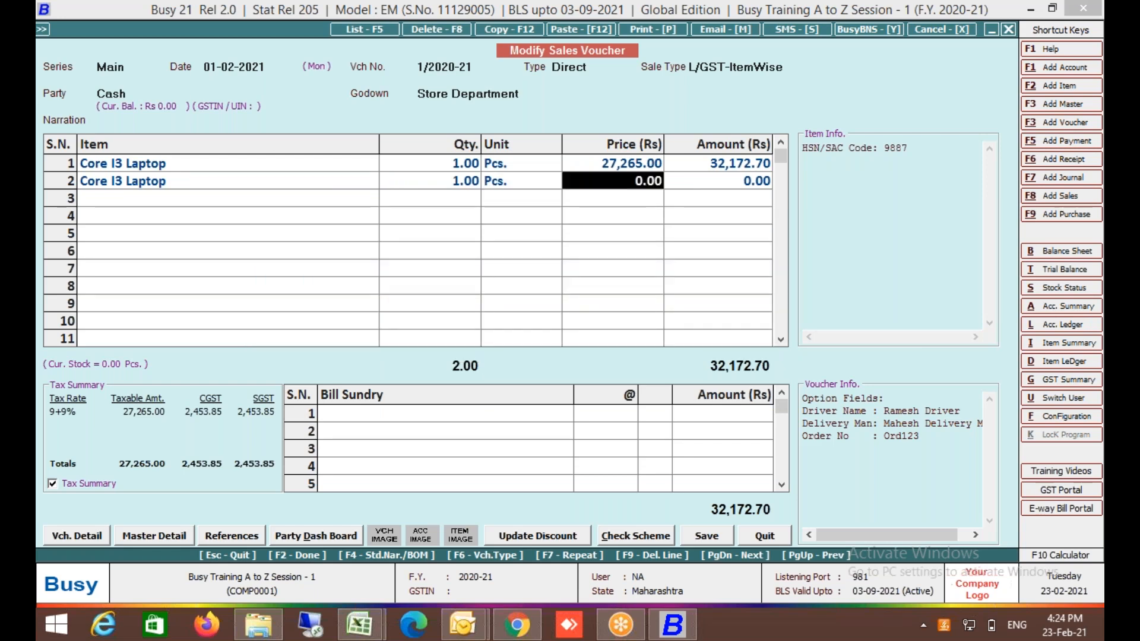
{"action": "type", "text": "30000"}
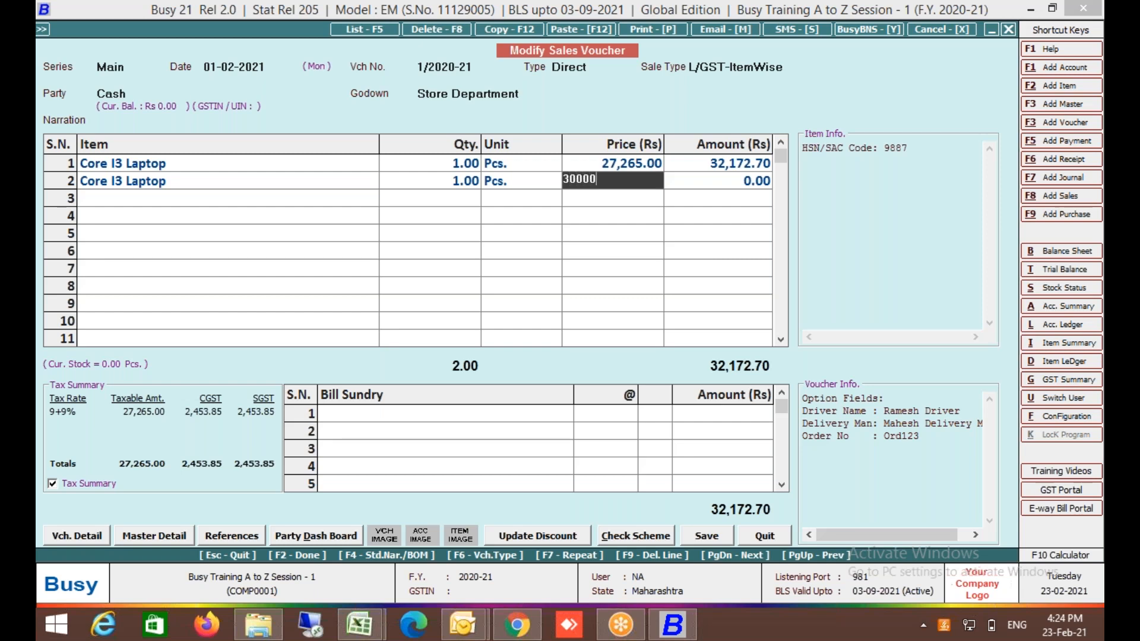
{"action": "key", "text": "Return"}
Set the second line's final amount to 30,000, then delete both laptop lines.
{"action": "key", "text": "Return"}
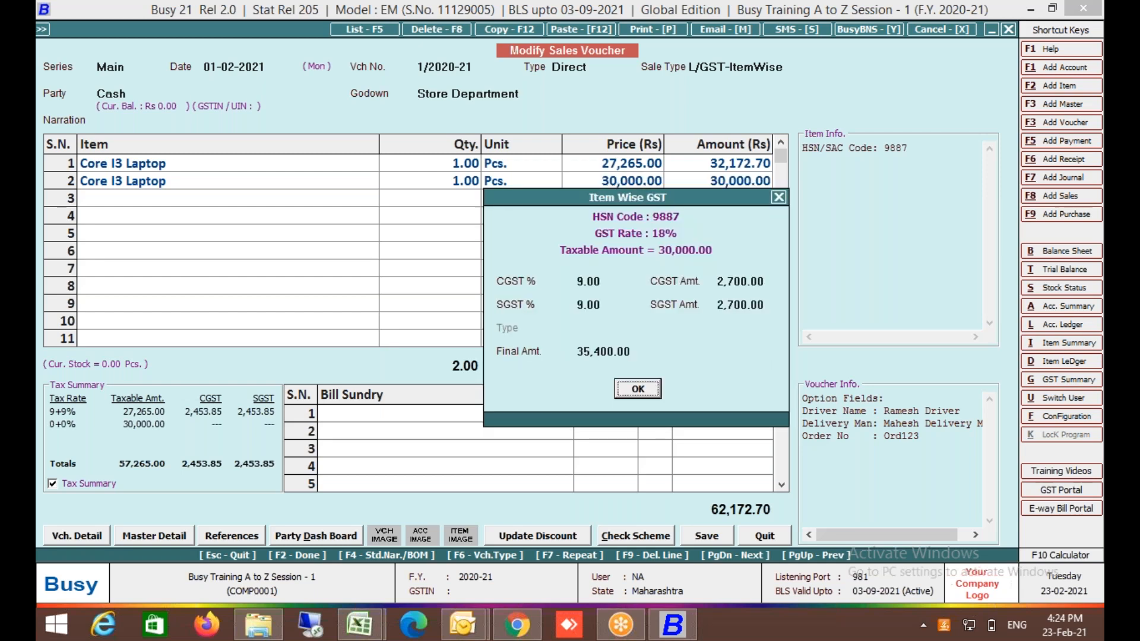
{"action": "key", "text": "Up"}
{"action": "type", "text": "300000"}
{"action": "key", "text": "BackSpace"}
{"action": "key", "text": "Return"}
{"action": "key", "text": "Return"}
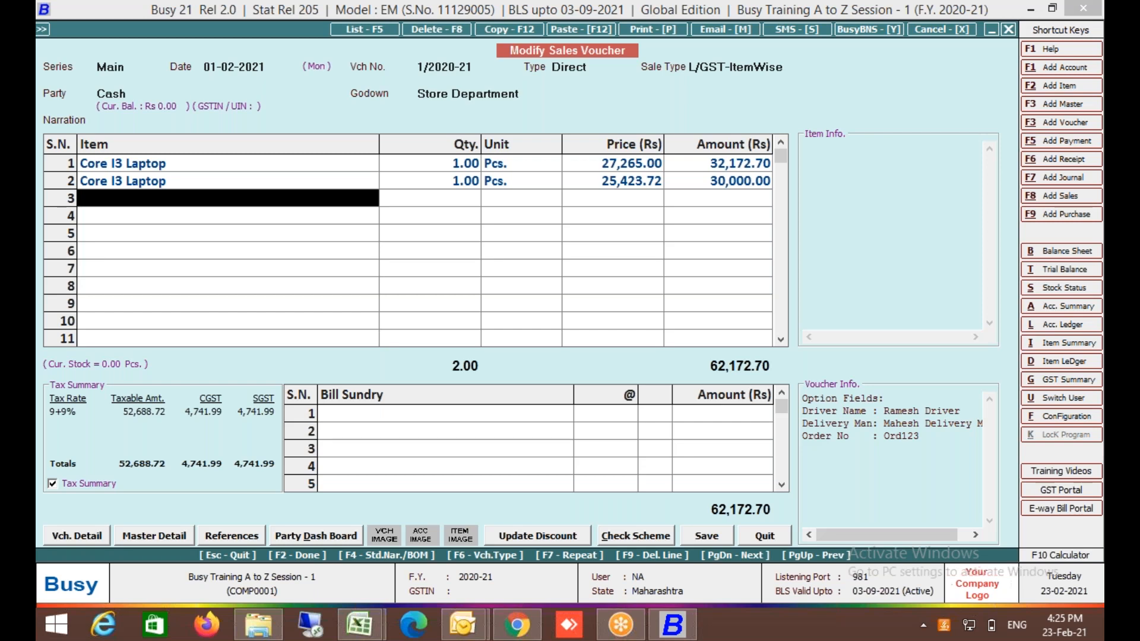
{"action": "key", "text": "Up"}
{"action": "key", "text": "Up"}
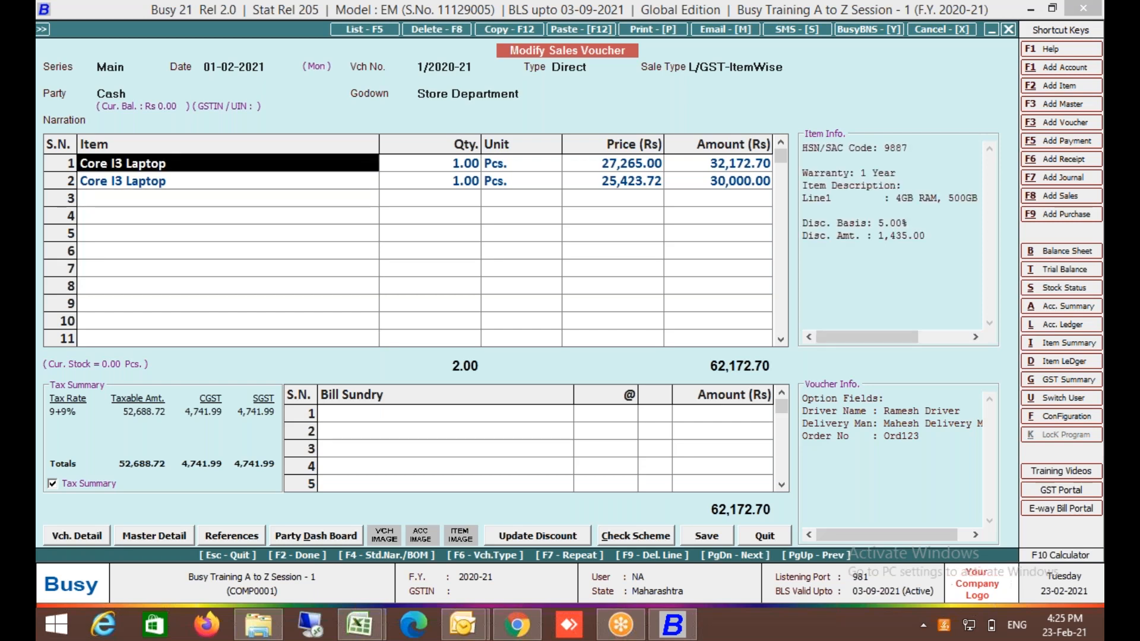
{"action": "key", "text": "F9"}
{"action": "key", "text": "F9"}
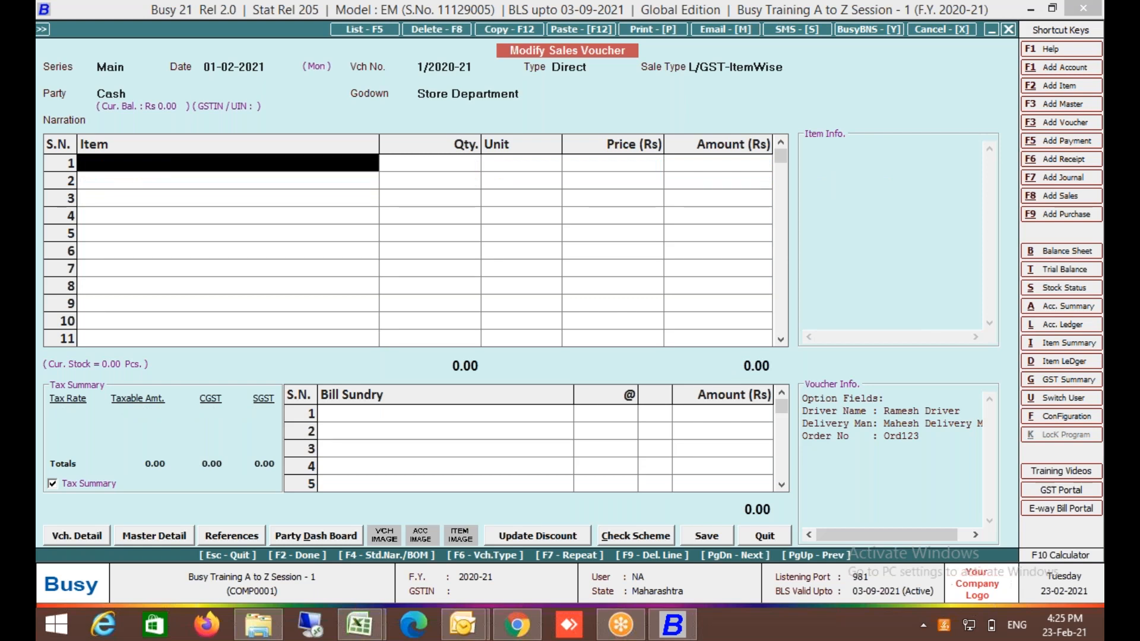
Replace the sale type with L/GST-MultiRate by typing 'mu'.
{"action": "left_click", "coordinate": [789, 75]}
{"action": "key", "text": "shift+Home"}
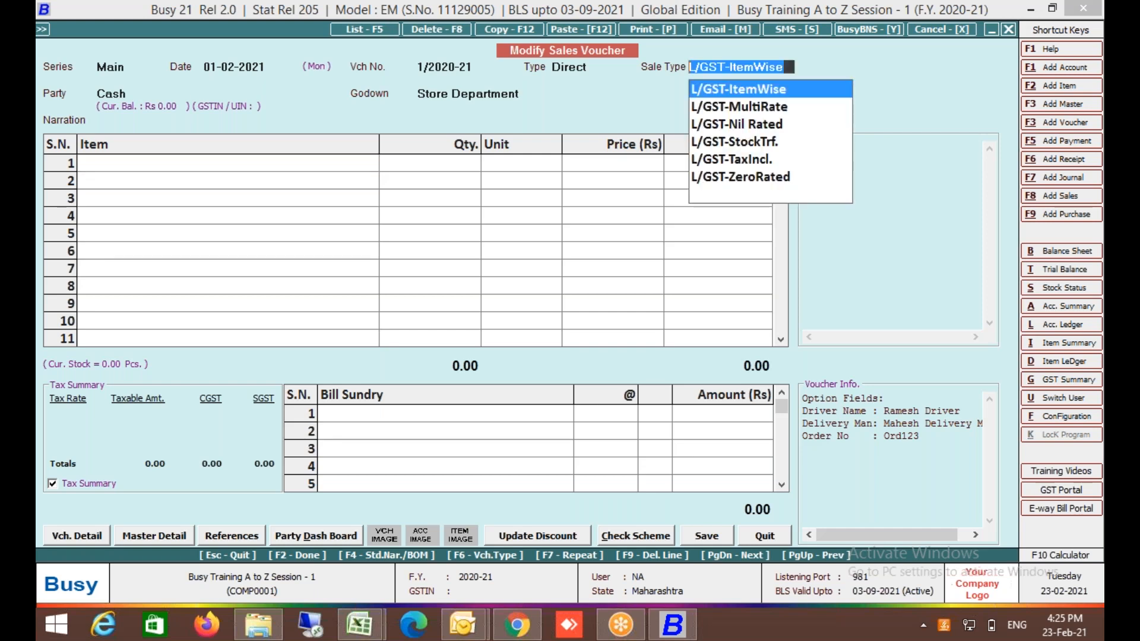
{"action": "key", "text": "BackSpace"}
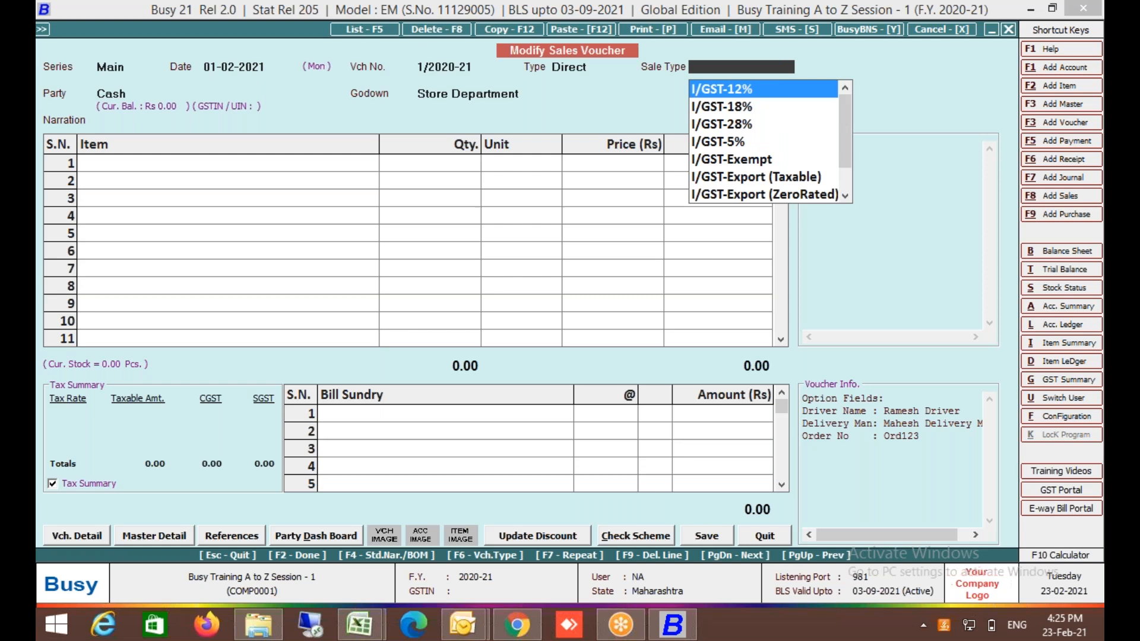
{"action": "type", "text": "mu"}
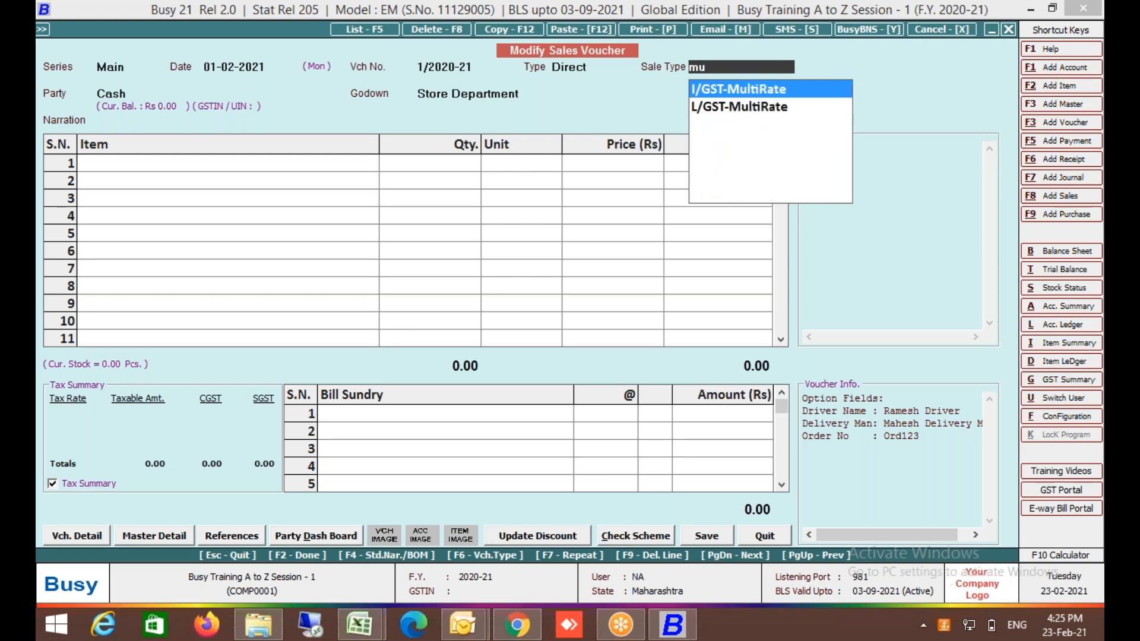
{"action": "key", "text": "Down"}
{"action": "key", "text": "Return"}
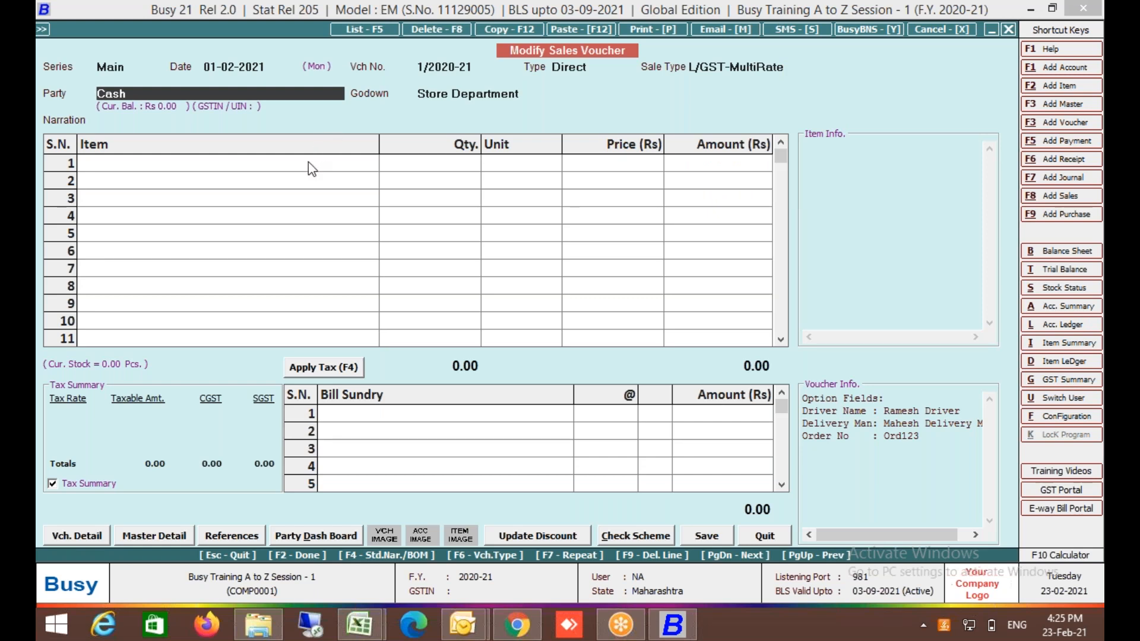
Pick Core I3 Laptop, then quit the voucher without keeping changes.
{"action": "key", "text": "Return"}
{"action": "key", "text": "Return"}
{"action": "key", "text": "Return"}
{"action": "key", "text": "Return"}
{"action": "key", "text": "Return"}
{"action": "key", "text": "Return"}
{"action": "key", "text": "Return"}
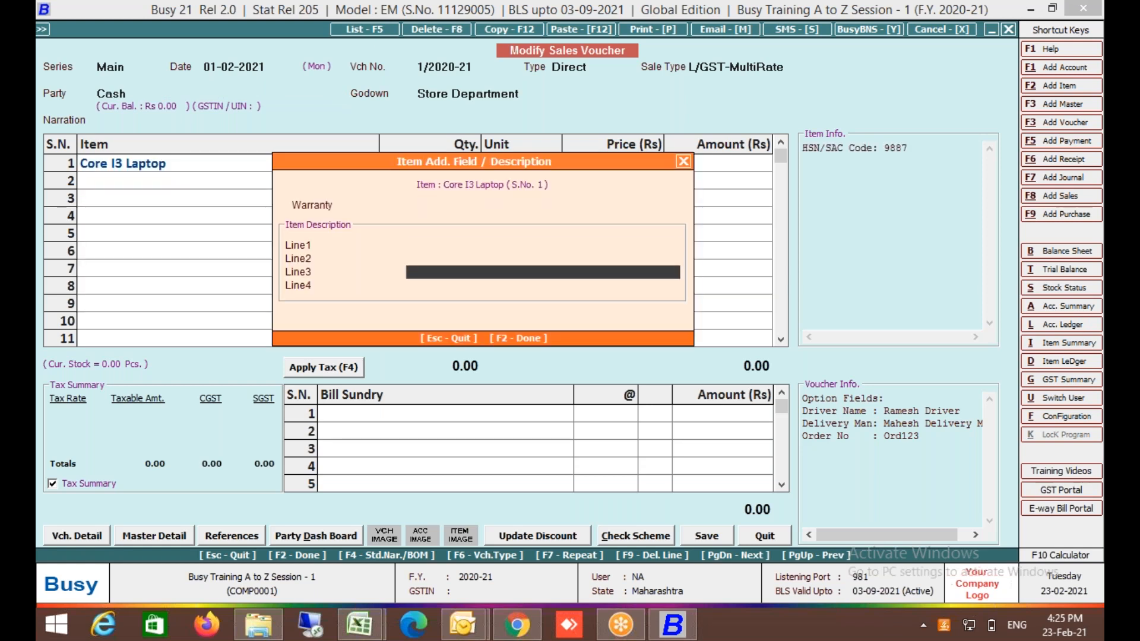
{"action": "key", "text": "Escape"}
{"action": "key", "text": "Return"}
{"action": "key", "text": "Return"}
{"action": "key", "text": "Return"}
{"action": "key", "text": "Return"}
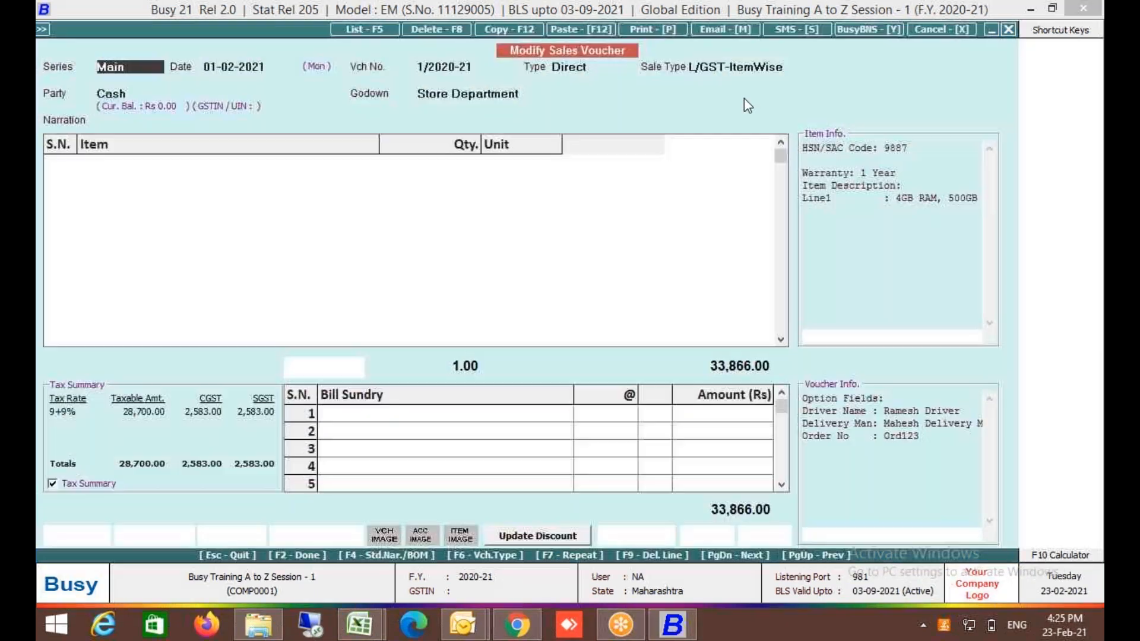
Reload voucher 1/2020-21 and set its sale type to L/GST-MultiRate, totalling 28,700.00.
{"action": "left_click", "coordinate": [755, 68]}
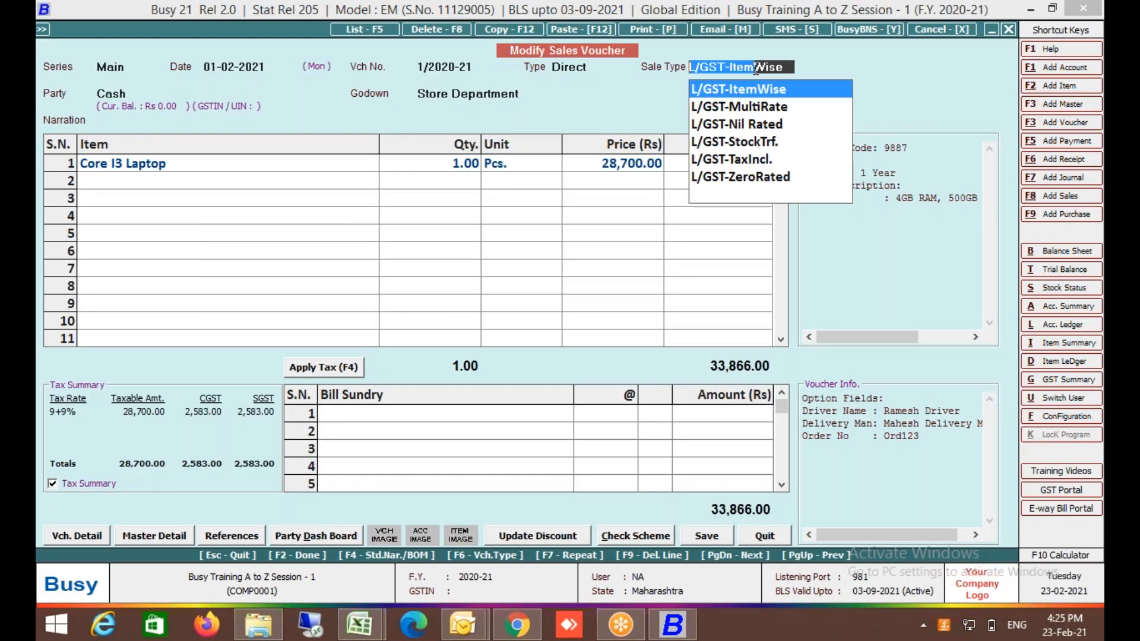
{"action": "key", "text": "BackSpace"}
{"action": "key", "text": "BackSpace"}
{"action": "key", "text": "BackSpace"}
{"action": "key", "text": "BackSpace"}
{"action": "key", "text": "BackSpace"}
{"action": "key", "text": "BackSpace"}
{"action": "key", "text": "BackSpace"}
{"action": "key", "text": "BackSpace"}
{"action": "key", "text": "BackSpace"}
{"action": "key", "text": "BackSpace"}
{"action": "key", "text": "BackSpace"}
{"action": "key", "text": "BackSpace"}
{"action": "key", "text": "BackSpace"}
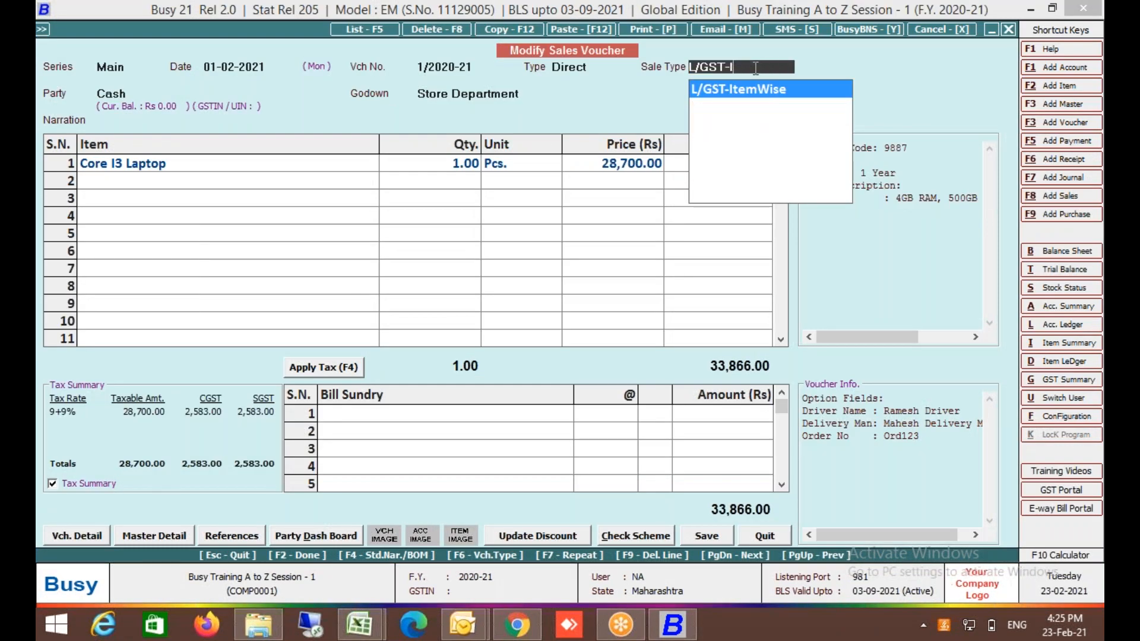
{"action": "key", "text": "BackSpace"}
{"action": "type", "text": "mult"}
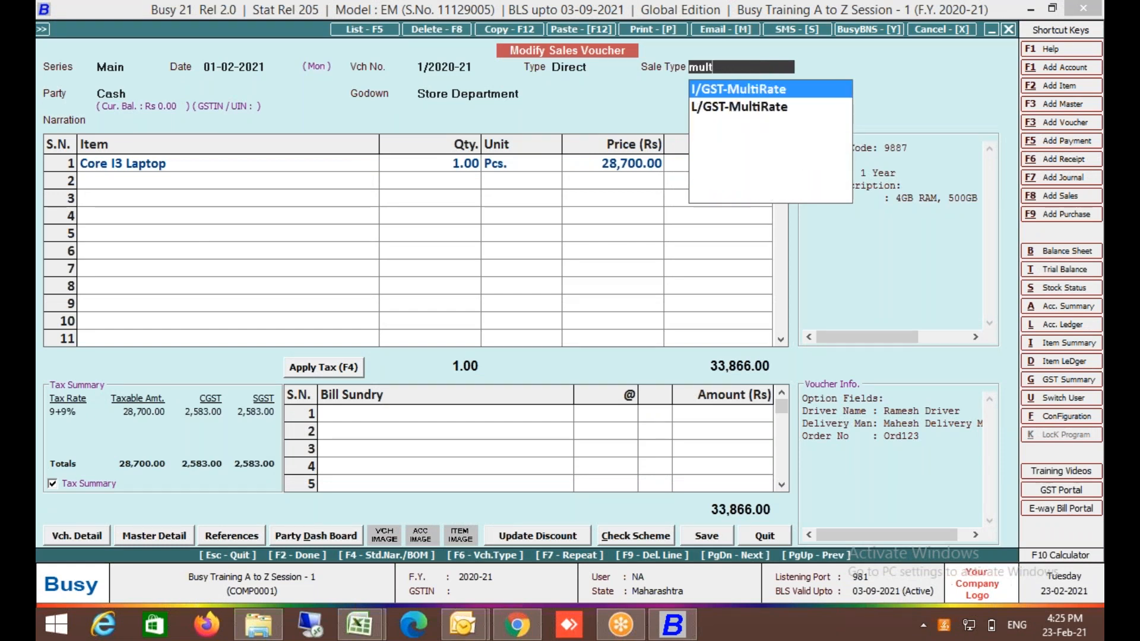
{"action": "key", "text": "Down"}
{"action": "key", "text": "Return"}
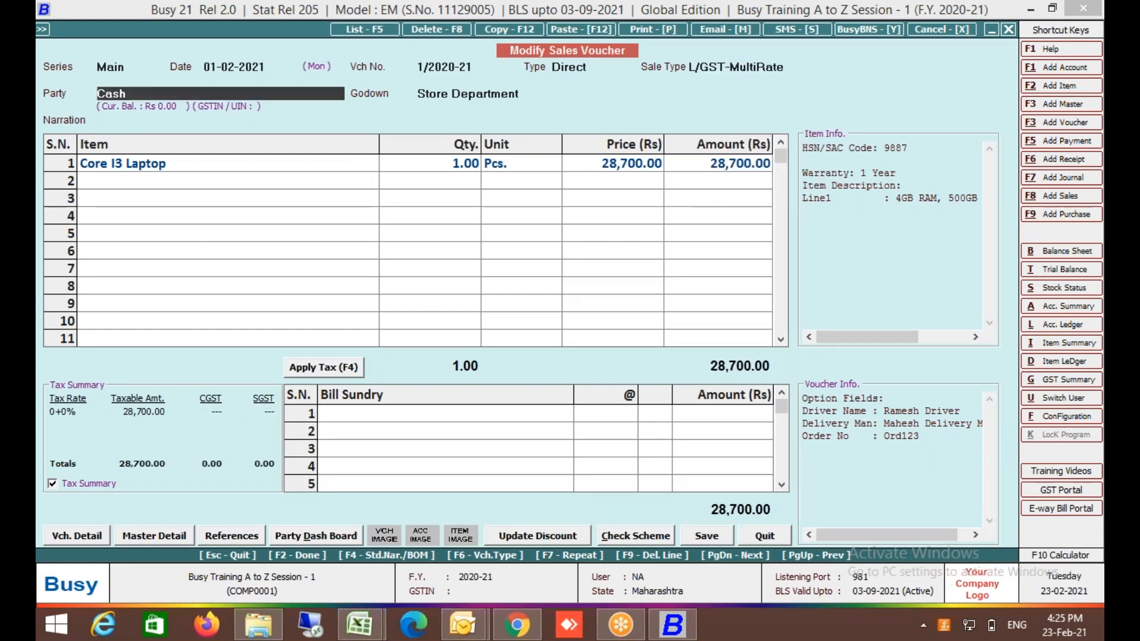
{"action": "left_click", "coordinate": [219, 183]}
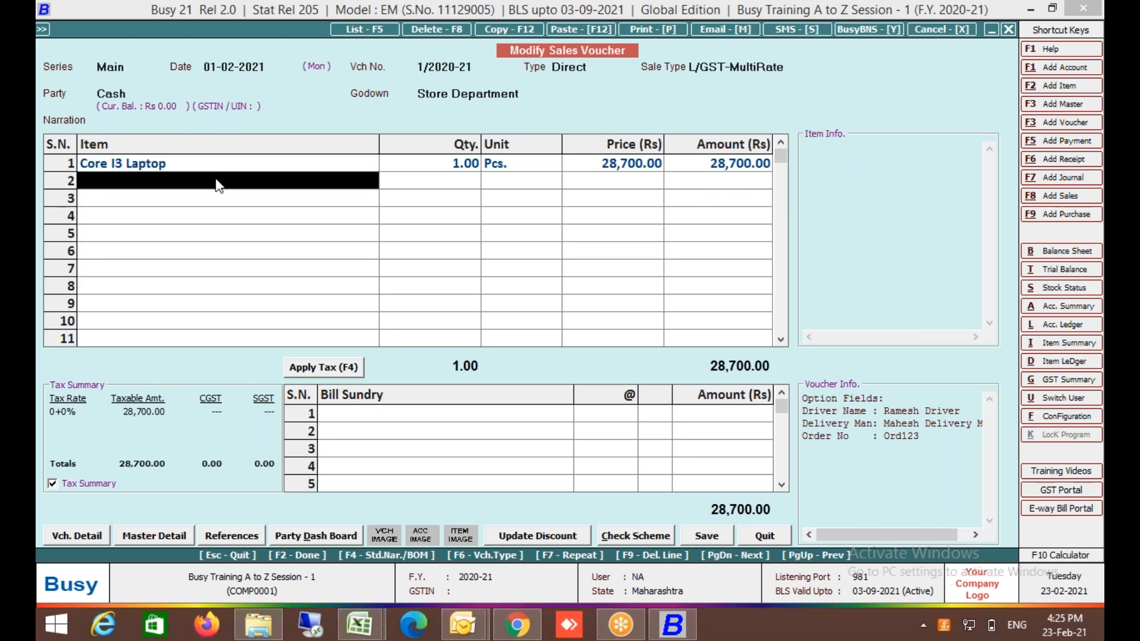
Start a new item master named Pendrive 32gb.
{"action": "key", "text": "F3"}
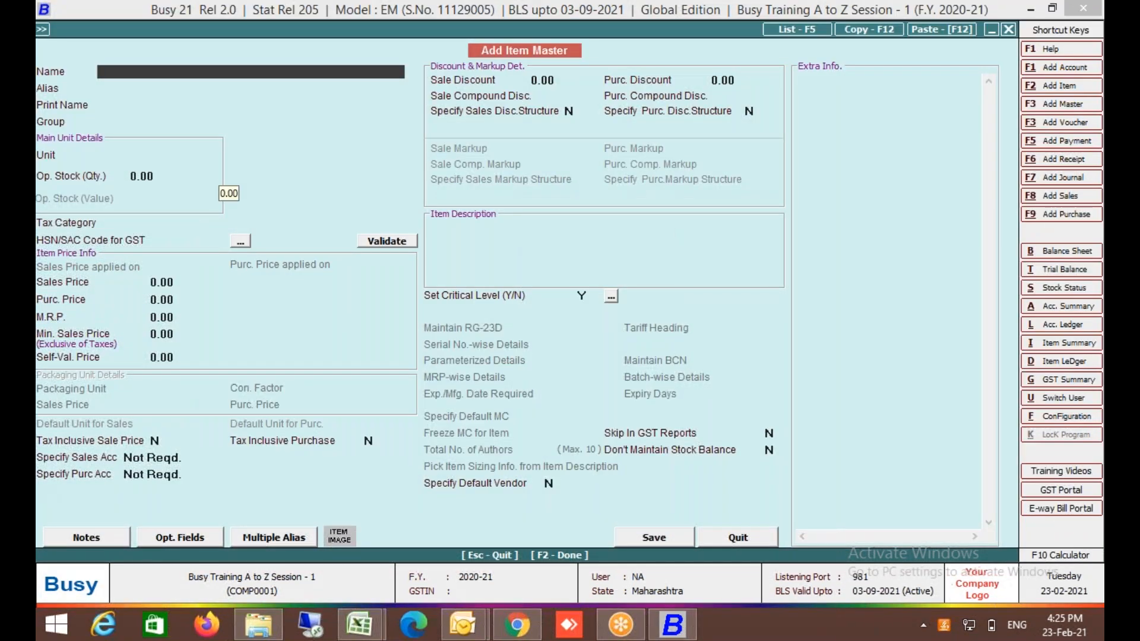
{"action": "type", "text": "pendrive"}
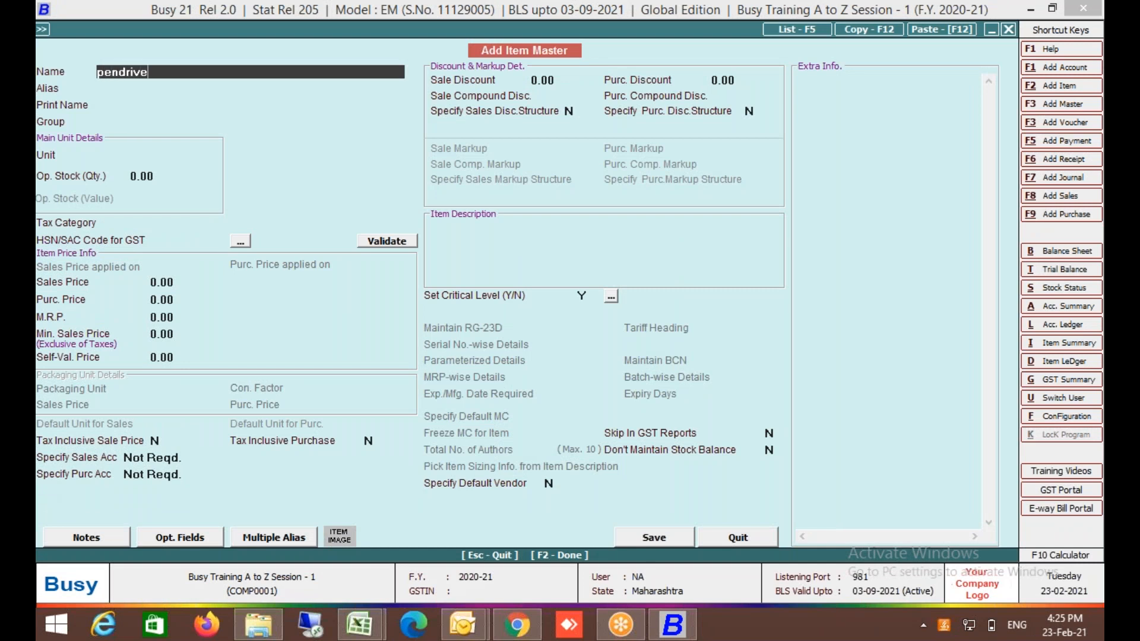
{"action": "key", "text": "Return"}
{"action": "key", "text": "Return"}
{"action": "key", "text": "Return"}
{"action": "key", "text": "Up"}
{"action": "key", "text": "Up"}
{"action": "key", "text": "Up"}
{"action": "type", "text": "632"}
{"action": "key", "text": "BackSpace"}
{"action": "key", "text": "BackSpace"}
{"action": "key", "text": "BackSpace"}
{"action": "key", "text": "BackSpace"}
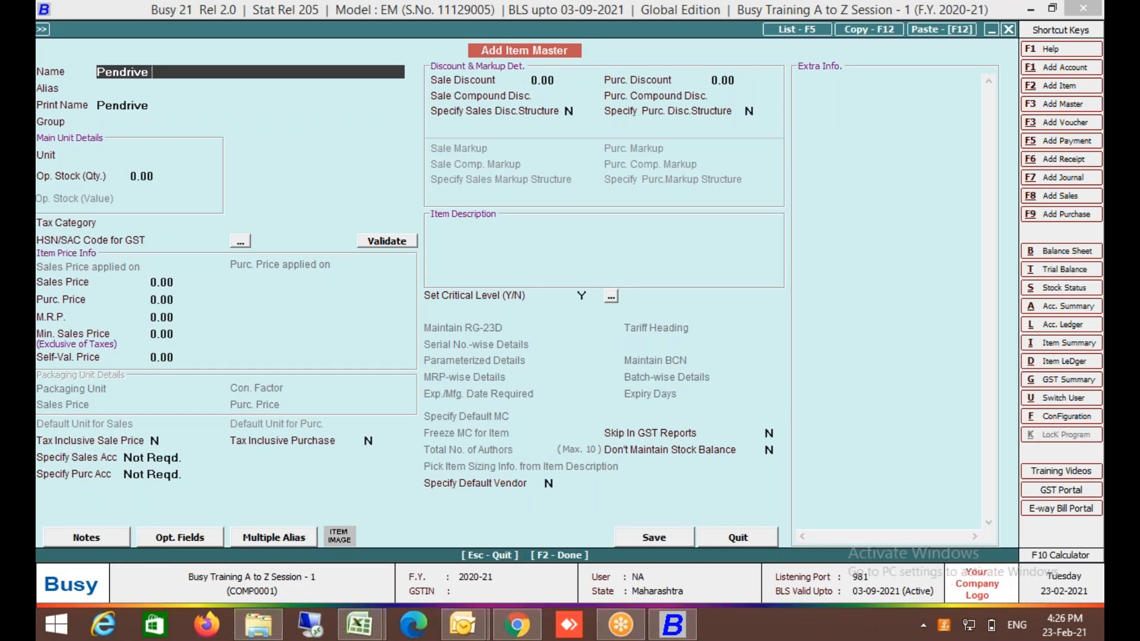
{"action": "type", "text": "32gb"}
{"action": "key", "text": "Return"}
{"action": "key", "text": "Return"}
Give it group General, unit Pcs., tax category GST 12% and HSN 8777, and save.
{"action": "key", "text": "Return"}
{"action": "type", "text": "pcs"}
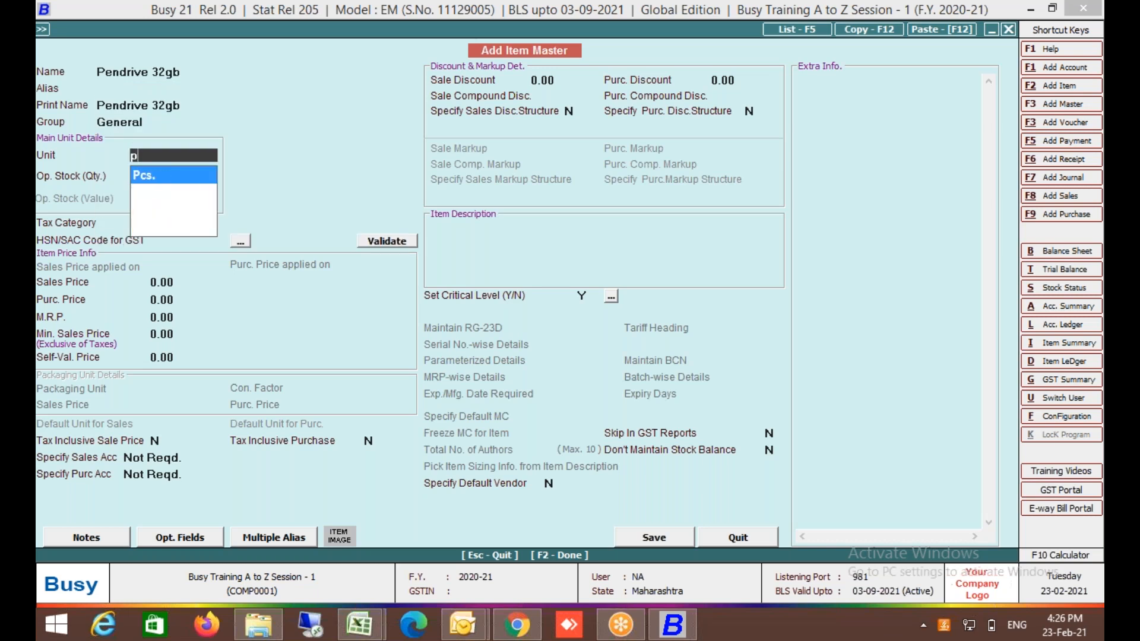
{"action": "key", "text": "Return"}
{"action": "key", "text": "Return"}
{"action": "key", "text": "Down"}
{"action": "key", "text": "Down"}
{"action": "key", "text": "Down"}
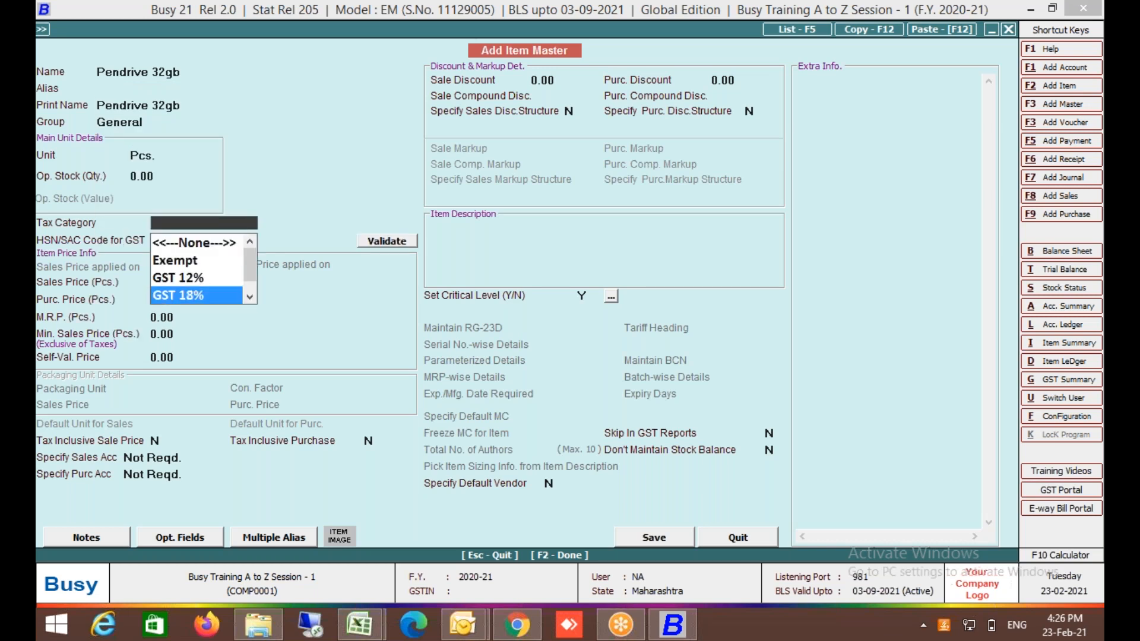
{"action": "key", "text": "Up"}
{"action": "key", "text": "Return"}
{"action": "type", "text": "8777"}
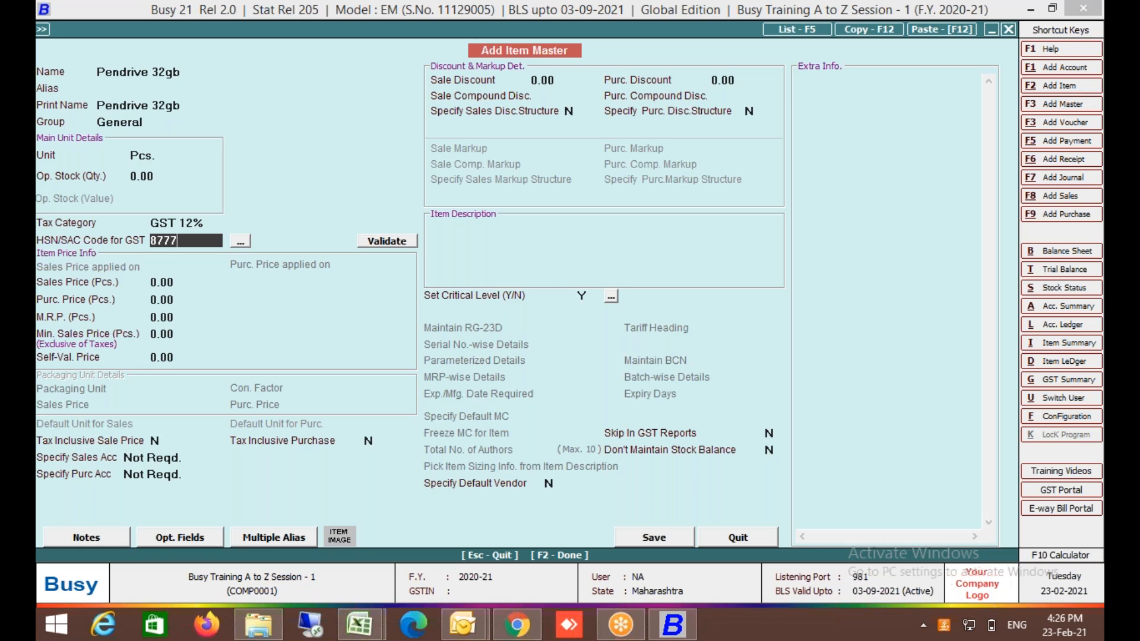
{"action": "key", "text": "Return"}
{"action": "key", "text": "F2"}
{"action": "key", "text": "Return"}
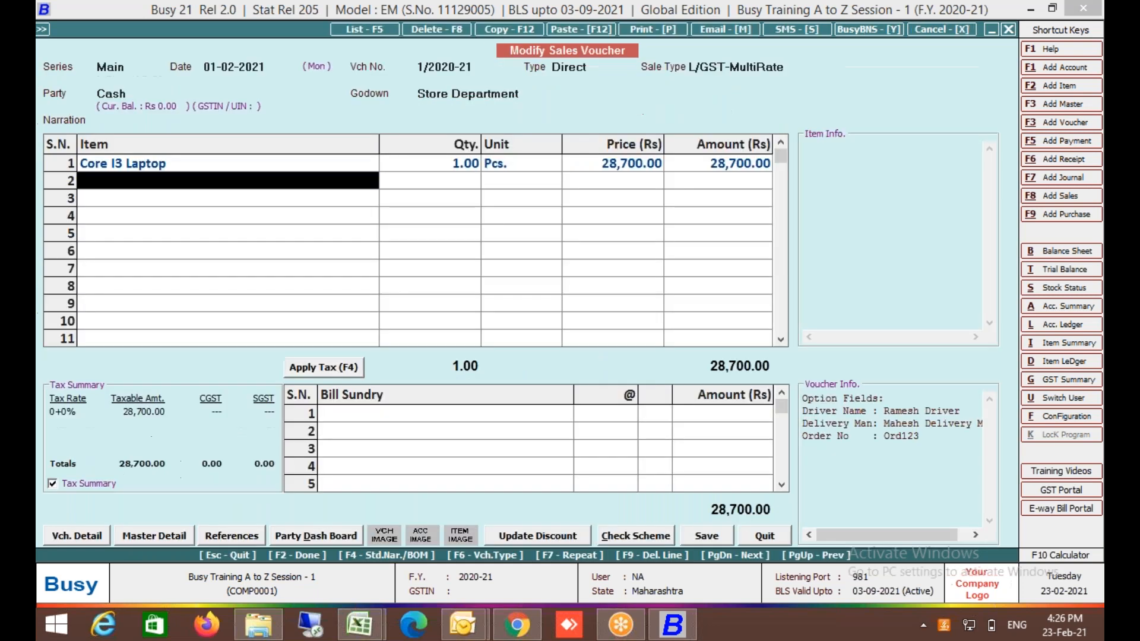
Enter one Pendrive 32gb at 750.00 in row 2 and apply GST, totalling 34,706.00.
{"action": "key", "text": "Return"}
{"action": "key", "text": "Return"}
{"action": "key", "text": "Return"}
{"action": "key", "text": "Return"}
{"action": "key", "text": "Return"}
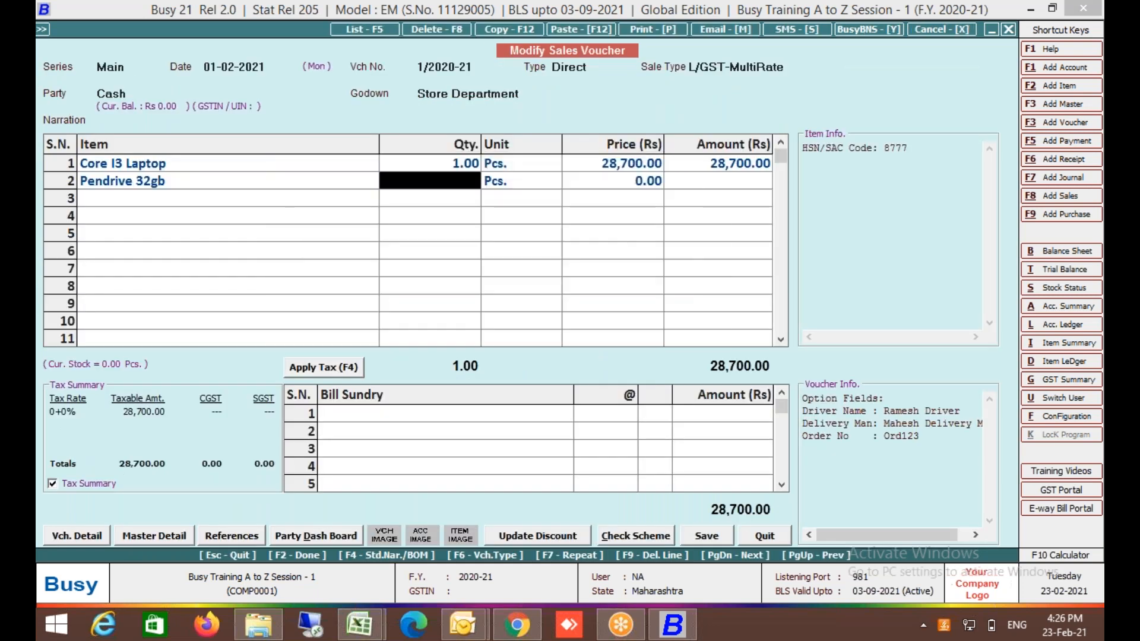
{"action": "type", "text": "1"}
{"action": "key", "text": "Return"}
{"action": "key", "text": "Left"}
{"action": "key", "text": "Return"}
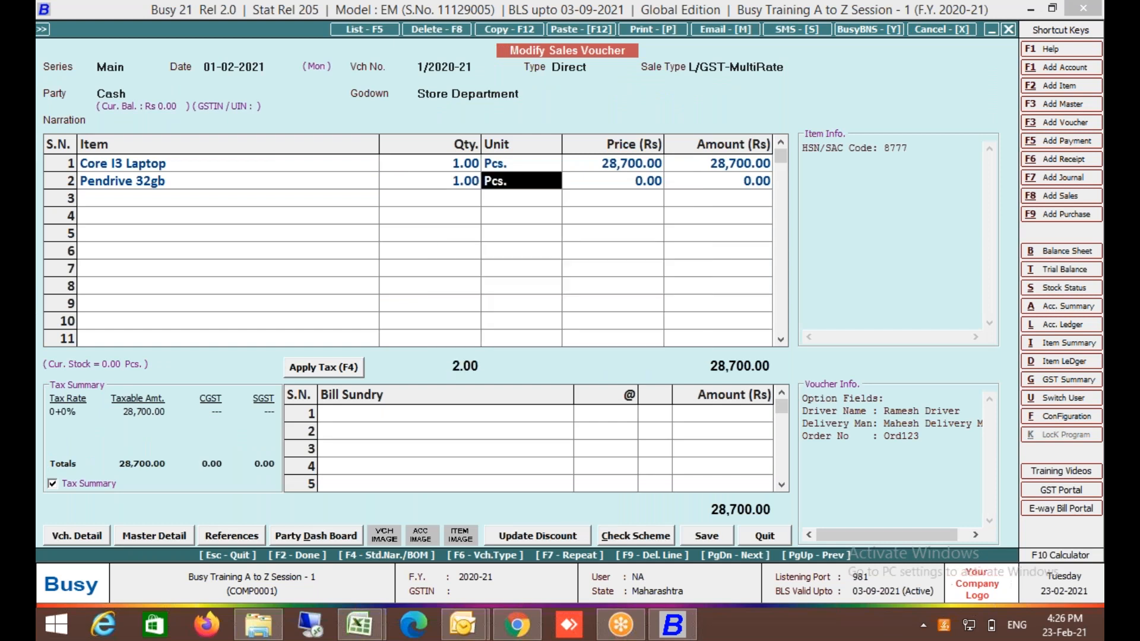
{"action": "key", "text": "Return"}
{"action": "key", "text": "Return"}
{"action": "key", "text": "Return"}
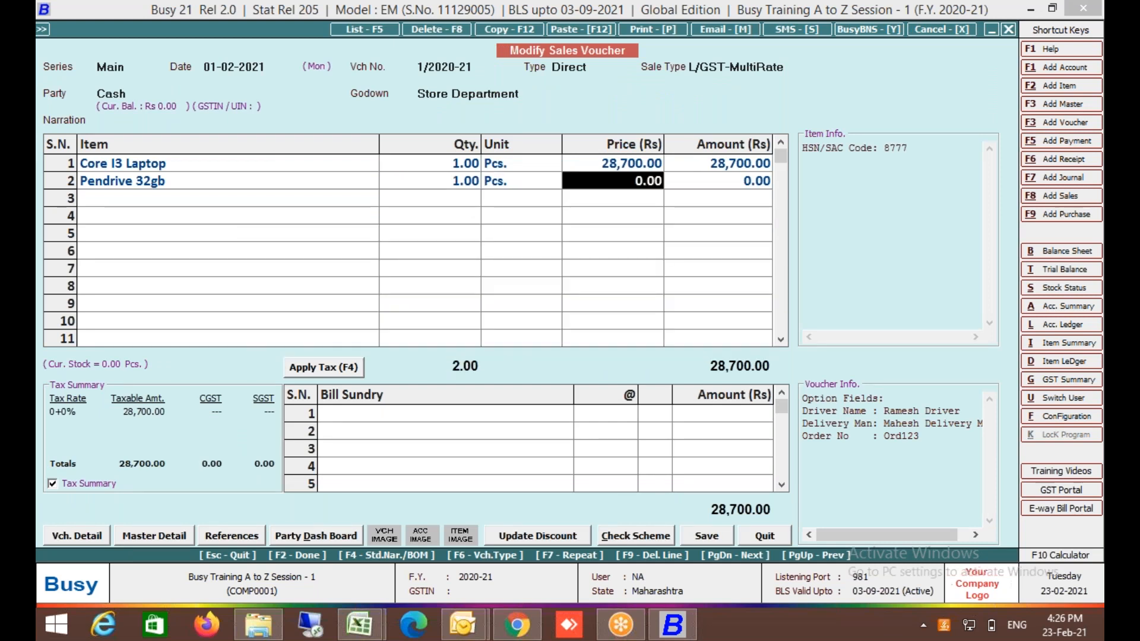
{"action": "type", "text": "750"}
{"action": "key", "text": "Return"}
{"action": "key", "text": "Return"}
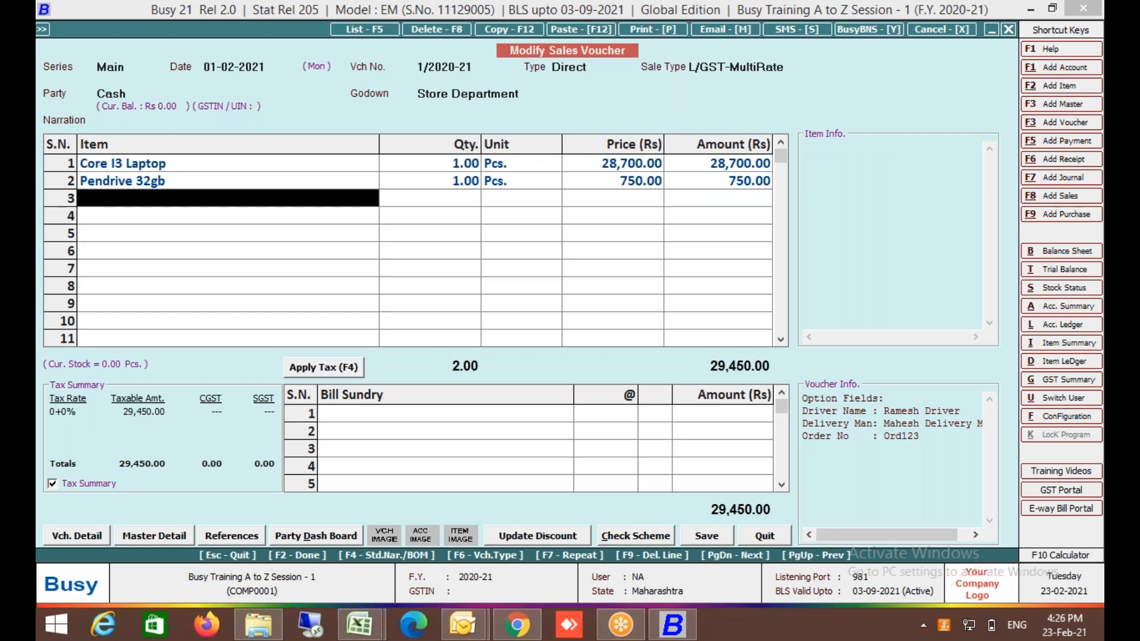
{"action": "left_click", "coordinate": [315, 368]}
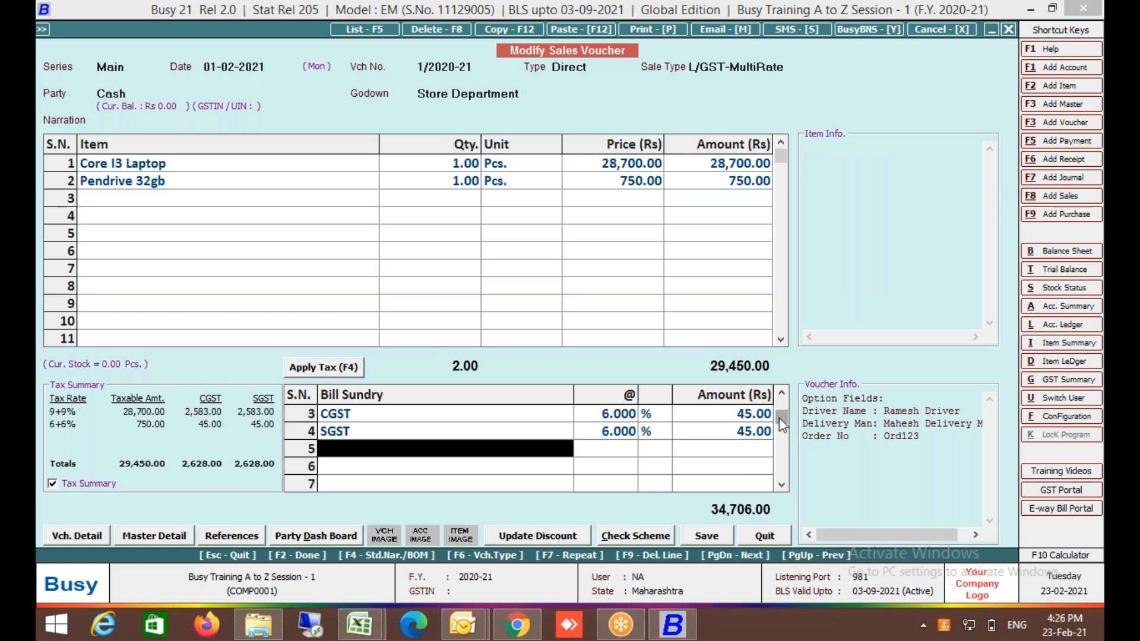
{"action": "left_click", "coordinate": [782, 394]}
{"action": "left_click", "coordinate": [782, 394]}
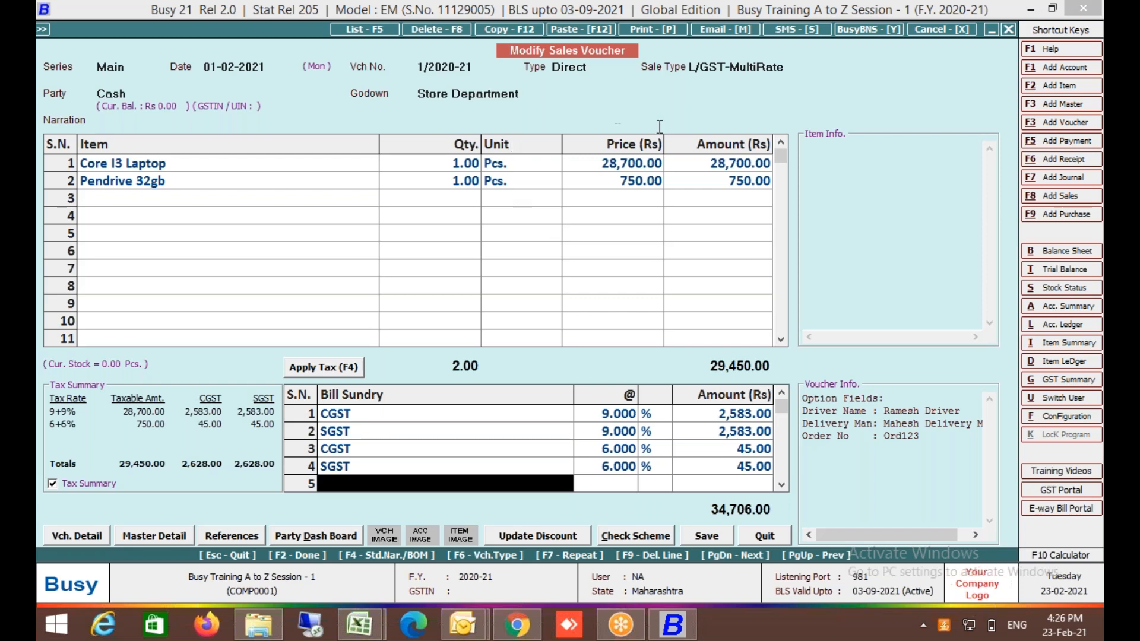
Set Apply Consolidated Tax Amt. for all Tax Rates to Y in the L/GST-MultiRate master and save.
{"action": "left_click", "coordinate": [717, 69]}
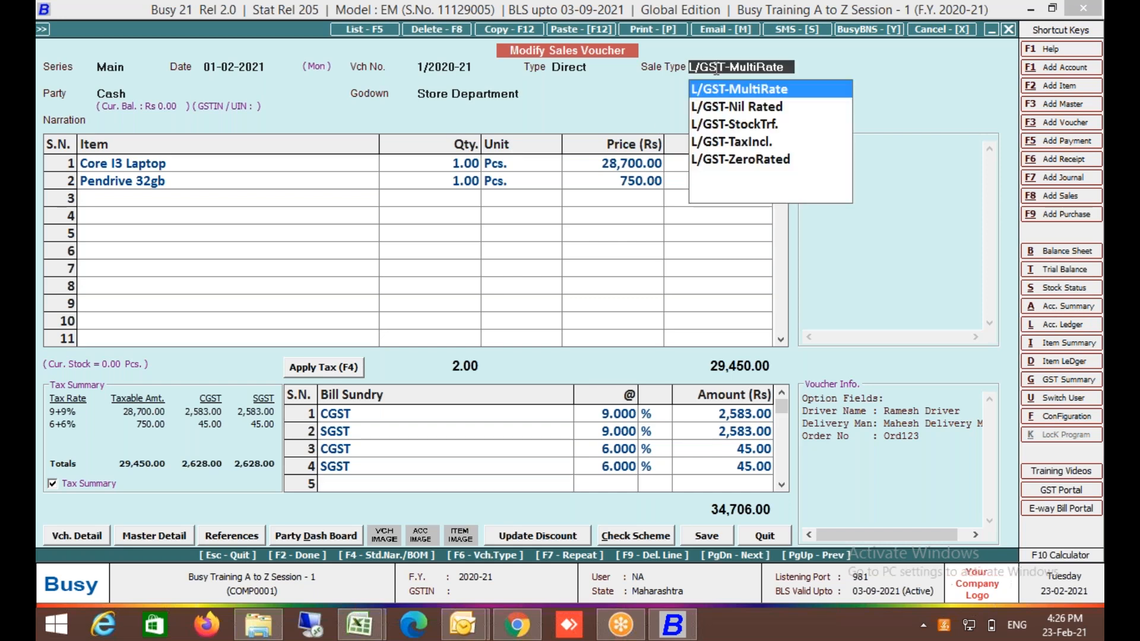
{"action": "key", "text": "alt+m"}
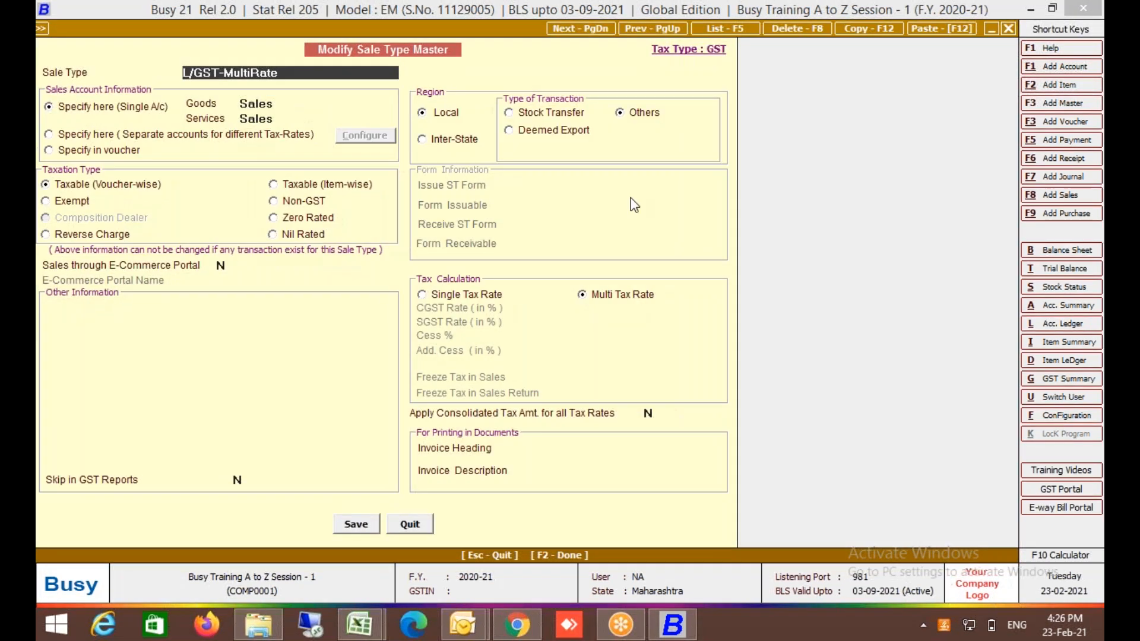
{"action": "key", "text": "Return"}
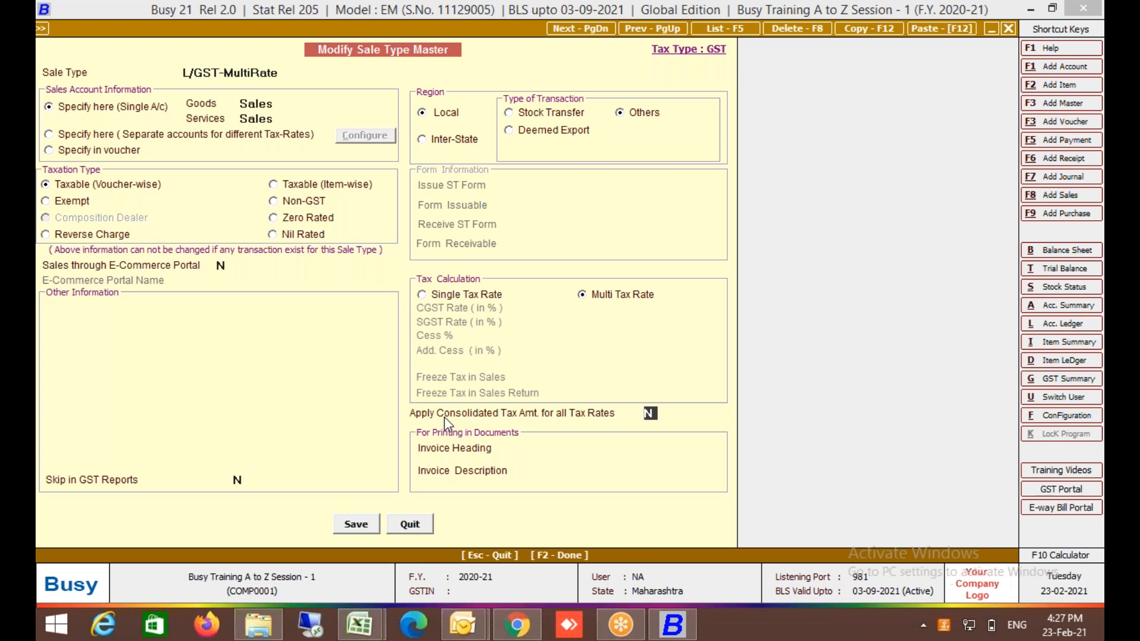
{"action": "type", "text": "Y"}
{"action": "left_click", "coordinate": [355, 525]}
Delete the four tax lines and reapply tax as single CGST and SGST of 2,628.00.
{"action": "left_click", "coordinate": [364, 414]}
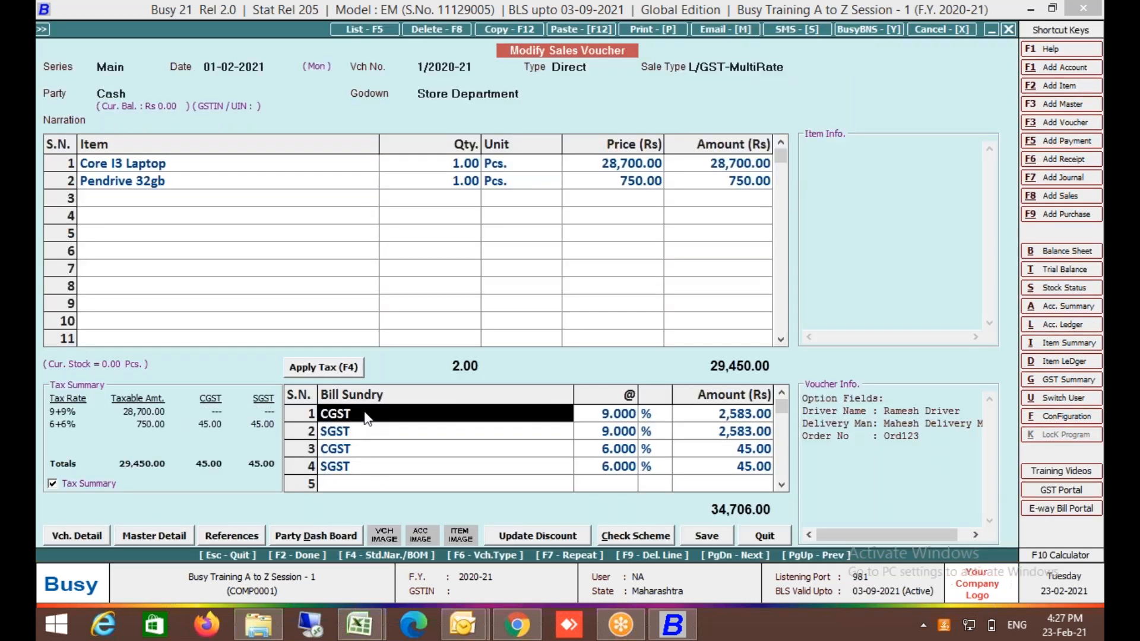
{"action": "key", "text": "F9"}
{"action": "key", "text": "F9"}
{"action": "key", "text": "F9"}
{"action": "key", "text": "F9"}
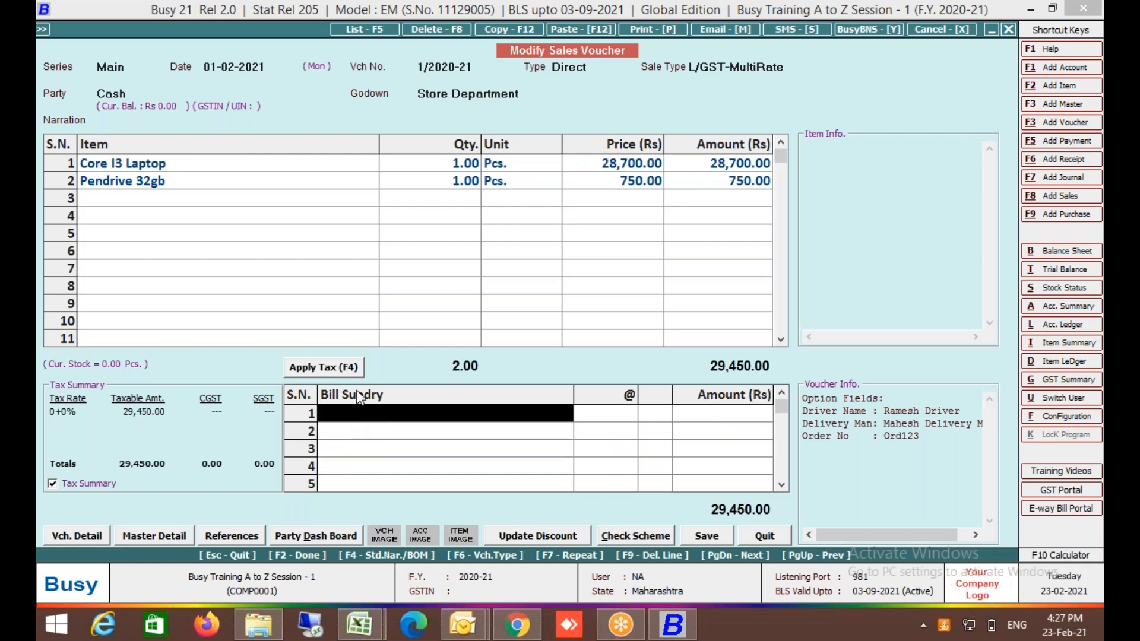
{"action": "left_click", "coordinate": [352, 371]}
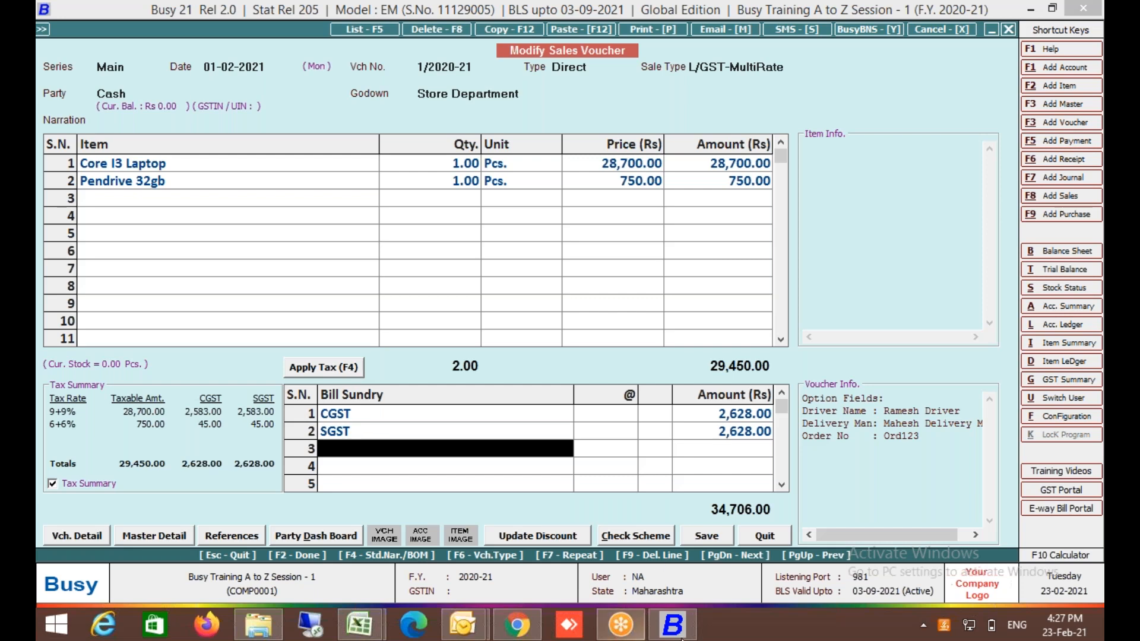
Save the voucher allowing negative stock, skip printing, and go to Sales > Modify for the Main series.
{"action": "left_click", "coordinate": [707, 536]}
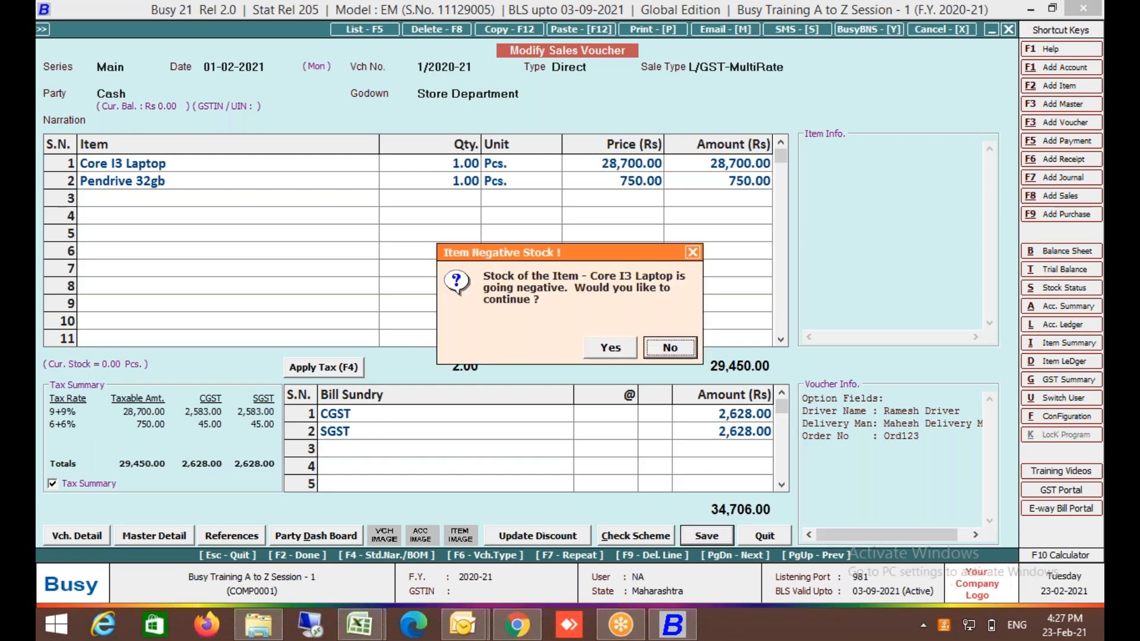
{"action": "left_click", "coordinate": [619, 347]}
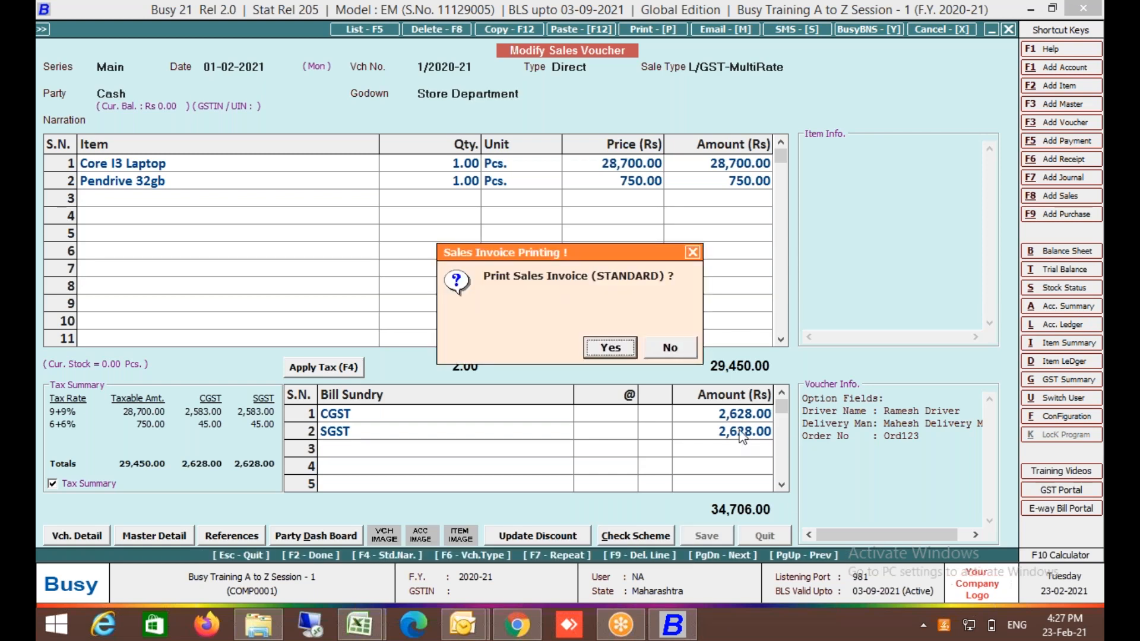
{"action": "key", "text": "Escape"}
{"action": "key", "text": "Escape"}
{"action": "key", "text": "Escape"}
{"action": "key", "text": "Return"}
{"action": "key", "text": "Down"}
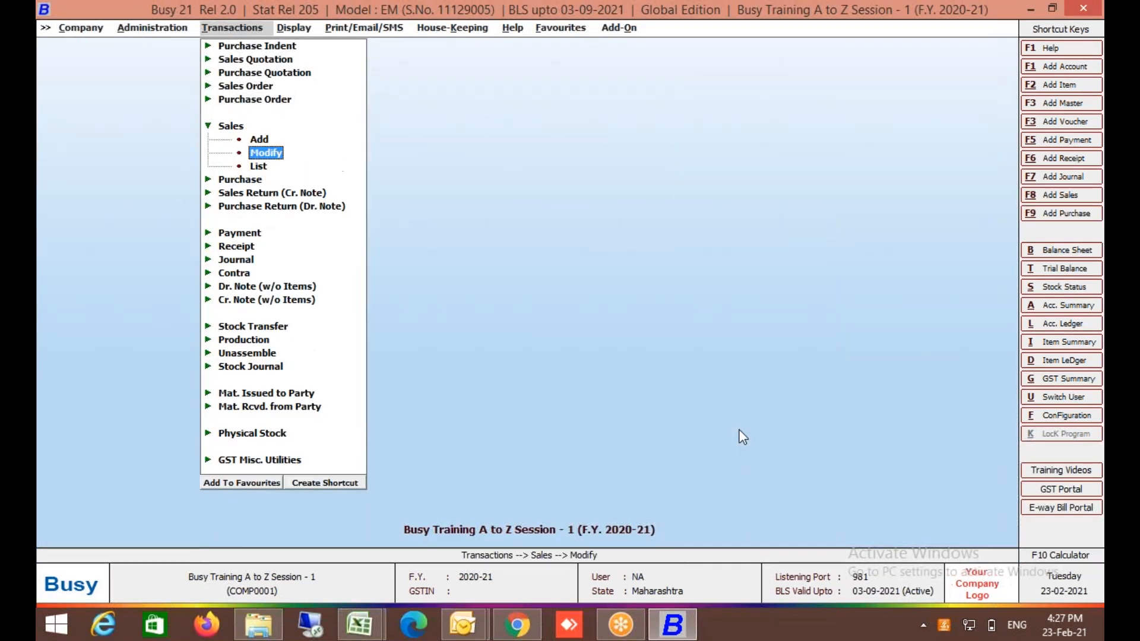
{"action": "key", "text": "Return"}
{"action": "key", "text": "Return"}
{"action": "key", "text": "Return"}
{"action": "key", "text": "Return"}
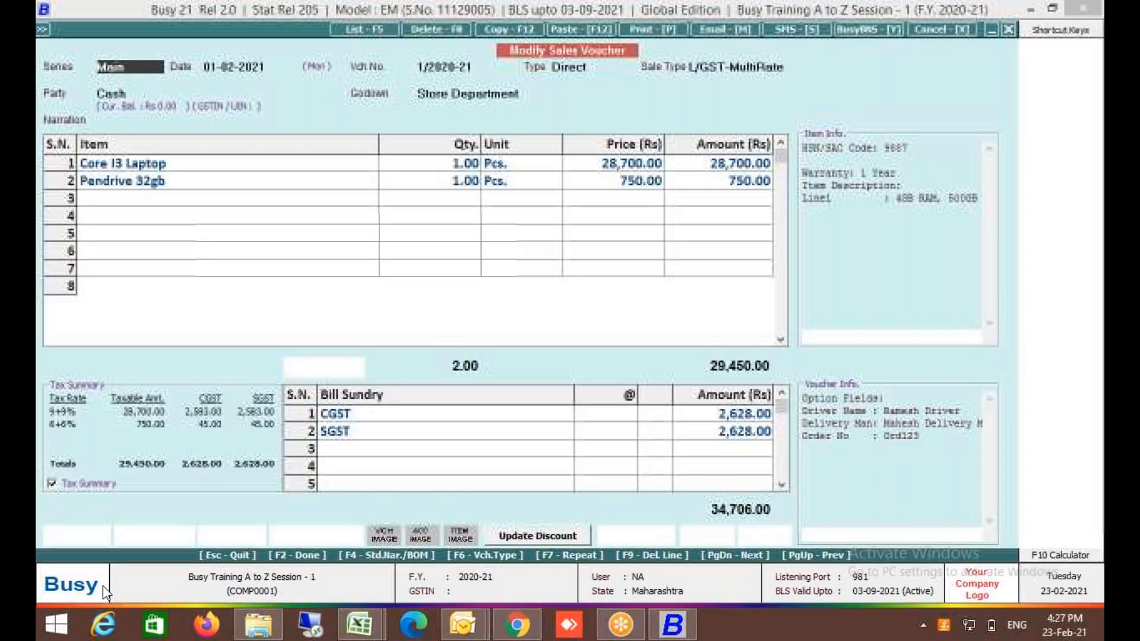
From Vch. Detail, open Vch. Series Configuration and the Main sales series' Voucher Configuration.
{"action": "left_click", "coordinate": [91, 537]}
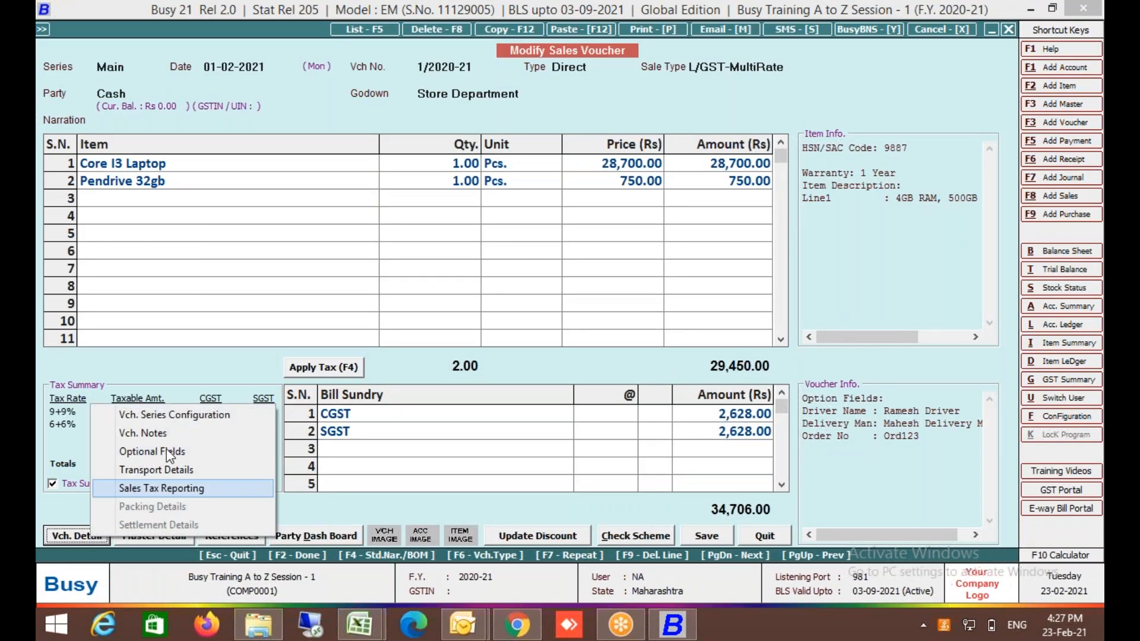
{"action": "left_click", "coordinate": [194, 415]}
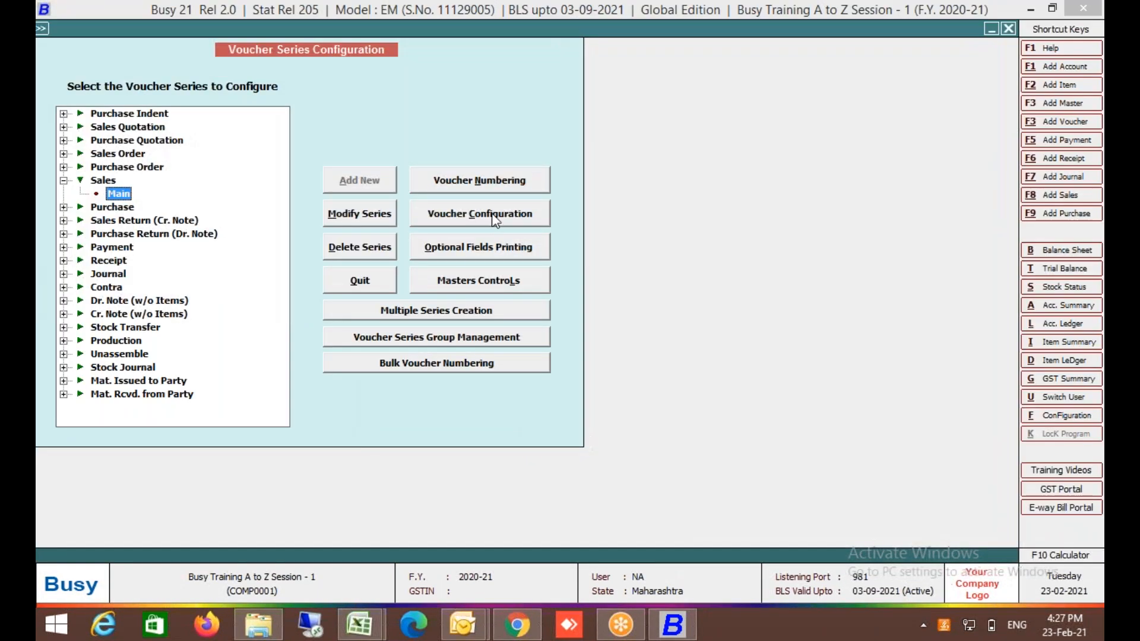
{"action": "left_click", "coordinate": [490, 214]}
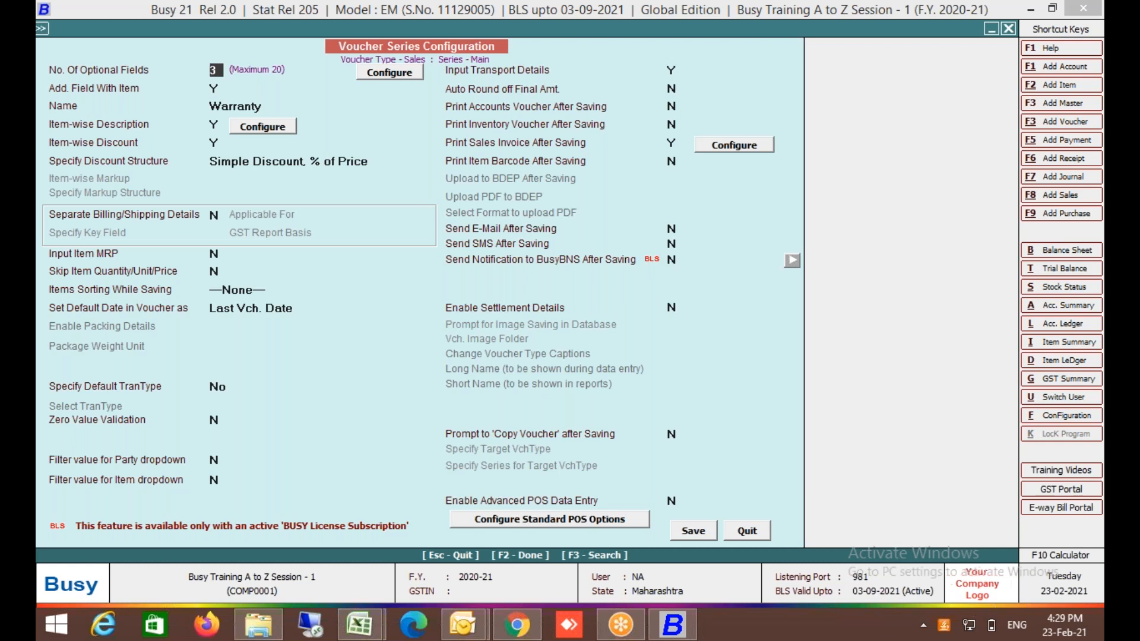
Check the discount structure list, leave the configuration unchanged, and select the Core I3 Laptop line.
{"action": "left_click", "coordinate": [370, 158]}
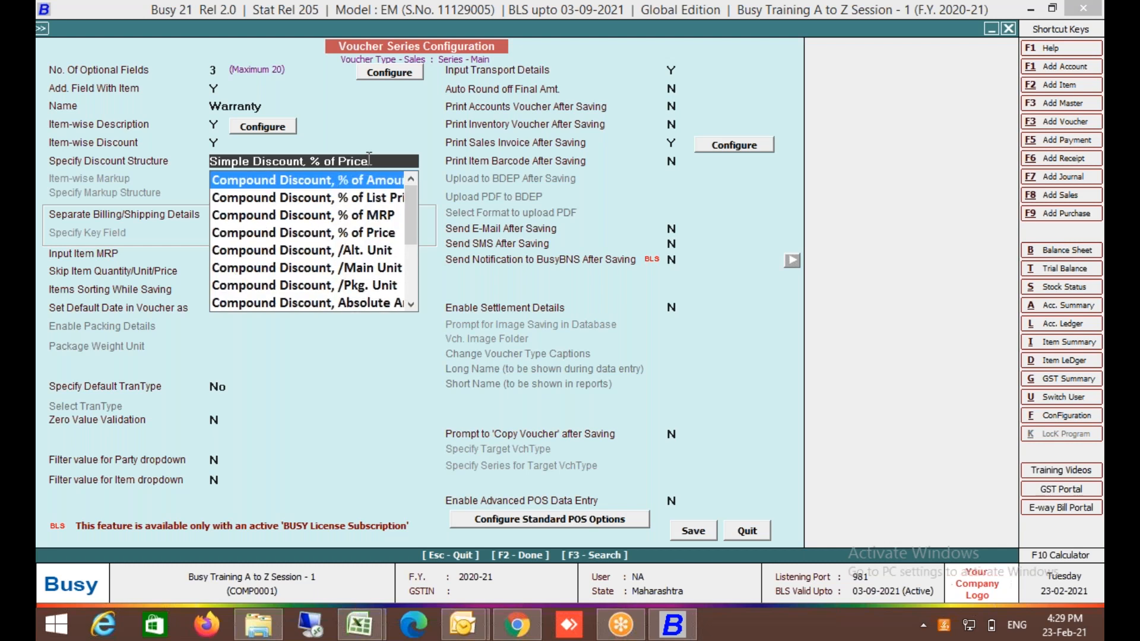
{"action": "key", "text": "Escape"}
{"action": "key", "text": "Escape"}
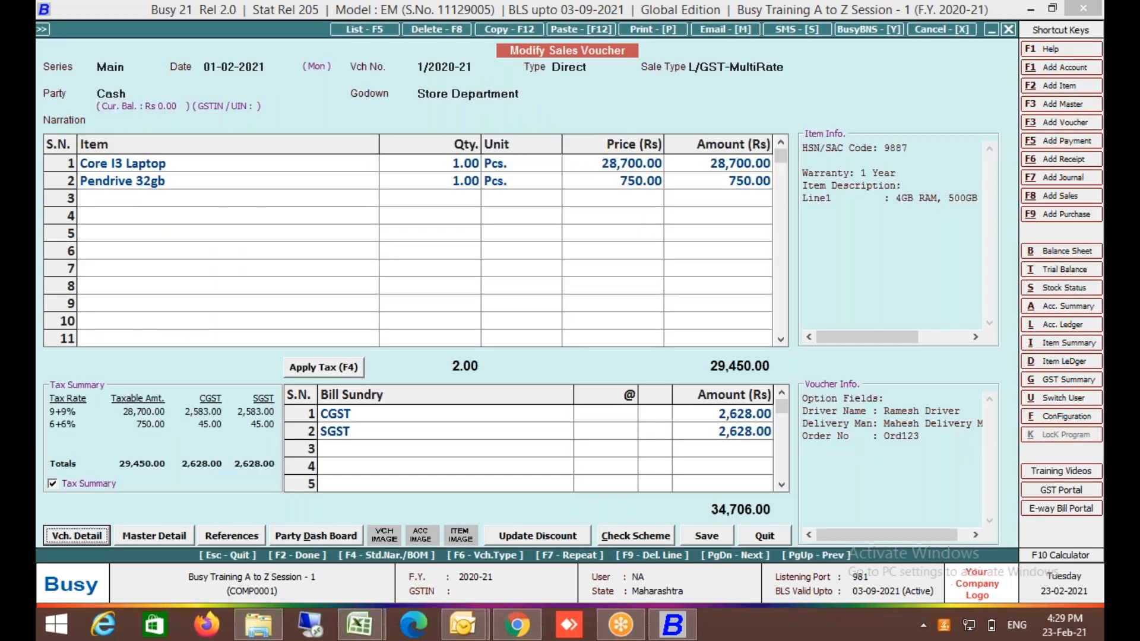
{"action": "left_click", "coordinate": [331, 165]}
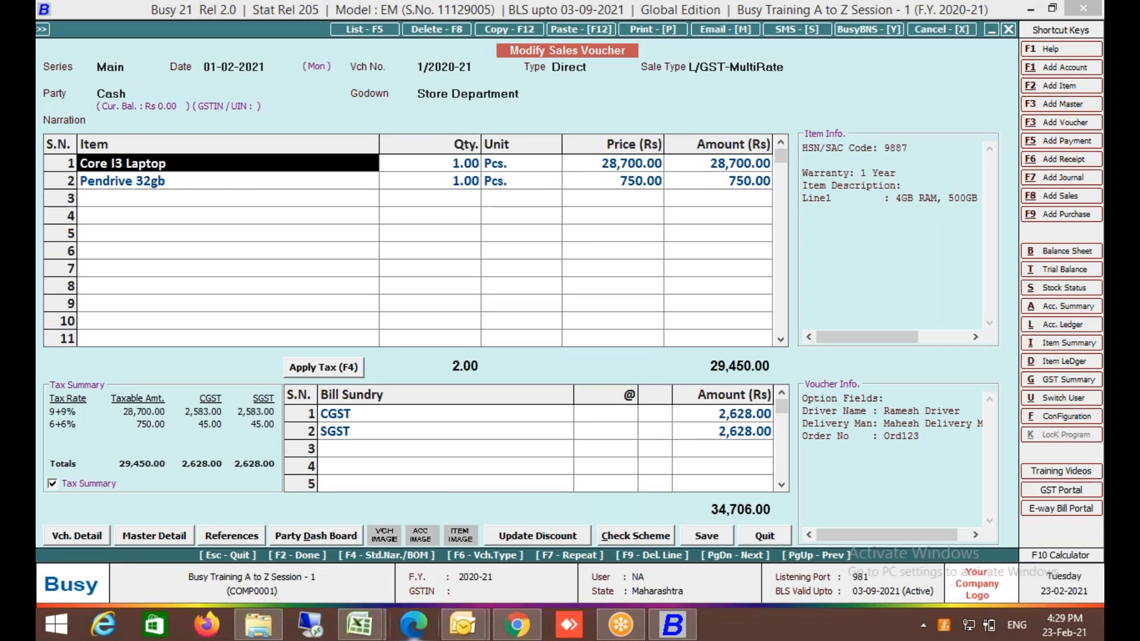
Reopen the Main sales series configuration, recheck the discount structures, and quit back to the voucher.
{"action": "left_click", "coordinate": [90, 532]}
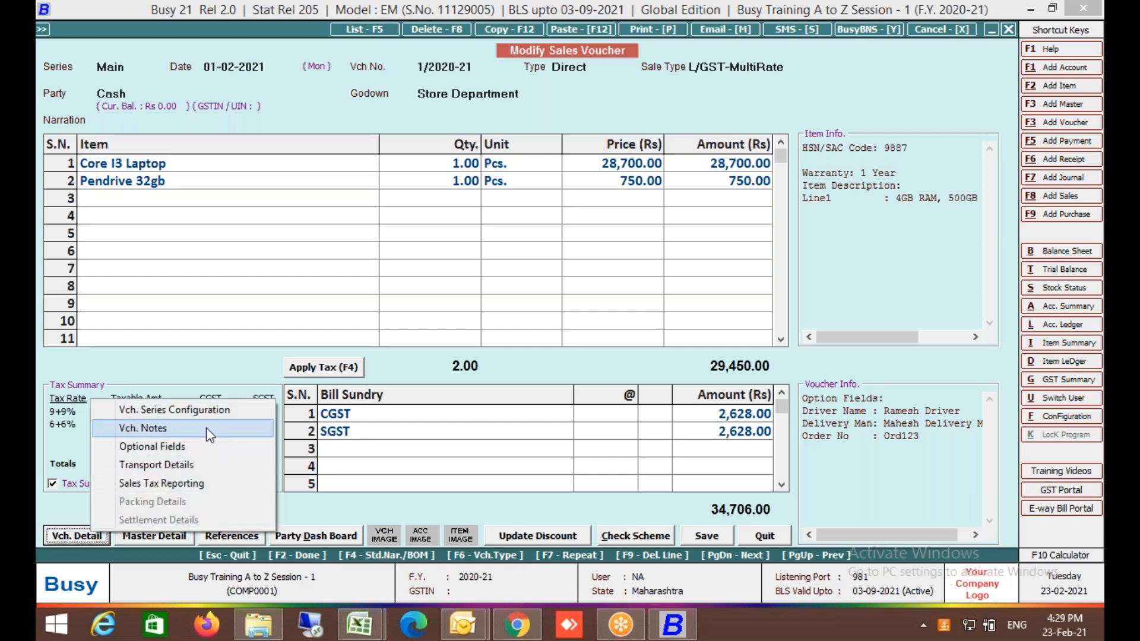
{"action": "left_click", "coordinate": [231, 414]}
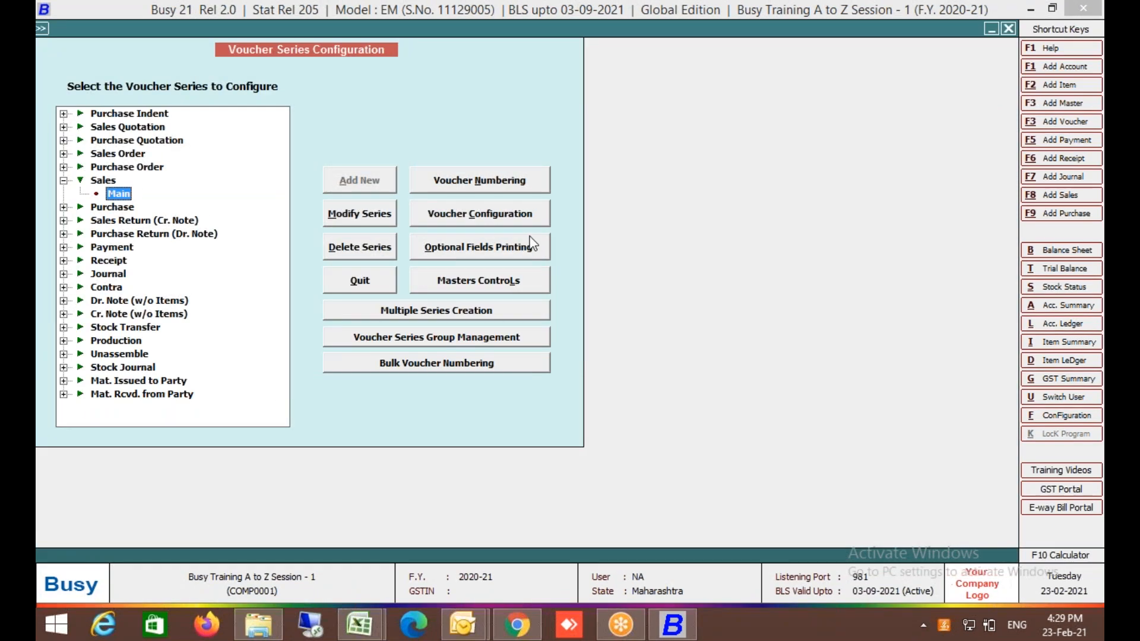
{"action": "left_click", "coordinate": [538, 218]}
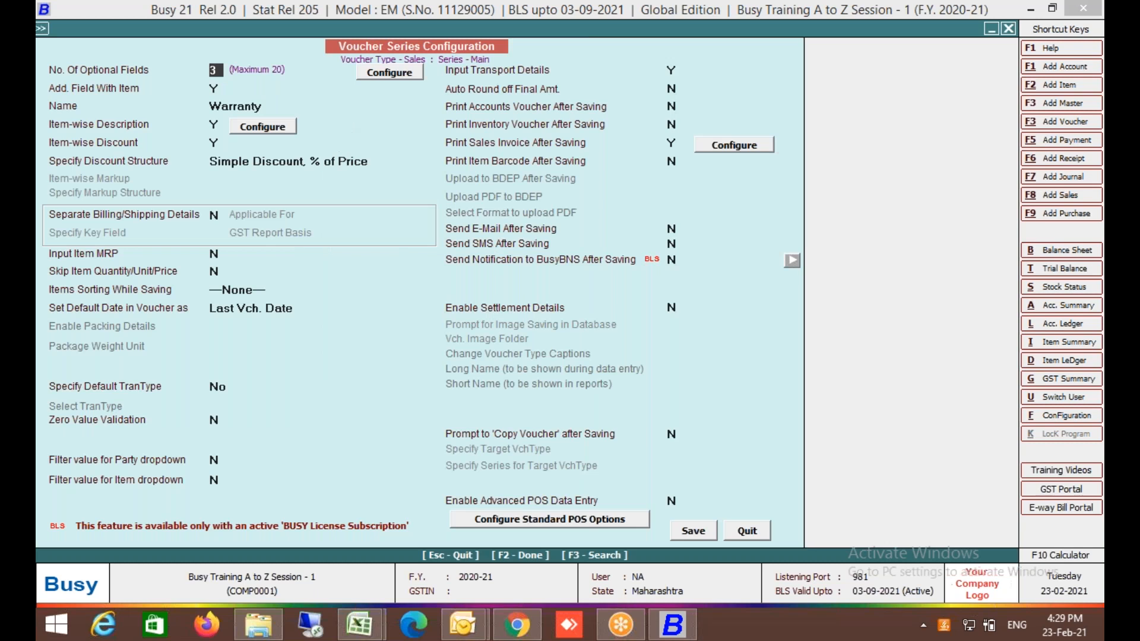
{"action": "left_click", "coordinate": [337, 161]}
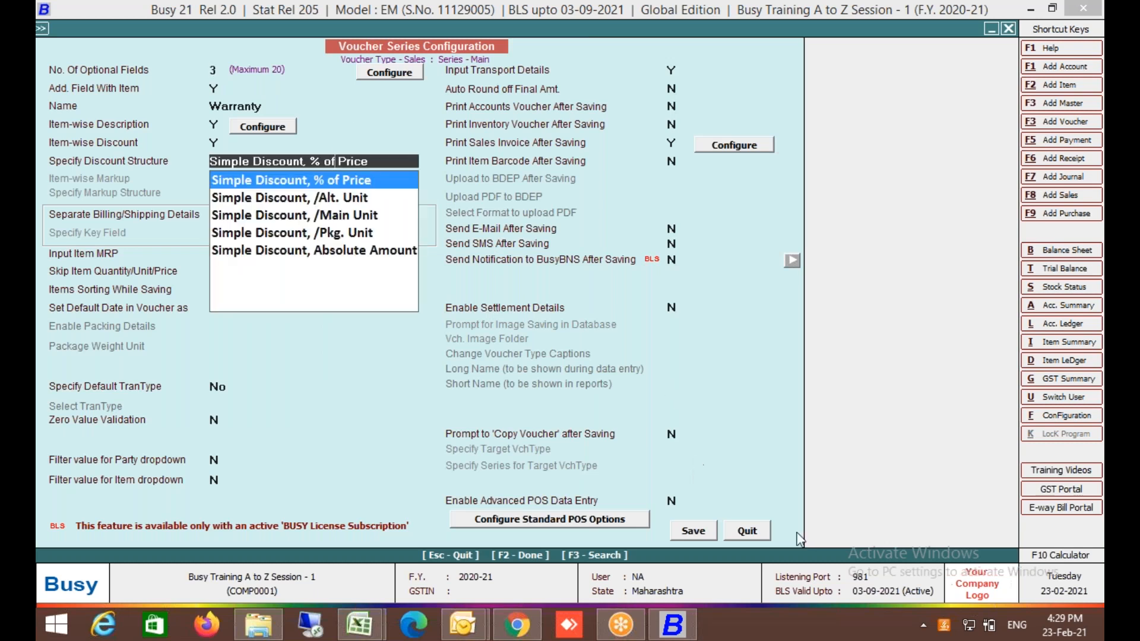
{"action": "left_click", "coordinate": [746, 538]}
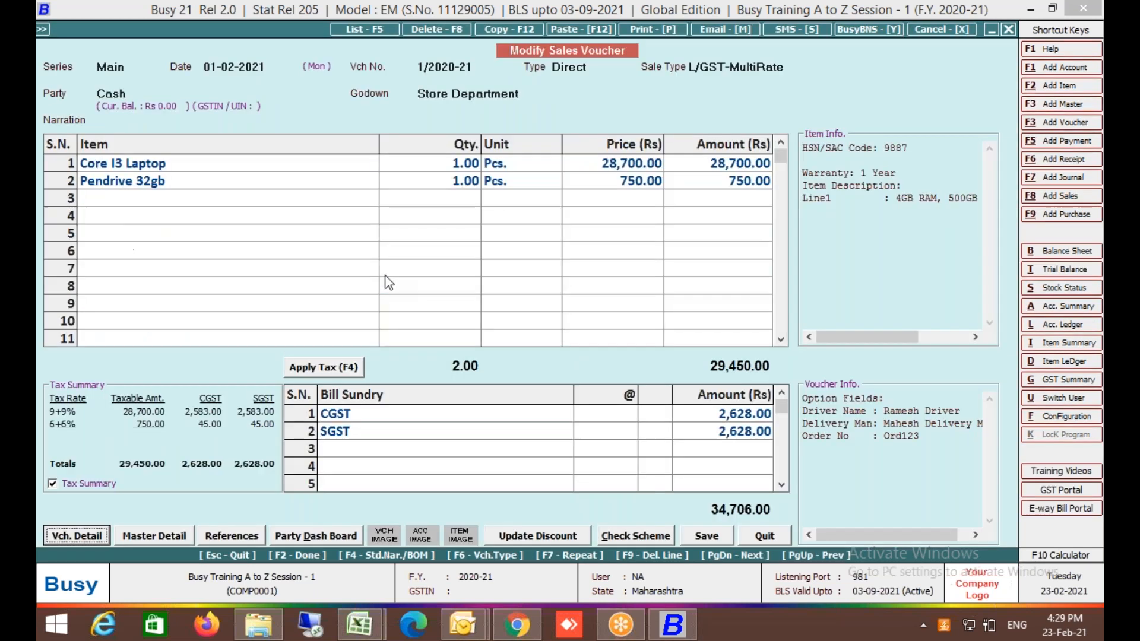
In Core I3 Laptop's Item Master, set Specify Sales Disc.Structure to Y and begin adding a new structure.
{"action": "left_click", "coordinate": [257, 171]}
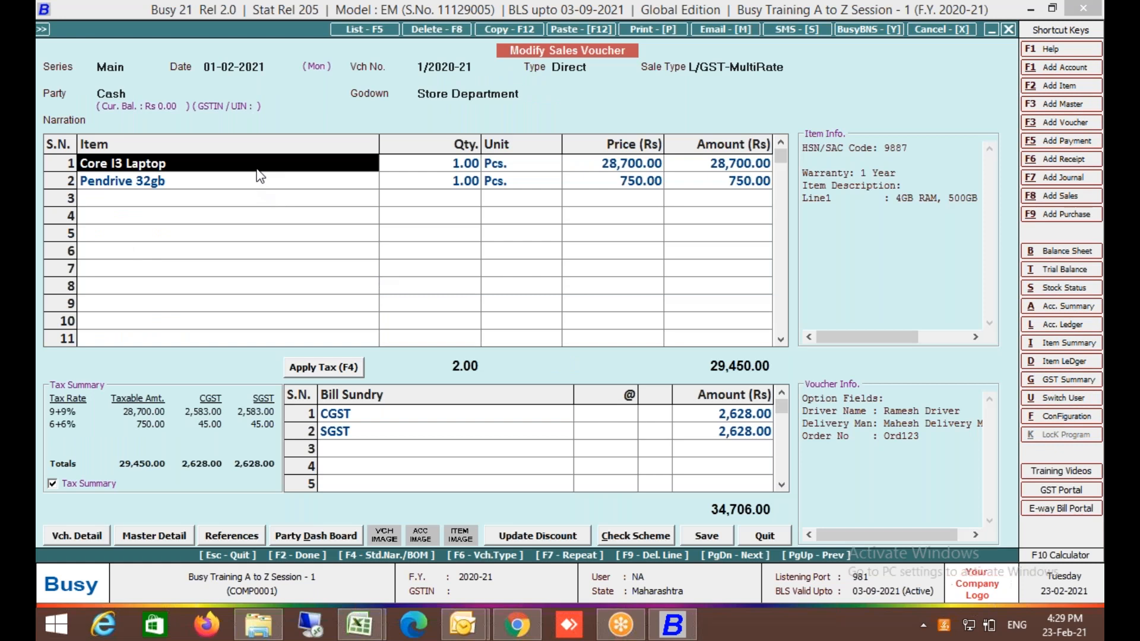
{"action": "key", "text": "alt+m"}
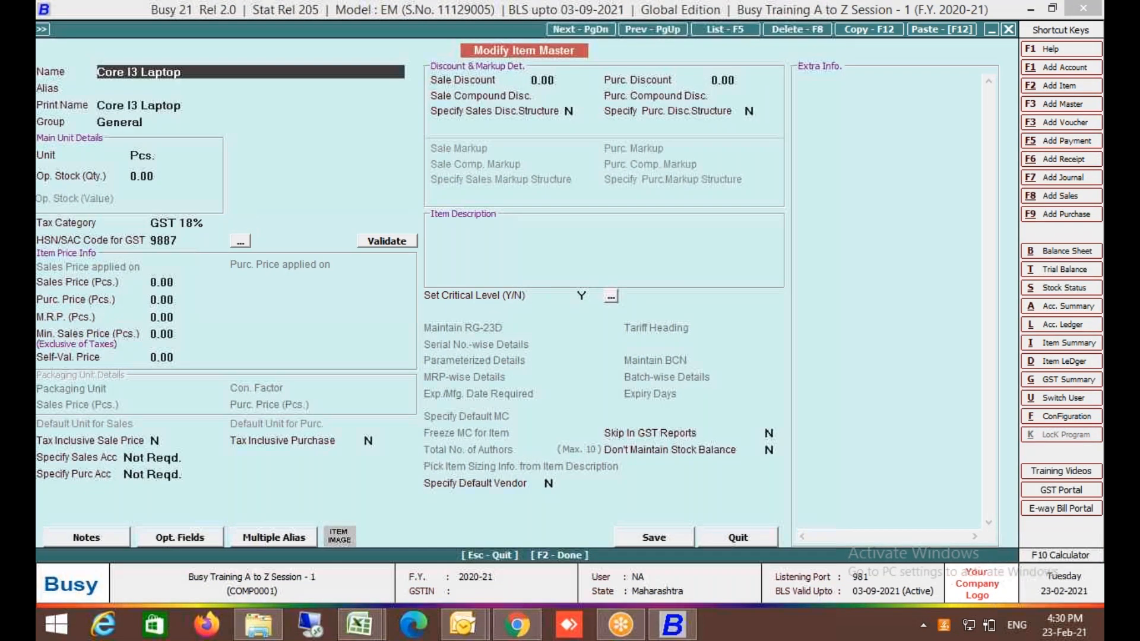
{"action": "left_click", "coordinate": [484, 117]}
{"action": "type", "text": "Y"}
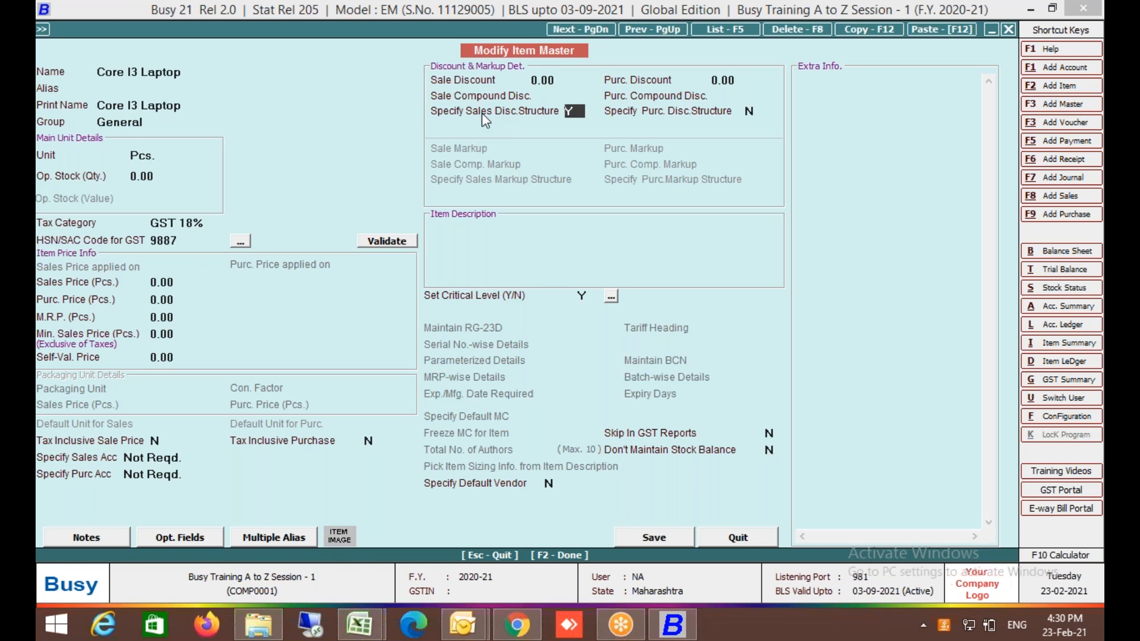
{"action": "key", "text": "Return"}
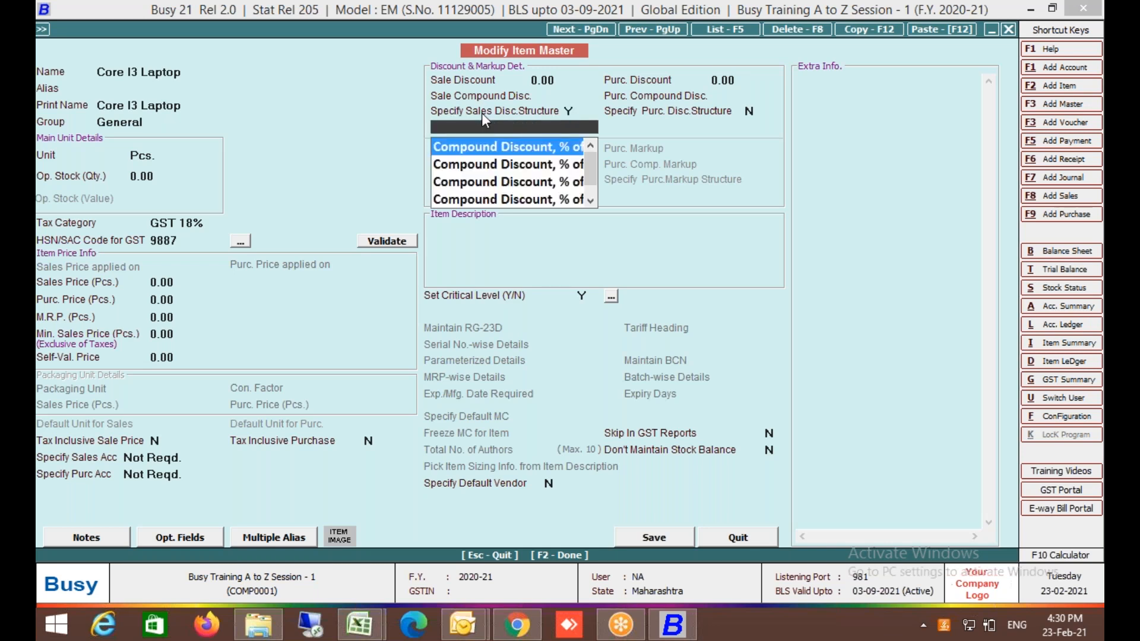
{"action": "key", "text": "Down"}
{"action": "key", "text": "Down"}
{"action": "key", "text": "Down"}
{"action": "key", "text": "Down"}
{"action": "key", "text": "Down"}
{"action": "key", "text": "Down"}
{"action": "key", "text": "Down"}
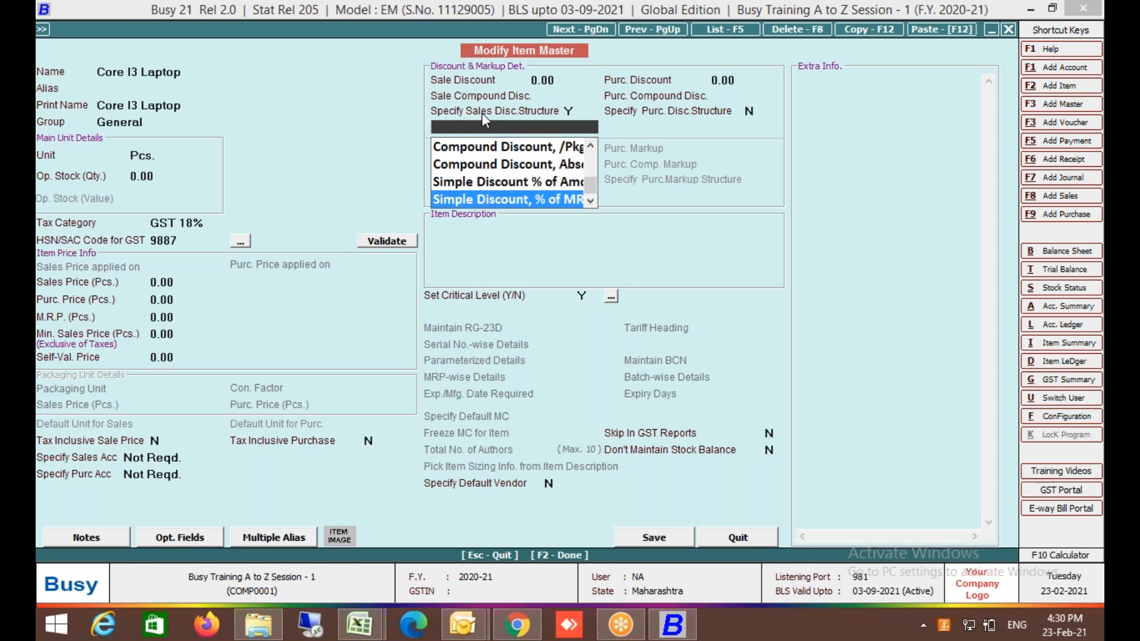
{"action": "key", "text": "F3"}
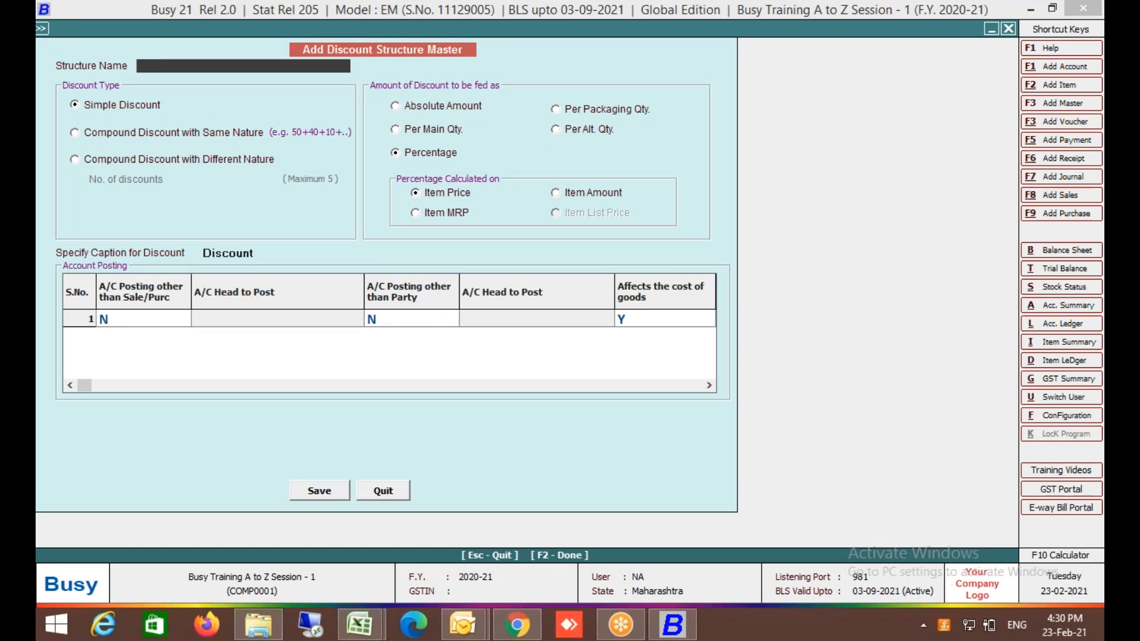
Name the structure LaptoScheme as a compound discount of different natures with 2 discounts.
{"action": "type", "text": "LaptoScheme"}
{"action": "key", "text": "Return"}
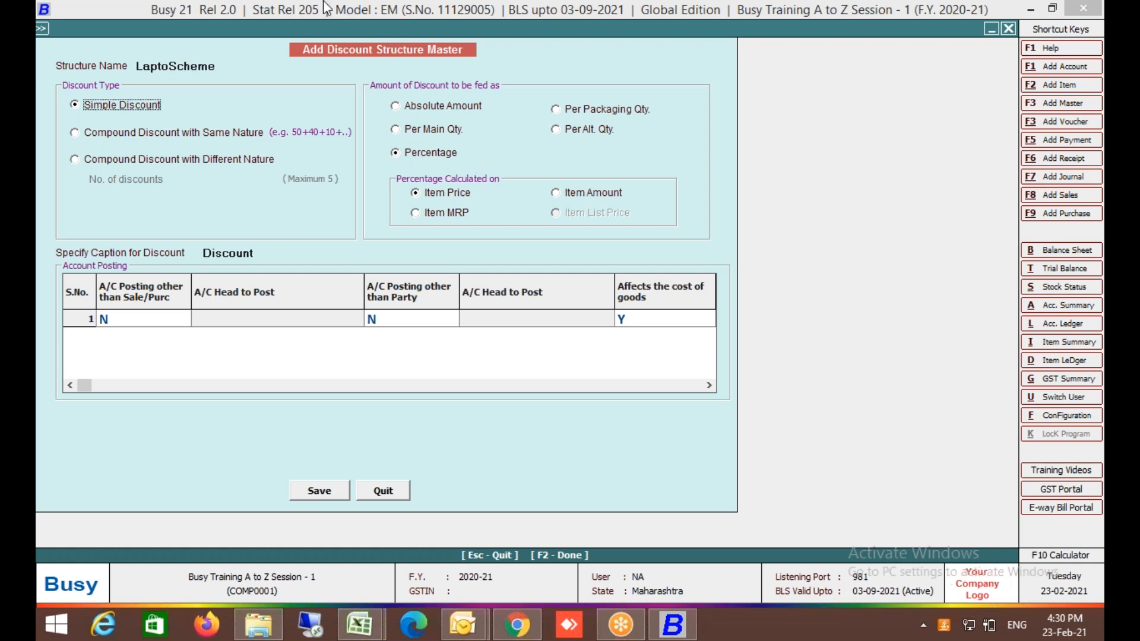
{"action": "left_click", "coordinate": [115, 168]}
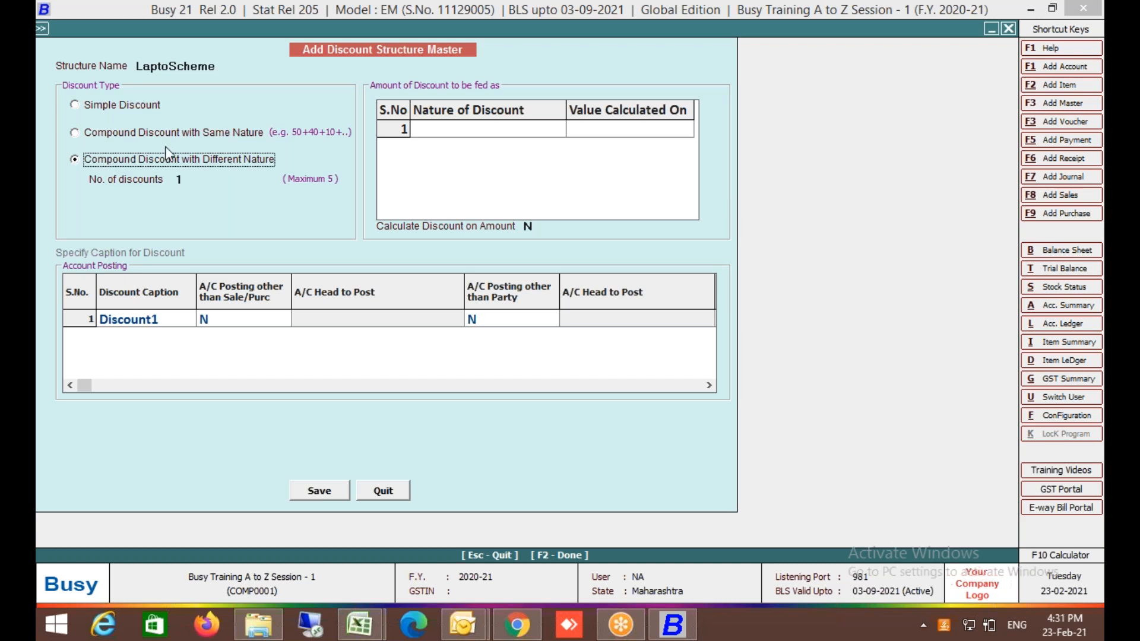
{"action": "left_click", "coordinate": [192, 179]}
{"action": "type", "text": "2"}
{"action": "key", "text": "Return"}
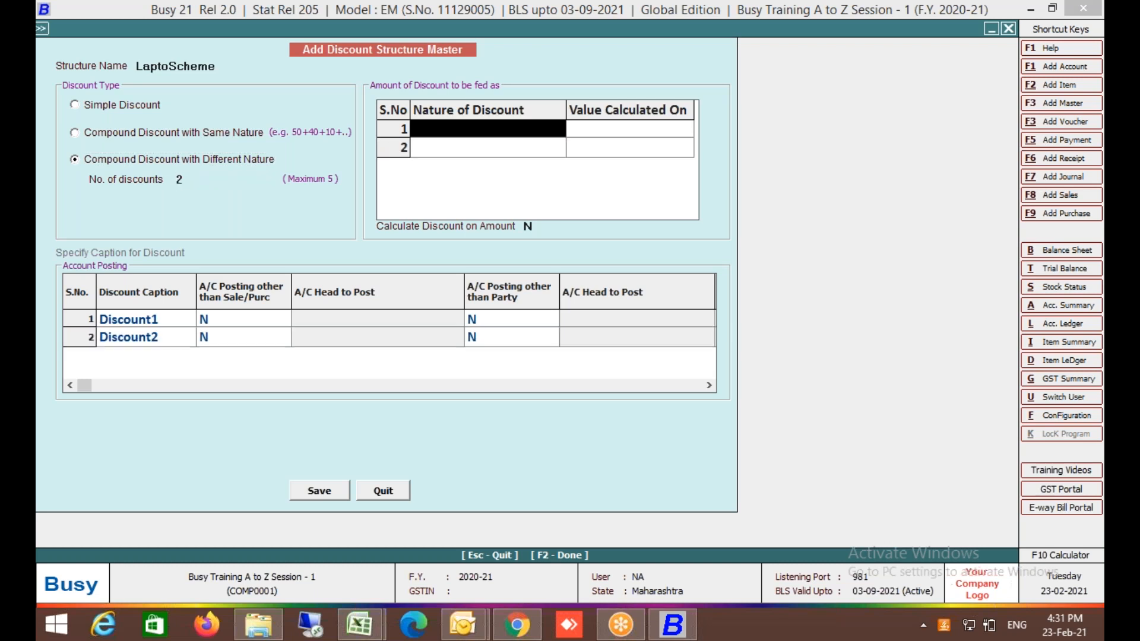
Caption the two discounts Trade Disc and Scheme Disc.
{"action": "left_click", "coordinate": [166, 326]}
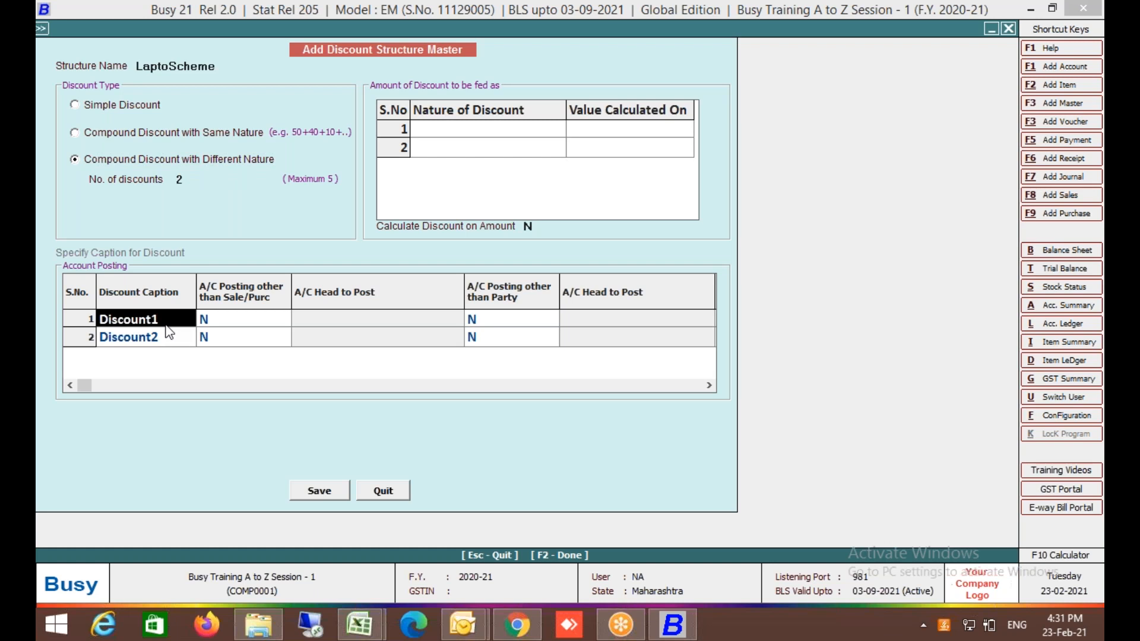
{"action": "type", "text": "Trade"}
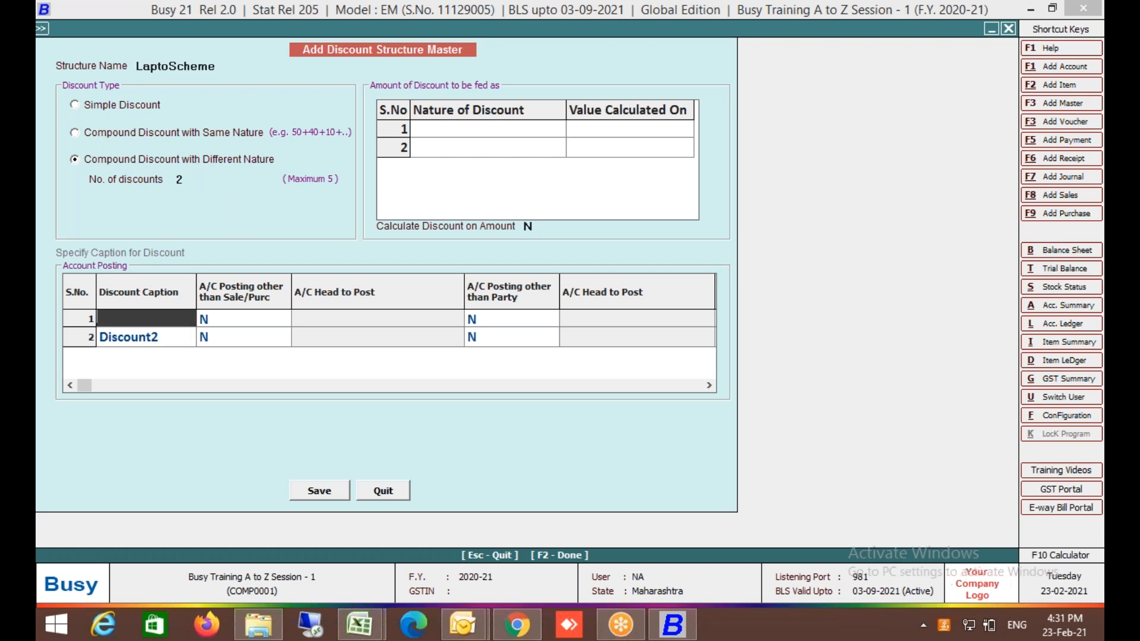
{"action": "type", "text": " Disc"}
{"action": "key", "text": "Return"}
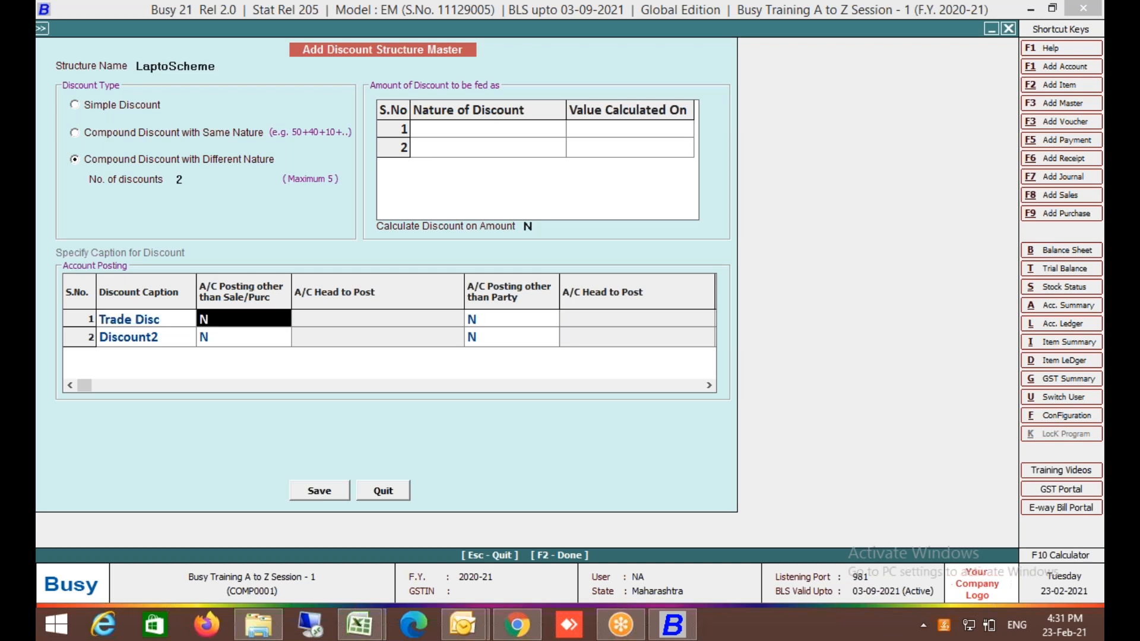
{"action": "key", "text": "Return"}
{"action": "key", "text": "Return"}
{"action": "key", "text": "Return"}
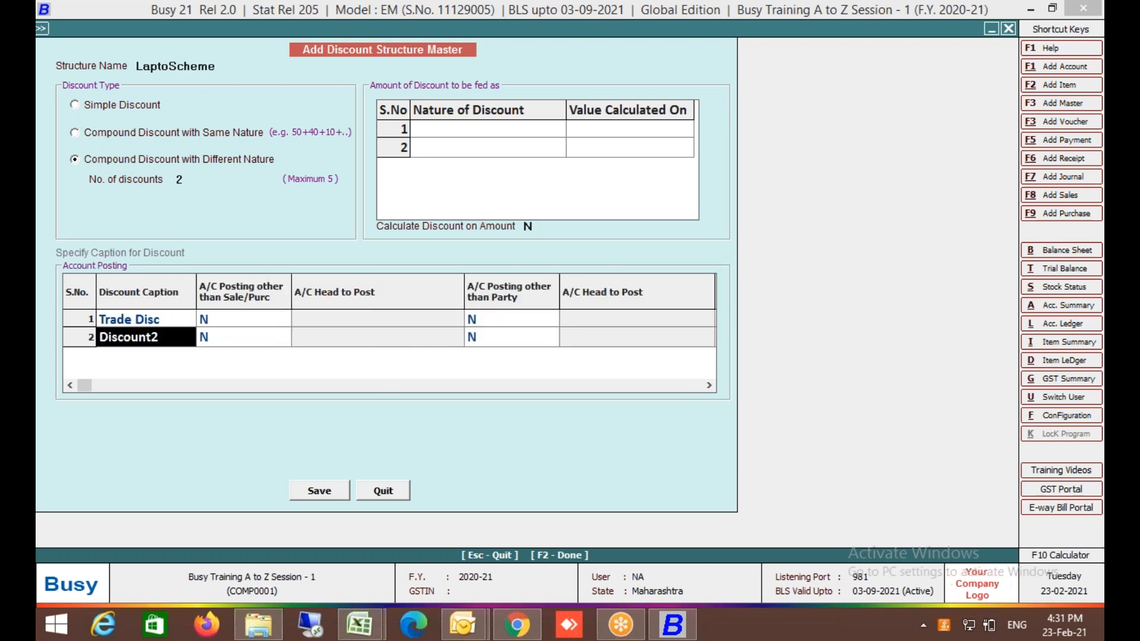
{"action": "type", "text": "Scheme Disc"}
{"action": "key", "text": "Return"}
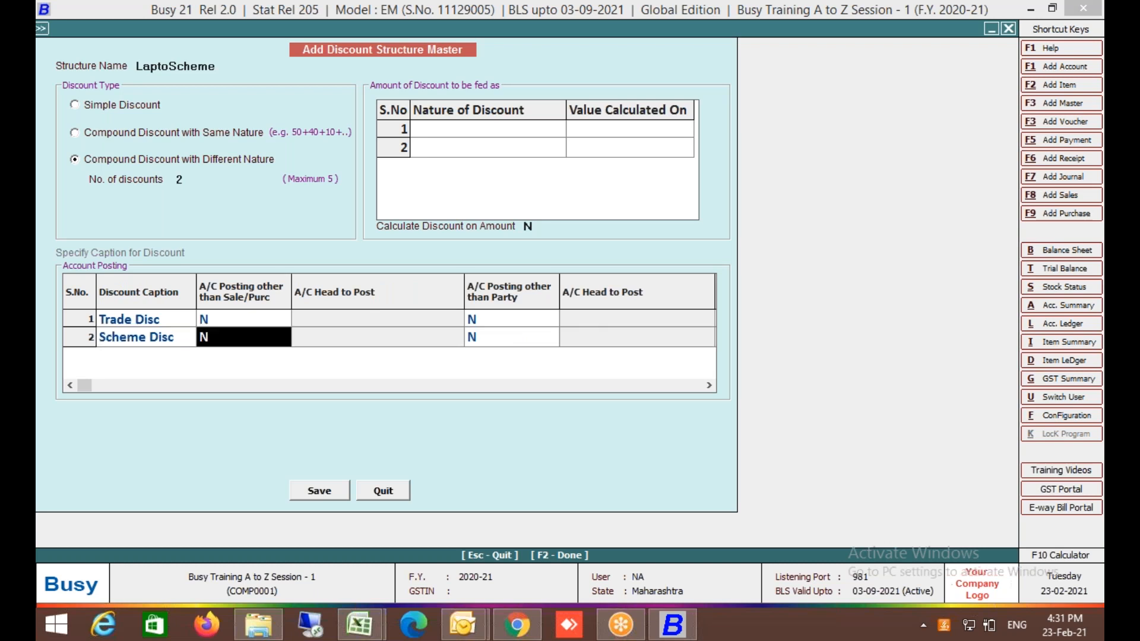
Make Trade Disc a percentage on Item Price and Scheme Disc per Main Qty, then save.
{"action": "left_click", "coordinate": [511, 128]}
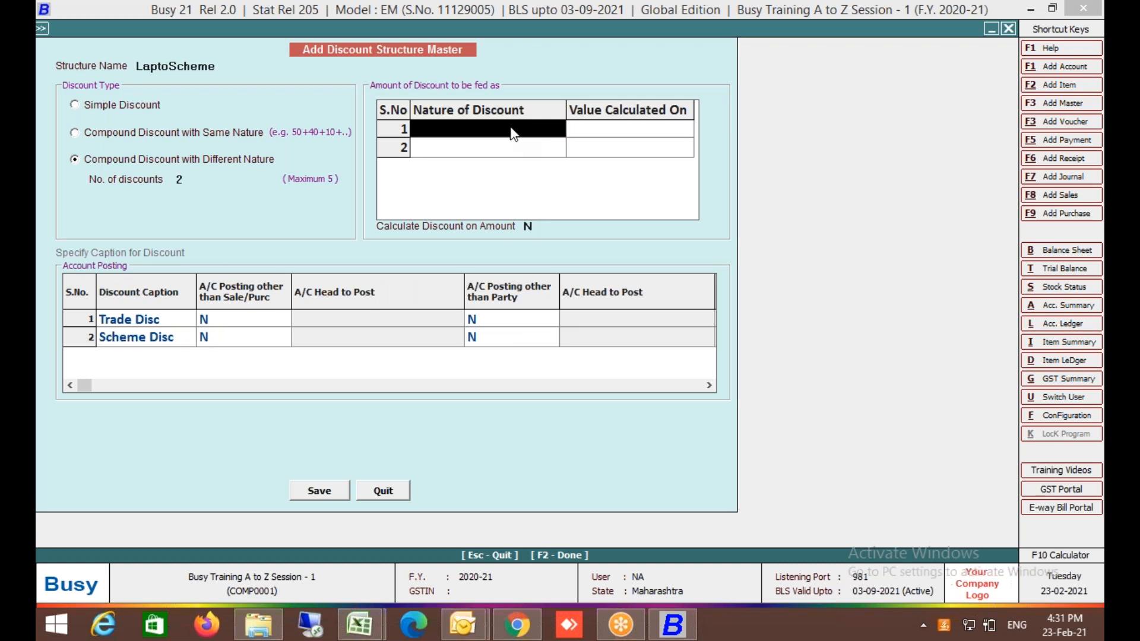
{"action": "key", "text": "Return"}
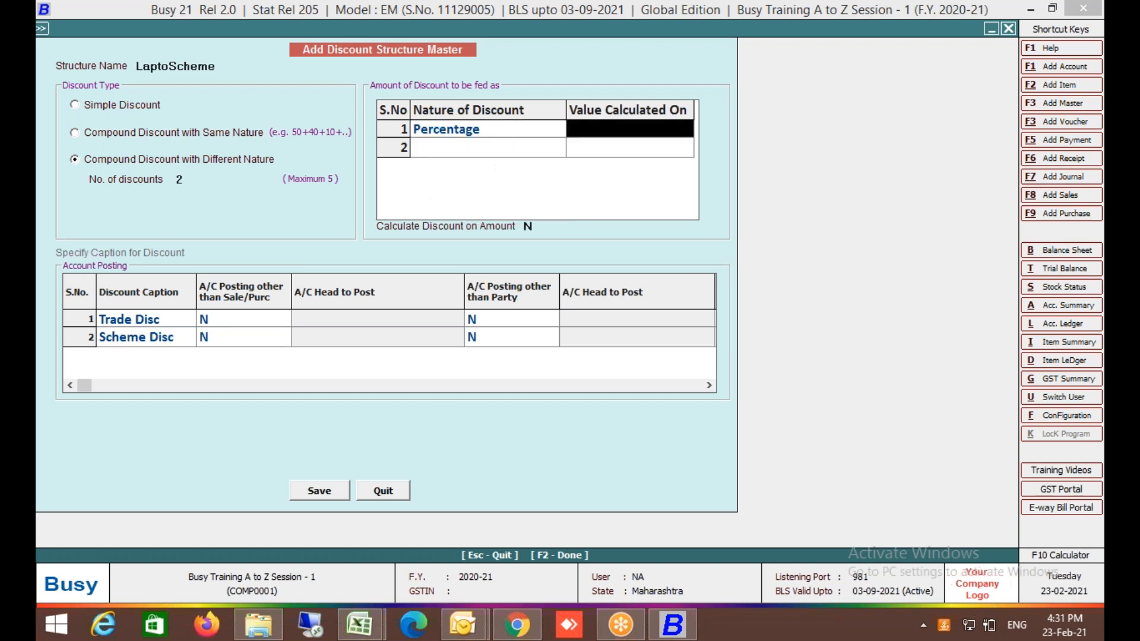
{"action": "key", "text": "Return"}
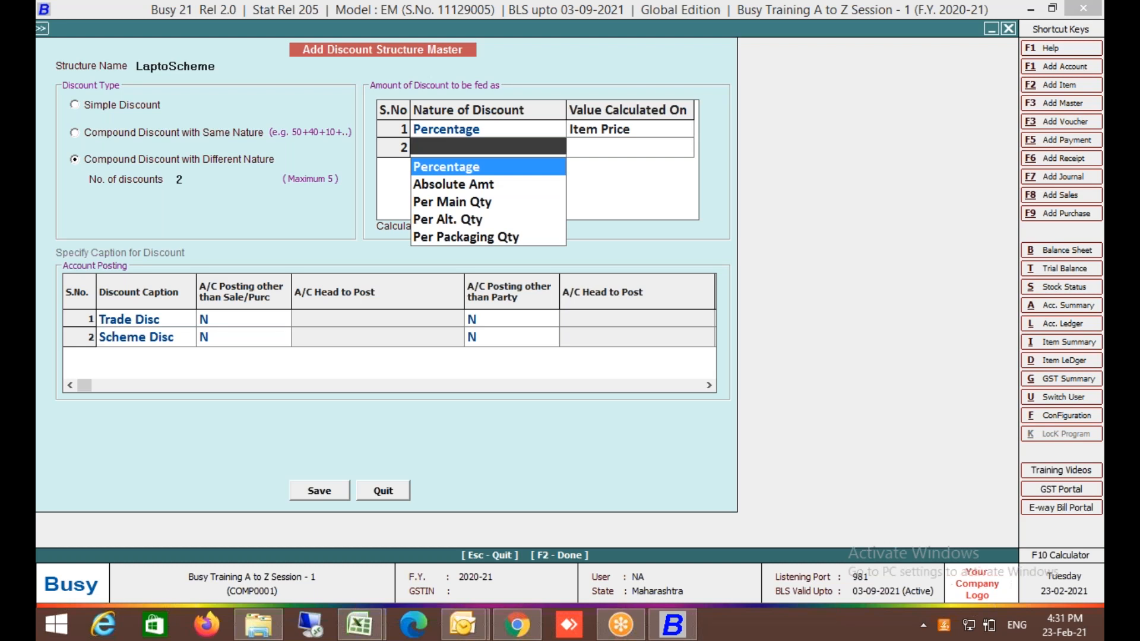
{"action": "key", "text": "Down"}
{"action": "key", "text": "Down"}
{"action": "key", "text": "Return"}
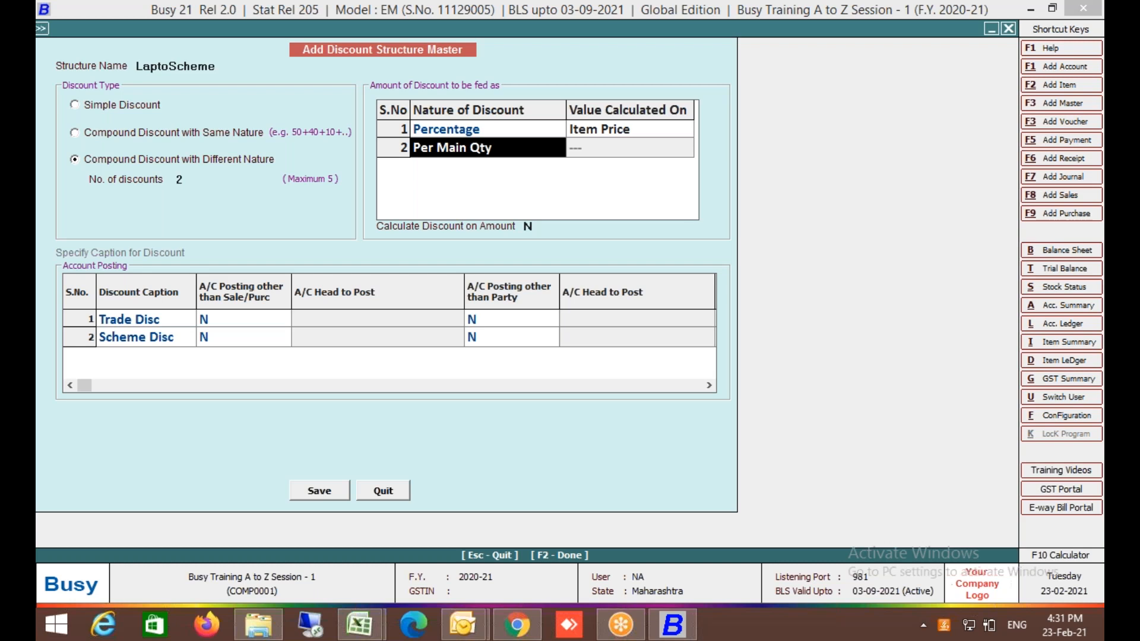
{"action": "left_click", "coordinate": [317, 491]}
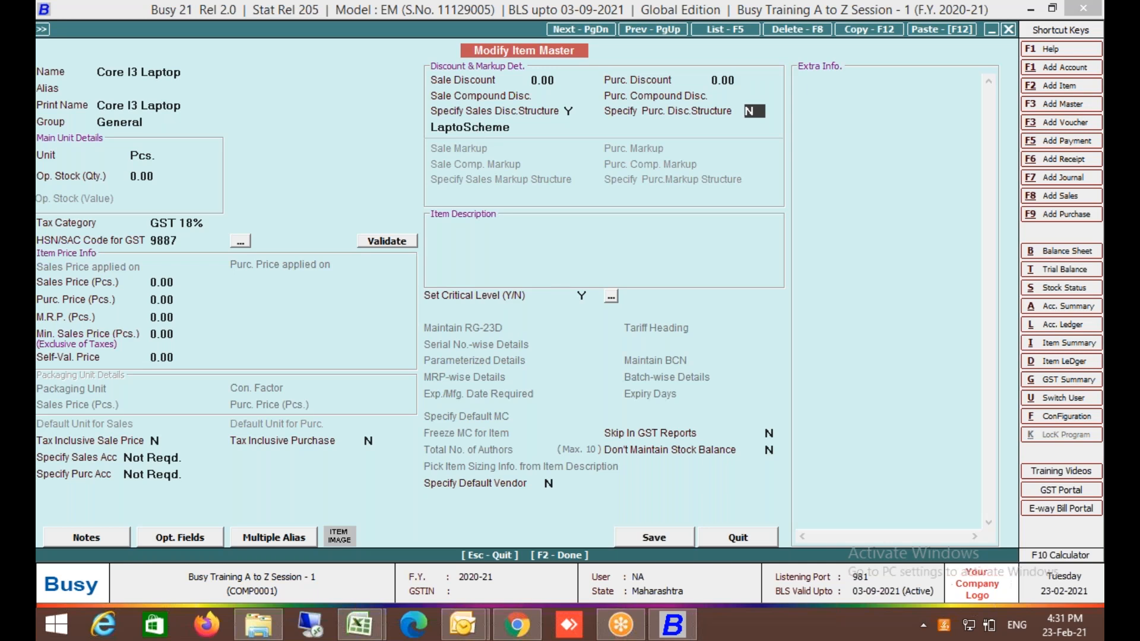
Rename the LaptoScheme discount structure to Laptop Scheme and save it.
{"action": "left_click", "coordinate": [478, 128]}
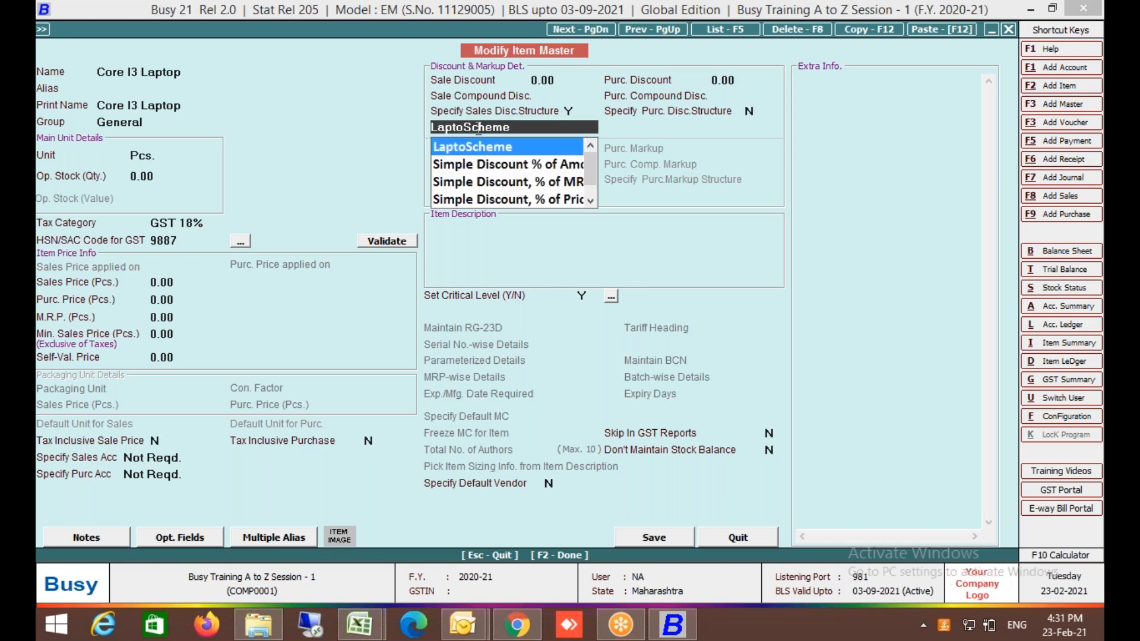
{"action": "key", "text": "alt+m"}
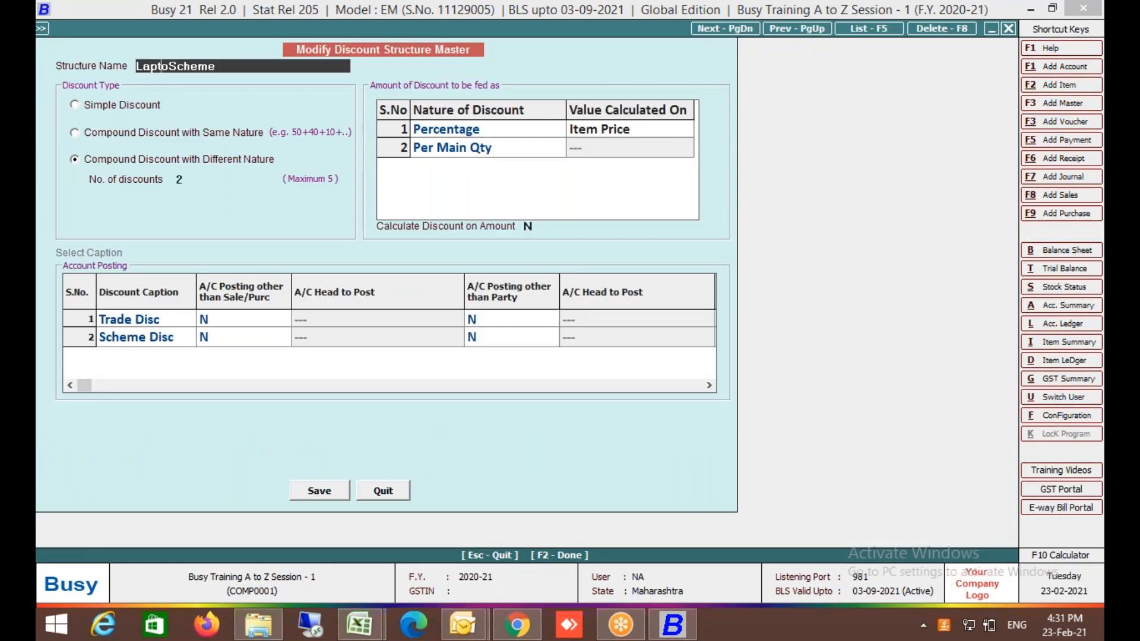
{"action": "type", "text": "p"}
{"action": "key", "text": "F2"}
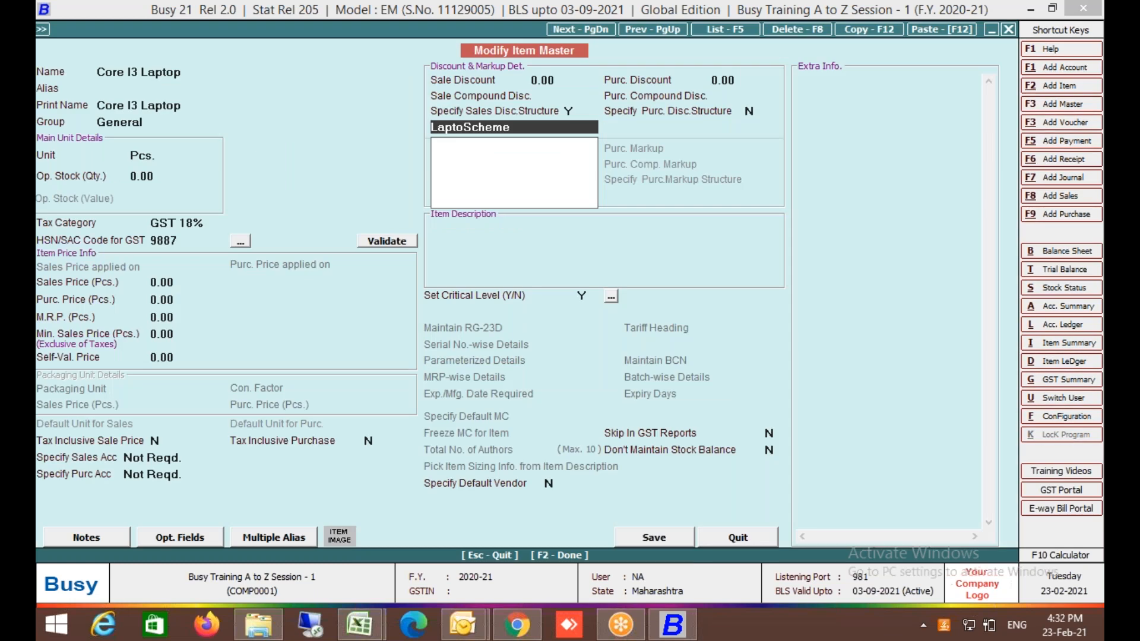
Assign Laptop Scheme to Core I3 Laptop, save the item master, and exit the modified sales voucher.
{"action": "type", "text": "lp"}
{"action": "key", "text": "Return"}
{"action": "key", "text": "F2"}
{"action": "key", "text": "Return"}
{"action": "key", "text": "F2"}
{"action": "key", "text": "Return"}
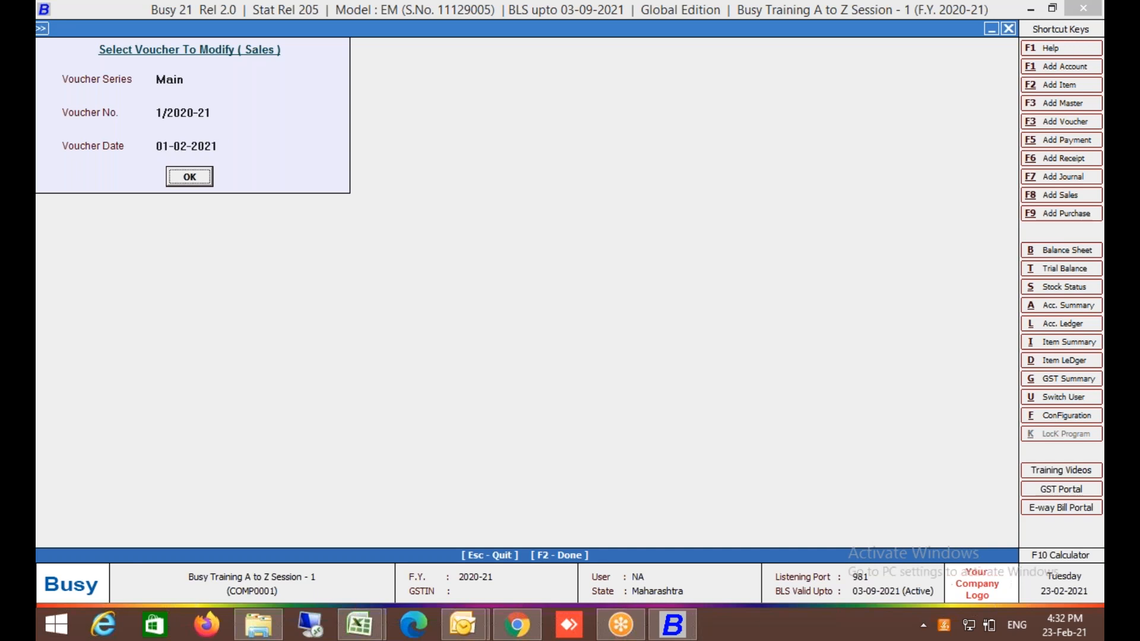
{"action": "key", "text": "Return"}
{"action": "left_click", "coordinate": [347, 164]}
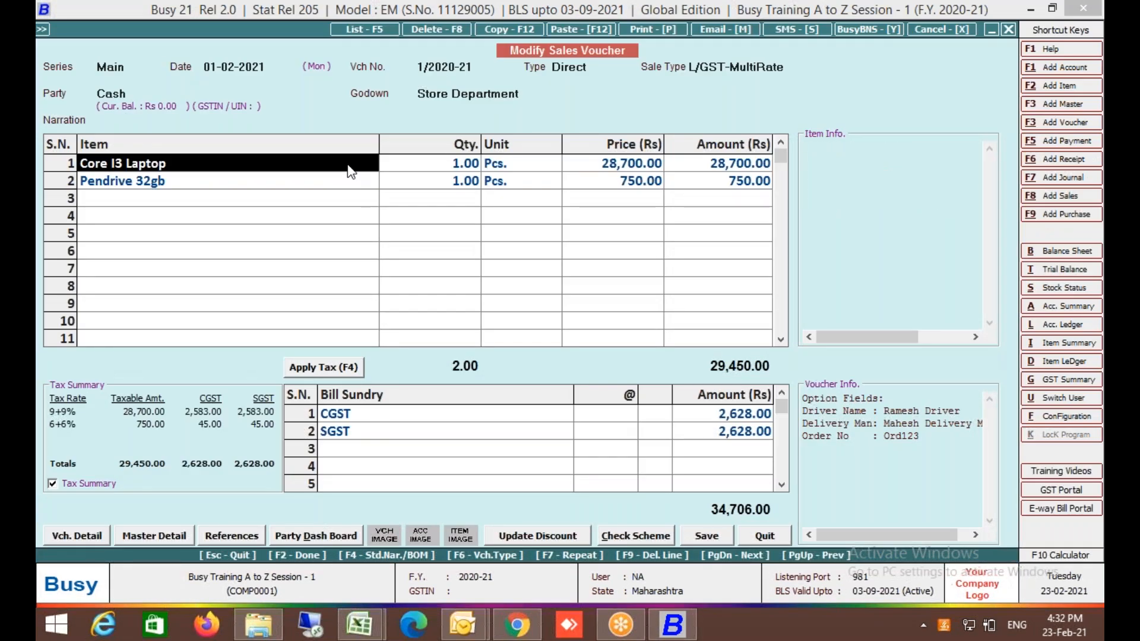
{"action": "key", "text": "Return"}
{"action": "key", "text": "Return"}
{"action": "key", "text": "Return"}
{"action": "key", "text": "Return"}
{"action": "key", "text": "Return"}
{"action": "key", "text": "Return"}
{"action": "key", "text": "Return"}
{"action": "key", "text": "Return"}
{"action": "key", "text": "Return"}
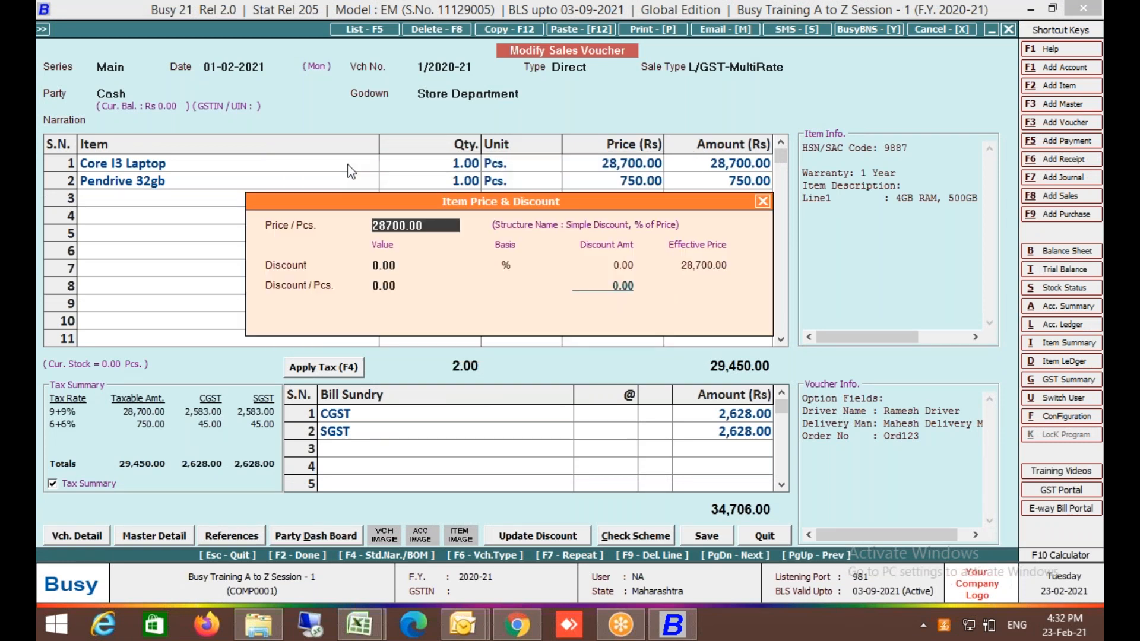
{"action": "key", "text": "Return"}
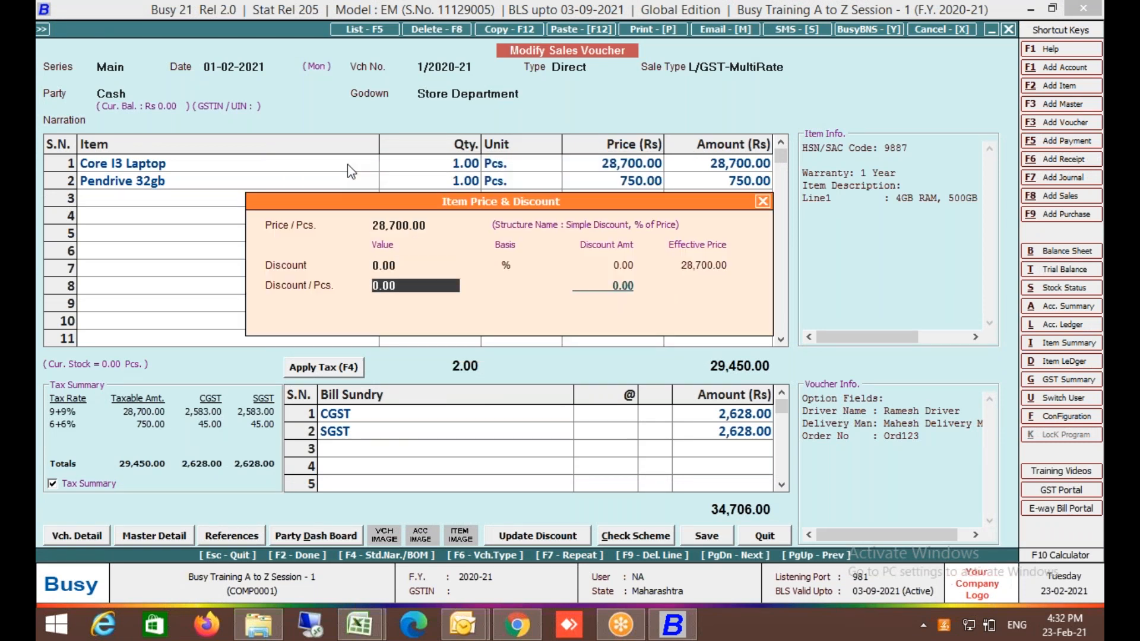
{"action": "key", "text": "Return"}
{"action": "key", "text": "Left"}
{"action": "key", "text": "Escape"}
{"action": "key", "text": "Escape"}
{"action": "key", "text": "Escape"}
{"action": "key", "text": "Escape"}
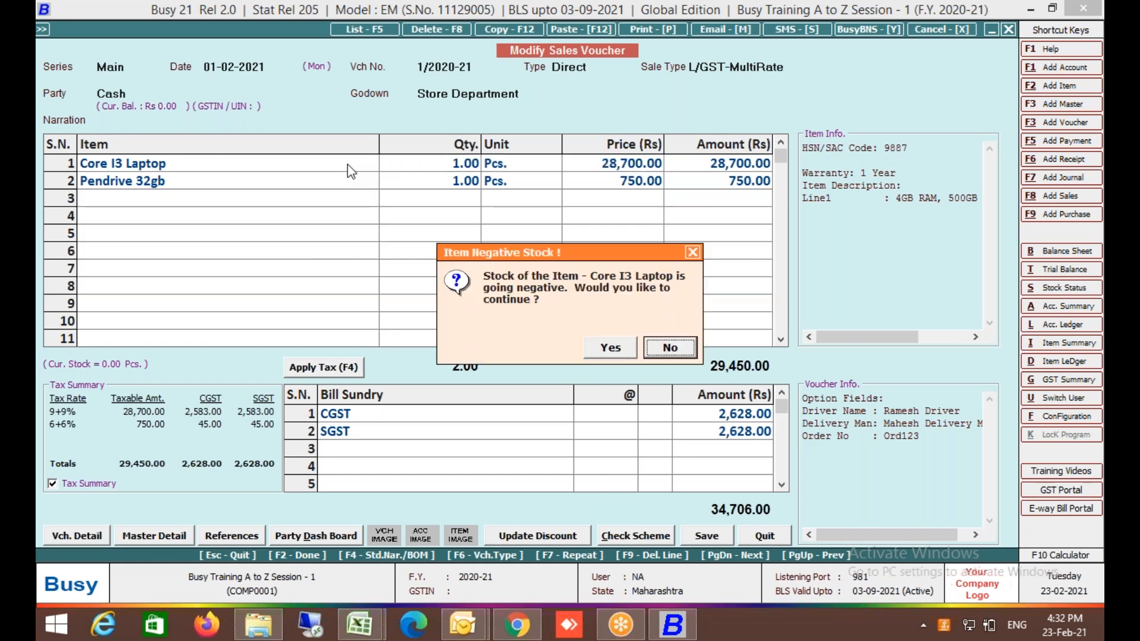
{"action": "key", "text": "Left"}
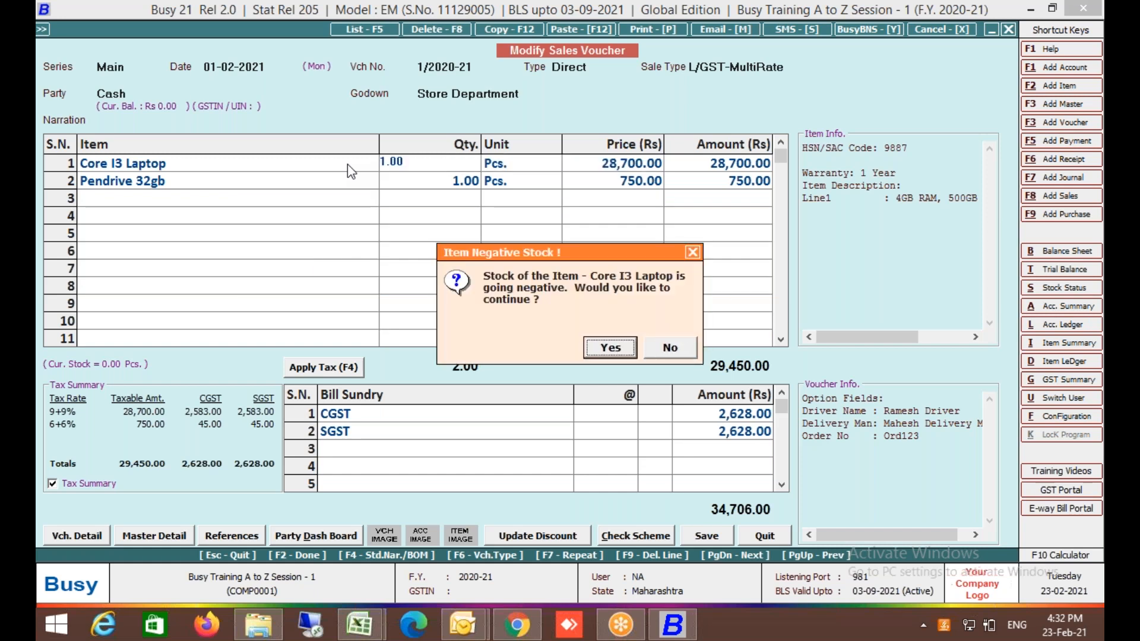
{"action": "key", "text": "Return"}
{"action": "key", "text": "Return"}
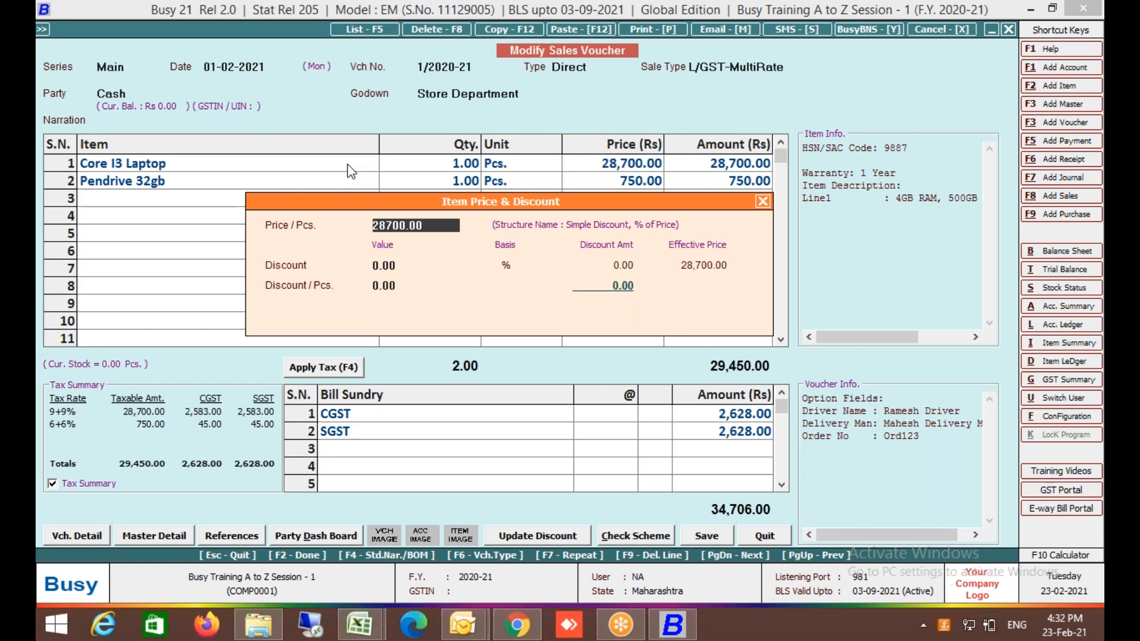
{"action": "key", "text": "Escape"}
{"action": "key", "text": "Escape"}
{"action": "key", "text": "Return"}
{"action": "key", "text": "Return"}
{"action": "key", "text": "Return"}
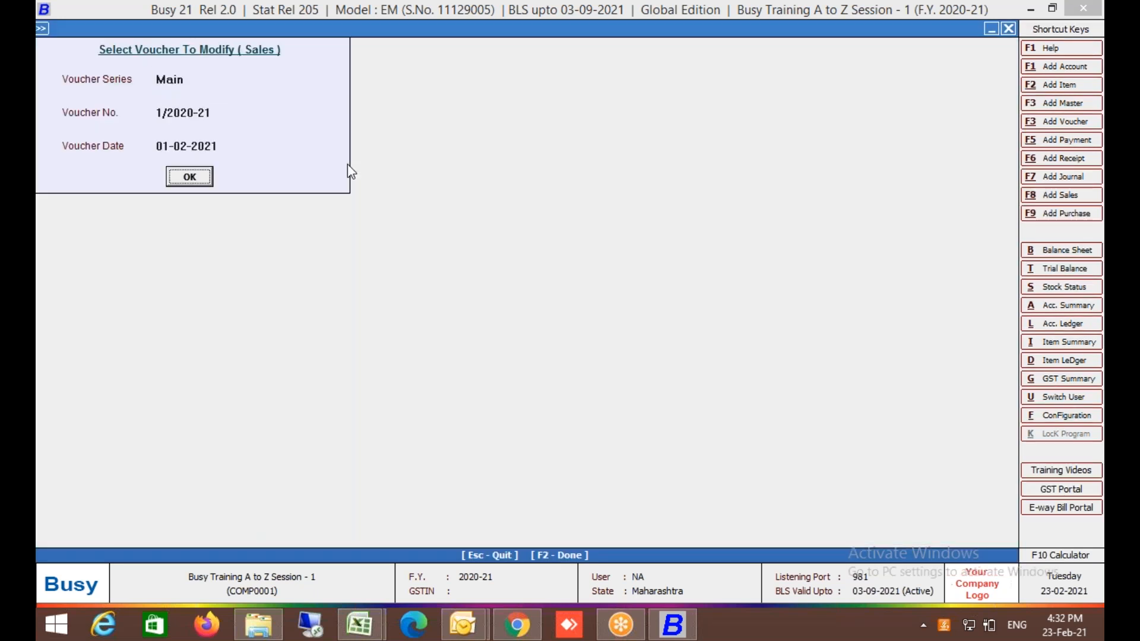
Start a new sales voucher with Cash as the party.
{"action": "key", "text": "Escape"}
{"action": "key", "text": "Up"}
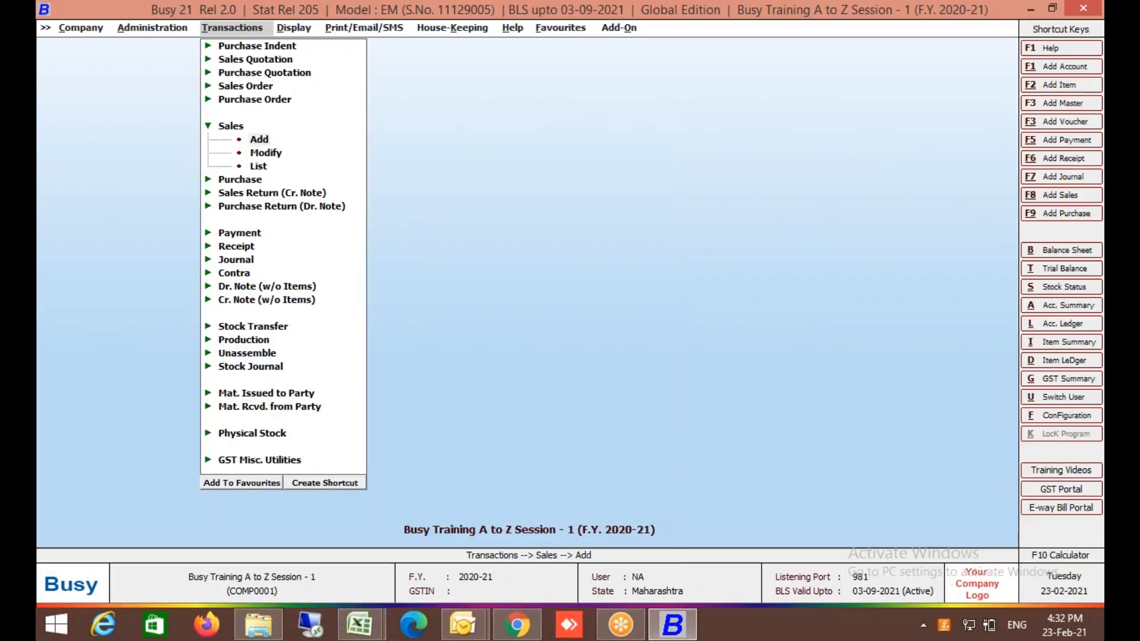
{"action": "key", "text": "Return"}
{"action": "key", "text": "Return"}
{"action": "key", "text": "Return"}
{"action": "key", "text": "Return"}
{"action": "key", "text": "Return"}
{"action": "key", "text": "Return"}
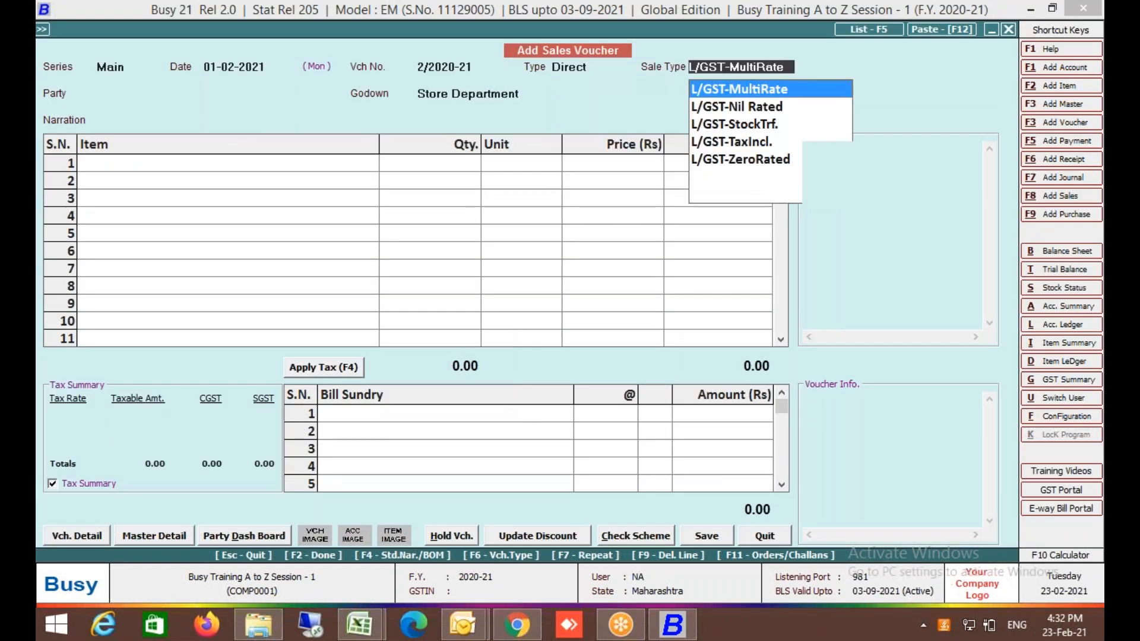
{"action": "key", "text": "Down"}
{"action": "key", "text": "Return"}
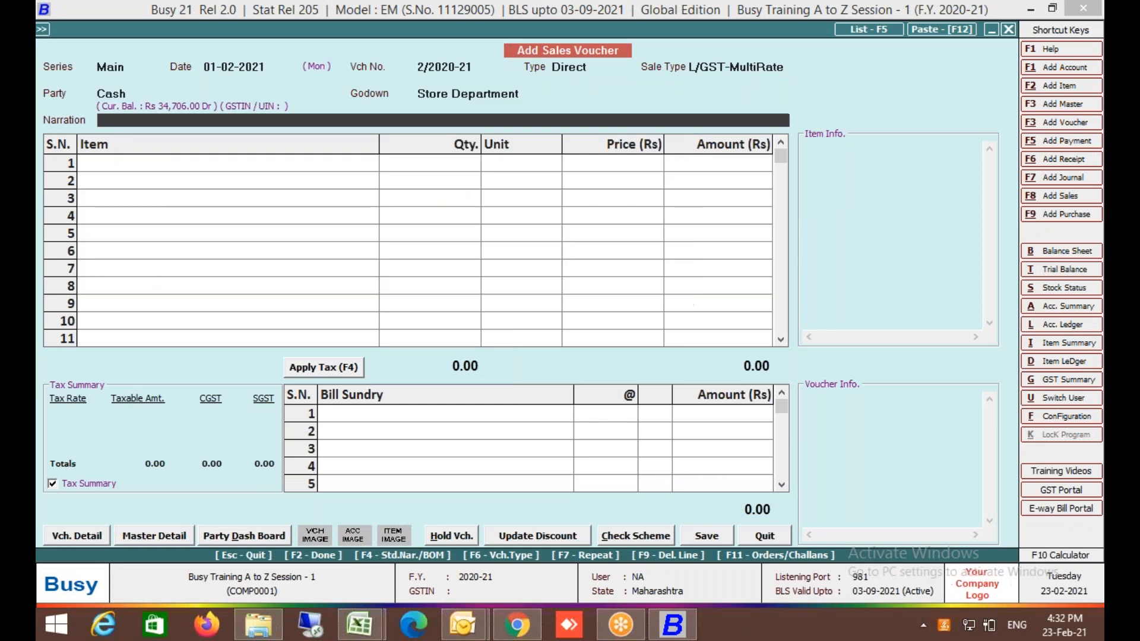
{"action": "key", "text": "Return"}
{"action": "key", "text": "Return"}
{"action": "key", "text": "Return"}
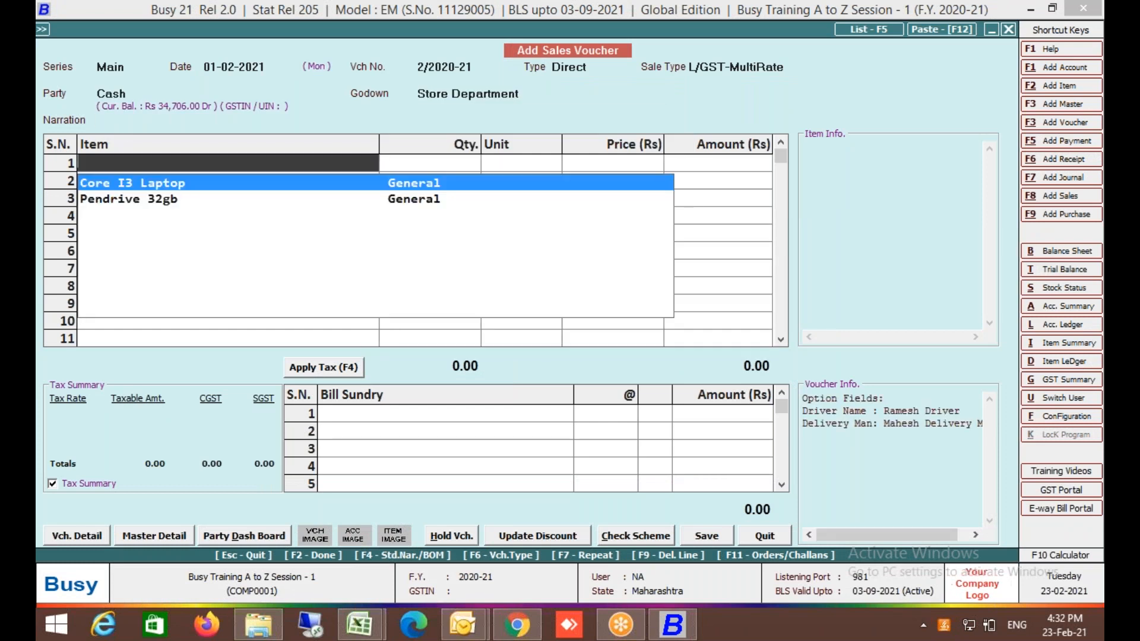
Add Core I3 Laptop on the first line with quantity 1, allowing negative stock.
{"action": "key", "text": "Return"}
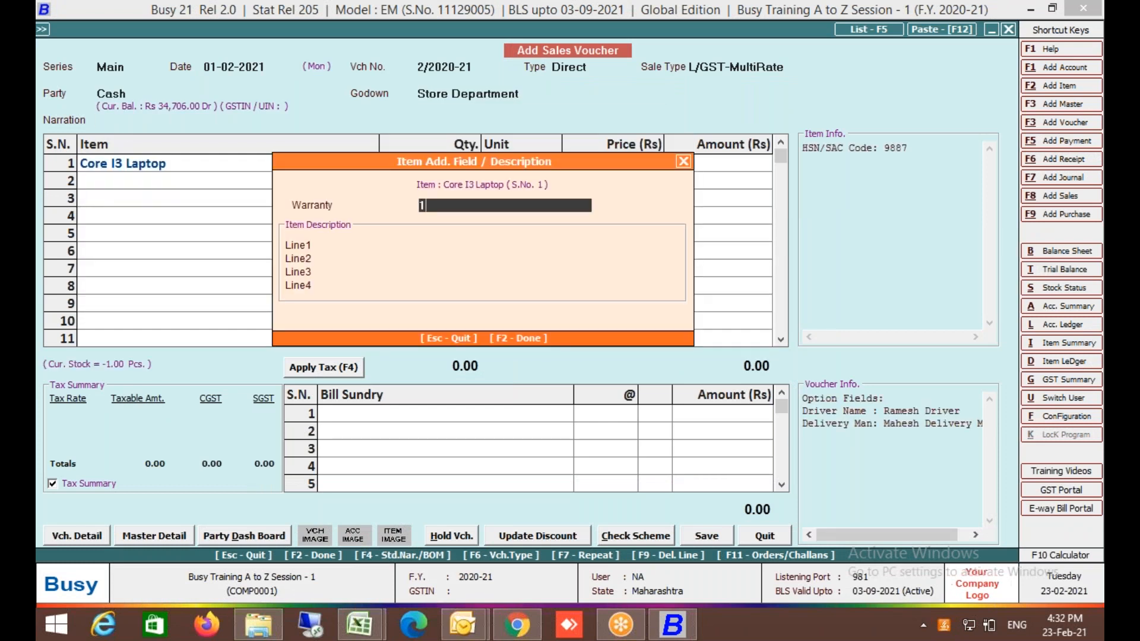
{"action": "key", "text": "F2"}
{"action": "type", "text": "1"}
{"action": "key", "text": "Return"}
{"action": "key", "text": "Return"}
{"action": "key", "text": "Return"}
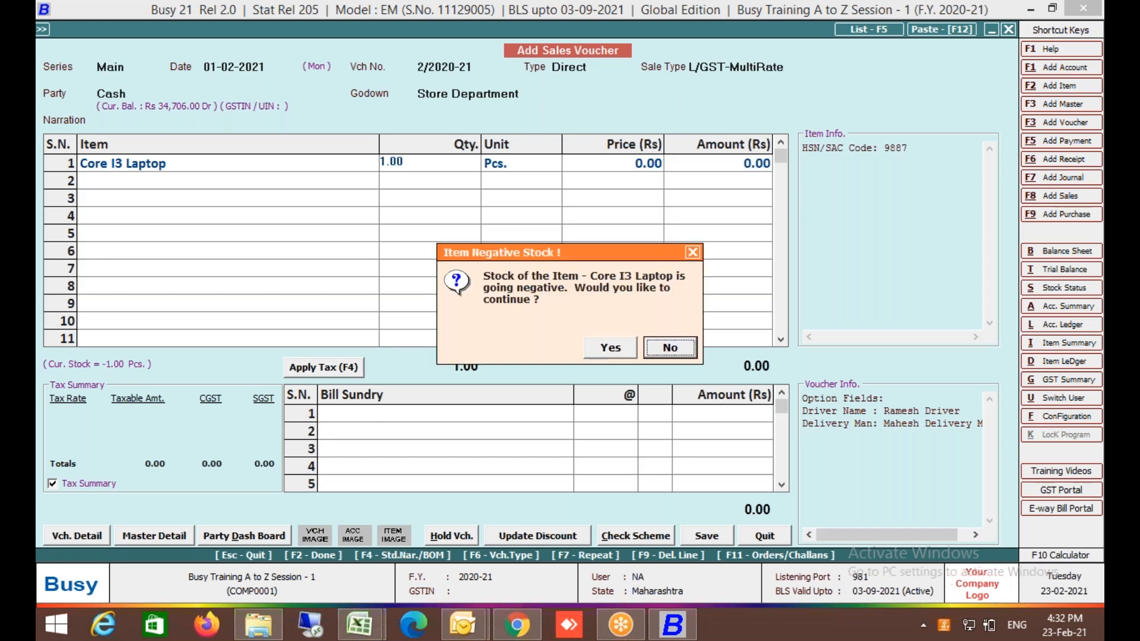
{"action": "key", "text": "Left"}
{"action": "key", "text": "Return"}
{"action": "key", "text": "Return"}
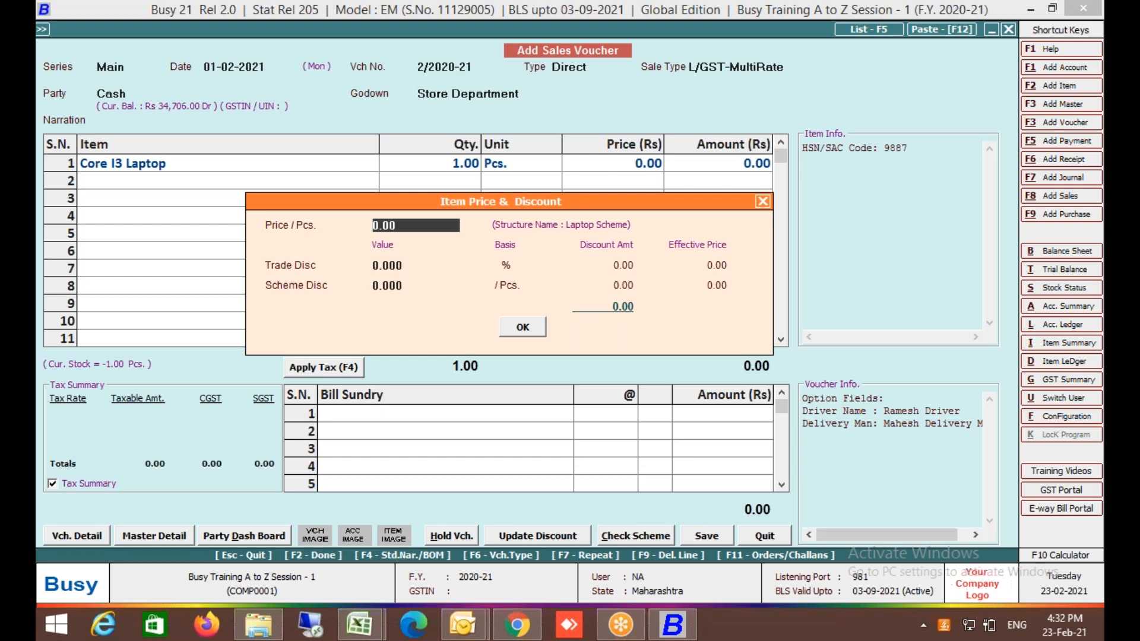
Price the laptop at 27,000 with a 5% Trade Disc and 500 Scheme Disc.
{"action": "type", "text": "27,0"}
{"action": "type", "text": "000"}
{"action": "key", "text": "Return"}
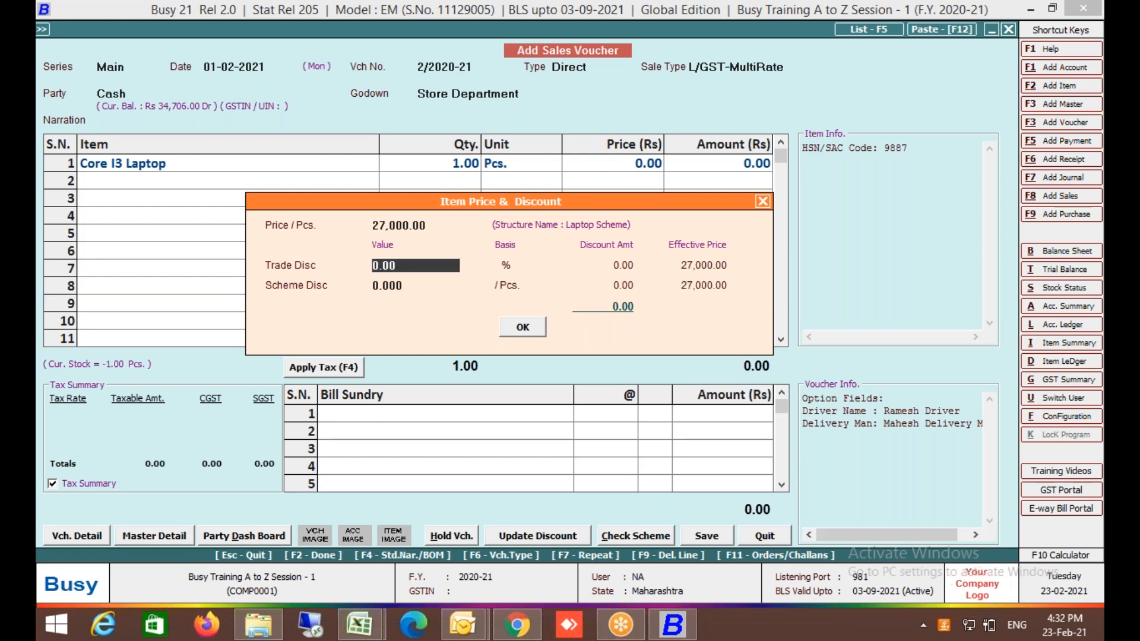
{"action": "type", "text": "5"}
{"action": "key", "text": "Return"}
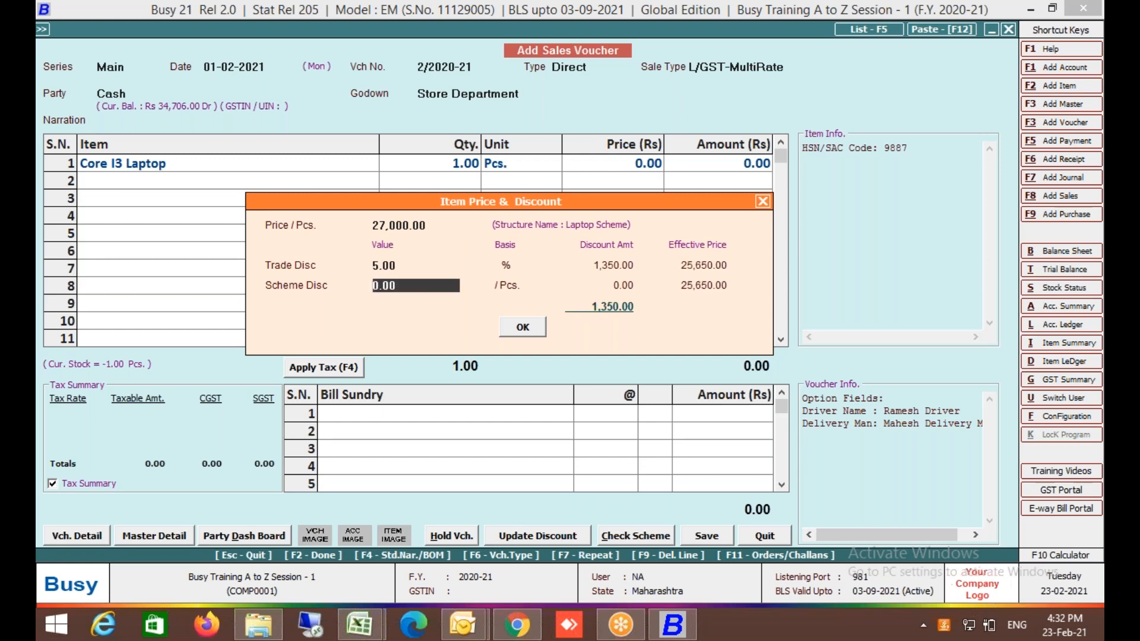
{"action": "type", "text": "500"}
Verify on the F10 calculator that 27000*.95-500 gives the 25,150 net price, and confirm.
{"action": "key", "text": "F10"}
{"action": "type", "text": "27000"}
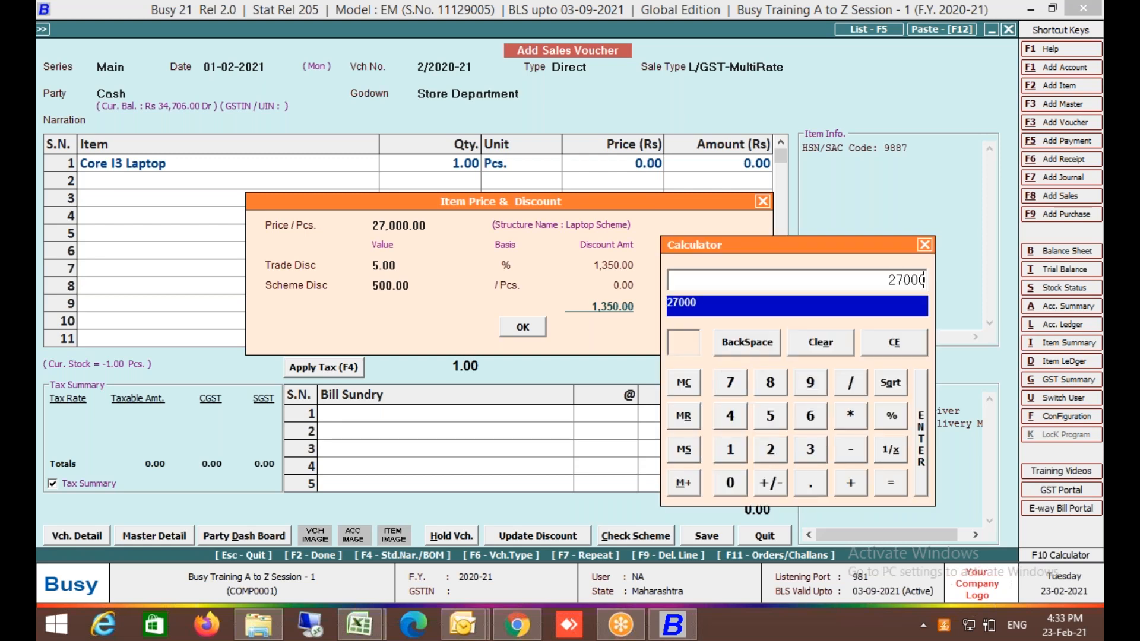
{"action": "type", "text": "*.95"}
{"action": "key", "text": "Return"}
{"action": "type", "text": "-500"}
{"action": "key", "text": "Return"}
{"action": "key", "text": "Escape"}
{"action": "key", "text": "Escape"}
{"action": "key", "text": "Return"}
{"action": "key", "text": "Return"}
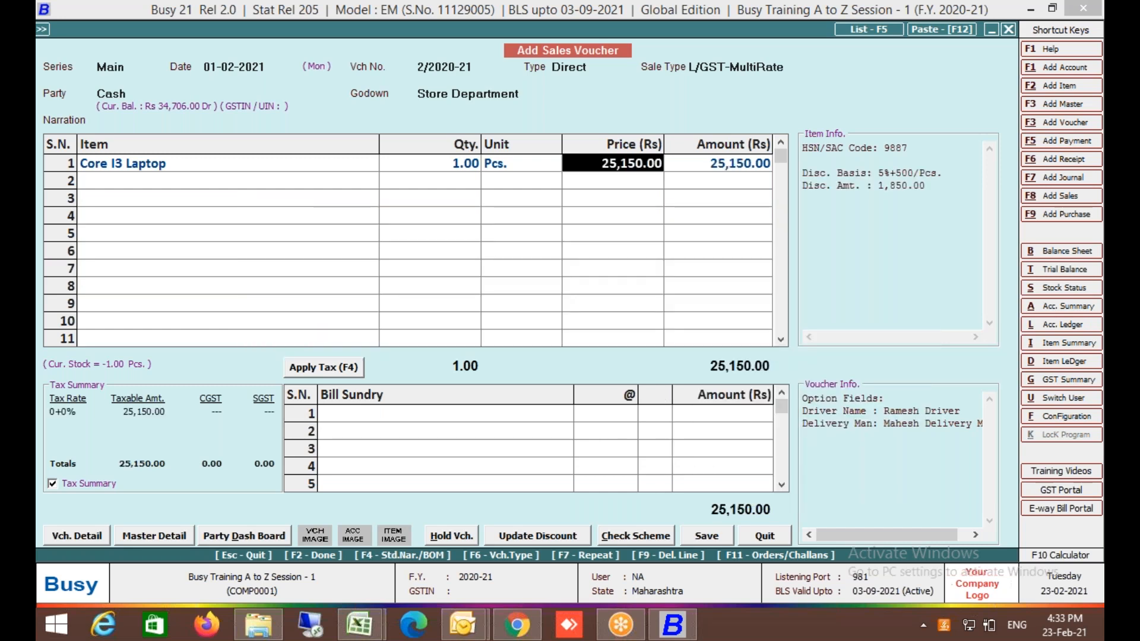
Move to the second line and select Pendrive 32gb.
{"action": "key", "text": "Return"}
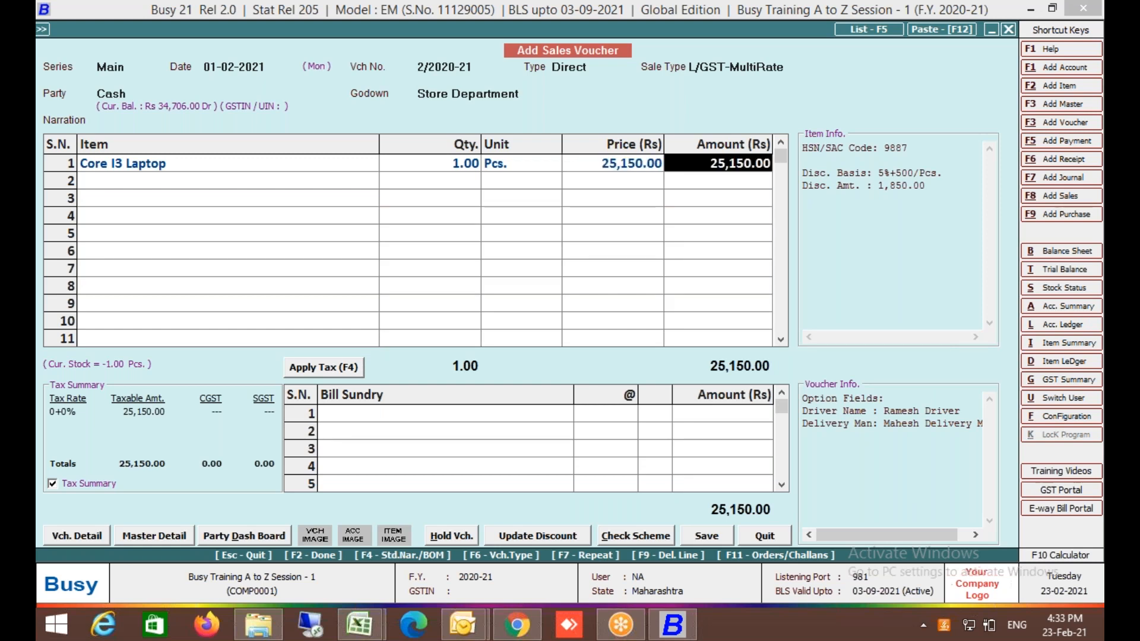
{"action": "key", "text": "Return"}
{"action": "key", "text": "Down"}
Add Pendrive 32gb on line 2 with quantity 1, allowing negative stock.
{"action": "key", "text": "Return"}
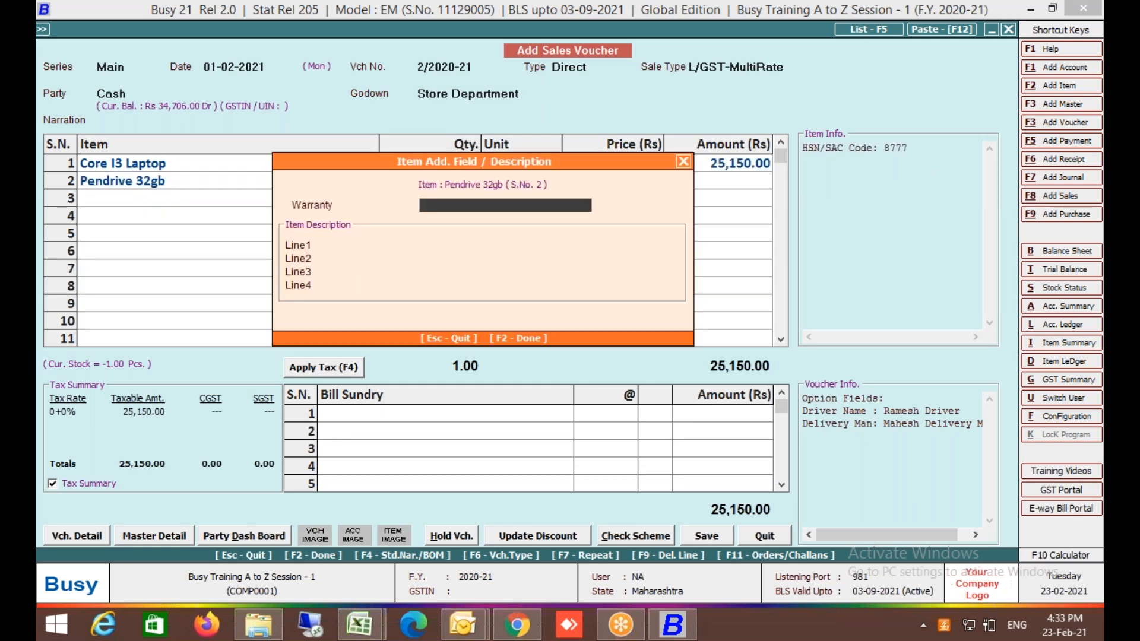
{"action": "key", "text": "F2"}
{"action": "type", "text": "1"}
{"action": "key", "text": "Return"}
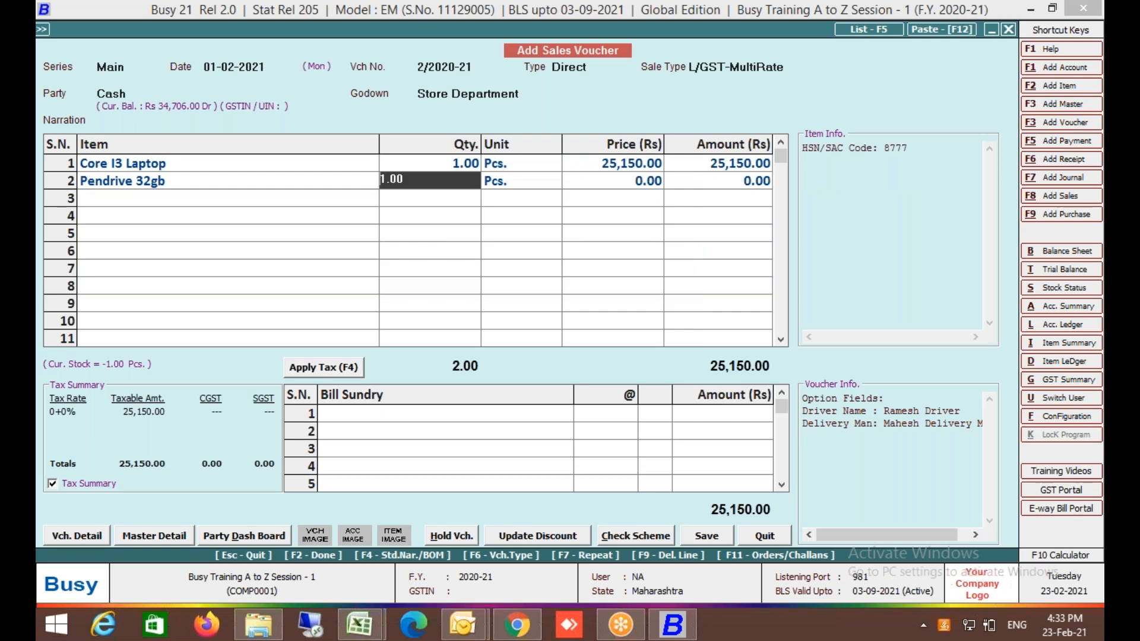
{"action": "key", "text": "Return"}
{"action": "key", "text": "Return"}
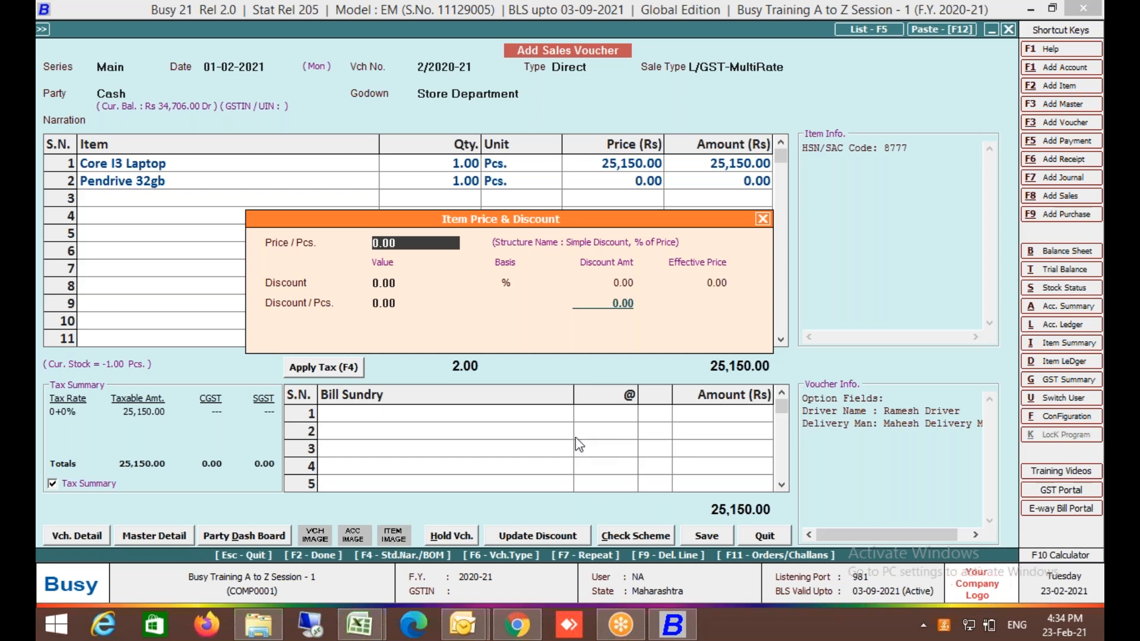
Close the pendrive's price details at 0.00 and answer No to quitting the voucher.
{"action": "left_click", "coordinate": [765, 219]}
{"action": "key", "text": "Escape"}
{"action": "key", "text": "Escape"}
{"action": "key", "text": "Left"}
{"action": "key", "text": "Right"}
{"action": "key", "text": "Return"}
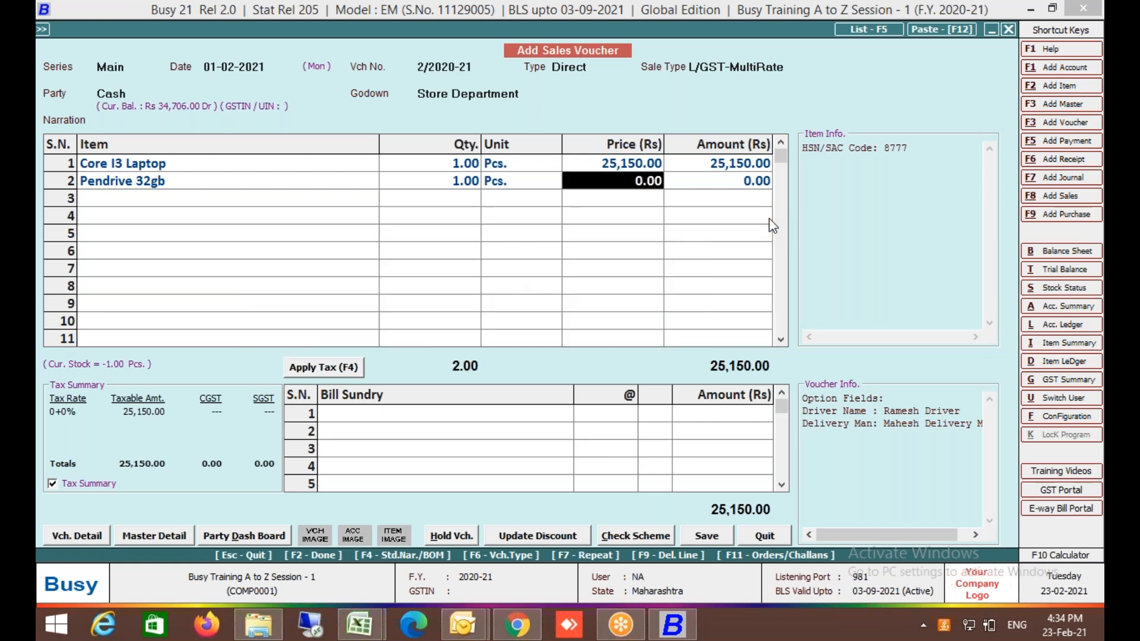
{"action": "left_click", "coordinate": [103, 537]}
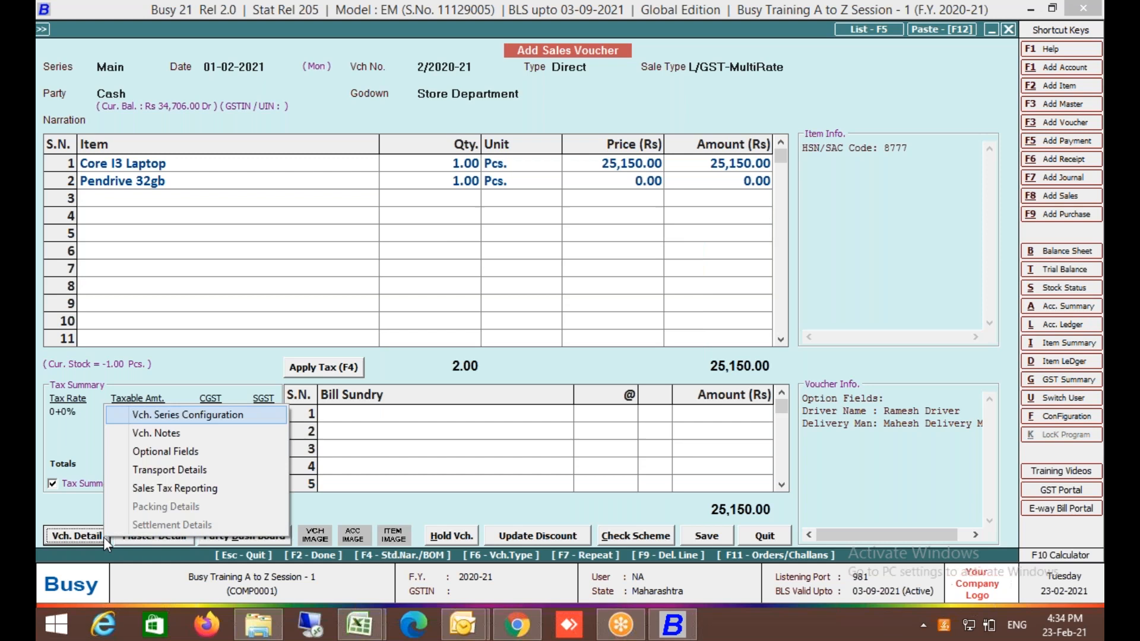
Go to Vch. Series Configuration, choose Sales > Main, and open its Voucher Configuration.
{"action": "key", "text": "Return"}
{"action": "left_click", "coordinate": [440, 219]}
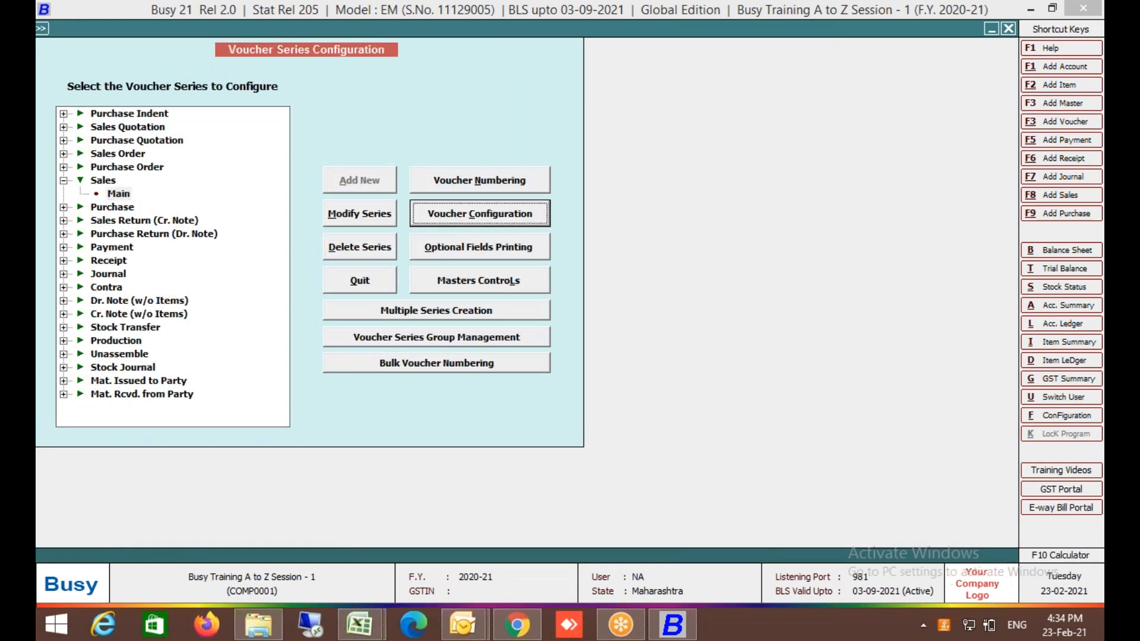
{"action": "key", "text": "Return"}
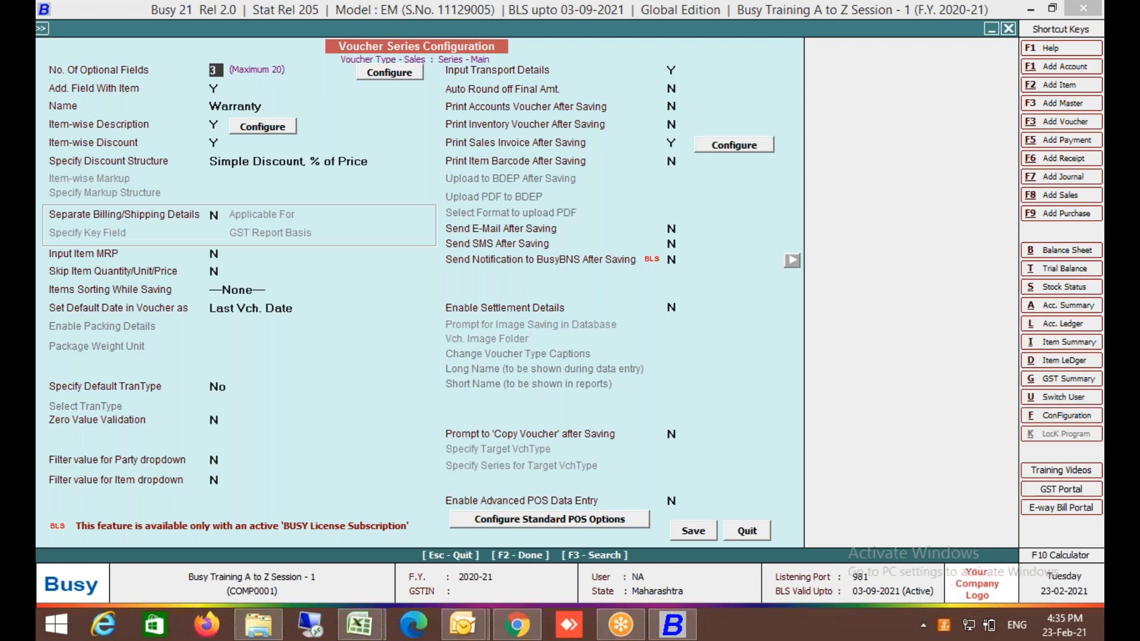
Set the Inventory feature's Item-wise Markup Type to Simple Markup, save, and return to the series list.
{"action": "key", "text": "Escape"}
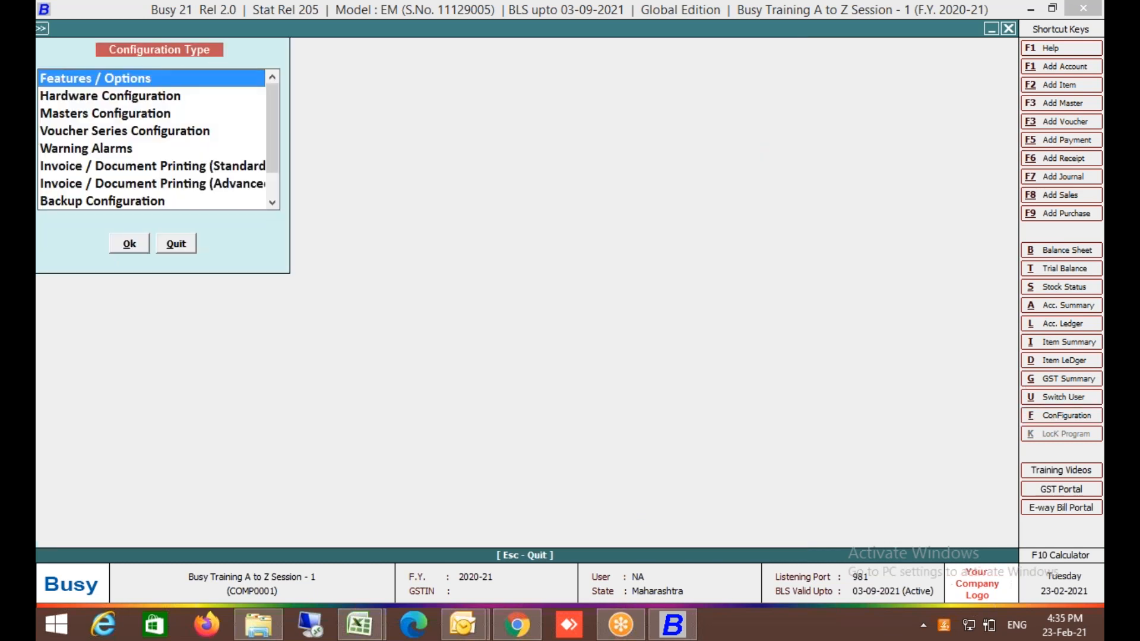
{"action": "key", "text": "Return"}
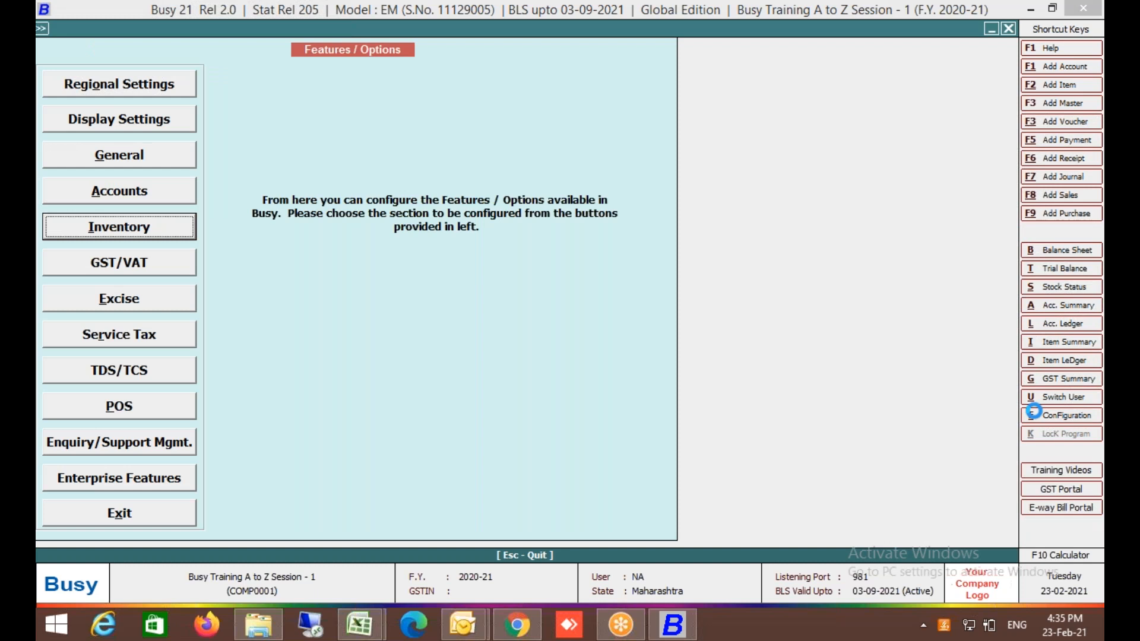
{"action": "key", "text": "Return"}
{"action": "left_click", "coordinate": [610, 478]}
{"action": "key", "text": "Down"}
{"action": "key", "text": "Down"}
{"action": "key", "text": "Up"}
{"action": "key", "text": "Return"}
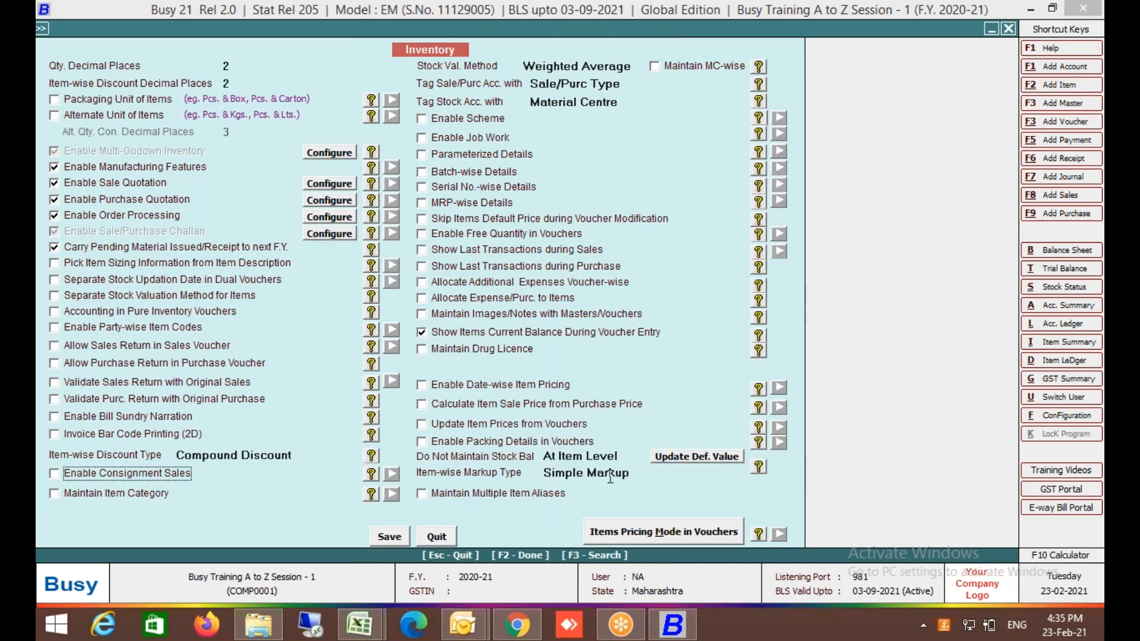
{"action": "left_click", "coordinate": [391, 536]}
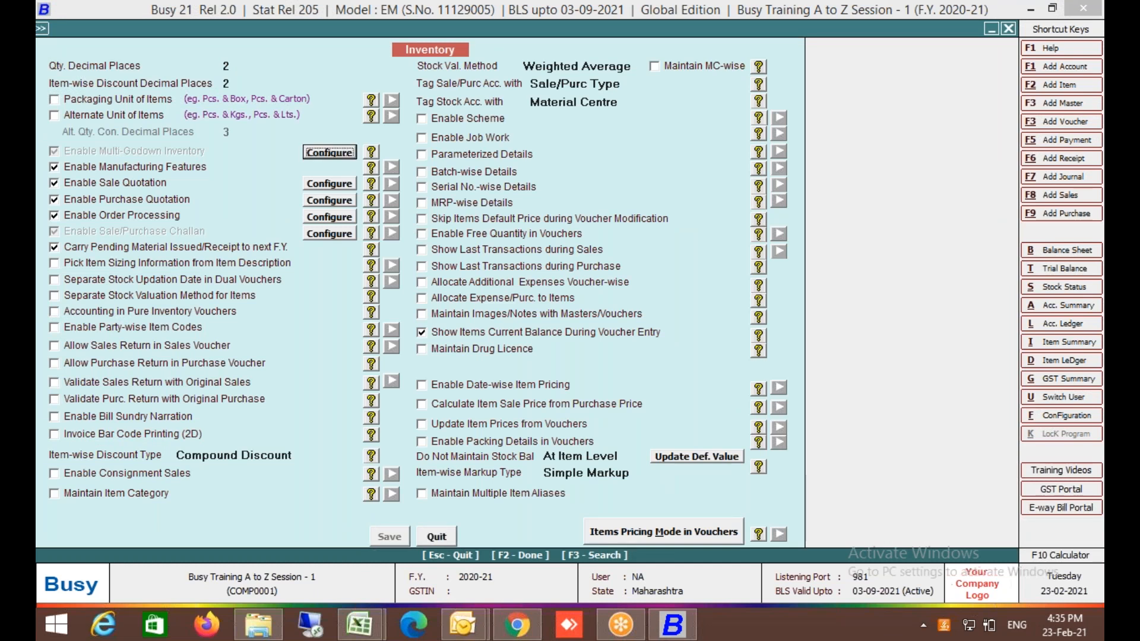
{"action": "key", "text": "Escape"}
{"action": "key", "text": "Escape"}
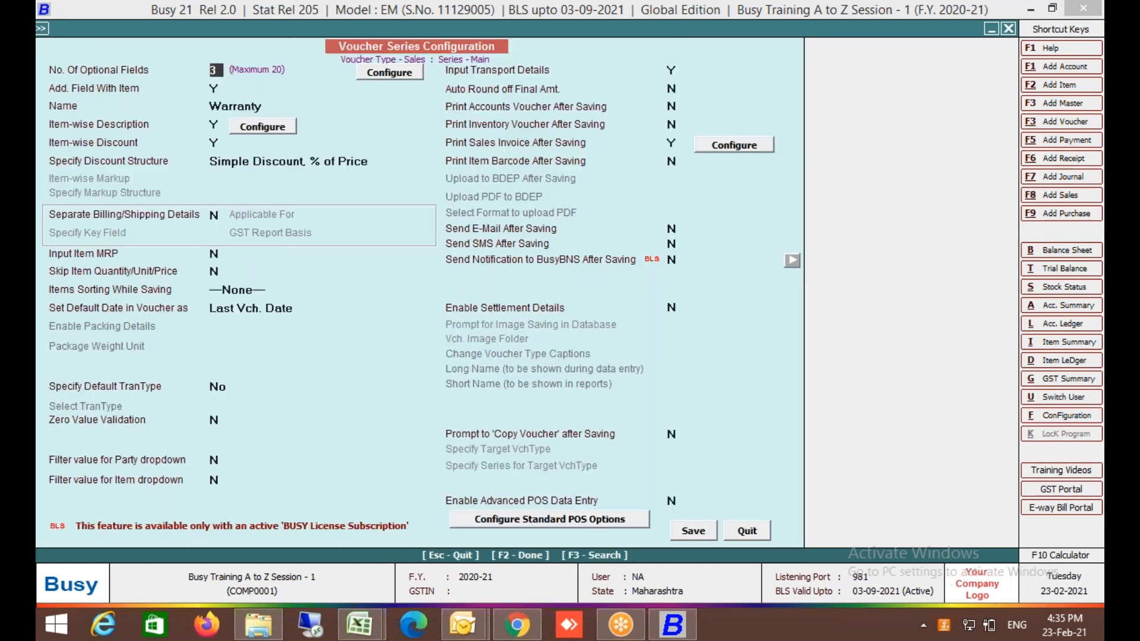
{"action": "key", "text": "Escape"}
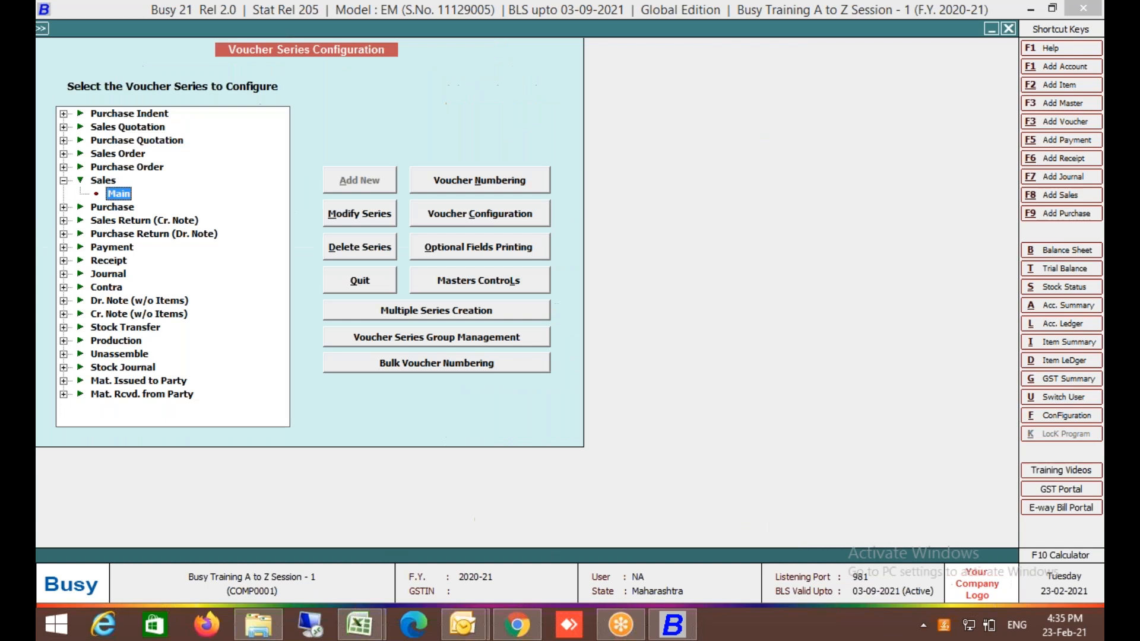
{"action": "key", "text": "Return"}
{"action": "left_click", "coordinate": [224, 178]}
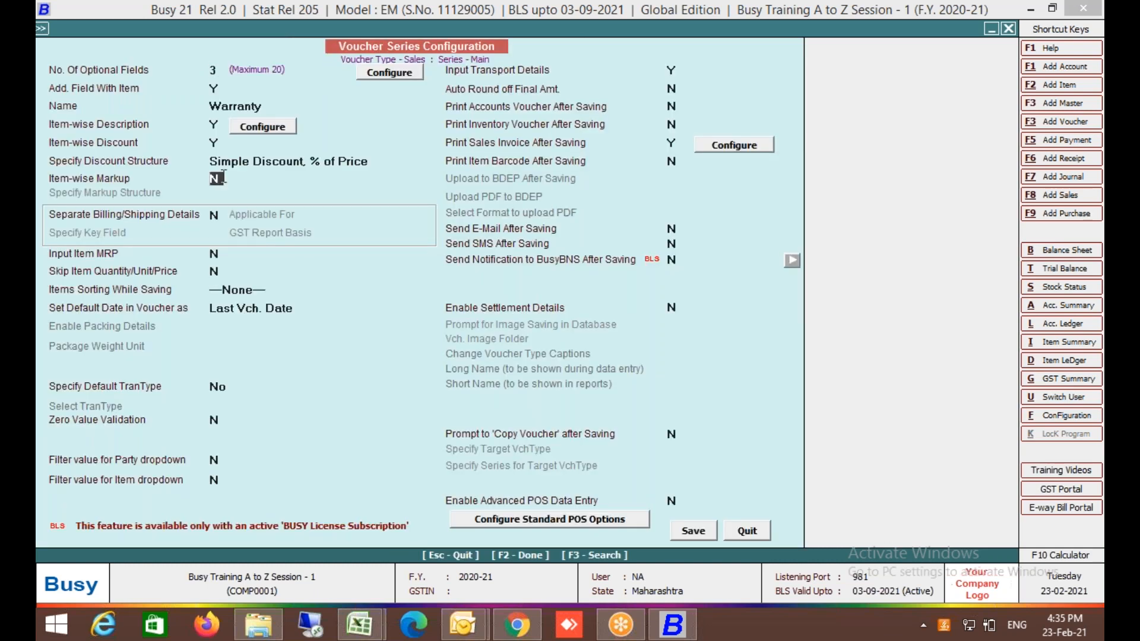
{"action": "type", "text": "Y"}
{"action": "key", "text": "Return"}
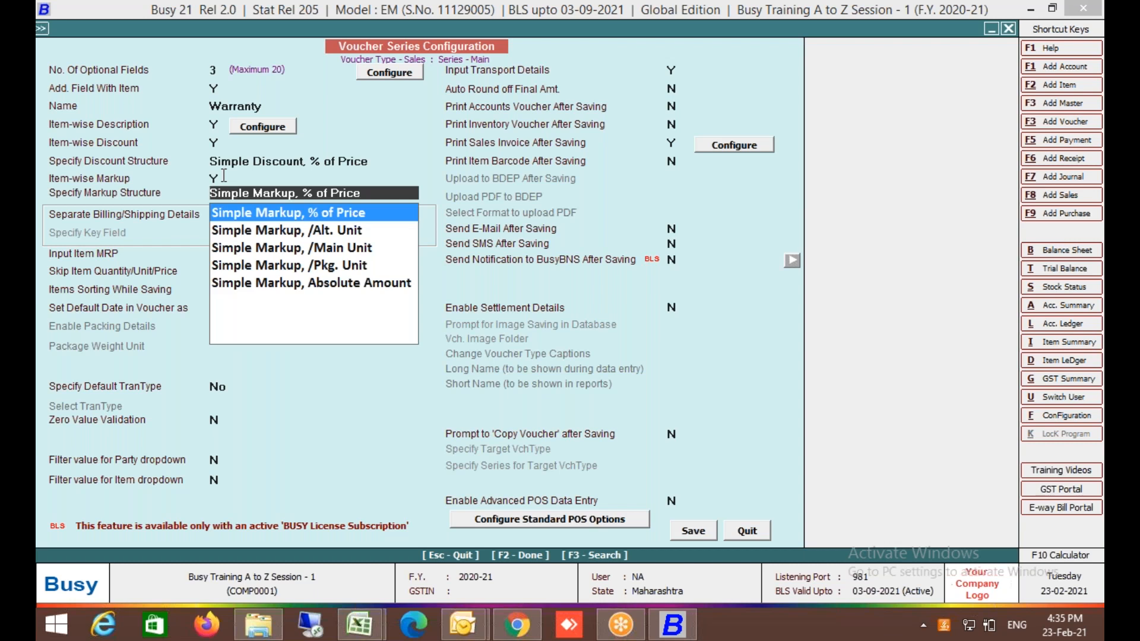
{"action": "key", "text": "Down"}
{"action": "key", "text": "Down"}
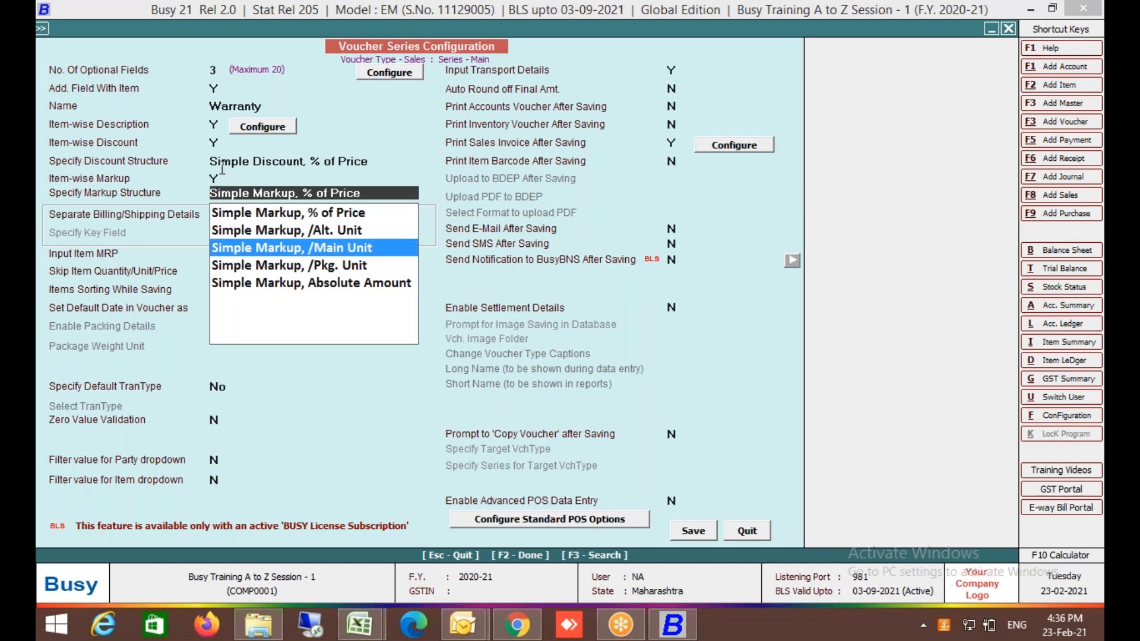
{"action": "key", "text": "Return"}
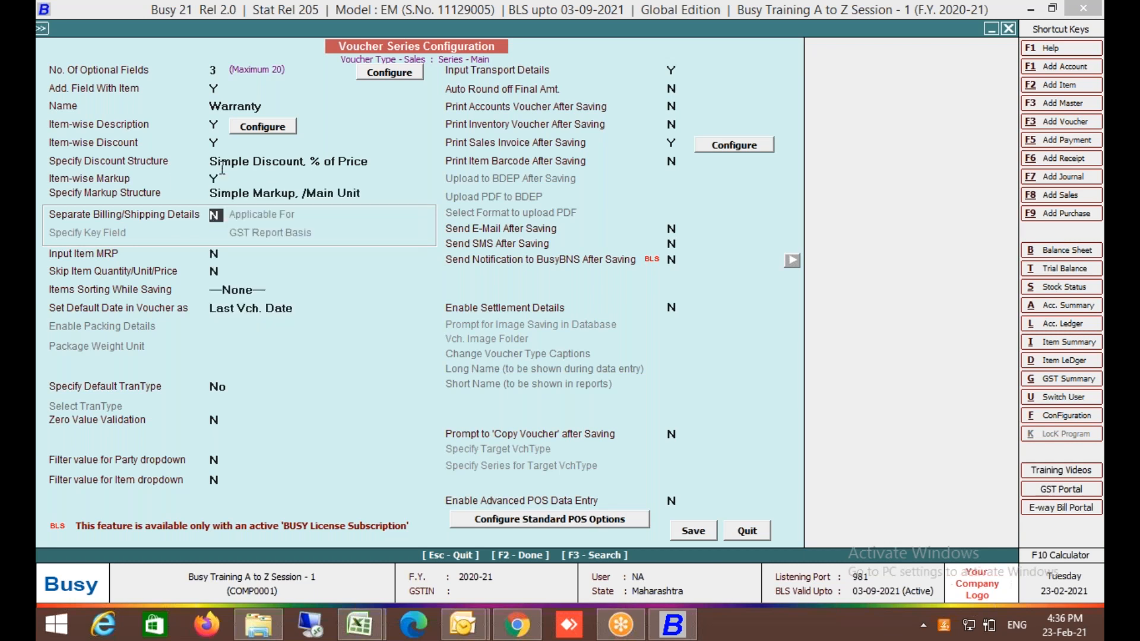
{"action": "key", "text": "F2"}
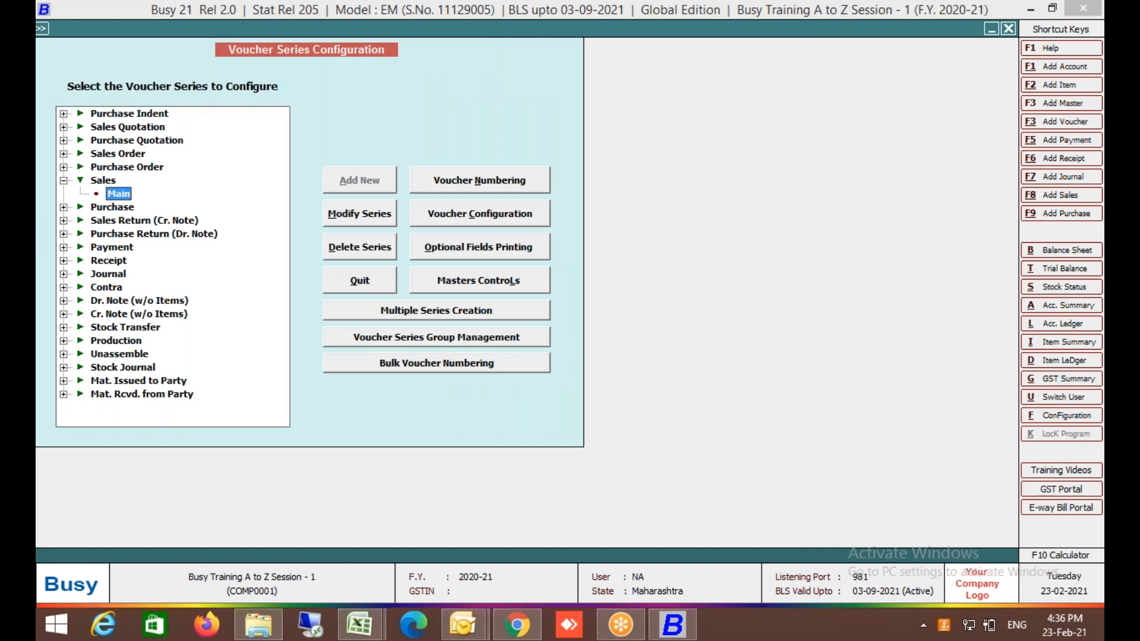
Open the Voucher Configuration for the Sales Main series.
{"action": "left_click", "coordinate": [444, 222]}
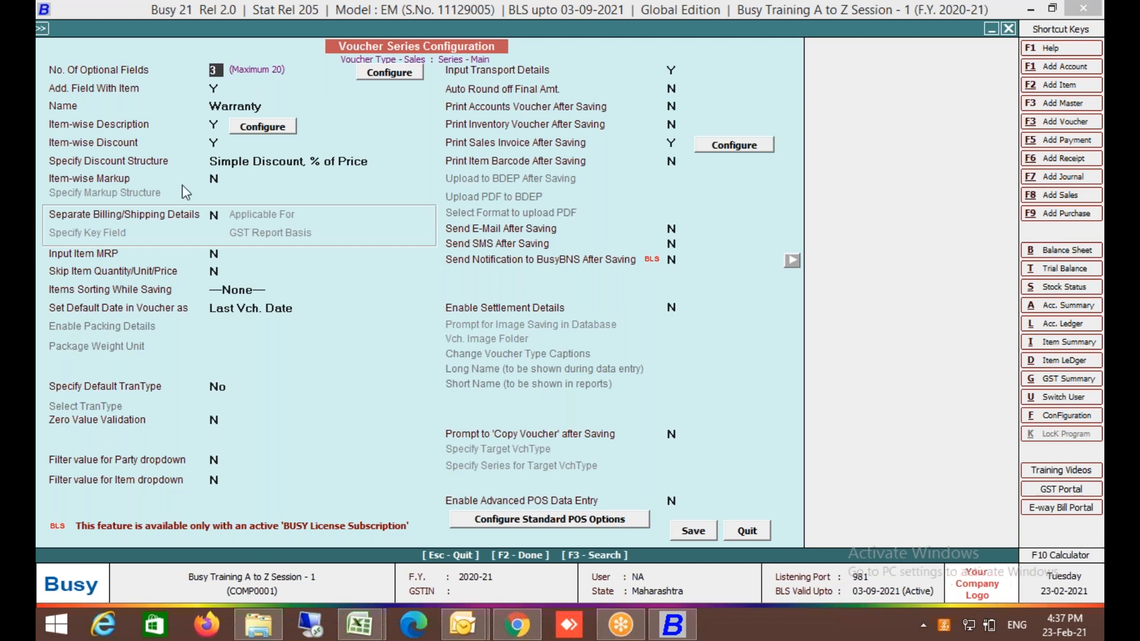
Set Separate Billing/Shipping Details to Y for All Parties, key field Mobile No., GST basis Ask in Voucher, and save.
{"action": "left_click", "coordinate": [190, 219]}
{"action": "type", "text": "Y"}
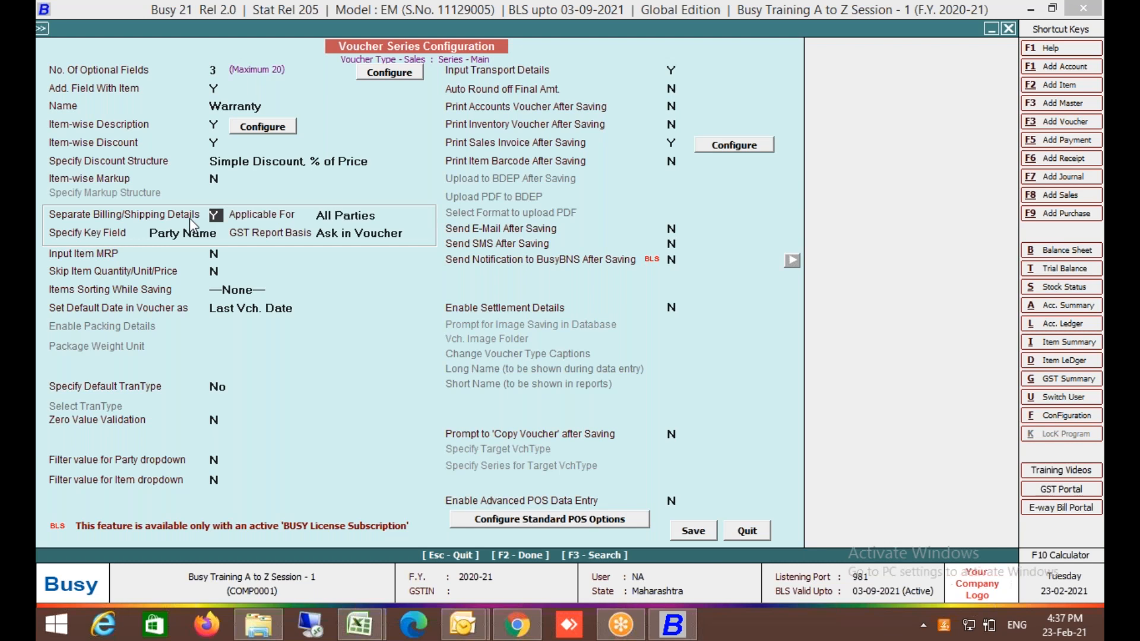
{"action": "key", "text": "Return"}
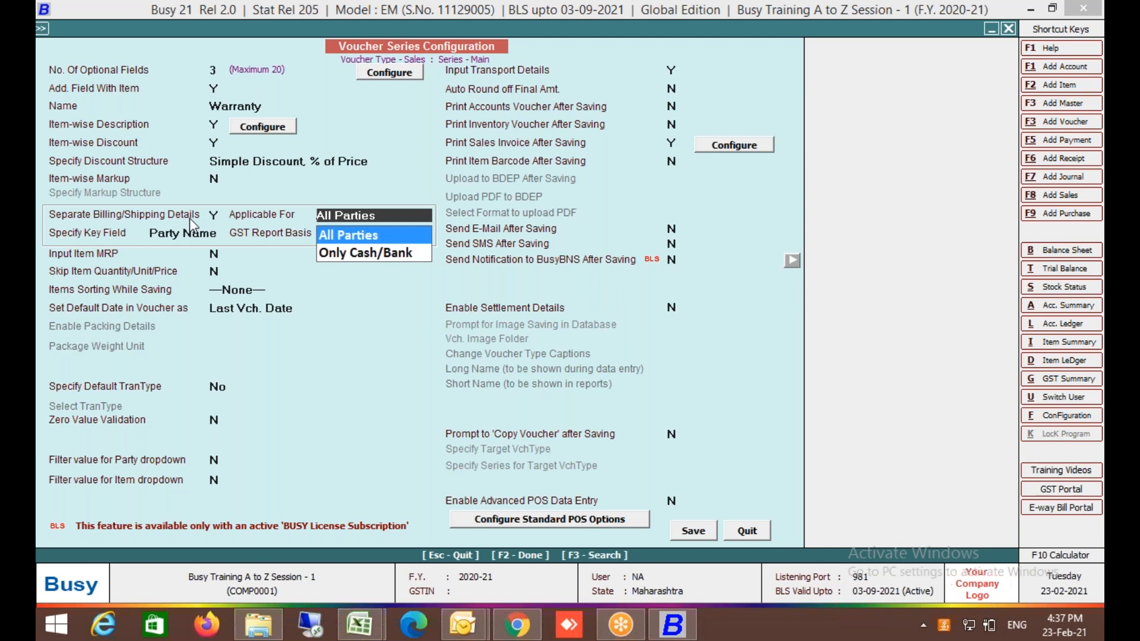
{"action": "key", "text": "Down"}
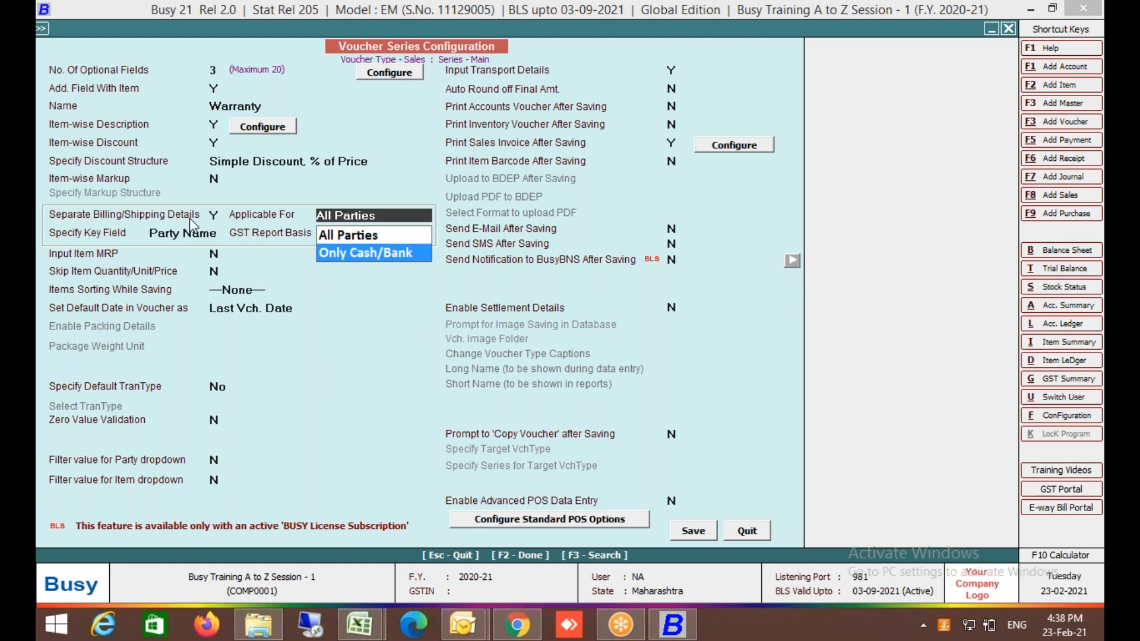
{"action": "key", "text": "Up"}
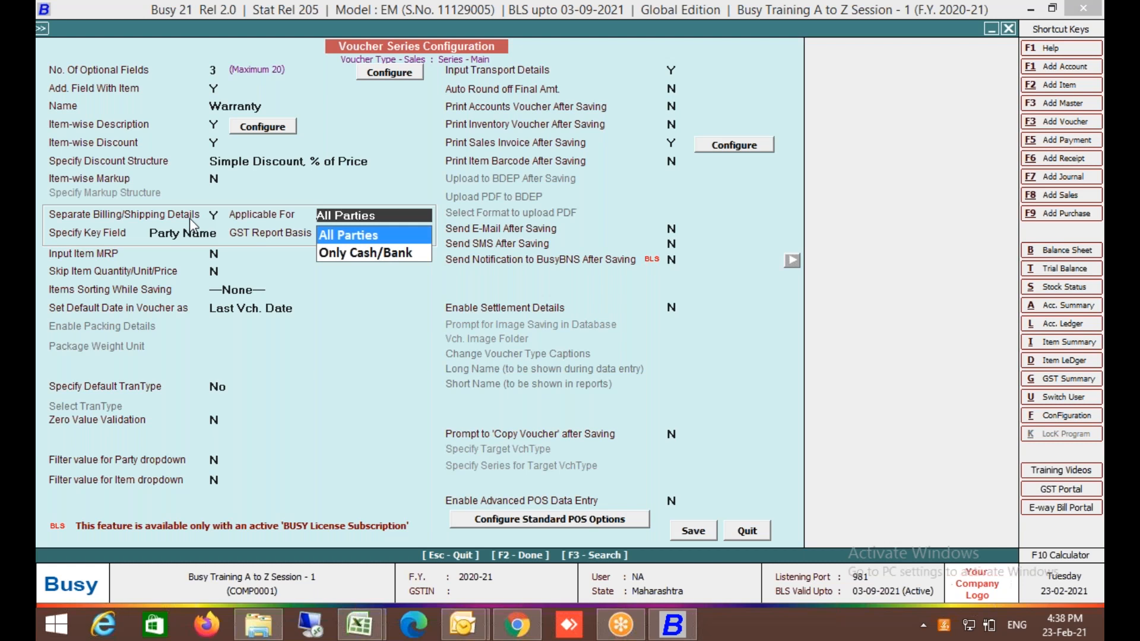
{"action": "key", "text": "Return"}
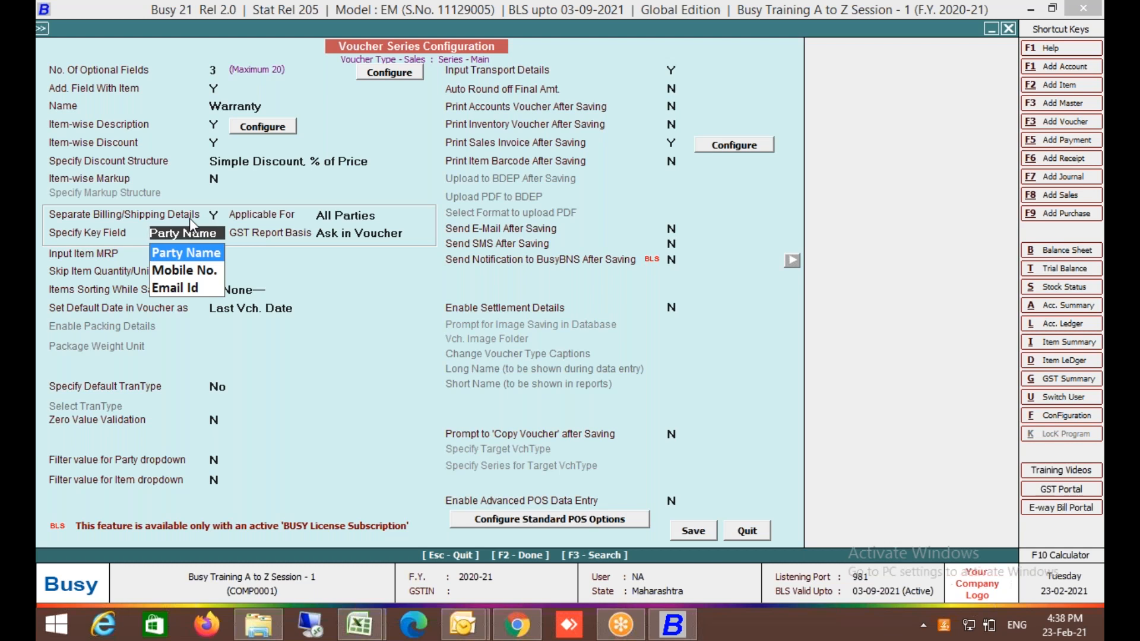
{"action": "key", "text": "Down"}
{"action": "key", "text": "Return"}
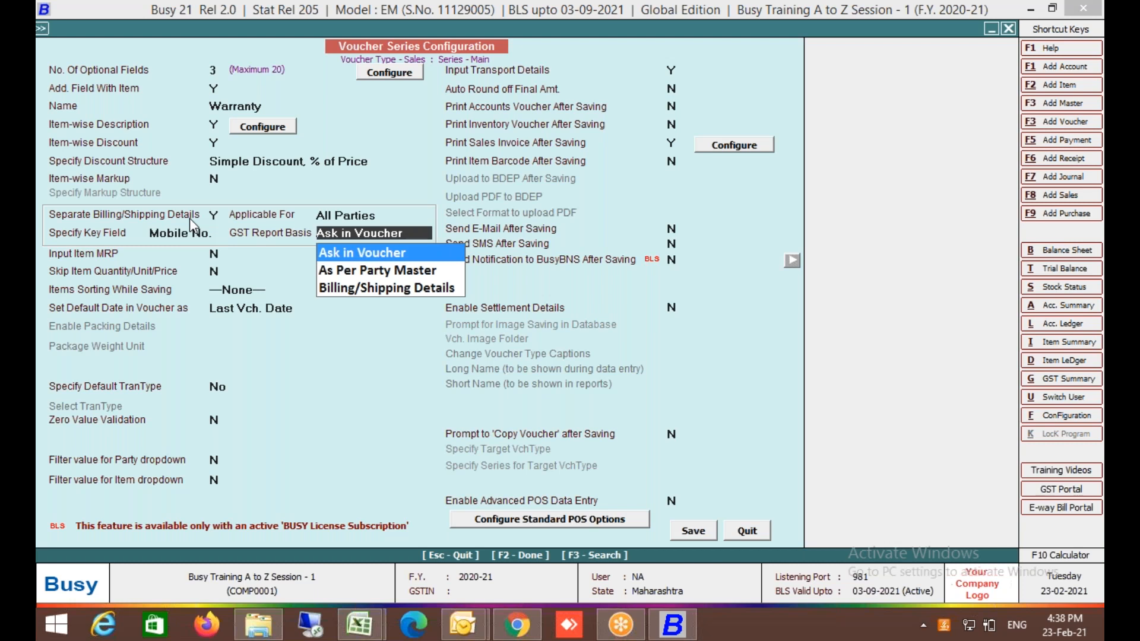
{"action": "key", "text": "Return"}
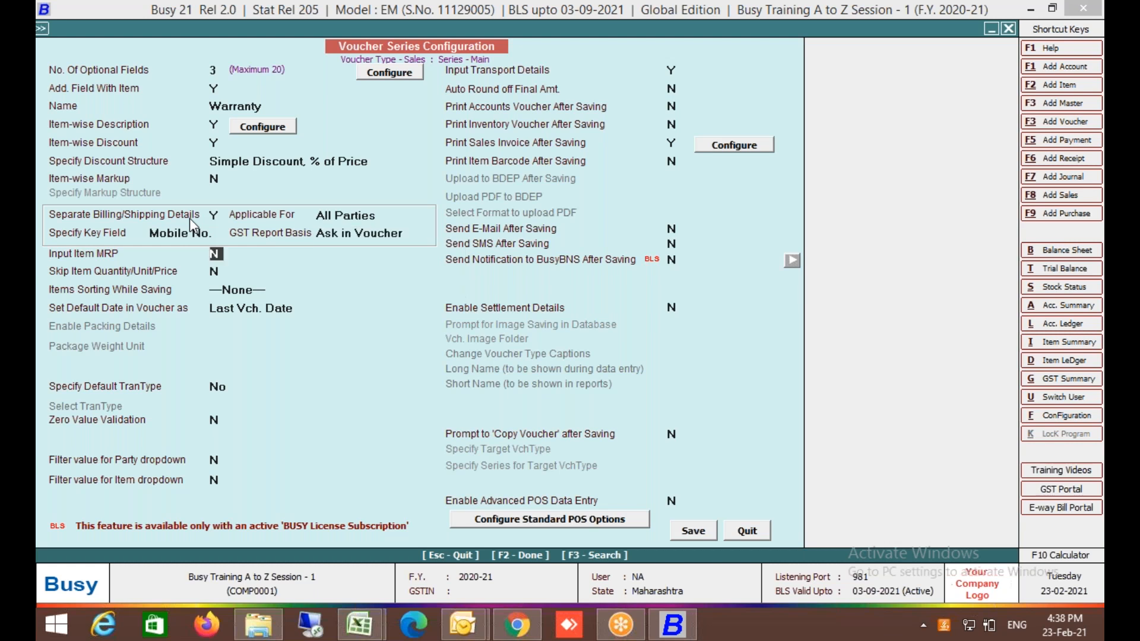
{"action": "left_click", "coordinate": [687, 534]}
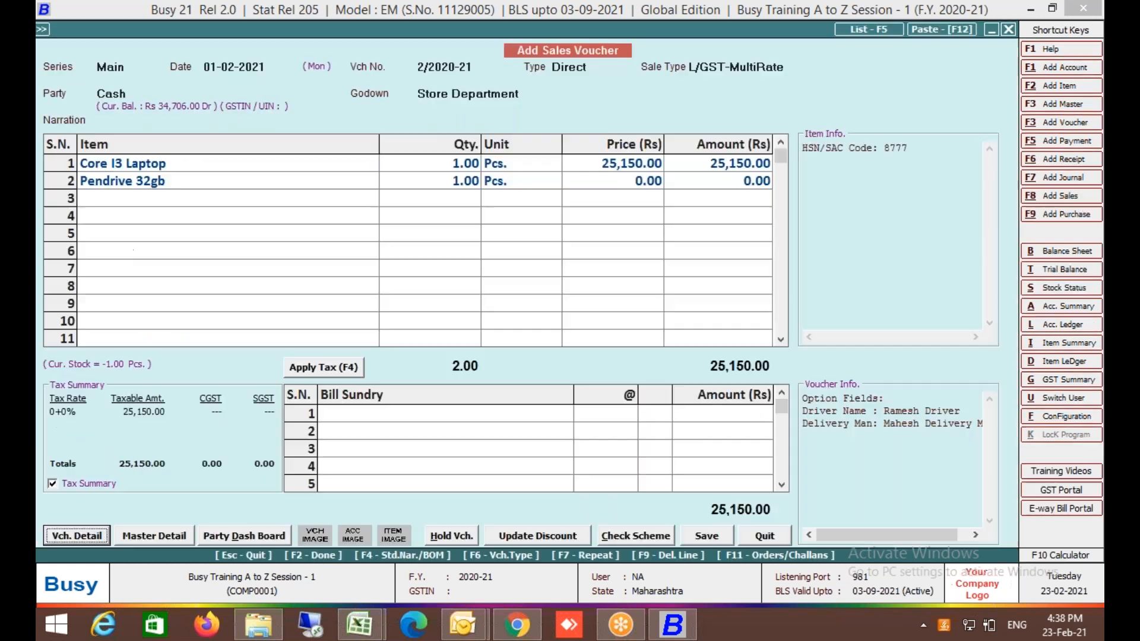
Quit the unsaved sales voucher and open the list of sales vouchers to modify.
{"action": "key", "text": "Escape"}
{"action": "key", "text": "Escape"}
{"action": "key", "text": "Escape"}
{"action": "key", "text": "Left"}
{"action": "key", "text": "Right"}
{"action": "key", "text": "Left"}
{"action": "key", "text": "Return"}
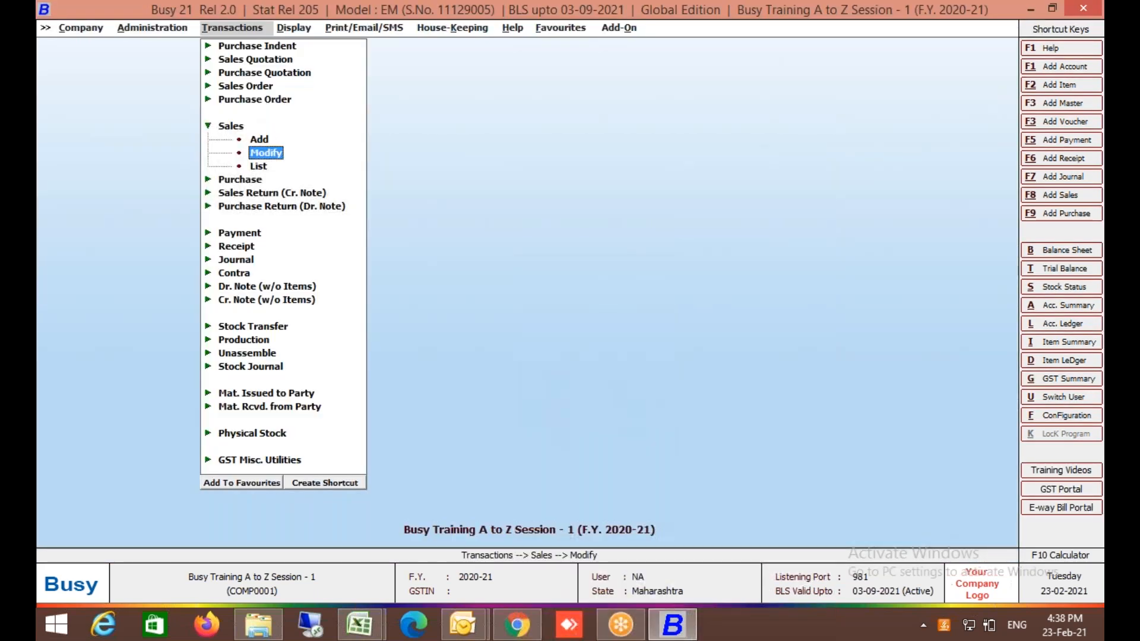
{"action": "key", "text": "Down"}
{"action": "key", "text": "Return"}
{"action": "key", "text": "Return"}
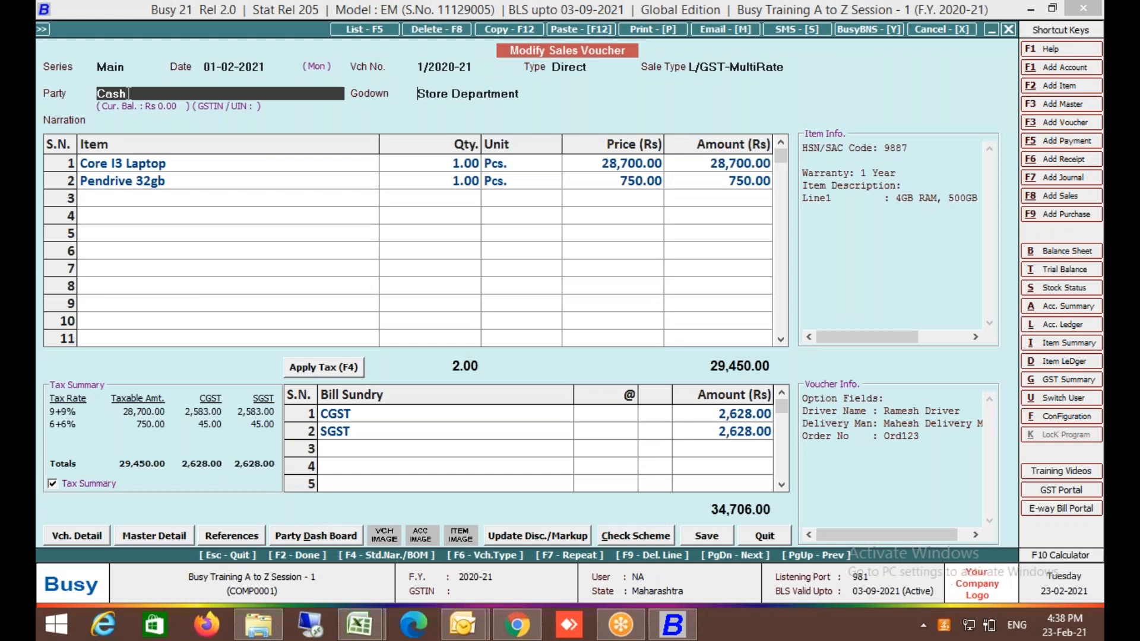
In the Cash voucher's billing details, set GST basis to Billing/Shipping Details and dealer type Registered.
{"action": "key", "text": "Return"}
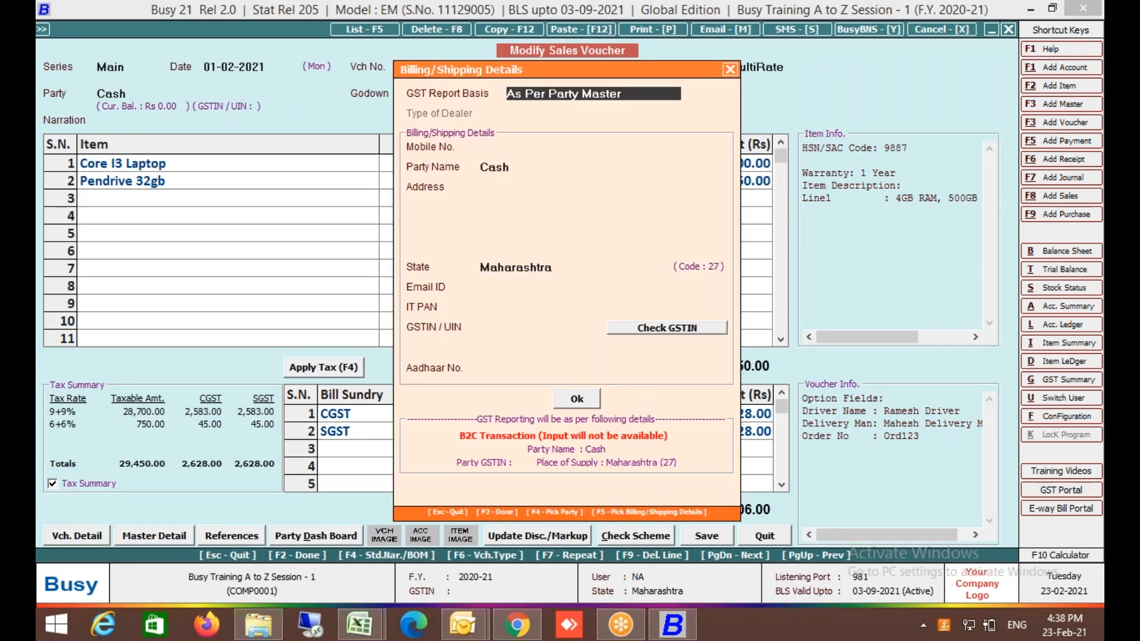
{"action": "key", "text": "space"}
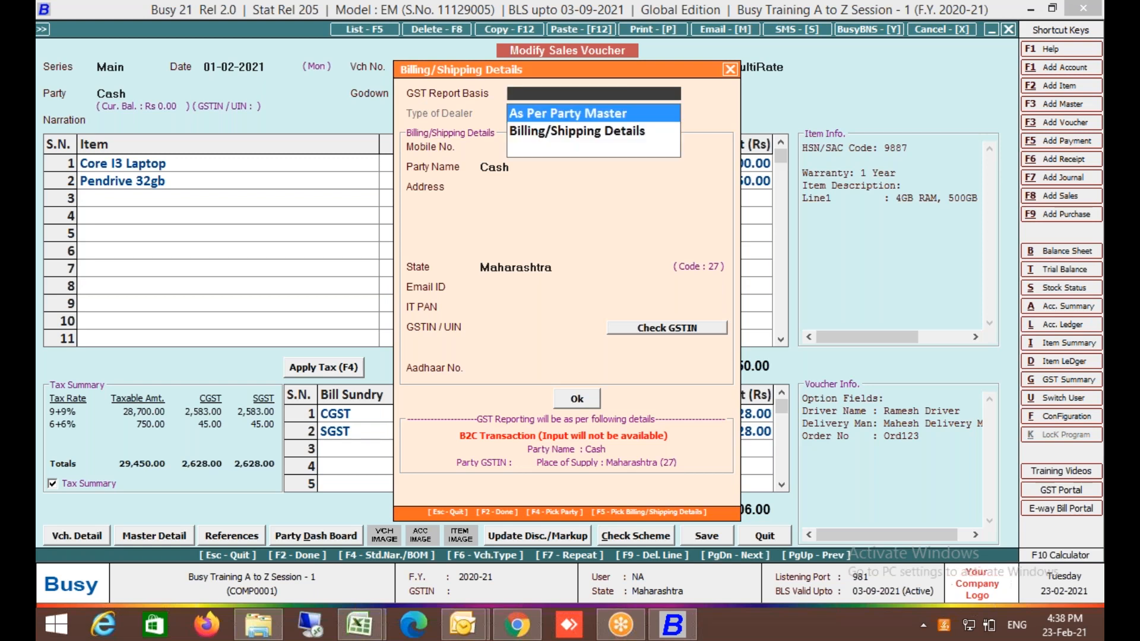
{"action": "key", "text": "Down"}
{"action": "key", "text": "Return"}
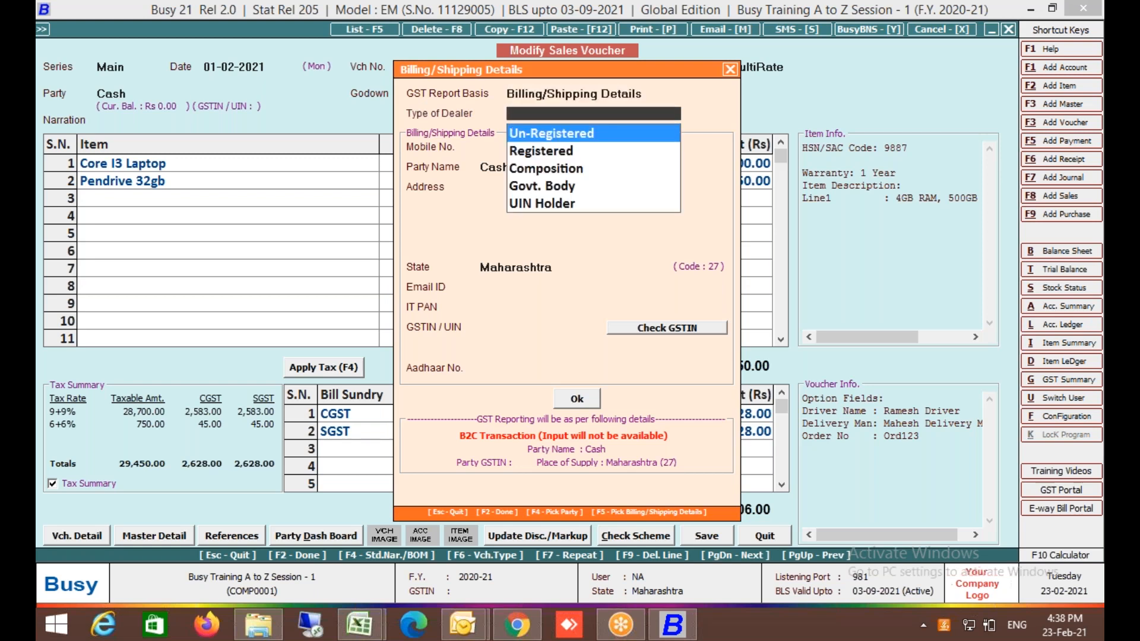
{"action": "key", "text": "Down"}
{"action": "key", "text": "Return"}
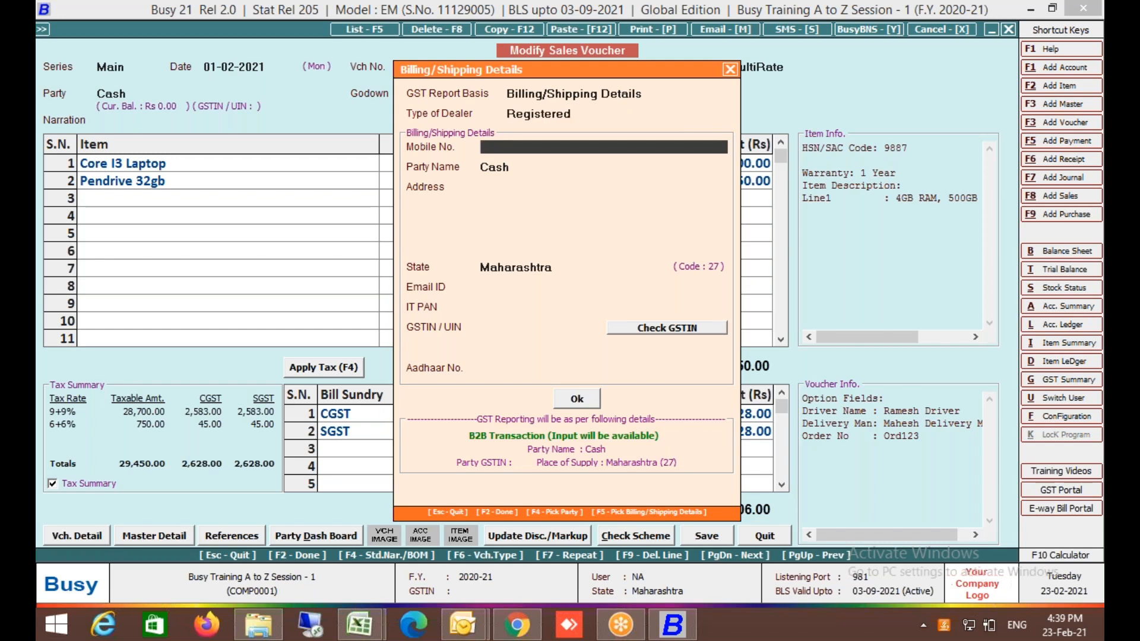
Enter the buyer's mobile number, party name and GSTIN.
{"action": "key", "text": "Return"}
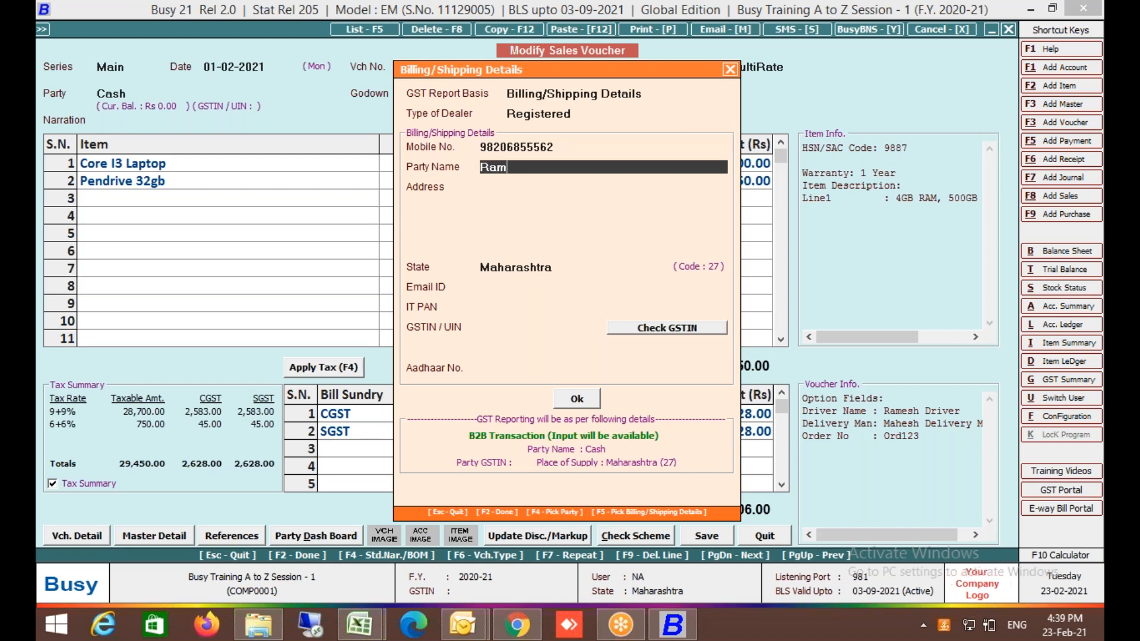
{"action": "key", "text": "Return"}
{"action": "key", "text": "Return"}
{"action": "key", "text": "Return"}
{"action": "key", "text": "Return"}
{"action": "key", "text": "Return"}
{"action": "key", "text": "Return"}
{"action": "key", "text": "Return"}
{"action": "key", "text": "Return"}
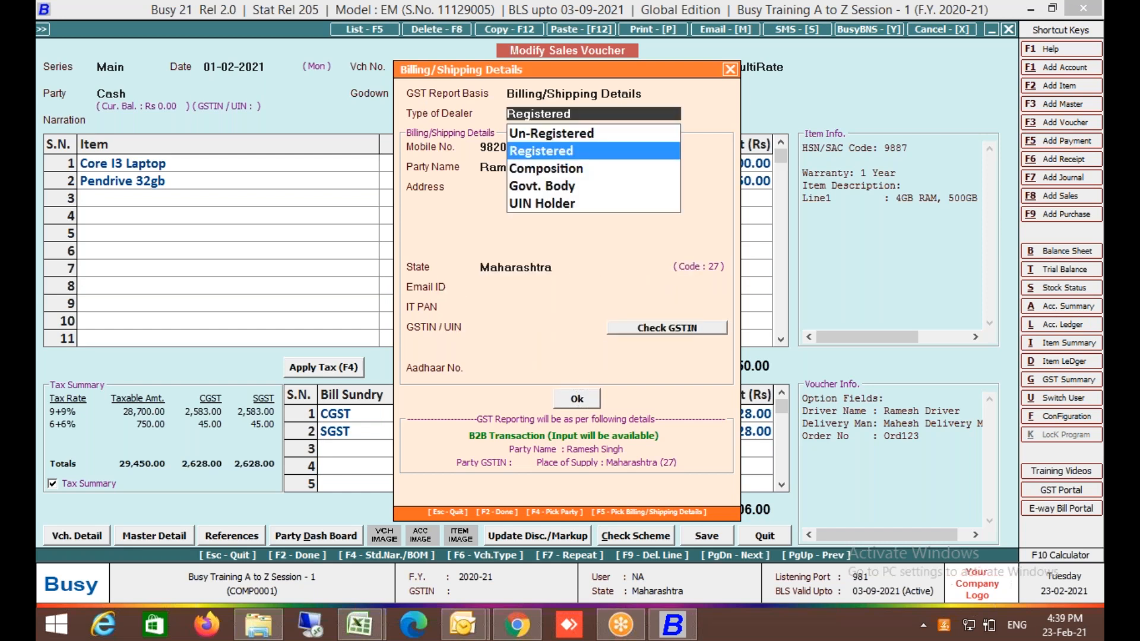
{"action": "key", "text": "Return"}
{"action": "key", "text": "Return"}
{"action": "key", "text": "Return"}
{"action": "key", "text": "Return"}
{"action": "key", "text": "Return"}
{"action": "key", "text": "Return"}
{"action": "key", "text": "Return"}
{"action": "key", "text": "Return"}
{"action": "key", "text": "Return"}
{"action": "key", "text": "Return"}
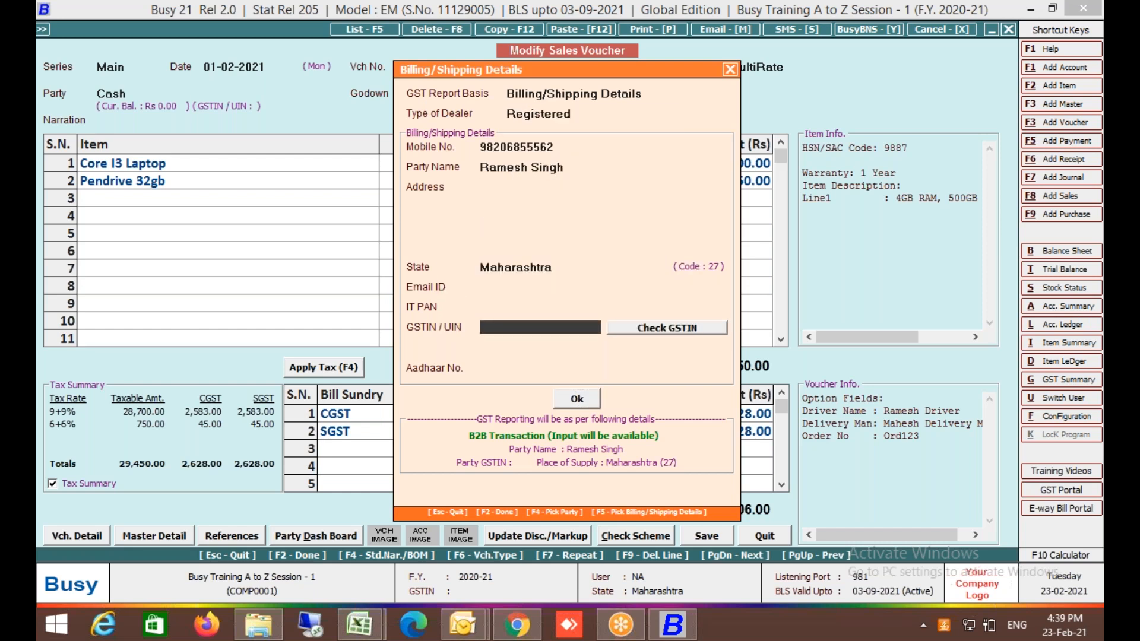
{"action": "type", "text": "27ABCDE1234M1ZM"}
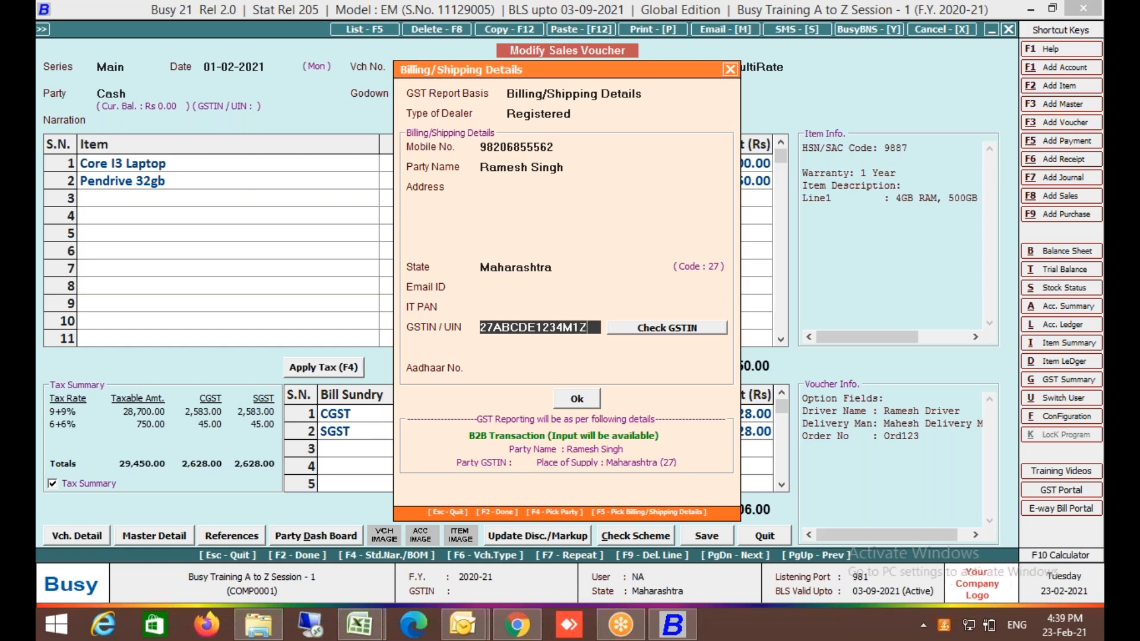
{"action": "key", "text": "Return"}
Accept the invalid GSTIN and negative stock warnings, save the voucher, and skip printing.
{"action": "key", "text": "Return"}
{"action": "key", "text": "Return"}
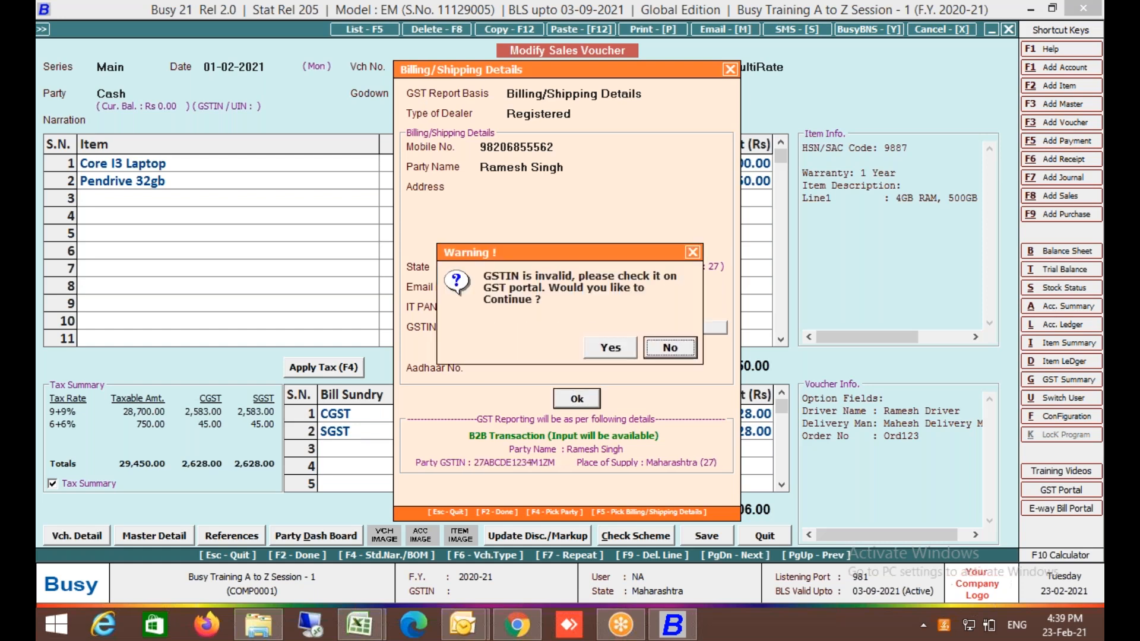
{"action": "key", "text": "Left"}
{"action": "key", "text": "Return"}
{"action": "key", "text": "F2"}
{"action": "key", "text": "Return"}
{"action": "key", "text": "F2"}
{"action": "key", "text": "Left"}
{"action": "key", "text": "Return"}
{"action": "key", "text": "Left"}
{"action": "key", "text": "Return"}
{"action": "key", "text": "Return"}
{"action": "key", "text": "Escape"}
{"action": "key", "text": "Escape"}
Open GSTR-1 (New Format), drill into B2B Invoices, and open voucher 1/2020-21 flagged for invalid GSTIN.
{"action": "key", "text": "Right"}
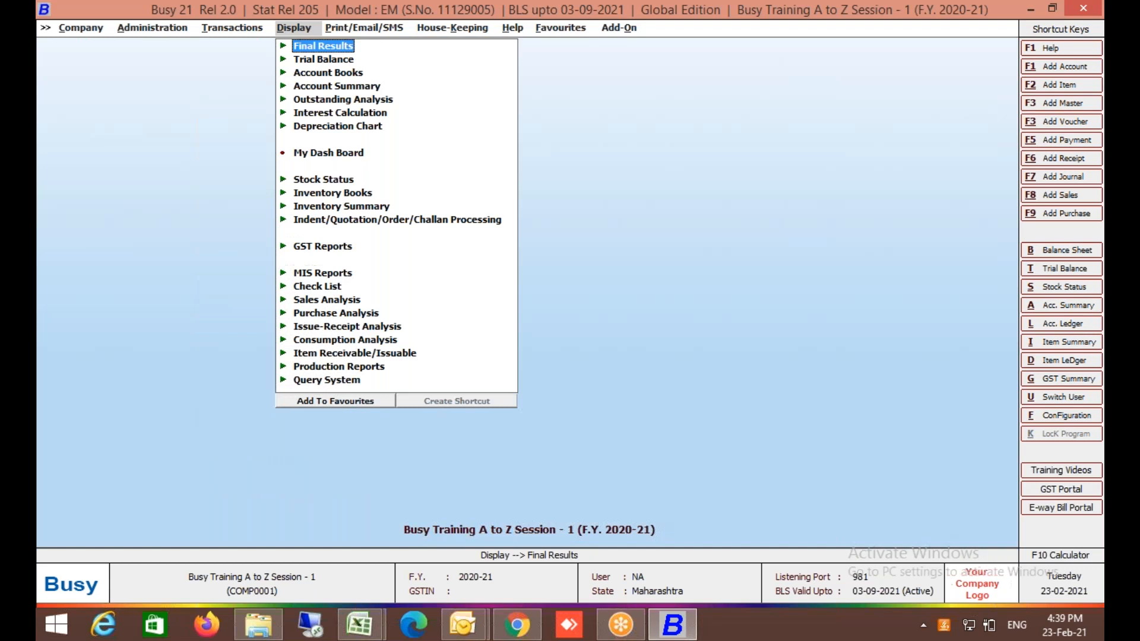
{"action": "key", "text": "Down"}
{"action": "key", "text": "Down"}
{"action": "key", "text": "Down"}
{"action": "key", "text": "Down"}
{"action": "key", "text": "Down"}
{"action": "key", "text": "Down"}
{"action": "key", "text": "Down"}
{"action": "key", "text": "Down"}
{"action": "key", "text": "Down"}
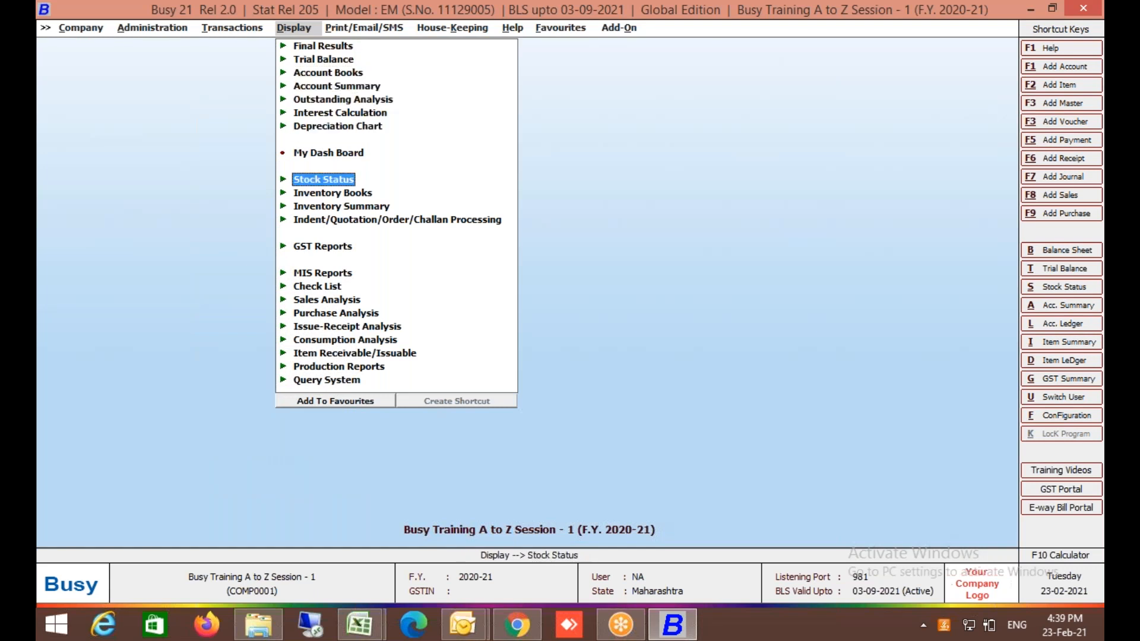
{"action": "key", "text": "Down"}
{"action": "key", "text": "Down"}
{"action": "key", "text": "Down"}
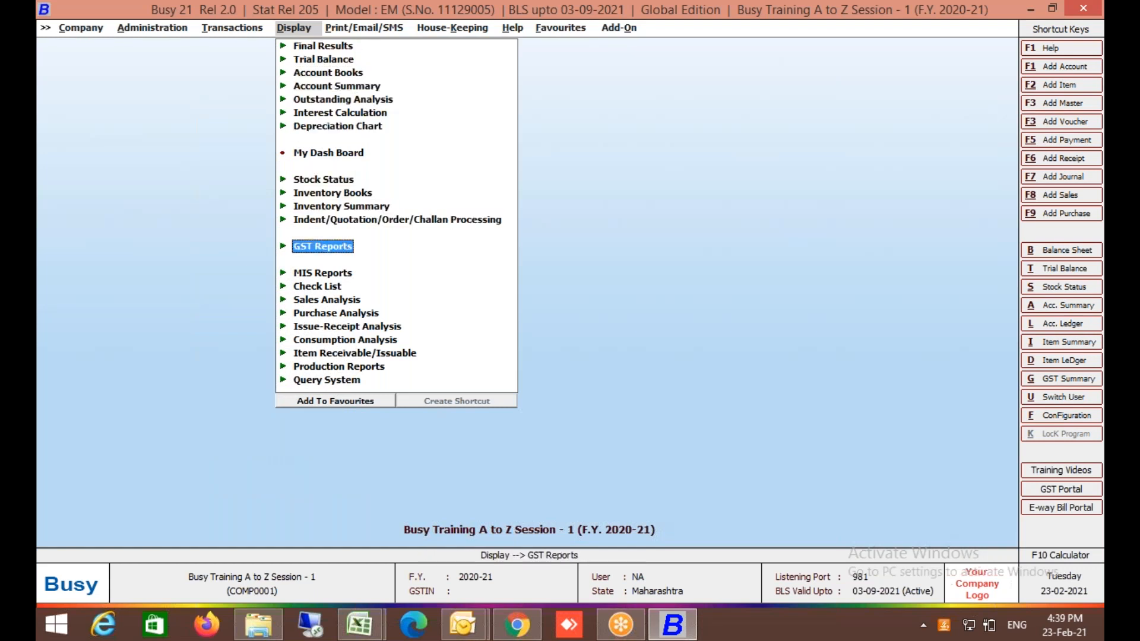
{"action": "key", "text": "Return"}
{"action": "key", "text": "Down"}
{"action": "key", "text": "Return"}
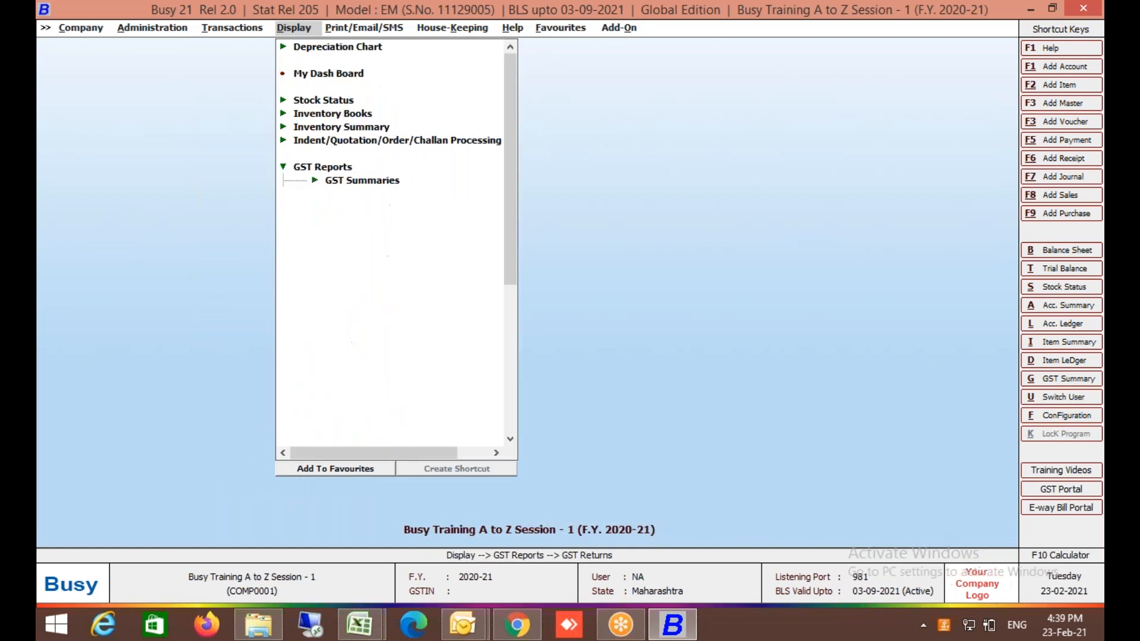
{"action": "key", "text": "Down"}
{"action": "key", "text": "Return"}
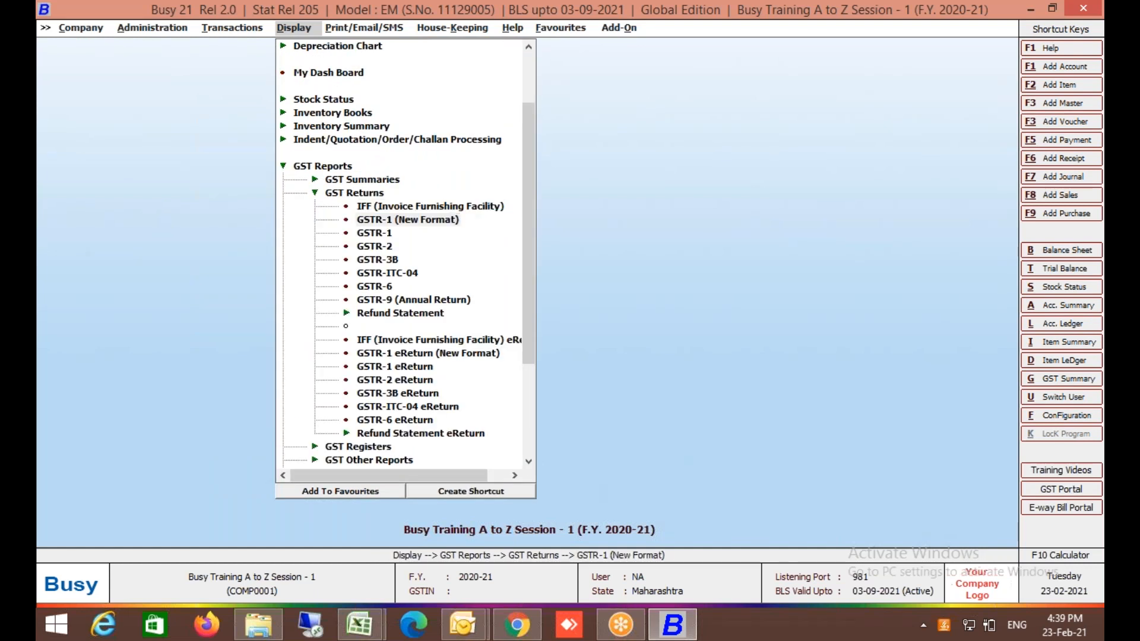
{"action": "key", "text": "F2"}
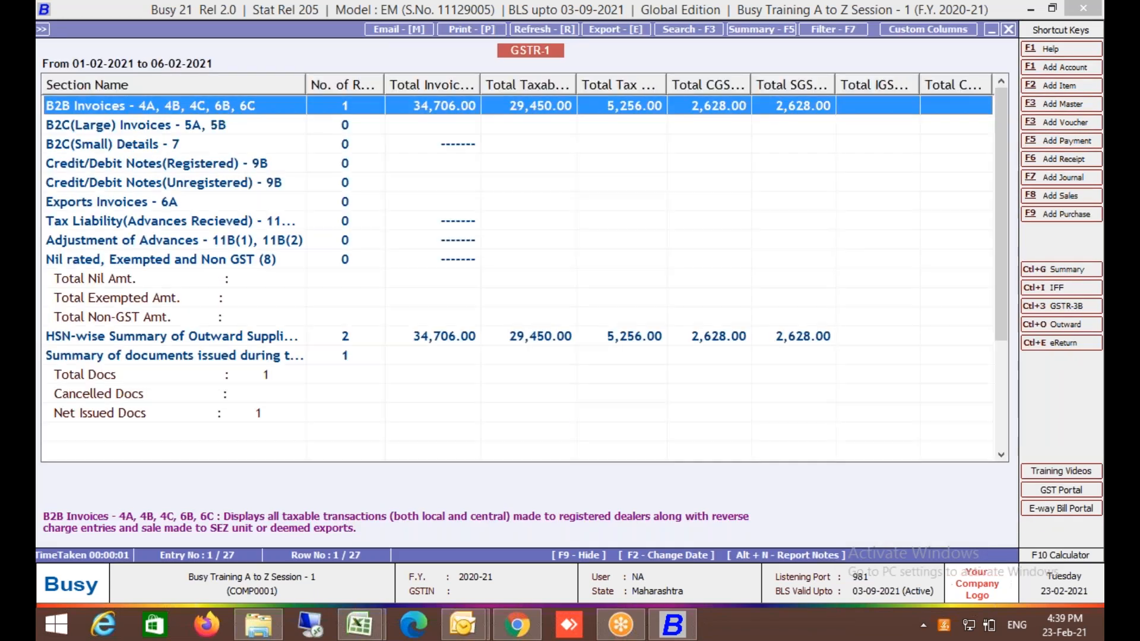
{"action": "key", "text": "Return"}
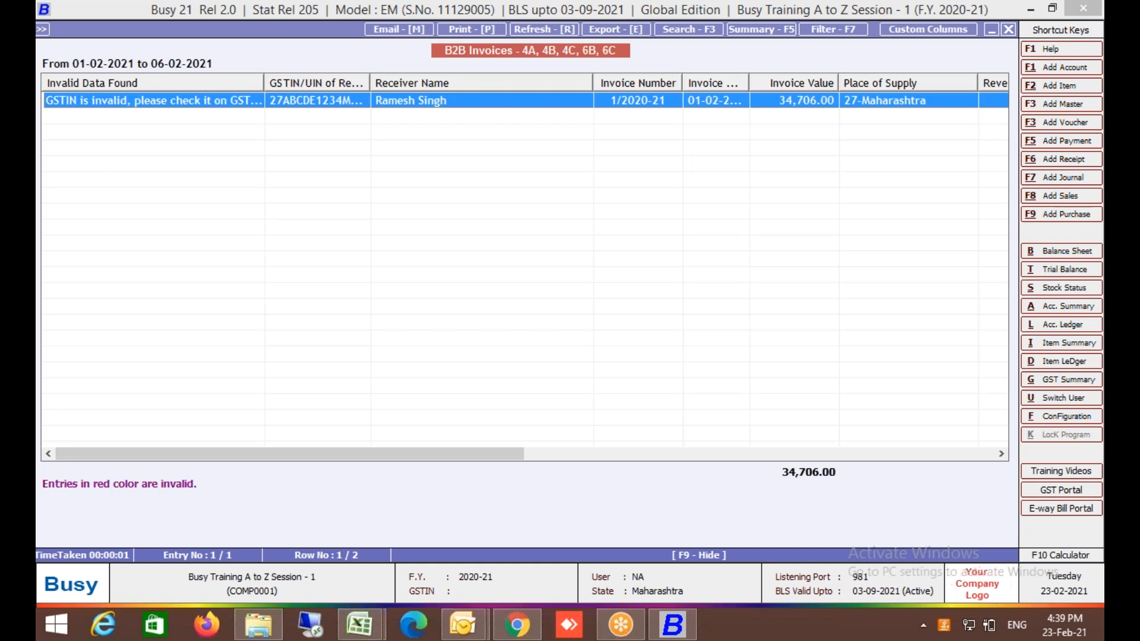
{"action": "key", "text": "Return"}
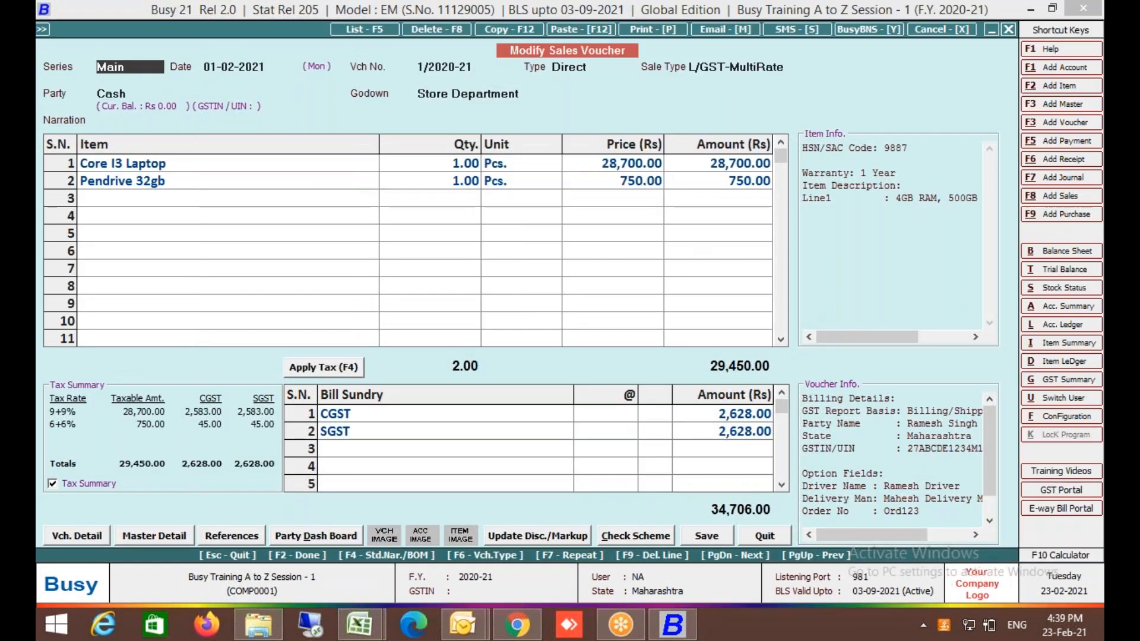
Review the invoice's billing/shipping details, decline the invalid GSTIN warning, and close the details.
{"action": "left_click", "coordinate": [127, 93]}
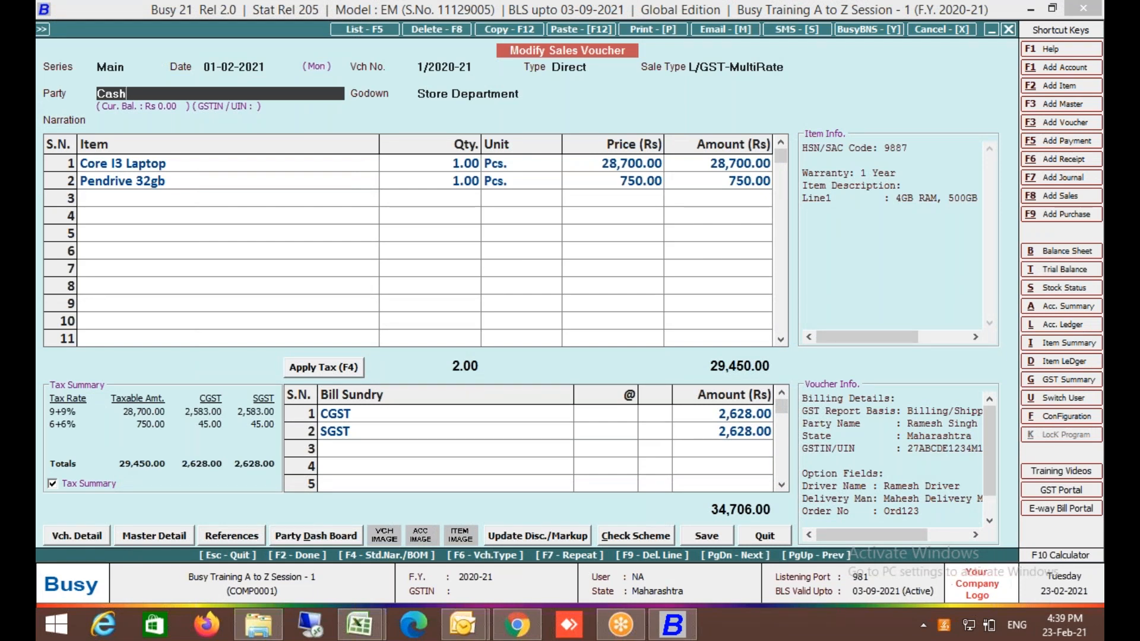
{"action": "key", "text": "Return"}
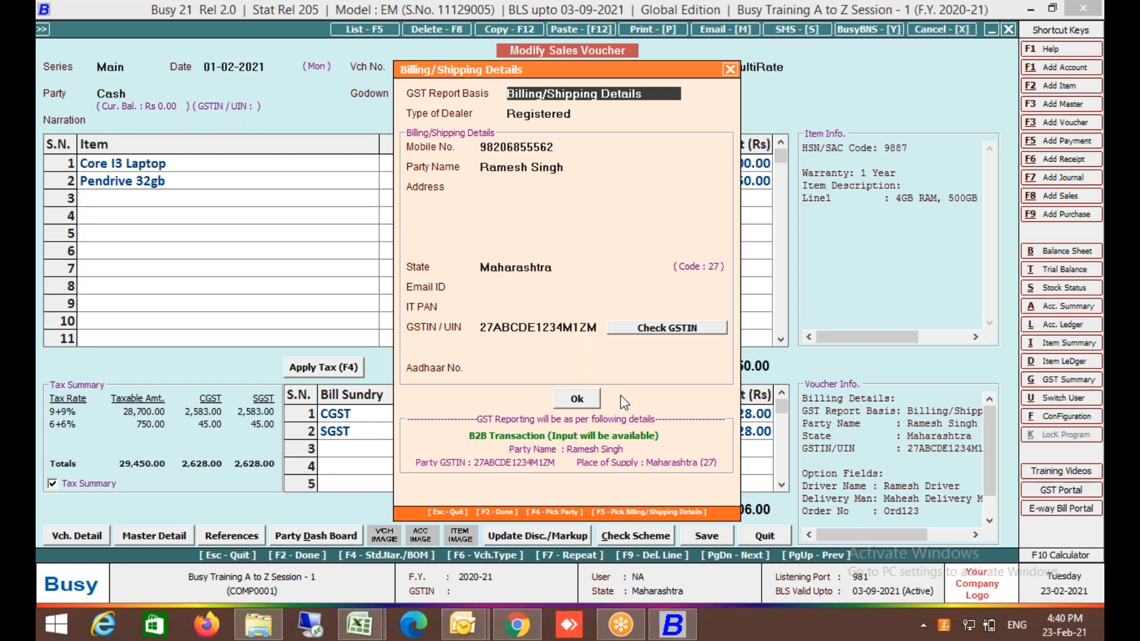
{"action": "left_click", "coordinate": [591, 404]}
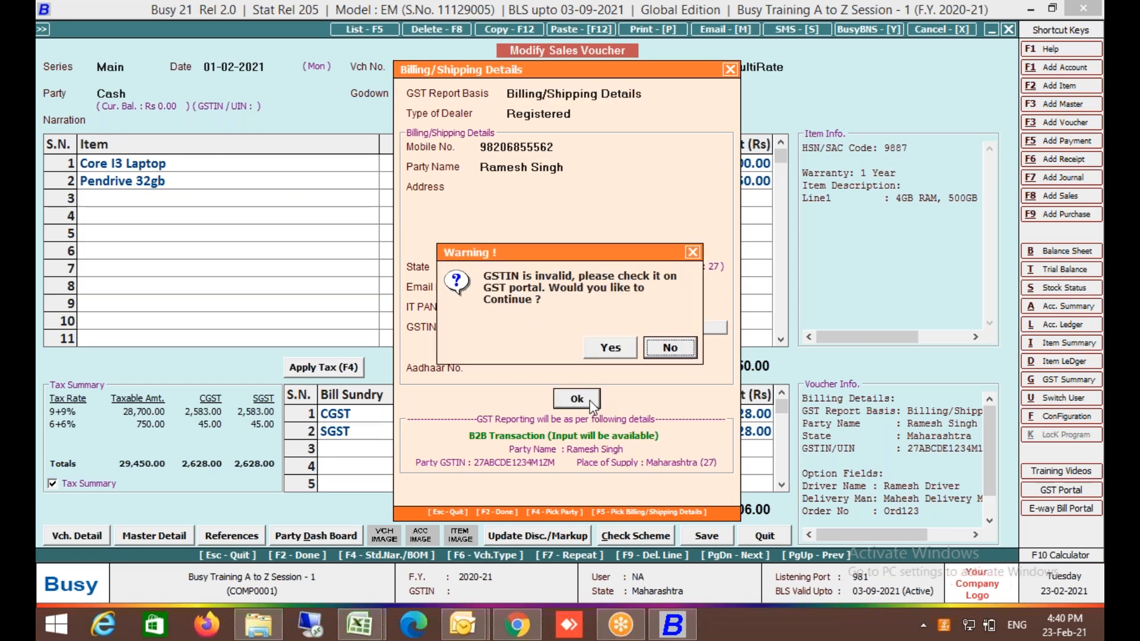
{"action": "left_click", "coordinate": [666, 351]}
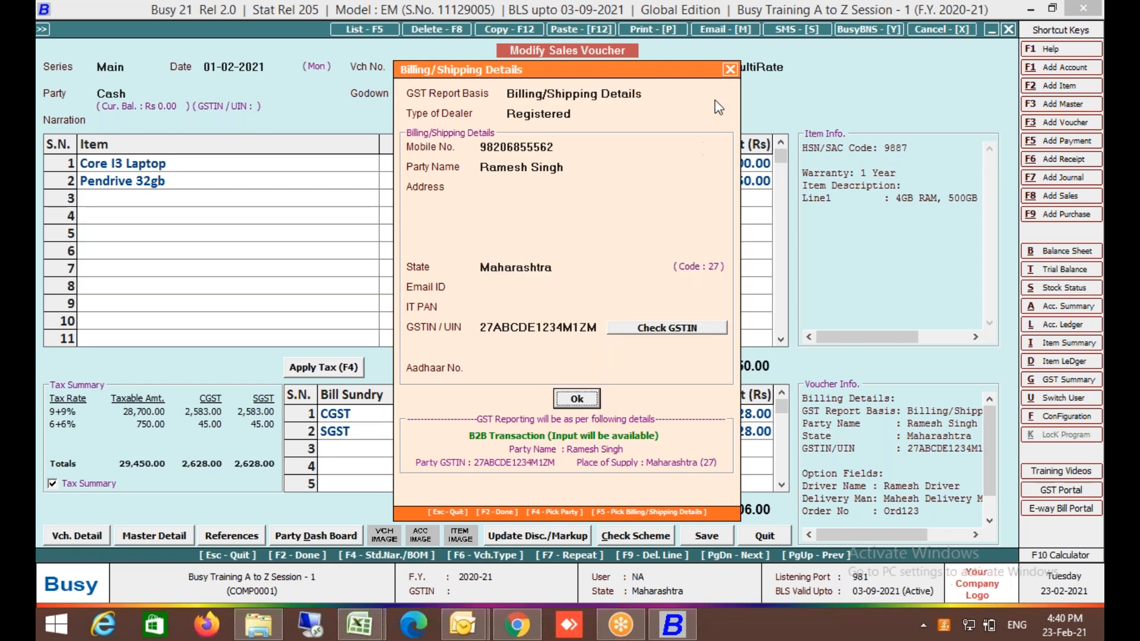
{"action": "left_click", "coordinate": [731, 69]}
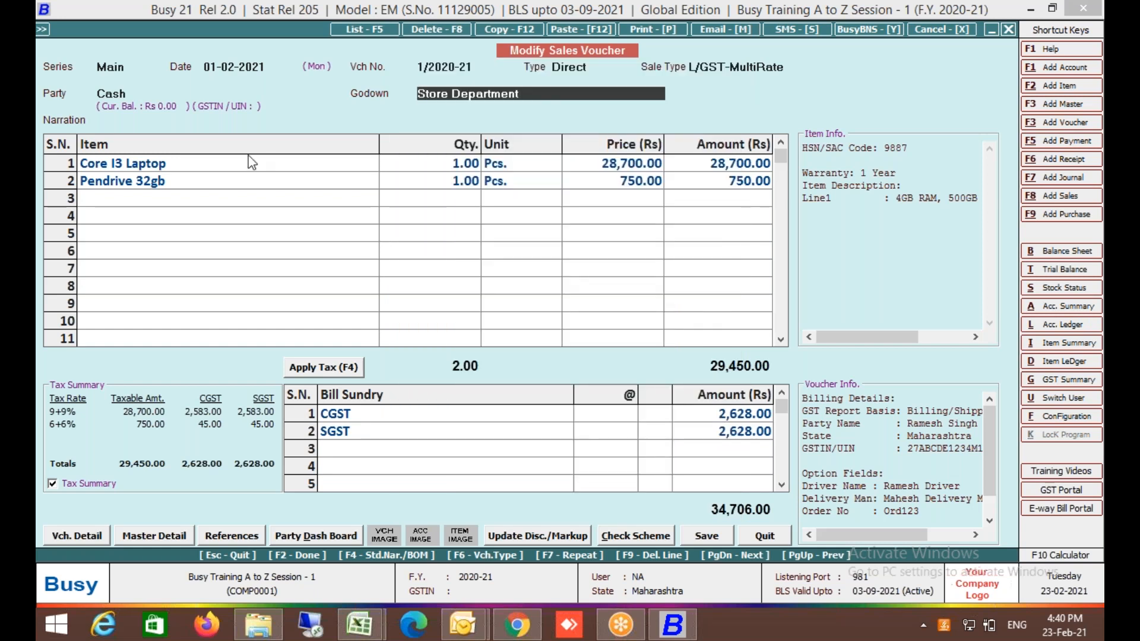
Quit the voucher without saving and leave the GSTR-1 report for the transactions menu.
{"action": "key", "text": "Escape"}
{"action": "key", "text": "Return"}
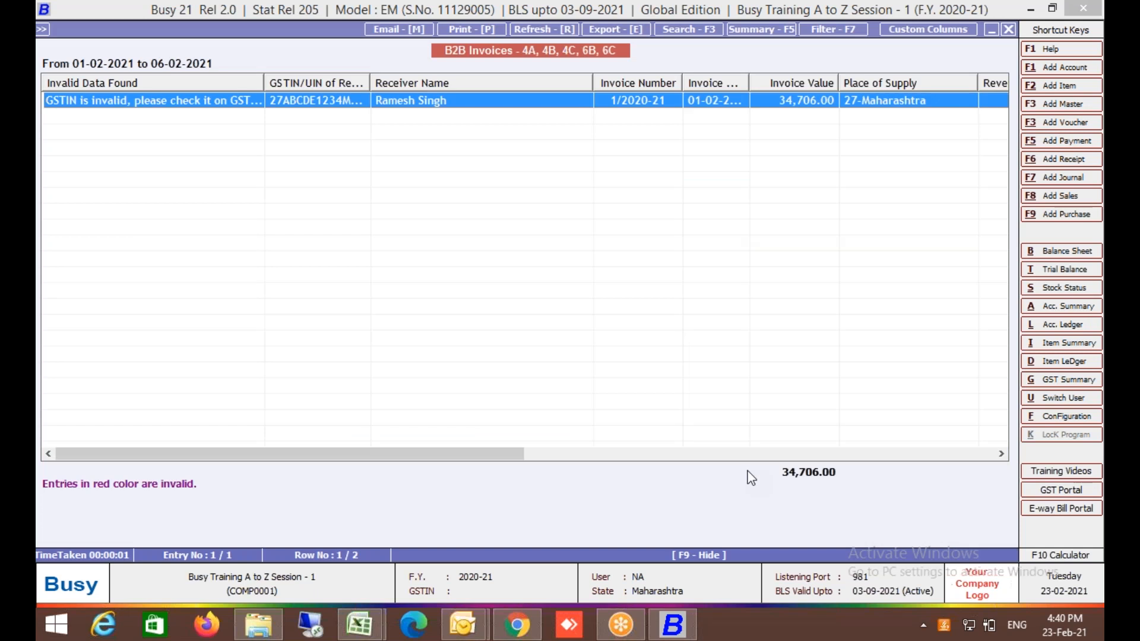
{"action": "key", "text": "Escape"}
{"action": "key", "text": "Escape"}
{"action": "key", "text": "Escape"}
{"action": "key", "text": "Escape"}
{"action": "key", "text": "Left"}
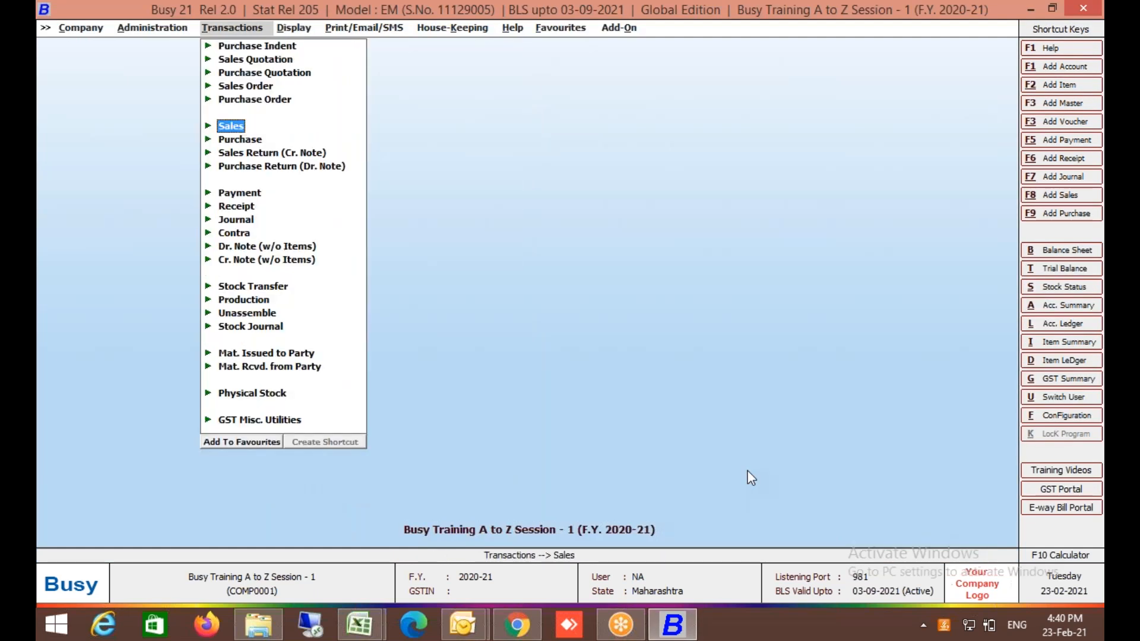
{"action": "key", "text": "Left"}
{"action": "key", "text": "Return"}
{"action": "key", "text": "Return"}
{"action": "key", "text": "Down"}
{"action": "key", "text": "Down"}
{"action": "key", "text": "Down"}
{"action": "key", "text": "Down"}
{"action": "key", "text": "Down"}
{"action": "key", "text": "Right"}
{"action": "key", "text": "Down"}
{"action": "key", "text": "Return"}
{"action": "key", "text": "Return"}
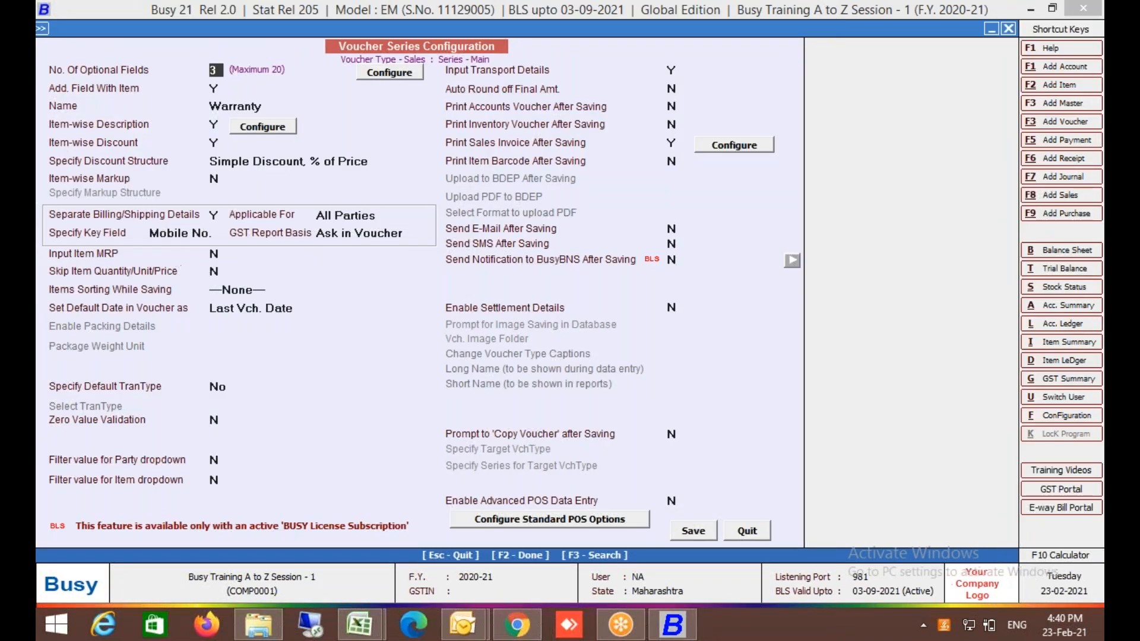
{"action": "left_click", "coordinate": [206, 236]}
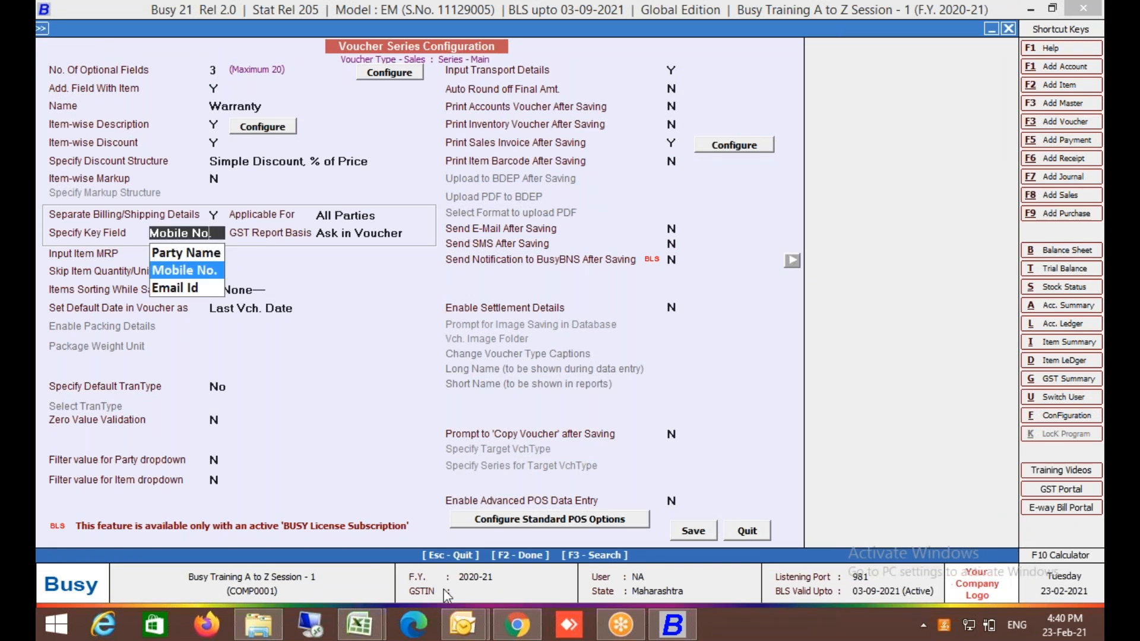
{"action": "key", "text": "Escape"}
{"action": "key", "text": "Escape"}
{"action": "key", "text": "Escape"}
{"action": "key", "text": "Return"}
{"action": "key", "text": "Down"}
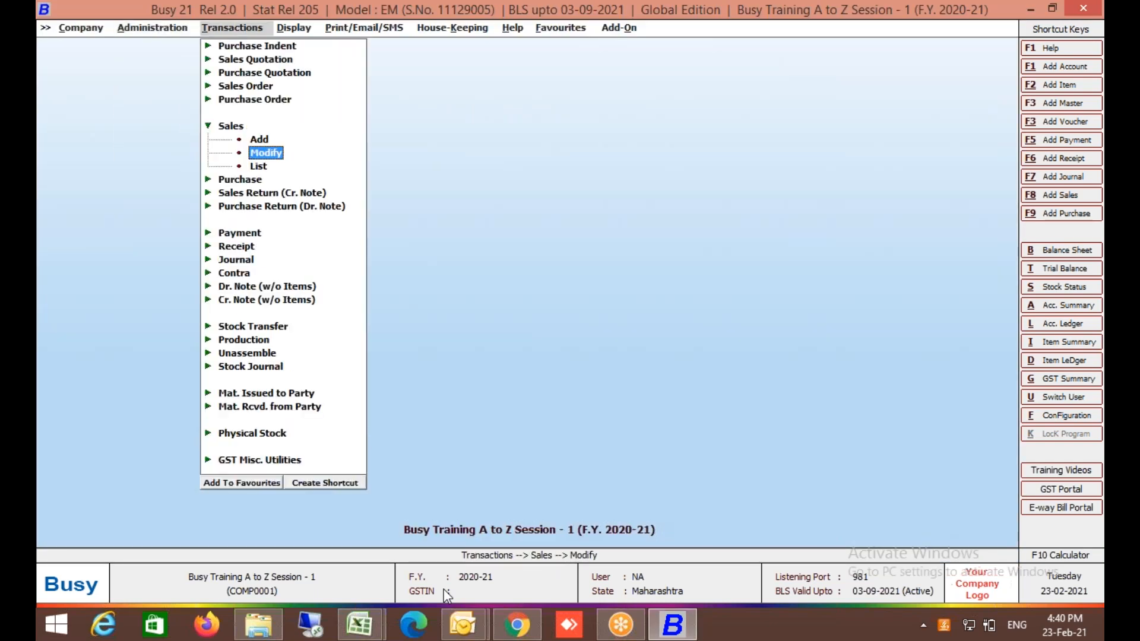
{"action": "key", "text": "Return"}
{"action": "key", "text": "Return"}
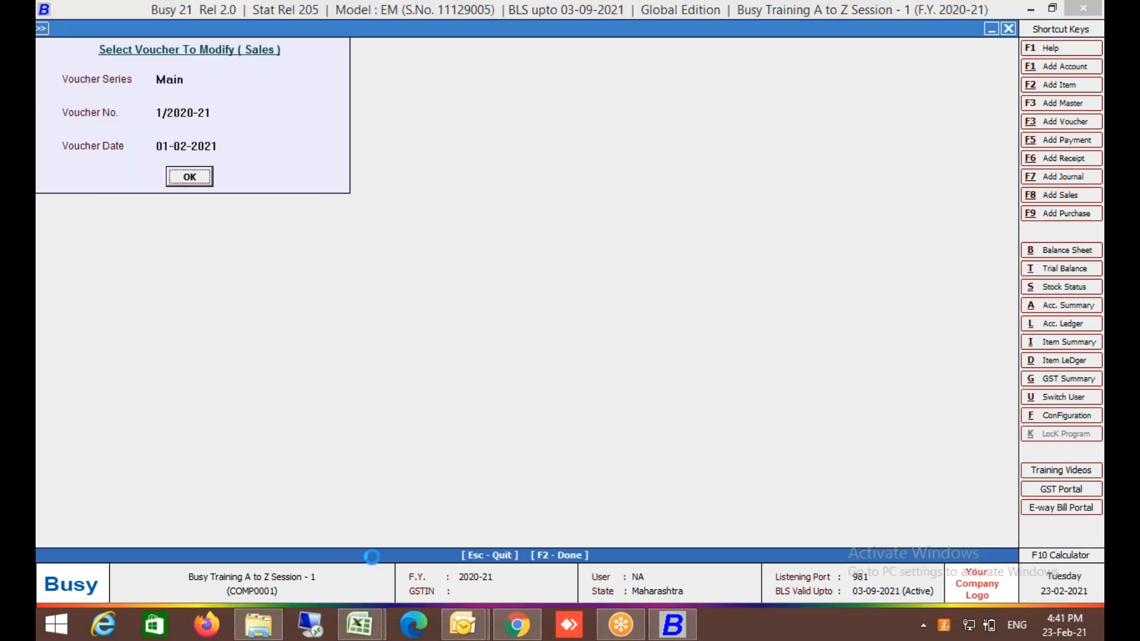
{"action": "key", "text": "Return"}
{"action": "key", "text": "Return"}
{"action": "key", "text": "Return"}
{"action": "key", "text": "Return"}
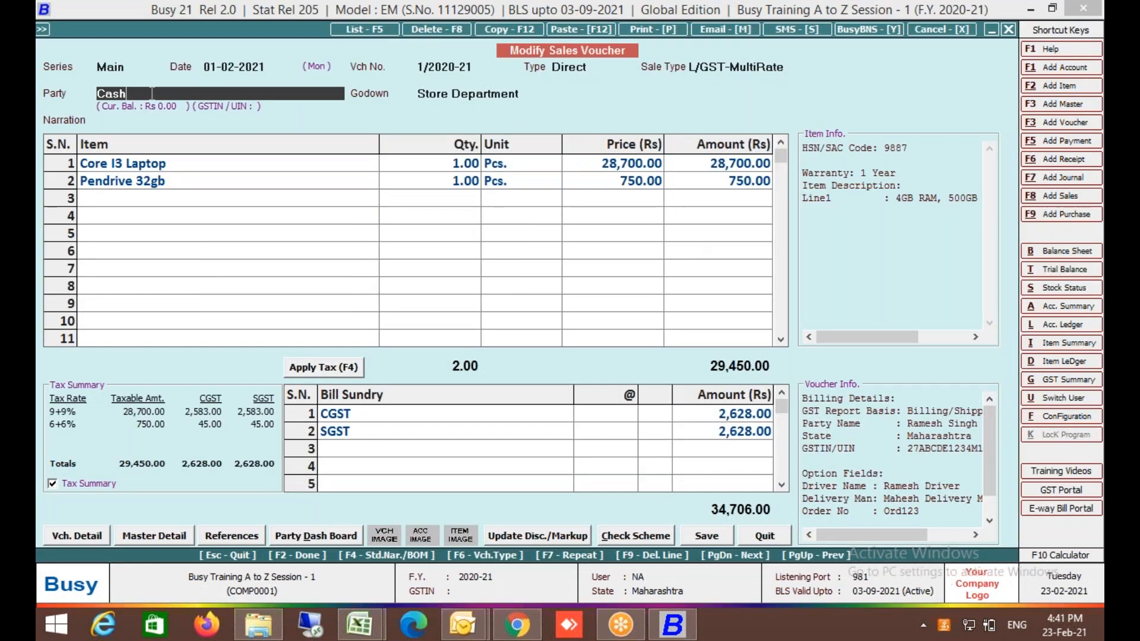
{"action": "key", "text": "Return"}
{"action": "key", "text": "Return"}
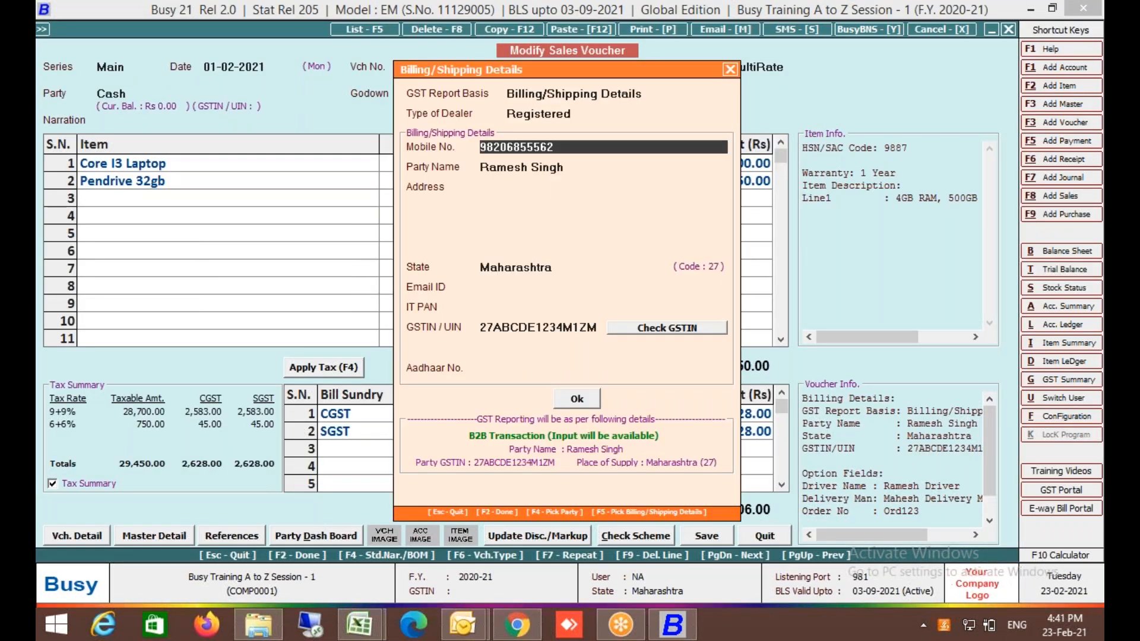
{"action": "key", "text": "Return"}
{"action": "key", "text": "Return"}
{"action": "key", "text": "Return"}
{"action": "key", "text": "Return"}
{"action": "key", "text": "Return"}
{"action": "key", "text": "Return"}
{"action": "key", "text": "Return"}
{"action": "key", "text": "Return"}
{"action": "key", "text": "Return"}
{"action": "key", "text": "Return"}
{"action": "key", "text": "Return"}
{"action": "key", "text": "Return"}
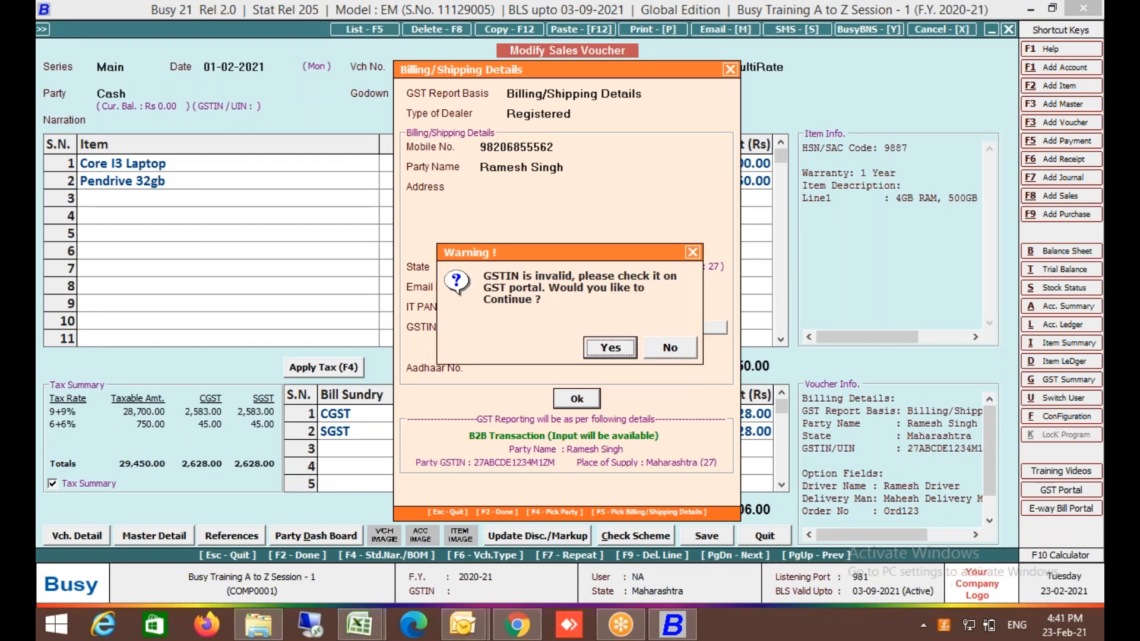
{"action": "key", "text": "Return"}
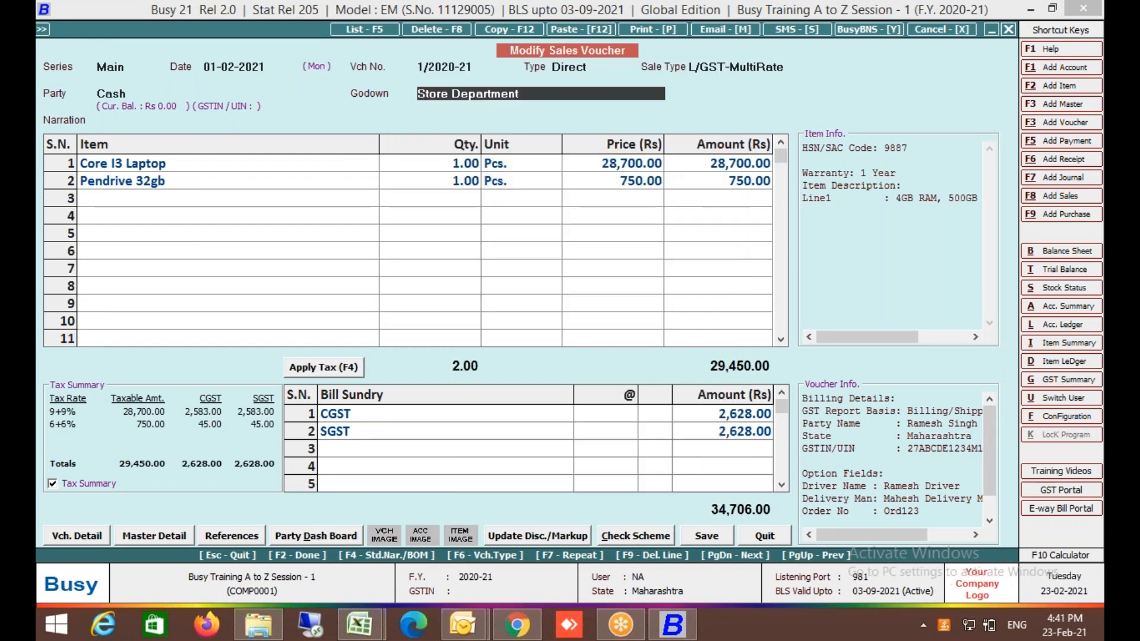
{"action": "key", "text": "Escape"}
{"action": "key", "text": "Return"}
Start a new sales voucher with Cash as the party and open its billing details.
{"action": "key", "text": "Escape"}
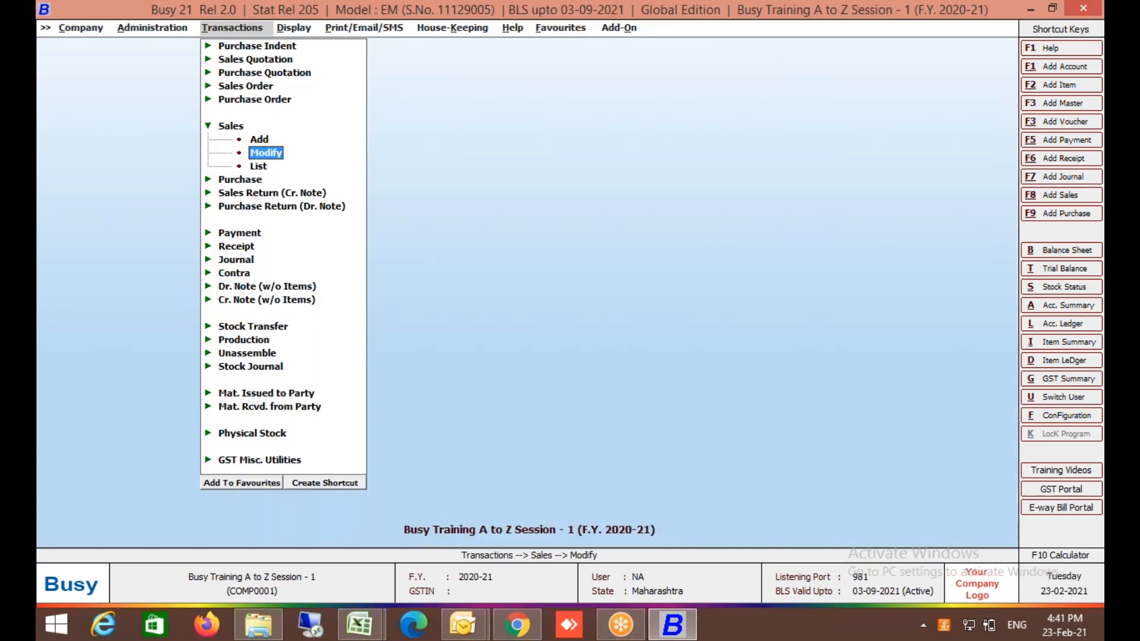
{"action": "key", "text": "Up"}
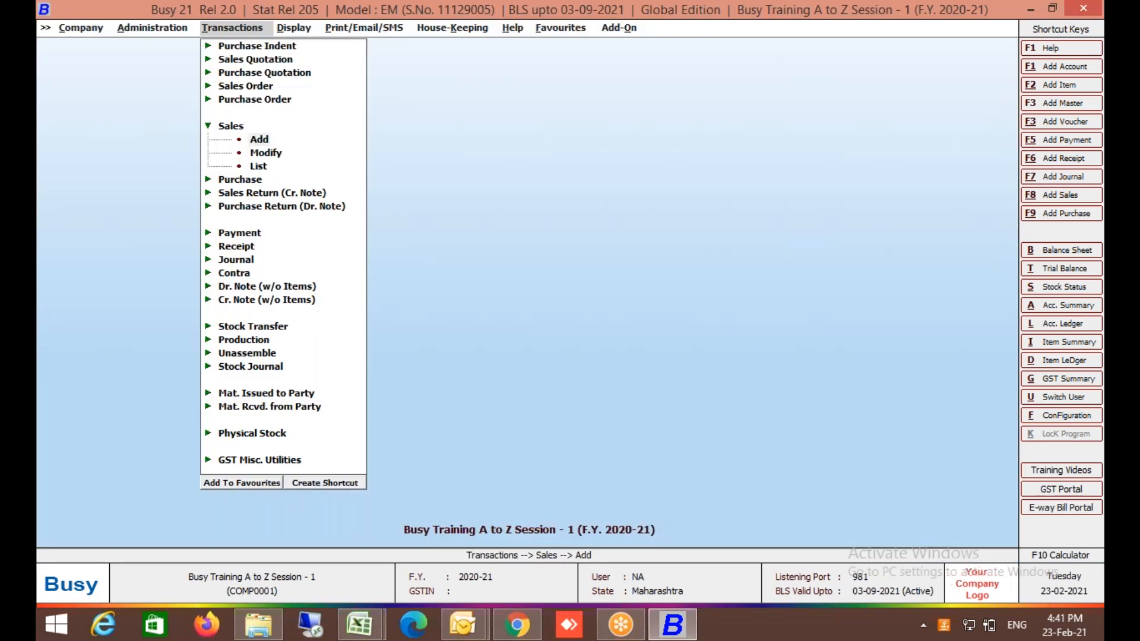
{"action": "key", "text": "Return"}
{"action": "key", "text": "Return"}
{"action": "key", "text": "Return"}
{"action": "key", "text": "Return"}
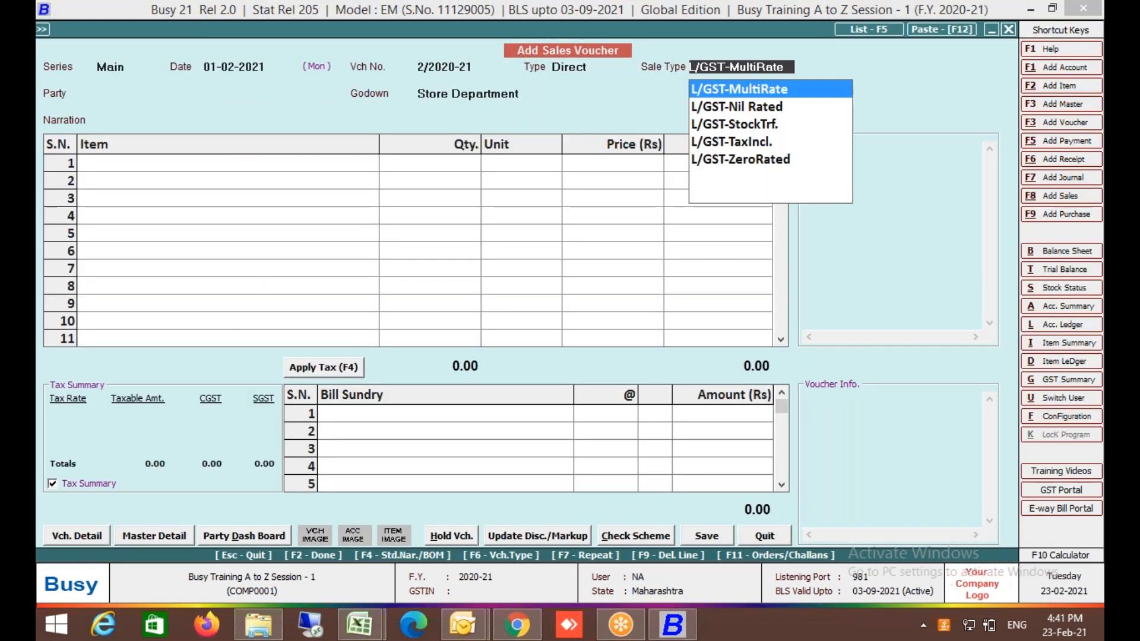
{"action": "key", "text": "Return"}
{"action": "key", "text": "Down"}
{"action": "key", "text": "Return"}
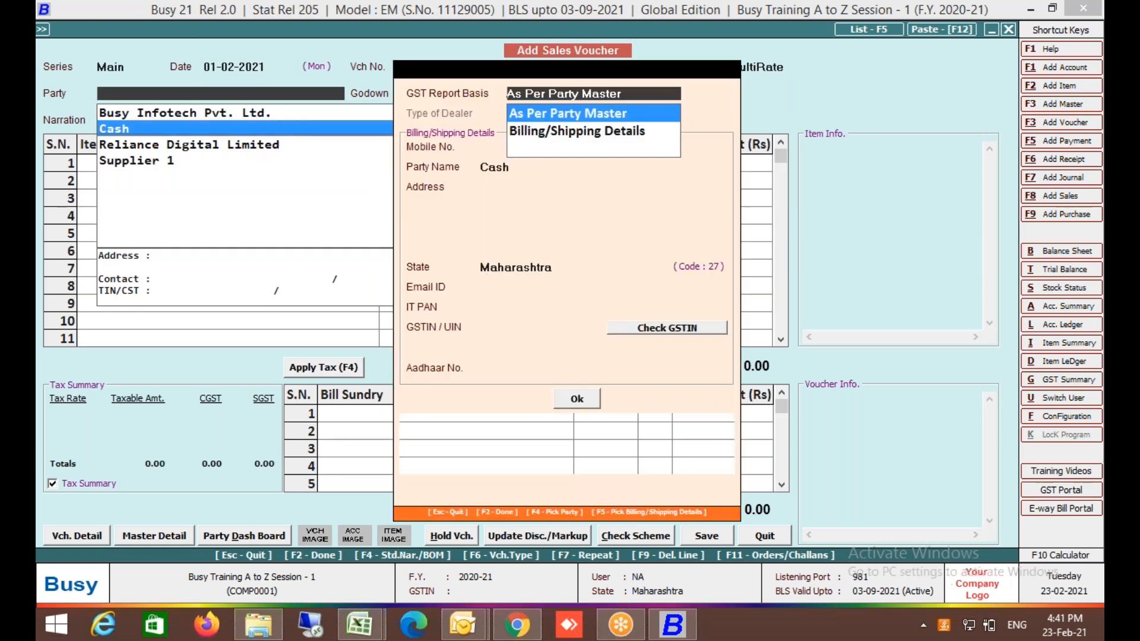
{"action": "key", "text": "Return"}
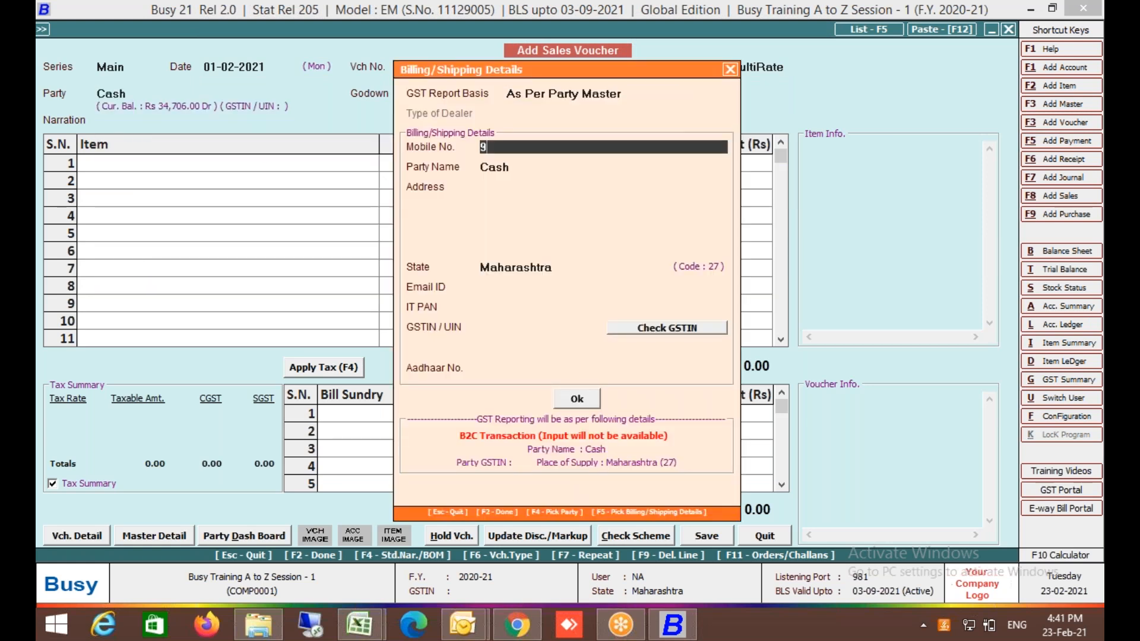
Enter the buyer's mobile number and try to remove an extra digit.
{"action": "key", "text": "Return"}
{"action": "key", "text": "Up"}
{"action": "key", "text": "BackSpace"}
{"action": "key", "text": "Return"}
{"action": "key", "text": "Up"}
Abandon the new voucher and reopen sales voucher 1/2020-21 for modification.
{"action": "key", "text": "Escape"}
{"action": "key", "text": "Escape"}
{"action": "key", "text": "Right"}
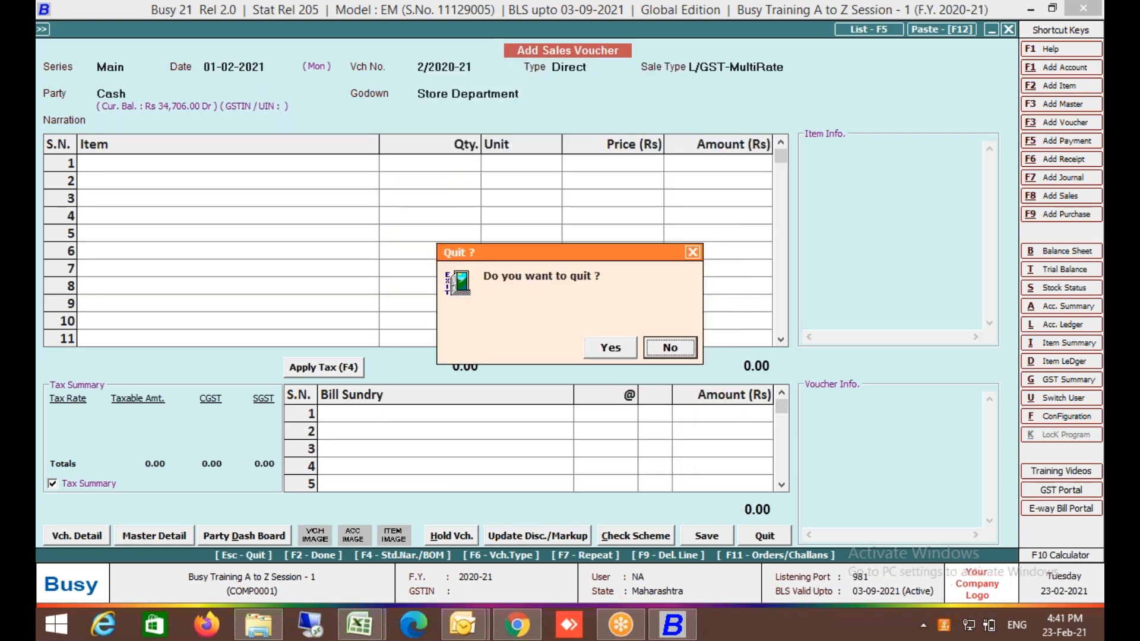
{"action": "key", "text": "Left"}
{"action": "key", "text": "Return"}
{"action": "key", "text": "Down"}
{"action": "key", "text": "Return"}
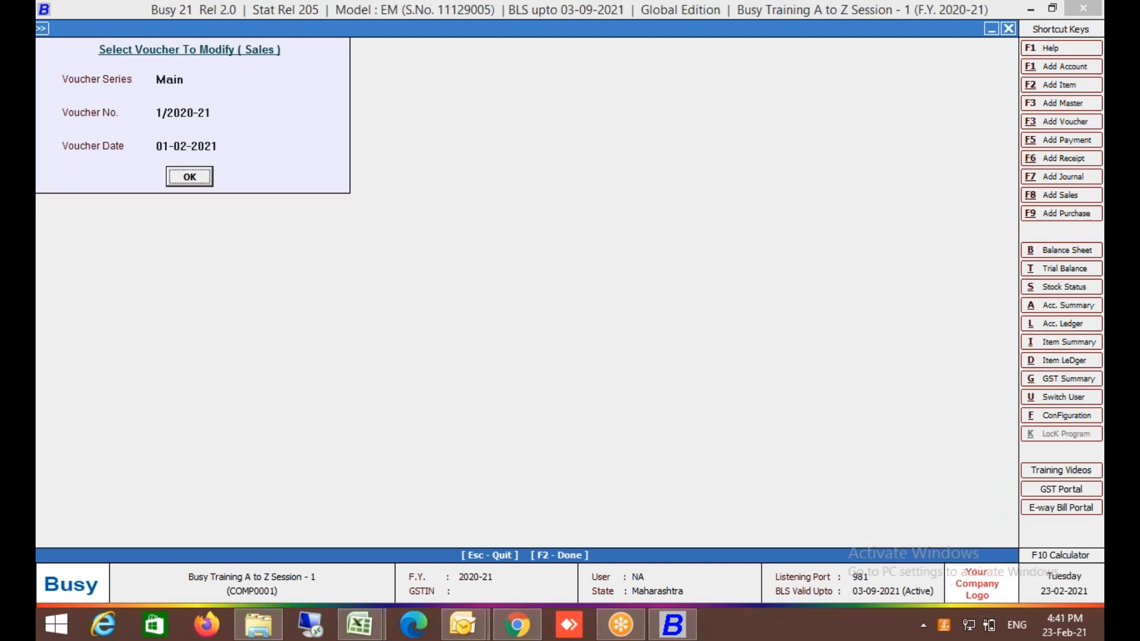
{"action": "key", "text": "Return"}
{"action": "key", "text": "Return"}
{"action": "key", "text": "Return"}
{"action": "key", "text": "Return"}
{"action": "key", "text": "Return"}
{"action": "key", "text": "Return"}
{"action": "key", "text": "Return"}
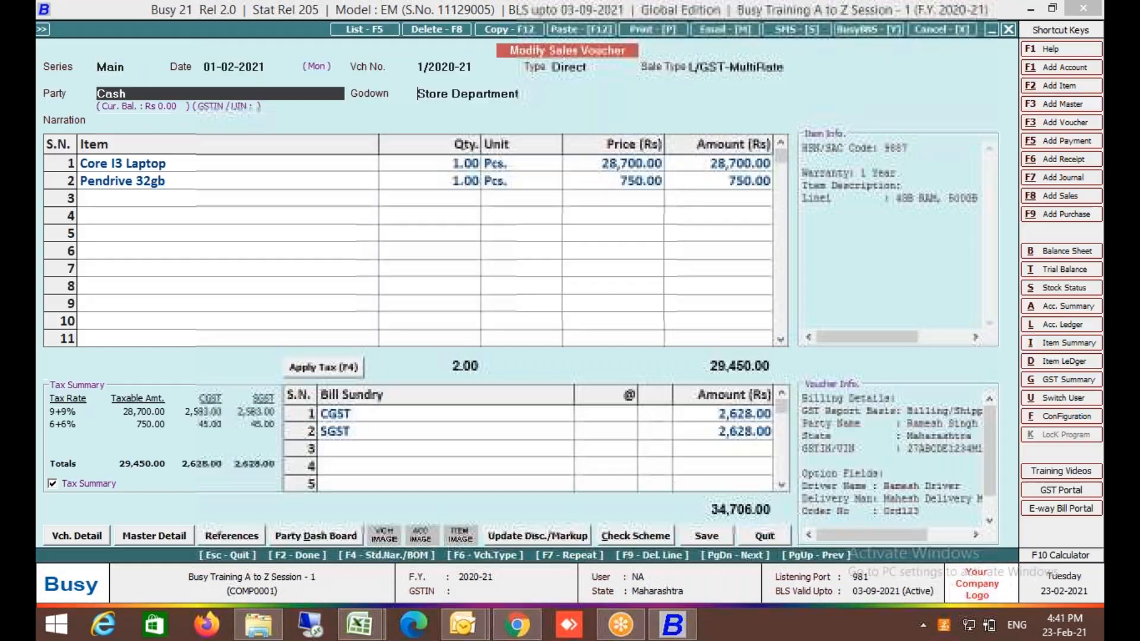
Correct the mobile number's extra digit, confirm the billing details, and accept the GSTIN warning.
{"action": "key", "text": "Right"}
{"action": "key", "text": "Right"}
{"action": "key", "text": "Right"}
{"action": "key", "text": "Right"}
{"action": "key", "text": "Right"}
{"action": "key", "text": "Right"}
{"action": "key", "text": "Right"}
{"action": "key", "text": "Right"}
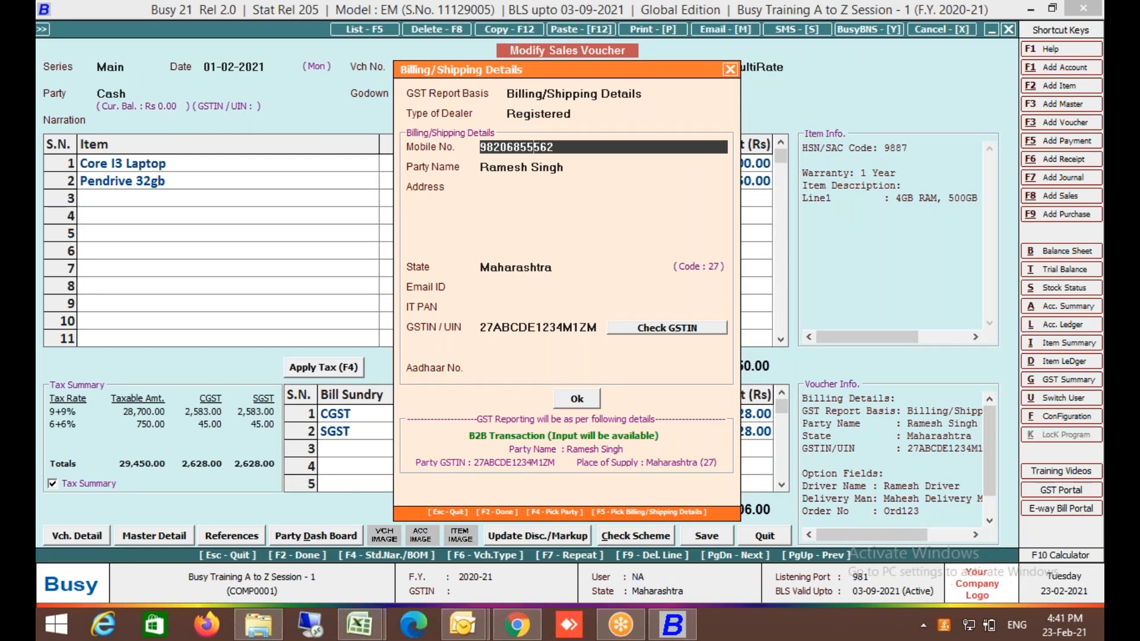
{"action": "key", "text": "BackSpace"}
{"action": "key", "text": "Return"}
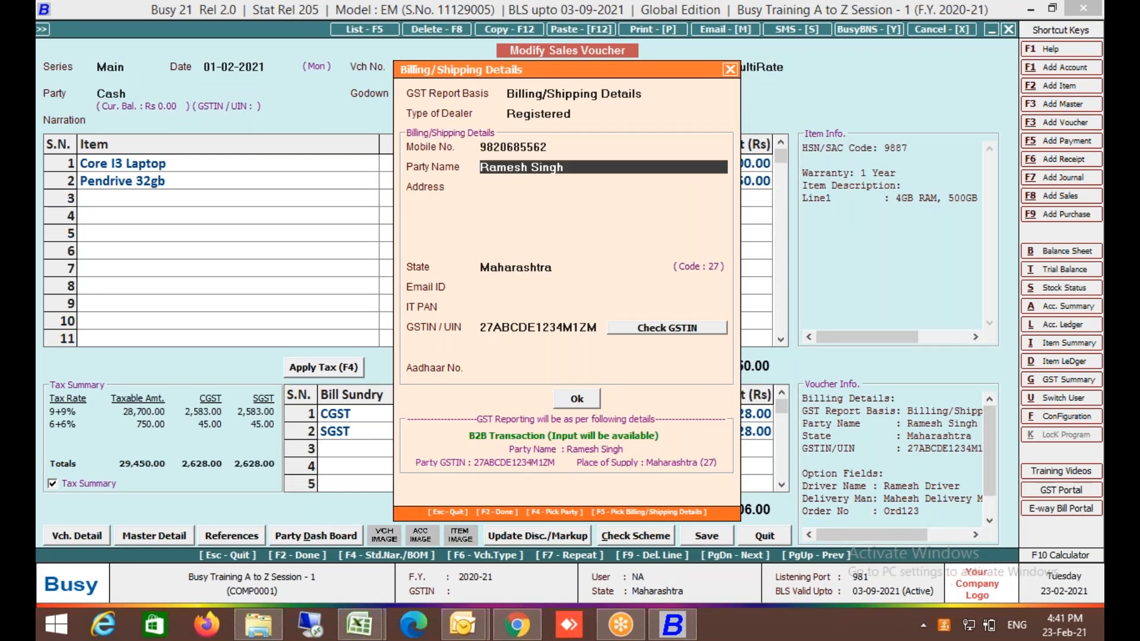
{"action": "key", "text": "F2"}
{"action": "key", "text": "Left"}
{"action": "key", "text": "Return"}
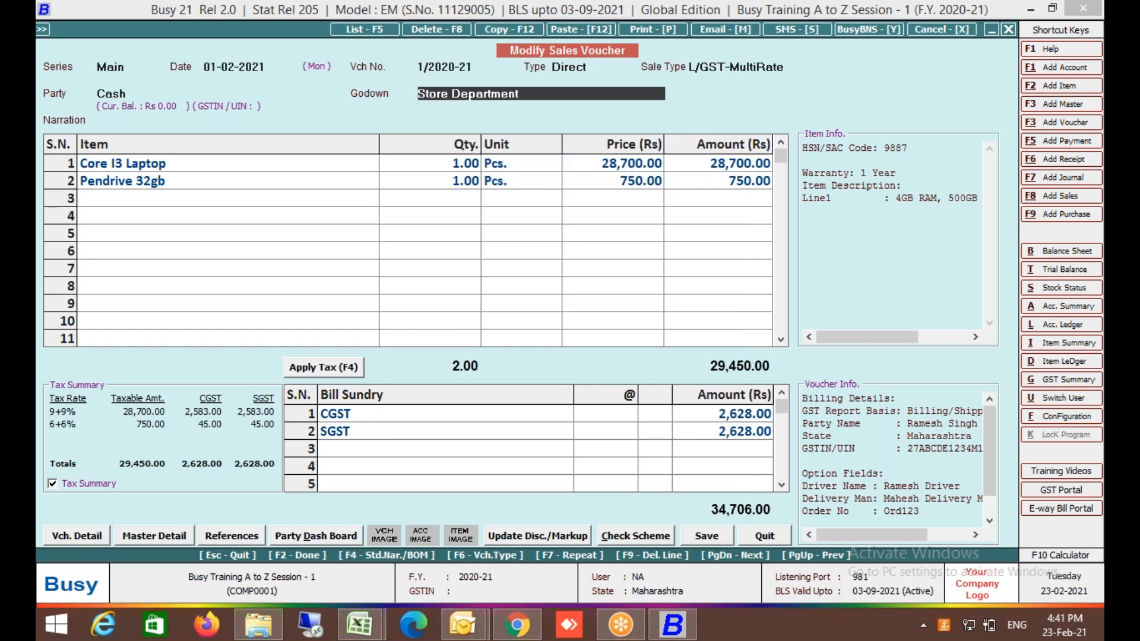
Accept negative stock for Core I3 Laptop and Pendrive 32gb and save the modified voucher.
{"action": "key", "text": "Return"}
{"action": "key", "text": "Left"}
{"action": "key", "text": "Return"}
{"action": "key", "text": "Left"}
{"action": "key", "text": "Return"}
{"action": "key", "text": "Return"}
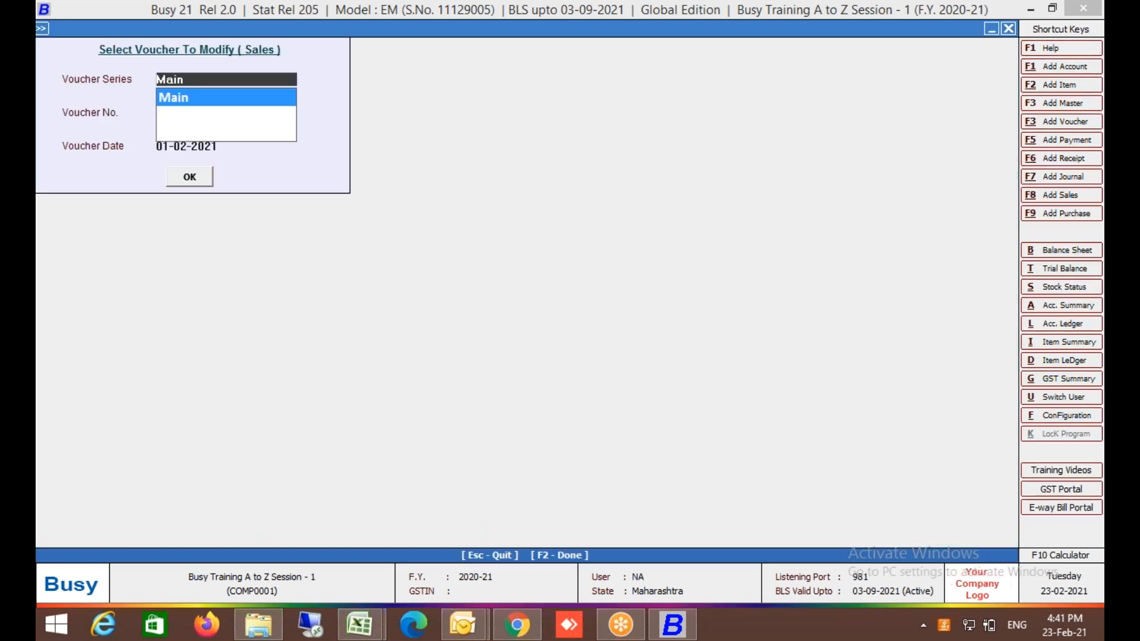
{"action": "key", "text": "Escape"}
Add a new Cash sales voucher and enter the buyer's mobile number in billing details.
{"action": "key", "text": "Up"}
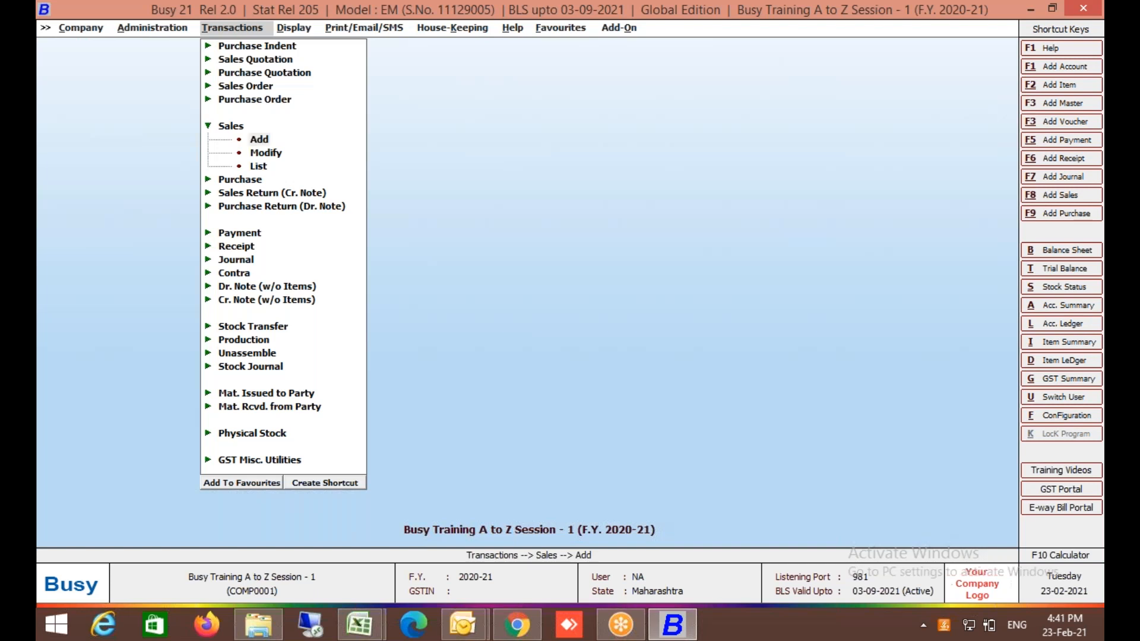
{"action": "key", "text": "Return"}
{"action": "key", "text": "Return"}
{"action": "key", "text": "Return"}
{"action": "key", "text": "Return"}
{"action": "key", "text": "Return"}
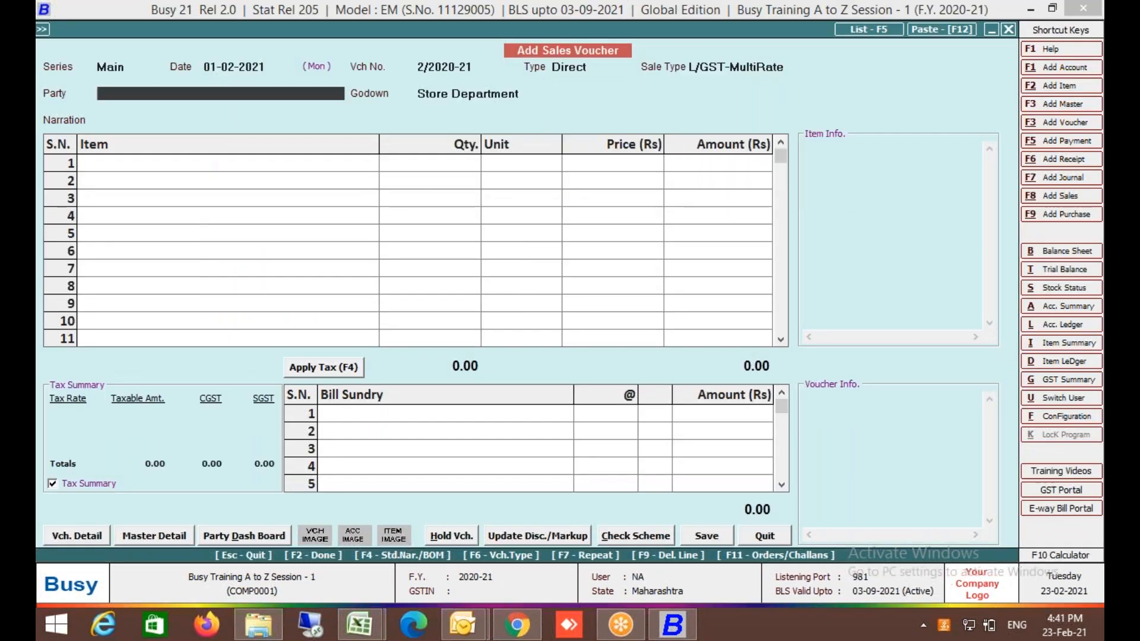
{"action": "key", "text": "Return"}
{"action": "key", "text": "Return"}
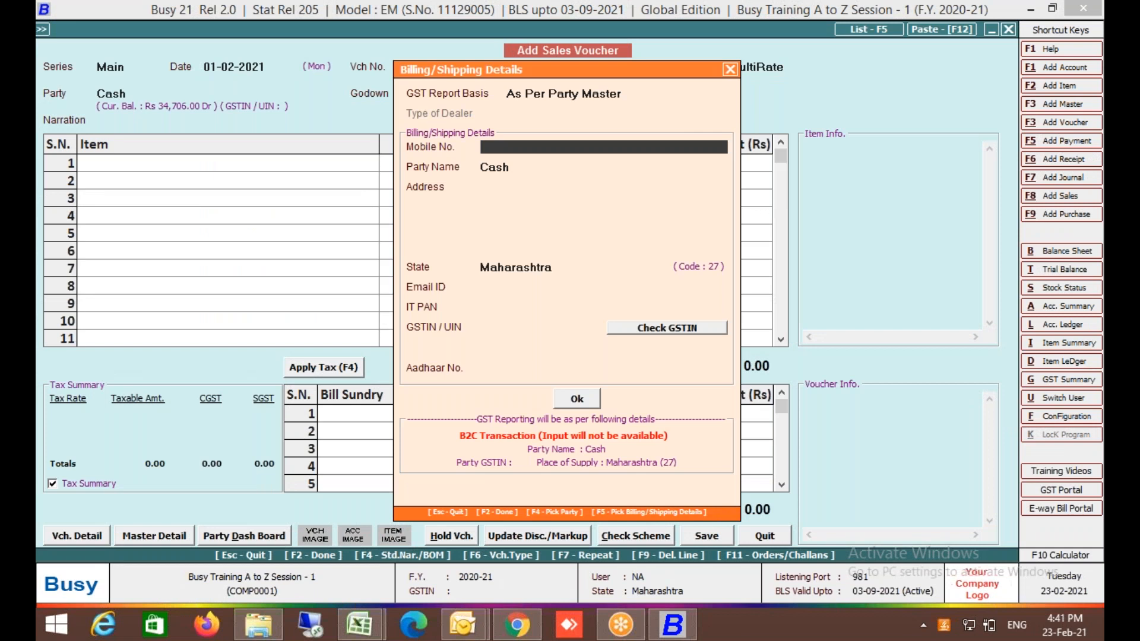
{"action": "key", "text": "Return"}
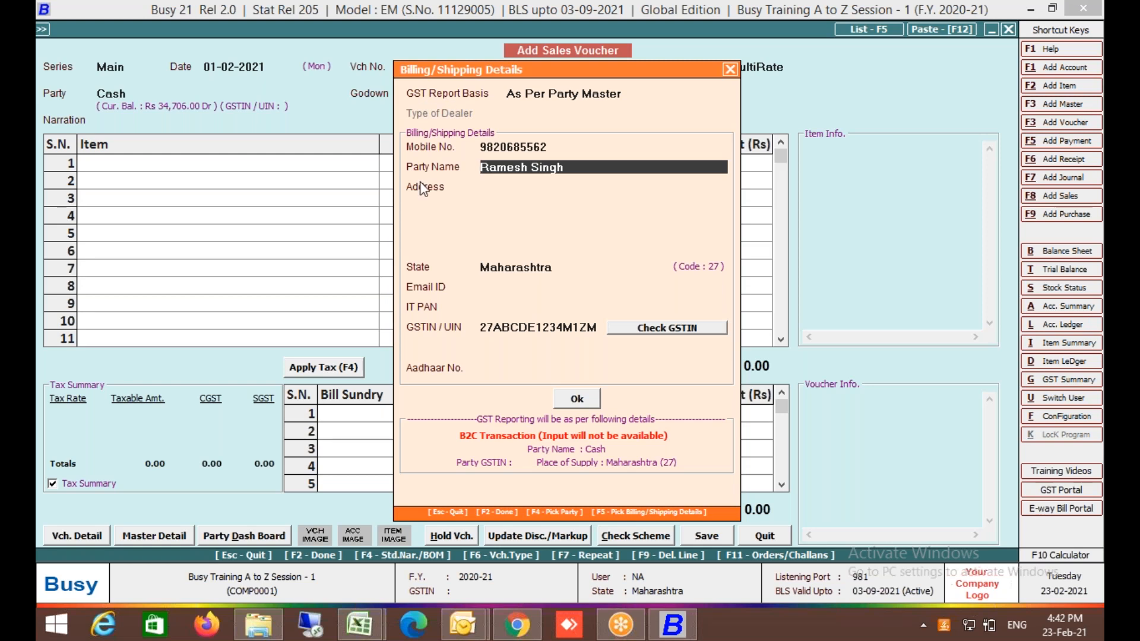
Quit the new voucher and open the Sales Main series configuration from Voucher Series Configuration.
{"action": "key", "text": "Escape"}
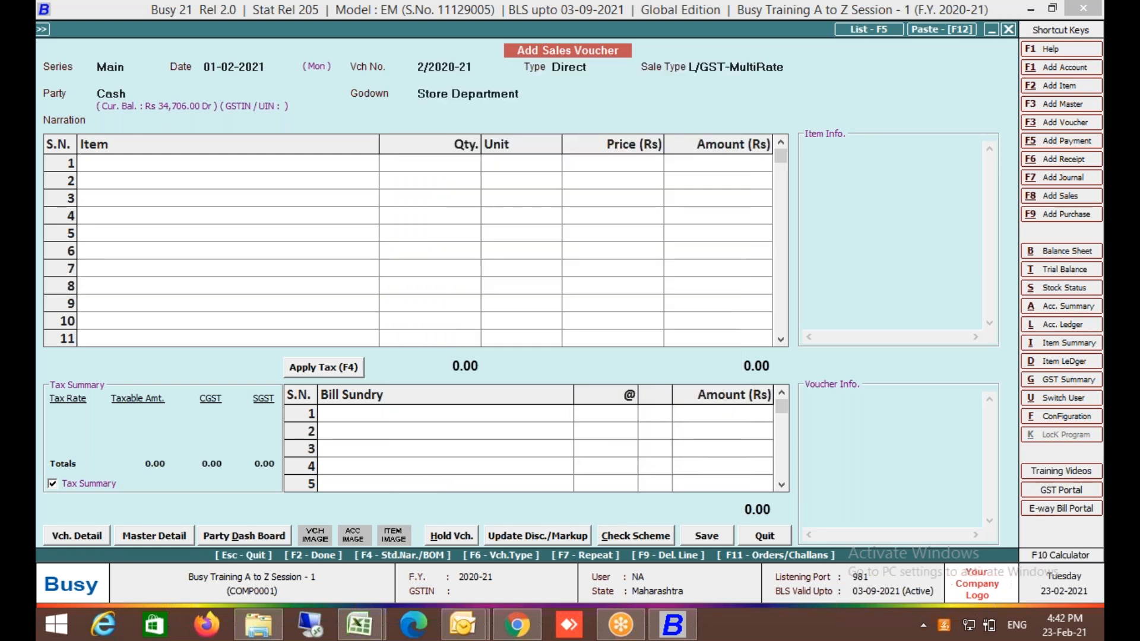
{"action": "key", "text": "Return"}
{"action": "key", "text": "Left"}
{"action": "key", "text": "Return"}
{"action": "key", "text": "Down"}
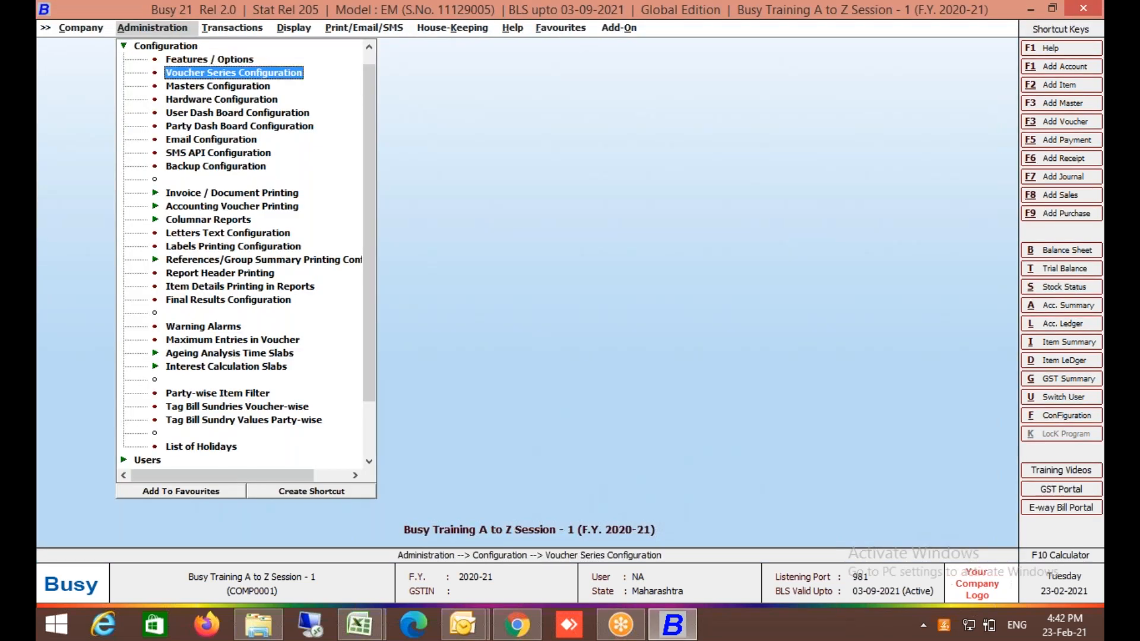
{"action": "key", "text": "Return"}
{"action": "key", "text": "Down"}
{"action": "key", "text": "Down"}
{"action": "key", "text": "Down"}
{"action": "key", "text": "Down"}
{"action": "key", "text": "Down"}
{"action": "key", "text": "Right"}
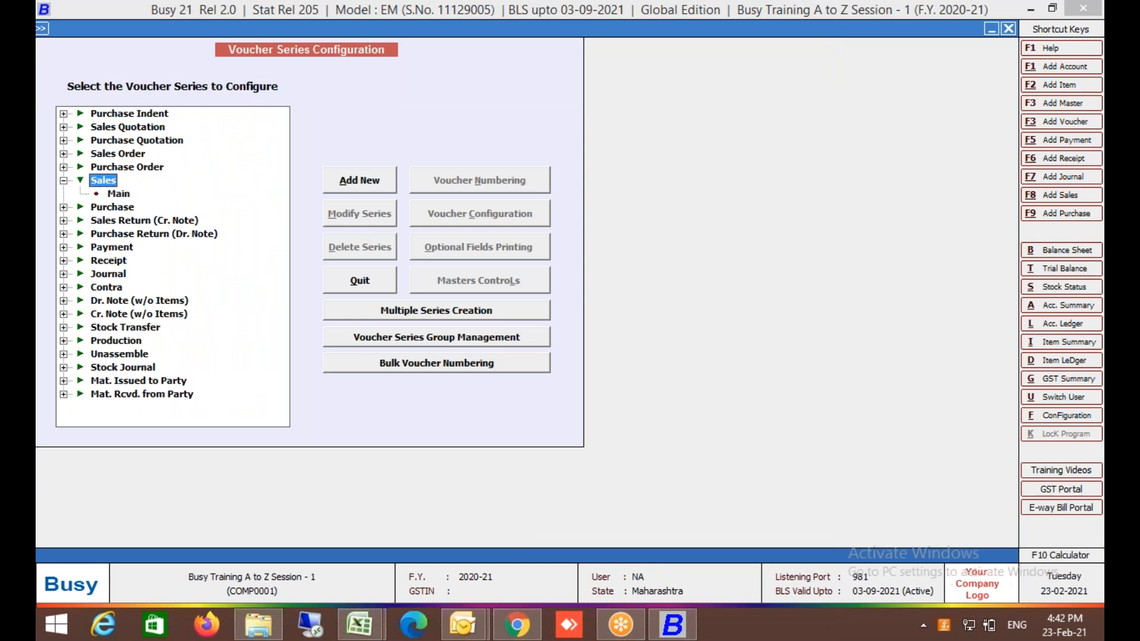
{"action": "key", "text": "Down"}
{"action": "key", "text": "alt+c"}
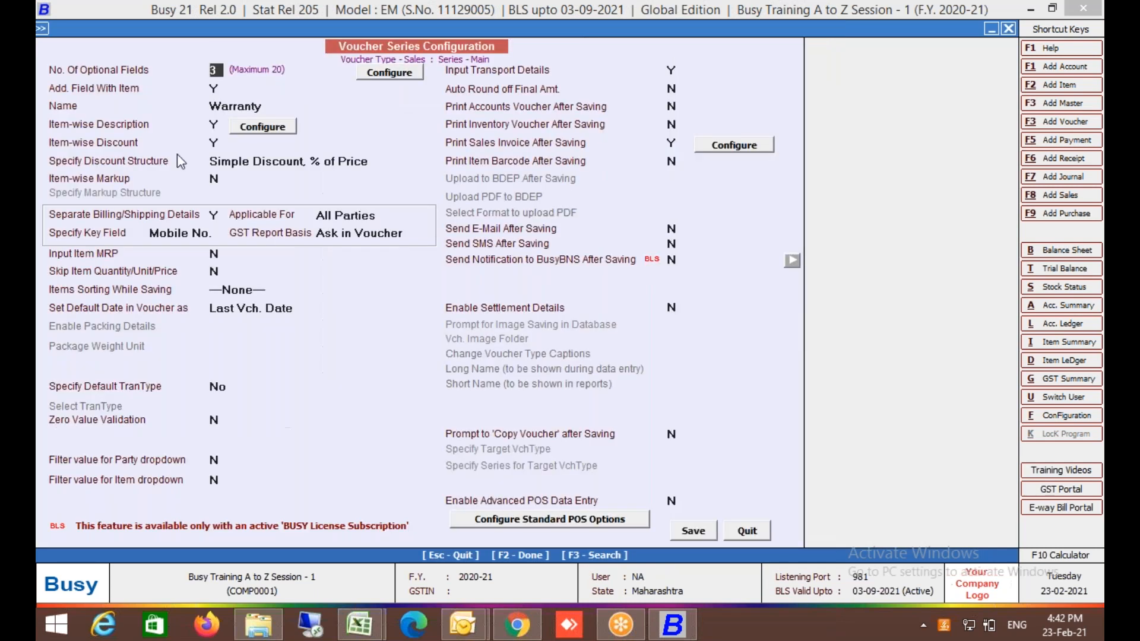
Set Skip Item Quantity/Unit/Price to Y and save the configuration.
{"action": "left_click", "coordinate": [110, 256]}
{"action": "key", "text": "Return"}
{"action": "type", "text": "Y"}
{"action": "key", "text": "Escape"}
{"action": "key", "text": "Return"}
{"action": "key", "text": "Escape"}
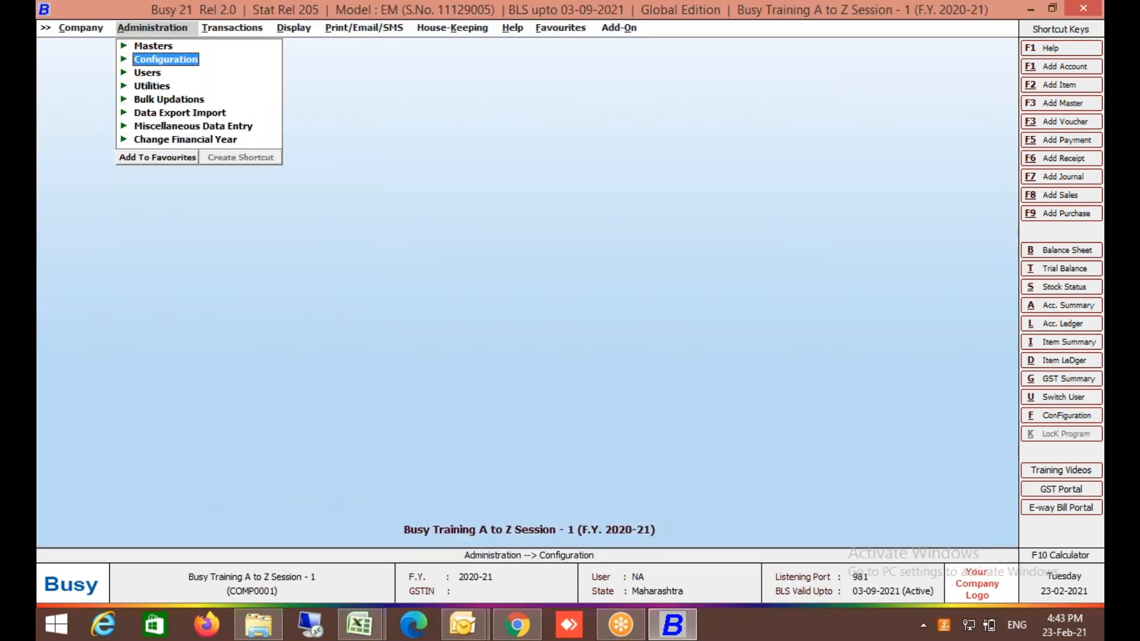
Add a Cash sales voucher with Core I3 Laptop on the first row, no quantity or price.
{"action": "key", "text": "Right"}
{"action": "key", "text": "Return"}
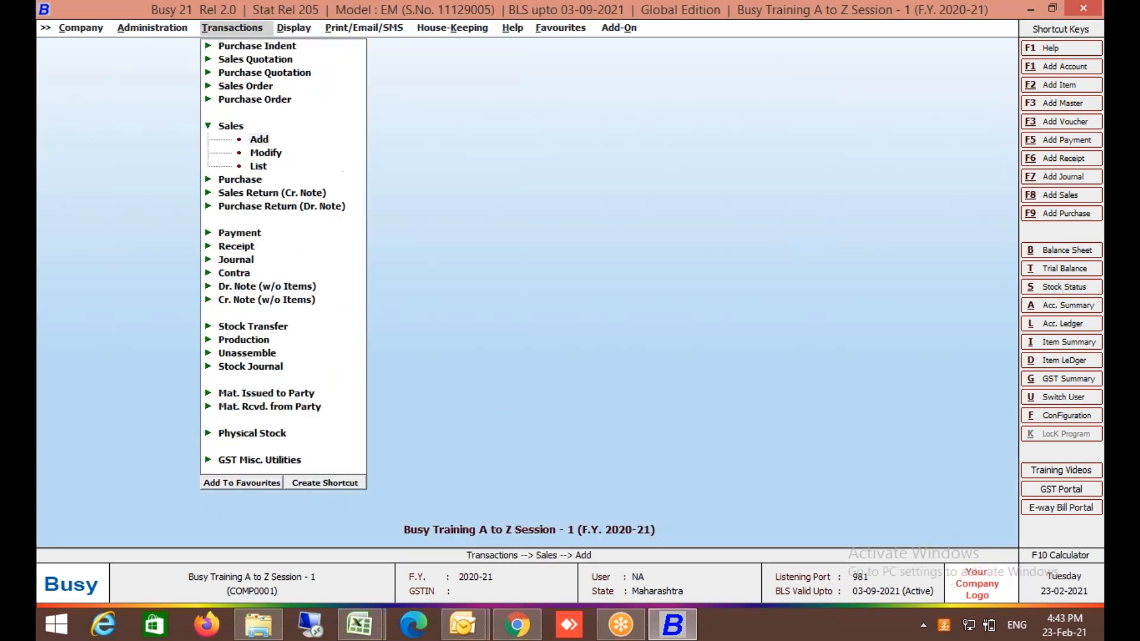
{"action": "key", "text": "Return"}
{"action": "key", "text": "Return"}
{"action": "key", "text": "Return"}
{"action": "key", "text": "Return"}
{"action": "key", "text": "Return"}
{"action": "key", "text": "Down"}
{"action": "key", "text": "Return"}
{"action": "key", "text": "Return"}
{"action": "key", "text": "Return"}
{"action": "key", "text": "Return"}
{"action": "key", "text": "Return"}
{"action": "key", "text": "Return"}
{"action": "key", "text": "Return"}
{"action": "key", "text": "Return"}
{"action": "key", "text": "Return"}
{"action": "key", "text": "Return"}
{"action": "key", "text": "Return"}
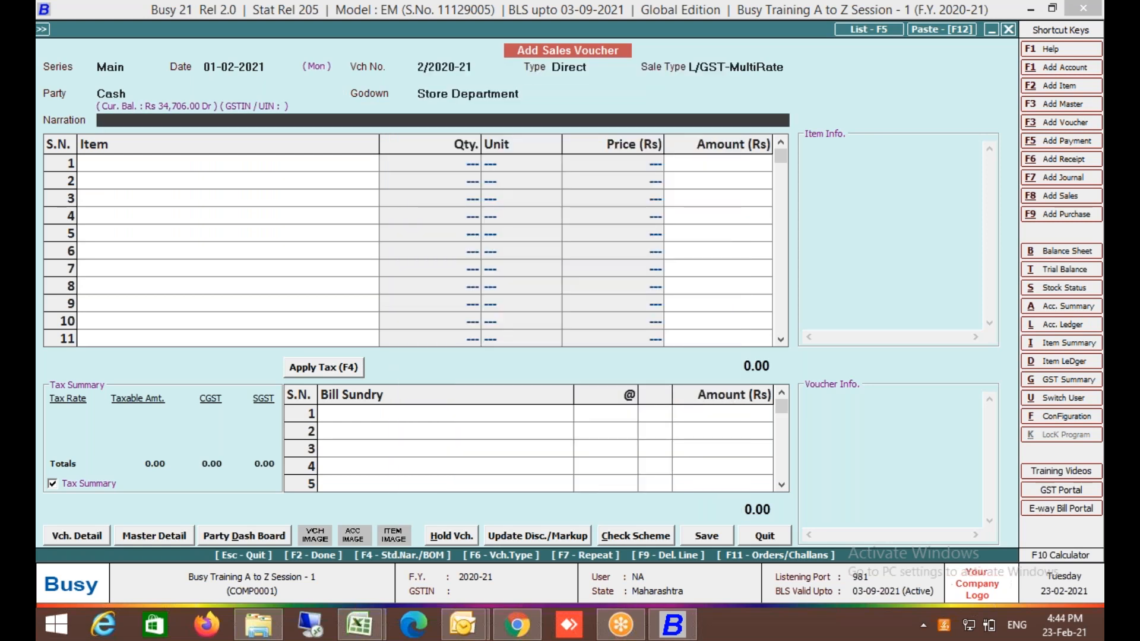
{"action": "key", "text": "Return"}
{"action": "key", "text": "Return"}
{"action": "key", "text": "Return"}
{"action": "key", "text": "Return"}
{"action": "key", "text": "Return"}
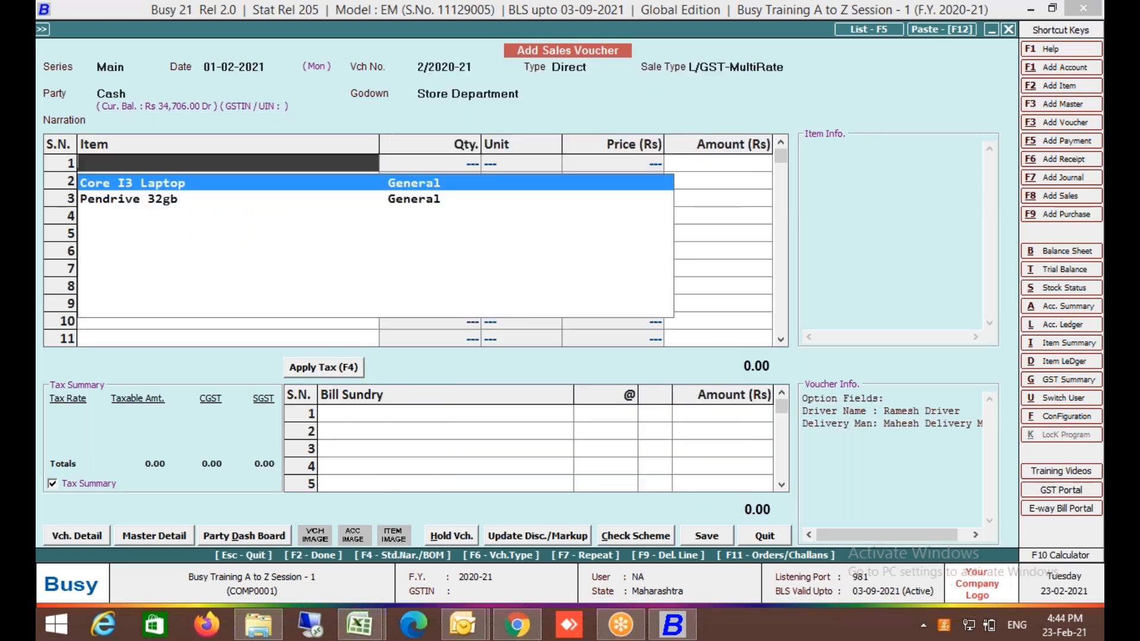
{"action": "key", "text": "Return"}
{"action": "key", "text": "Return"}
{"action": "key", "text": "Return"}
{"action": "key", "text": "Return"}
{"action": "key", "text": "Return"}
{"action": "key", "text": "Return"}
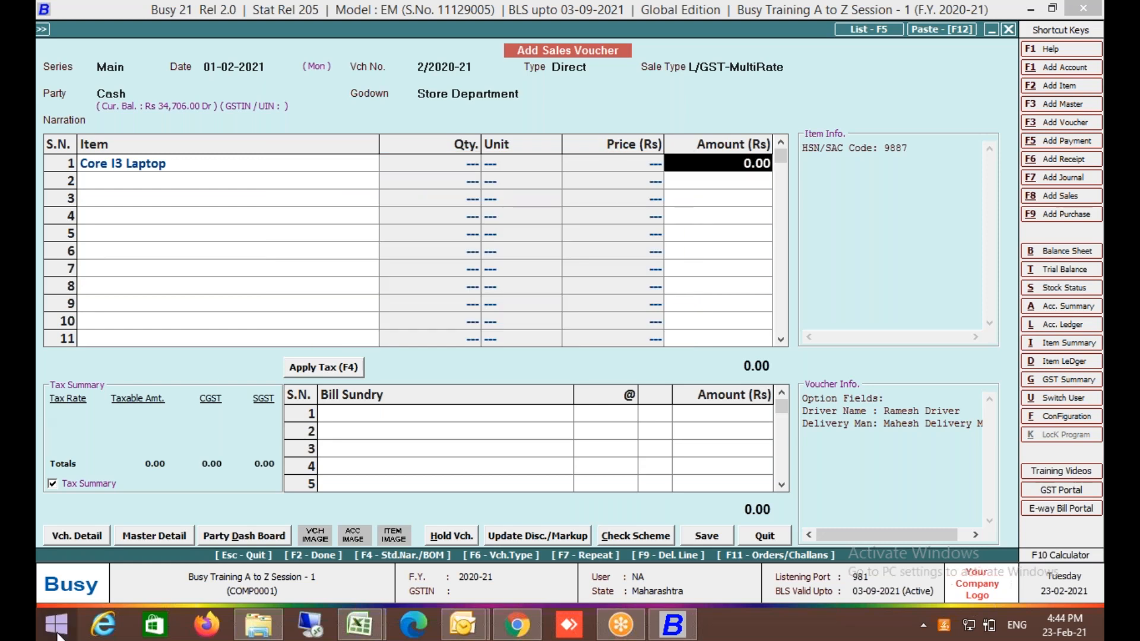
Go to Vch. Series Configuration and select the Sales Main series settings.
{"action": "left_click", "coordinate": [90, 536]}
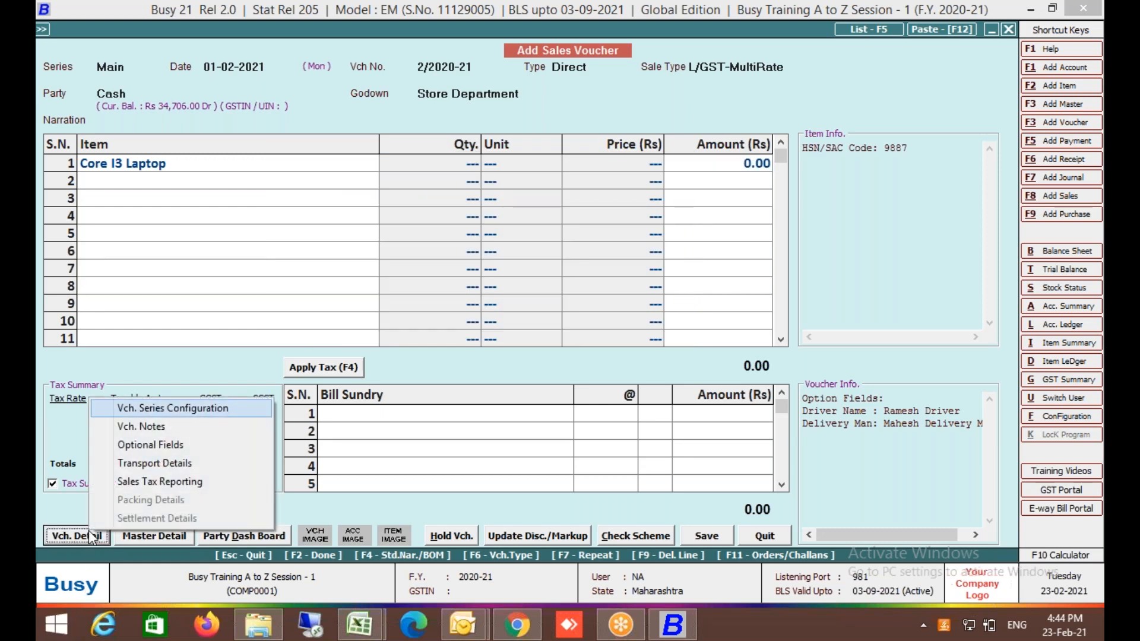
{"action": "key", "text": "Return"}
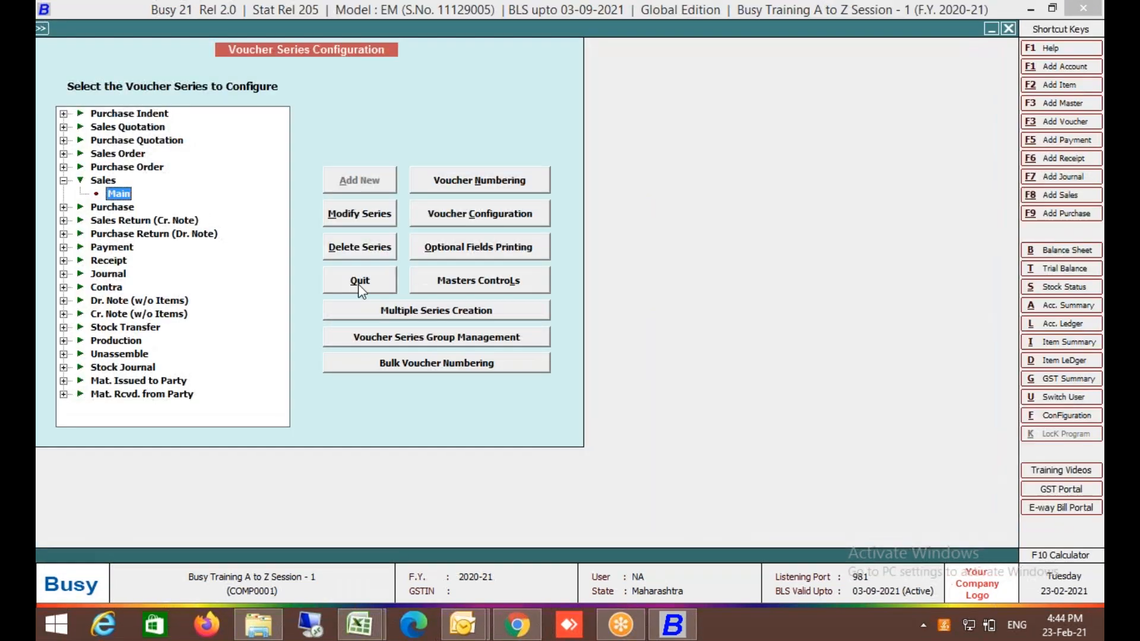
{"action": "left_click", "coordinate": [437, 218]}
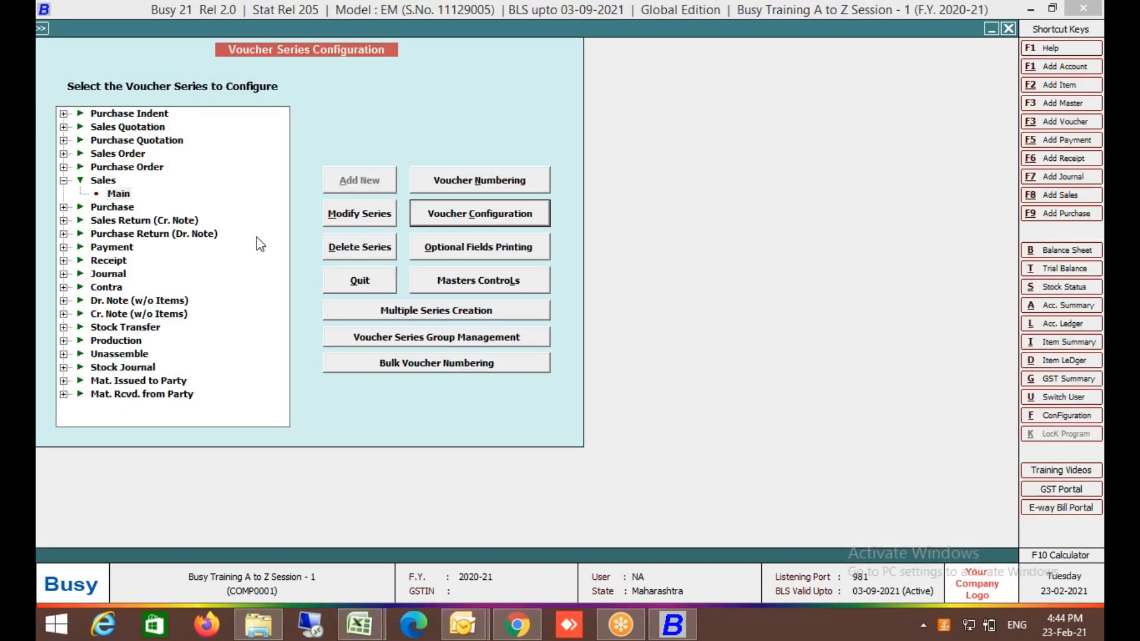
Change Skip Item Quantity/Unit/Price from Y back to N for Sales Main.
{"action": "left_click", "coordinate": [159, 272]}
{"action": "key", "text": "n"}
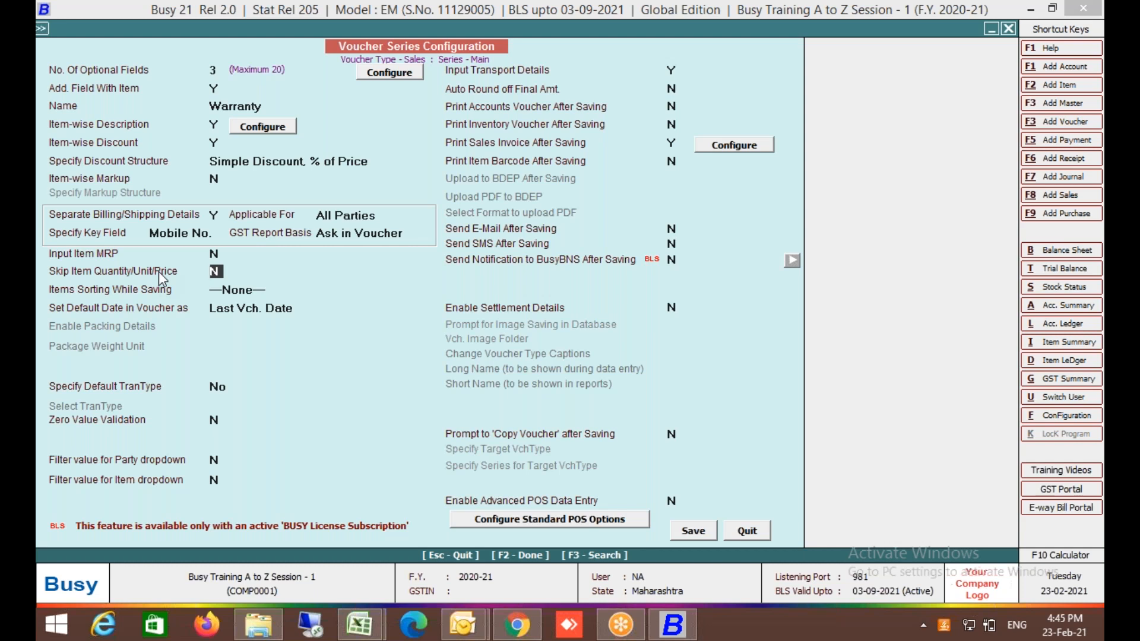
Set Items Sorting While Saving to Item-wise and keep Last Vch. Date as the default date.
{"action": "key", "text": "Return"}
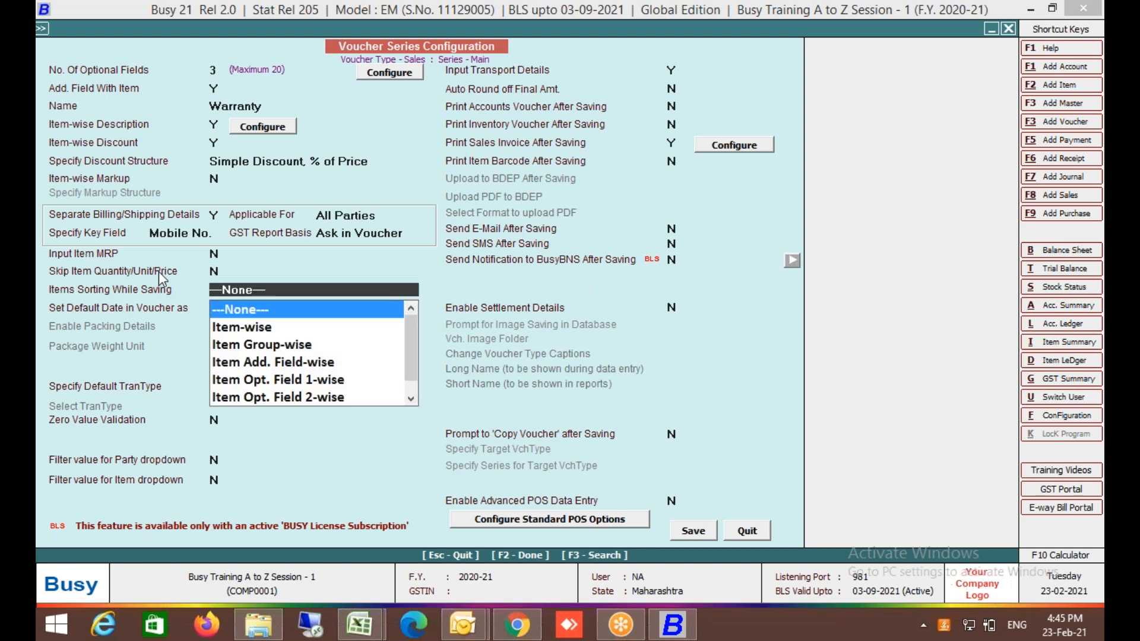
{"action": "key", "text": "Down"}
{"action": "key", "text": "Down"}
{"action": "key", "text": "Down"}
{"action": "key", "text": "Down"}
{"action": "key", "text": "Up"}
{"action": "key", "text": "Up"}
{"action": "key", "text": "Up"}
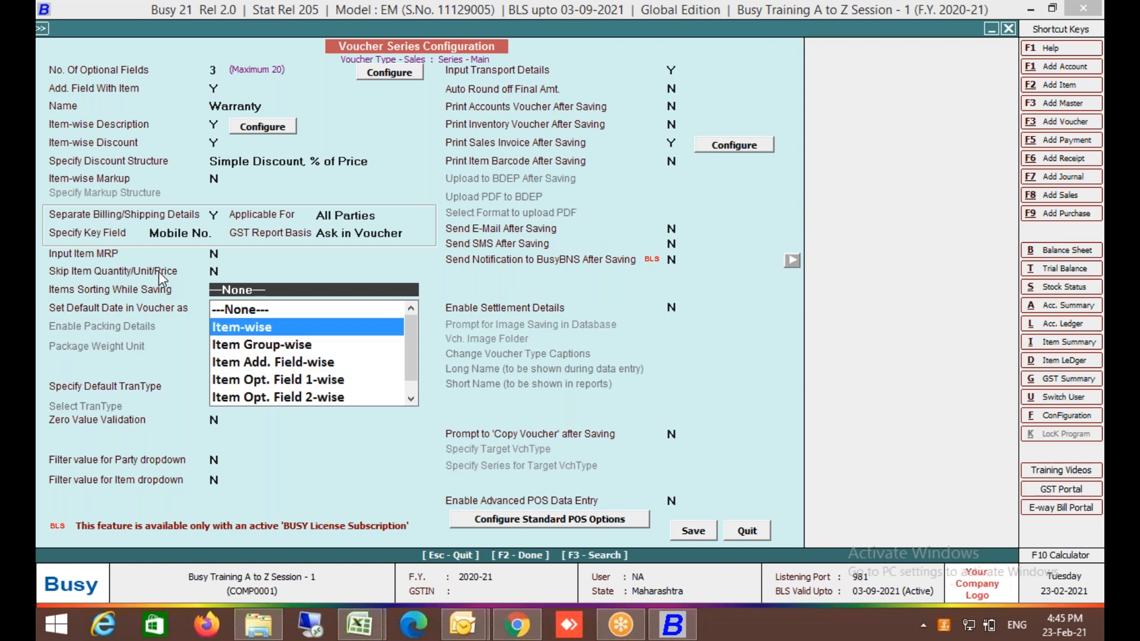
{"action": "key", "text": "Down"}
{"action": "key", "text": "Down"}
{"action": "key", "text": "Down"}
{"action": "key", "text": "Down"}
{"action": "key", "text": "Down"}
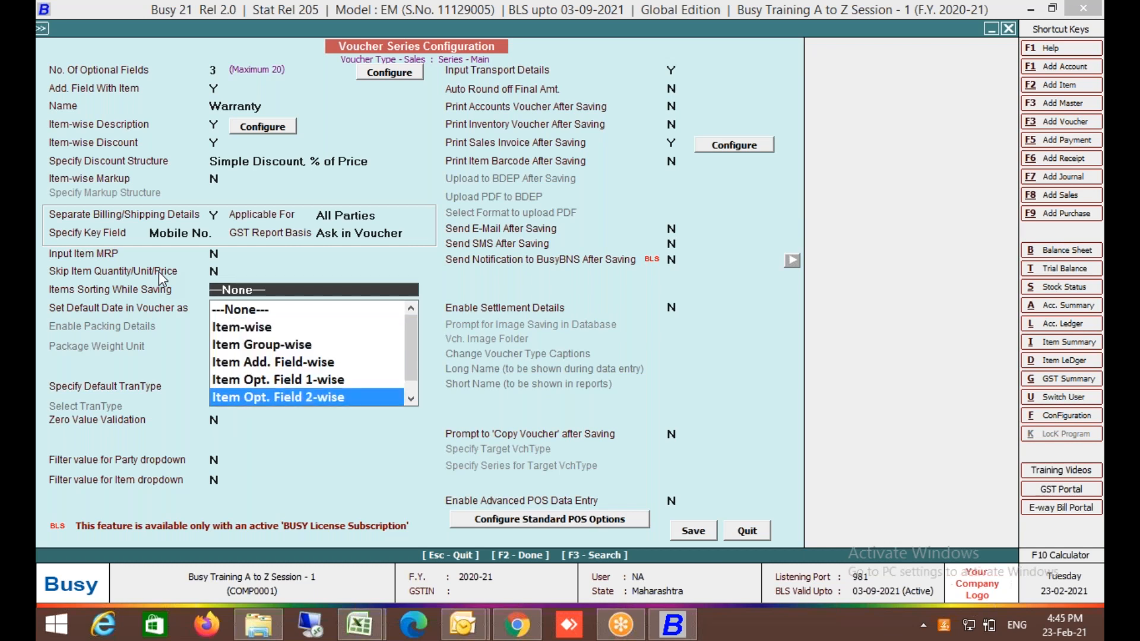
{"action": "key", "text": "Up"}
{"action": "key", "text": "Up"}
{"action": "key", "text": "Up"}
{"action": "key", "text": "Up"}
{"action": "key", "text": "Up"}
{"action": "key", "text": "Up"}
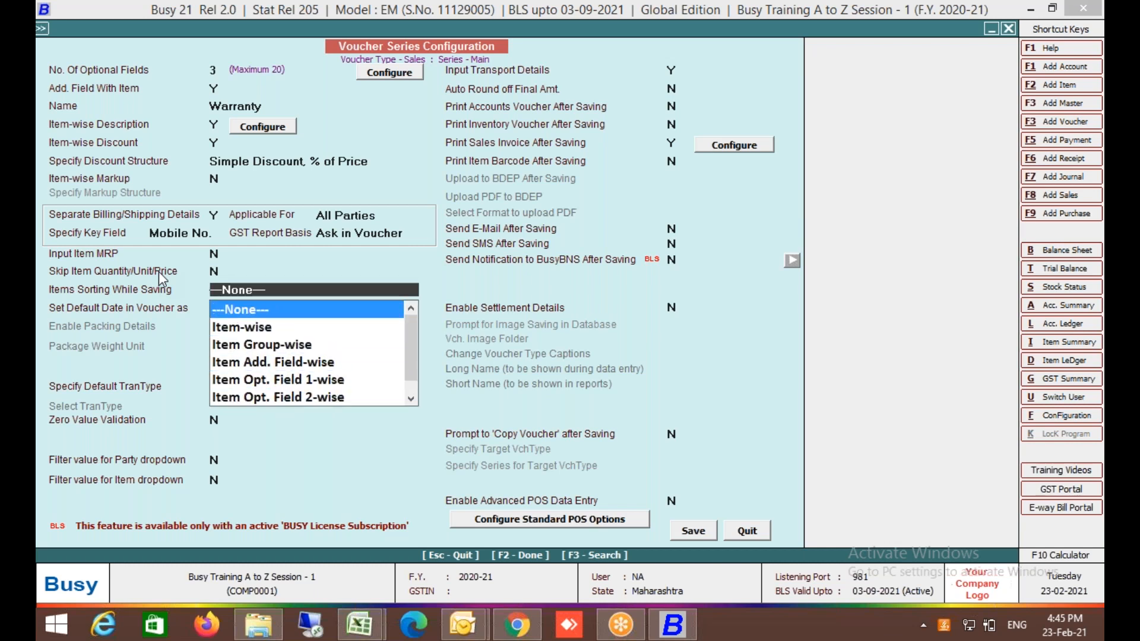
{"action": "key", "text": "Down"}
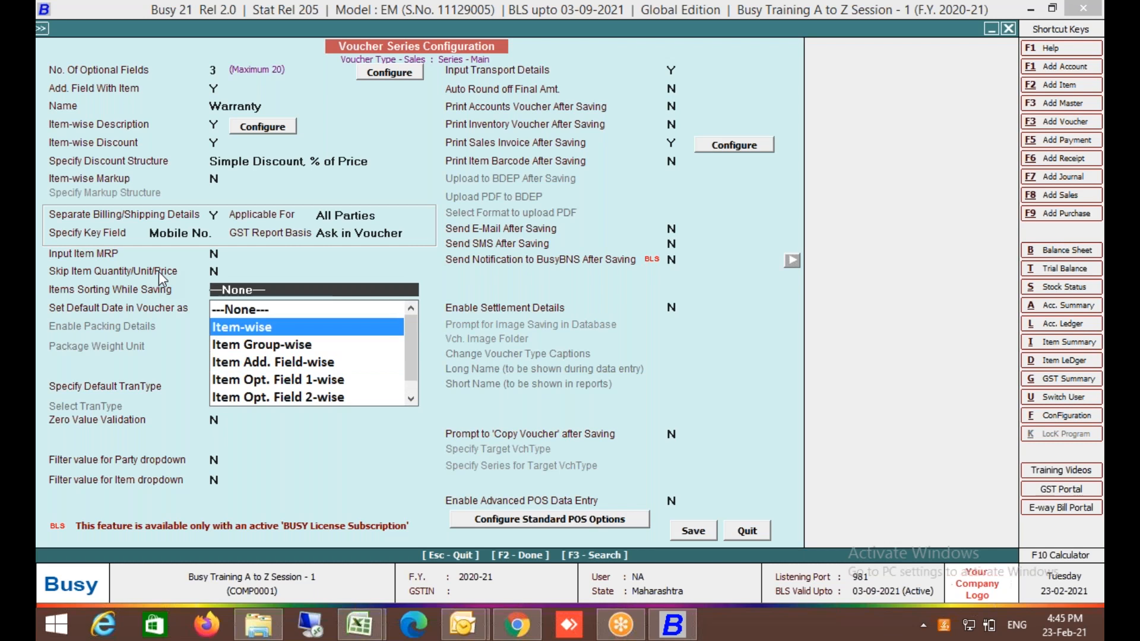
{"action": "key", "text": "Return"}
{"action": "key", "text": "Return"}
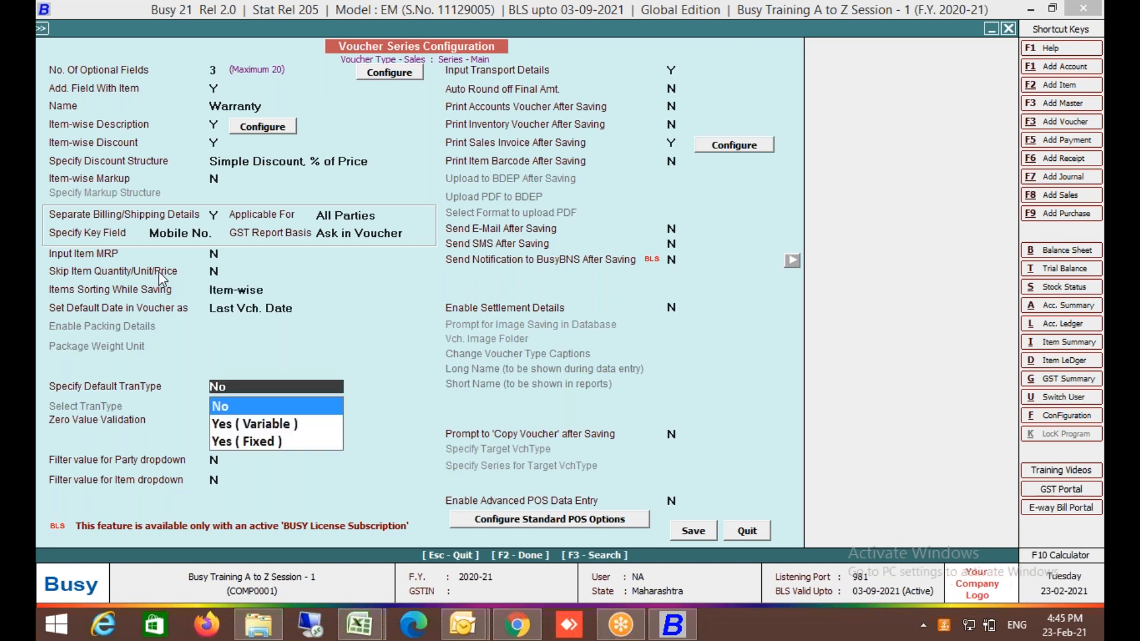
{"action": "key", "text": "shift+Tab"}
{"action": "key", "text": "shift+Tab"}
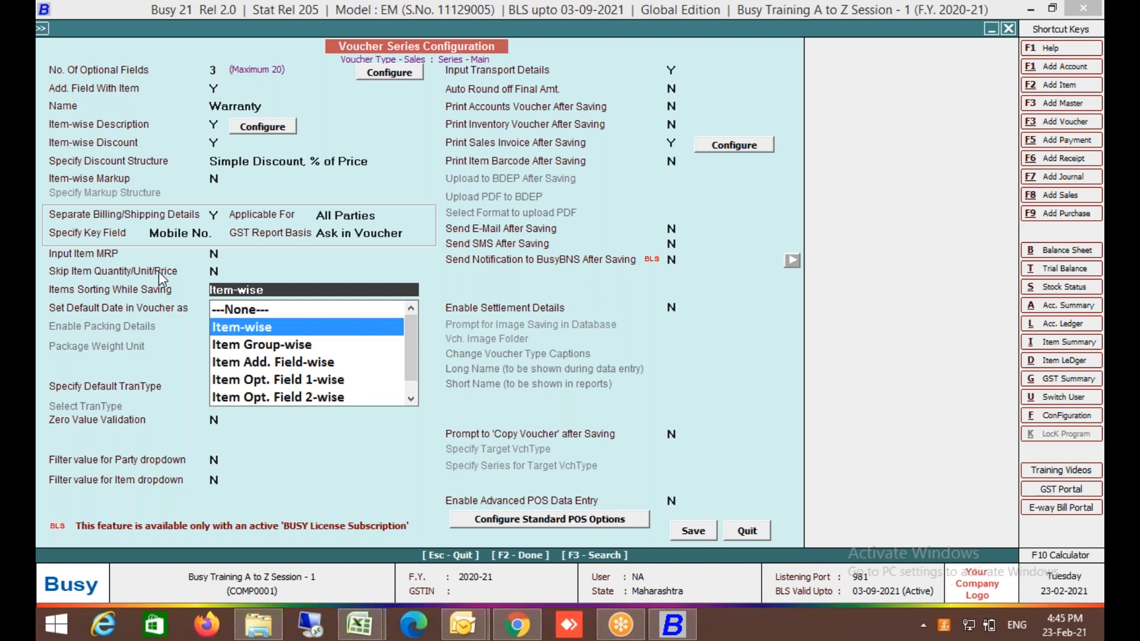
{"action": "key", "text": "Return"}
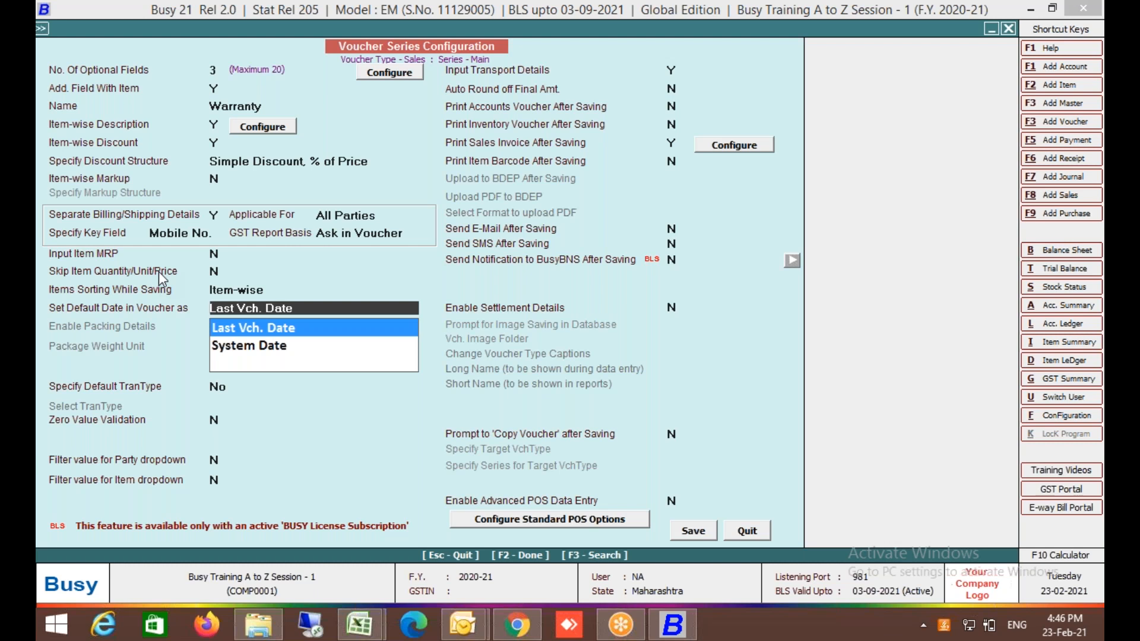
{"action": "key", "text": "Return"}
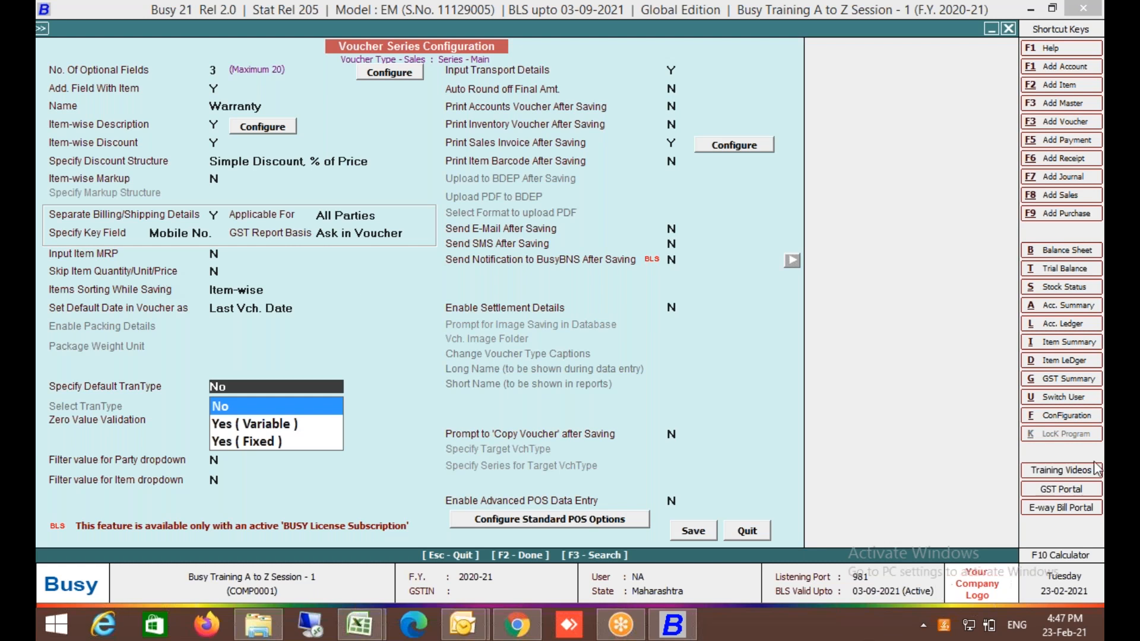
Open the Inventory section of Features/Options from the configuration types.
{"action": "left_click", "coordinate": [1046, 417]}
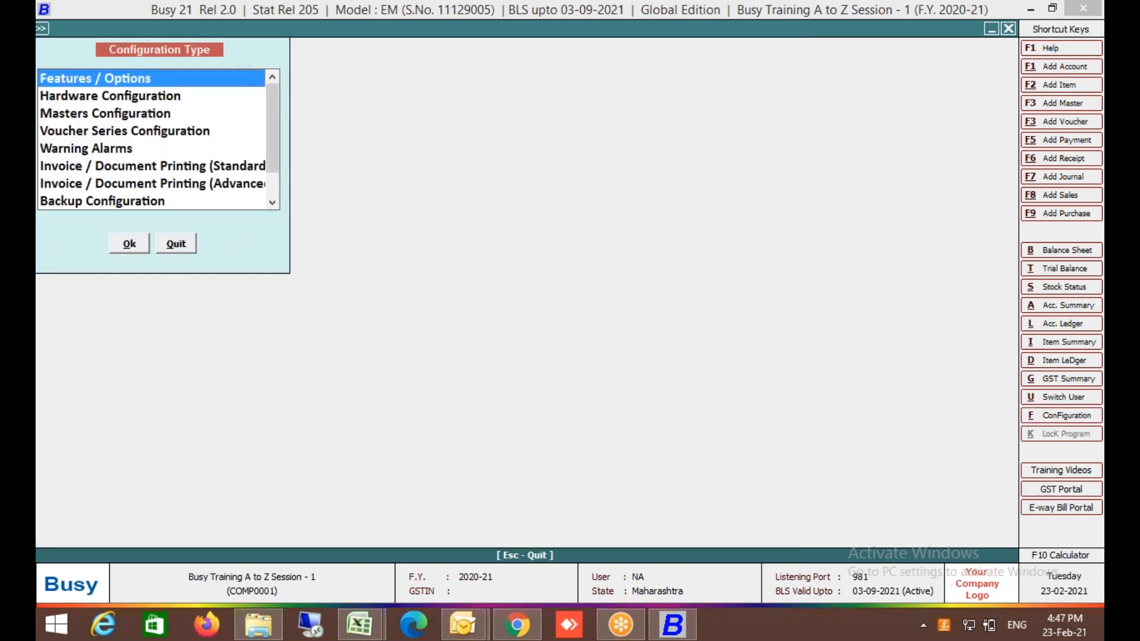
{"action": "key", "text": "Return"}
{"action": "key", "text": "Down"}
{"action": "key", "text": "Down"}
{"action": "key", "text": "Down"}
{"action": "key", "text": "Down"}
{"action": "key", "text": "Down"}
{"action": "key", "text": "Up"}
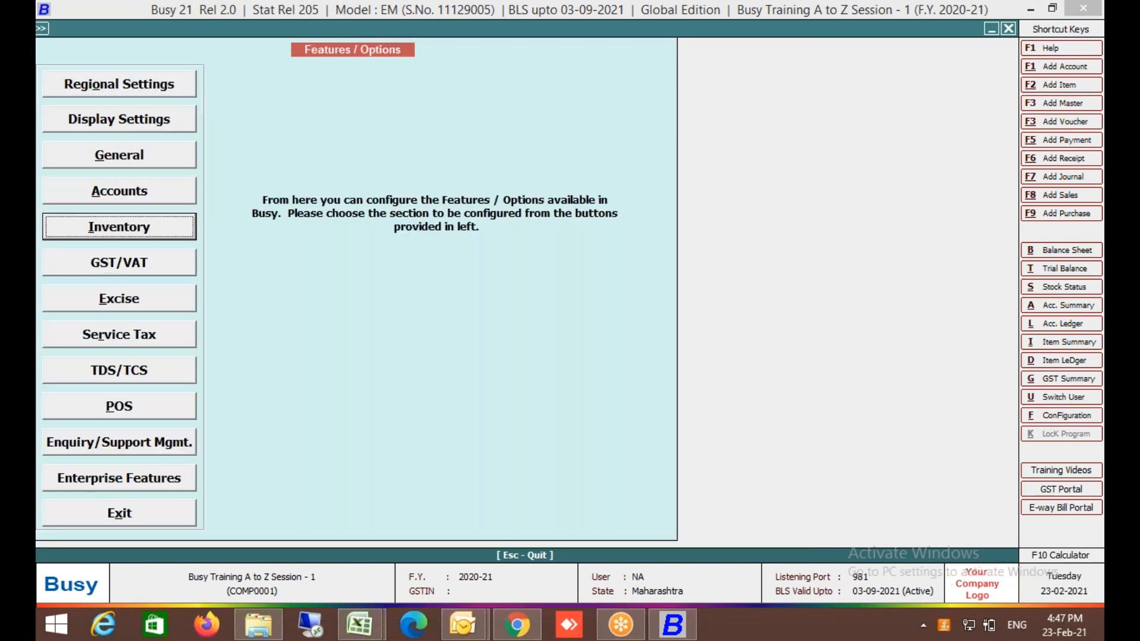
{"action": "key", "text": "Return"}
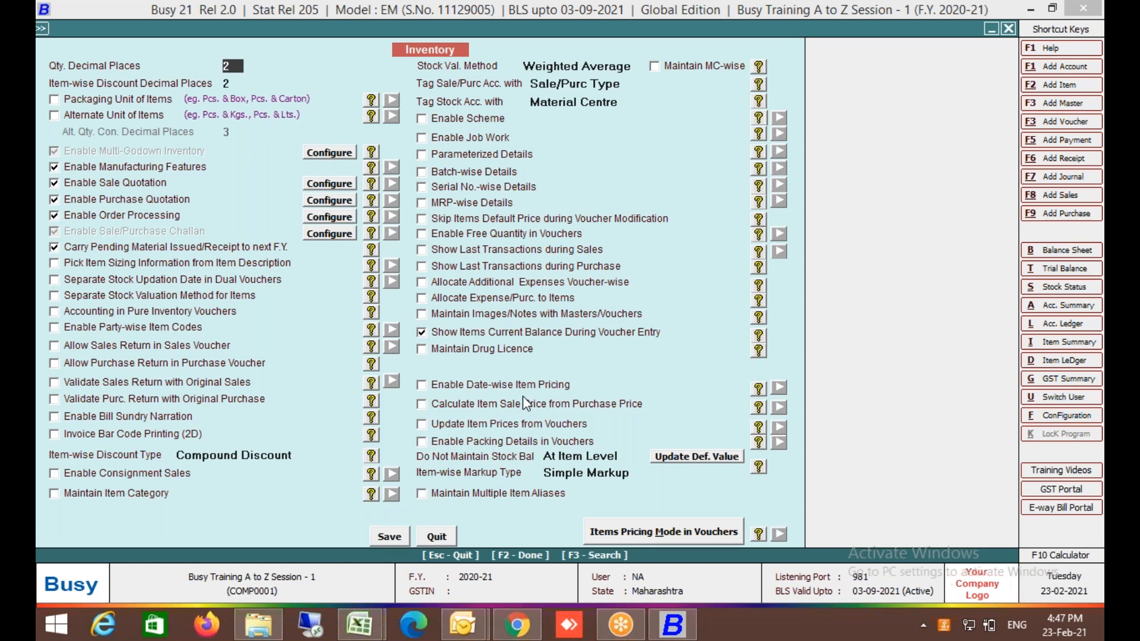
Search for 'packing', enable Packing Details in Vouchers, save, and leave Features/Options.
{"action": "key", "text": "F3"}
{"action": "type", "text": "p"}
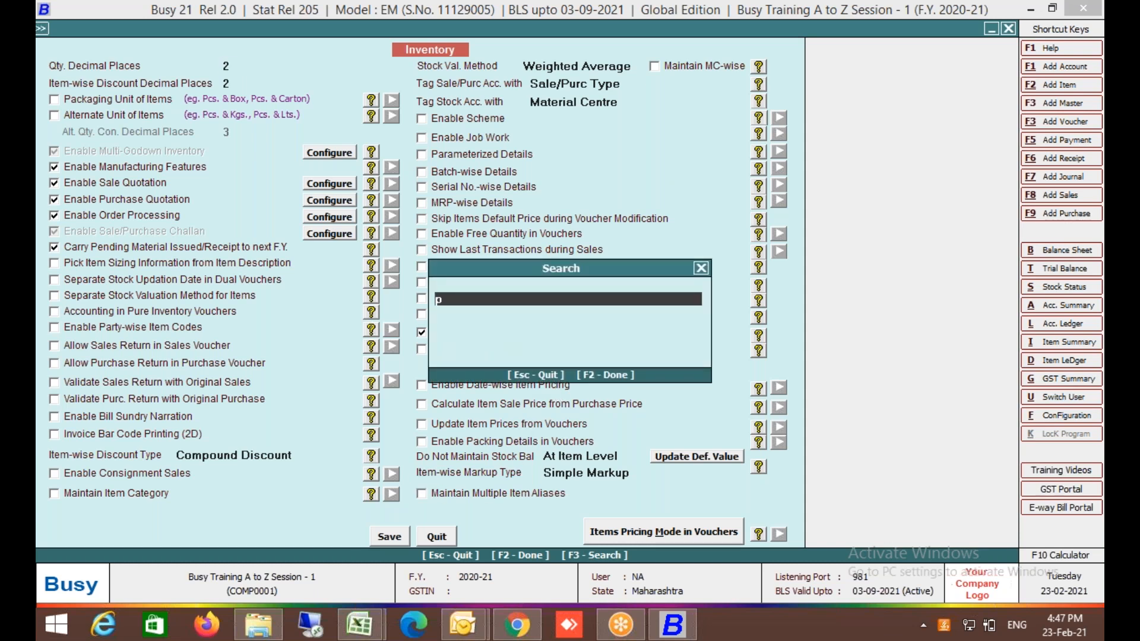
{"action": "type", "text": "acking"}
{"action": "key", "text": "Return"}
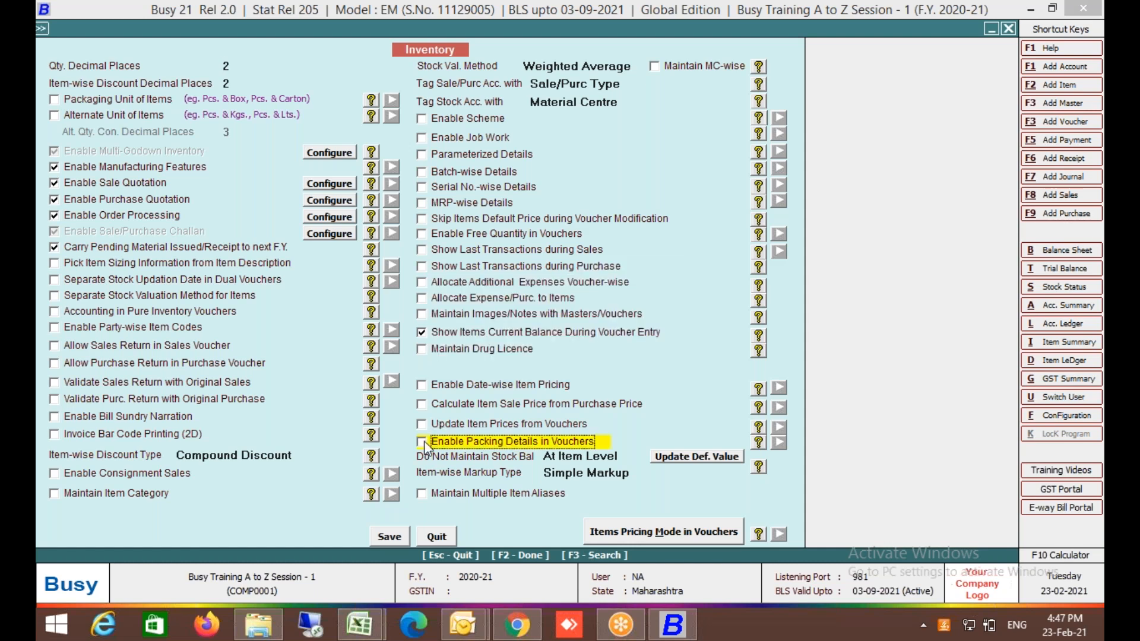
{"action": "left_click", "coordinate": [394, 538]}
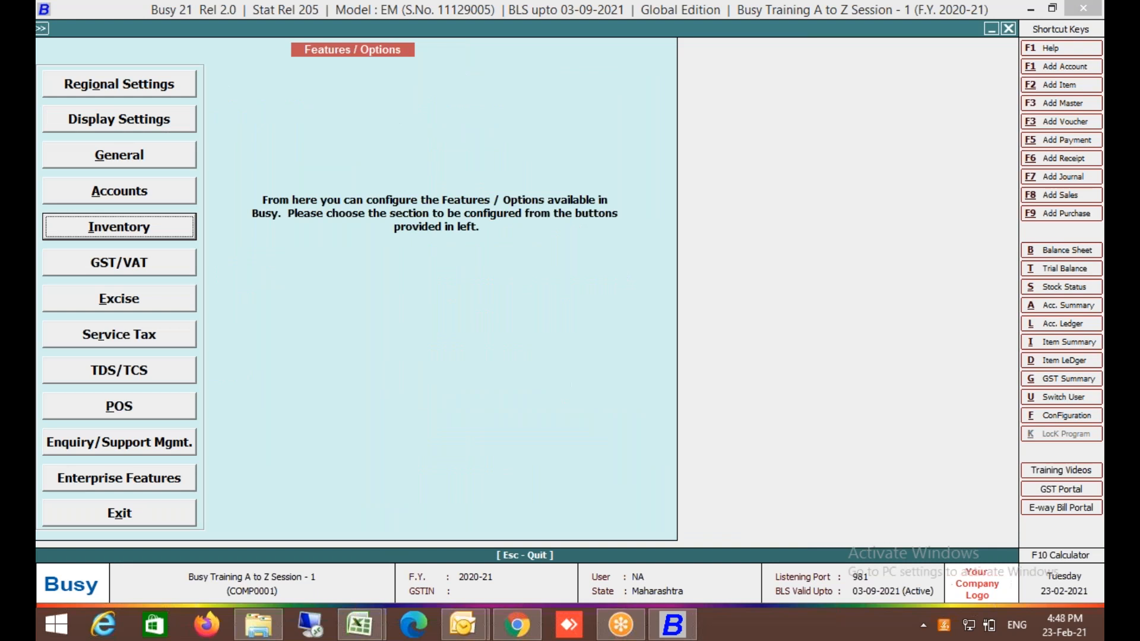
{"action": "key", "text": "Escape"}
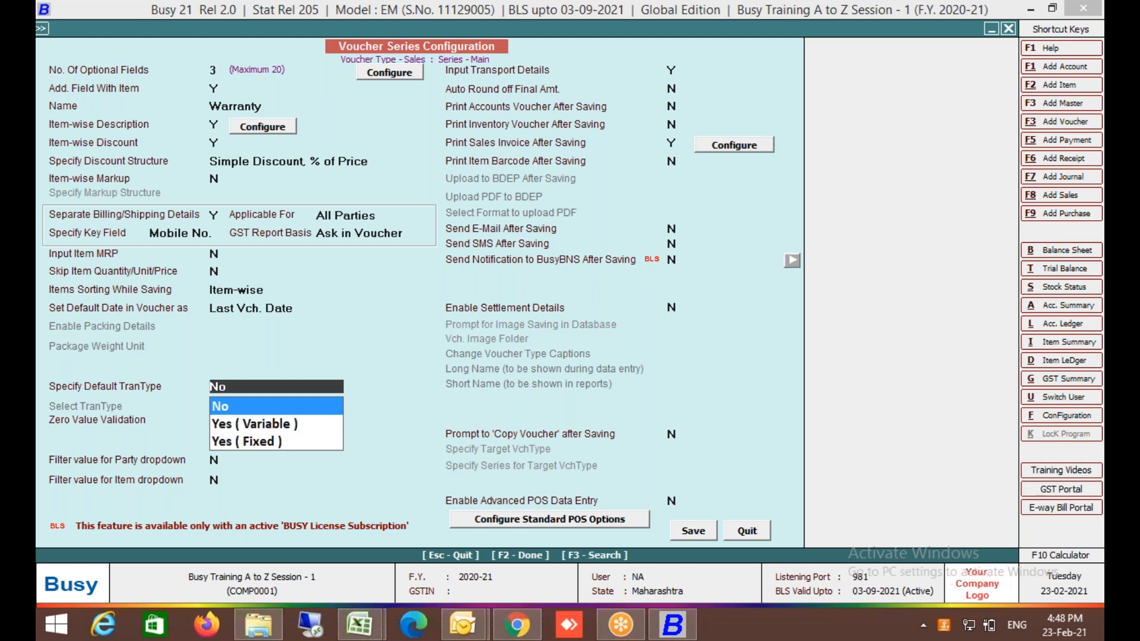
Reopen the Sales Main series settings, set Enable Packing Details to Y, and open its packing list columns.
{"action": "key", "text": "F2"}
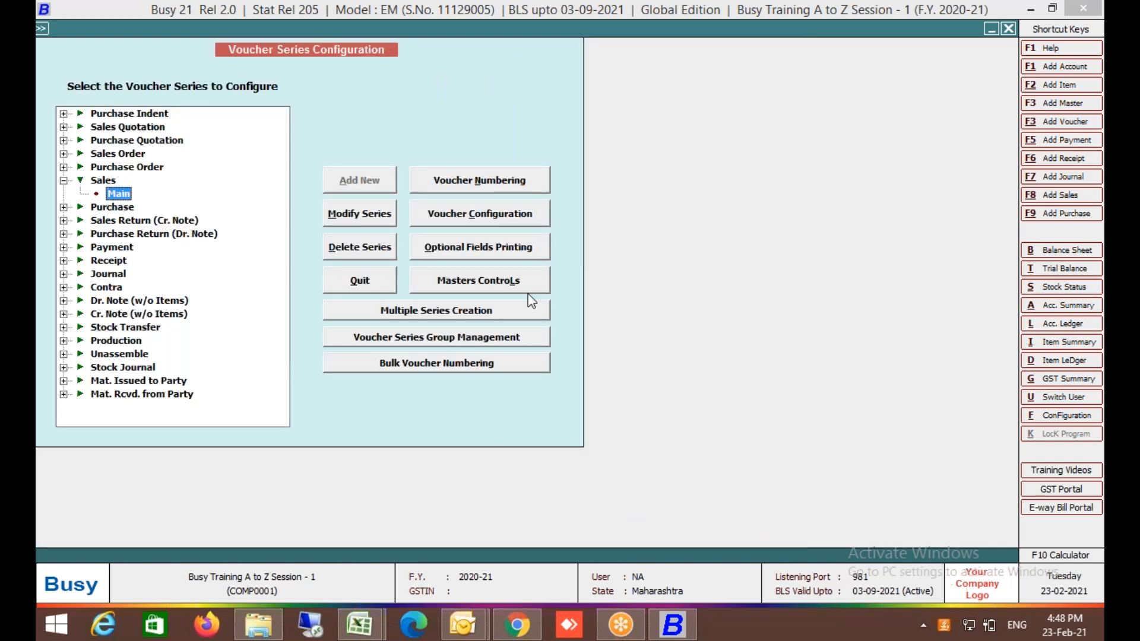
{"action": "left_click", "coordinate": [517, 213]}
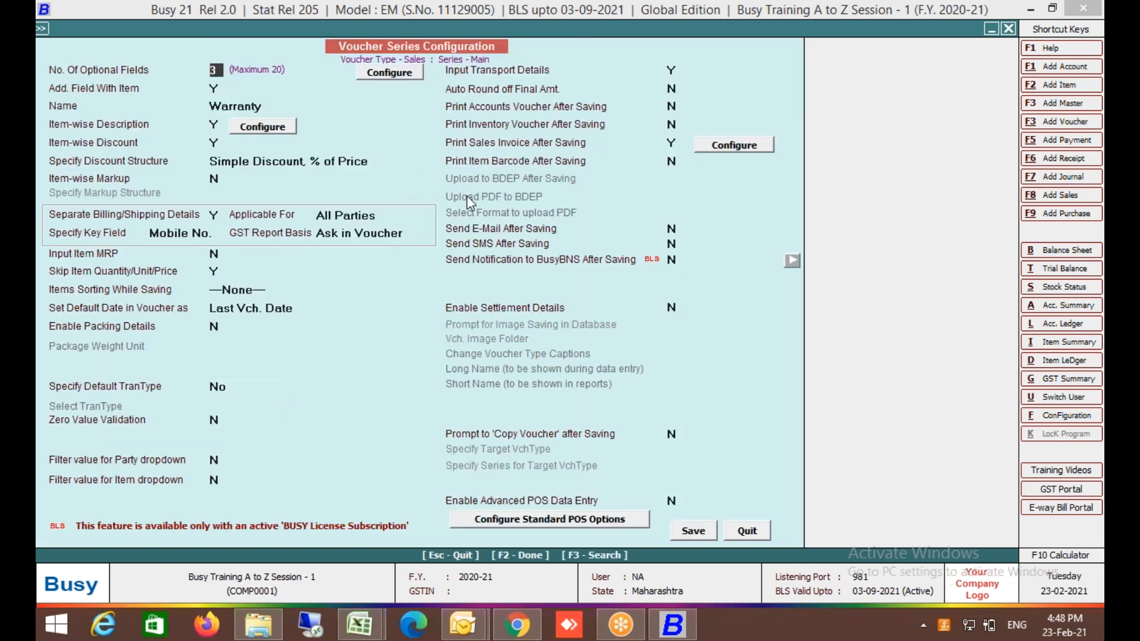
{"action": "left_click", "coordinate": [134, 327]}
{"action": "key", "text": "y"}
{"action": "key", "text": "Return"}
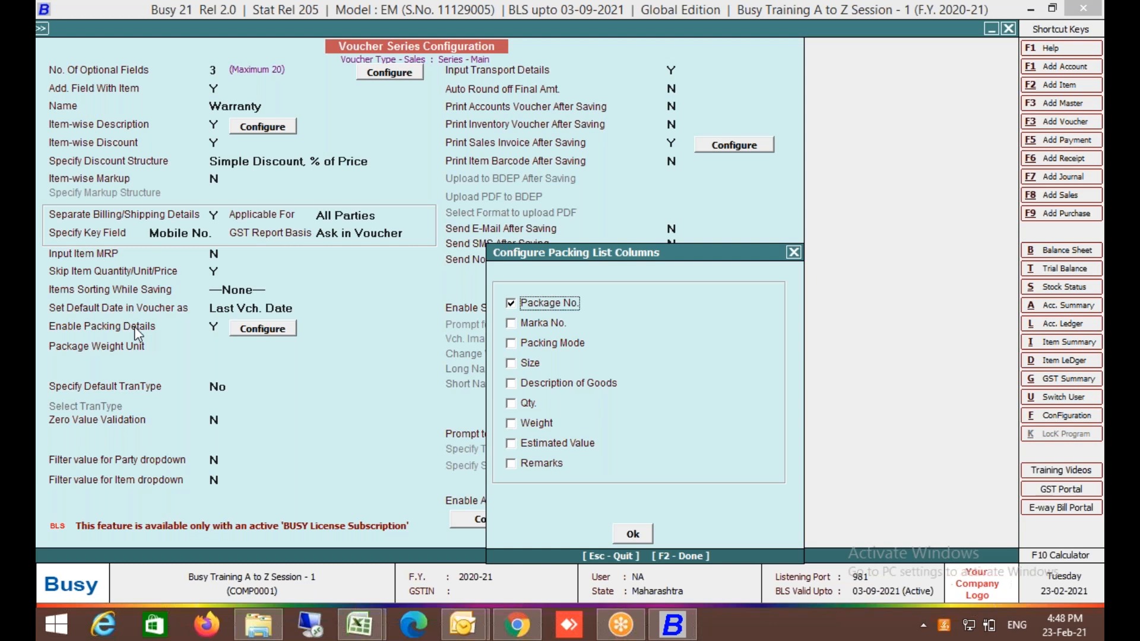
Tick Marka No., Packing Mode, Size, Description of Goods, Qty. and Weight as packing columns.
{"action": "left_click", "coordinate": [512, 324]}
{"action": "left_click", "coordinate": [510, 344]}
{"action": "left_click", "coordinate": [511, 367]}
{"action": "left_click", "coordinate": [510, 384]}
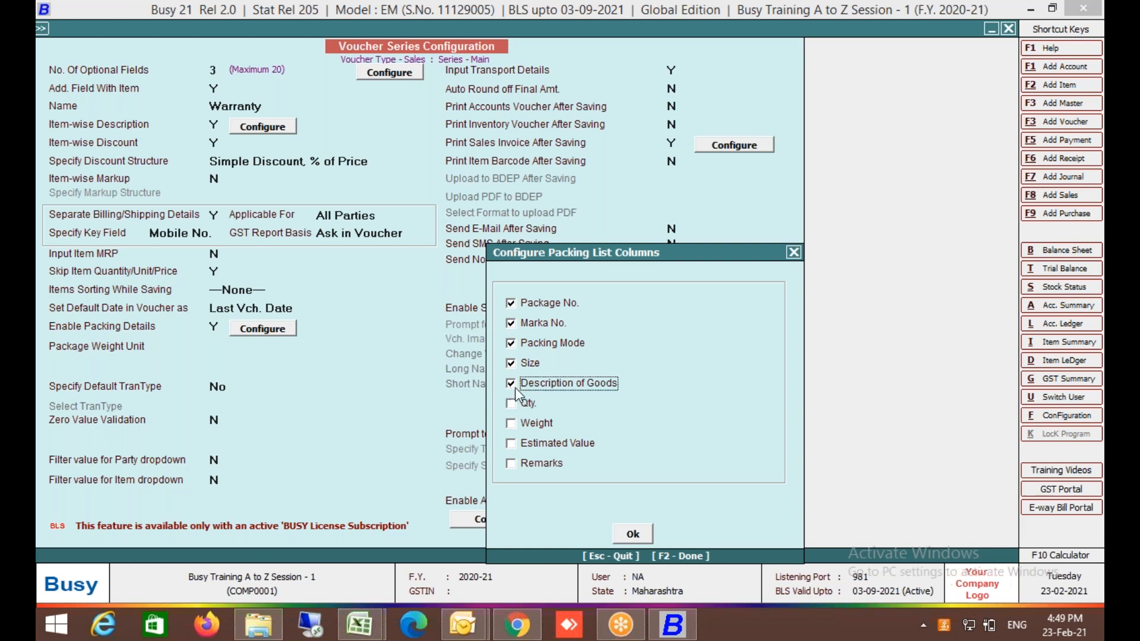
{"action": "left_click", "coordinate": [510, 405]}
{"action": "left_click", "coordinate": [511, 424]}
{"action": "left_click", "coordinate": [647, 533]}
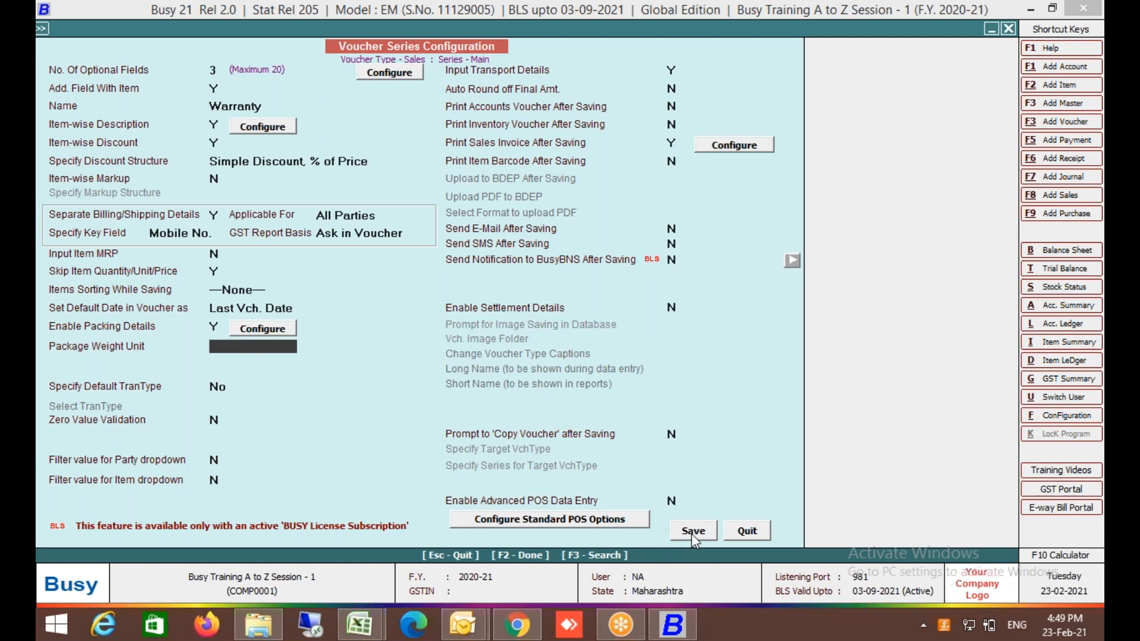
Set Package Weight Unit to Kgs and save the Sales series configuration.
{"action": "key", "text": "Return"}
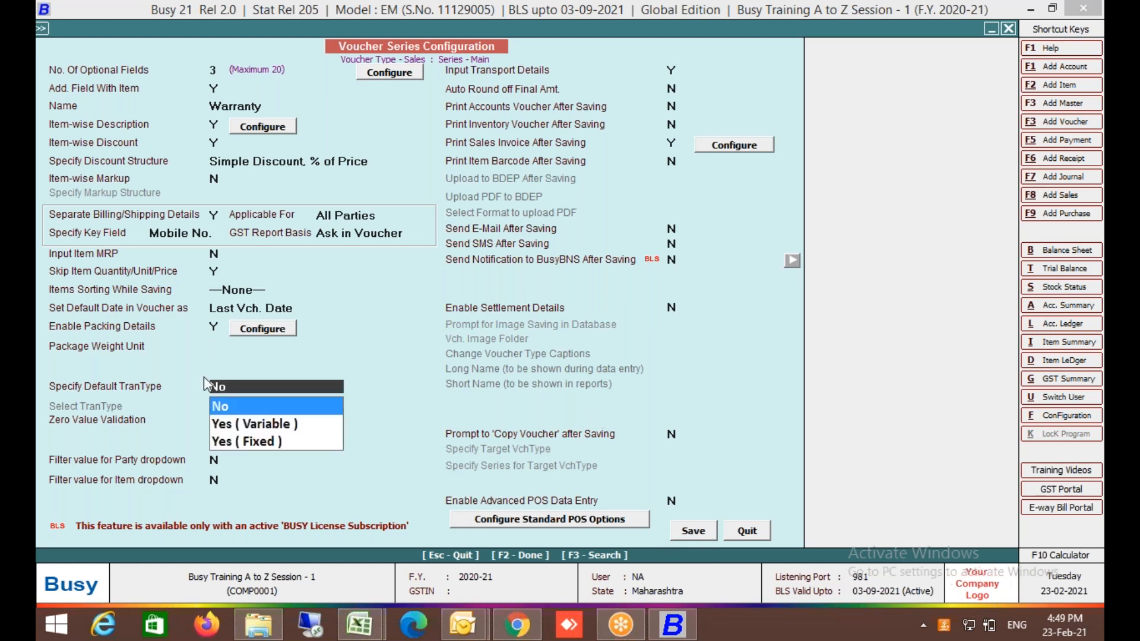
{"action": "left_click", "coordinate": [222, 348]}
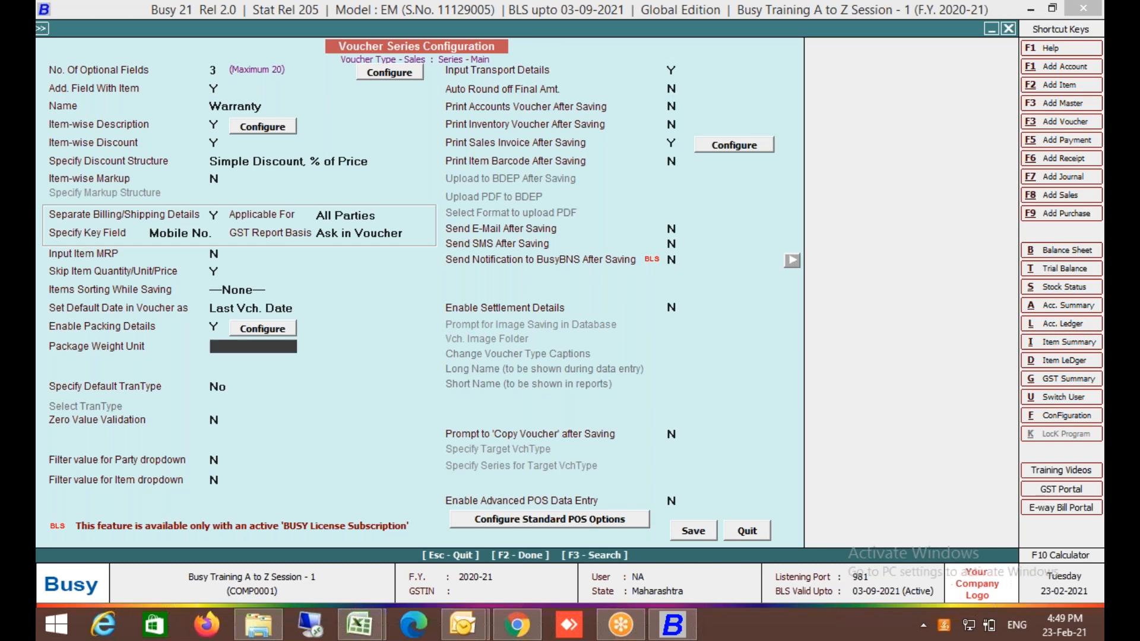
{"action": "type", "text": "Kgs"}
{"action": "key", "text": "Return"}
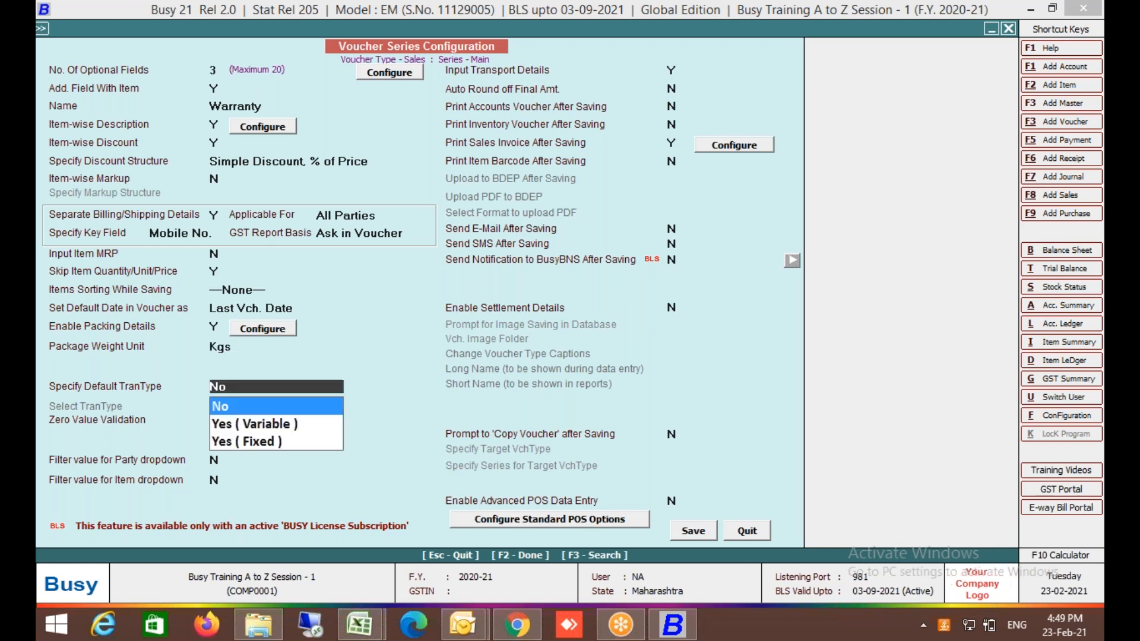
{"action": "left_click", "coordinate": [700, 536]}
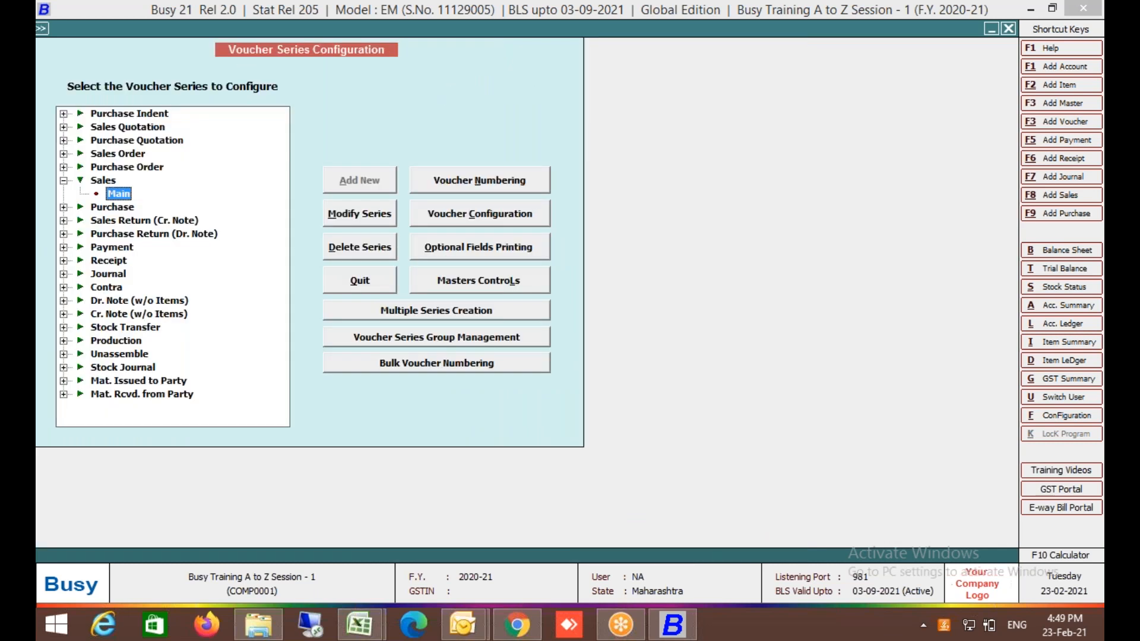
Discard the unsaved sales voucher and start a new one with Cash as the party.
{"action": "key", "text": "Escape"}
{"action": "key", "text": "Escape"}
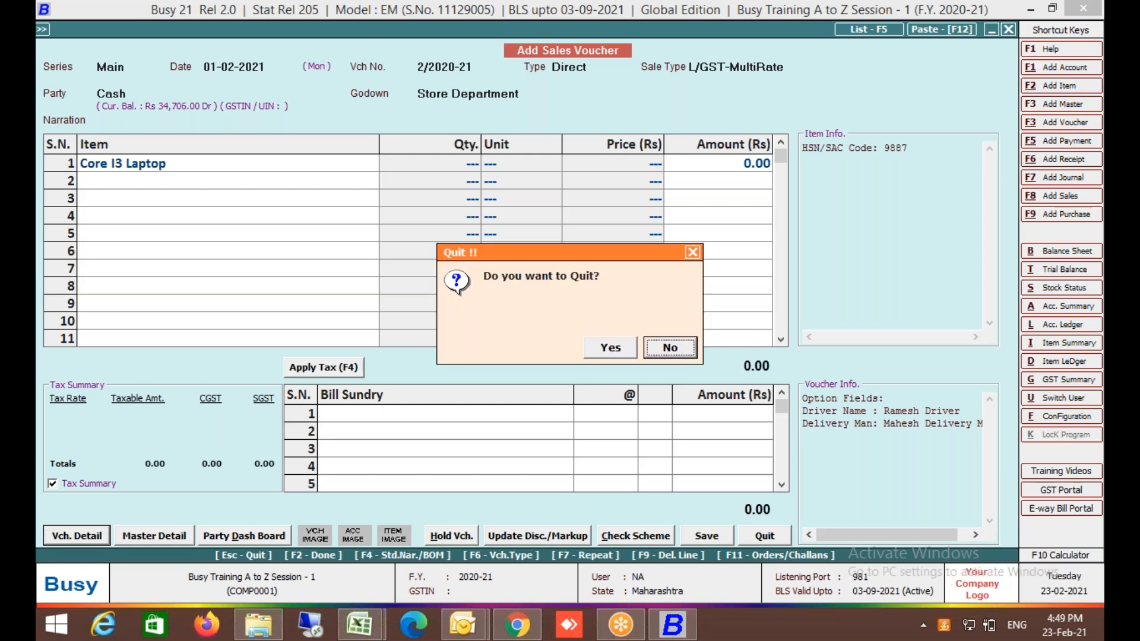
{"action": "key", "text": "Return"}
{"action": "key", "text": "Escape"}
{"action": "key", "text": "Left"}
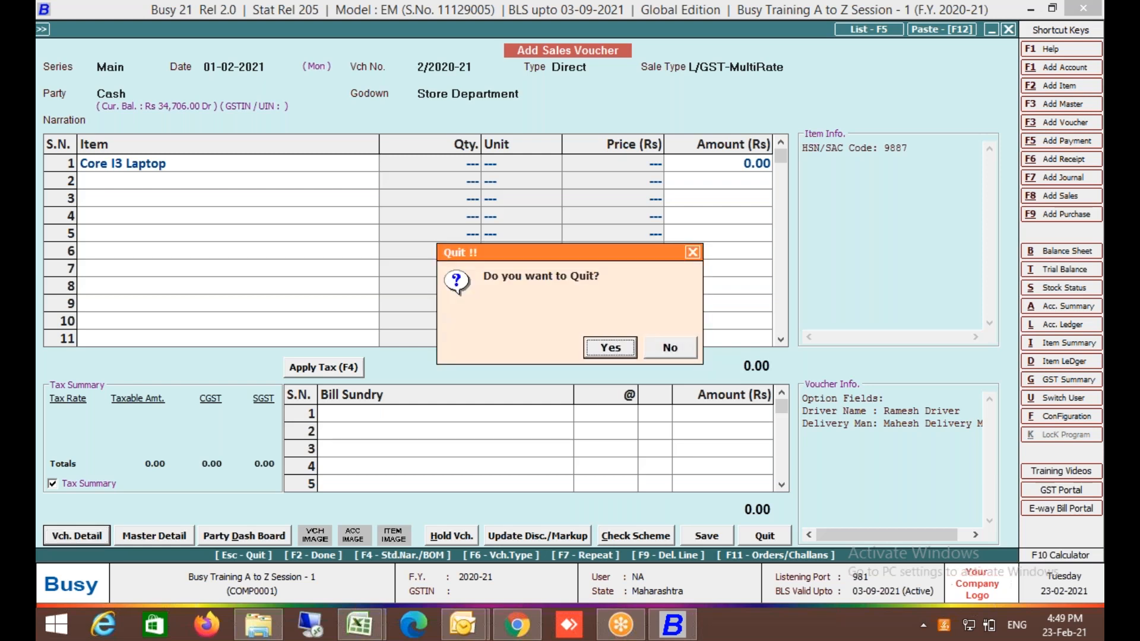
{"action": "key", "text": "Return"}
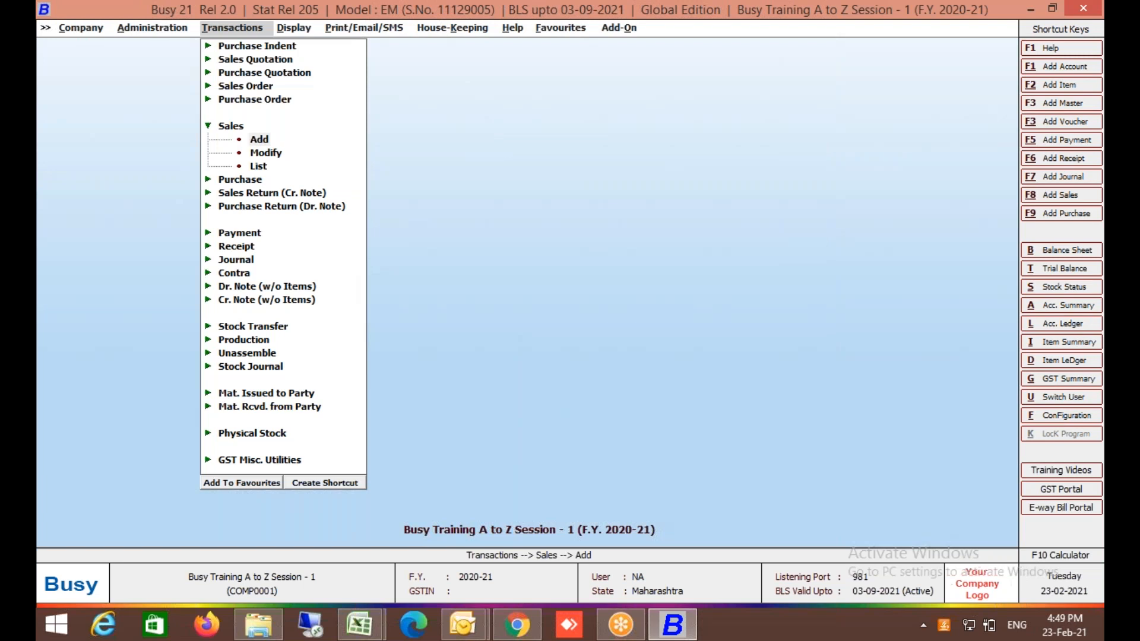
{"action": "key", "text": "Return"}
{"action": "key", "text": "Return"}
{"action": "key", "text": "Return"}
{"action": "key", "text": "Return"}
{"action": "key", "text": "Return"}
{"action": "key", "text": "Down"}
{"action": "key", "text": "Down"}
{"action": "key", "text": "Up"}
{"action": "key", "text": "Return"}
{"action": "key", "text": "Return"}
{"action": "key", "text": "Return"}
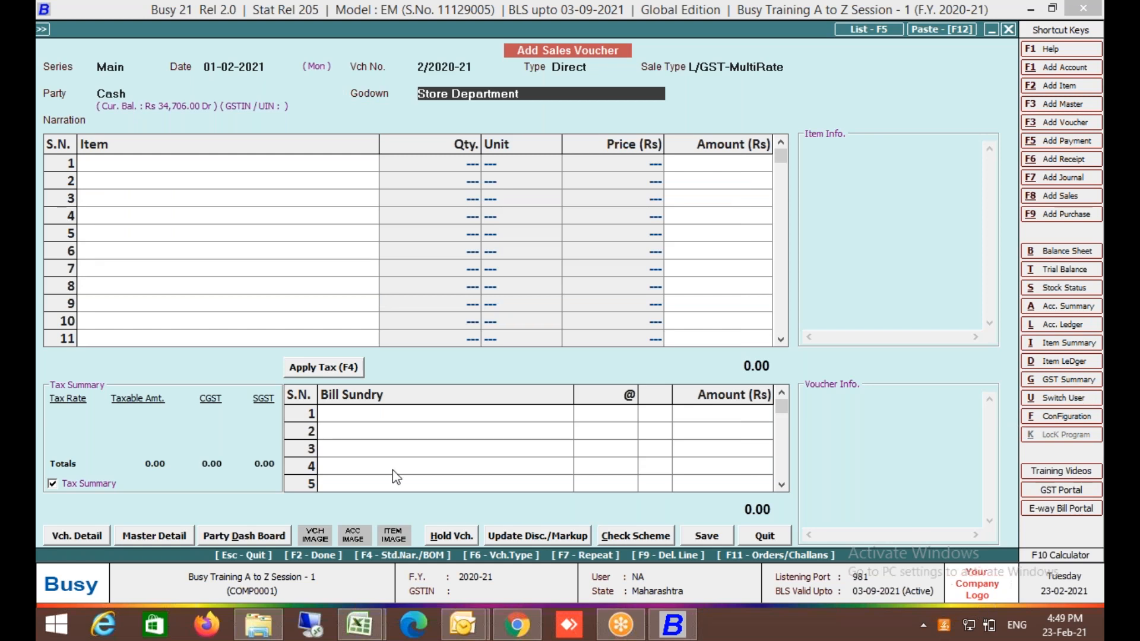
Set Skip Item Quantity/Unit/Price to N in the Sales series configuration and save.
{"action": "left_click", "coordinate": [70, 534]}
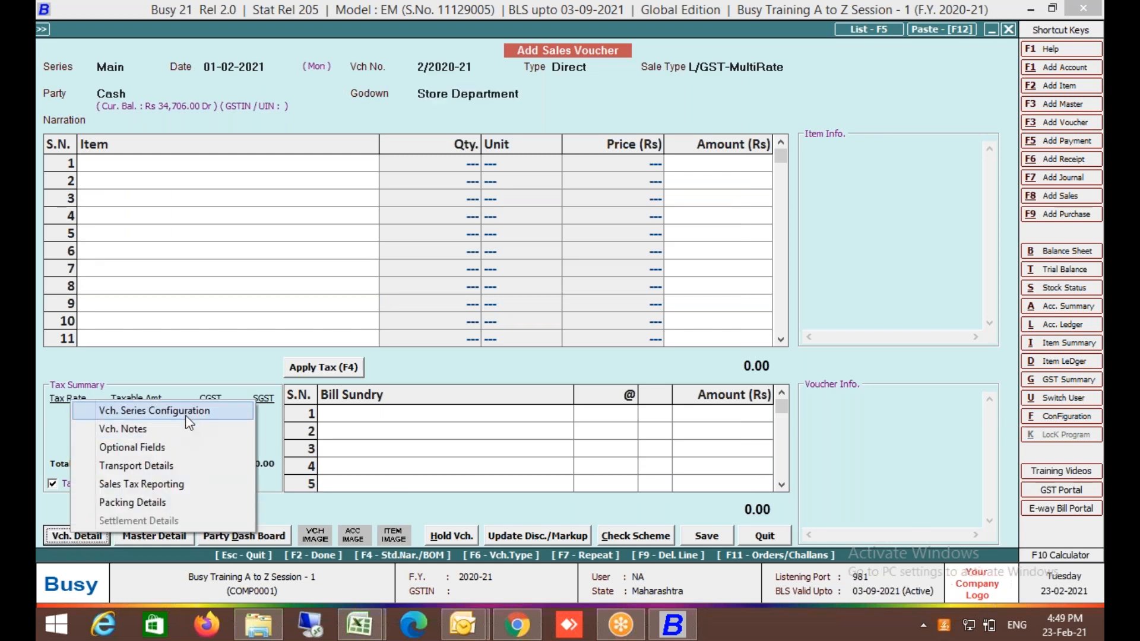
{"action": "left_click", "coordinate": [189, 423]}
{"action": "left_click", "coordinate": [479, 218]}
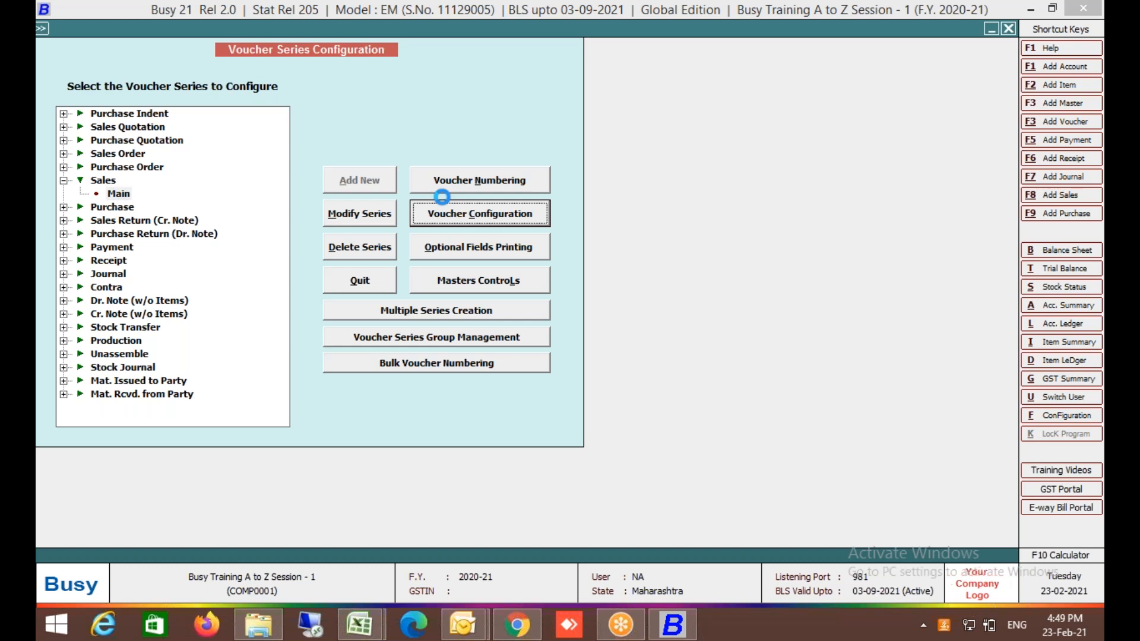
{"action": "left_click", "coordinate": [129, 275]}
{"action": "type", "text": "N"}
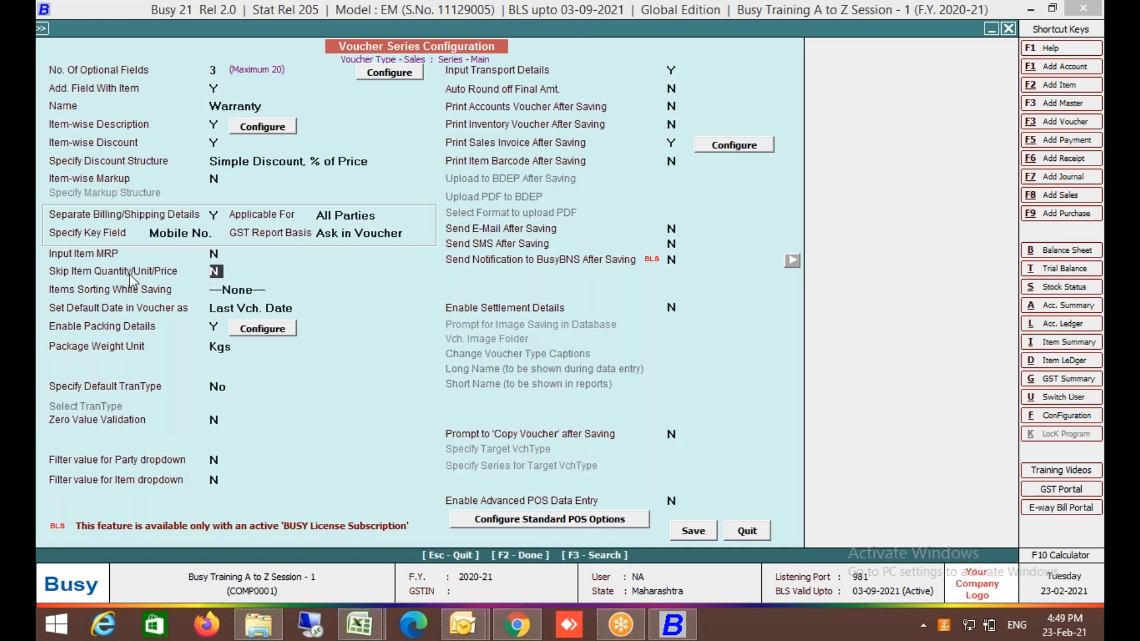
{"action": "left_click", "coordinate": [693, 530]}
Reopen sales voucher 1/2020-21 for modification, save it, and allow negative stock for Core I3 Laptop.
{"action": "key", "text": "Escape"}
{"action": "key", "text": "Return"}
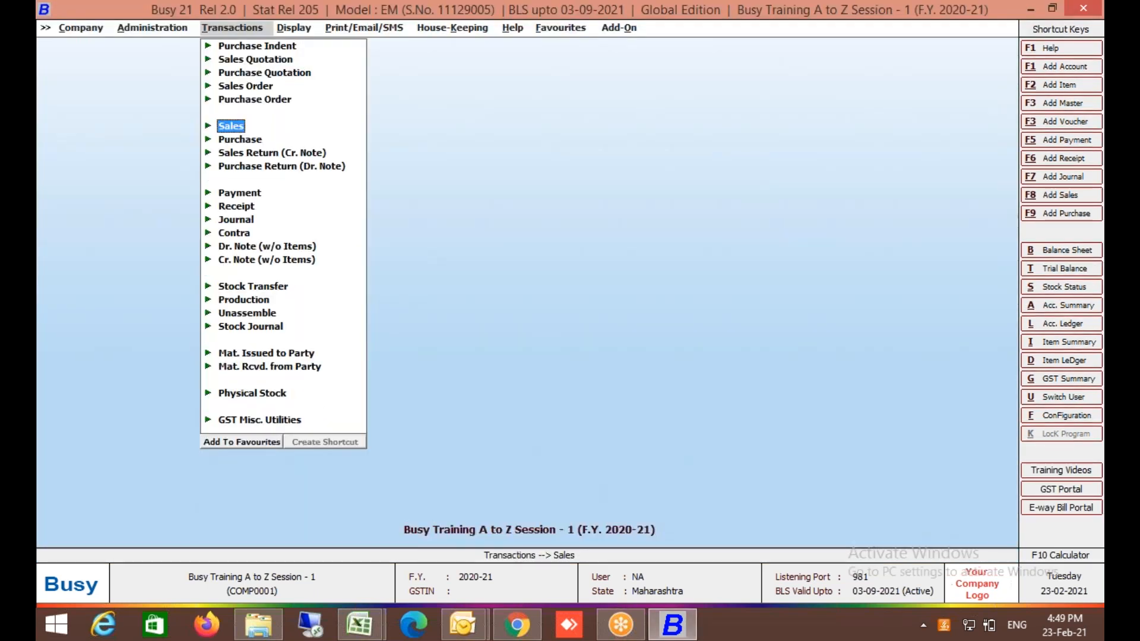
{"action": "key", "text": "Return"}
{"action": "key", "text": "Down"}
{"action": "key", "text": "Return"}
{"action": "key", "text": "Return"}
{"action": "key", "text": "Return"}
{"action": "key", "text": "Return"}
{"action": "key", "text": "Return"}
{"action": "left_click", "coordinate": [713, 534]}
{"action": "left_click", "coordinate": [610, 348]}
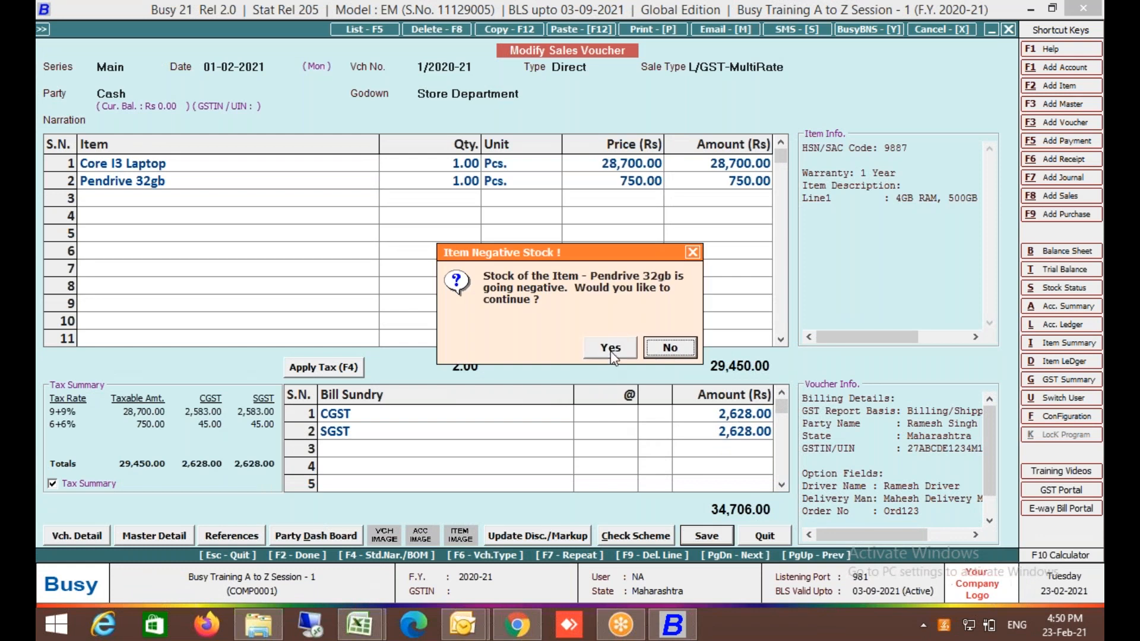
Allow negative stock for Pendrive 32gb and enter package 101, Bipl, Carton, 24 x 24", Computer, quantity 2.
{"action": "left_click", "coordinate": [612, 348]}
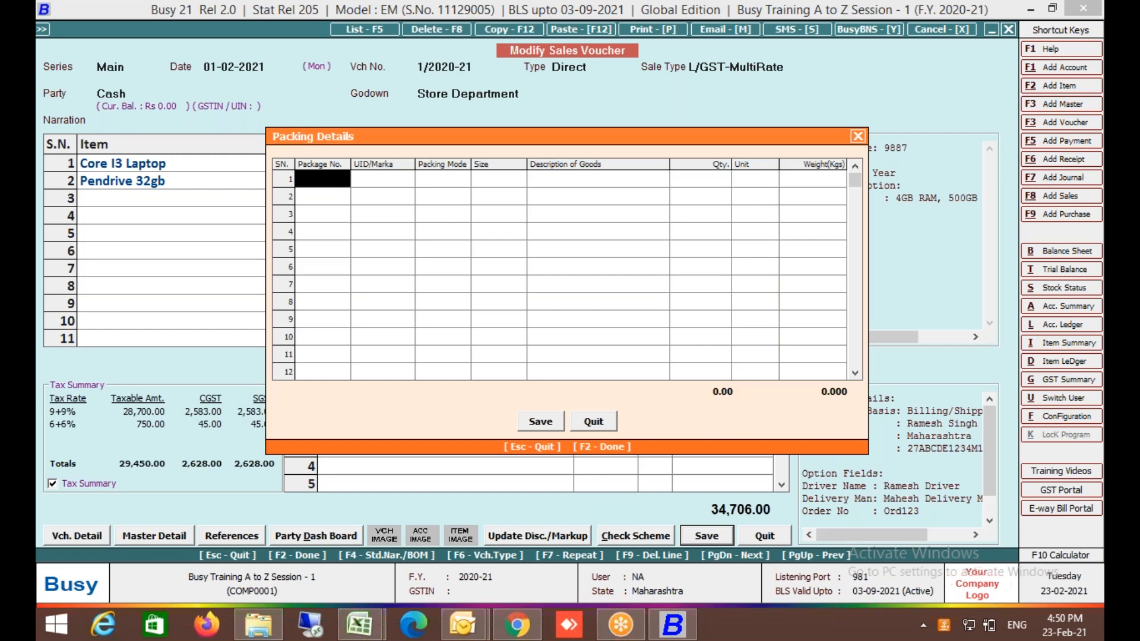
{"action": "type", "text": "101"}
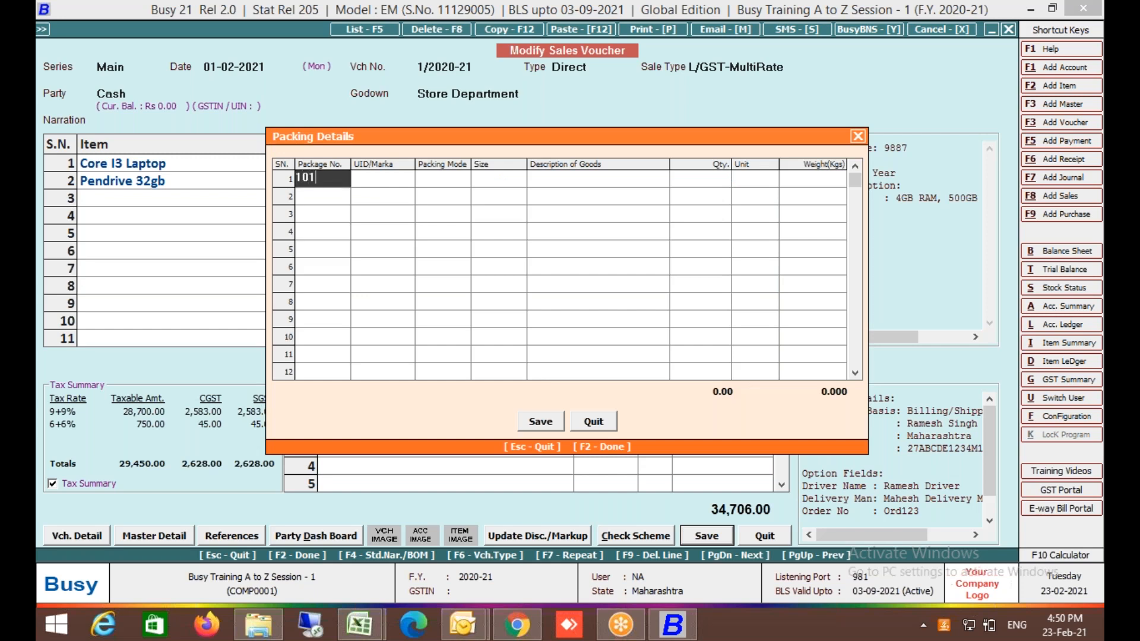
{"action": "key", "text": "Return"}
{"action": "type", "text": "bipl"}
{"action": "key", "text": "Return"}
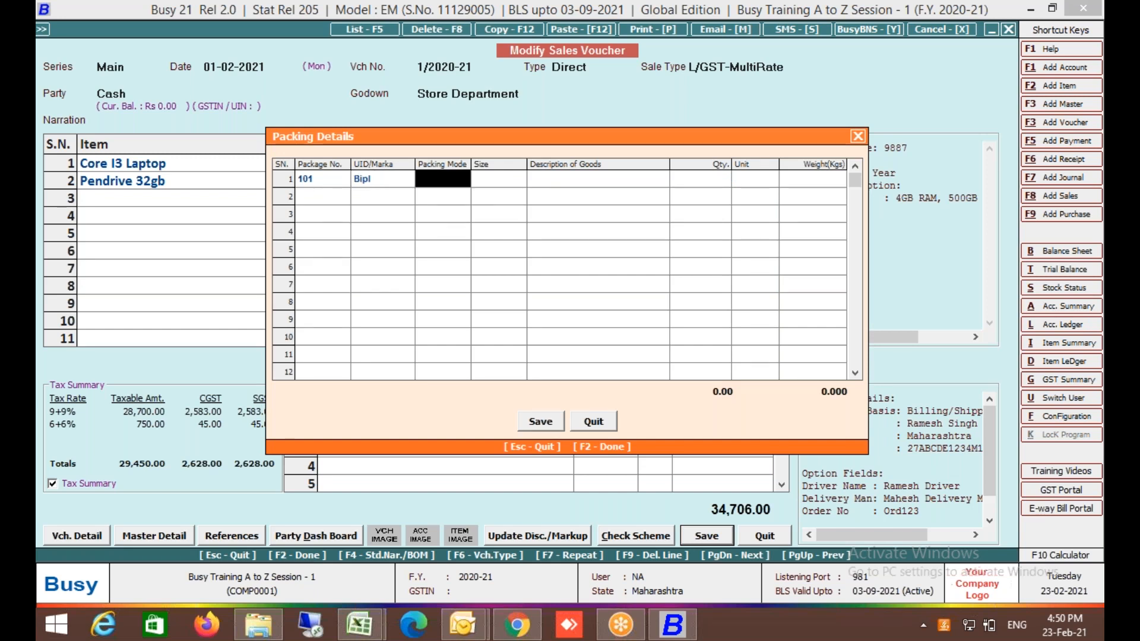
{"action": "type", "text": "carton"}
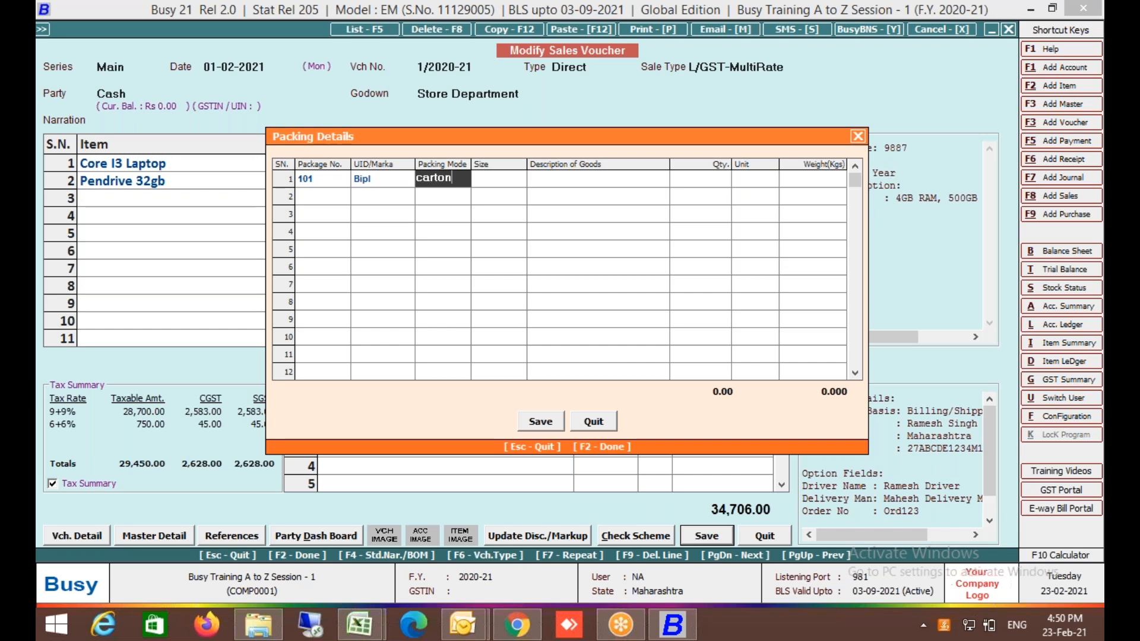
{"action": "key", "text": "Return"}
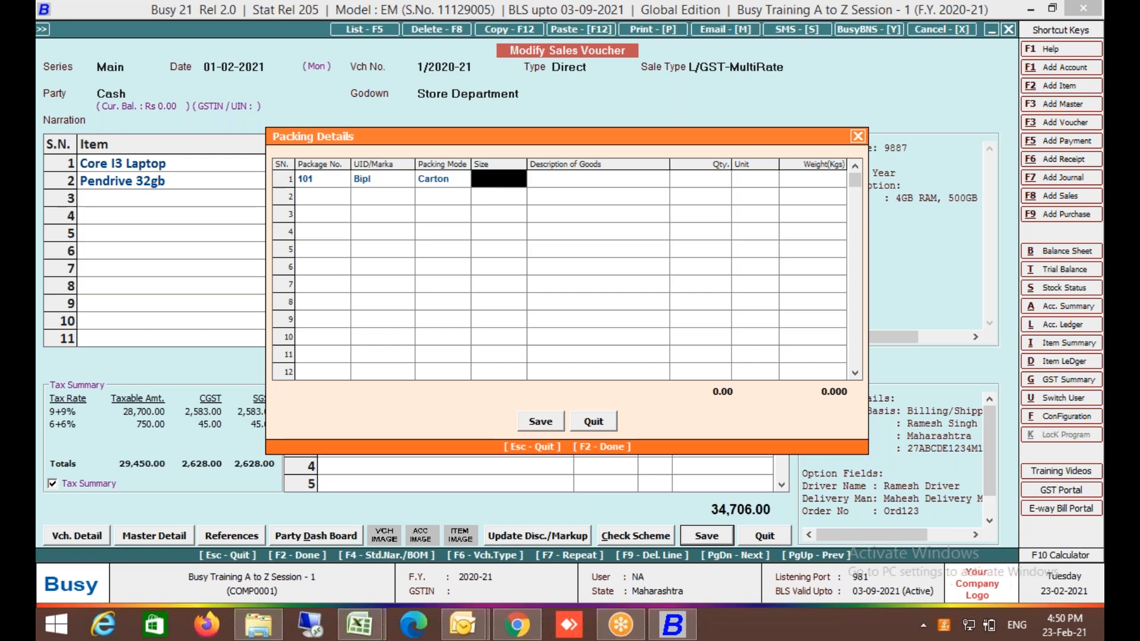
{"action": "type", "text": "24 "}
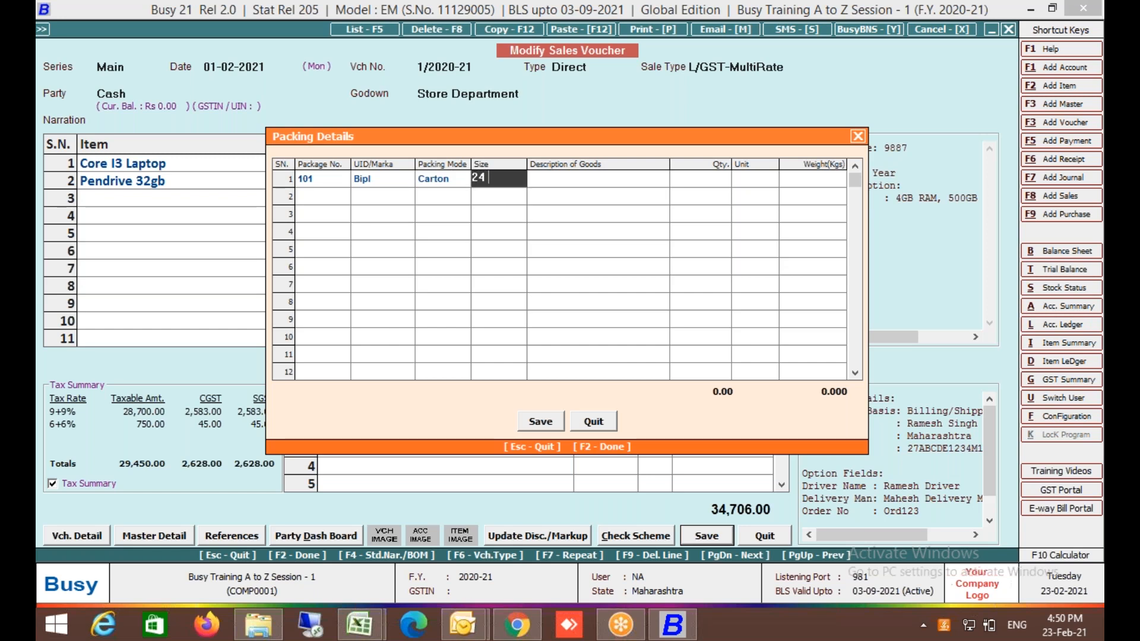
{"action": "type", "text": "x 24\""}
{"action": "key", "text": "Return"}
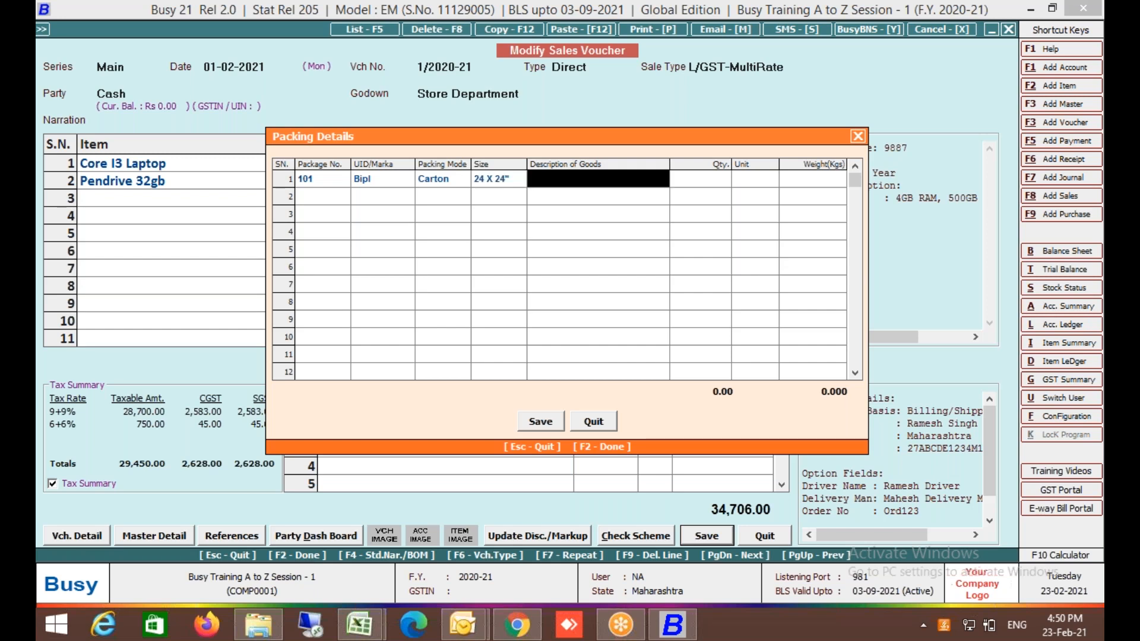
{"action": "type", "text": "computer"}
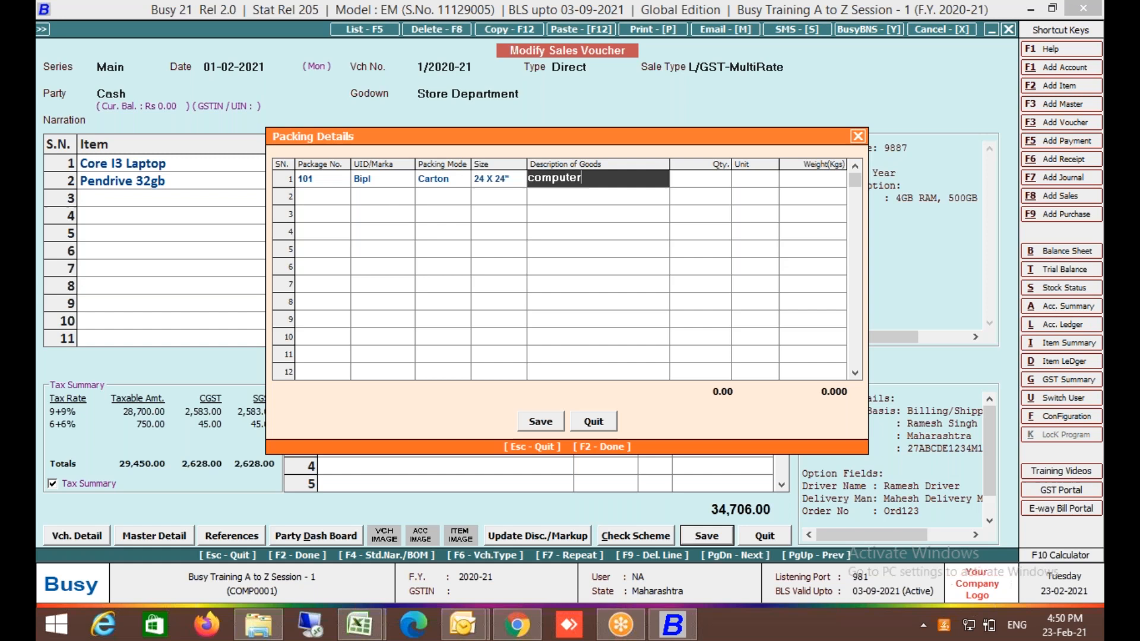
{"action": "key", "text": "Return"}
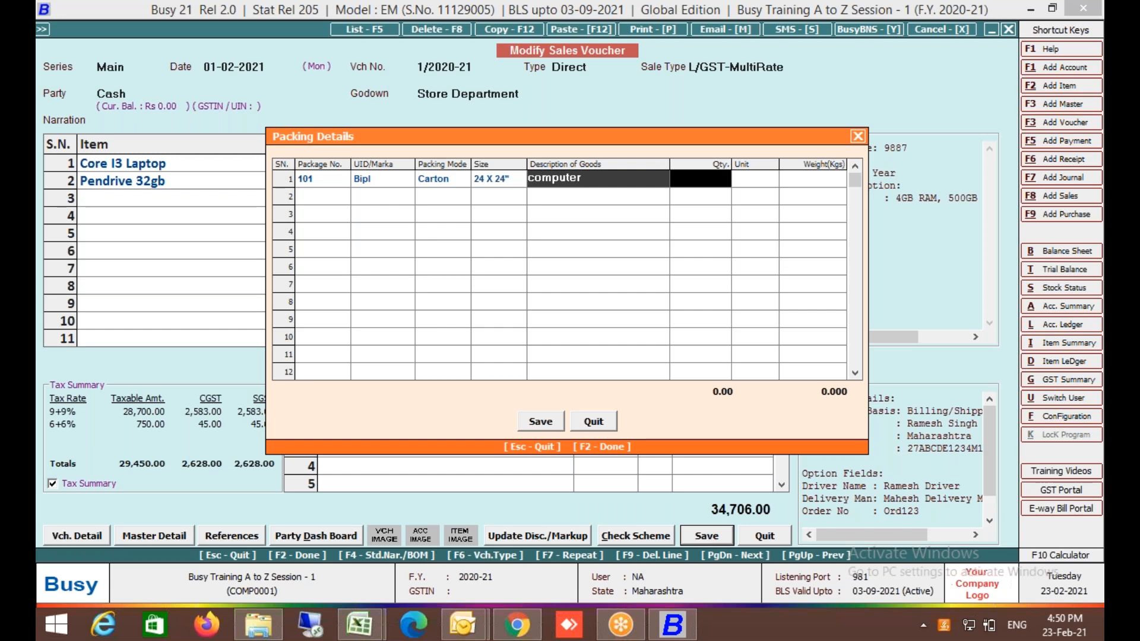
{"action": "type", "text": "2"}
{"action": "key", "text": "Return"}
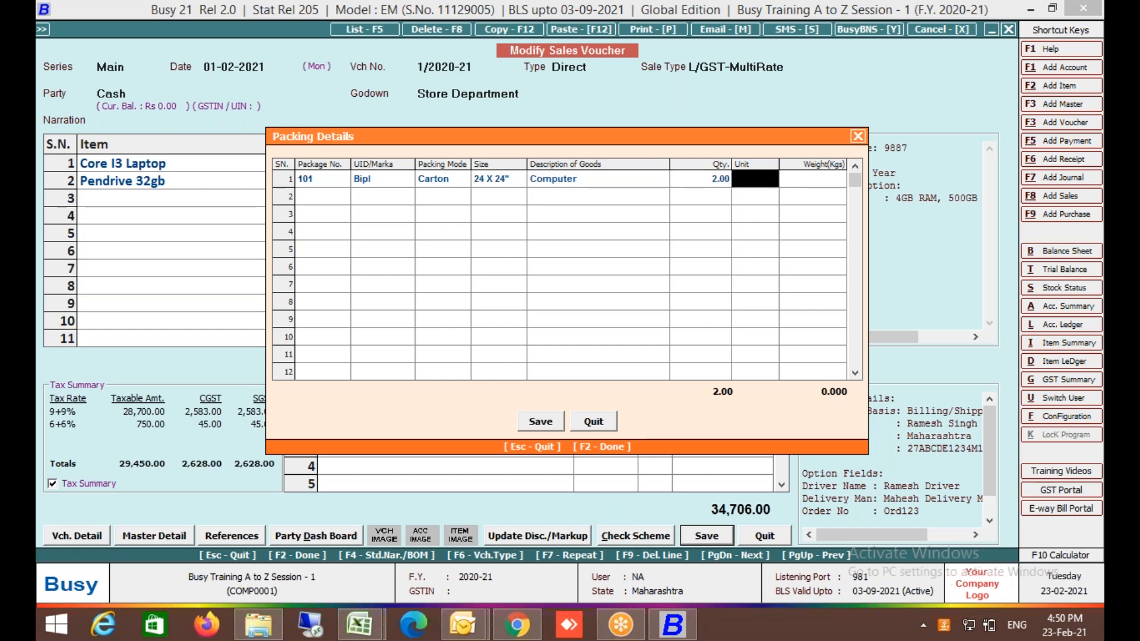
Set the package unit to Pcs. and the weight to 27.650 kg.
{"action": "type", "text": "n"}
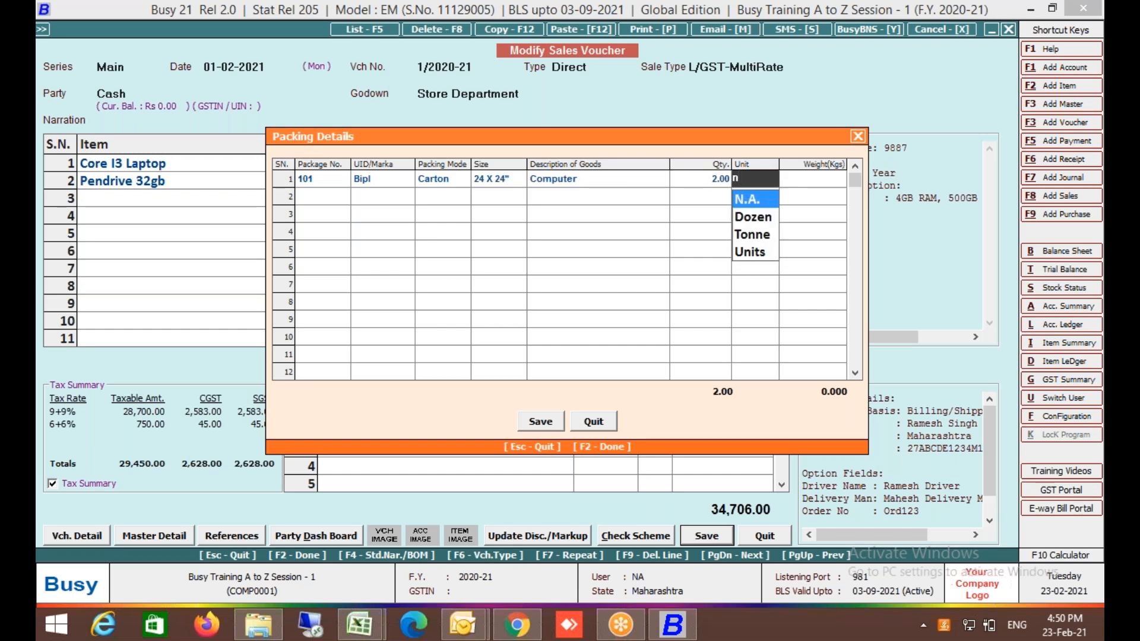
{"action": "key", "text": "Return"}
{"action": "key", "text": "Left"}
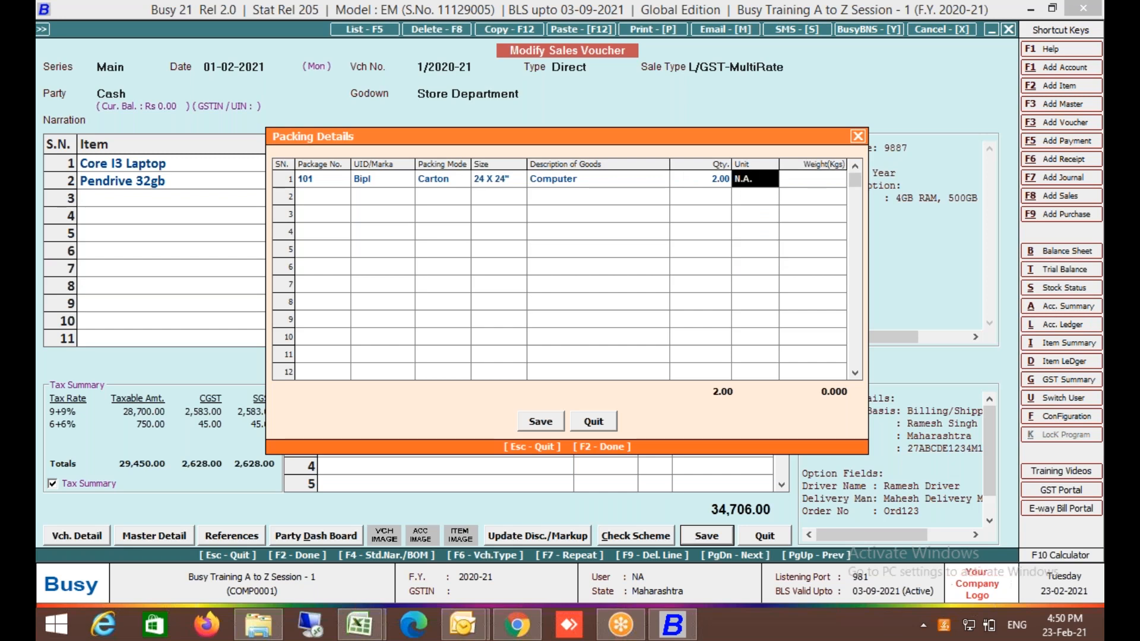
{"action": "type", "text": "pcs"}
{"action": "key", "text": "Return"}
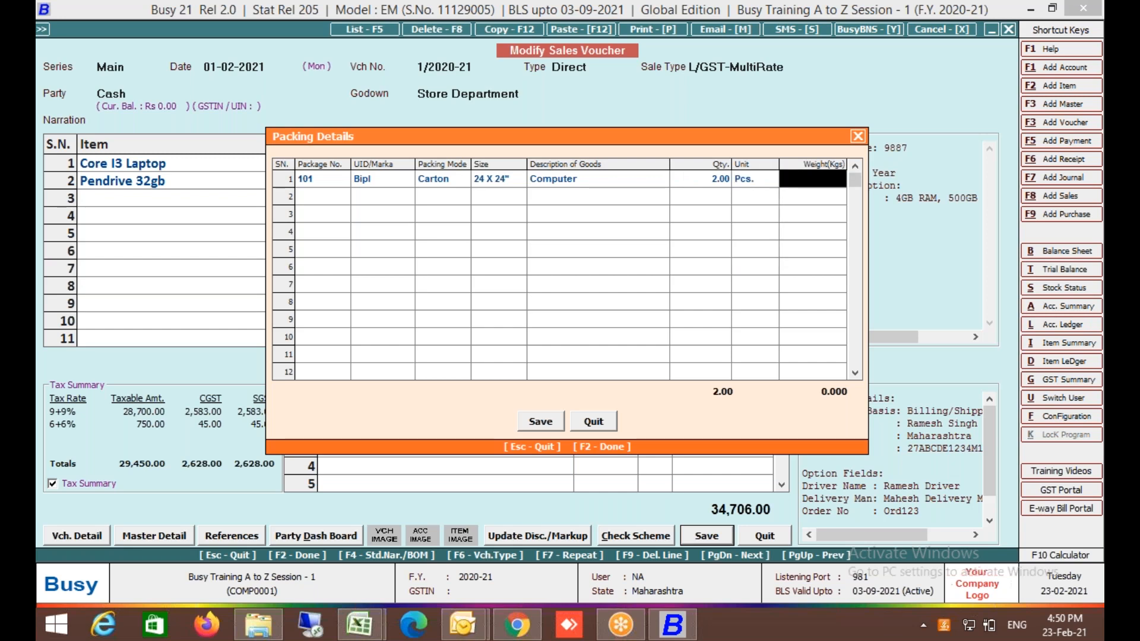
{"action": "type", "text": "27"}
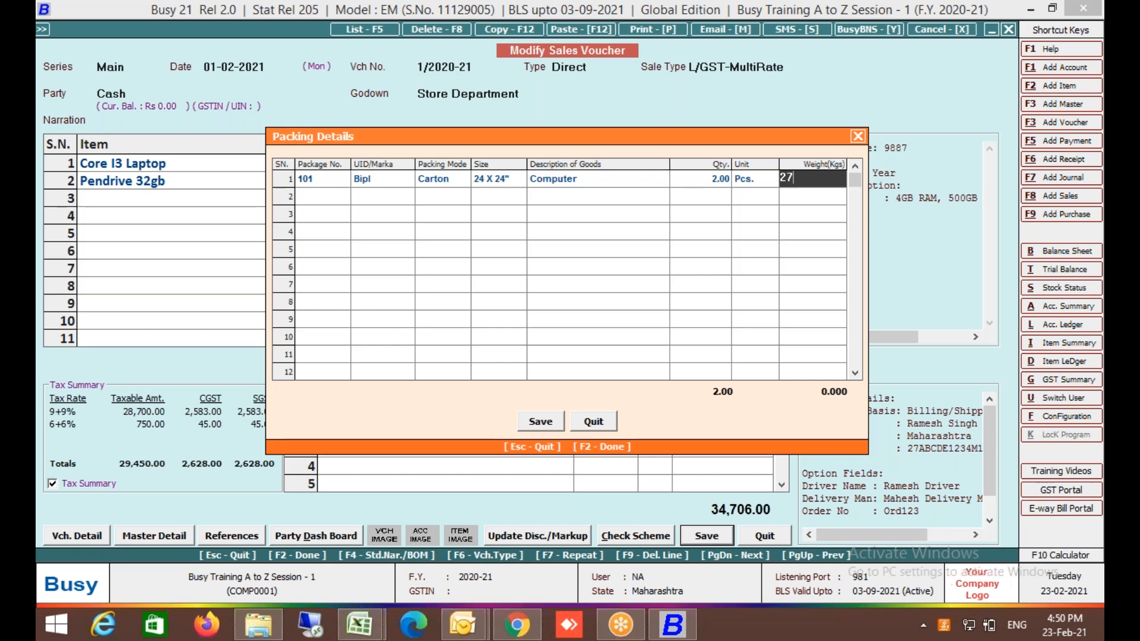
{"action": "type", "text": ".650"}
{"action": "key", "text": "Return"}
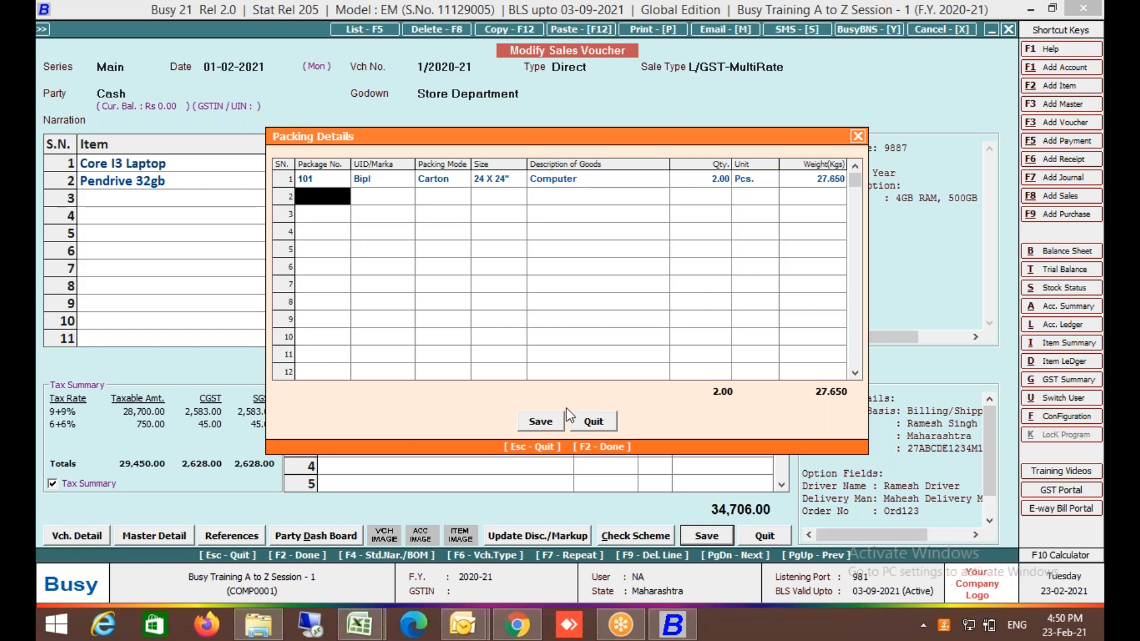
Save the voucher without printing and go to Voucher Series Configuration for Sales.
{"action": "left_click", "coordinate": [558, 423]}
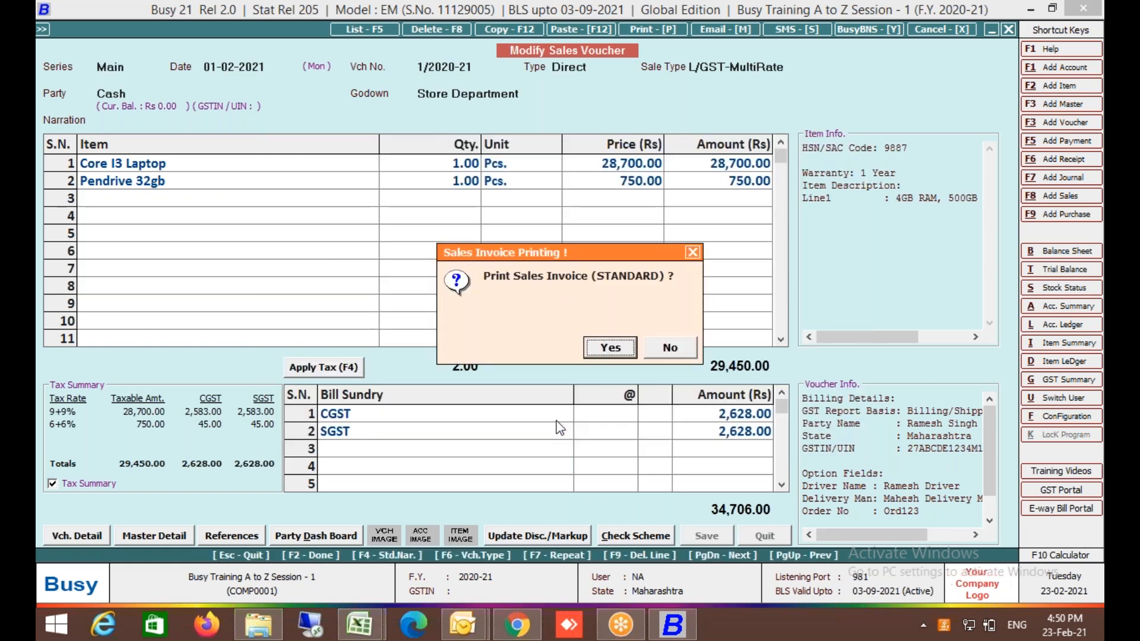
{"action": "key", "text": "Escape"}
{"action": "key", "text": "Down"}
{"action": "key", "text": "Down"}
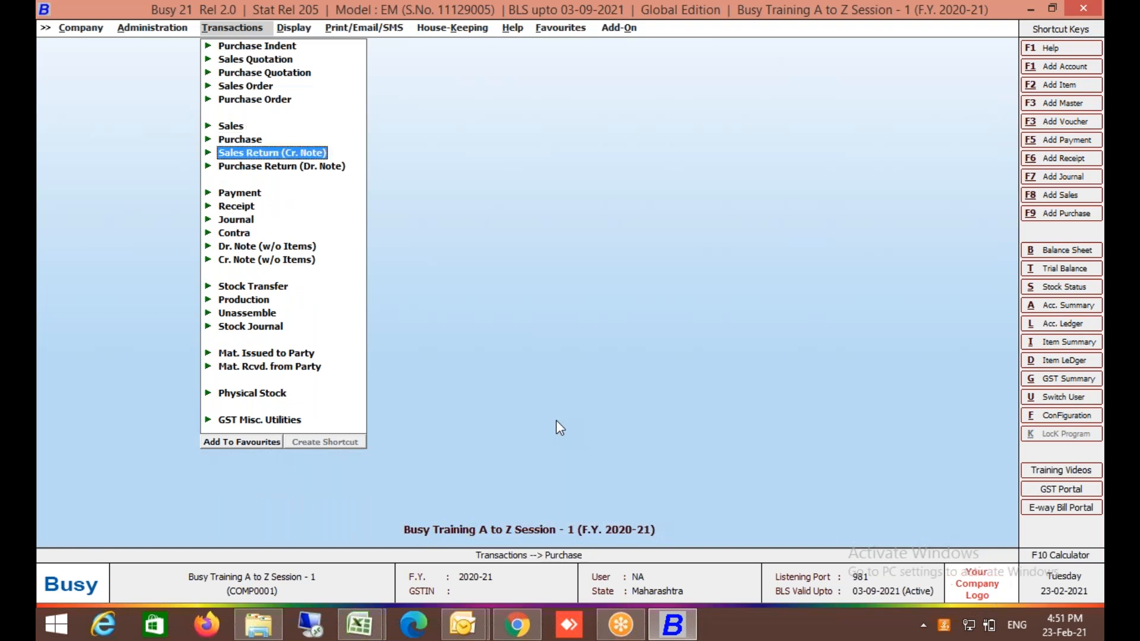
{"action": "key", "text": "Left"}
{"action": "key", "text": "Down"}
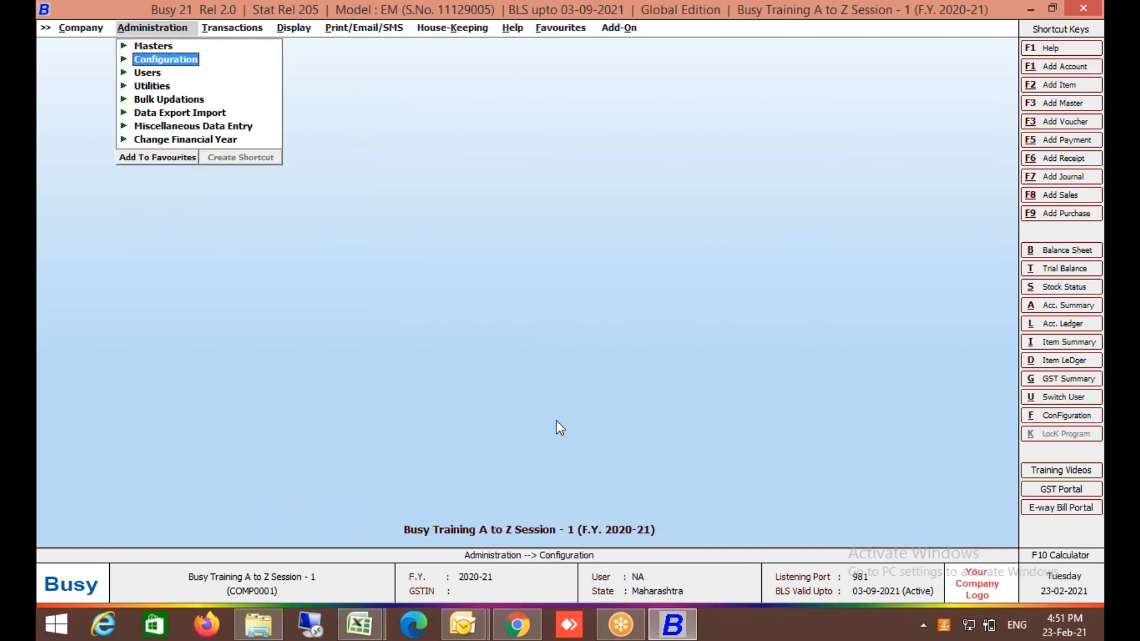
{"action": "key", "text": "Return"}
{"action": "key", "text": "Down"}
{"action": "key", "text": "Down"}
{"action": "key", "text": "Down"}
{"action": "key", "text": "Down"}
{"action": "key", "text": "Down"}
Open the Sales Main series settings and set Enable Packing Details to N.
{"action": "key", "text": "Right"}
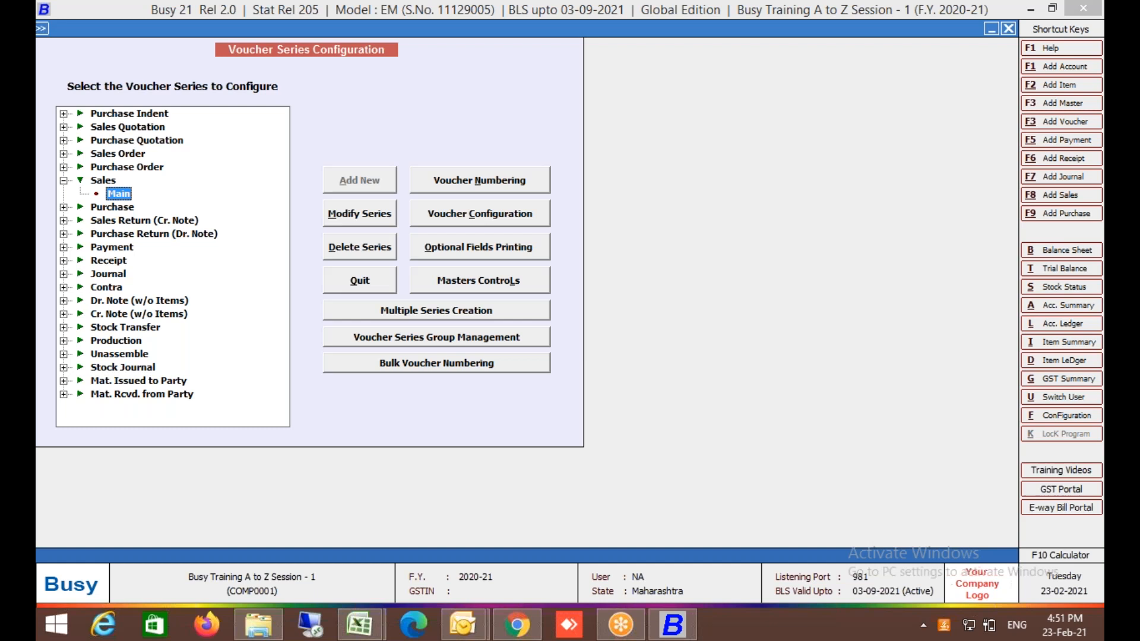
{"action": "left_click", "coordinate": [475, 215]}
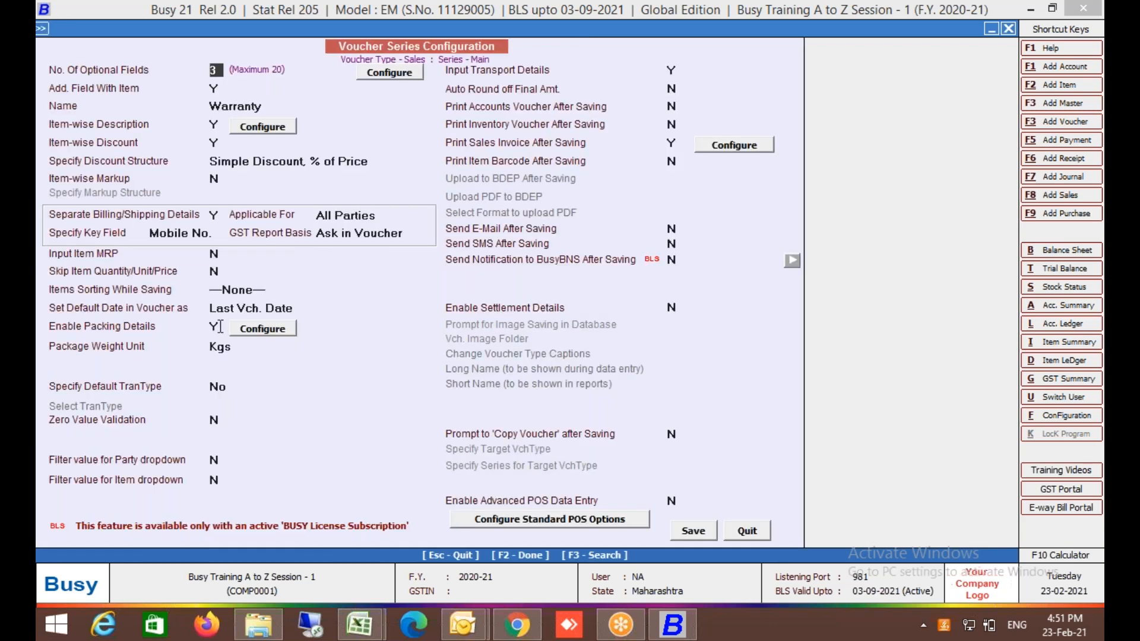
{"action": "left_click", "coordinate": [219, 326]}
{"action": "type", "text": "N"}
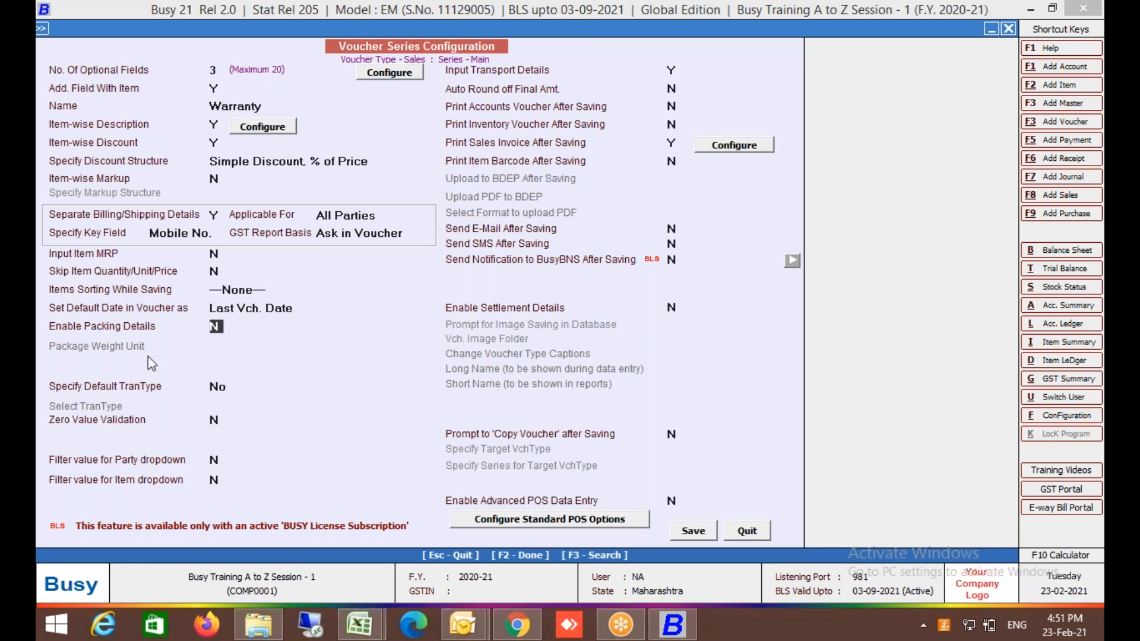
{"action": "key", "text": "Return"}
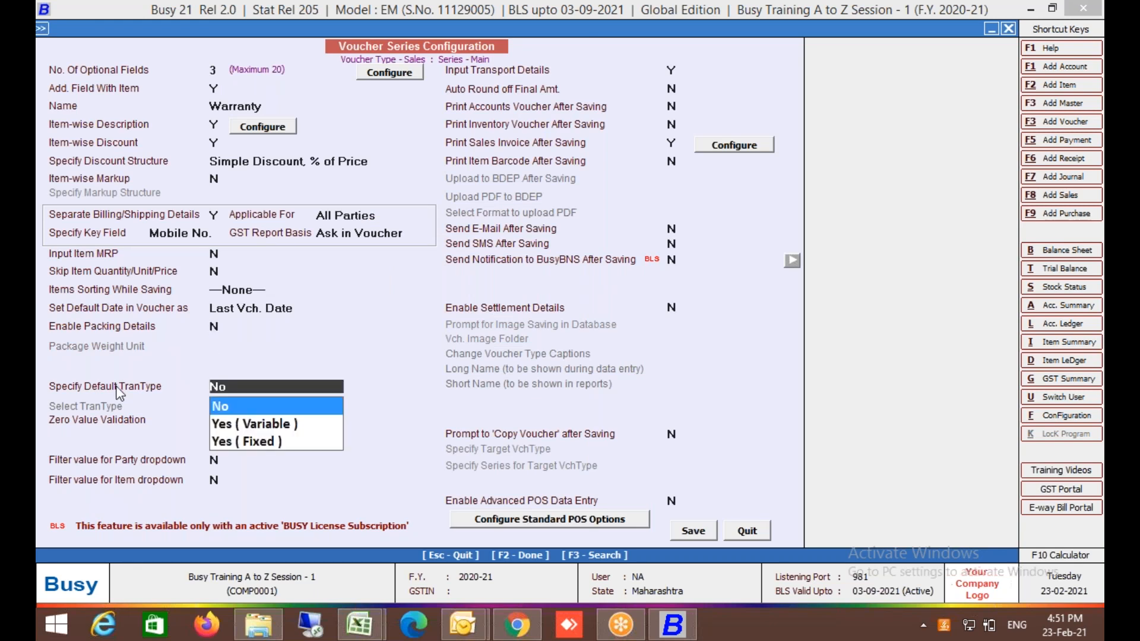
Set Specify Default TranType to Yes (Fixed) with Direct as the transaction type.
{"action": "key", "text": "Down"}
{"action": "key", "text": "Return"}
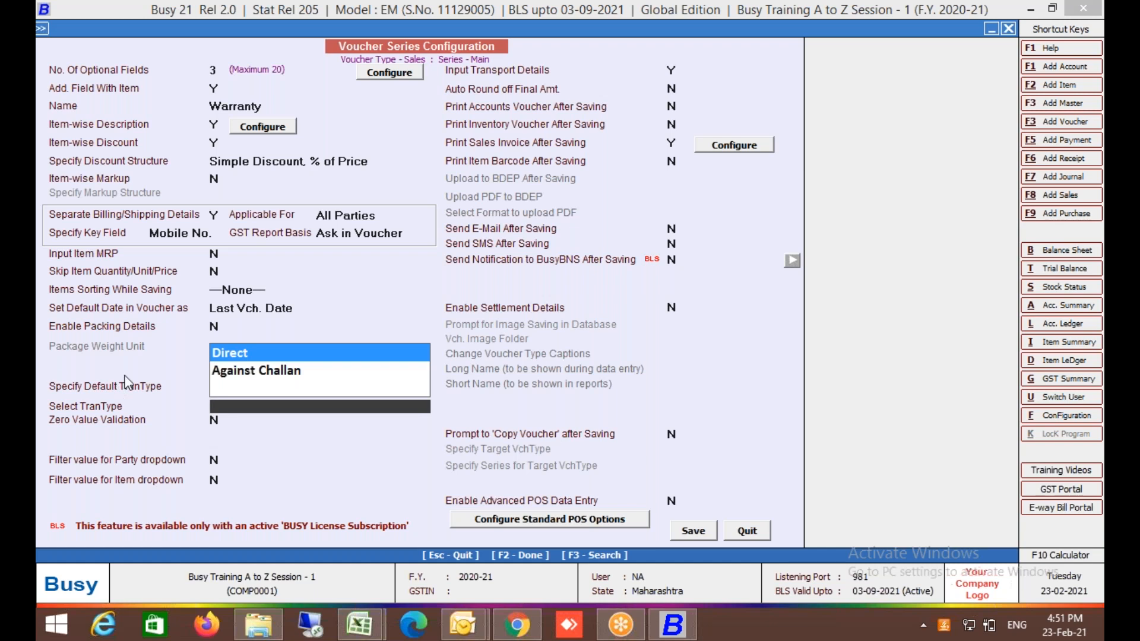
{"action": "key", "text": "Escape"}
{"action": "key", "text": "Up"}
{"action": "key", "text": "Down"}
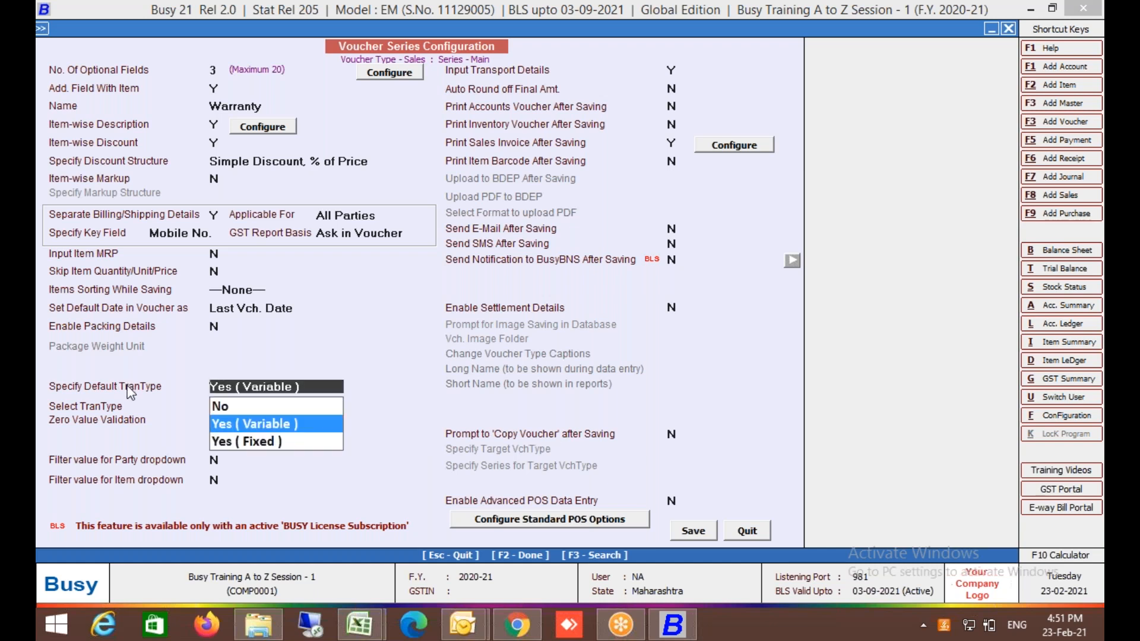
{"action": "key", "text": "Return"}
{"action": "key", "text": "Down"}
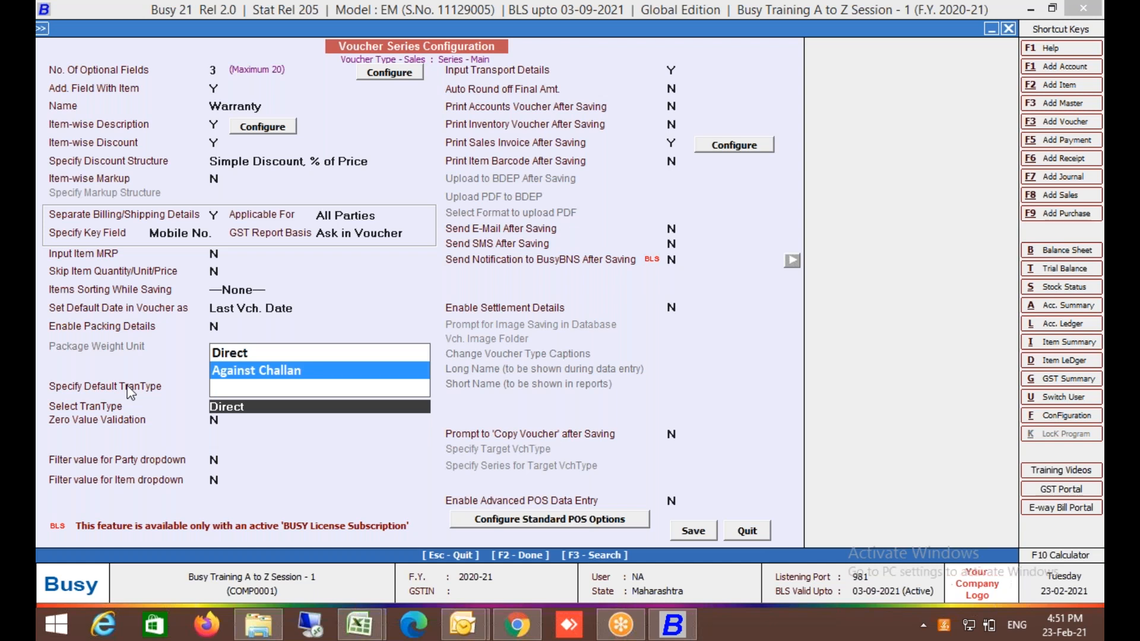
{"action": "key", "text": "Return"}
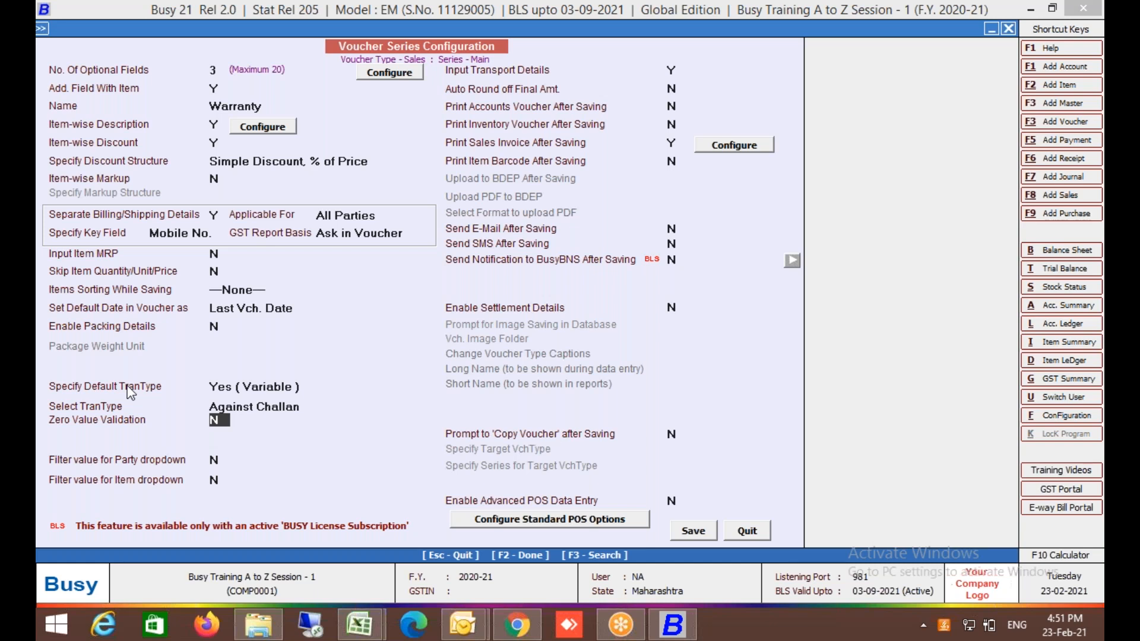
{"action": "left_click", "coordinate": [281, 389]}
{"action": "key", "text": "Down"}
{"action": "key", "text": "Return"}
{"action": "key", "text": "Return"}
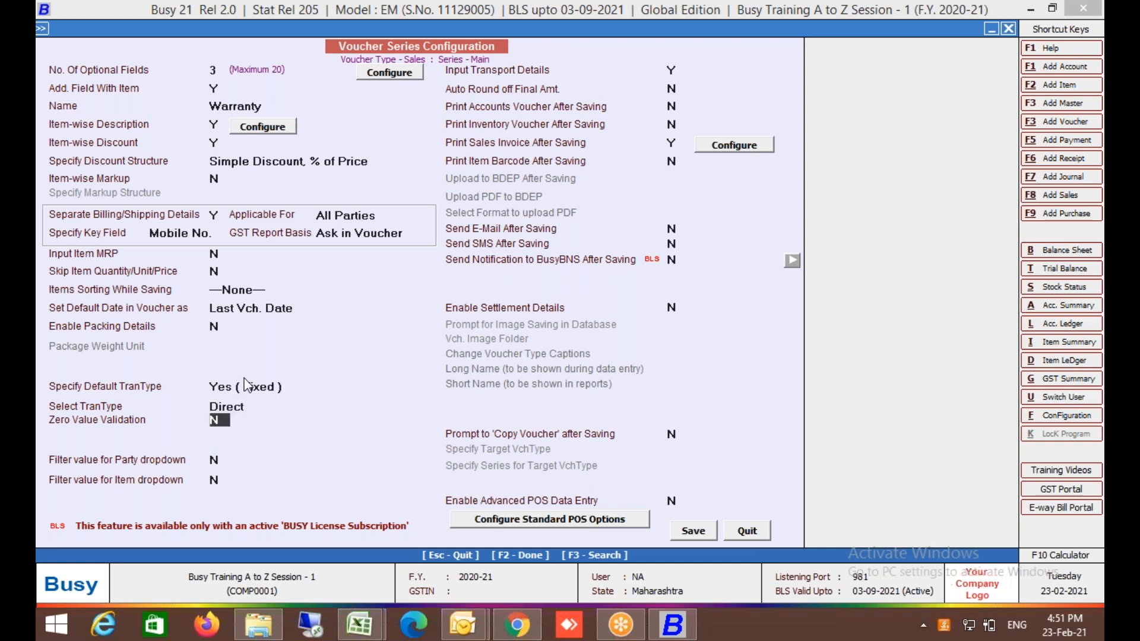
Try Against Challan and then Direct as the fixed default transaction type.
{"action": "left_click", "coordinate": [234, 407]}
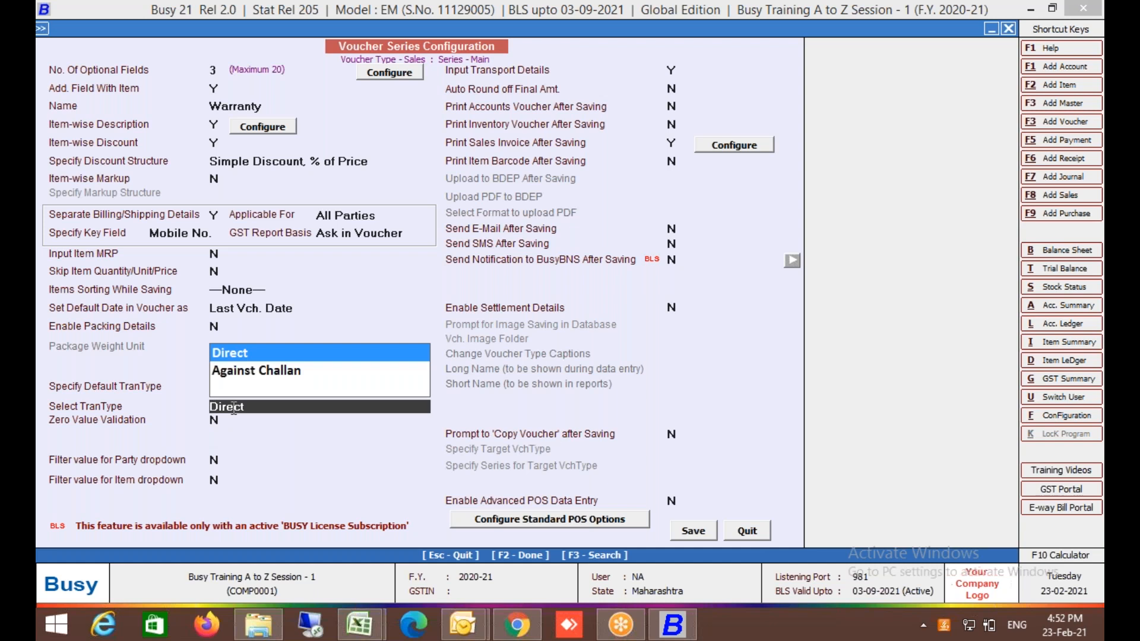
{"action": "key", "text": "Down"}
{"action": "key", "text": "Return"}
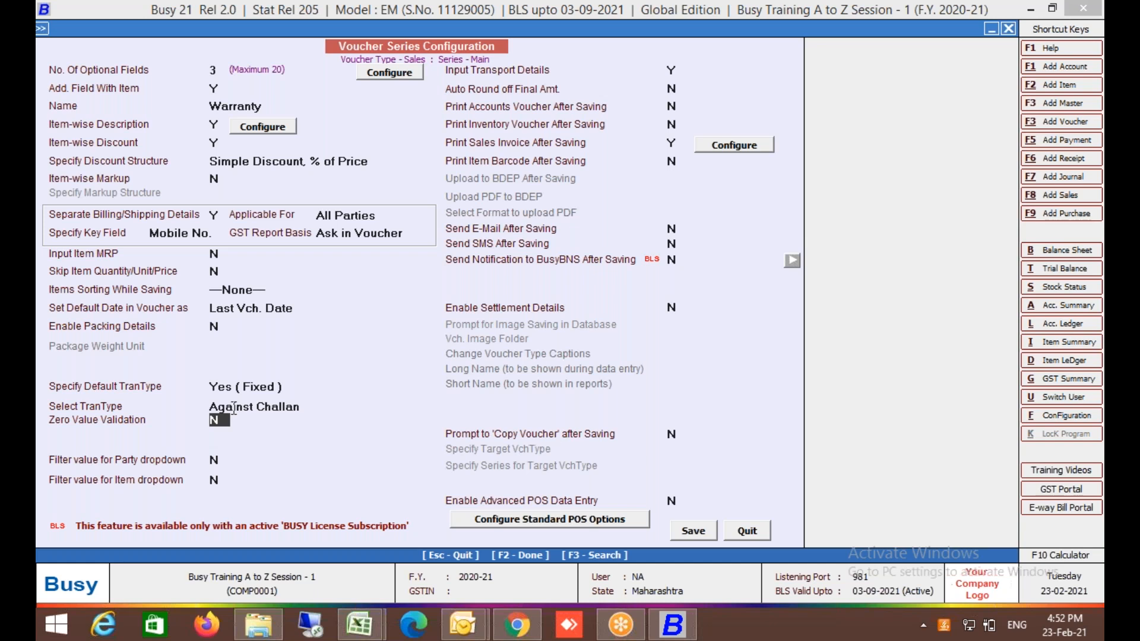
{"action": "left_click", "coordinate": [260, 388]}
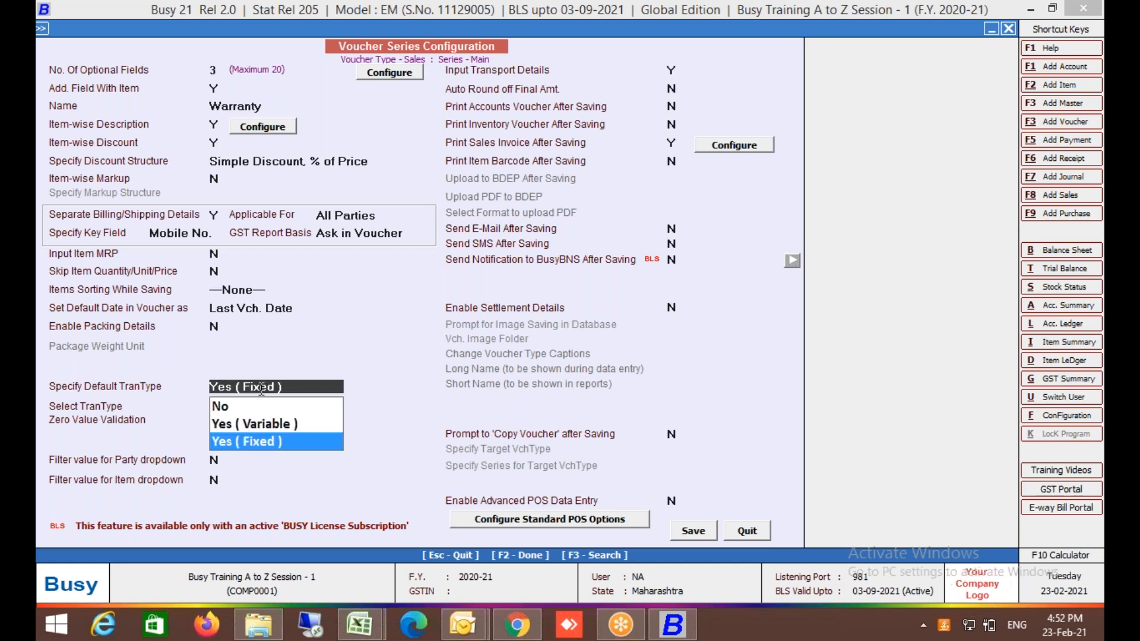
{"action": "key", "text": "Return"}
{"action": "key", "text": "Up"}
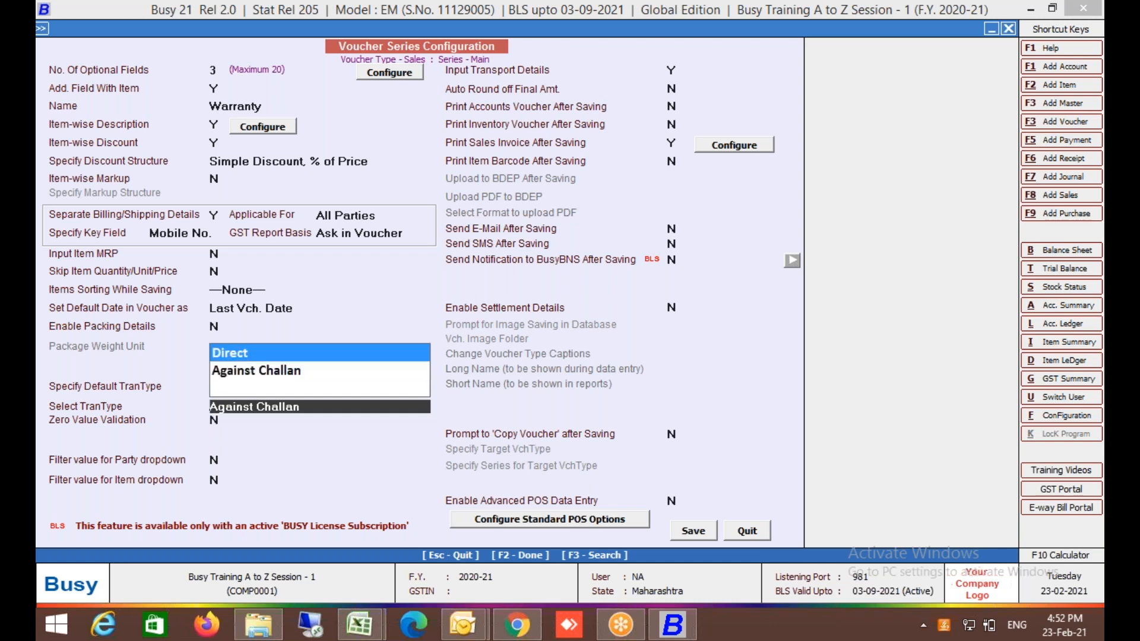
{"action": "key", "text": "Return"}
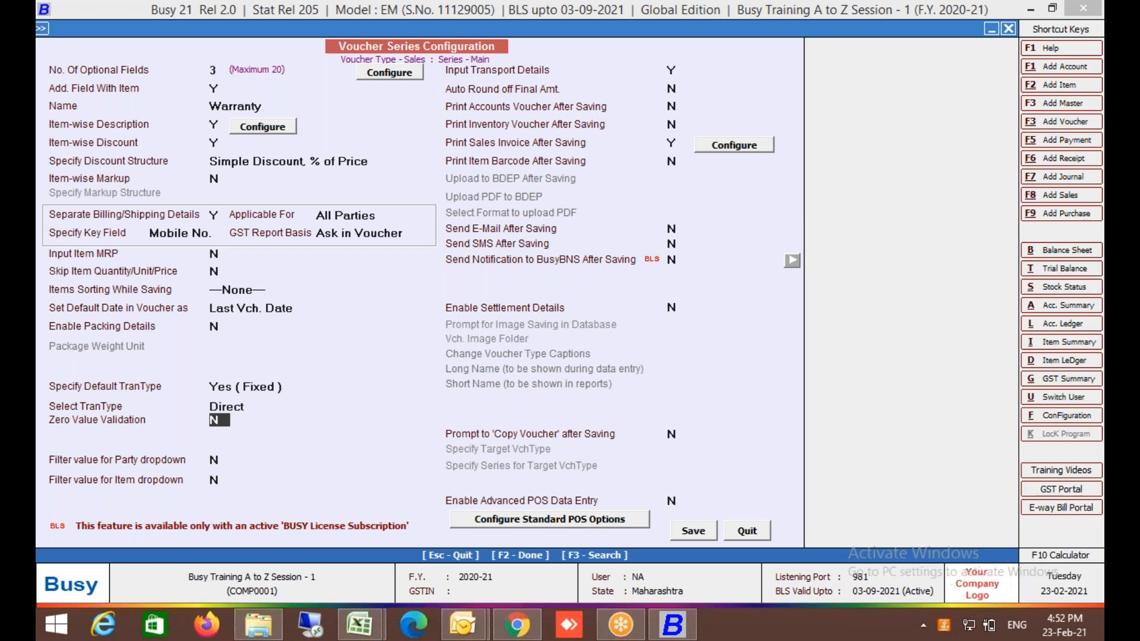
Try Yes (Variable) with Against Challan, then set Specify Default TranType to No.
{"action": "left_click", "coordinate": [260, 388]}
{"action": "key", "text": "Up"}
{"action": "key", "text": "Return"}
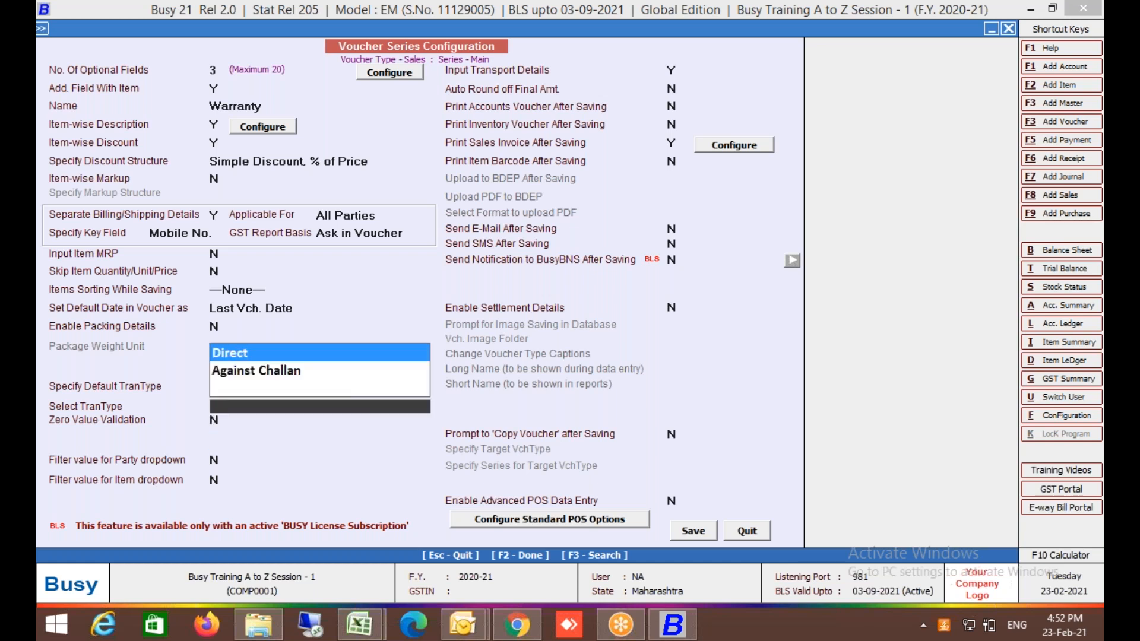
{"action": "key", "text": "Down"}
{"action": "key", "text": "Return"}
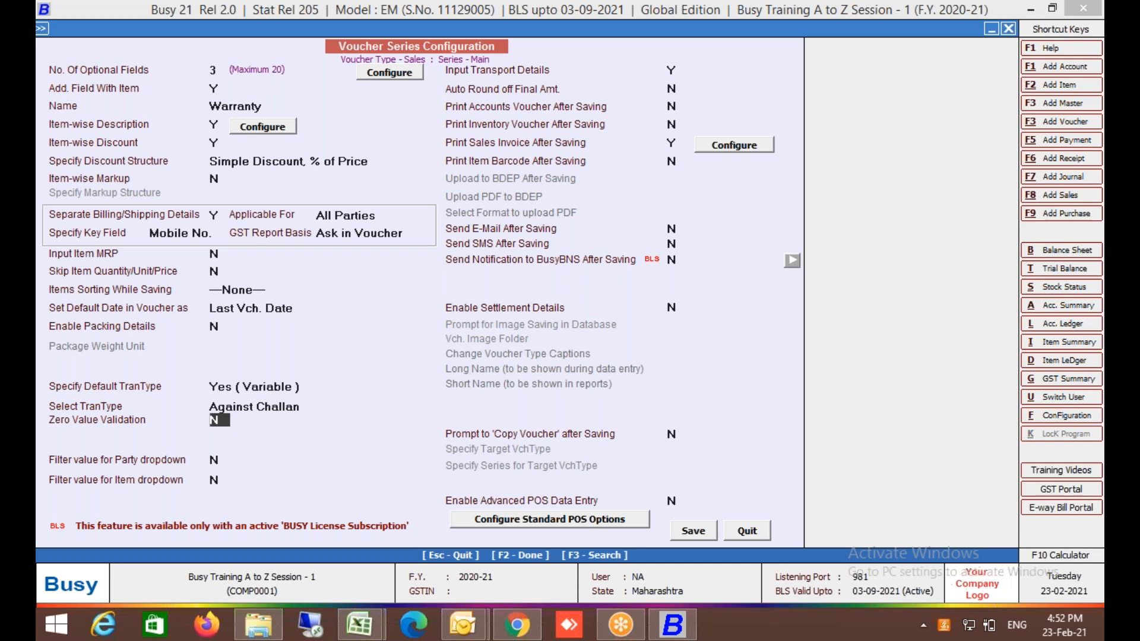
{"action": "key", "text": "shift+Tab"}
{"action": "key", "text": "shift+Tab"}
{"action": "key", "text": "Up"}
{"action": "key", "text": "Return"}
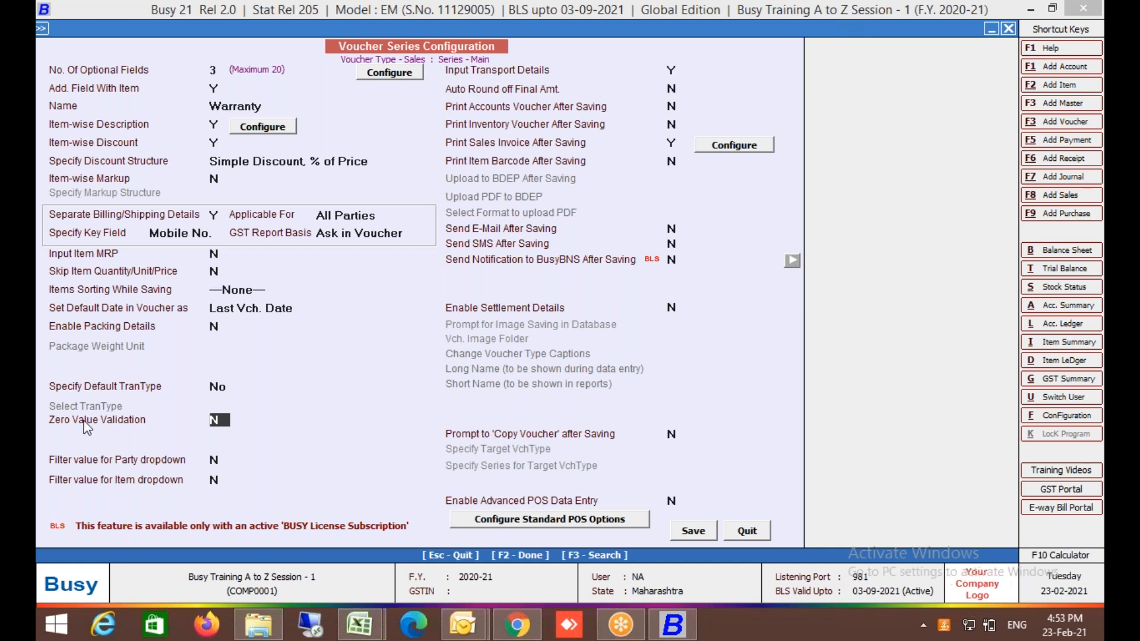
{"action": "key", "text": "y"}
{"action": "left_click", "coordinate": [299, 425]}
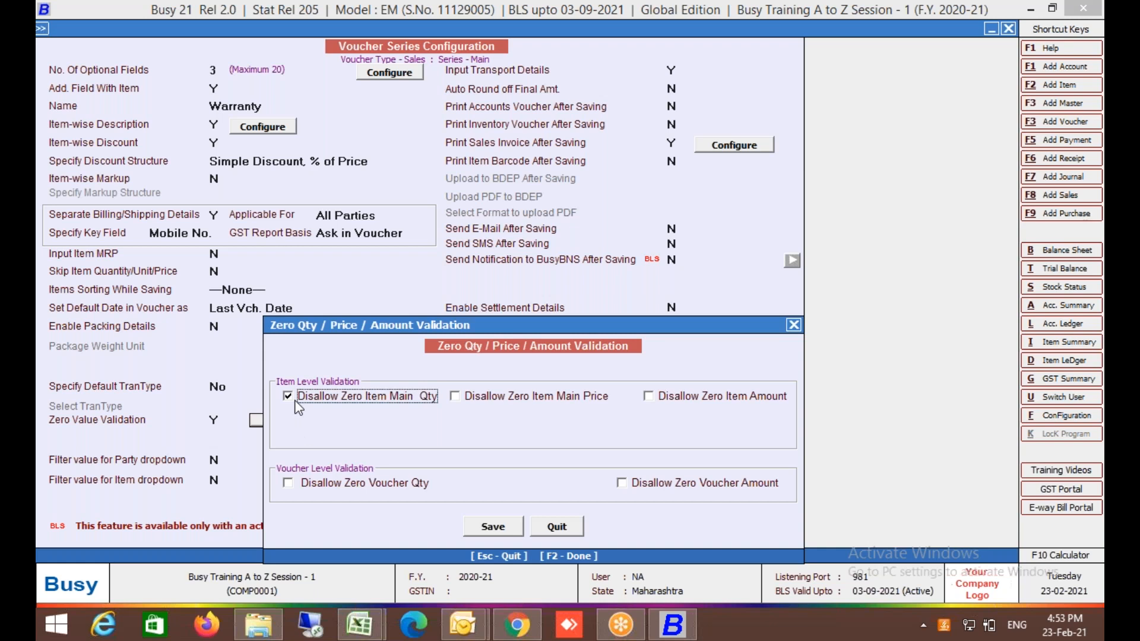
{"action": "left_click", "coordinate": [545, 399]}
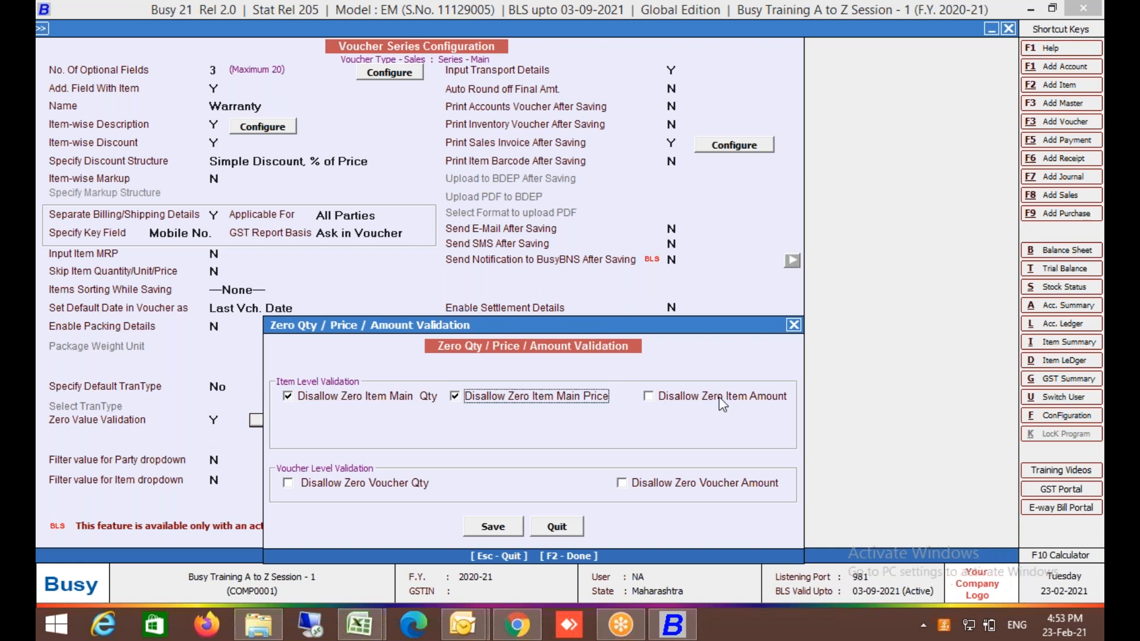
{"action": "left_click", "coordinate": [703, 403]}
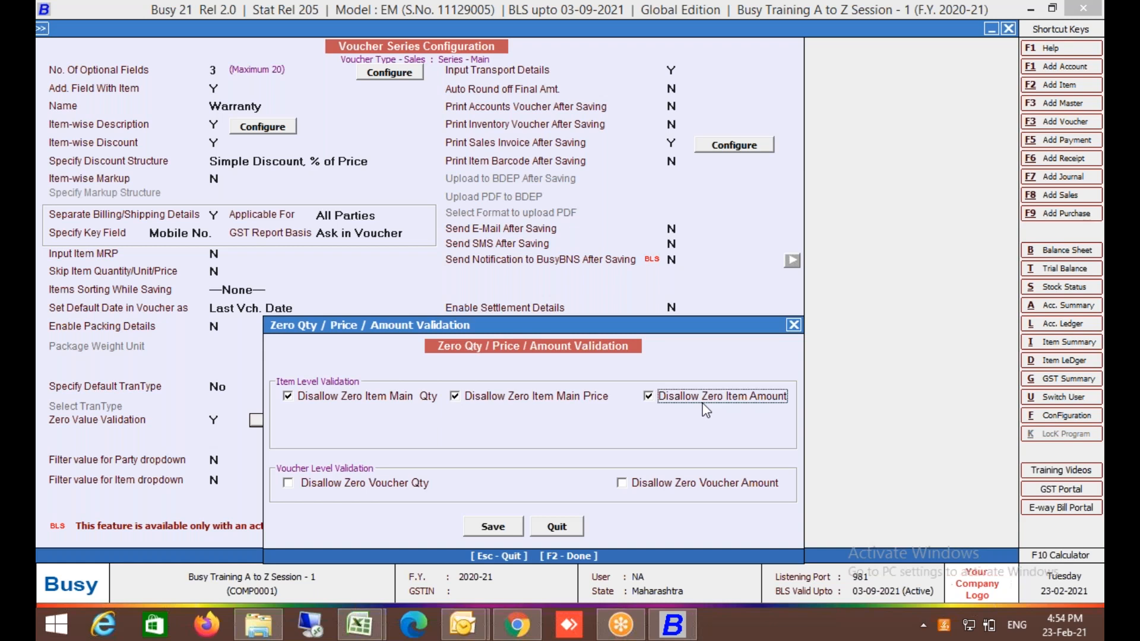
{"action": "key", "text": "F2"}
{"action": "left_click", "coordinate": [222, 417]}
{"action": "type", "text": "N"}
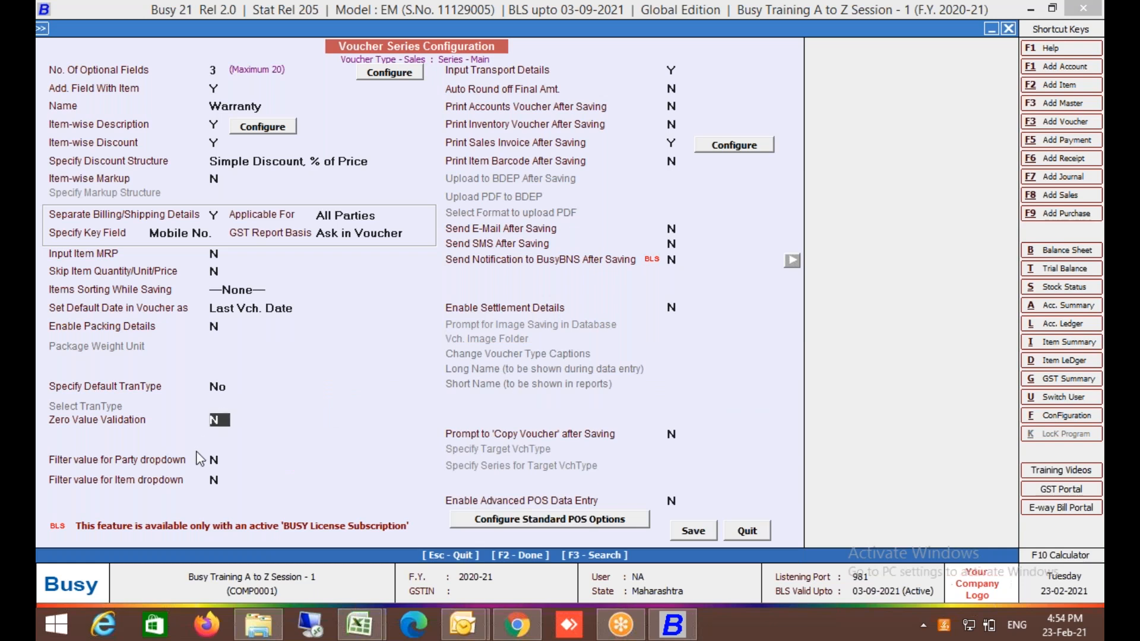
Leave Filter value for Party dropdown at N and save the Sales Main configuration.
{"action": "left_click", "coordinate": [214, 459]}
{"action": "left_click", "coordinate": [704, 535]}
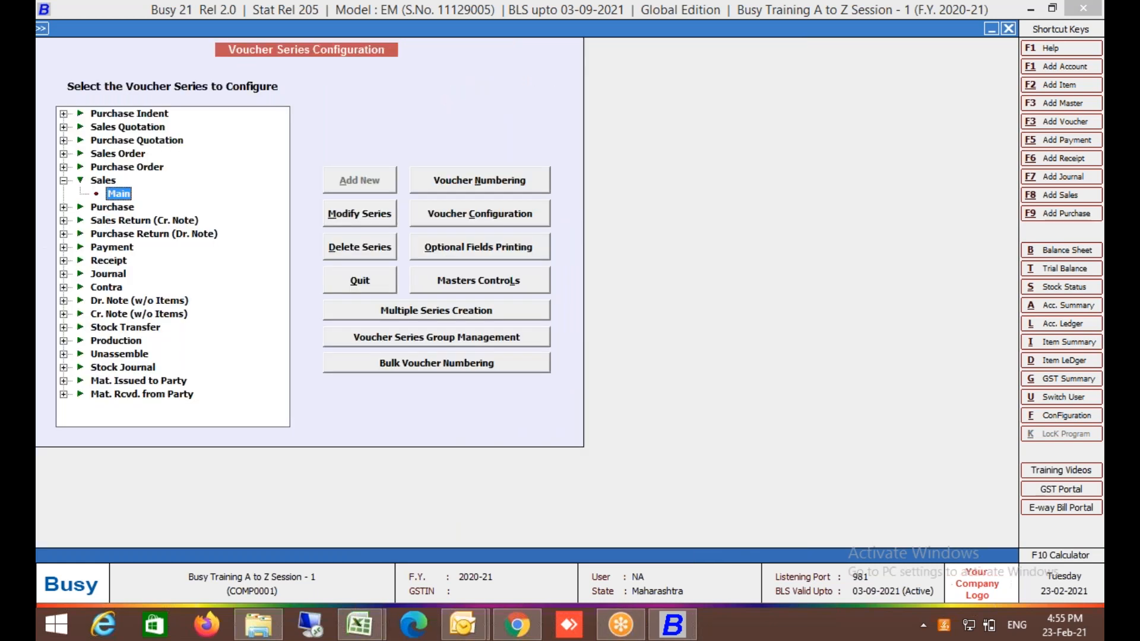
Leave the voucher series configuration and open the list-of-accounts report.
{"action": "key", "text": "Escape"}
{"action": "key", "text": "Escape"}
{"action": "key", "text": "Up"}
{"action": "key", "text": "Return"}
{"action": "key", "text": "Down"}
{"action": "key", "text": "Down"}
{"action": "key", "text": "Up"}
{"action": "key", "text": "Up"}
{"action": "key", "text": "Return"}
{"action": "key", "text": "Down"}
{"action": "key", "text": "Return"}
{"action": "key", "text": "Escape"}
{"action": "key", "text": "Down"}
{"action": "key", "text": "Return"}
{"action": "key", "text": "Return"}
{"action": "key", "text": "Return"}
{"action": "key", "text": "Right"}
Review the existing accounts in the Sundry Creditors group.
{"action": "key", "text": "Return"}
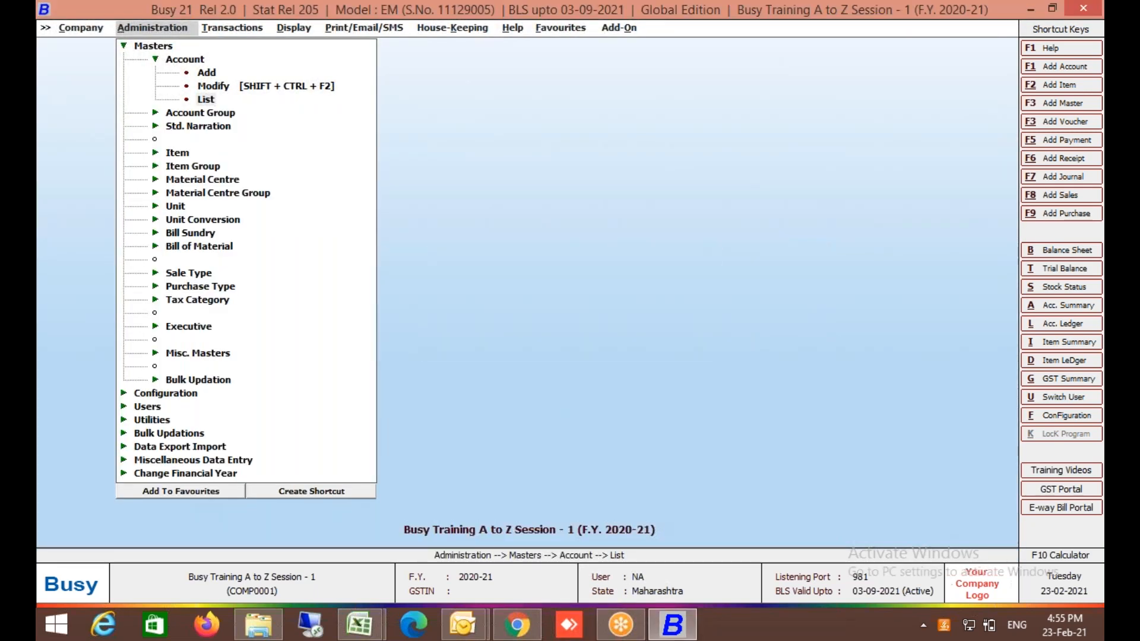
{"action": "type", "text": "un"}
{"action": "key", "text": "Down"}
{"action": "key", "text": "Down"}
{"action": "key", "text": "Down"}
{"action": "key", "text": "Down"}
{"action": "key", "text": "Down"}
{"action": "key", "text": "Up"}
{"action": "key", "text": "Down"}
{"action": "key", "text": "Return"}
{"action": "key", "text": "Return"}
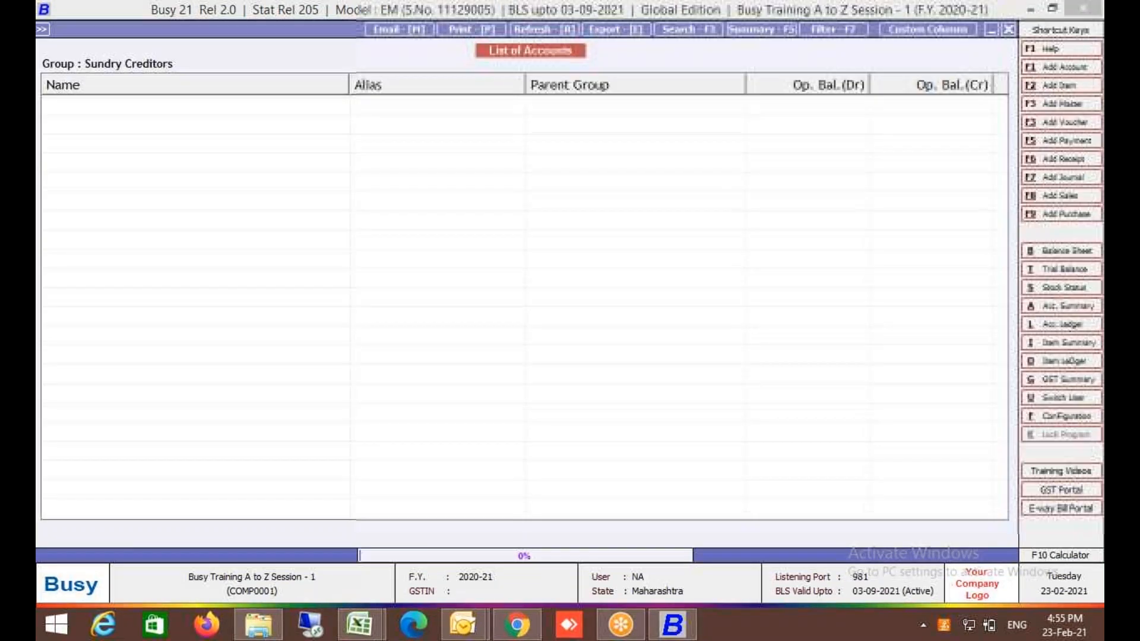
{"action": "key", "text": "Down"}
{"action": "key", "text": "Down"}
{"action": "key", "text": "Up"}
{"action": "key", "text": "Up"}
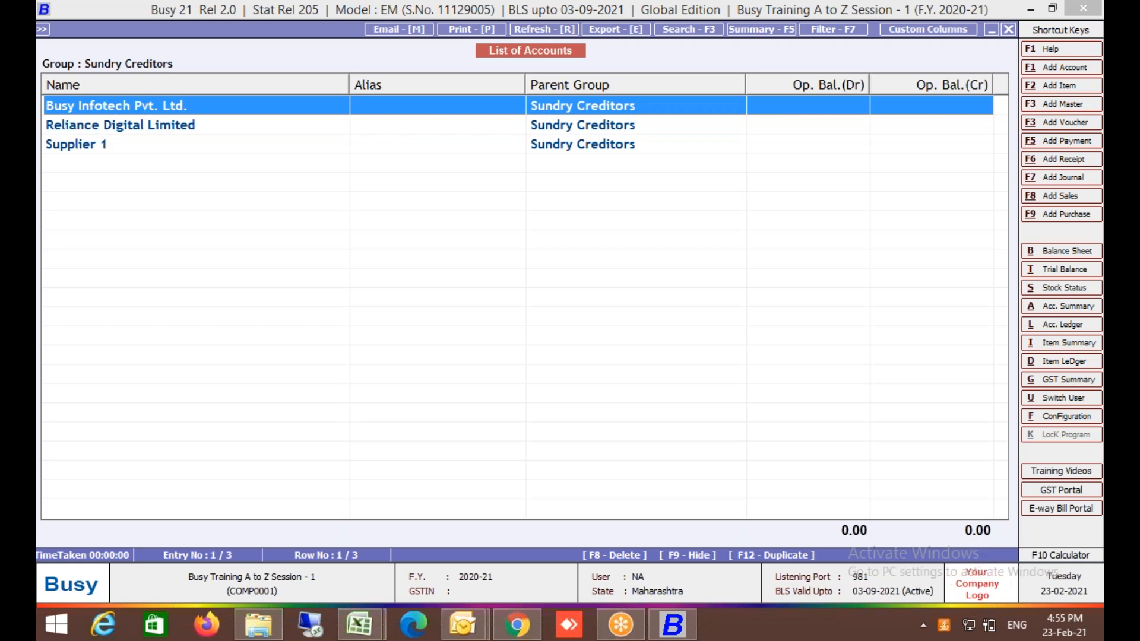
{"action": "key", "text": "Escape"}
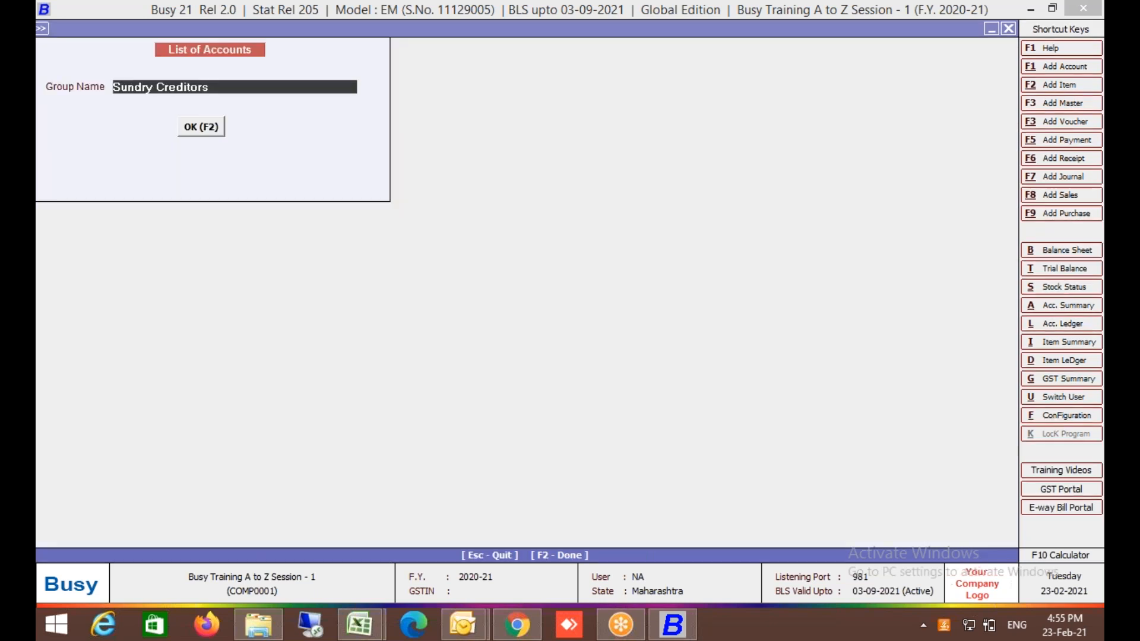
Review the existing accounts in the Sundry Debtors group.
{"action": "type", "text": "sund"}
{"action": "key", "text": "Down"}
{"action": "key", "text": "Return"}
{"action": "key", "text": "F2"}
{"action": "key", "text": "Escape"}
{"action": "key", "text": "Escape"}
{"action": "key", "text": "Escape"}
{"action": "key", "text": "Escape"}
Add account 'Customer 1' under Sundry Debtors as an unregistered dealer and save it.
{"action": "key", "text": "Return"}
{"action": "key", "text": "Return"}
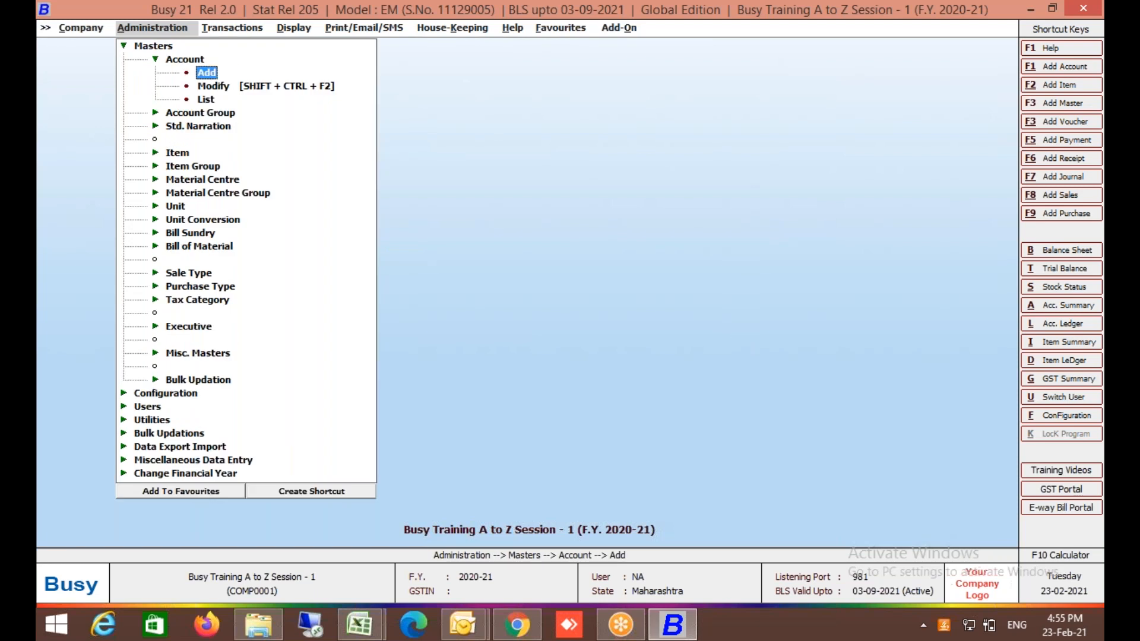
{"action": "key", "text": "Return"}
{"action": "type", "text": "Cus"}
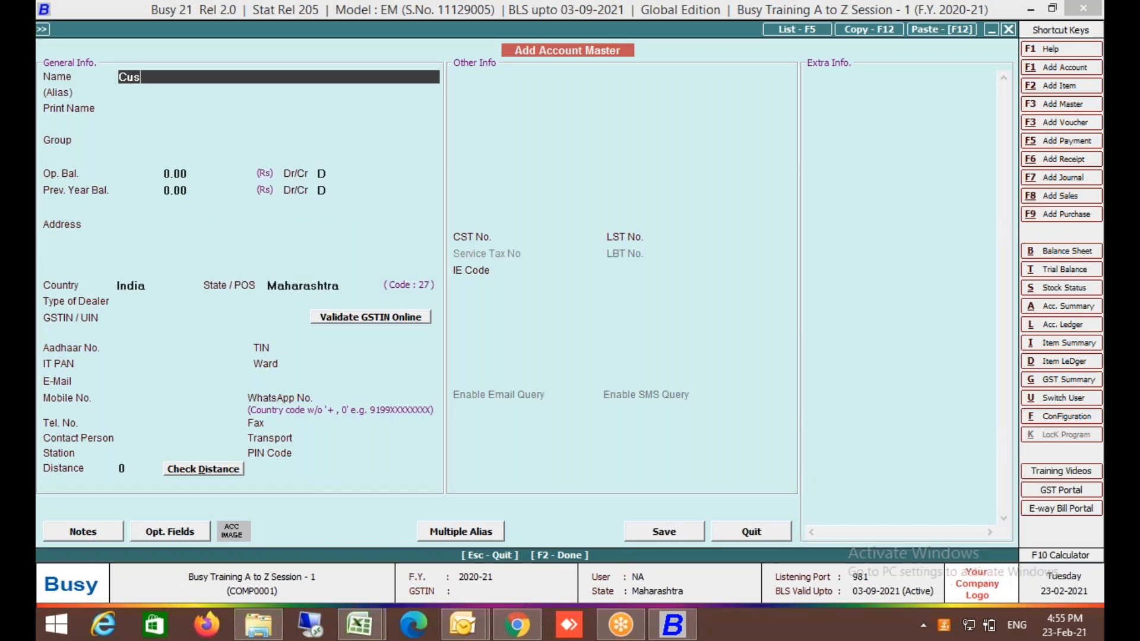
{"action": "type", "text": "tomer 1"}
{"action": "key", "text": "Return"}
{"action": "key", "text": "Return"}
{"action": "key", "text": "Down"}
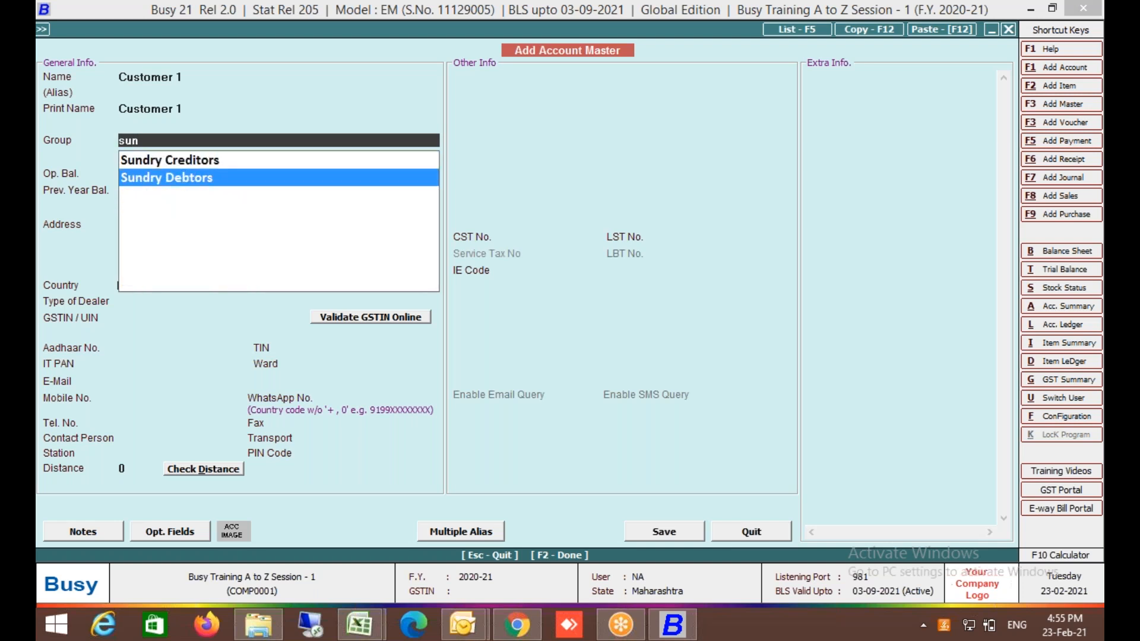
{"action": "key", "text": "Return"}
{"action": "key", "text": "F2"}
{"action": "key", "text": "Left"}
{"action": "key", "text": "Return"}
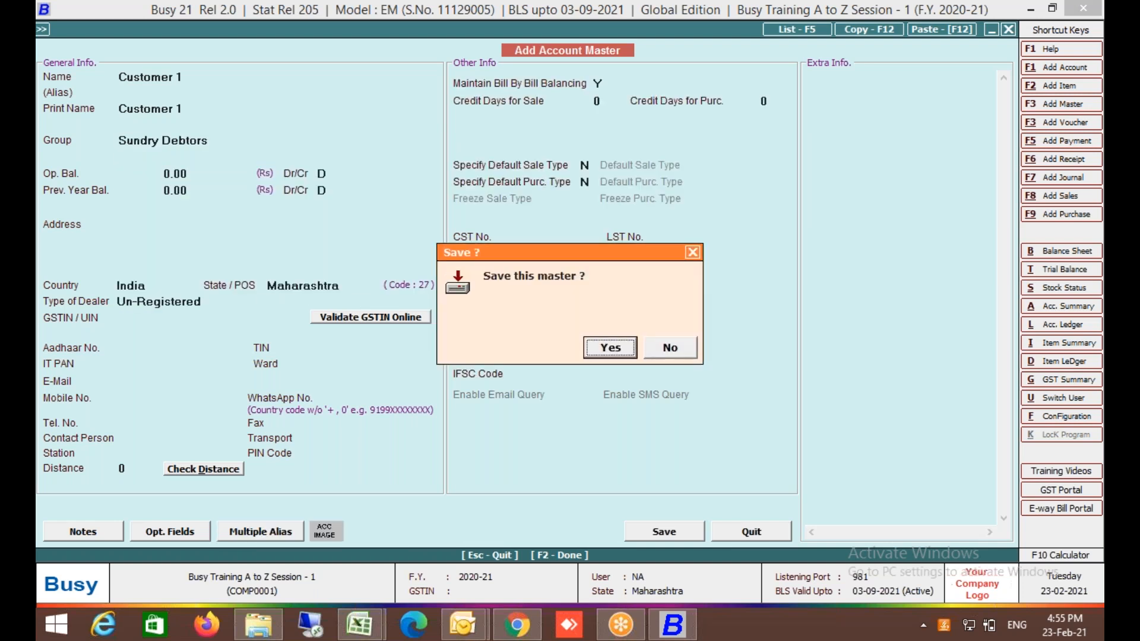
{"action": "key", "text": "Return"}
{"action": "key", "text": "Escape"}
Duplicate the Customer 1 master as a new account named 'Customer 2'.
{"action": "key", "text": "Down"}
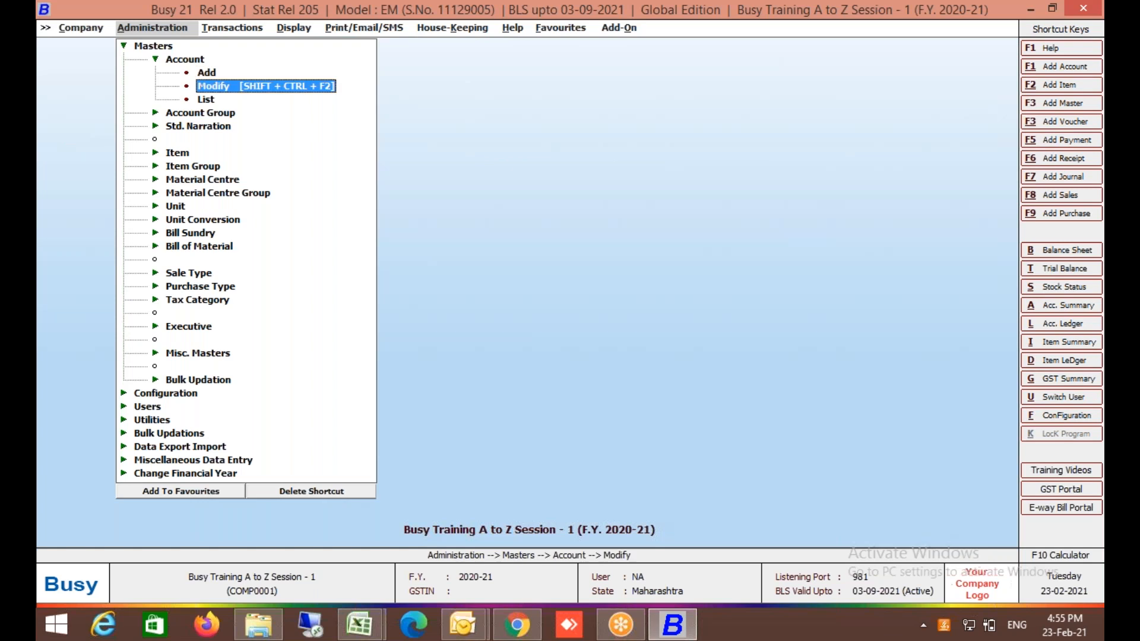
{"action": "key", "text": "Return"}
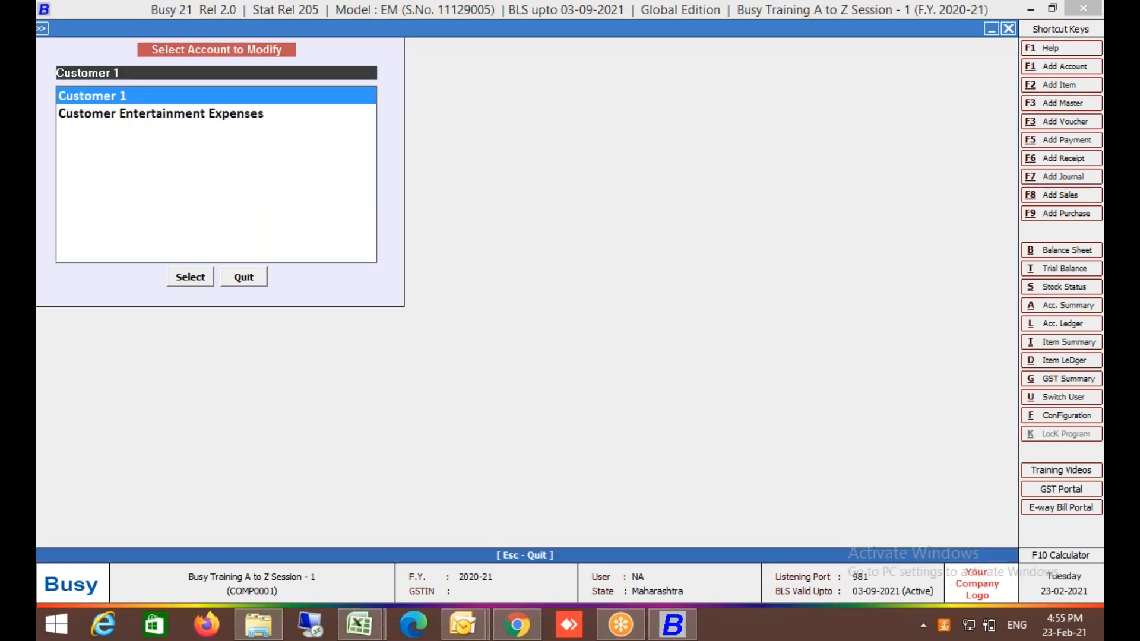
{"action": "key", "text": "Return"}
{"action": "key", "text": "F12"}
{"action": "key", "text": "Return"}
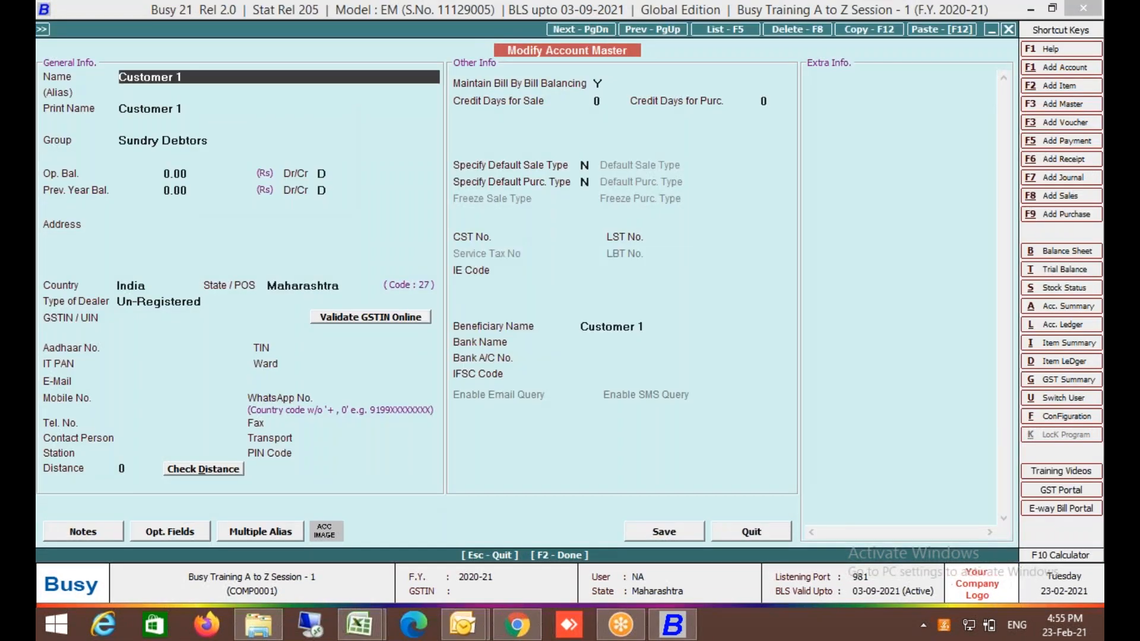
{"action": "key", "text": "BackSpace"}
{"action": "type", "text": "2"}
{"action": "key", "text": "F2"}
{"action": "key", "text": "Return"}
Duplicate Customer 1 again as 'Customer 3', then quit the account form.
{"action": "key", "text": "F12"}
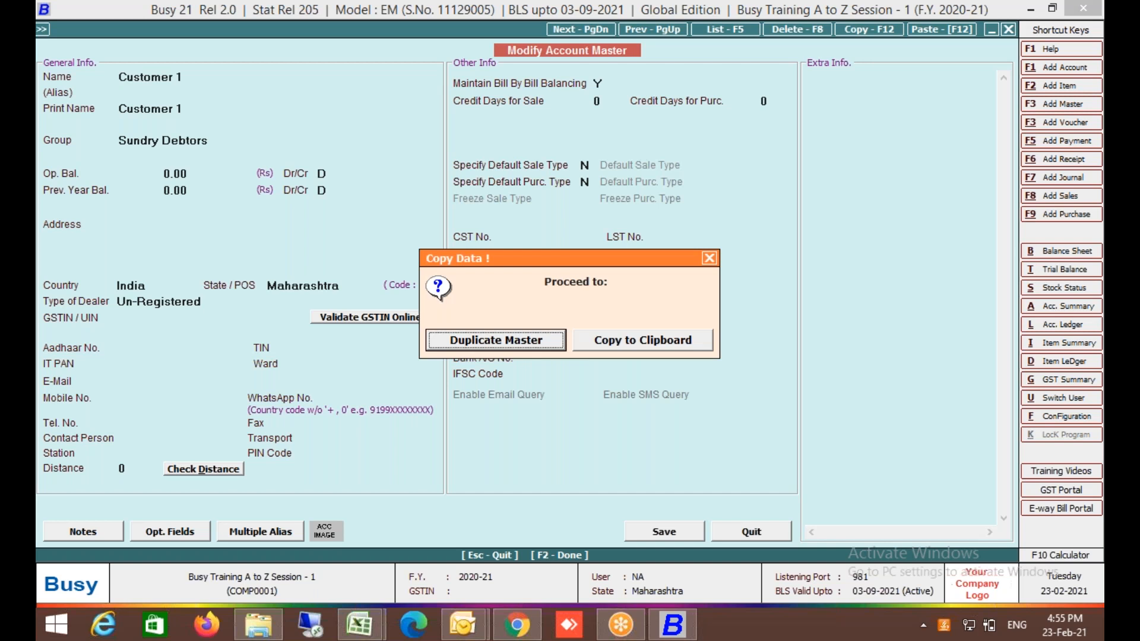
{"action": "key", "text": "Return"}
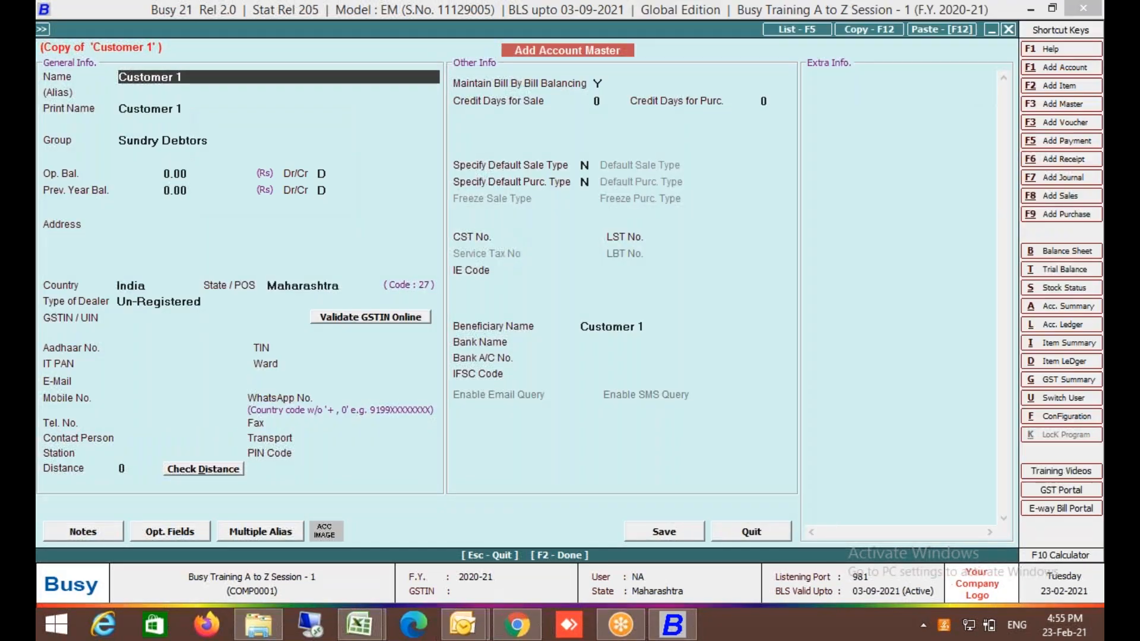
{"action": "key", "text": "BackSpace"}
{"action": "type", "text": "3"}
{"action": "key", "text": "F2"}
{"action": "key", "text": "Return"}
{"action": "key", "text": "Escape"}
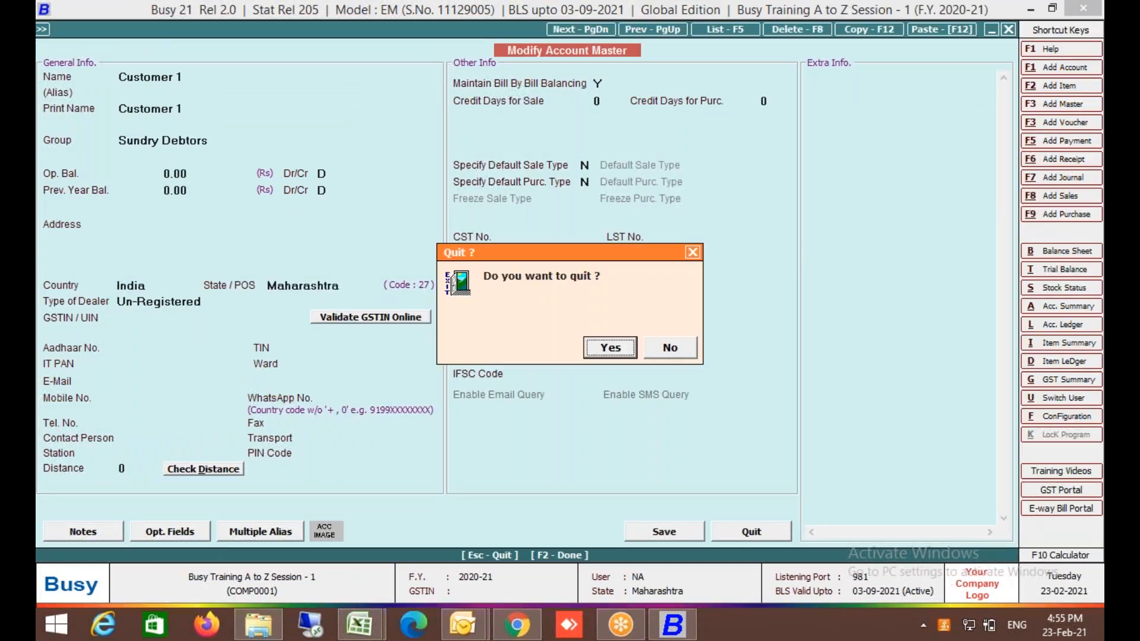
{"action": "key", "text": "Return"}
{"action": "key", "text": "Right"}
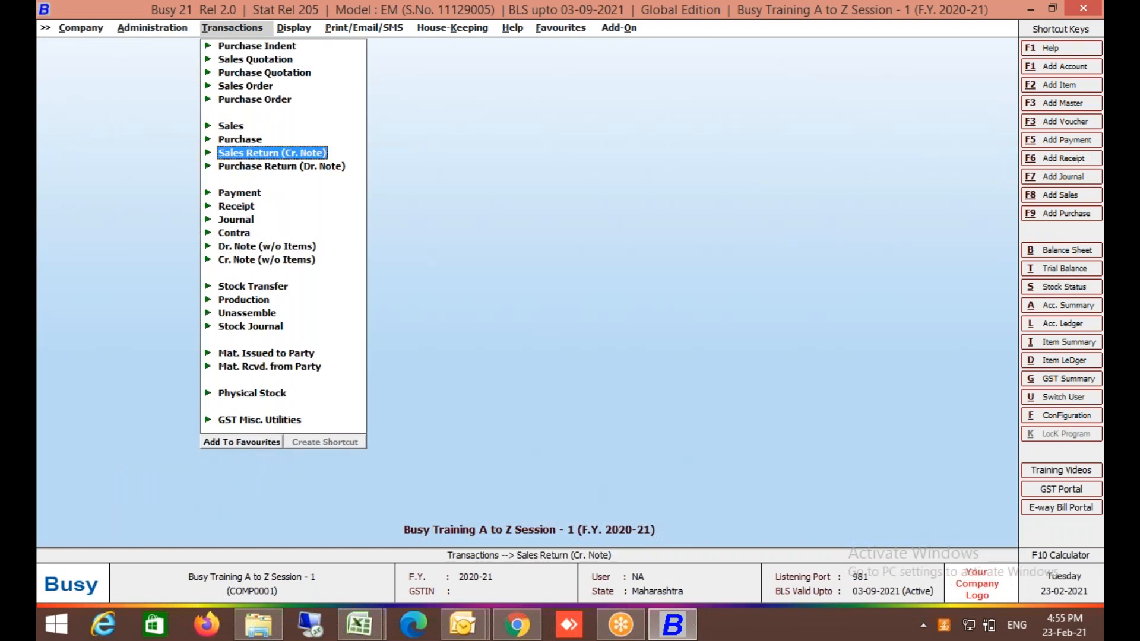
Start a new sales voucher with Reliance Digital Limited as the party.
{"action": "key", "text": "Up"}
{"action": "key", "text": "Up"}
{"action": "key", "text": "Return"}
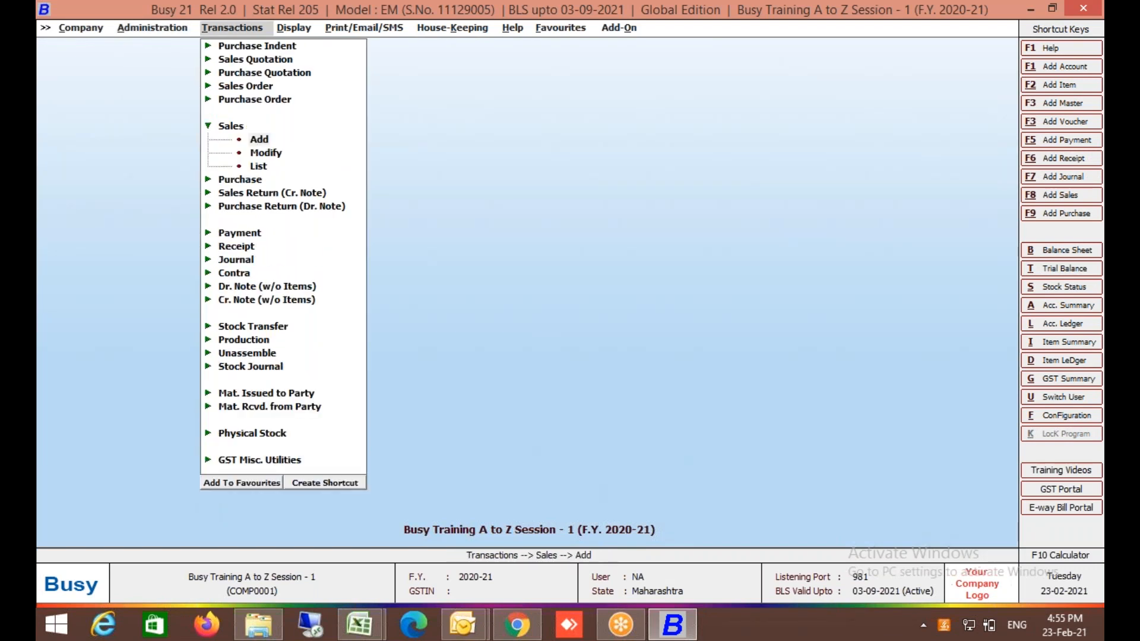
{"action": "key", "text": "Return"}
{"action": "key", "text": "Return"}
{"action": "key", "text": "Return"}
{"action": "key", "text": "Return"}
{"action": "key", "text": "Return"}
{"action": "key", "text": "Down"}
{"action": "key", "text": "Down"}
{"action": "key", "text": "Down"}
{"action": "key", "text": "Down"}
{"action": "key", "text": "Down"}
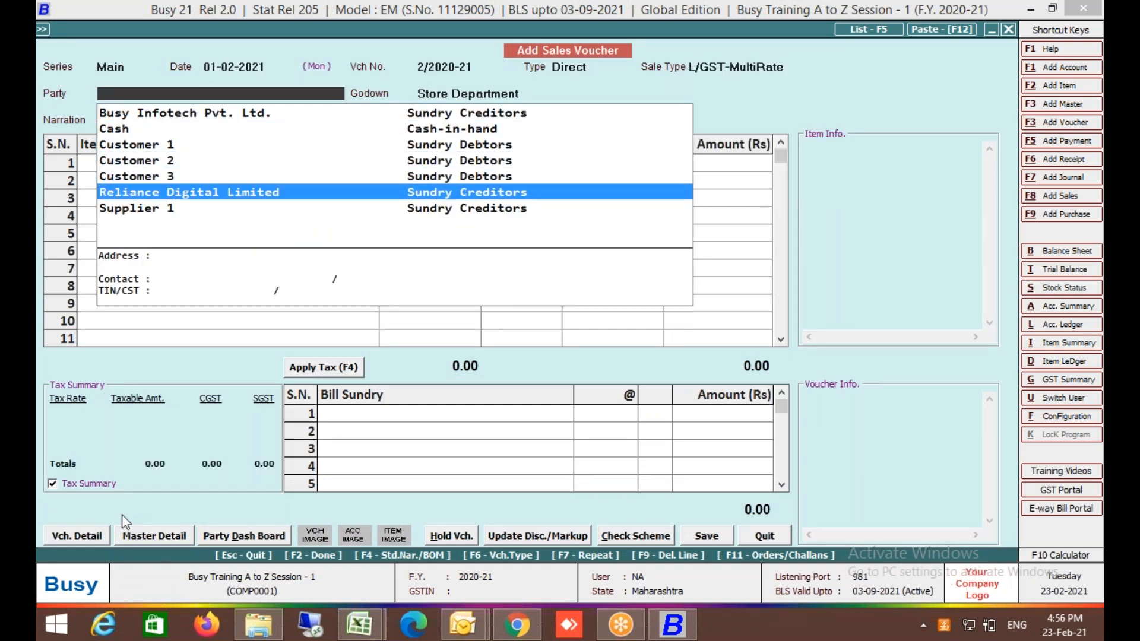
{"action": "key", "text": "Return"}
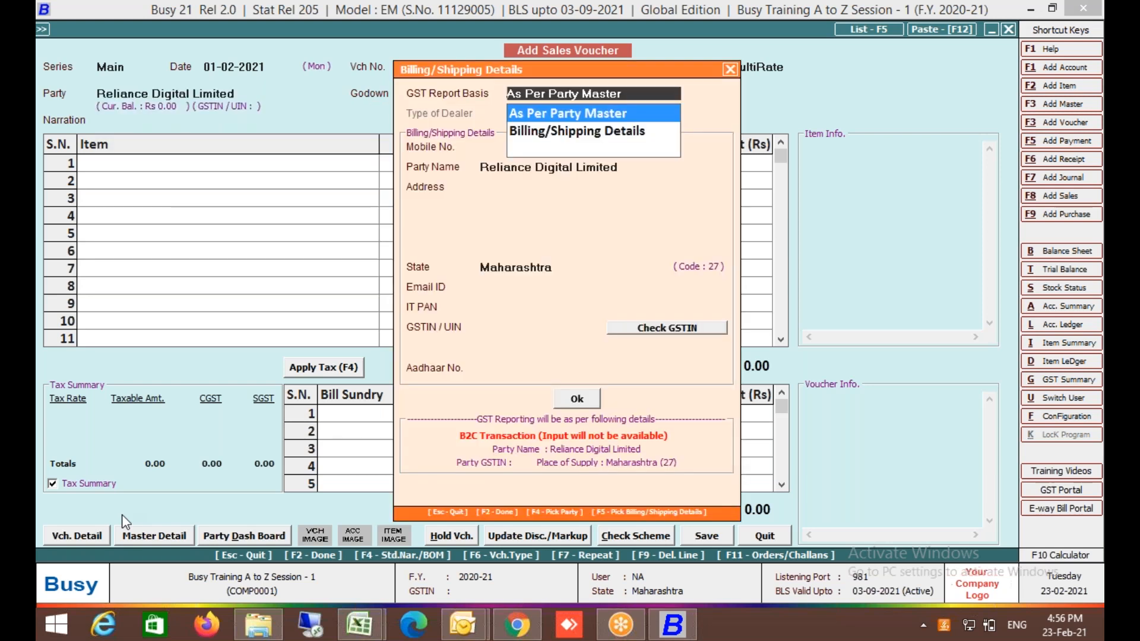
{"action": "key", "text": "Return"}
Set the Main sales series party filter to 'Deb' and save the configuration.
{"action": "left_click", "coordinate": [86, 539]}
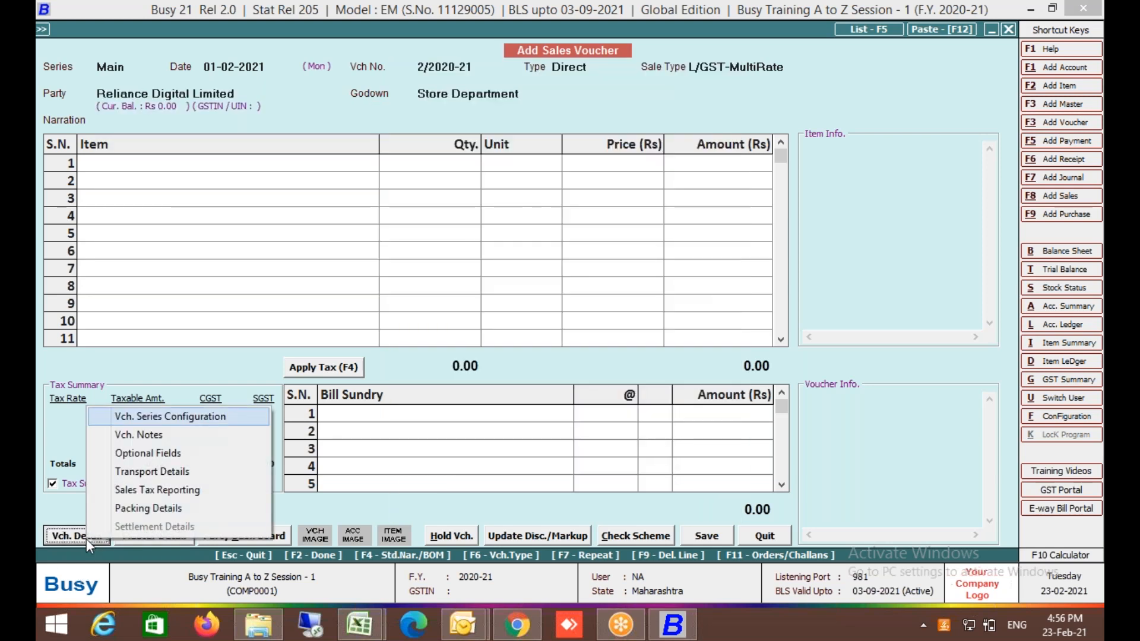
{"action": "key", "text": "Return"}
{"action": "left_click", "coordinate": [444, 220]}
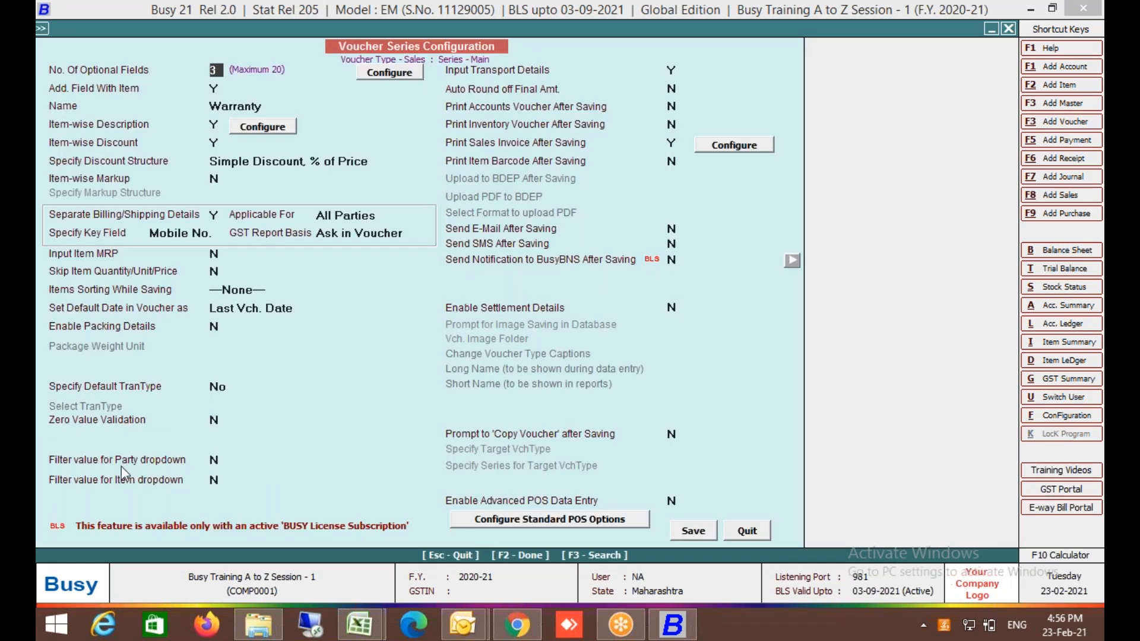
{"action": "left_click", "coordinate": [122, 465]}
{"action": "type", "text": "Deb"}
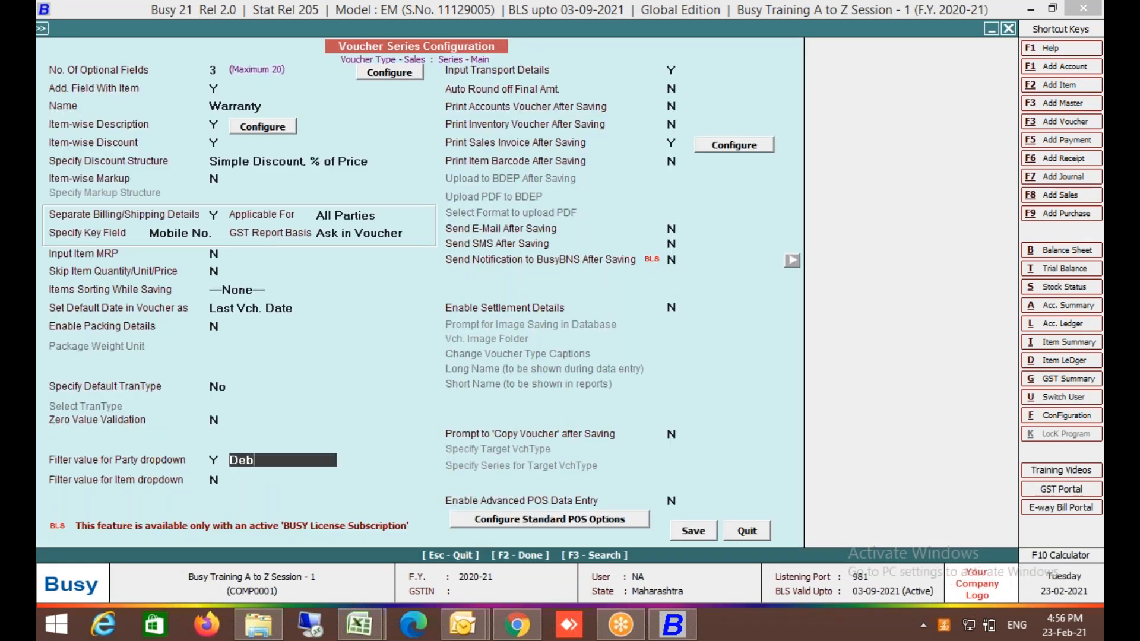
{"action": "key", "text": "Return"}
{"action": "key", "text": "F2"}
{"action": "key", "text": "Return"}
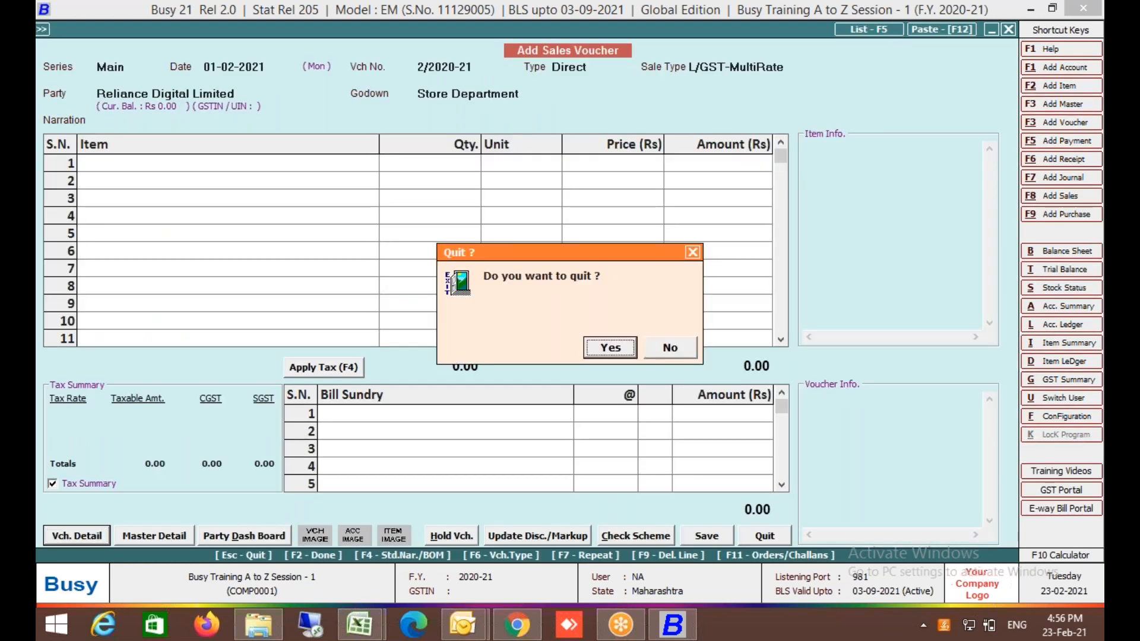
Start a fresh sales voucher and confirm only Customer 1–3 appear as parties.
{"action": "key", "text": "Return"}
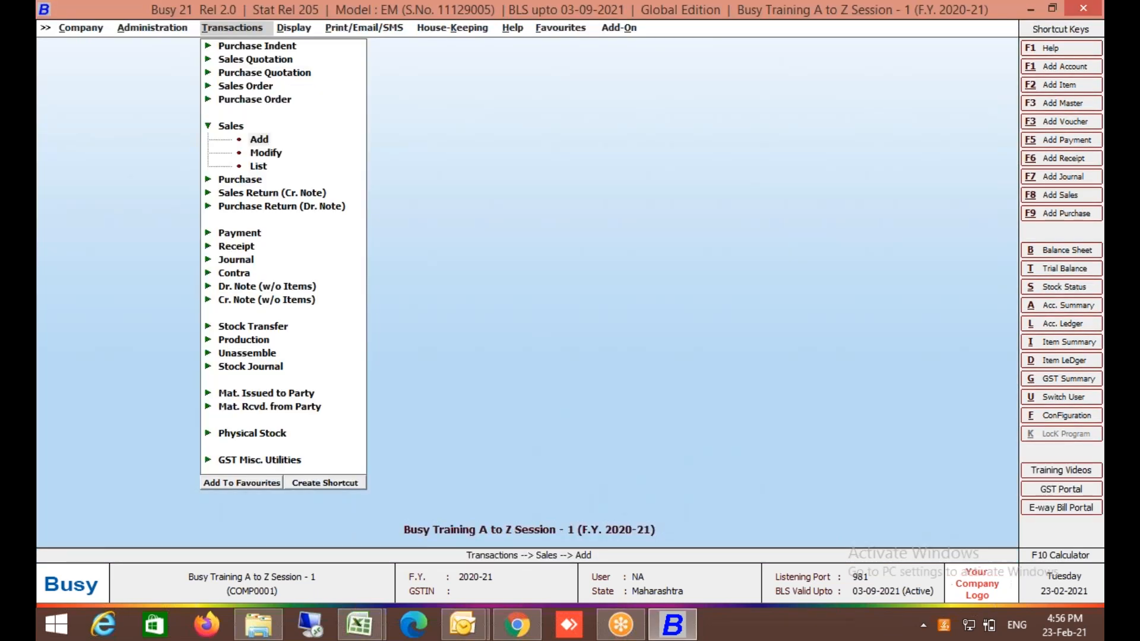
{"action": "key", "text": "Return"}
{"action": "key", "text": "Return"}
{"action": "key", "text": "Return"}
{"action": "key", "text": "Return"}
{"action": "key", "text": "Return"}
{"action": "key", "text": "Return"}
{"action": "key", "text": "Down"}
{"action": "key", "text": "Up"}
{"action": "key", "text": "Up"}
{"action": "key", "text": "Down"}
{"action": "key", "text": "Down"}
{"action": "key", "text": "Down"}
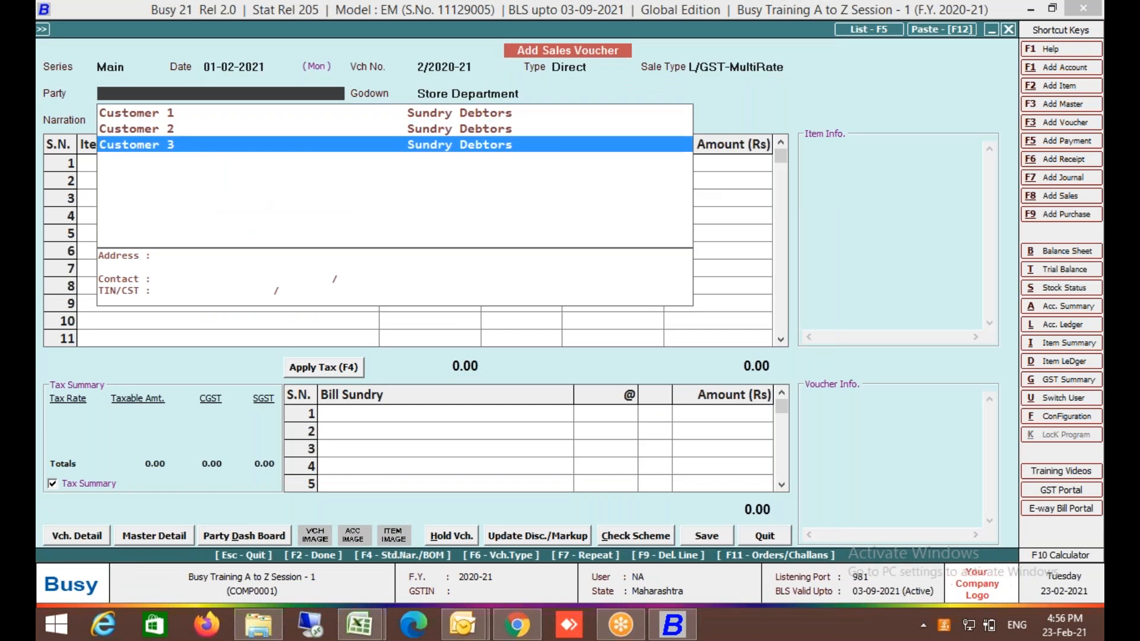
{"action": "key", "text": "Up"}
{"action": "key", "text": "Up"}
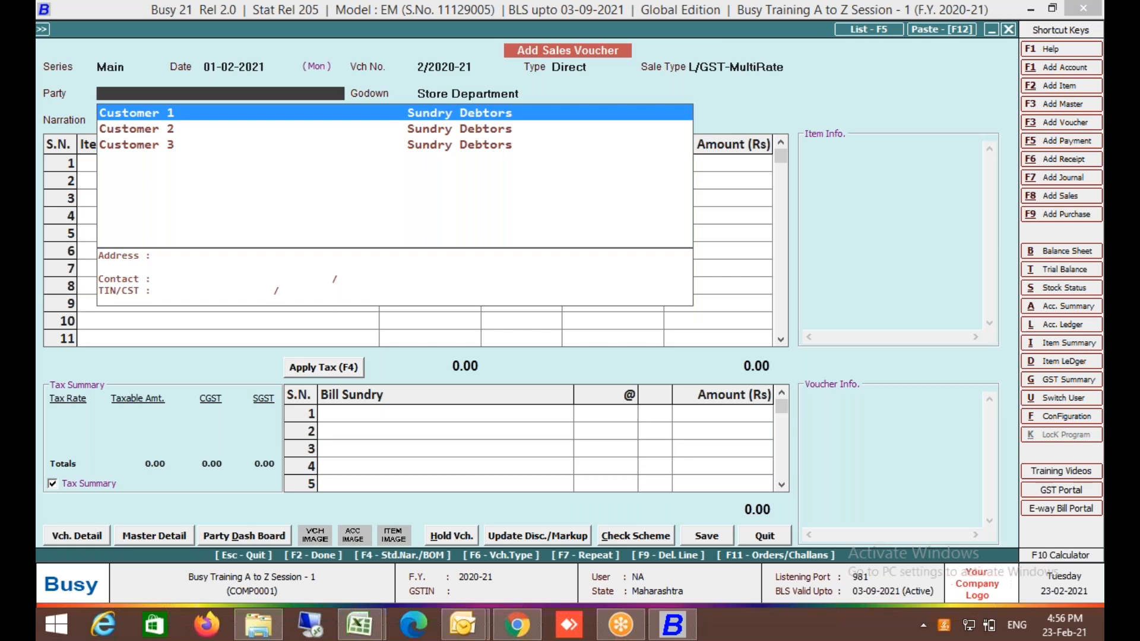
{"action": "key", "text": "Escape"}
{"action": "key", "text": "Escape"}
{"action": "key", "text": "Return"}
{"action": "key", "text": "Down"}
Turn on the Main purchase series party filter with value 'Cnc' and save it.
{"action": "key", "text": "Return"}
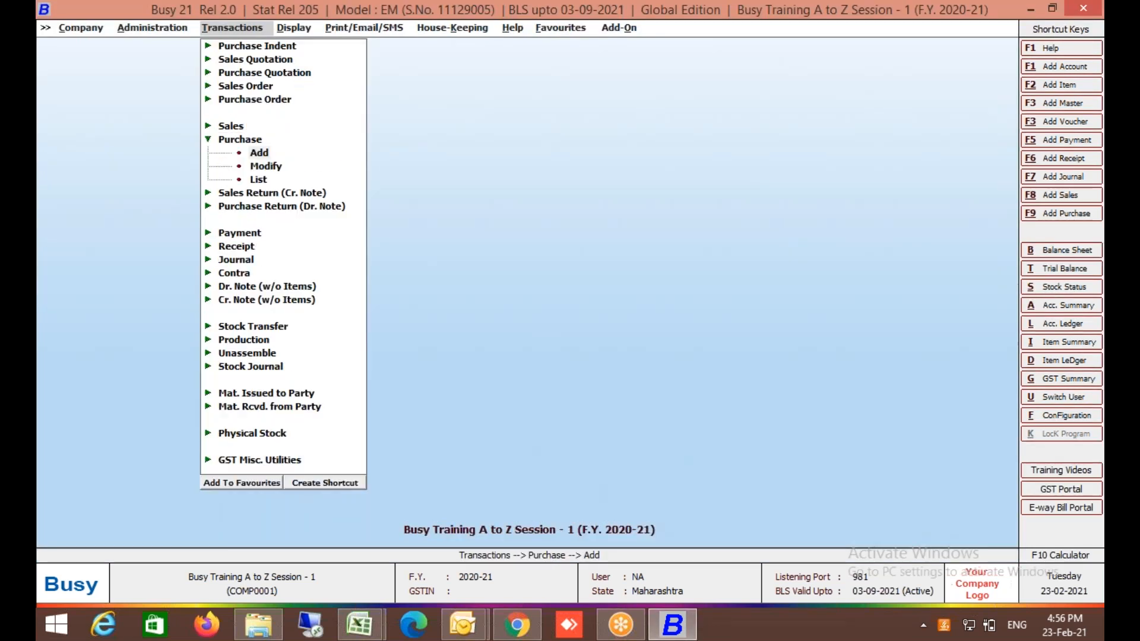
{"action": "key", "text": "Return"}
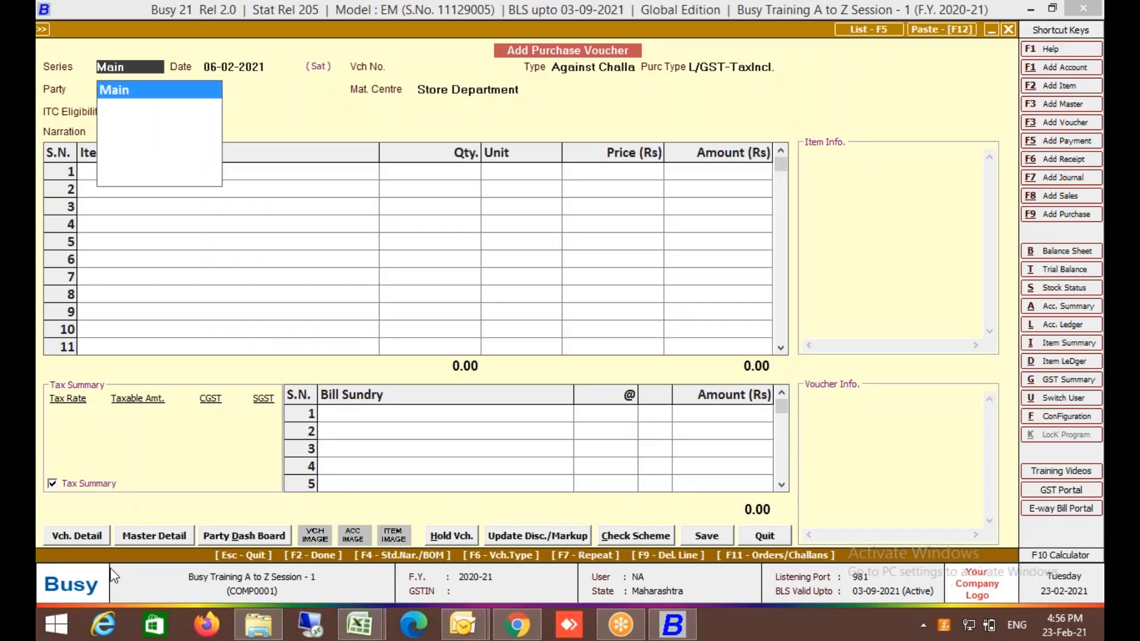
{"action": "left_click", "coordinate": [88, 540]}
{"action": "key", "text": "Return"}
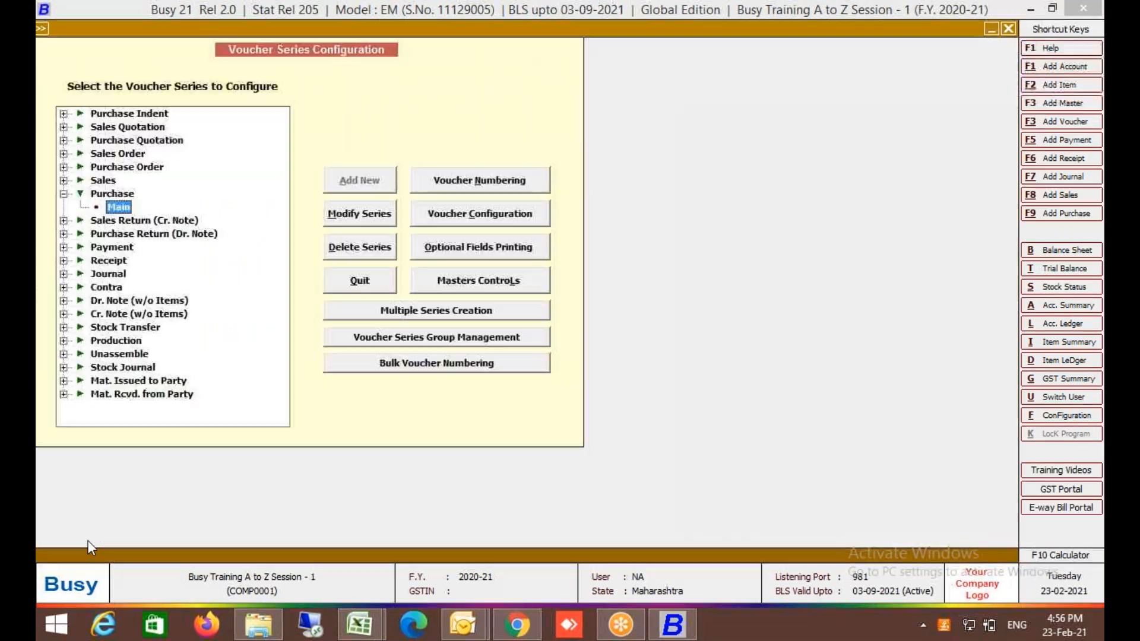
{"action": "left_click", "coordinate": [467, 228]}
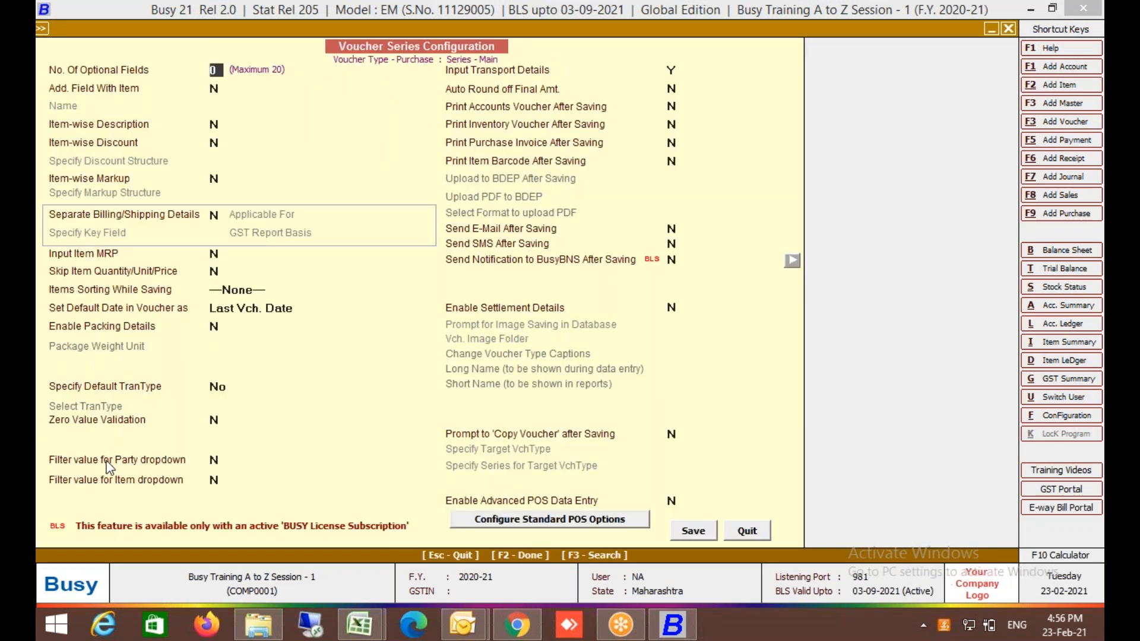
{"action": "left_click", "coordinate": [106, 461]}
{"action": "type", "text": "Cnc"}
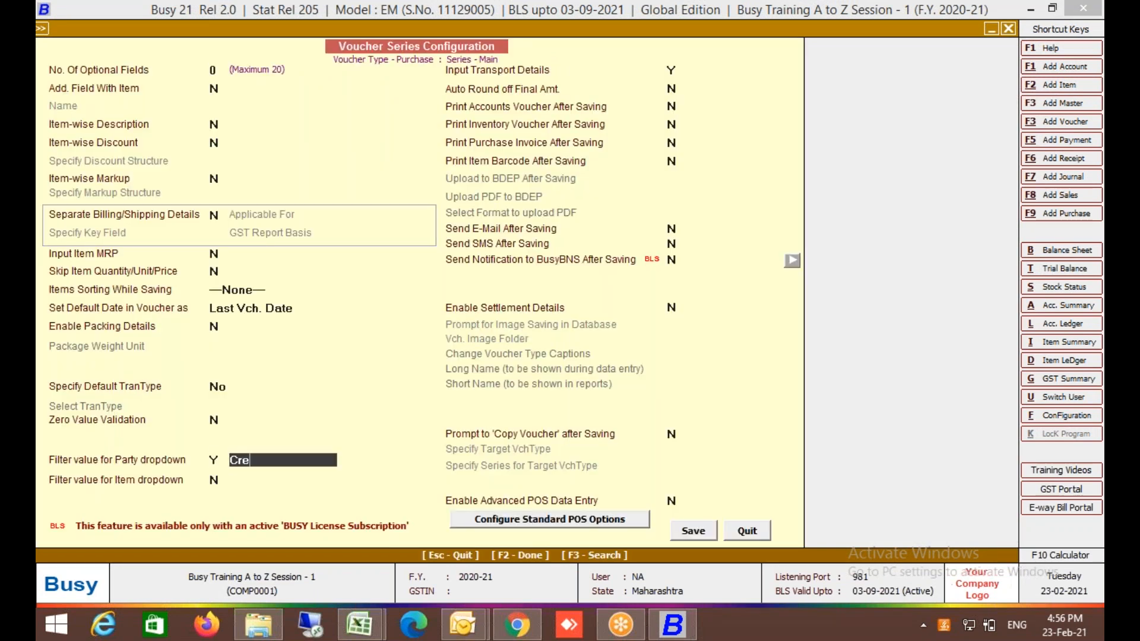
{"action": "key", "text": "Return"}
{"action": "key", "text": "F2"}
{"action": "key", "text": "Return"}
{"action": "key", "text": "Escape"}
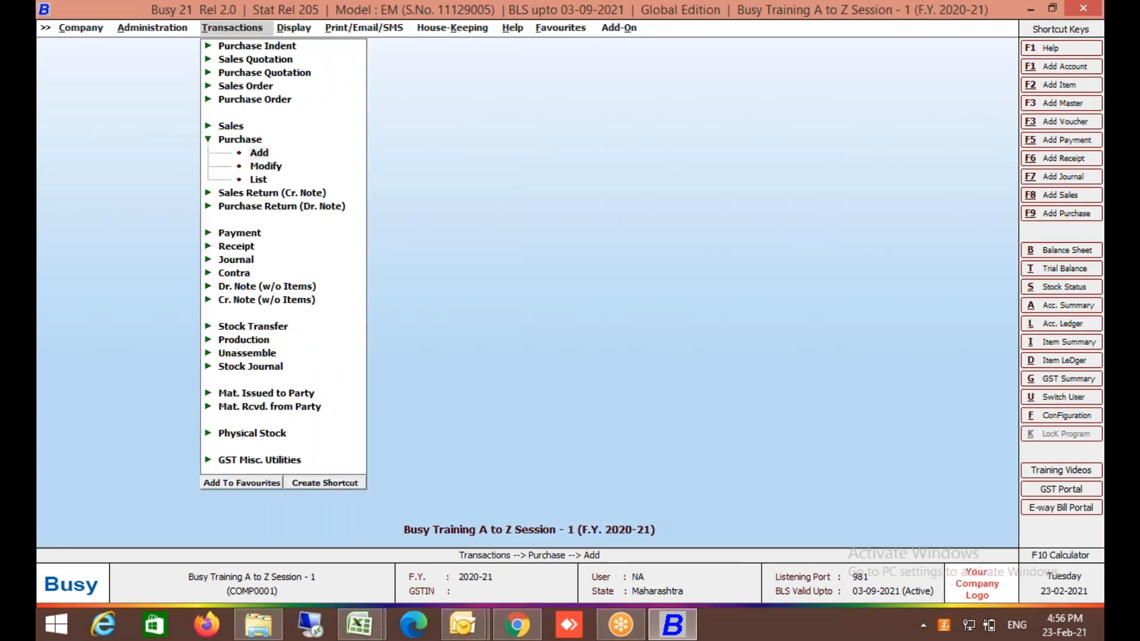
Start a new purchase voucher and check that only creditor parties are listed.
{"action": "key", "text": "Return"}
{"action": "key", "text": "Return"}
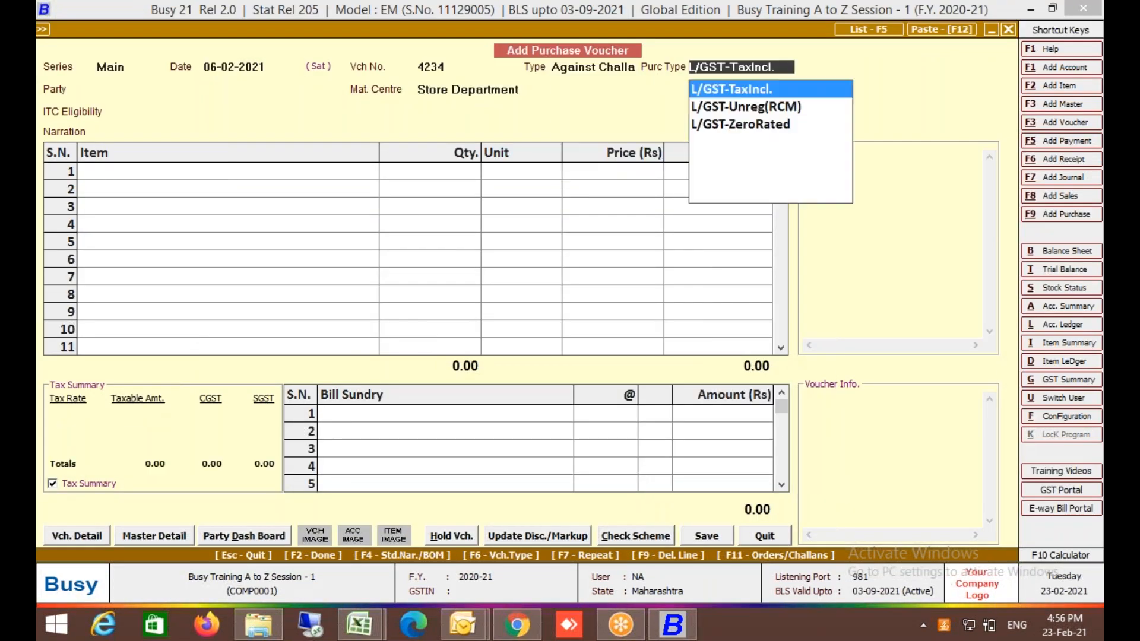
{"action": "key", "text": "Return"}
{"action": "key", "text": "Down"}
{"action": "key", "text": "Down"}
{"action": "key", "text": "Up"}
{"action": "key", "text": "Up"}
{"action": "key", "text": "Down"}
{"action": "key", "text": "Down"}
{"action": "key", "text": "Up"}
{"action": "key", "text": "Up"}
{"action": "key", "text": "Escape"}
{"action": "key", "text": "Escape"}
{"action": "key", "text": "Up"}
{"action": "key", "text": "Return"}
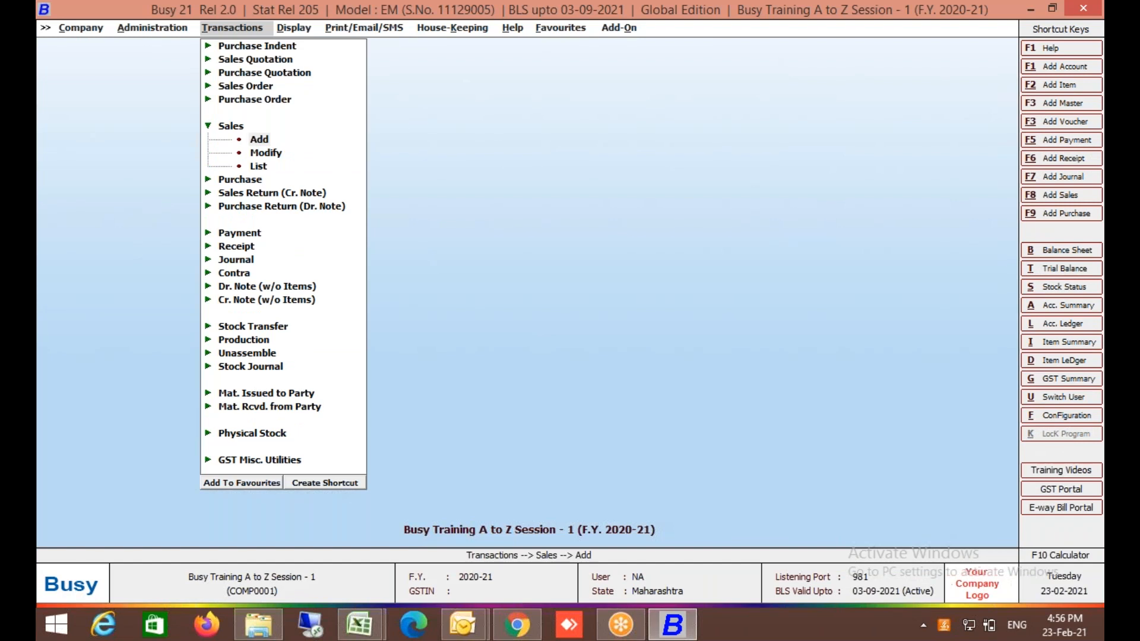
{"action": "key", "text": "Return"}
{"action": "key", "text": "Return"}
{"action": "key", "text": "Return"}
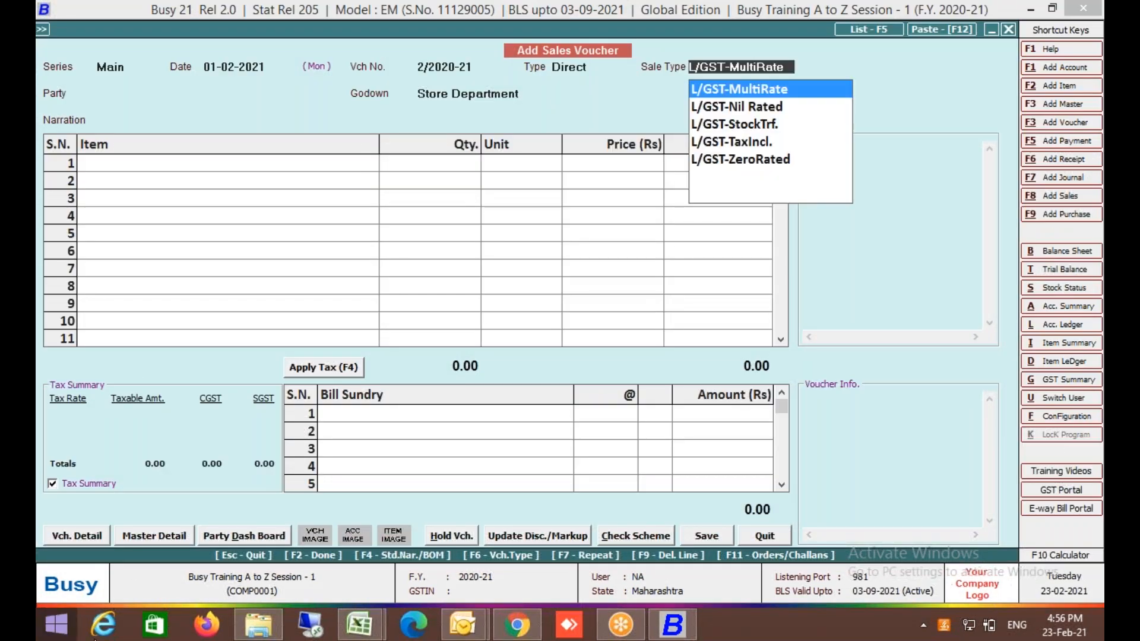
{"action": "left_click", "coordinate": [49, 544]}
{"action": "key", "text": "Return"}
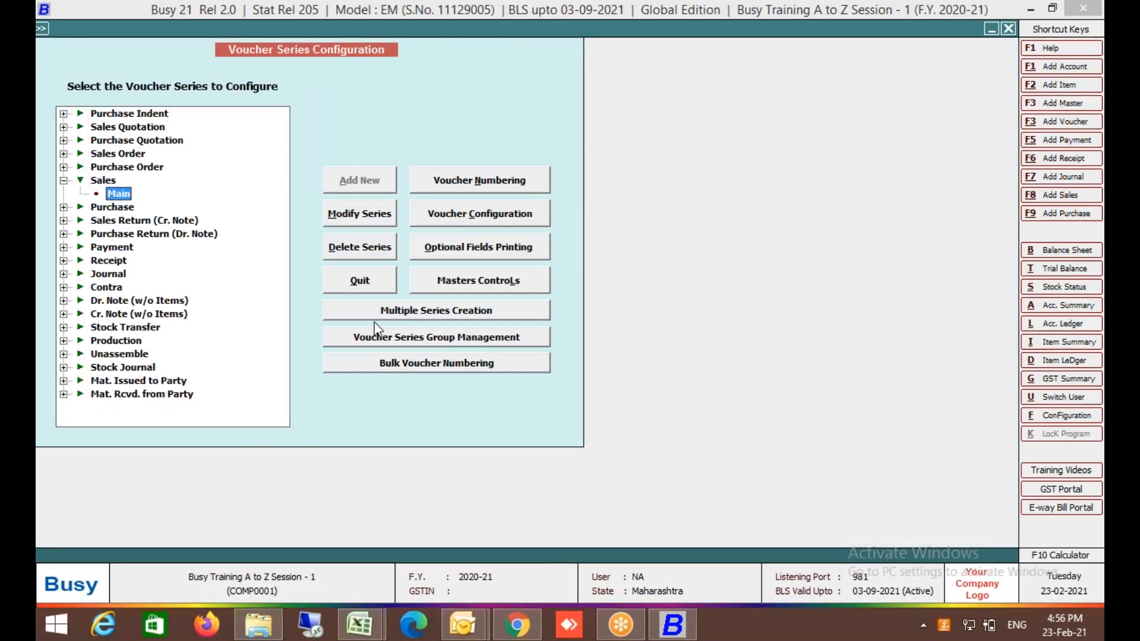
{"action": "left_click", "coordinate": [435, 209]}
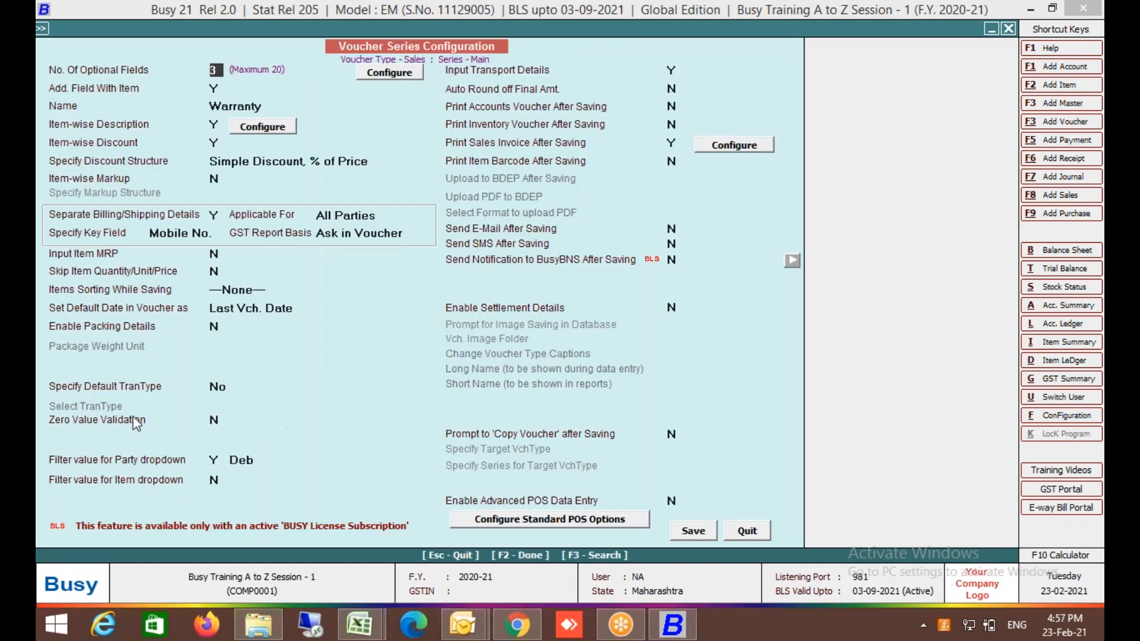
{"action": "left_click", "coordinate": [121, 484]}
Close the voucher series configuration, quit the sales voucher and leave the transactions list.
{"action": "left_click", "coordinate": [748, 531]}
{"action": "key", "text": "Escape"}
{"action": "key", "text": "Escape"}
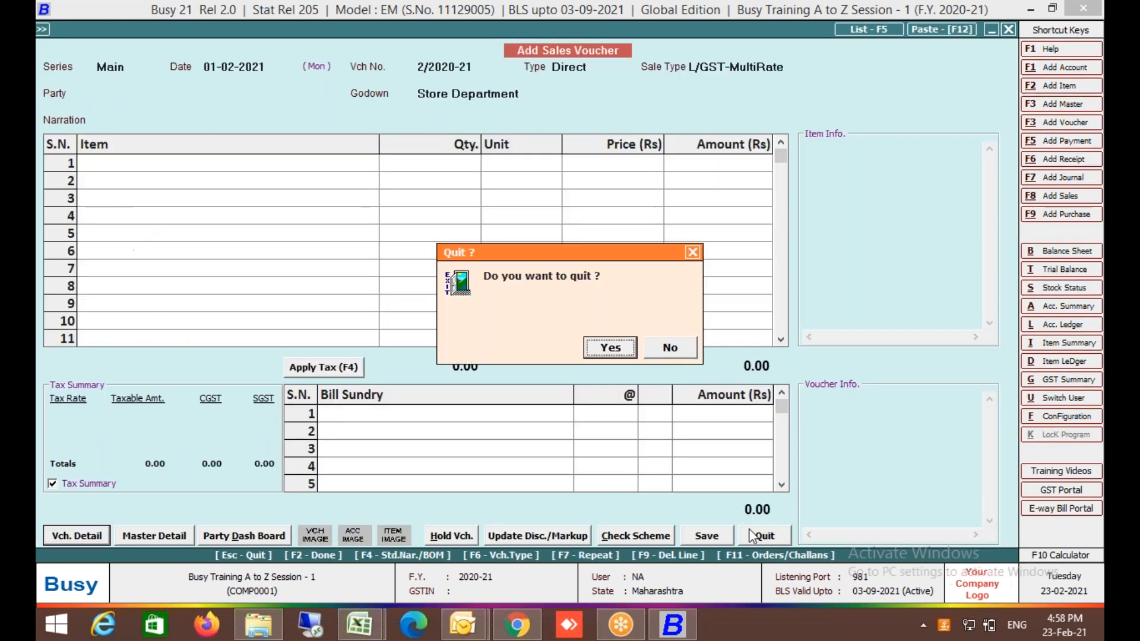
{"action": "key", "text": "Return"}
{"action": "key", "text": "Escape"}
Set Transport Details in Local Sales/Purchase to Y in the GST/VAT options and save.
{"action": "key", "text": "Left"}
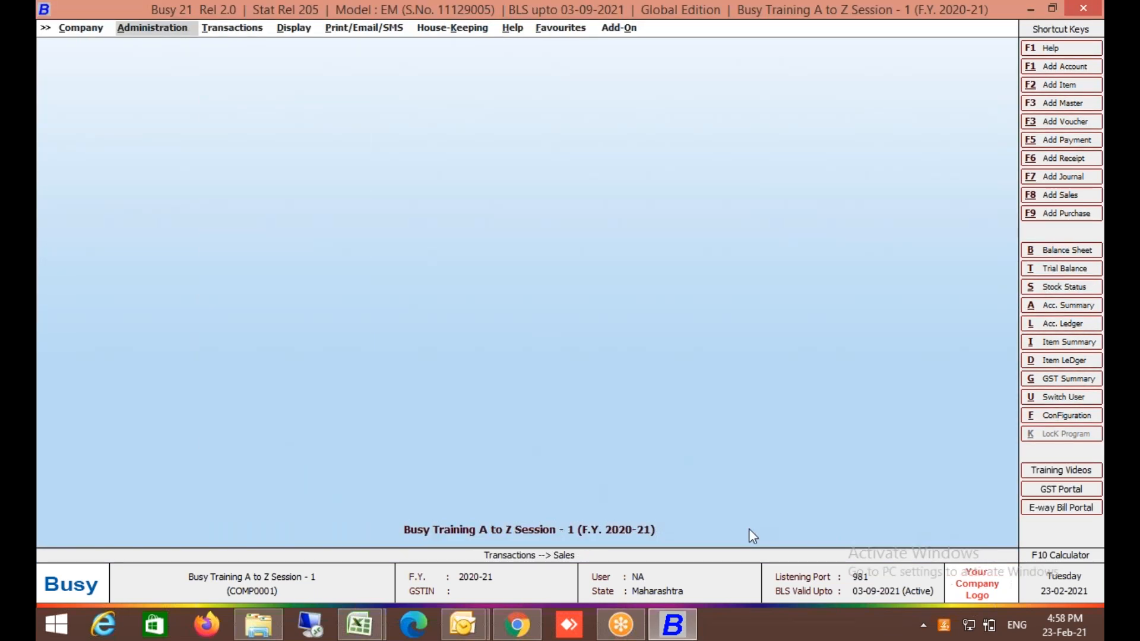
{"action": "key", "text": "Return"}
{"action": "key", "text": "Up"}
{"action": "key", "text": "Return"}
{"action": "key", "text": "Down"}
{"action": "key", "text": "Return"}
{"action": "key", "text": "Return"}
{"action": "key", "text": "Down"}
{"action": "key", "text": "Down"}
{"action": "key", "text": "Down"}
{"action": "key", "text": "Down"}
{"action": "key", "text": "Down"}
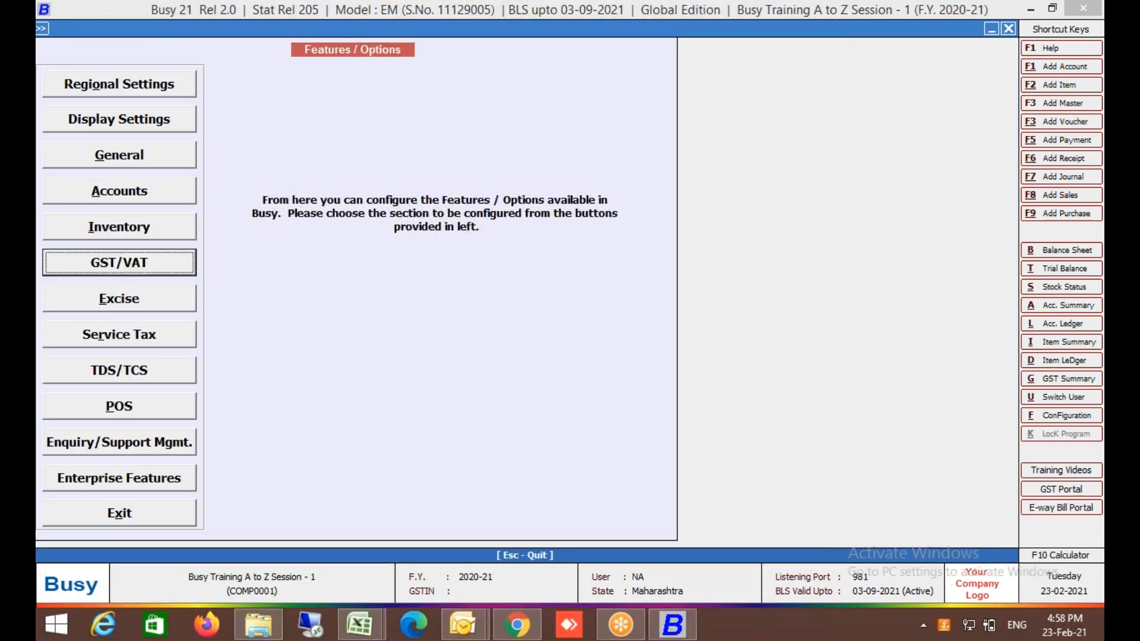
{"action": "key", "text": "Return"}
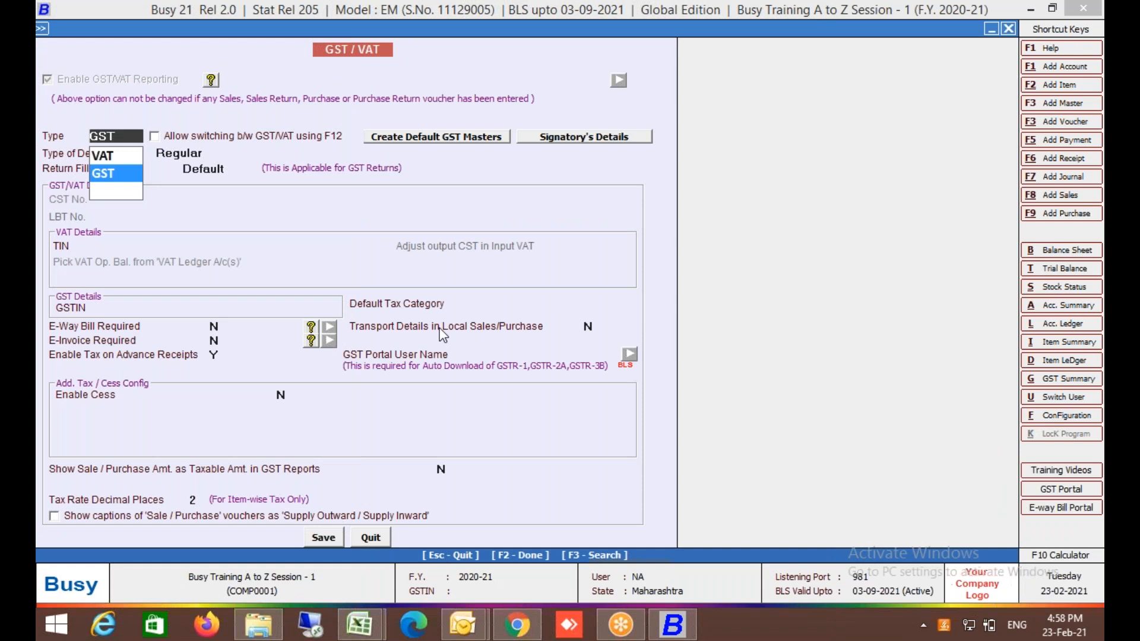
{"action": "key", "text": "Return"}
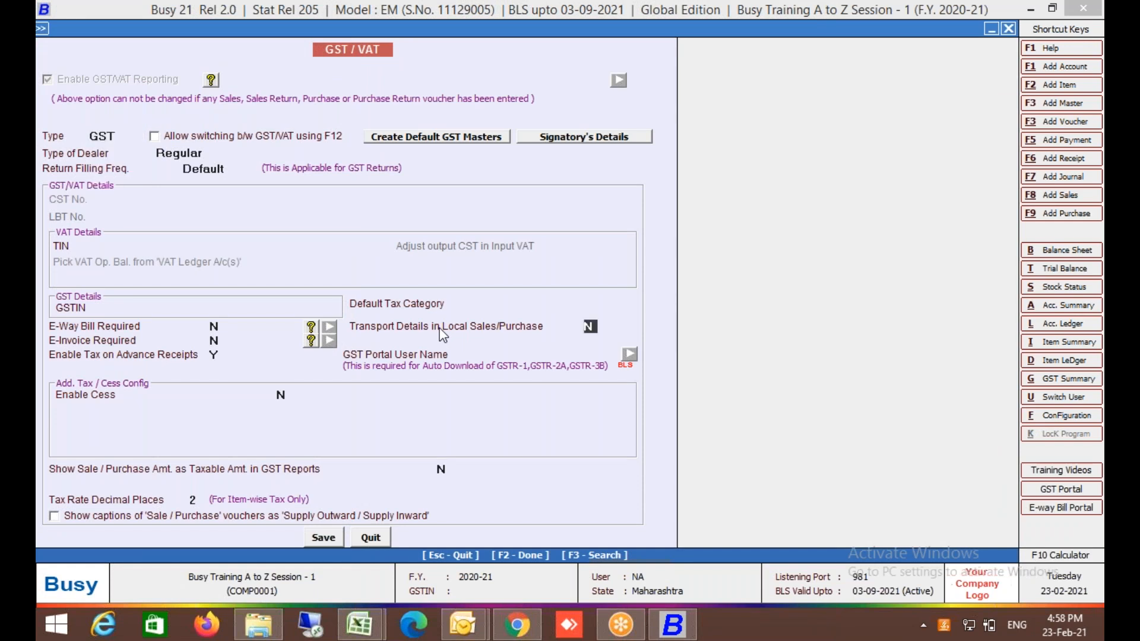
{"action": "key", "text": "y"}
{"action": "left_click", "coordinate": [330, 539]}
{"action": "key", "text": "Escape"}
{"action": "key", "text": "Escape"}
{"action": "key", "text": "Escape"}
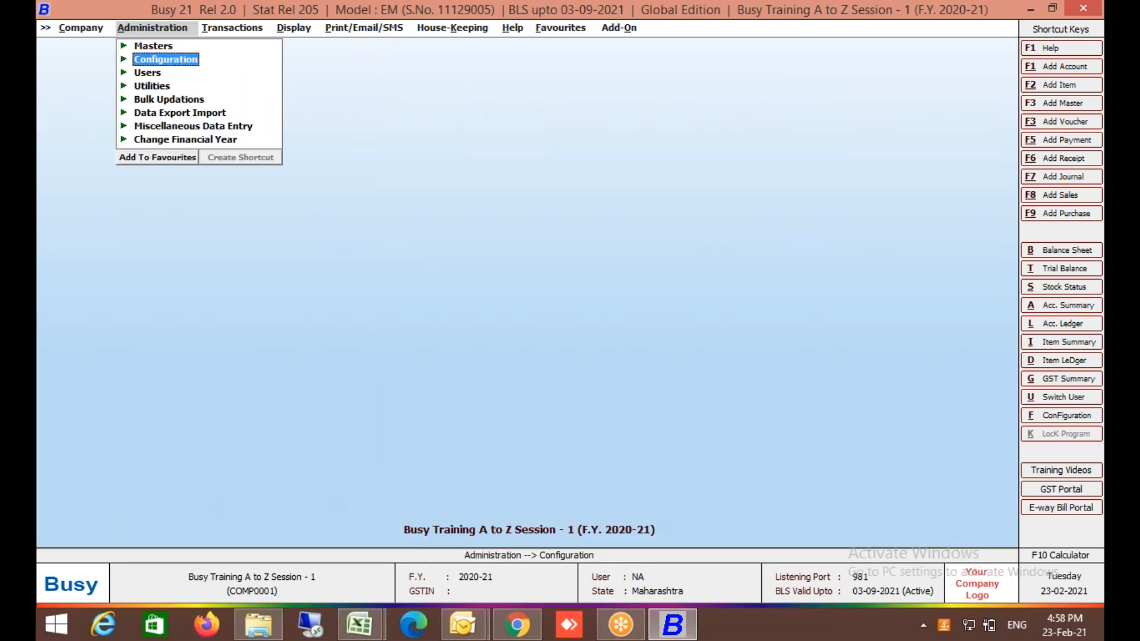
{"action": "key", "text": "Right"}
{"action": "key", "text": "s"}
{"action": "key", "text": "s"}
{"action": "key", "text": "s"}
{"action": "key", "text": "Return"}
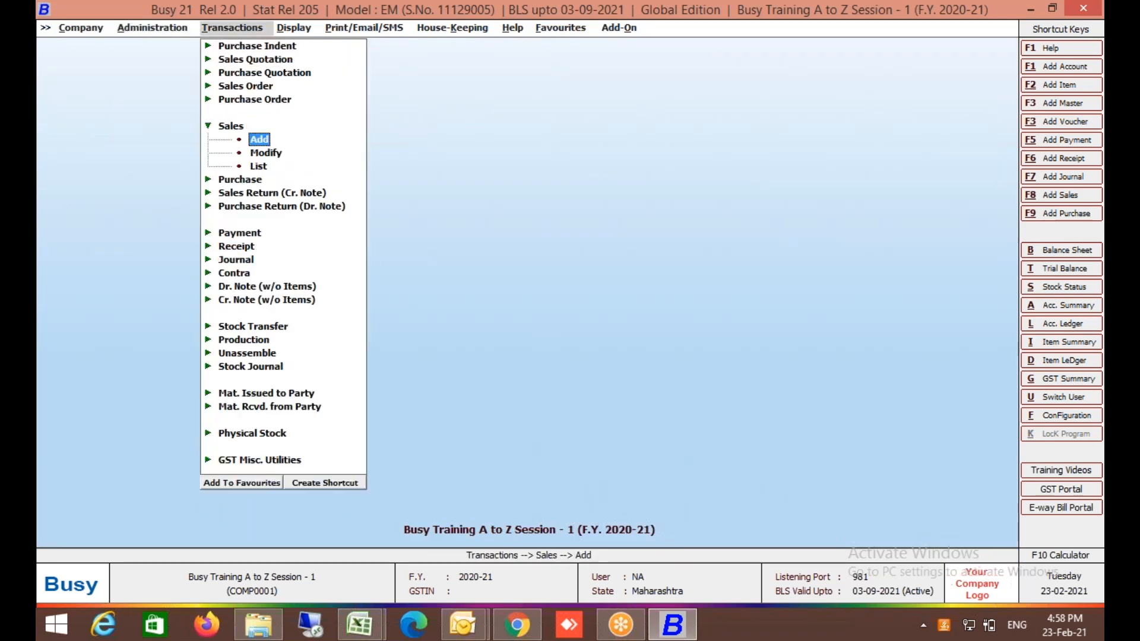
{"action": "key", "text": "Left"}
{"action": "key", "text": "Return"}
{"action": "key", "text": "Down"}
{"action": "key", "text": "Return"}
{"action": "key", "text": "Down"}
{"action": "key", "text": "Down"}
{"action": "key", "text": "Down"}
{"action": "key", "text": "Down"}
{"action": "key", "text": "Down"}
{"action": "key", "text": "Right"}
{"action": "key", "text": "Down"}
{"action": "key", "text": "alt+c"}
{"action": "left_click", "coordinate": [729, 148]}
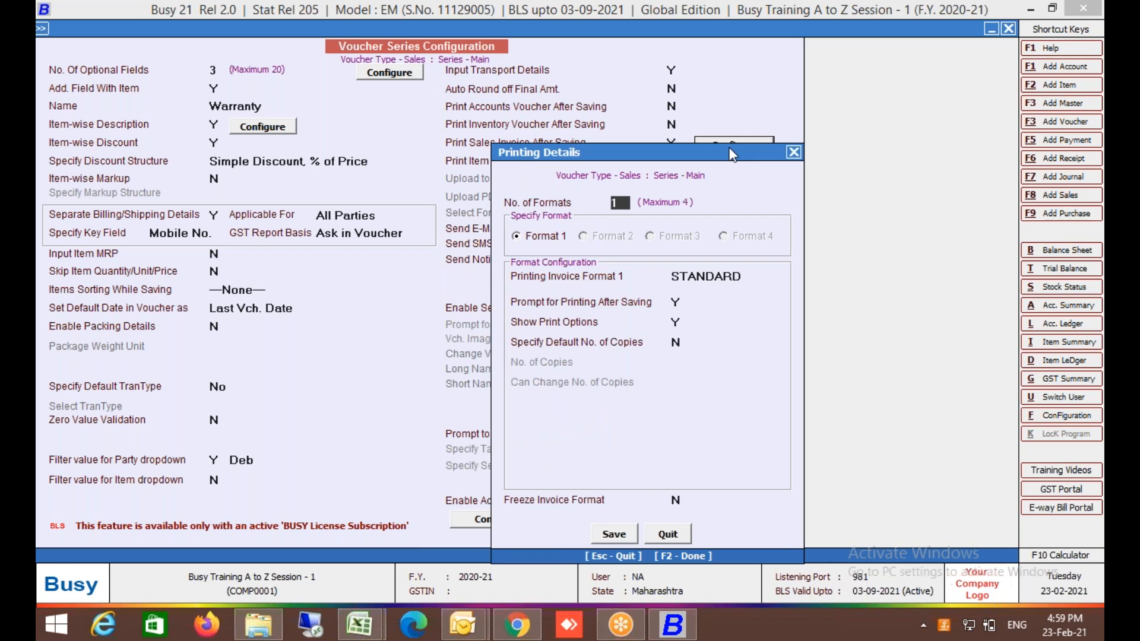
{"action": "key", "text": "Escape"}
{"action": "left_click", "coordinate": [674, 71]}
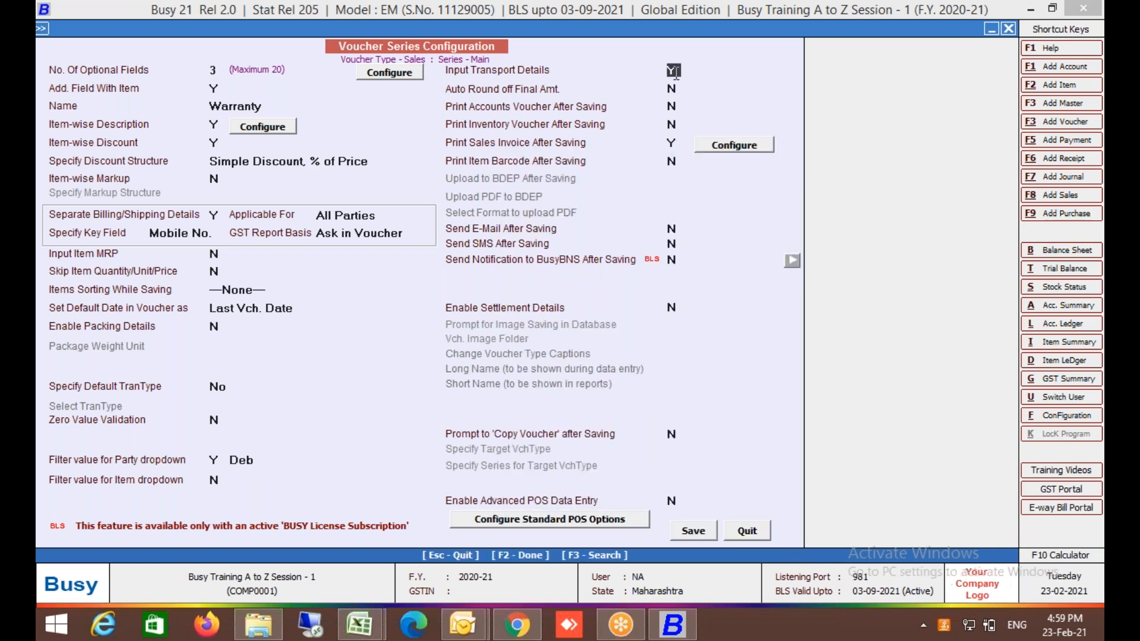
{"action": "key", "text": "Escape"}
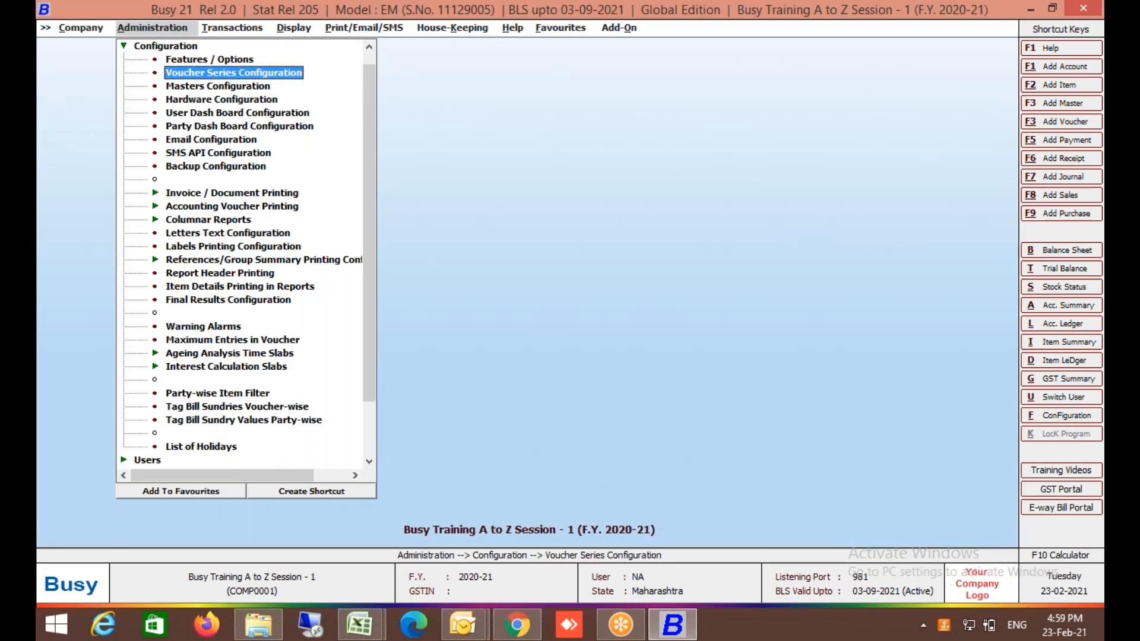
Open sales voucher 1/2020-21 and save it, allowing negative stock for Core I3 Laptop and Pendrive 32gb.
{"action": "key", "text": "Right"}
{"action": "key", "text": "Down"}
{"action": "key", "text": "Return"}
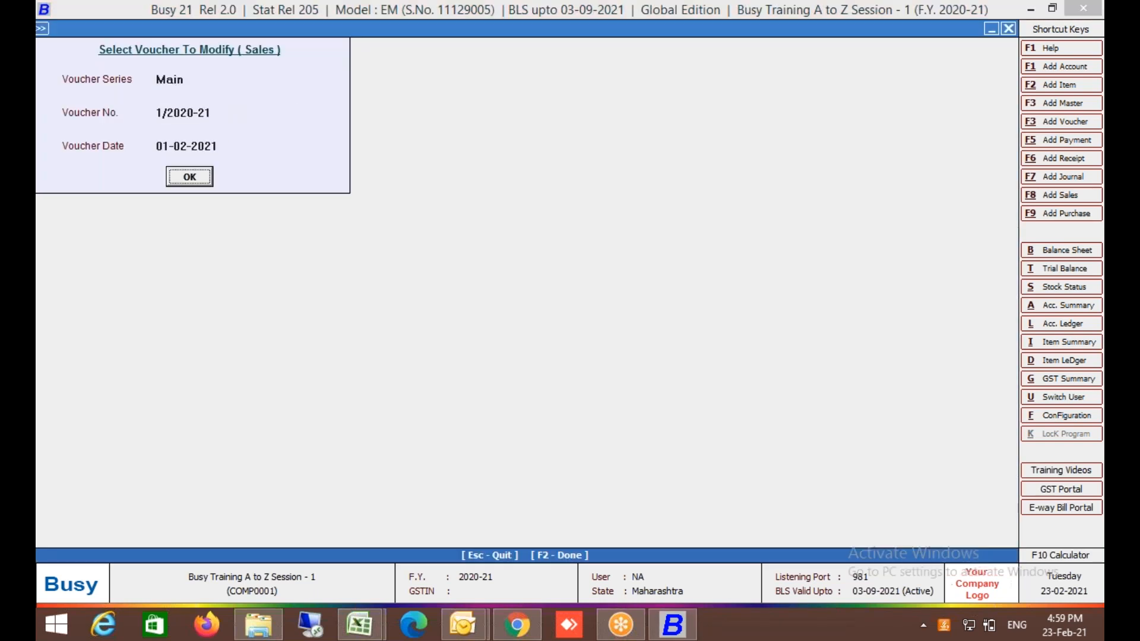
{"action": "key", "text": "Return"}
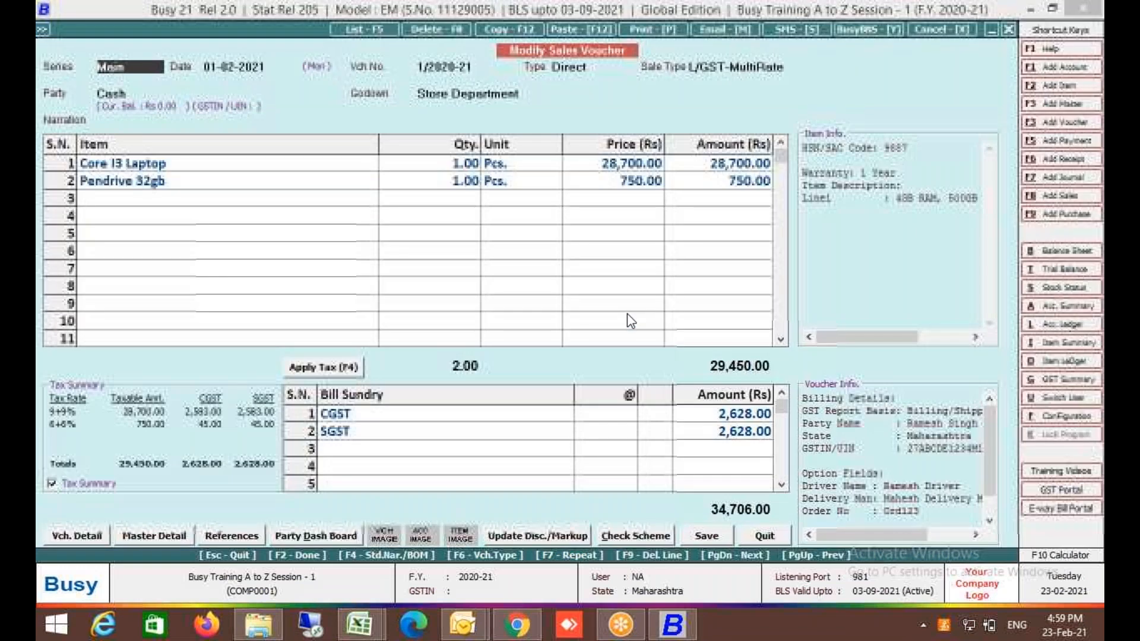
{"action": "key", "text": "Return"}
{"action": "key", "text": "Return"}
{"action": "key", "text": "Return"}
{"action": "key", "text": "Return"}
{"action": "key", "text": "Return"}
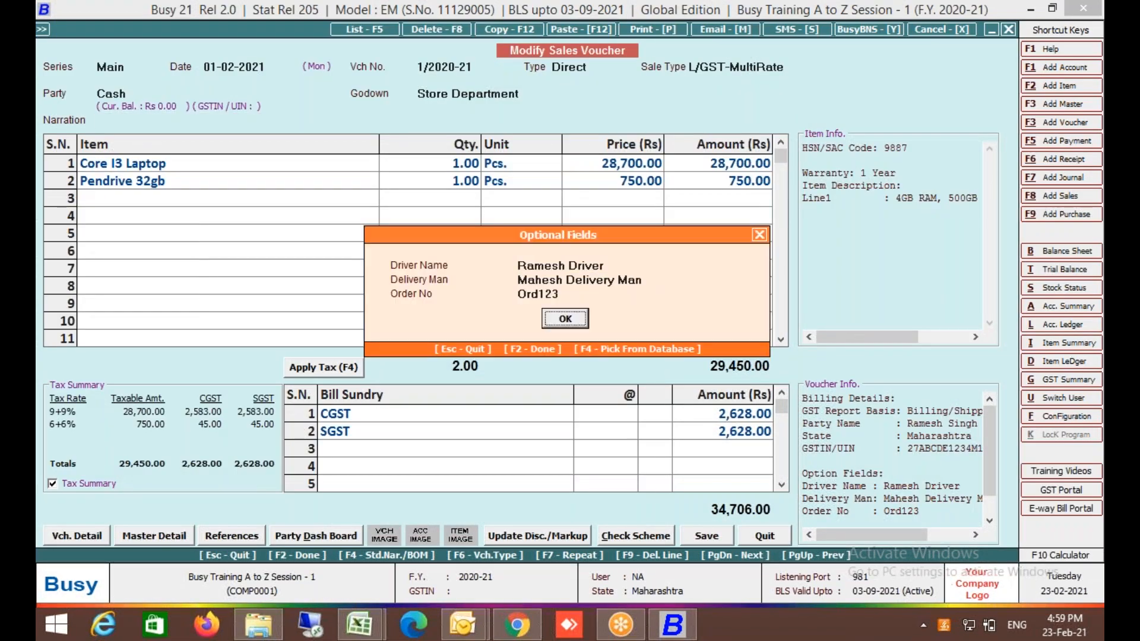
{"action": "left_click", "coordinate": [701, 540]}
{"action": "left_click", "coordinate": [618, 356]}
{"action": "left_click", "coordinate": [618, 356]}
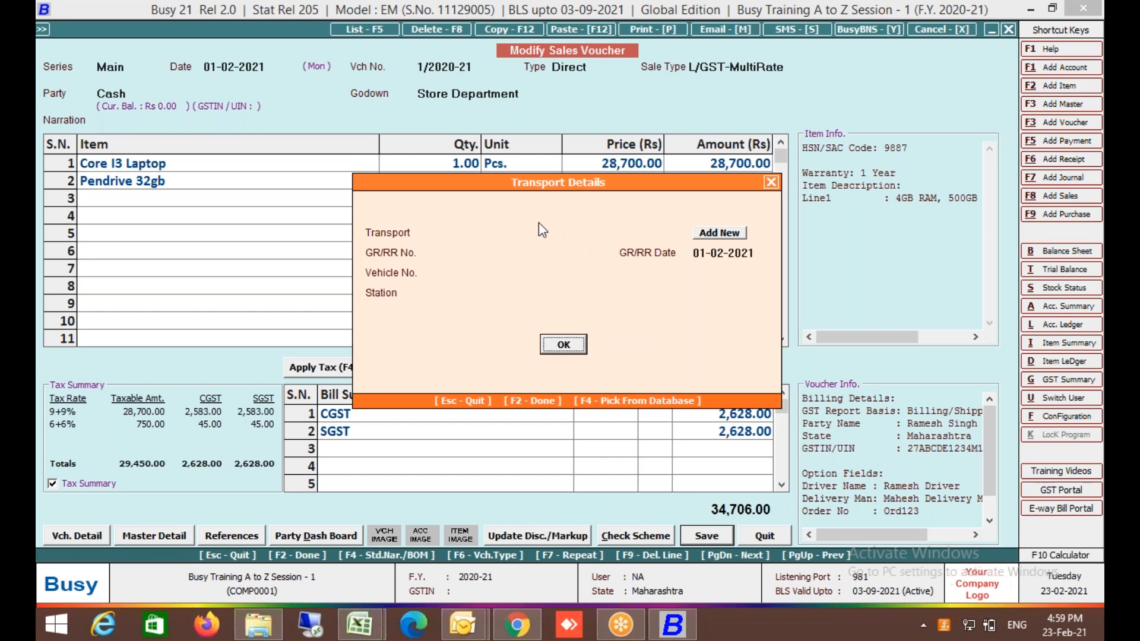
Add new transporter 'laljimuli transport' to the voucher and save it without printing.
{"action": "left_click", "coordinate": [539, 231]}
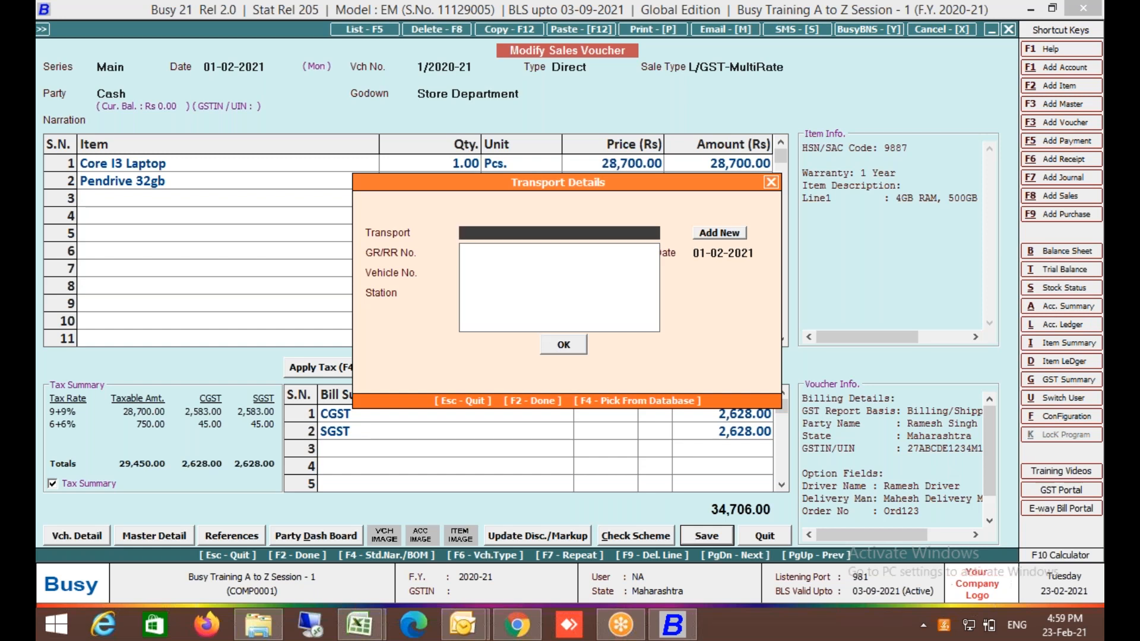
{"action": "key", "text": "F3"}
{"action": "type", "text": "lalji"}
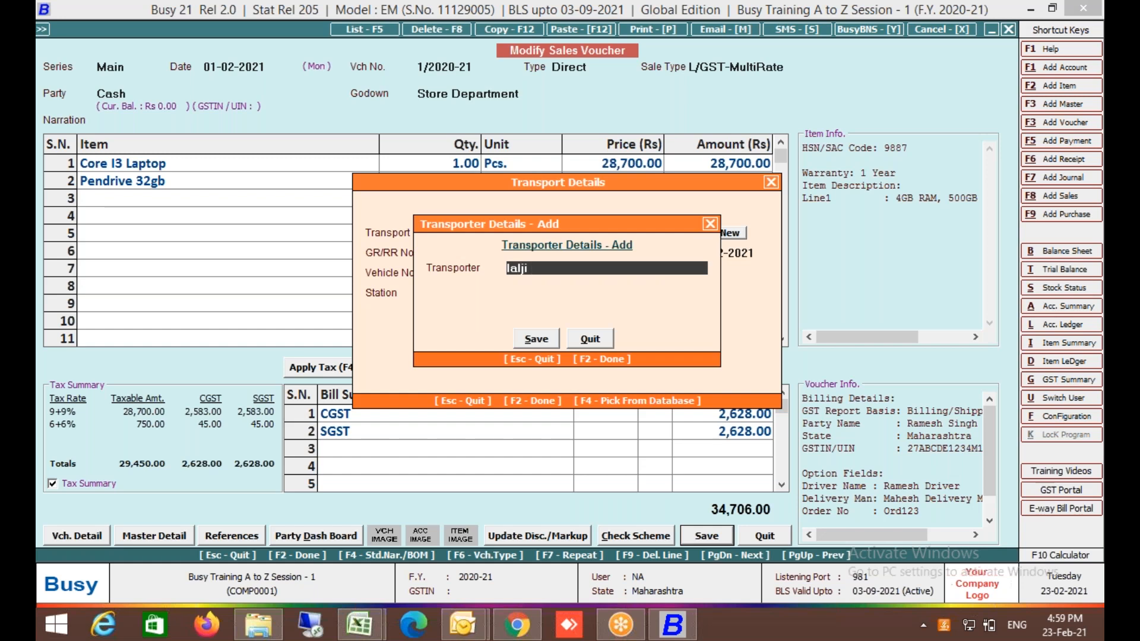
{"action": "type", "text": "muli transport"}
{"action": "key", "text": "F2"}
{"action": "key", "text": "Return"}
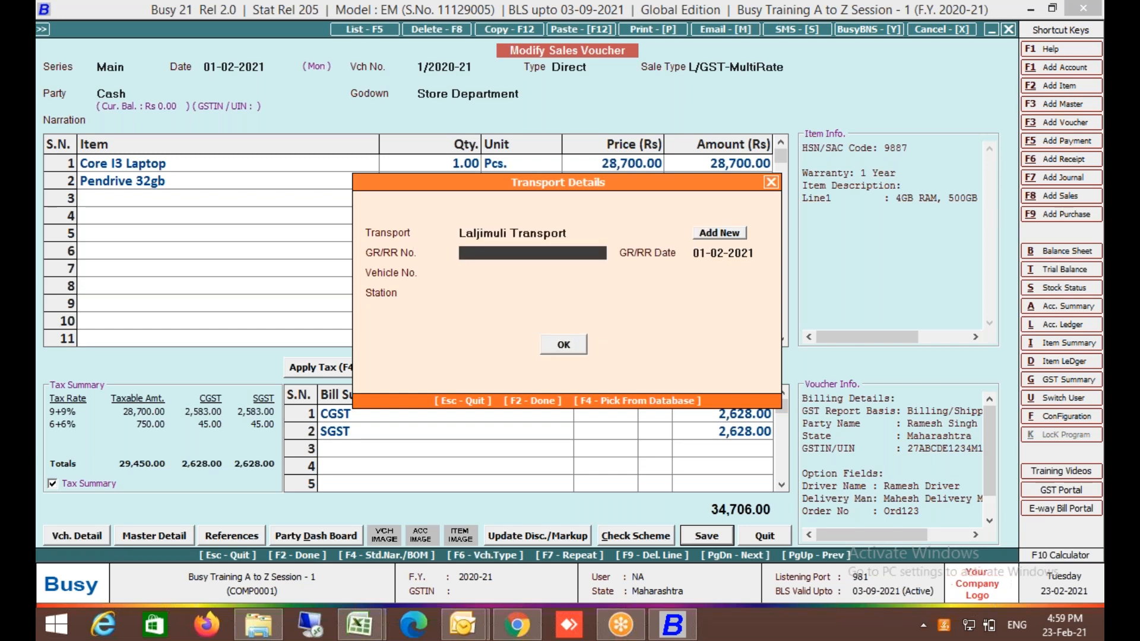
{"action": "key", "text": "Return"}
{"action": "key", "text": "Return"}
{"action": "key", "text": "Return"}
{"action": "key", "text": "Return"}
{"action": "key", "text": "Return"}
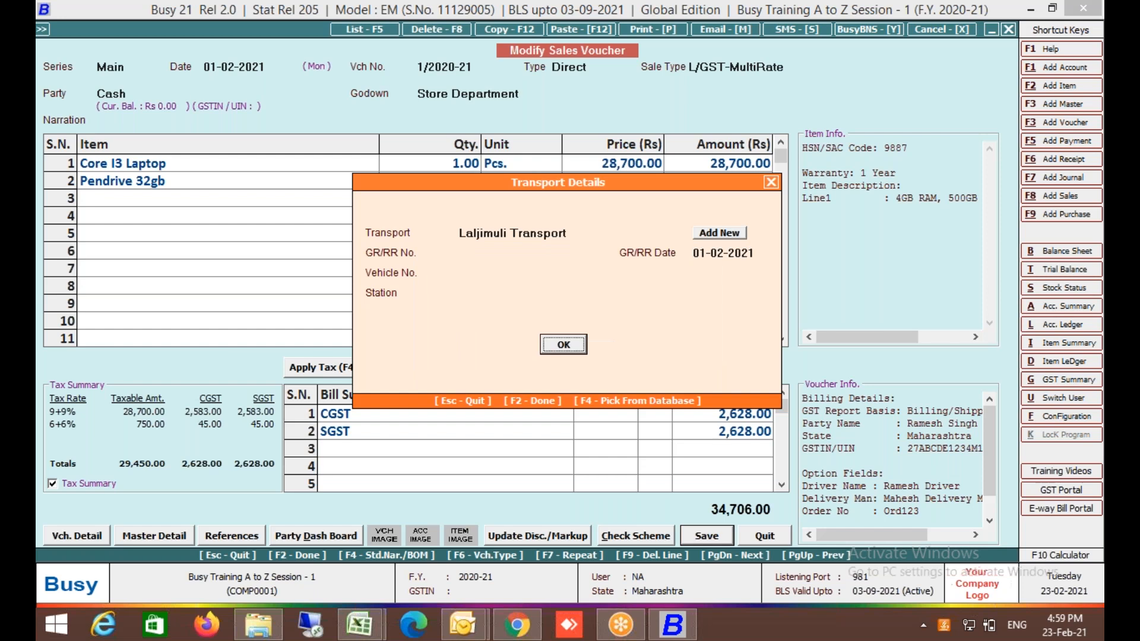
{"action": "key", "text": "Right"}
{"action": "key", "text": "Return"}
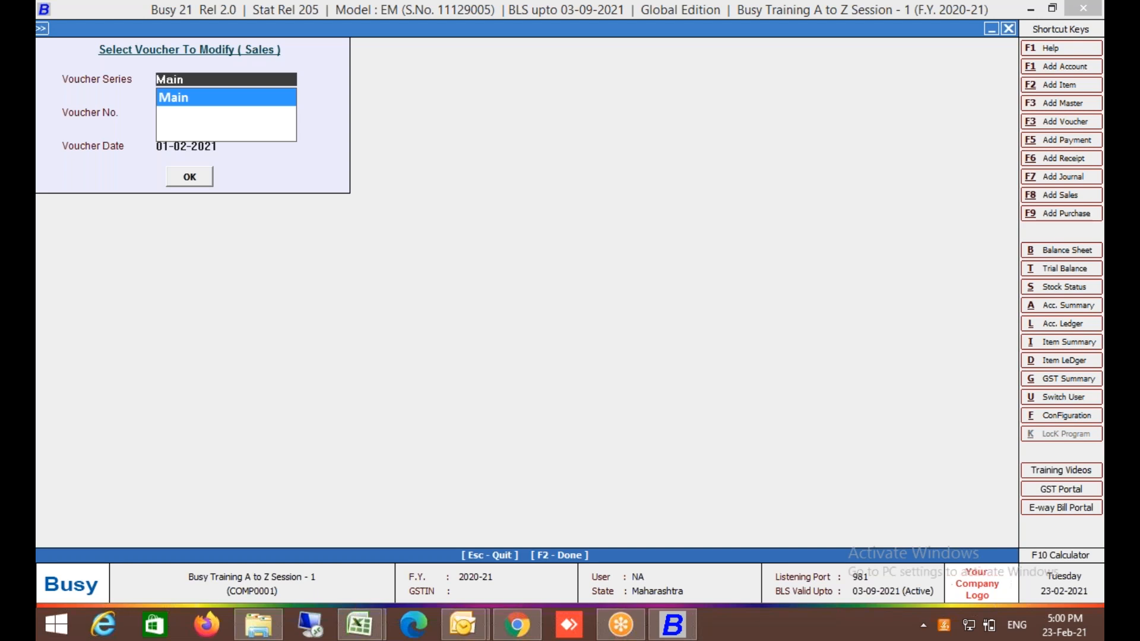
Close the training company and set the data directory to C:\busywin\data.
{"action": "key", "text": "Escape"}
{"action": "key", "text": "Escape"}
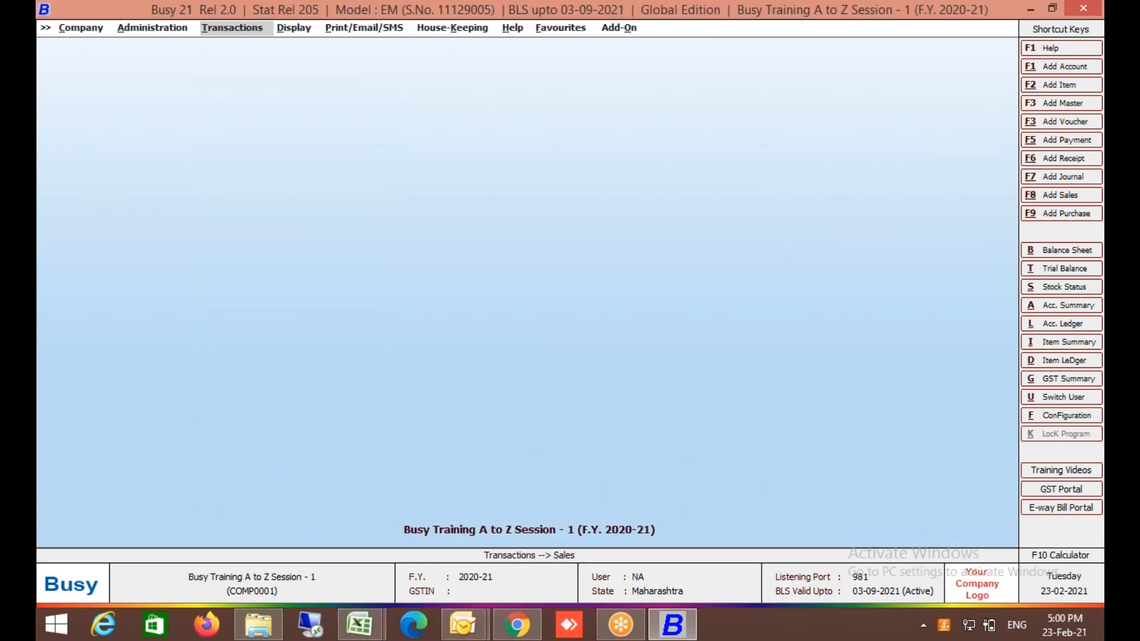
{"action": "key", "text": "Left"}
{"action": "key", "text": "Left"}
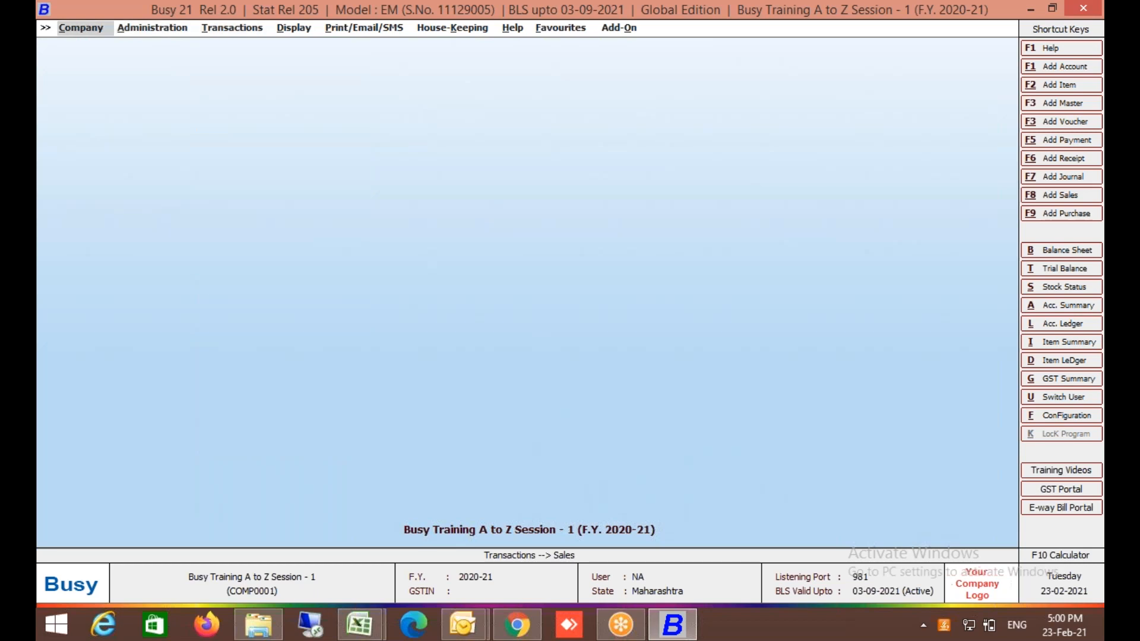
{"action": "key", "text": "Return"}
{"action": "key", "text": "Return"}
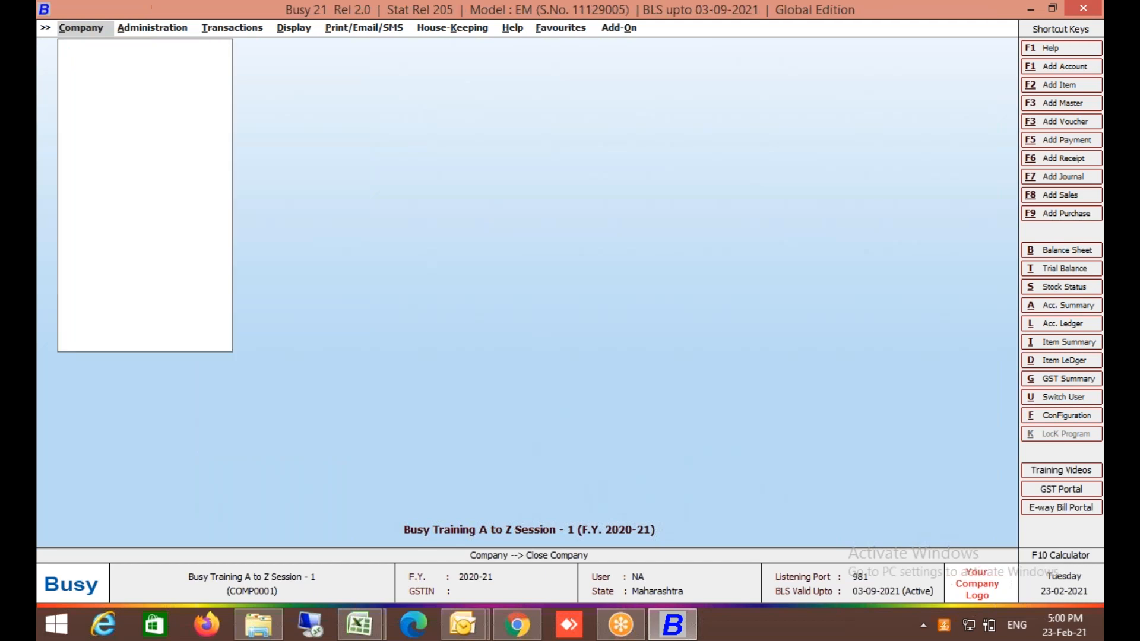
{"action": "key", "text": "Down"}
{"action": "key", "text": "Down"}
{"action": "key", "text": "Down"}
{"action": "key", "text": "Down"}
{"action": "key", "text": "Down"}
{"action": "key", "text": "Down"}
{"action": "key", "text": "Down"}
{"action": "key", "text": "Down"}
{"action": "key", "text": "Return"}
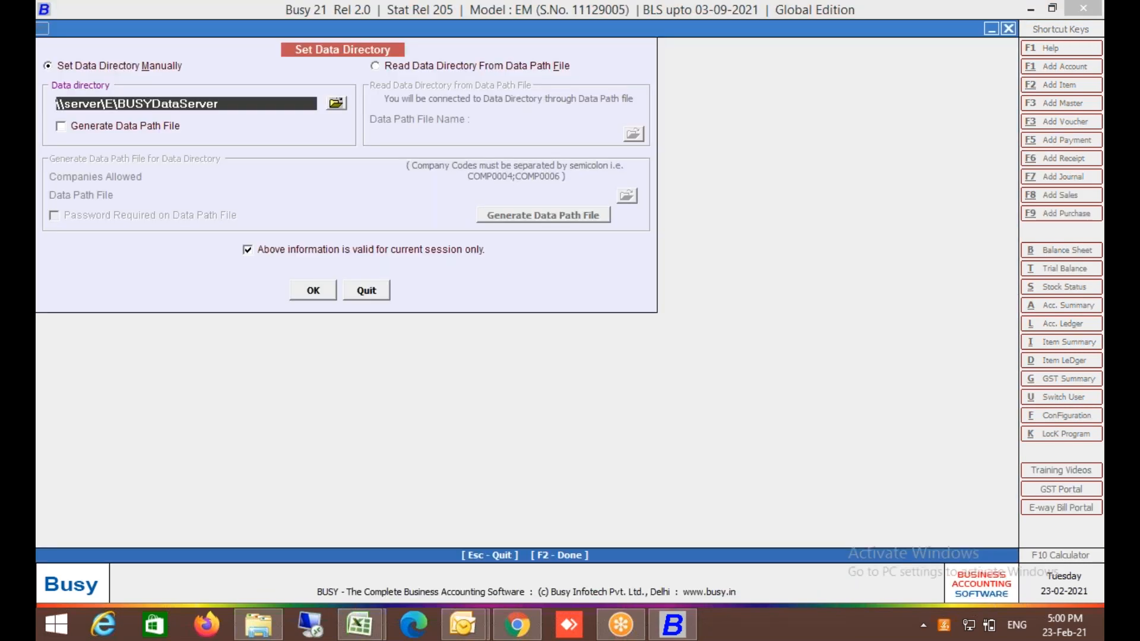
{"action": "type", "text": "c:\\busyiwin\\data"}
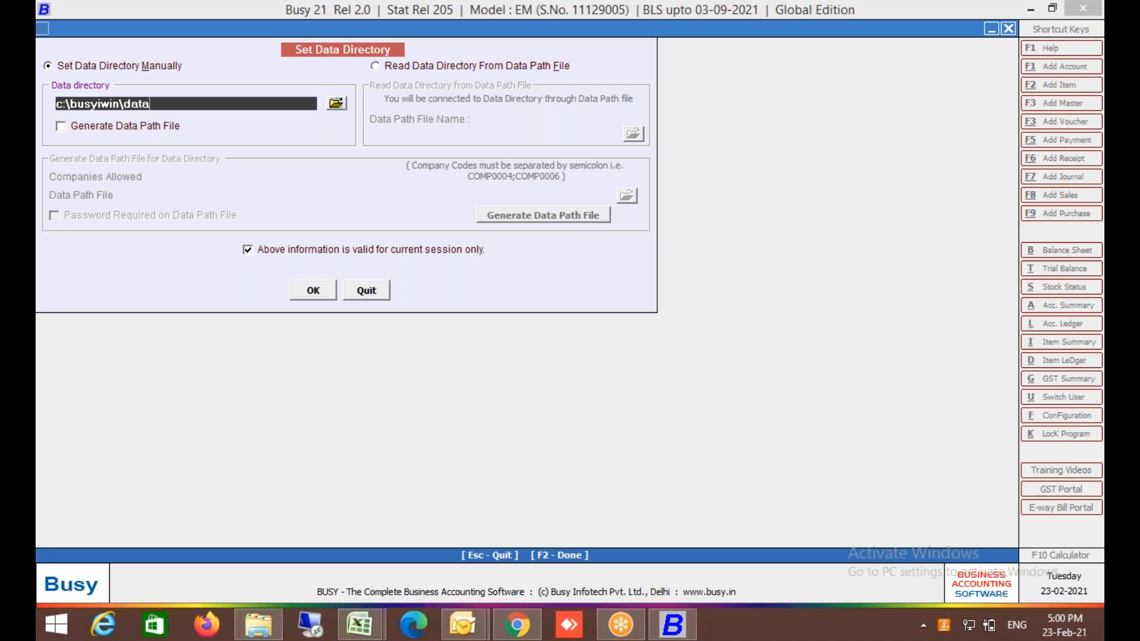
{"action": "key", "text": "Left"}
{"action": "key", "text": "Left"}
{"action": "key", "text": "Left"}
{"action": "key", "text": "Left"}
{"action": "key", "text": "Left"}
{"action": "key", "text": "Left"}
{"action": "key", "text": "Left"}
{"action": "key", "text": "BackSpace"}
{"action": "key", "text": "Return"}
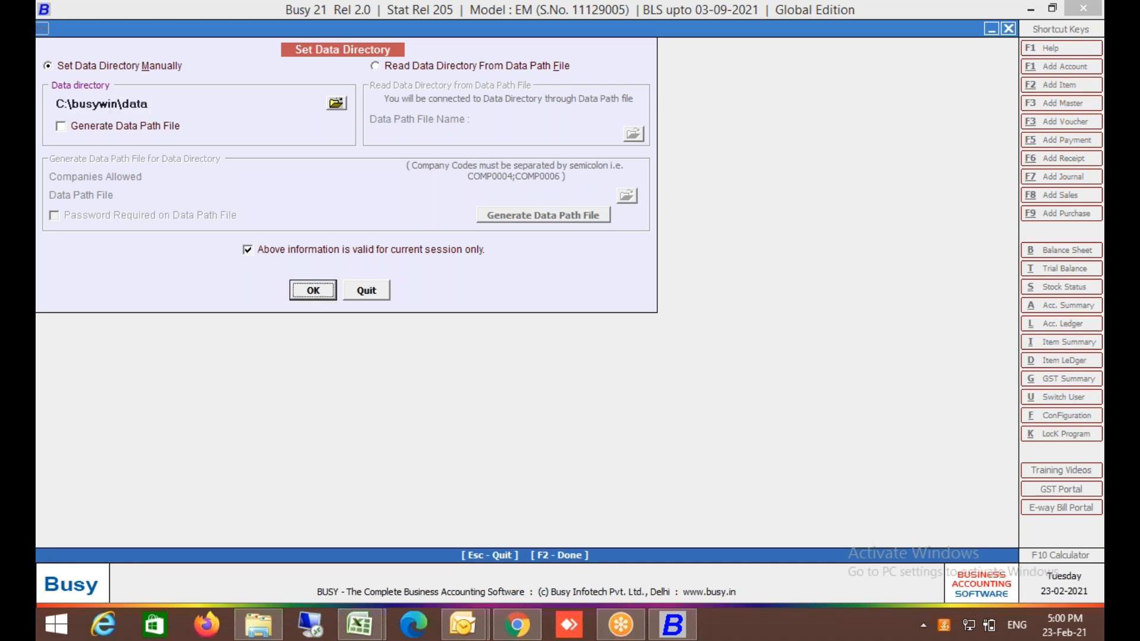
{"action": "key", "text": "Return"}
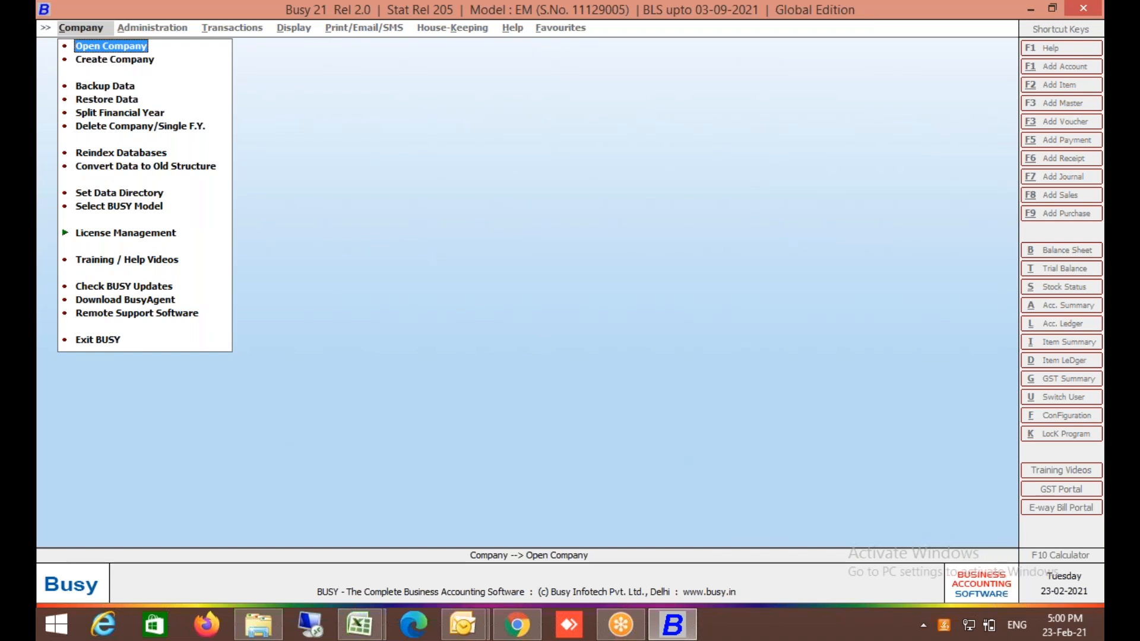
Search for 'Way', open the E-Way Bill Sand box company, and log in with the user name and password.
{"action": "key", "text": "Return"}
{"action": "type", "text": "Way"}
{"action": "key", "text": "Return"}
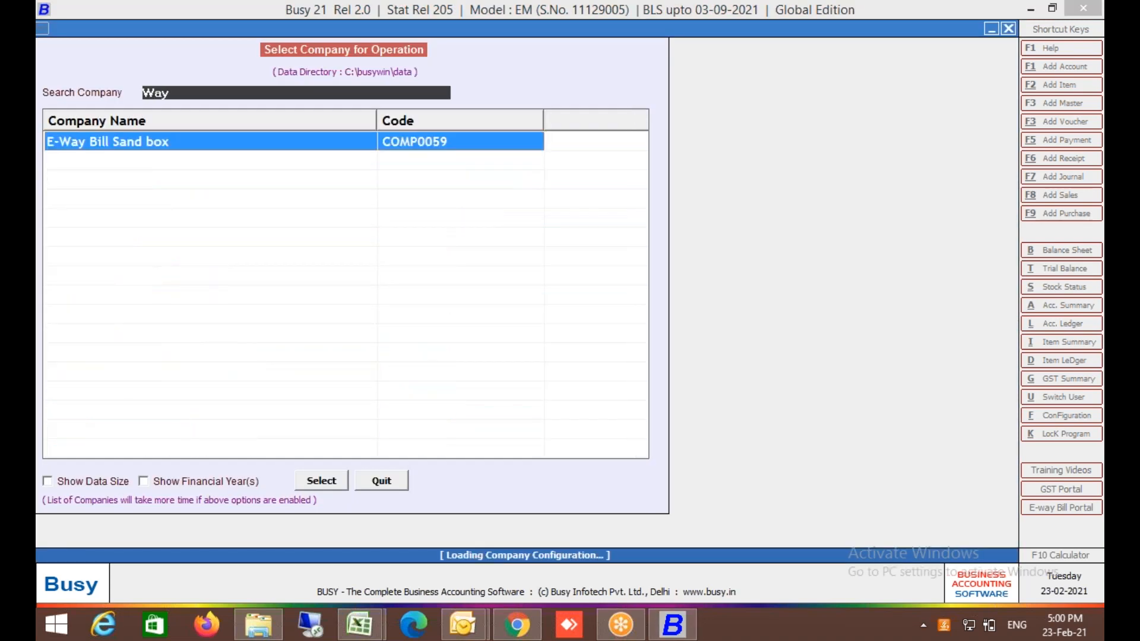
{"action": "type", "text": "a"}
{"action": "key", "text": "Return"}
{"action": "type", "text": "a"}
{"action": "key", "text": "Return"}
{"action": "key", "text": "Return"}
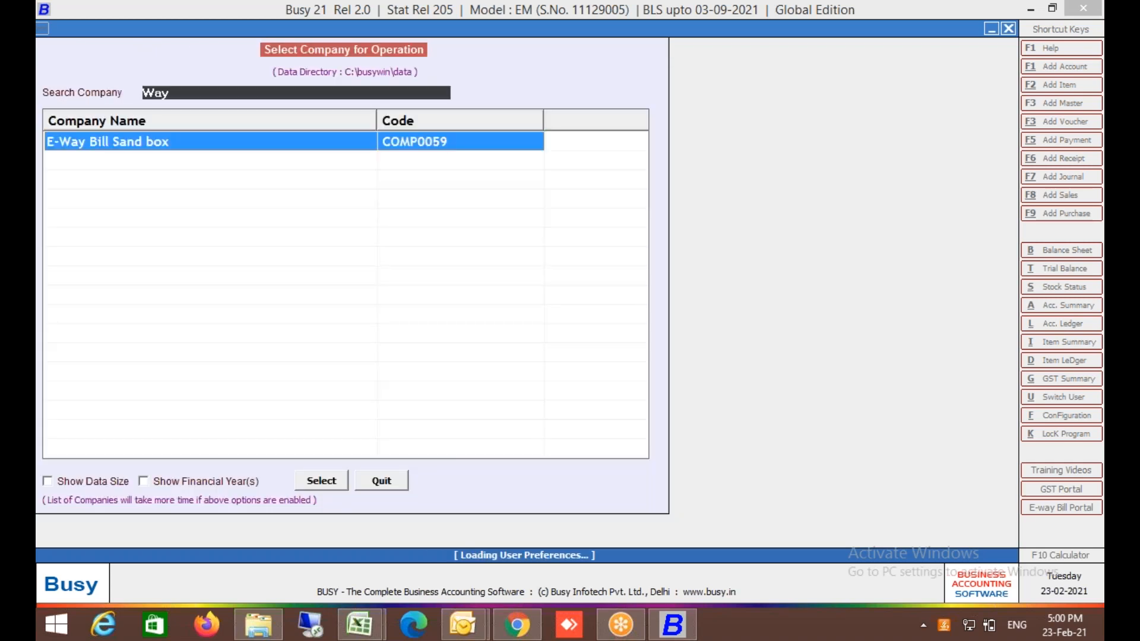
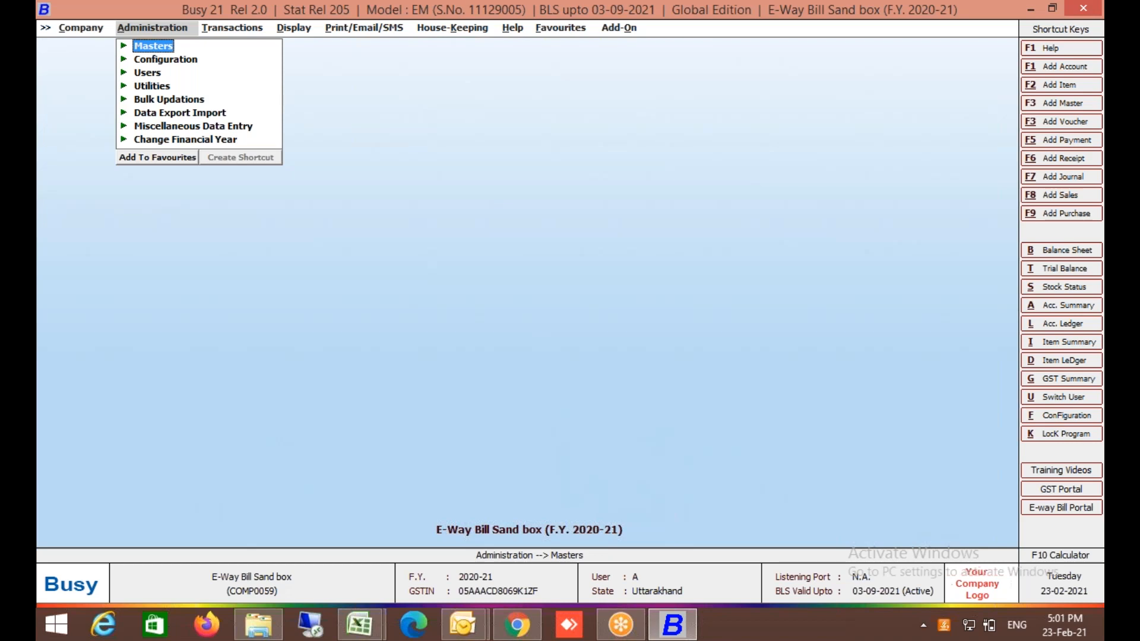
Open the GST/VAT section of Features / Options under Administration > Configuration.
{"action": "key", "text": "Down"}
{"action": "key", "text": "Down"}
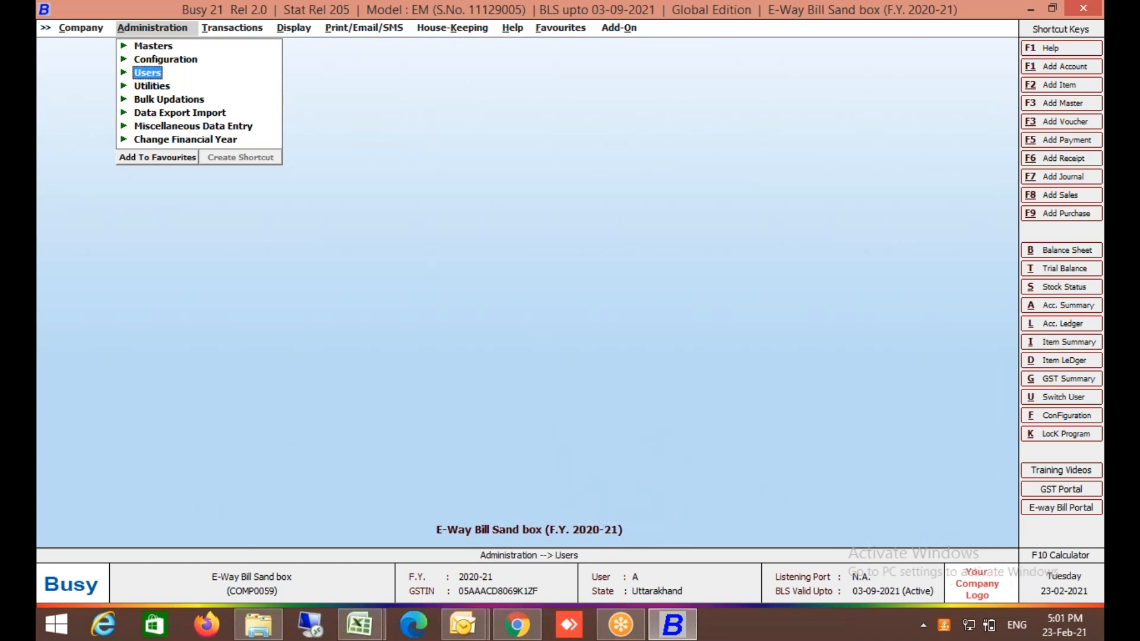
{"action": "key", "text": "Up"}
{"action": "key", "text": "Down"}
{"action": "key", "text": "Down"}
{"action": "key", "text": "Up"}
{"action": "key", "text": "Up"}
{"action": "key", "text": "Return"}
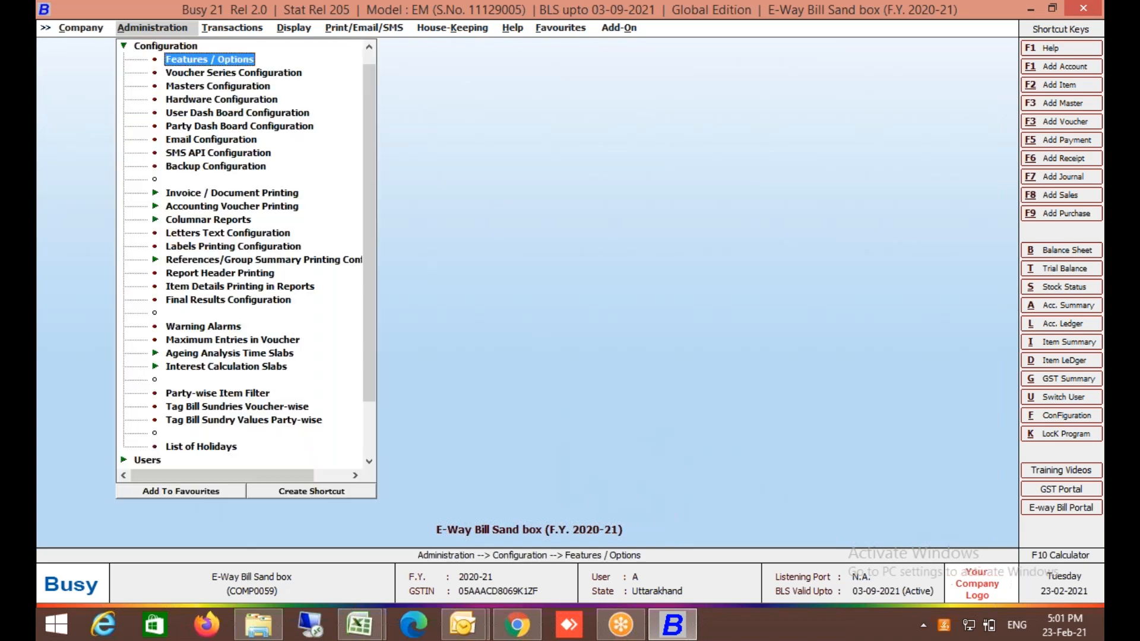
{"action": "key", "text": "Return"}
{"action": "key", "text": "Down"}
{"action": "key", "text": "Down"}
{"action": "key", "text": "Down"}
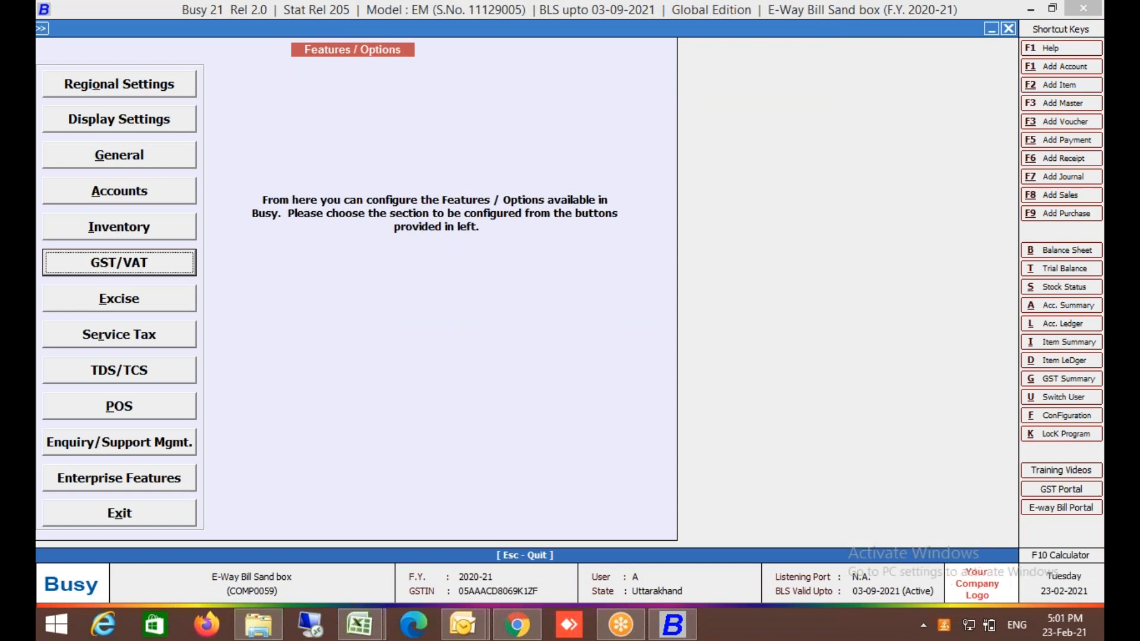
{"action": "key", "text": "Return"}
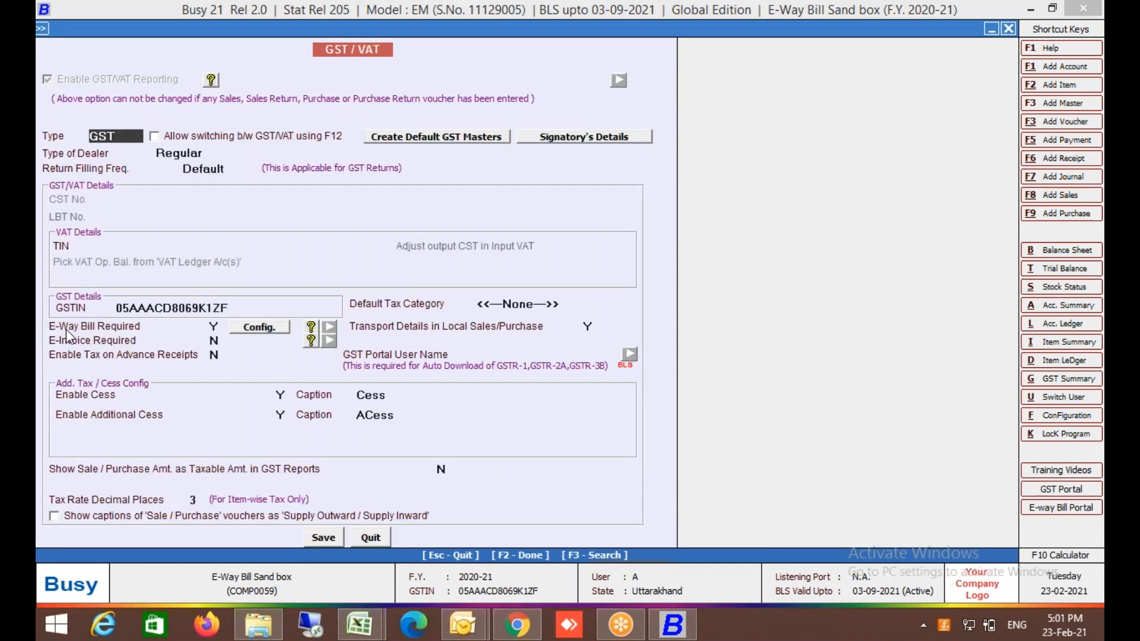
Review the GSTIN and the E-Way Bill GSP user ID and password, then save the GST/VAT settings.
{"action": "left_click", "coordinate": [194, 307]}
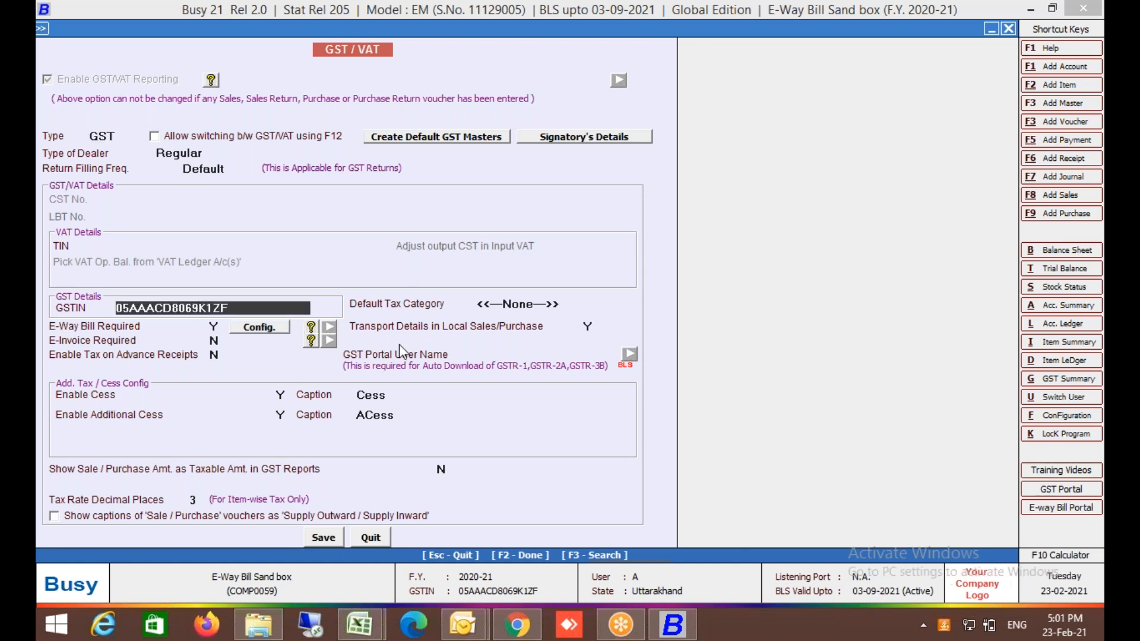
{"action": "left_click", "coordinate": [266, 327]}
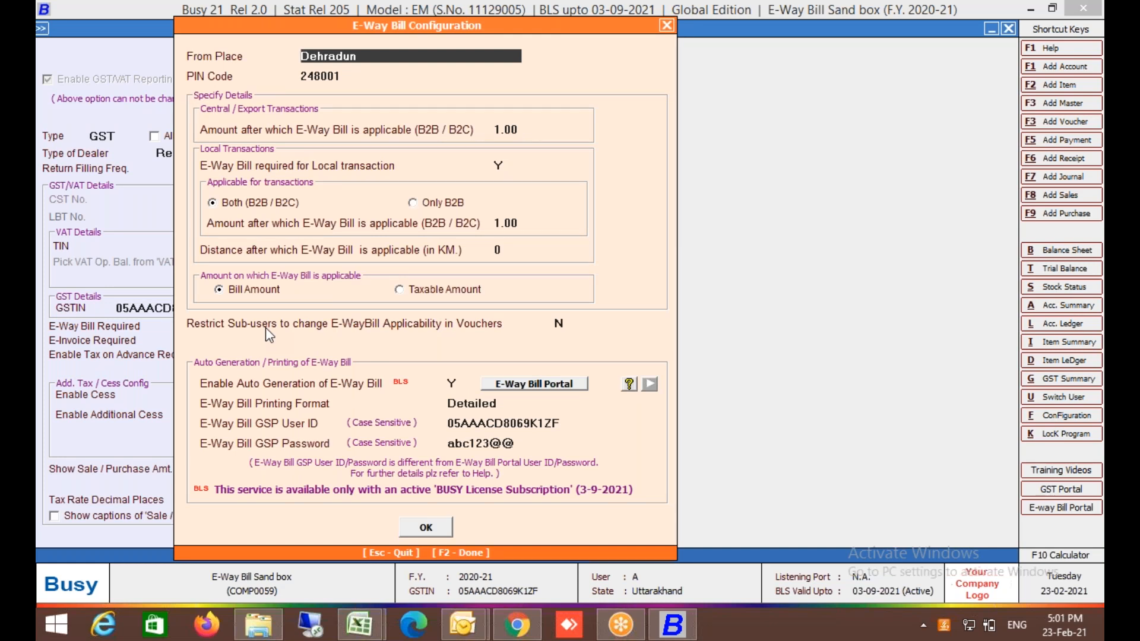
{"action": "left_click", "coordinate": [570, 423]}
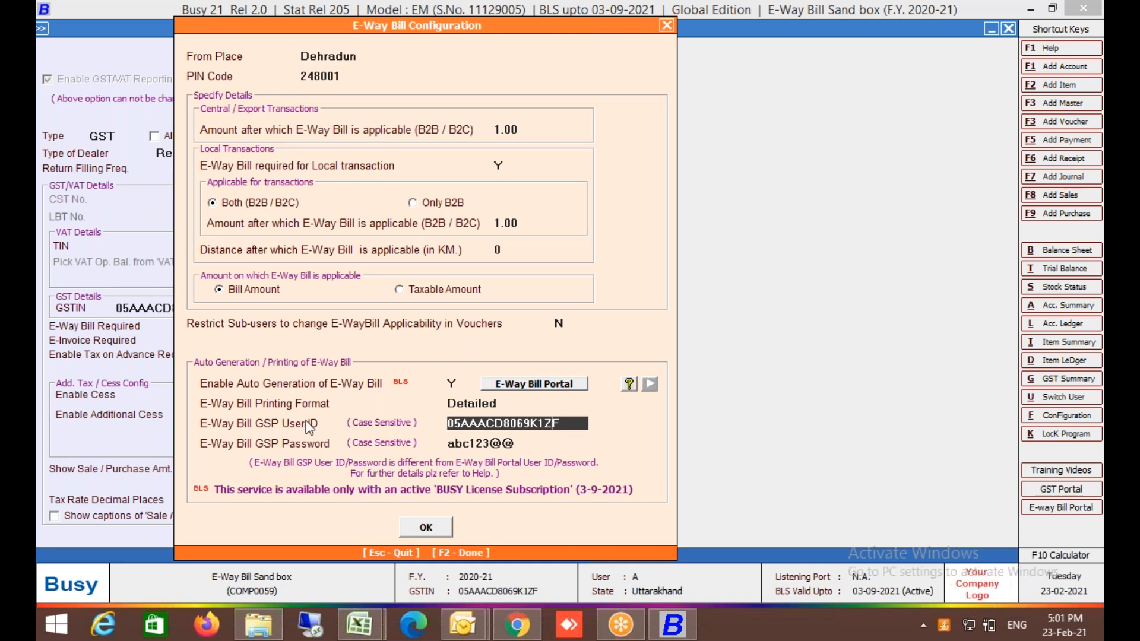
{"action": "left_click", "coordinate": [492, 444]}
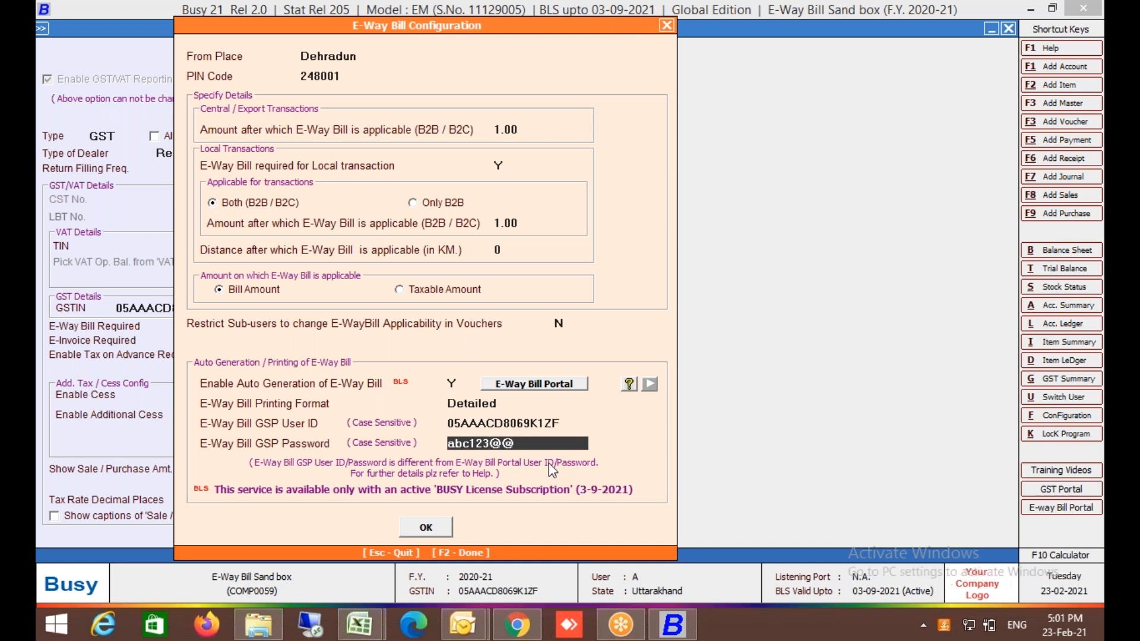
{"action": "left_click", "coordinate": [421, 533]}
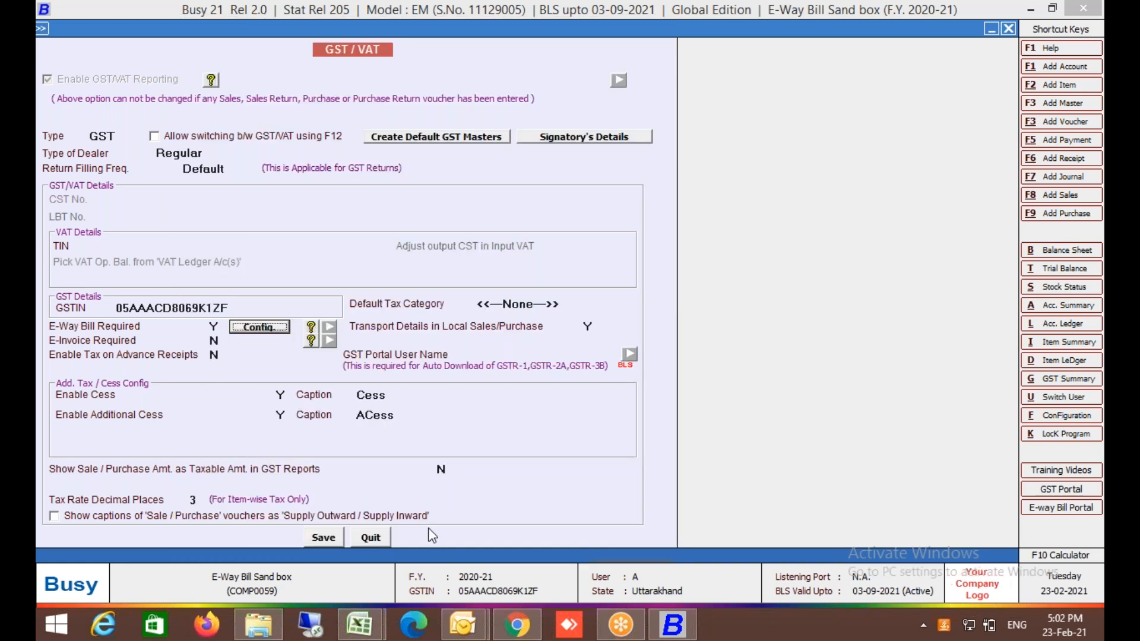
{"action": "left_click", "coordinate": [312, 537]}
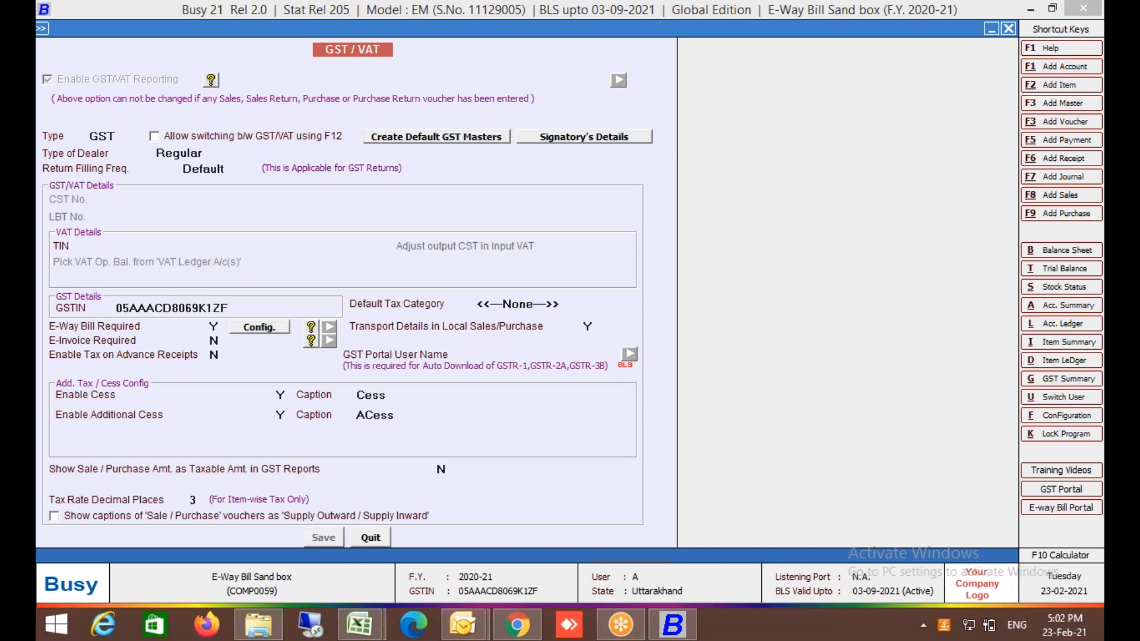
Reopen sales voucher P123P in the Har series for modification.
{"action": "key", "text": "Escape"}
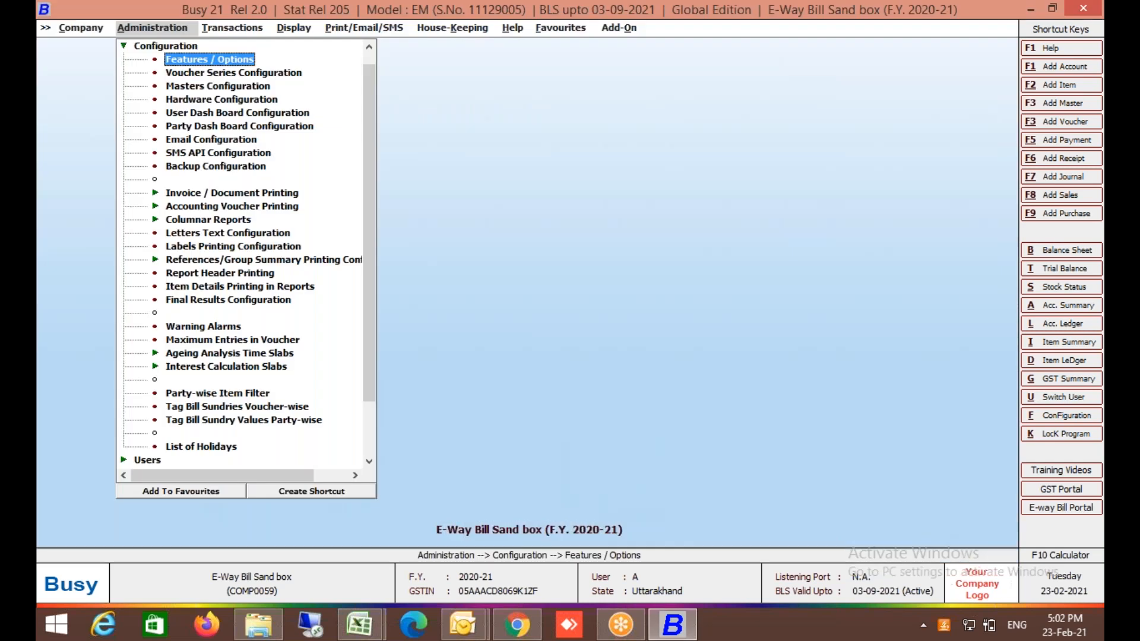
{"action": "key", "text": "Escape"}
{"action": "key", "text": "Right"}
{"action": "key", "text": "Return"}
{"action": "key", "text": "Down"}
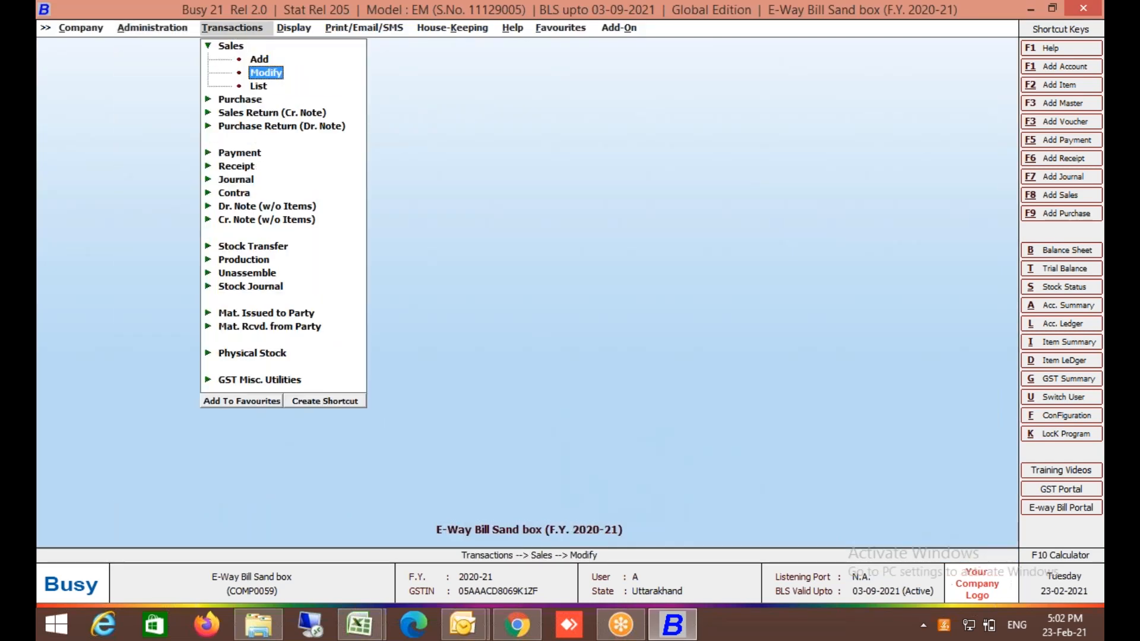
{"action": "key", "text": "Return"}
{"action": "key", "text": "Return"}
{"action": "key", "text": "Return"}
{"action": "key", "text": "Return"}
{"action": "key", "text": "Return"}
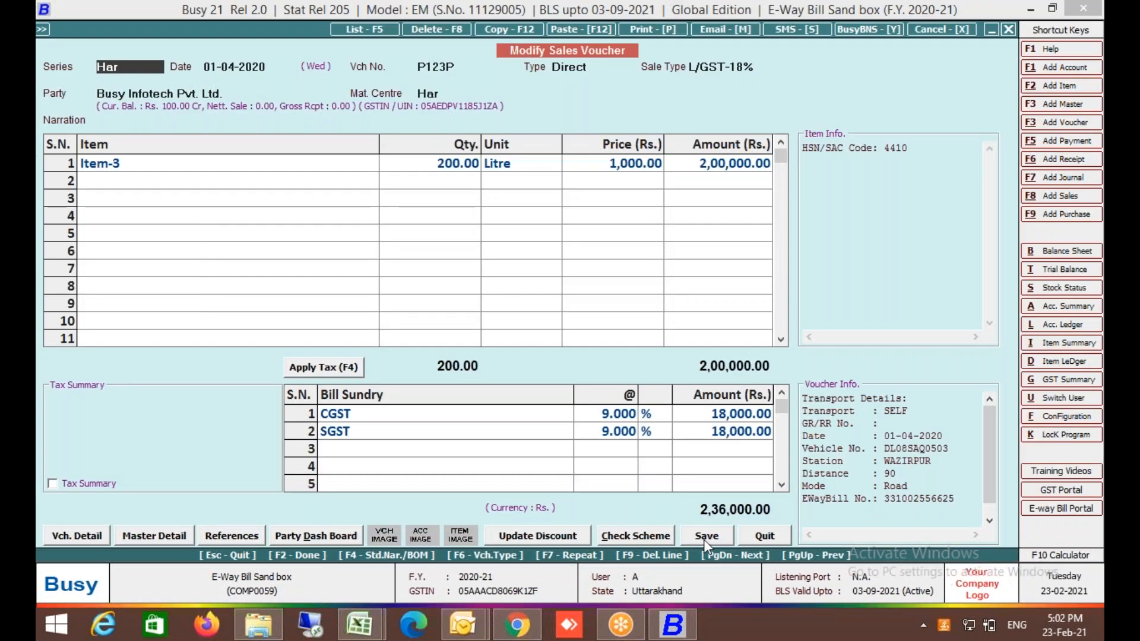
{"action": "left_click", "coordinate": [705, 538]}
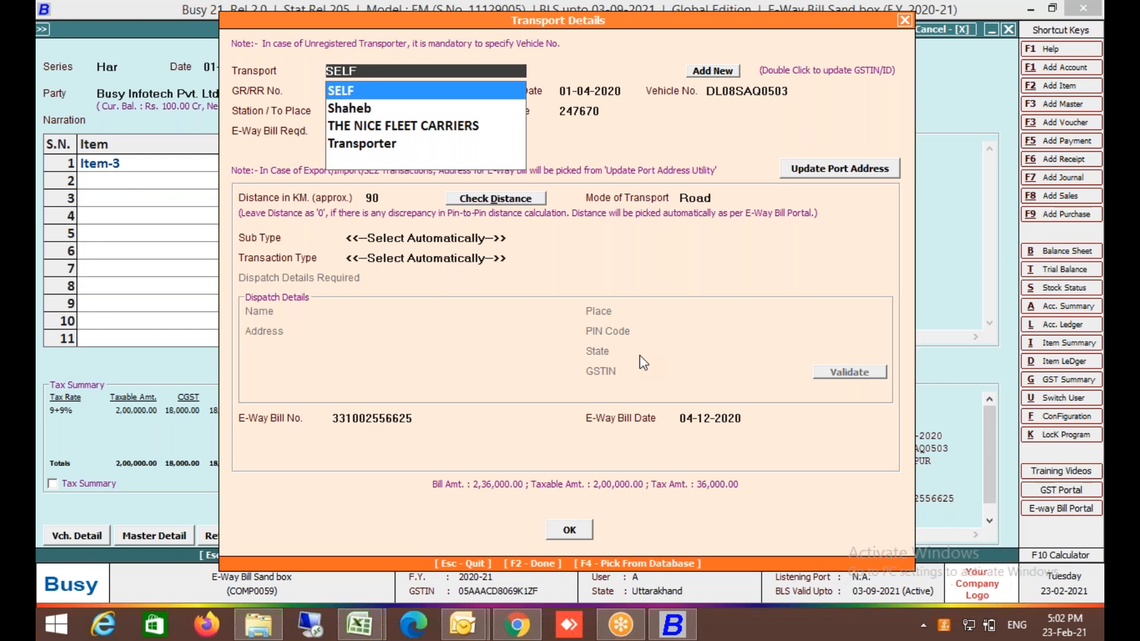
{"action": "key", "text": "Return"}
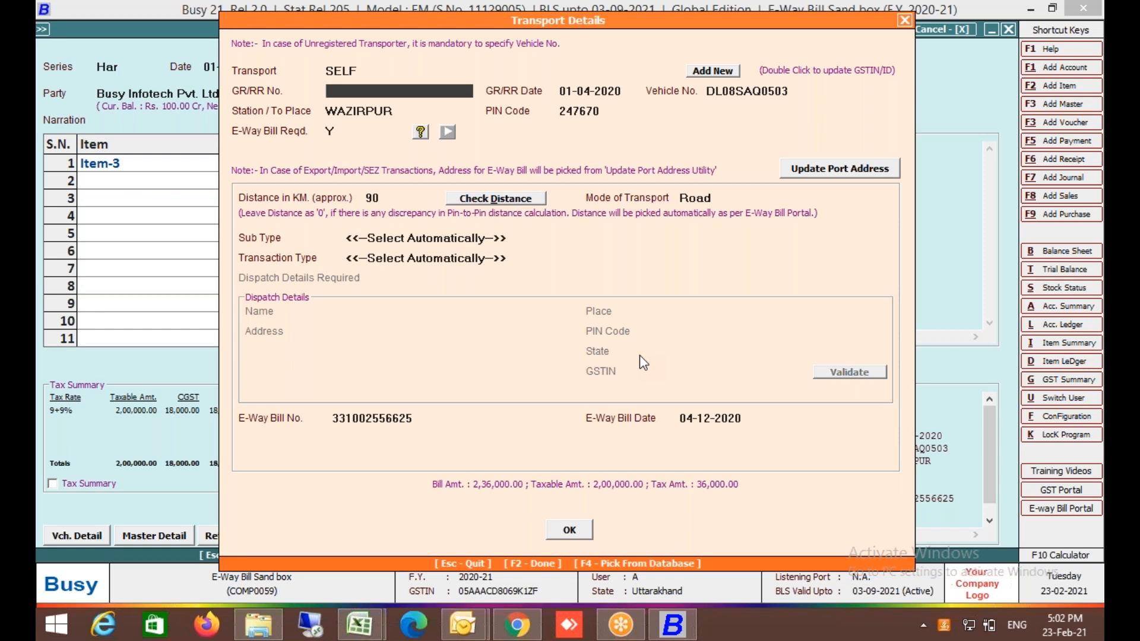
{"action": "key", "text": "Return"}
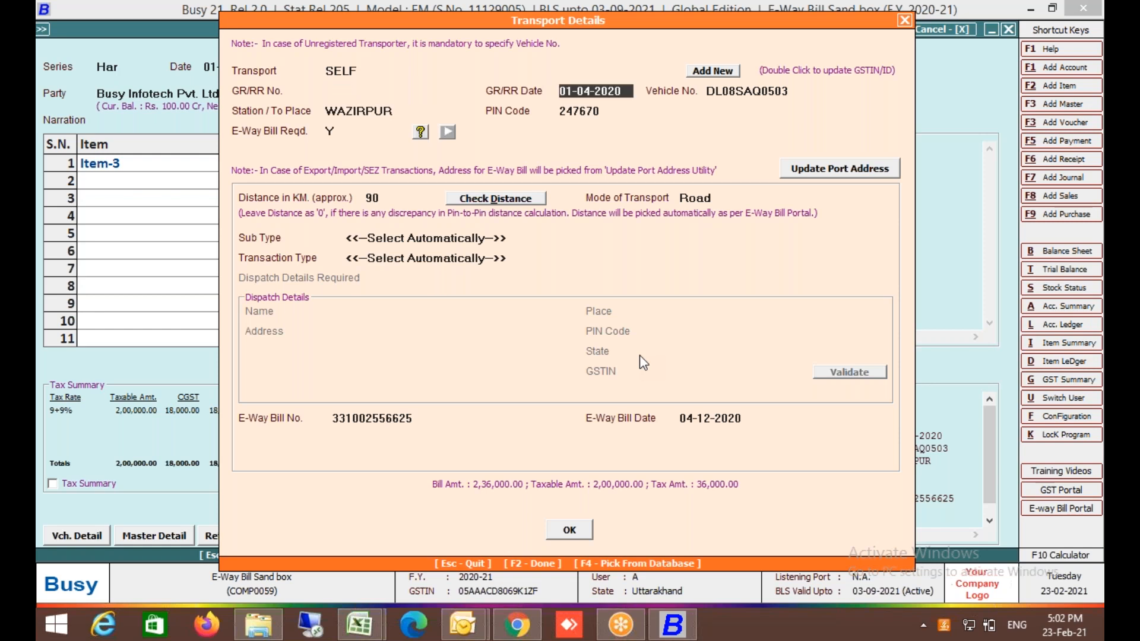
{"action": "key", "text": "Return"}
{"action": "key", "text": "Return"}
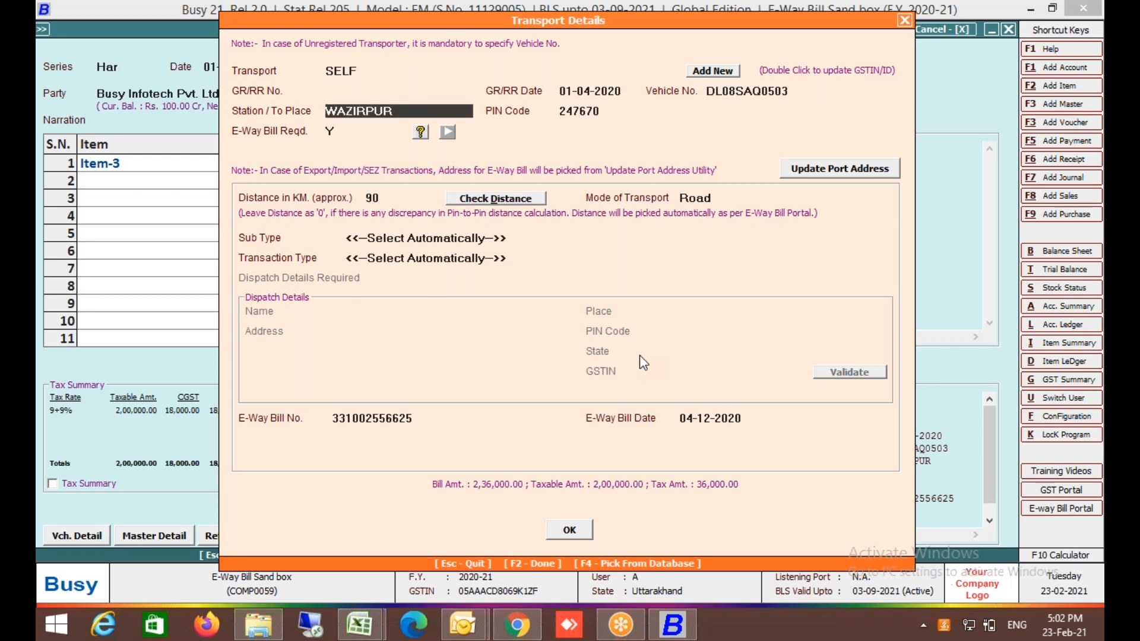
{"action": "key", "text": "Return"}
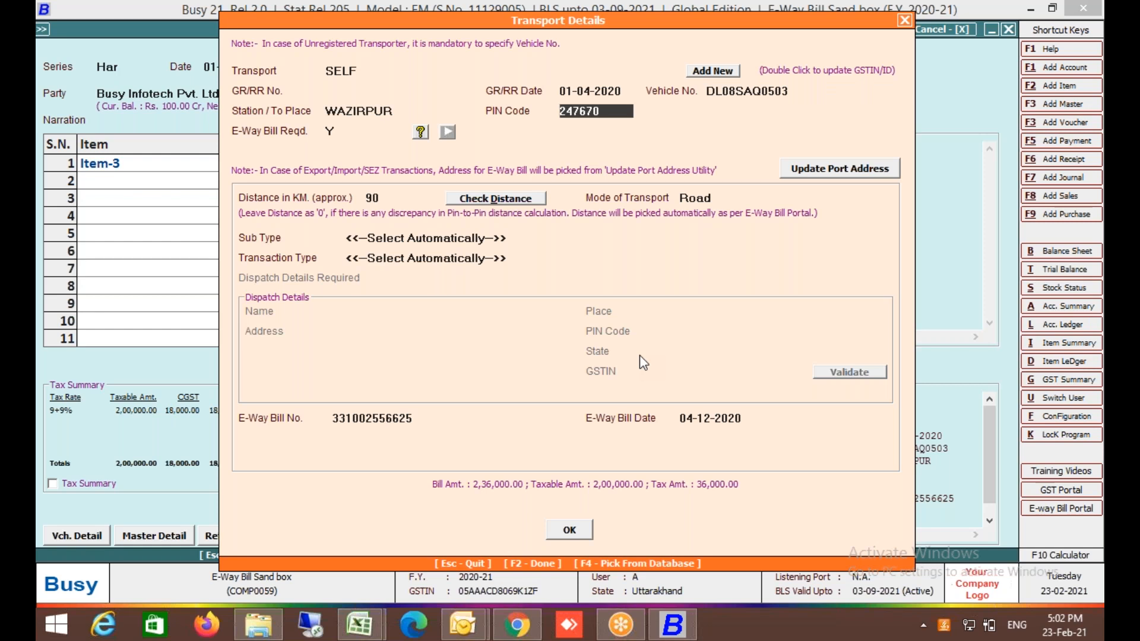
{"action": "key", "text": "Up"}
{"action": "key", "text": "Return"}
{"action": "key", "text": "Return"}
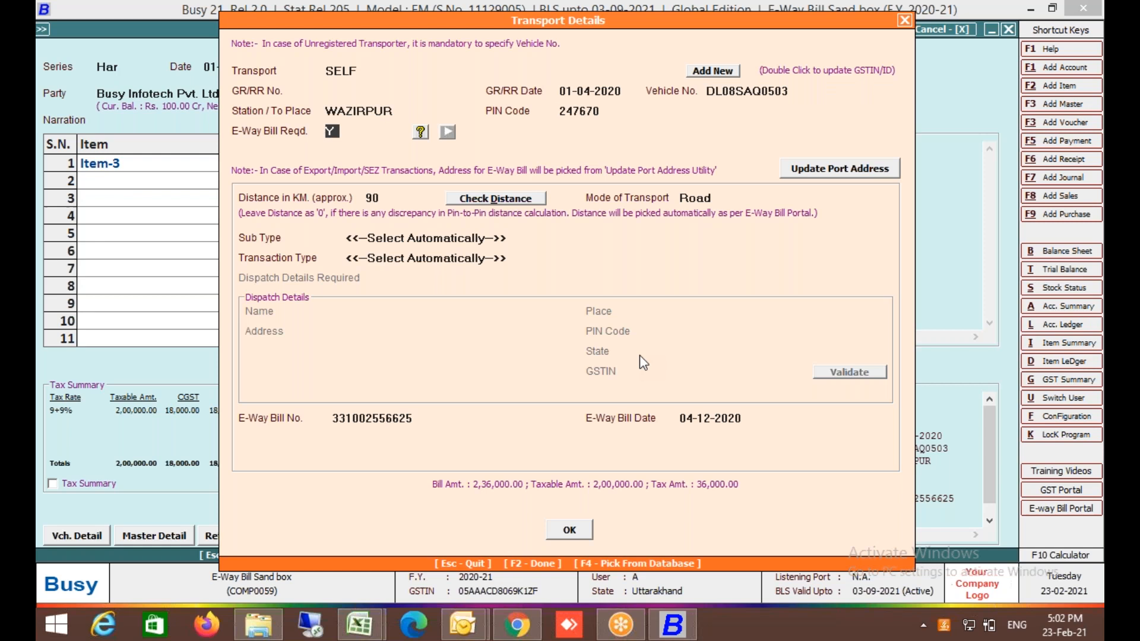
Check the distance, trying 168 km per material centre, then settle on 90 km per company configuration.
{"action": "left_click", "coordinate": [498, 198]}
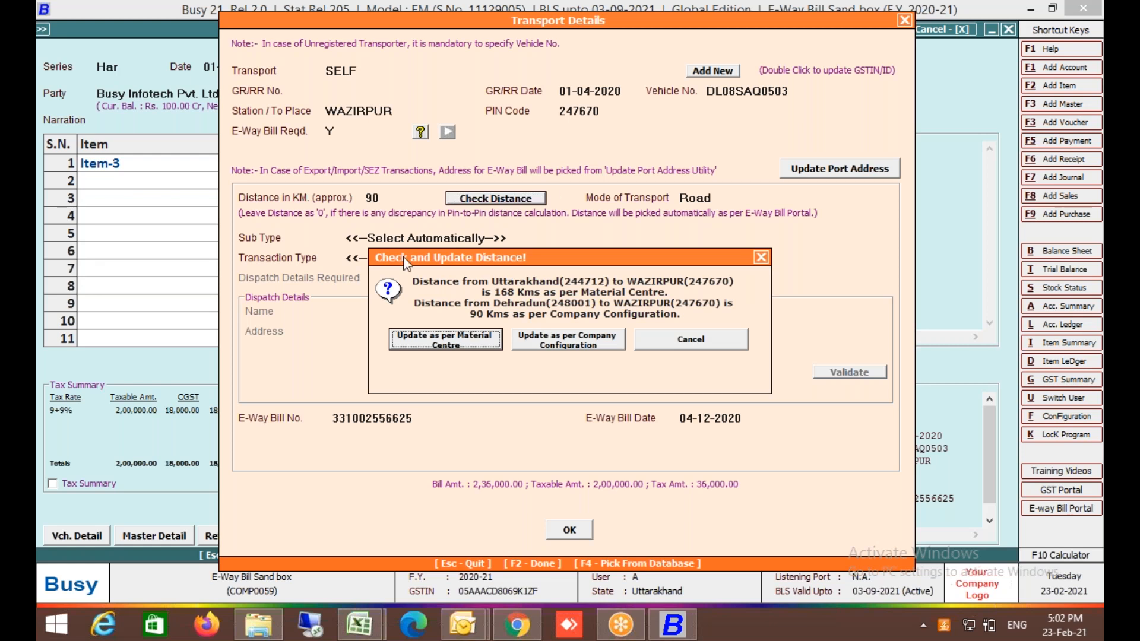
{"action": "left_click", "coordinate": [422, 342]}
{"action": "left_click", "coordinate": [490, 199]}
{"action": "left_click", "coordinate": [584, 344]}
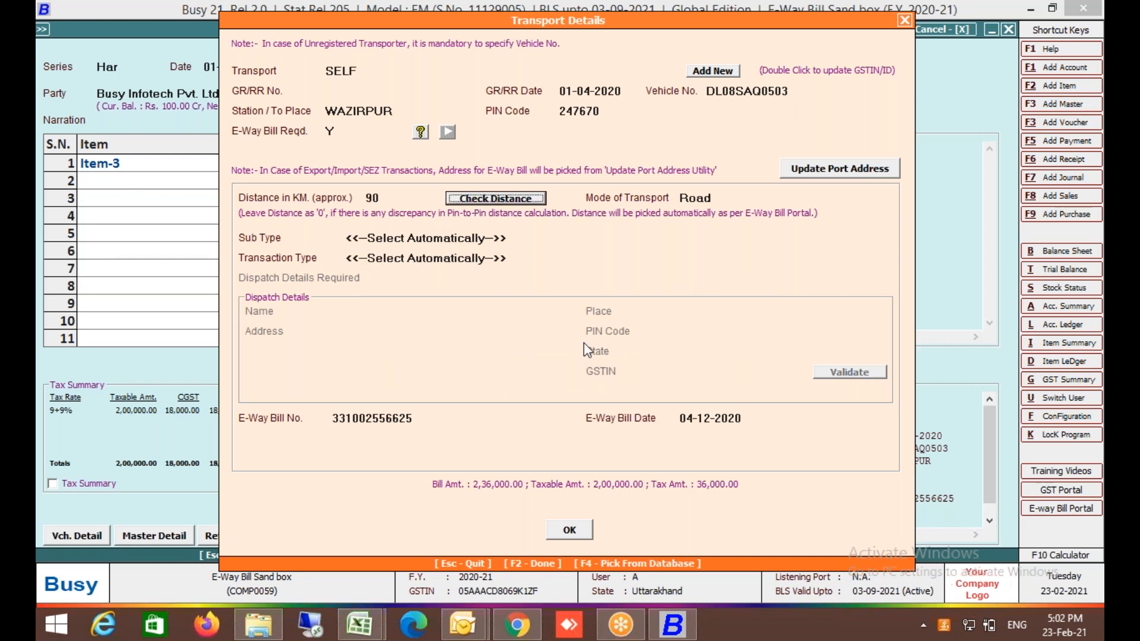
{"action": "left_click", "coordinate": [405, 417]}
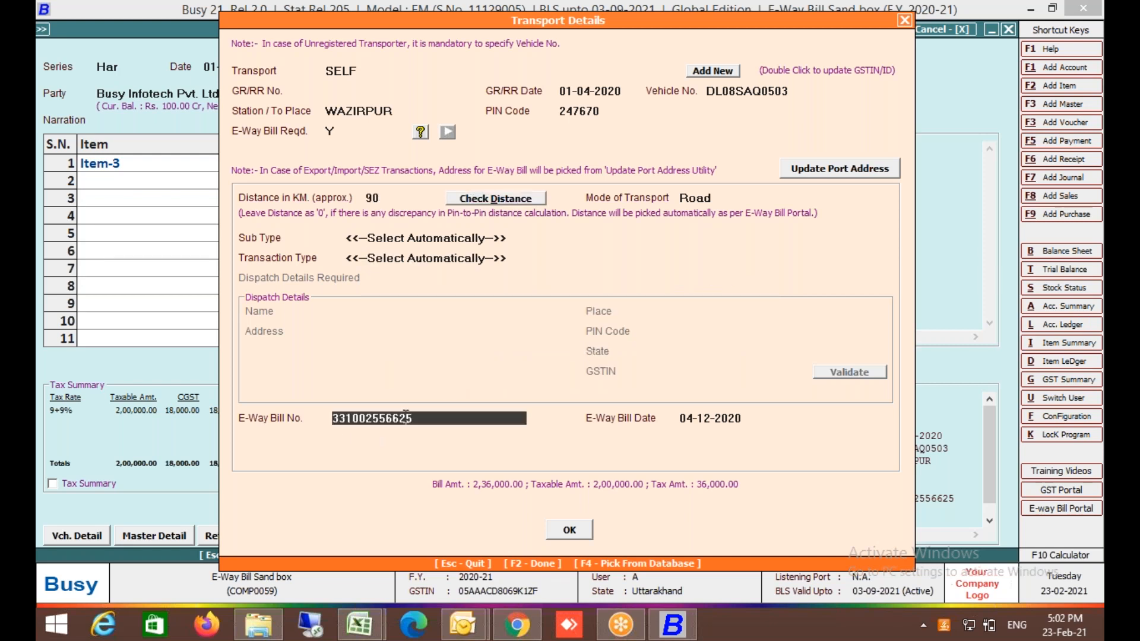
{"action": "left_click", "coordinate": [570, 530]}
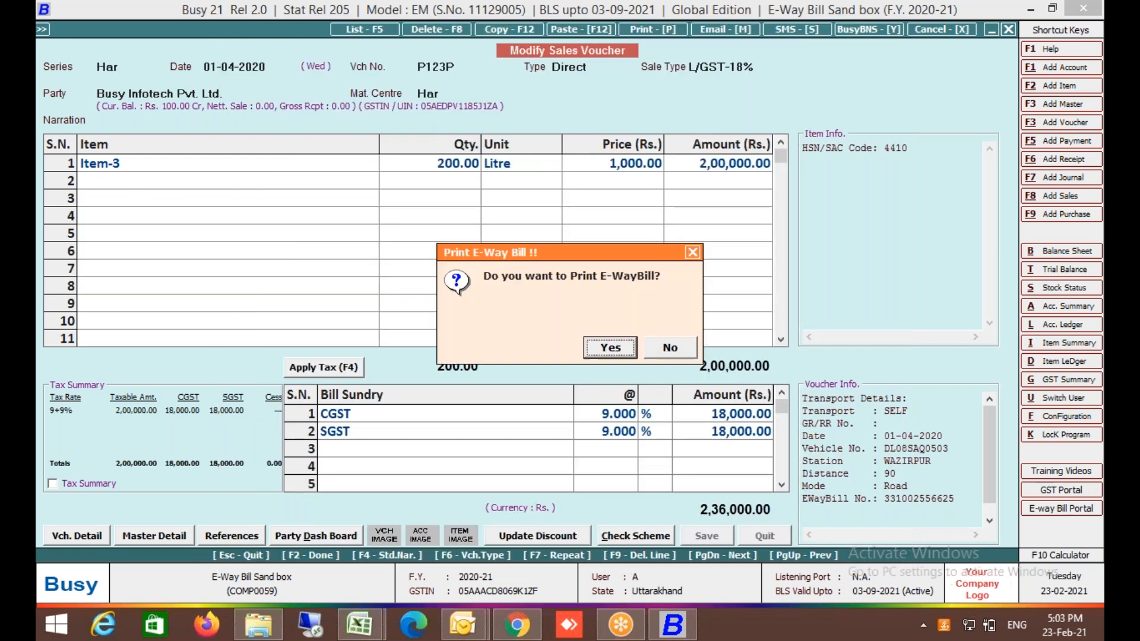
Print the E-Way Bill PDF, scroll it down to the vehicle details, and exit Adobe Reader.
{"action": "left_click", "coordinate": [609, 348]}
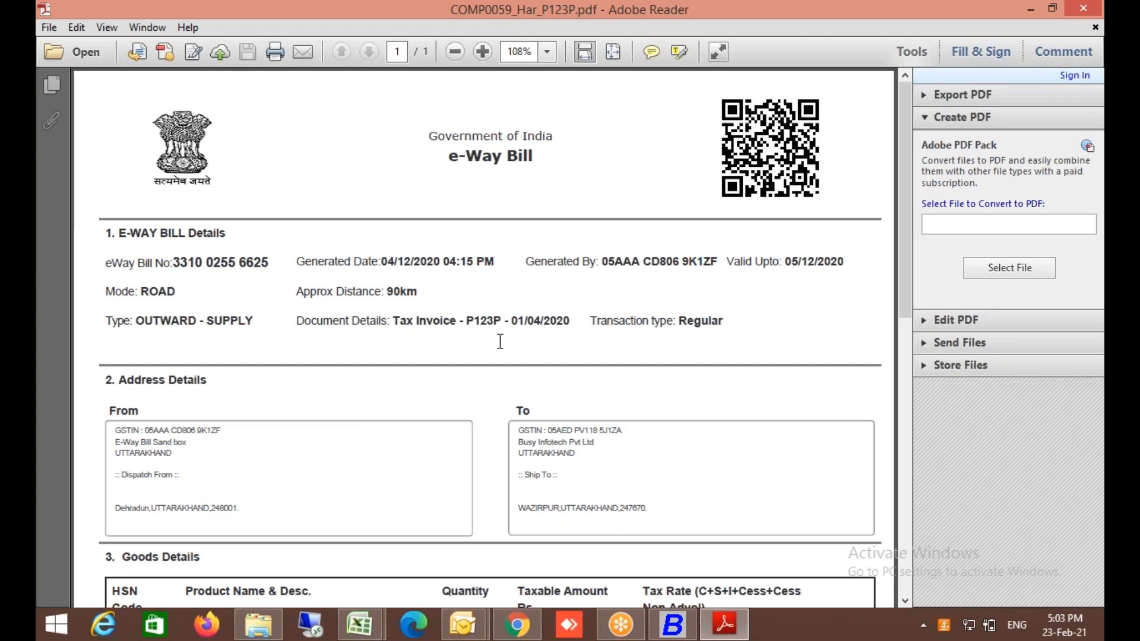
{"action": "left_click_drag", "start_coordinate": [905, 213], "coordinate": [923, 487]}
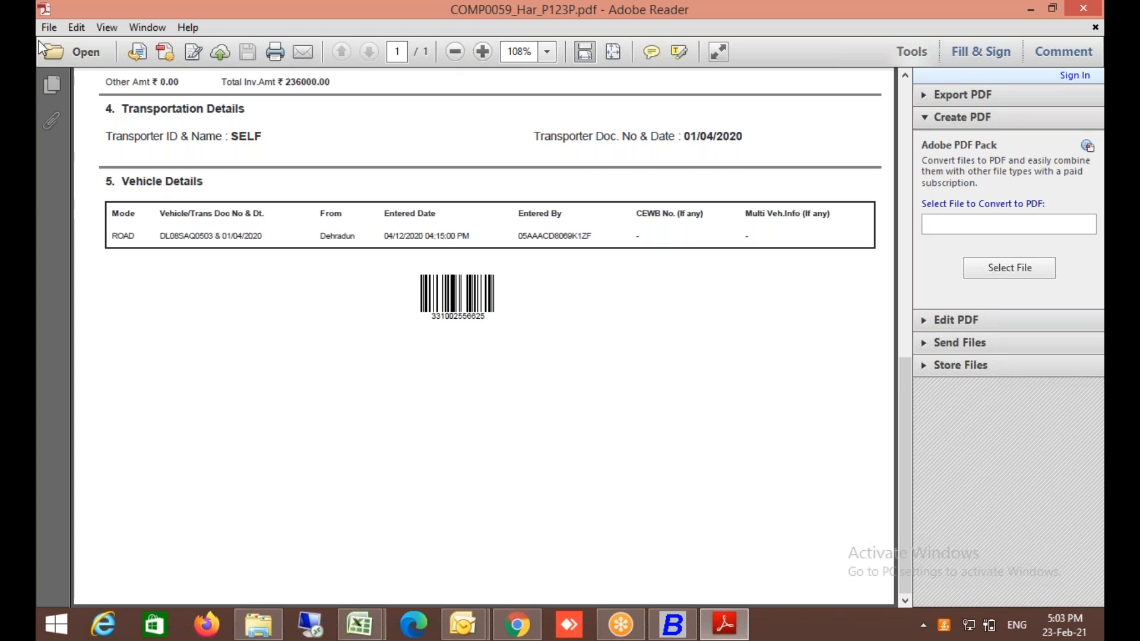
{"action": "left_click", "coordinate": [49, 27]}
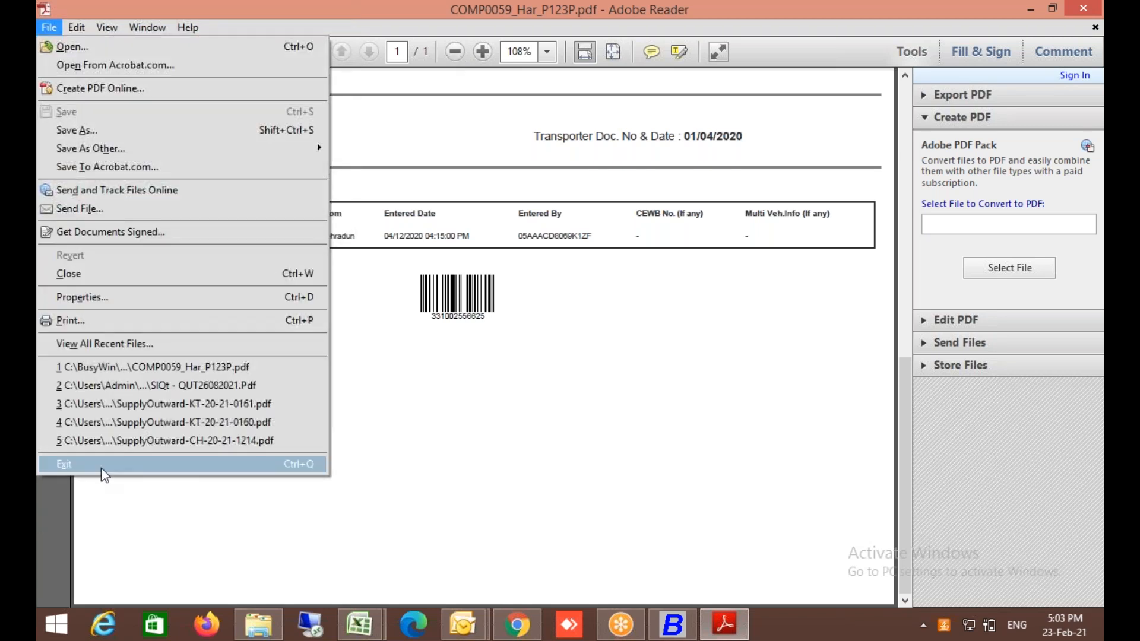
{"action": "left_click", "coordinate": [101, 468]}
Reopen voucher P123P and keep SELF as the transporter in its transport details.
{"action": "key", "text": "Return"}
{"action": "key", "text": "Return"}
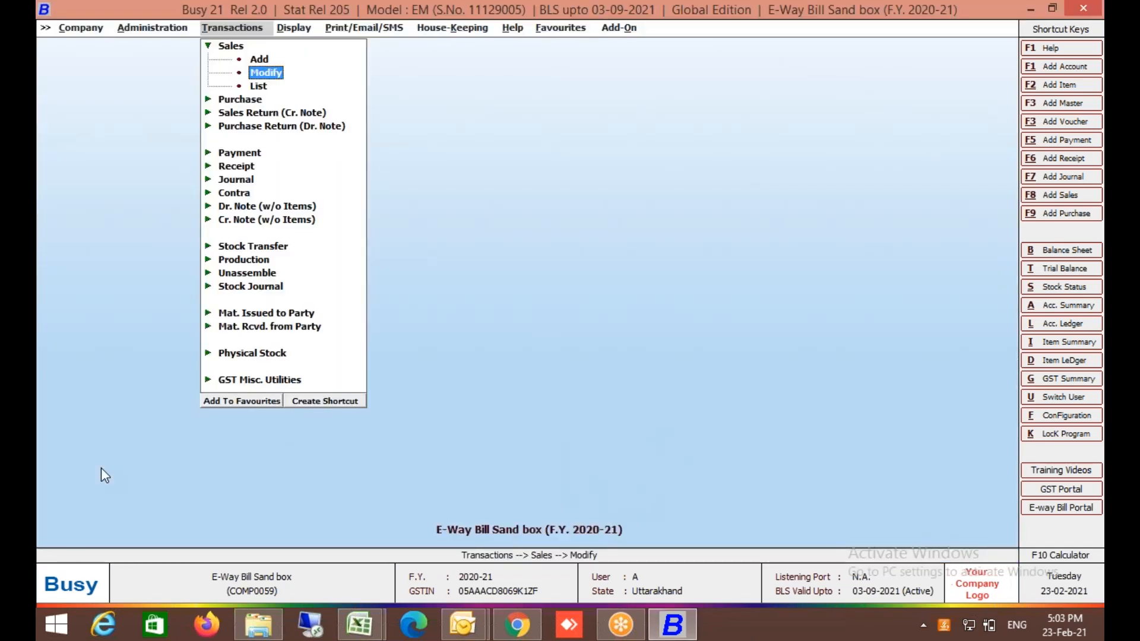
{"action": "key", "text": "Return"}
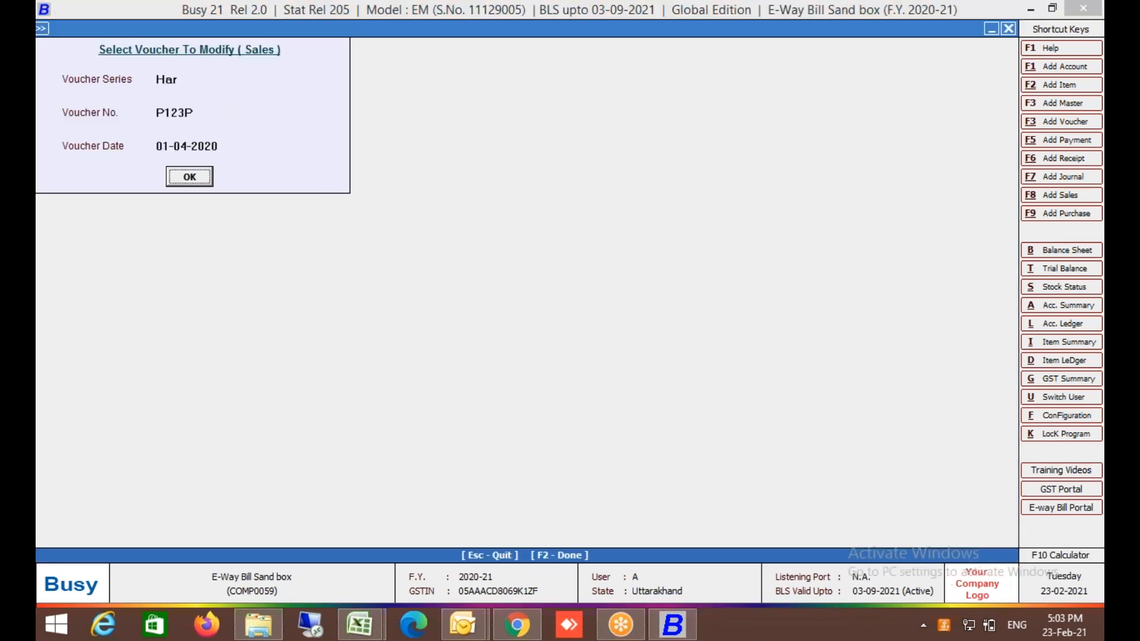
{"action": "key", "text": "Return"}
{"action": "key", "text": "F2"}
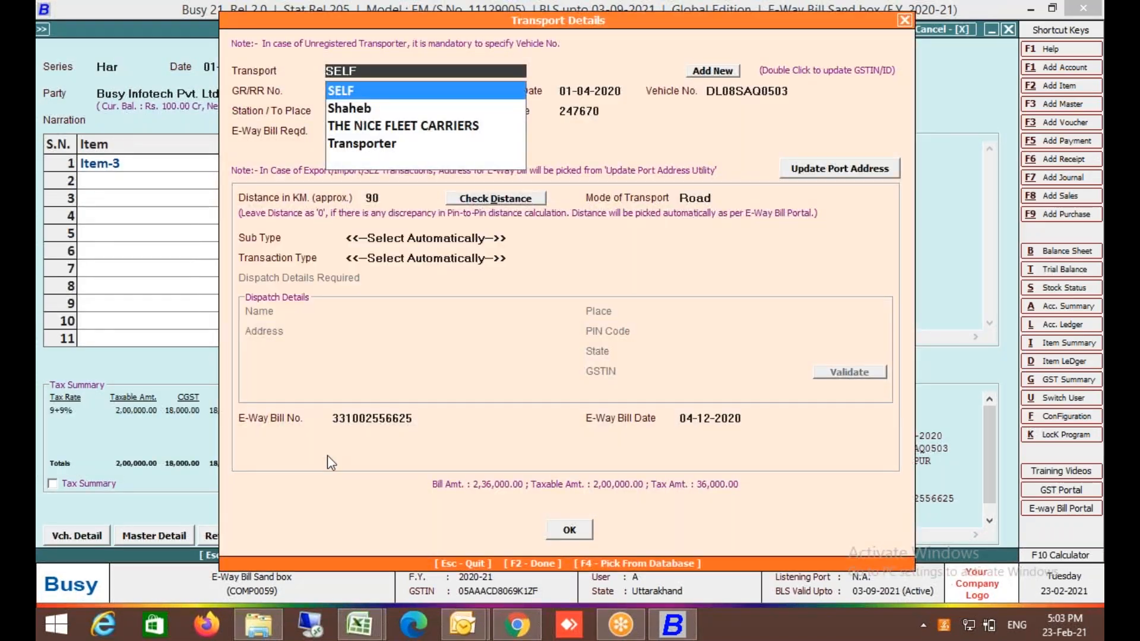
{"action": "key", "text": "Return"}
{"action": "key", "text": "Return"}
{"action": "key", "text": "Return"}
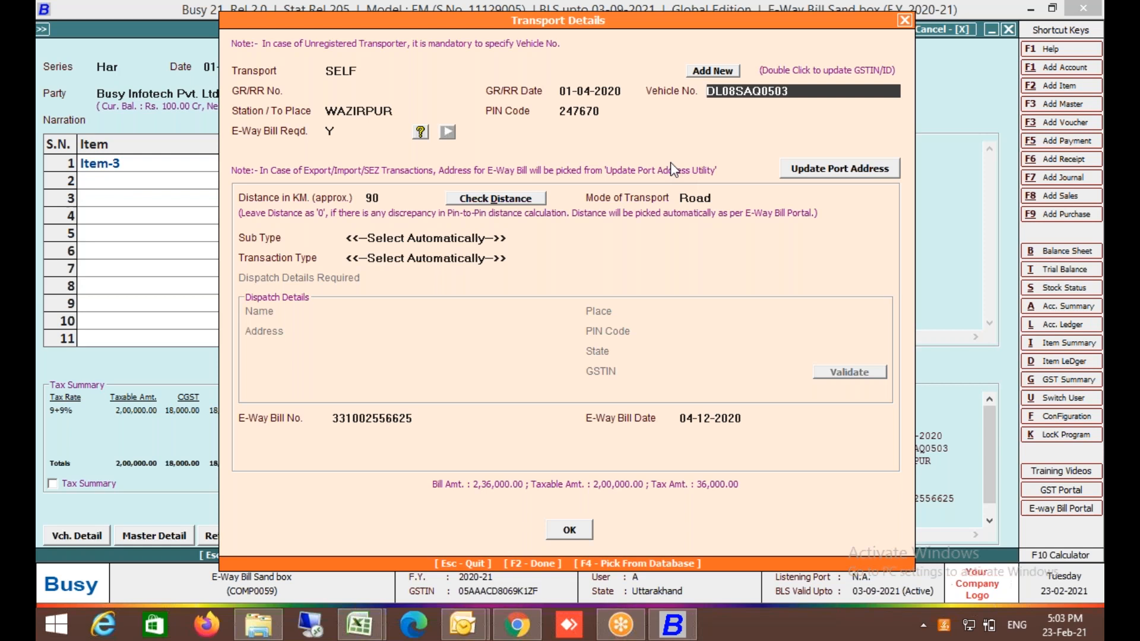
{"action": "left_click", "coordinate": [360, 72]}
{"action": "key", "text": "Return"}
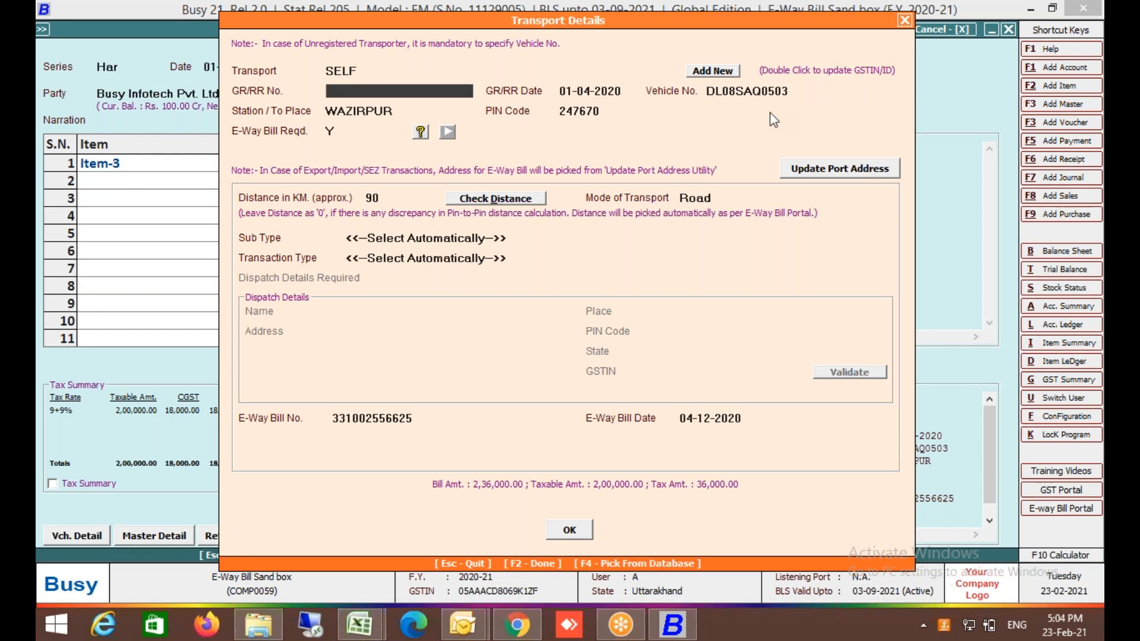
{"action": "left_click", "coordinate": [403, 73]}
{"action": "key", "text": "Return"}
Enter 988 as the approximate distance, save the voucher, and return to the menu.
{"action": "left_click", "coordinate": [376, 198]}
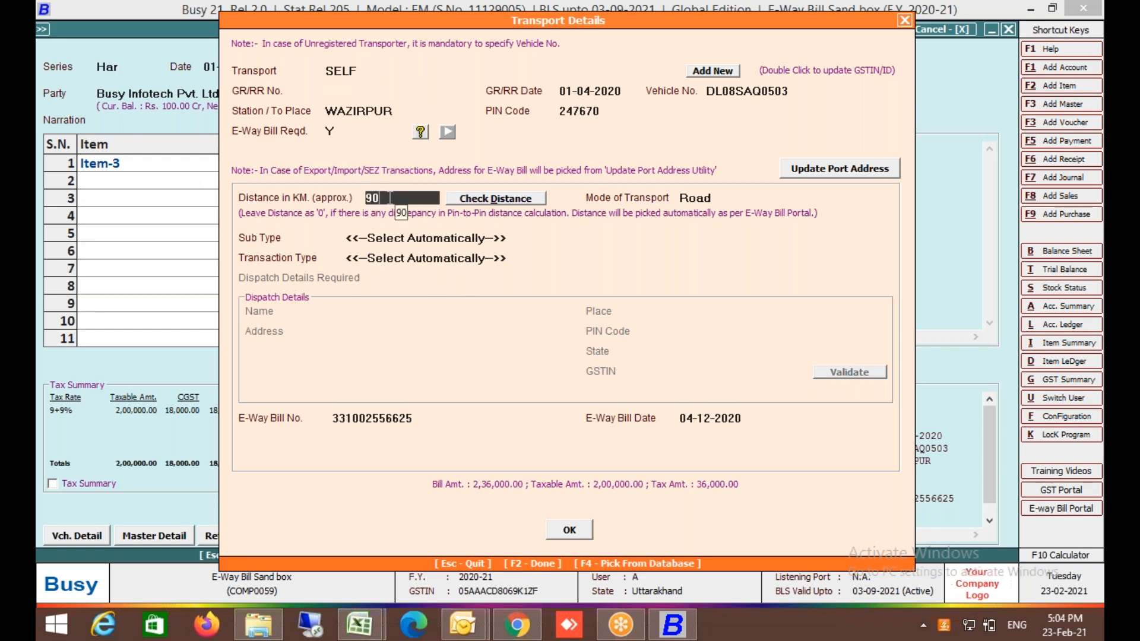
{"action": "type", "text": "988"}
{"action": "key", "text": "F2"}
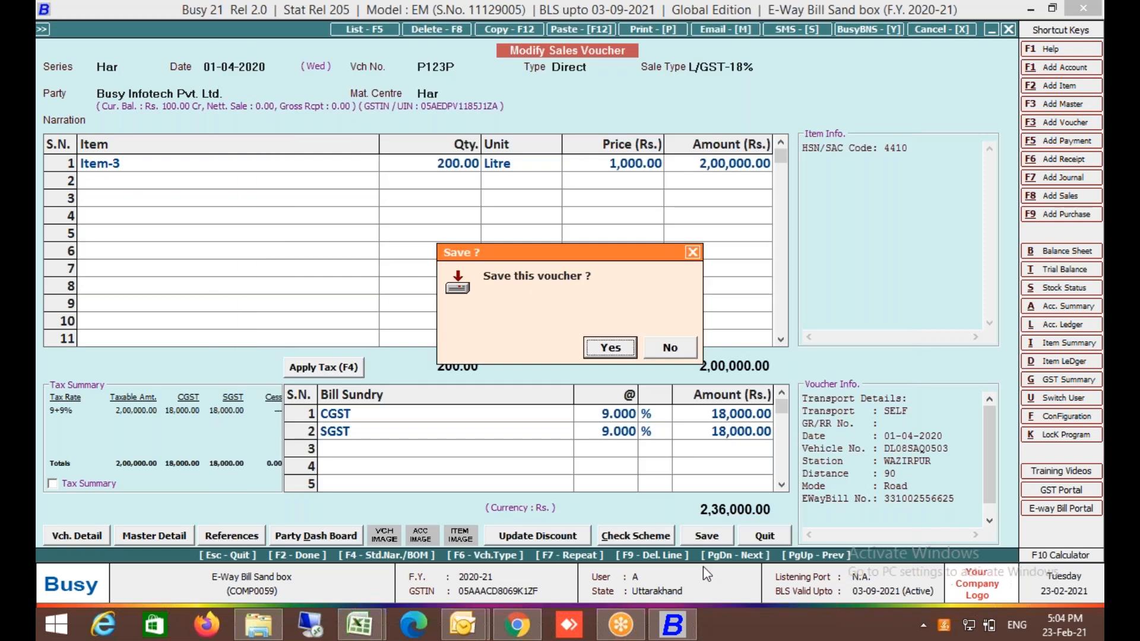
{"action": "key", "text": "Return"}
{"action": "key", "text": "Escape"}
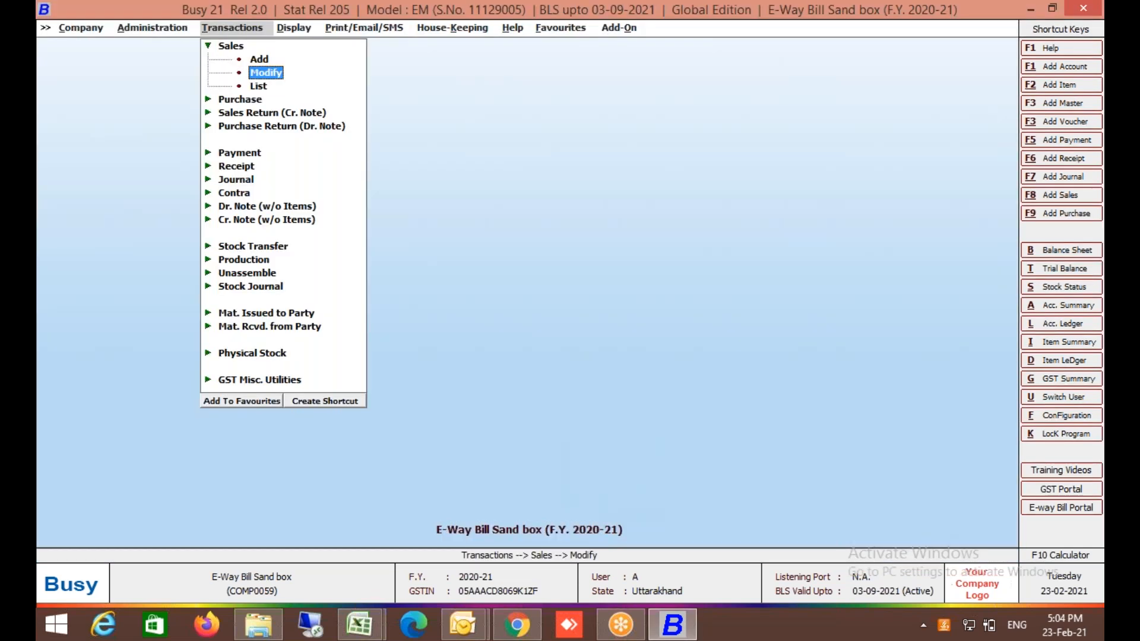
Close the current company and log into E-Invoice Sand Box (BUSY21) with the user name.
{"action": "key", "text": "Left"}
{"action": "key", "text": "Left"}
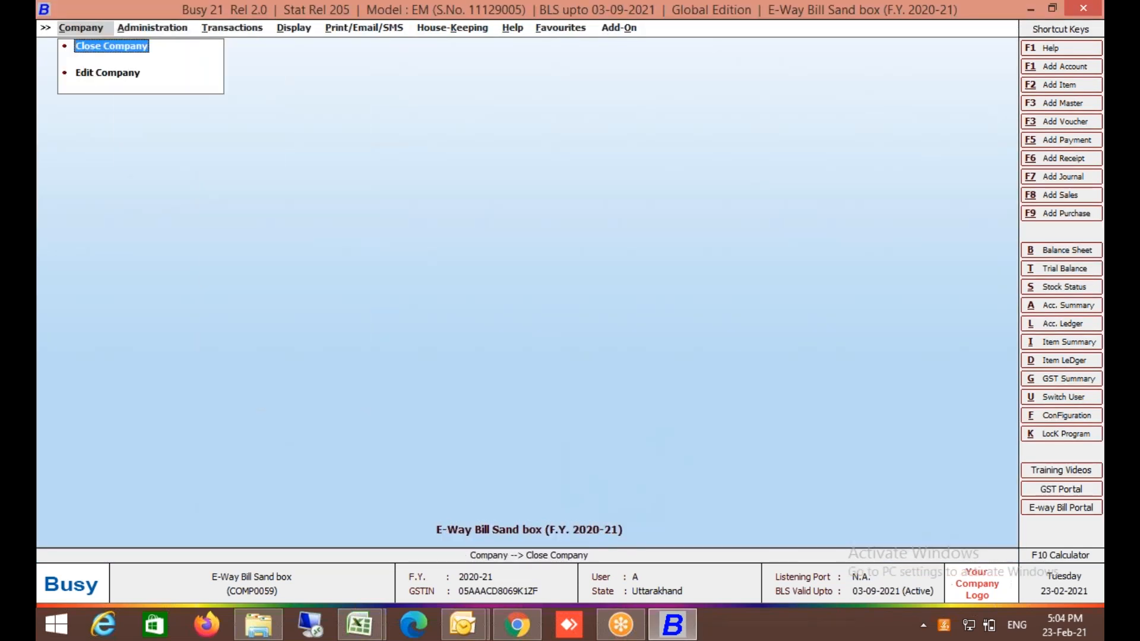
{"action": "key", "text": "Return"}
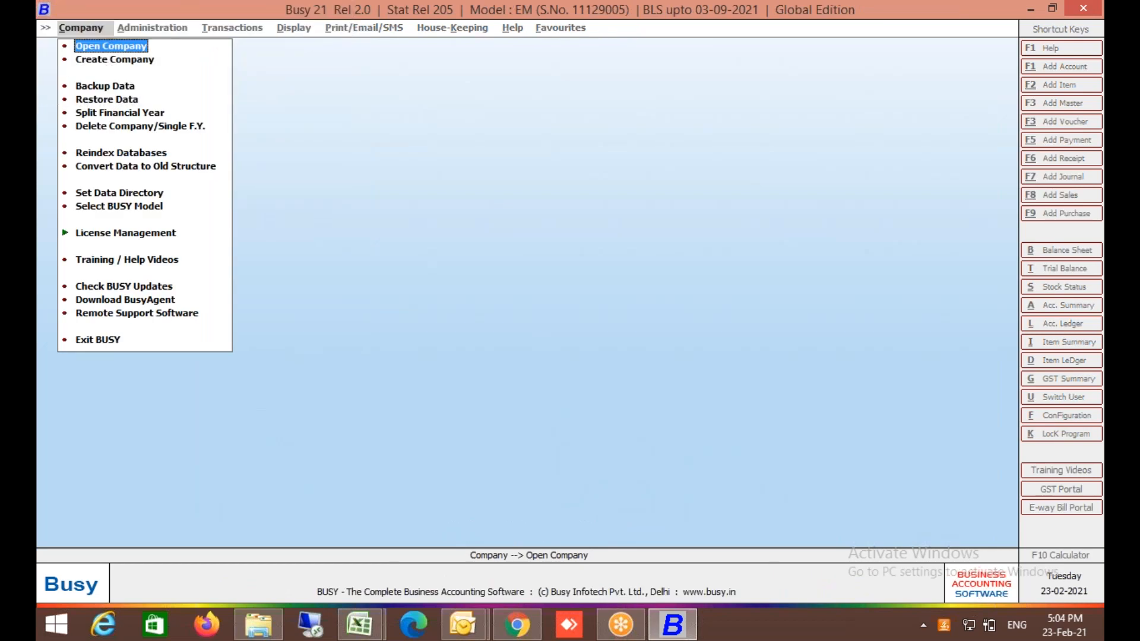
{"action": "key", "text": "Return"}
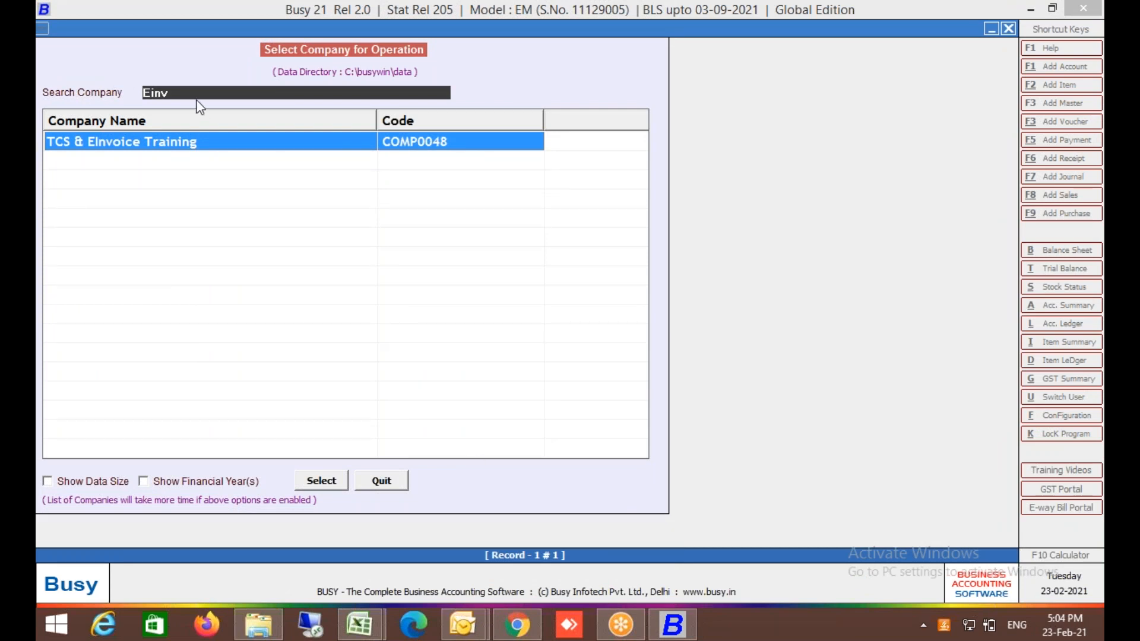
{"action": "key", "text": "BackSpace"}
{"action": "key", "text": "BackSpace"}
{"action": "key", "text": "BackSpace"}
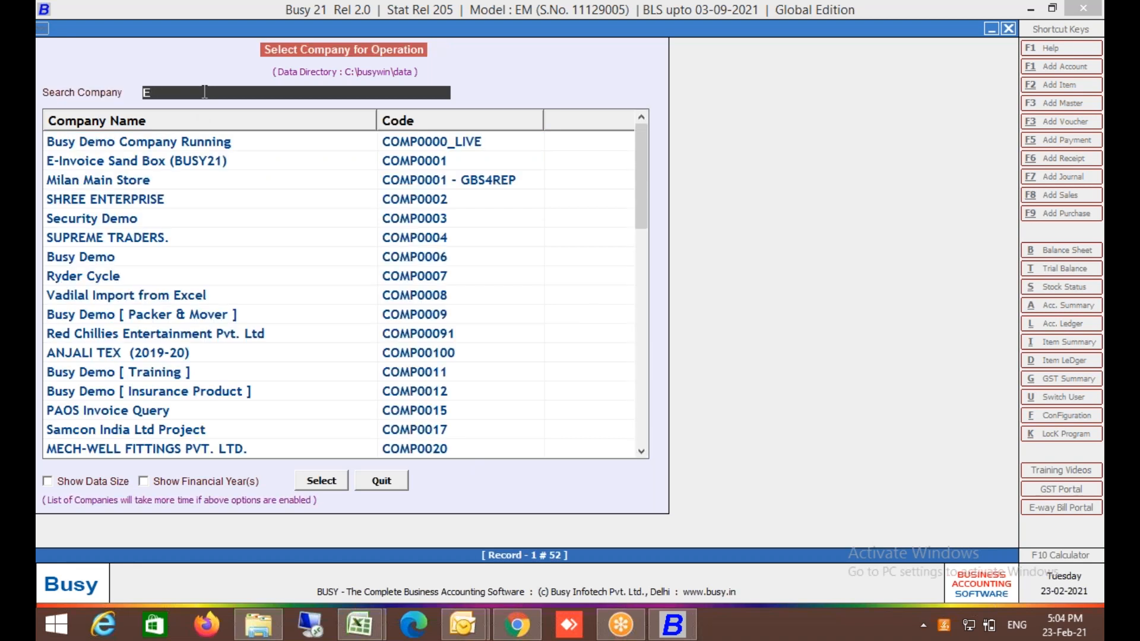
{"action": "key", "text": "Down"}
{"action": "key", "text": "Return"}
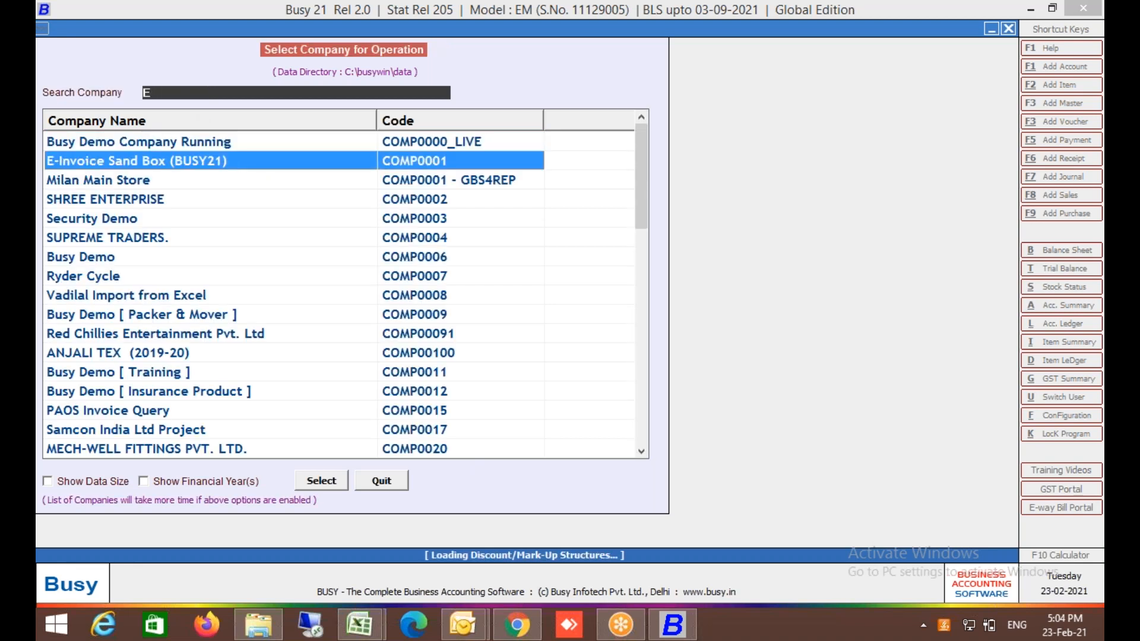
{"action": "type", "text": "A"}
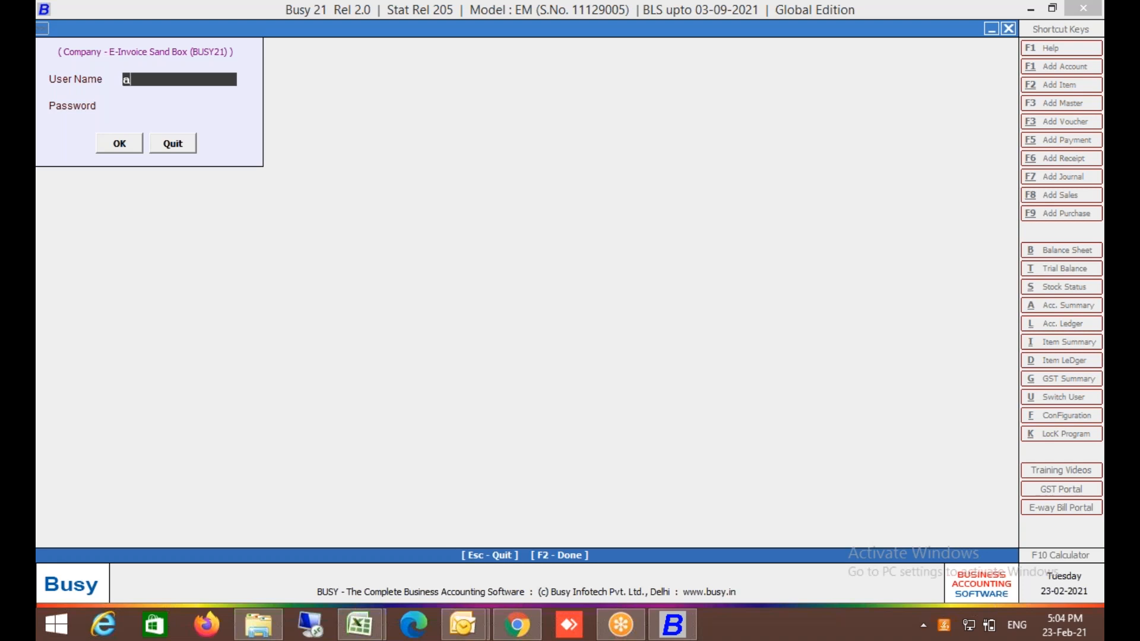
{"action": "key", "text": "Return"}
{"action": "key", "text": "Return"}
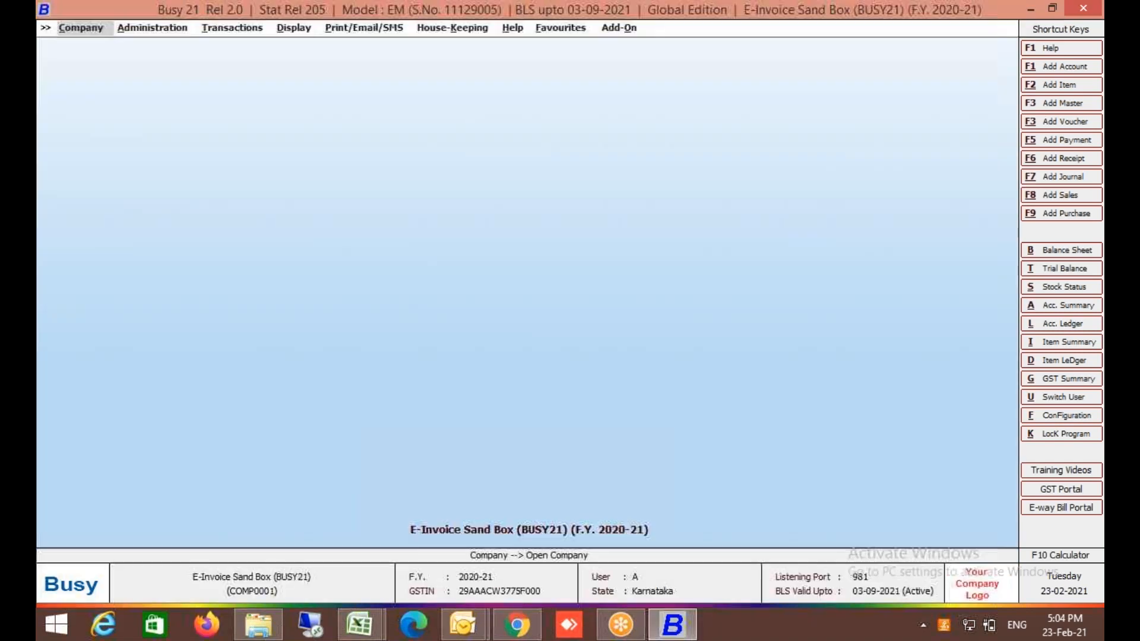
Choose to modify an existing sales voucher from Transactions > Sales.
{"action": "key", "text": "Right"}
{"action": "key", "text": "Right"}
{"action": "key", "text": "Down"}
{"action": "key", "text": "Down"}
{"action": "key", "text": "Return"}
Open voucher EINV001 and save it past the IGST rate warning, accepting the transport details.
{"action": "key", "text": "Down"}
{"action": "key", "text": "Return"}
{"action": "key", "text": "Return"}
{"action": "key", "text": "Return"}
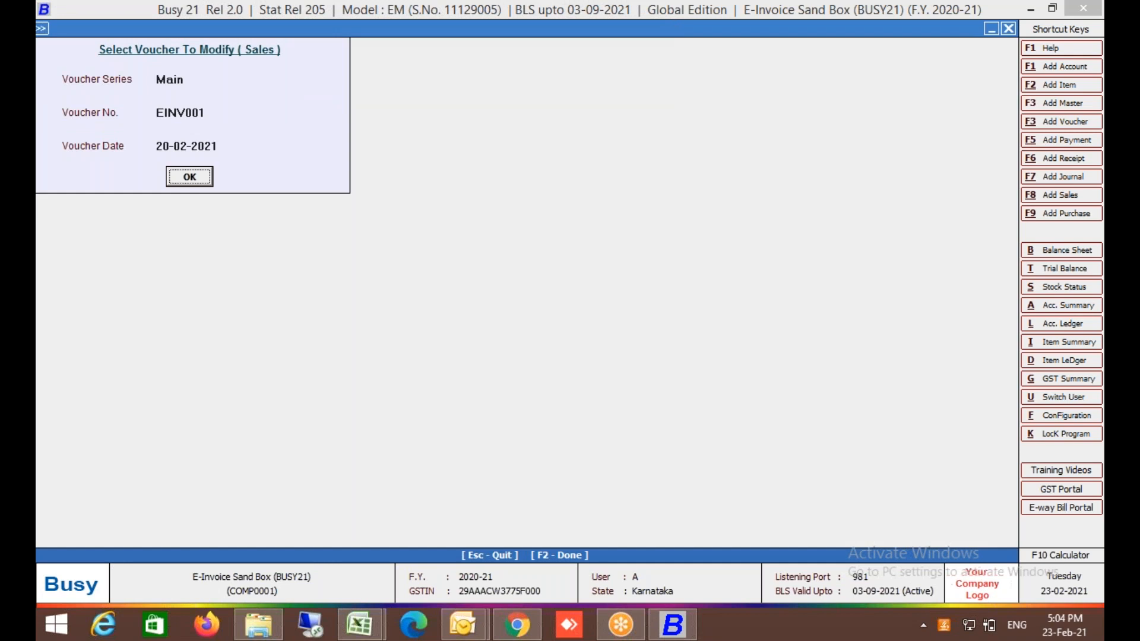
{"action": "key", "text": "Return"}
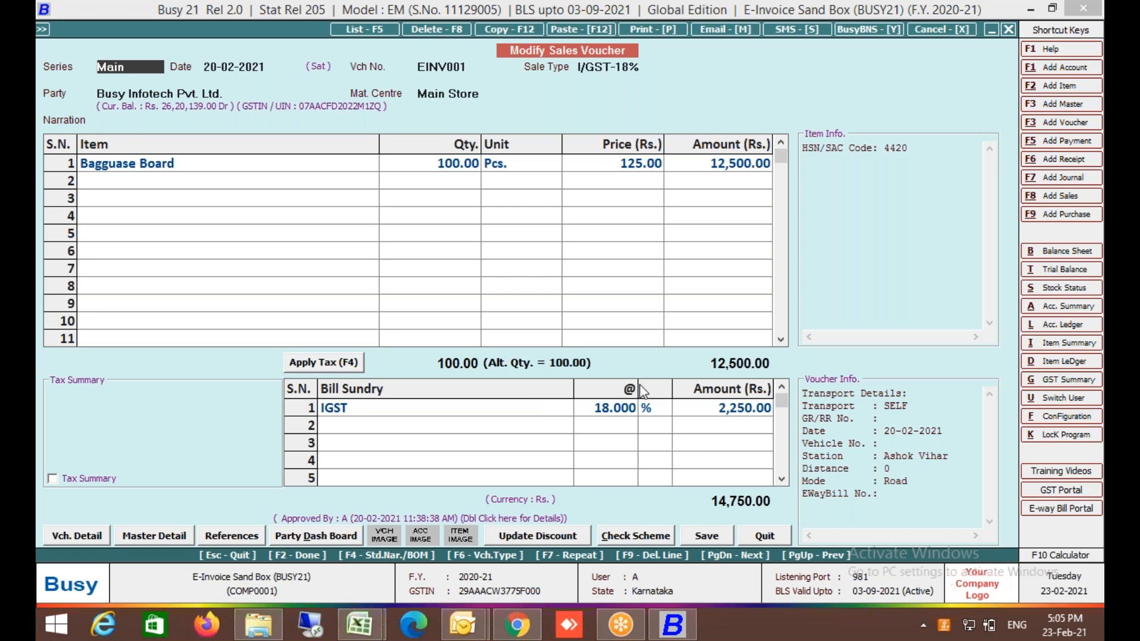
{"action": "left_click", "coordinate": [707, 533]}
{"action": "left_click", "coordinate": [613, 351]}
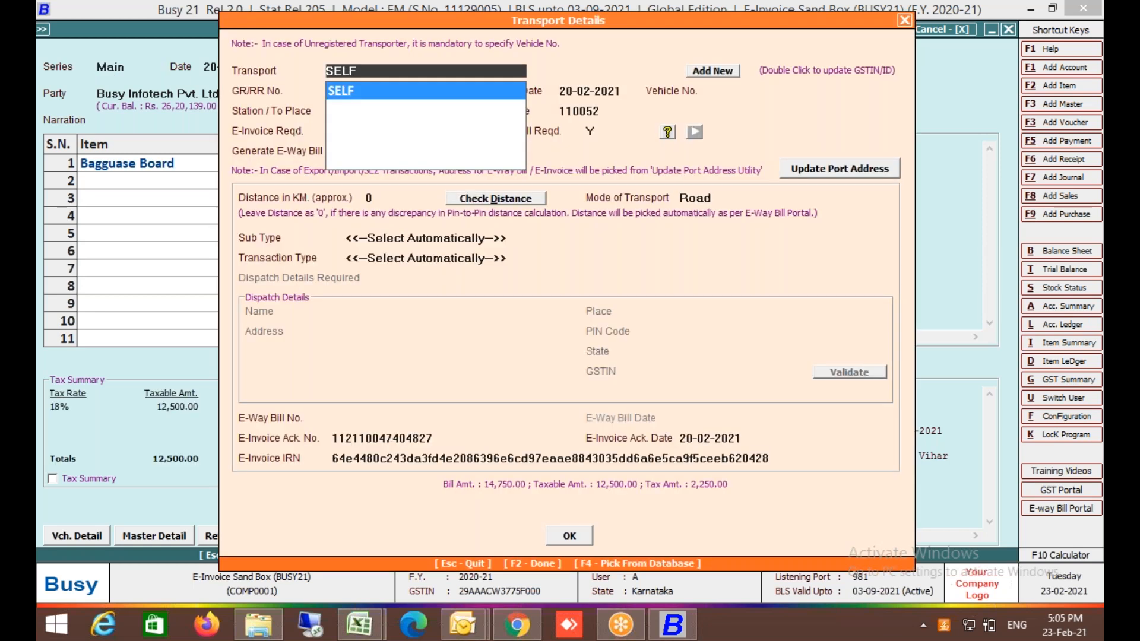
{"action": "left_click", "coordinate": [569, 535]}
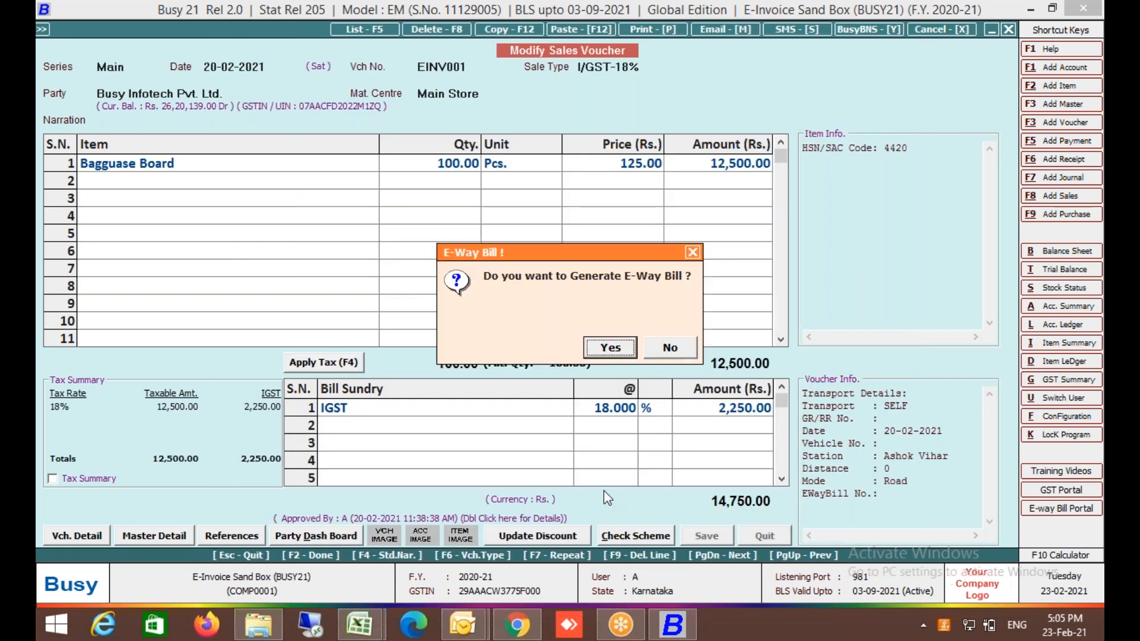
Attempt automatic e-way bill generation, dismiss the invalid login credentials error, and print the e-invoice.
{"action": "left_click", "coordinate": [618, 348]}
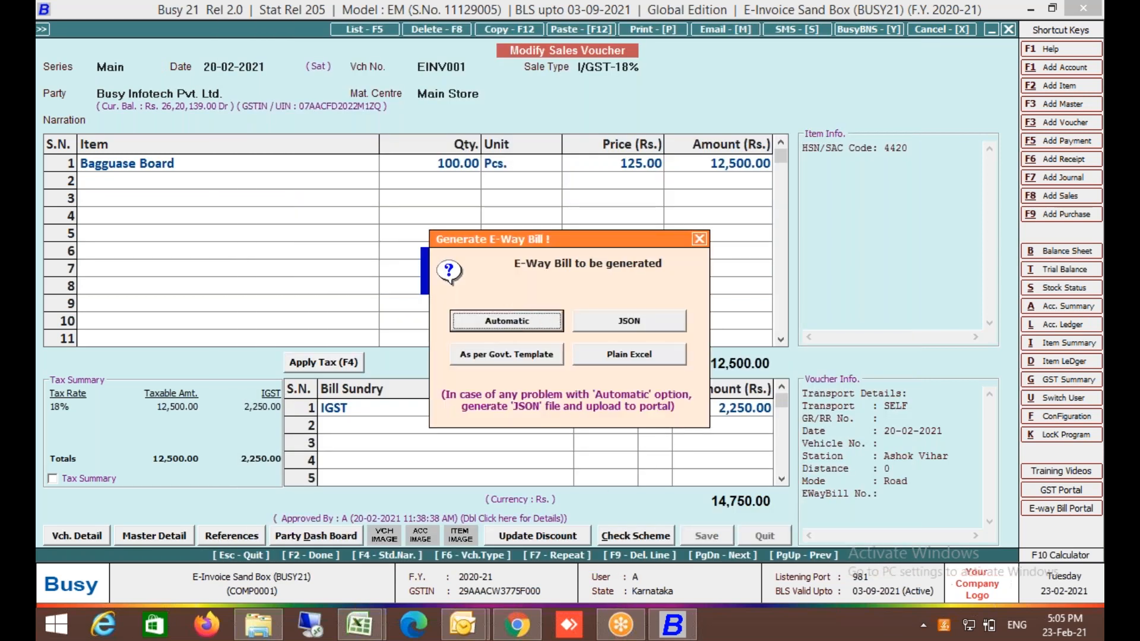
{"action": "left_click", "coordinate": [543, 334]}
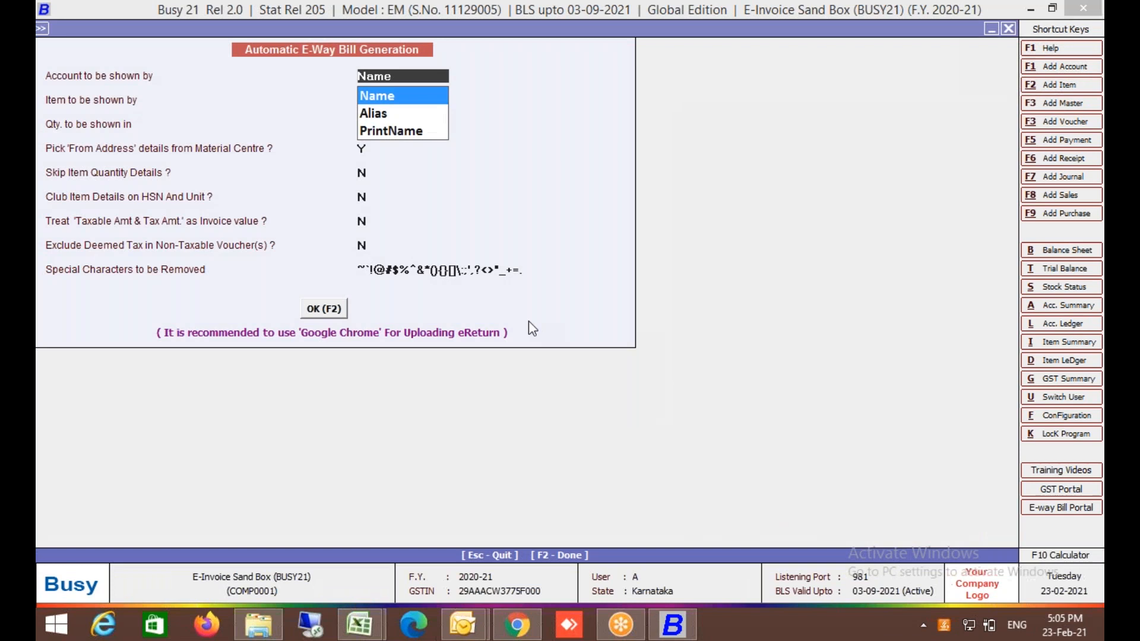
{"action": "left_click", "coordinate": [342, 308]}
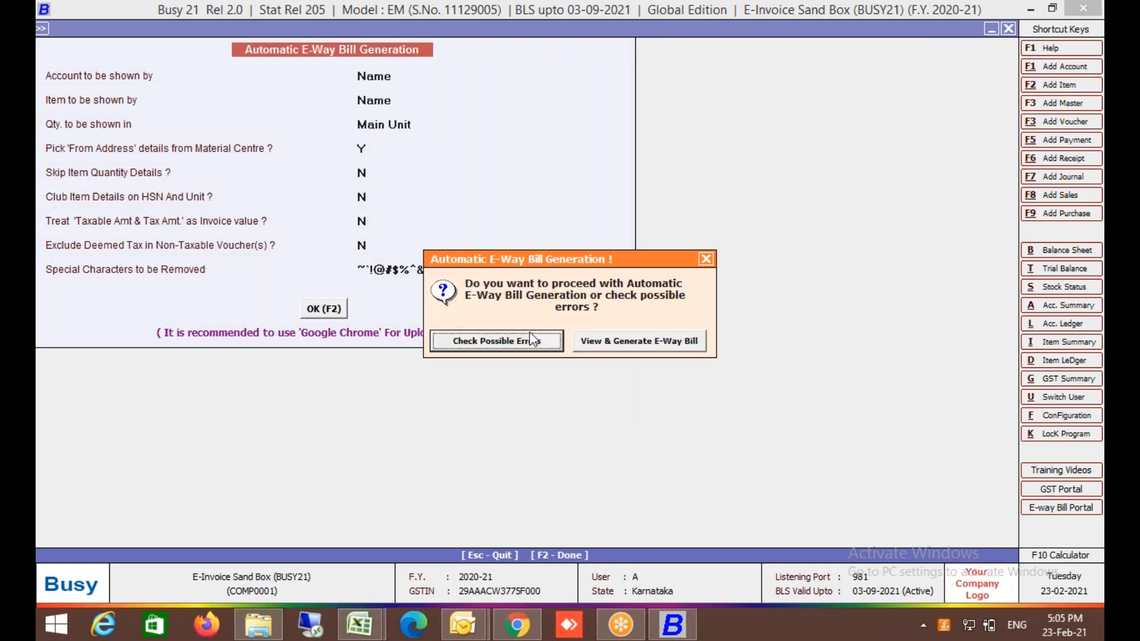
{"action": "left_click", "coordinate": [610, 349]}
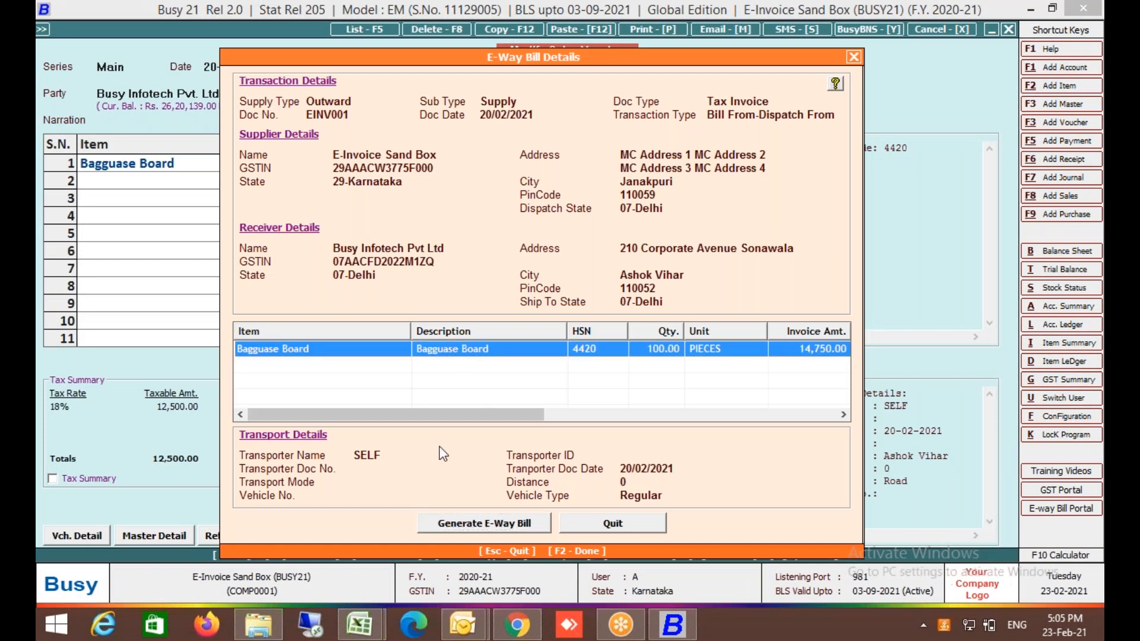
{"action": "left_click", "coordinate": [472, 522]}
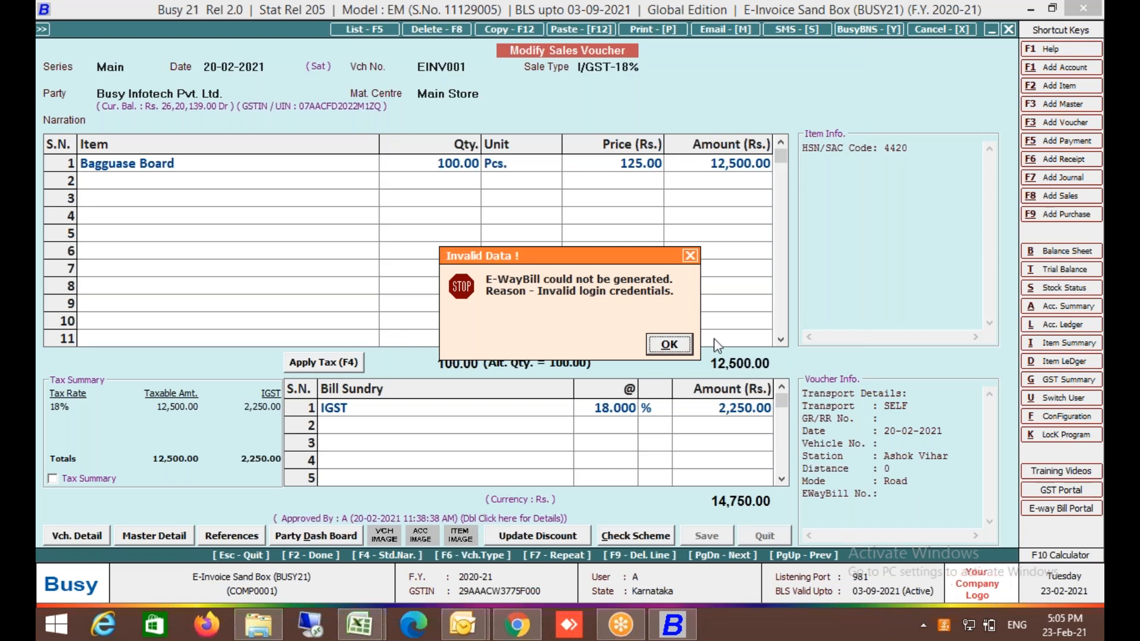
{"action": "left_click", "coordinate": [683, 344]}
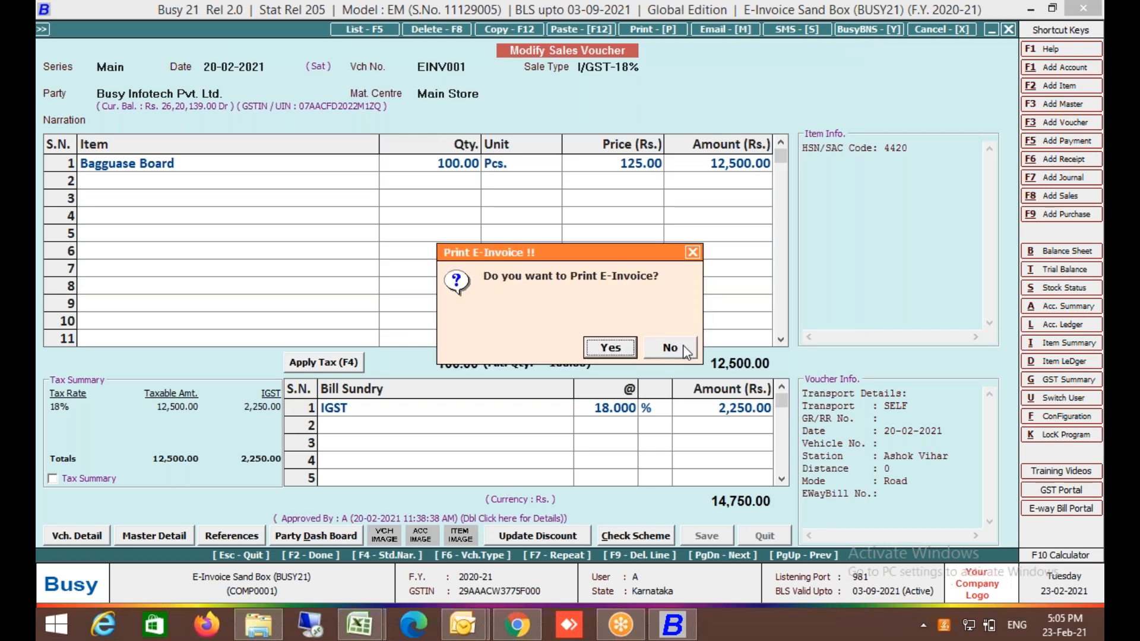
{"action": "key", "text": "Return"}
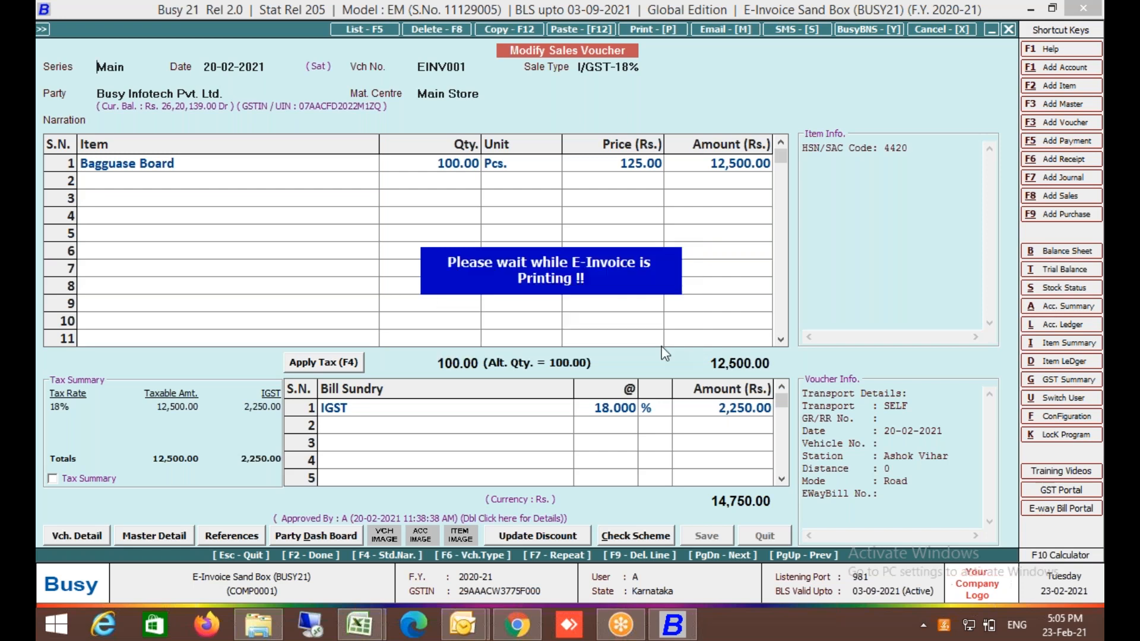
{"action": "left_click", "coordinate": [669, 344]}
Set E-Way Bill Required to N in the GST/VAT settings and save them.
{"action": "key", "text": "Return"}
{"action": "key", "text": "Return"}
{"action": "key", "text": "Return"}
{"action": "key", "text": "Return"}
{"action": "key", "text": "Escape"}
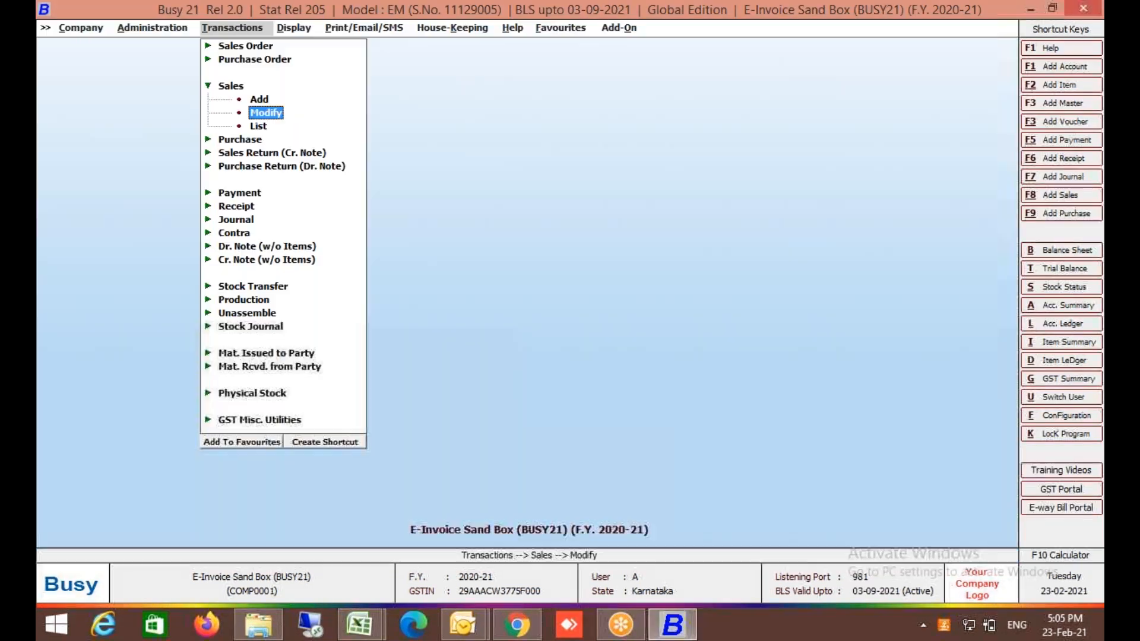
{"action": "key", "text": "Escape"}
{"action": "key", "text": "Left"}
{"action": "key", "text": "Down"}
{"action": "key", "text": "Return"}
{"action": "key", "text": "Return"}
{"action": "key", "text": "Down"}
{"action": "key", "text": "Down"}
{"action": "key", "text": "Down"}
{"action": "key", "text": "Return"}
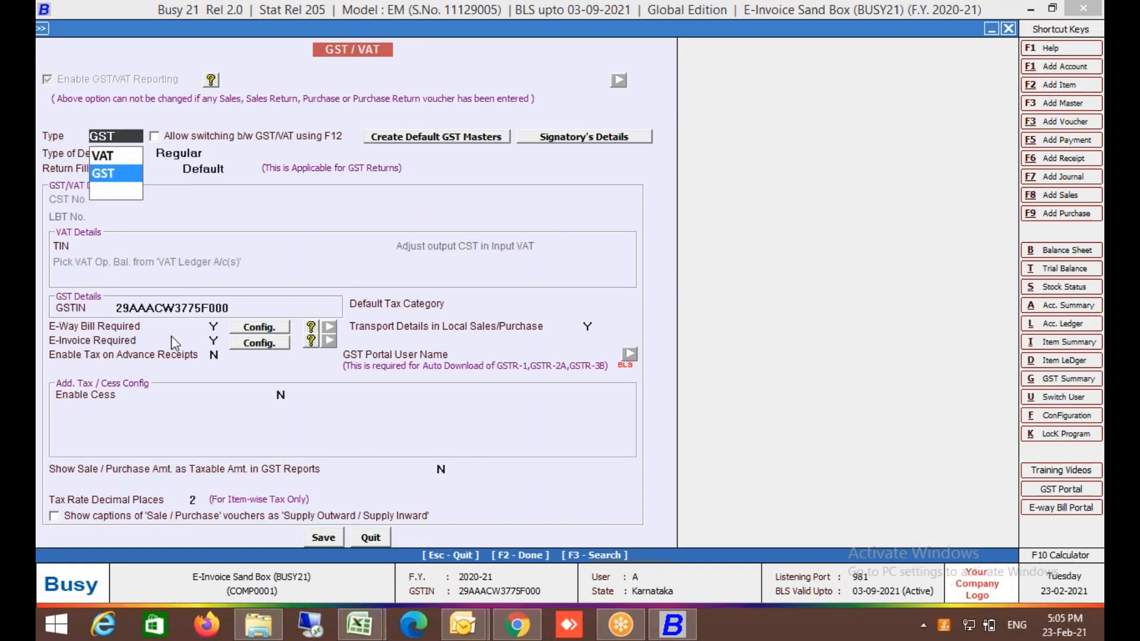
{"action": "left_click", "coordinate": [123, 332]}
{"action": "type", "text": "N"}
{"action": "key", "text": "F2"}
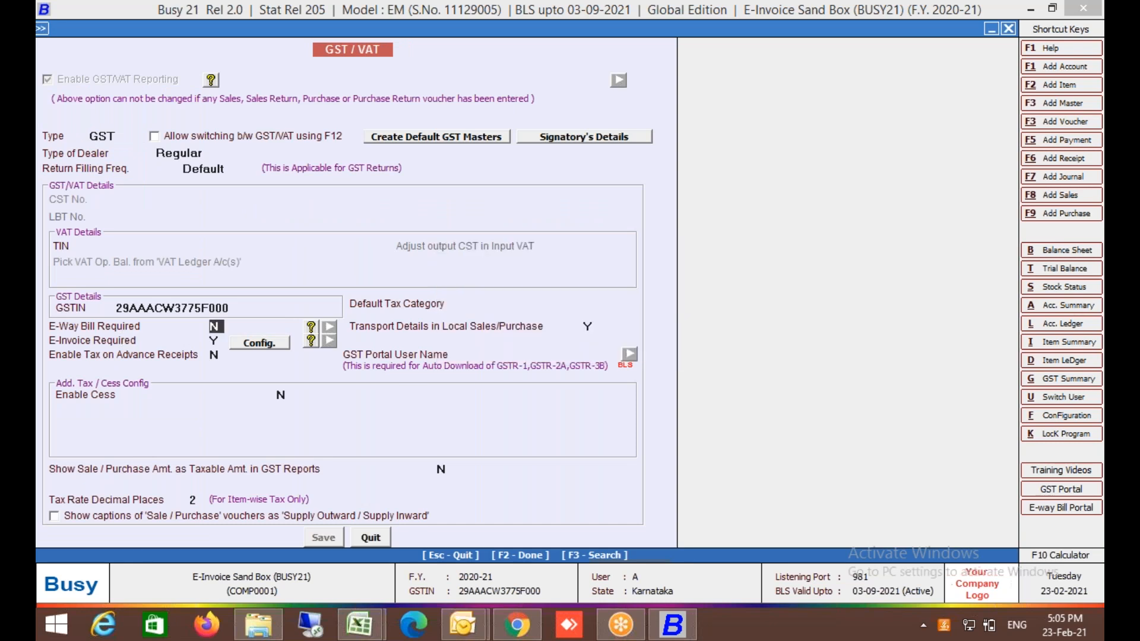
Reopen sales voucher EINV001 through Transactions > Sales > Modify.
{"action": "key", "text": "Escape"}
{"action": "key", "text": "Right"}
{"action": "key", "text": "Down"}
{"action": "key", "text": "Down"}
{"action": "key", "text": "Return"}
{"action": "key", "text": "Down"}
{"action": "key", "text": "Return"}
{"action": "key", "text": "Return"}
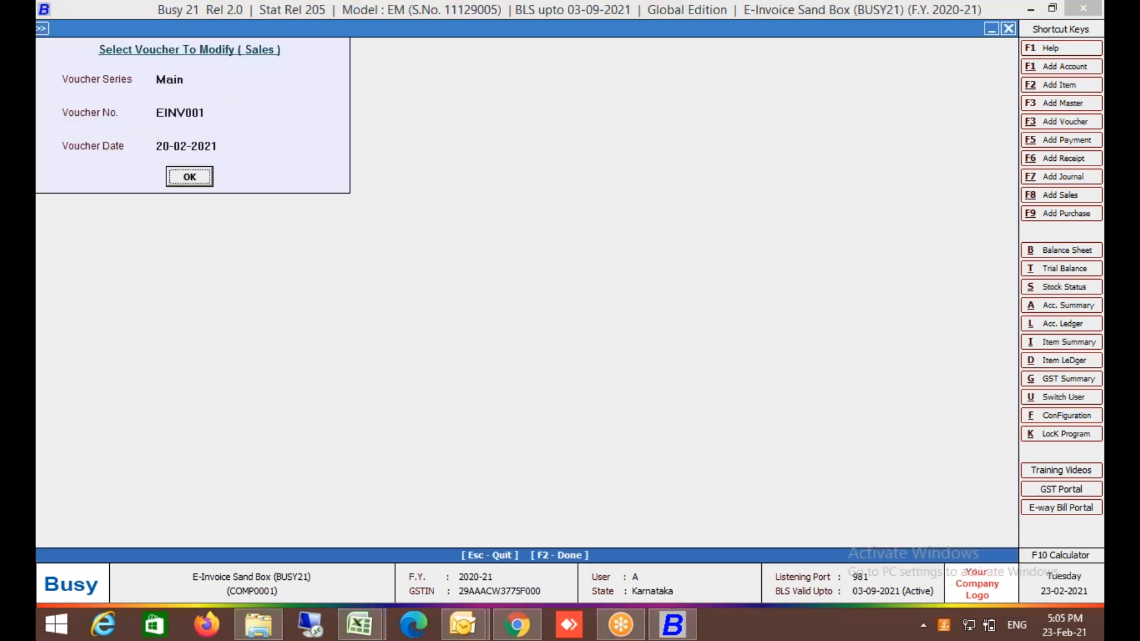
{"action": "key", "text": "Return"}
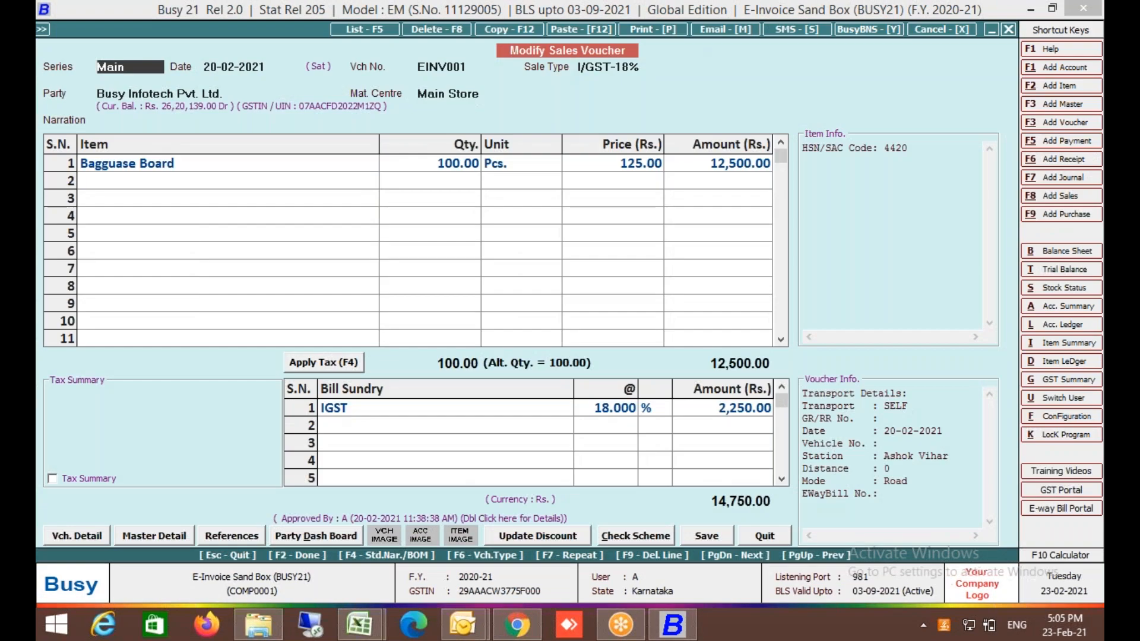
Copy EINV001's data into a new sales voucher numbered 9999.
{"action": "key", "text": "F12"}
{"action": "key", "text": "Escape"}
{"action": "key", "text": "Return"}
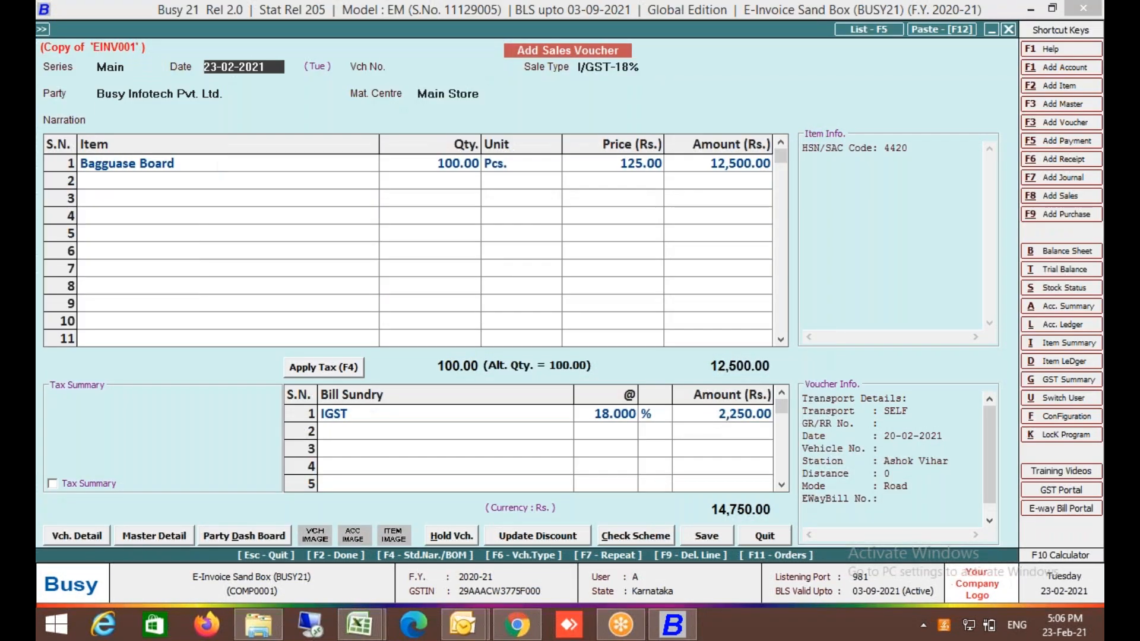
{"action": "key", "text": "Return"}
{"action": "type", "text": "9999"}
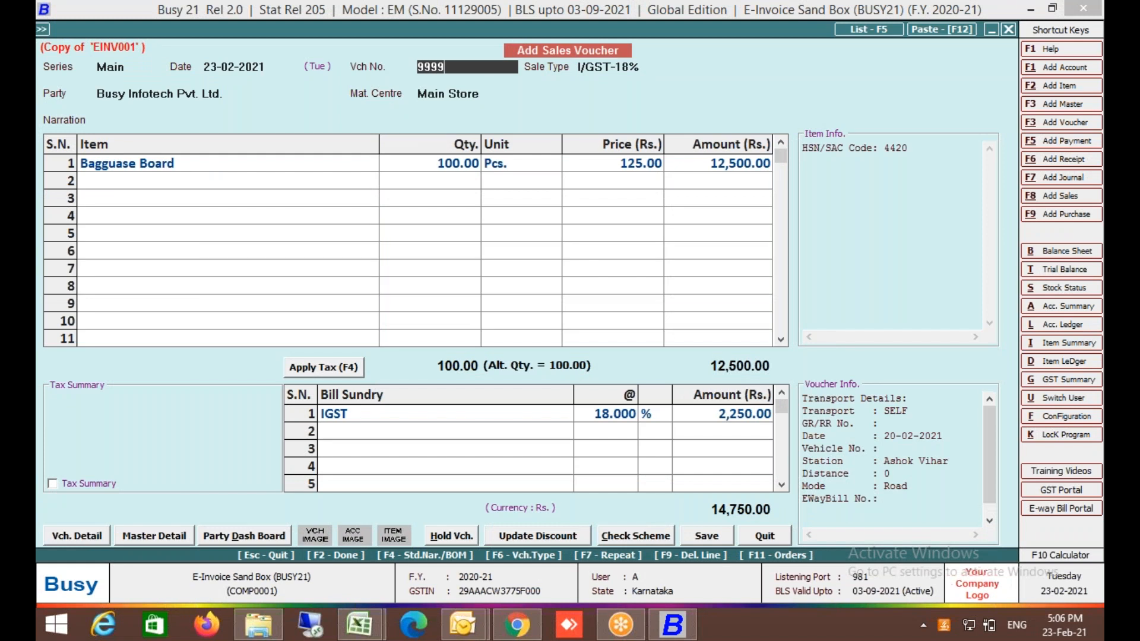
{"action": "key", "text": "Return"}
Step through party, items, tax and transport details, setting E-Way Bill Reqd to N.
{"action": "key", "text": "Return"}
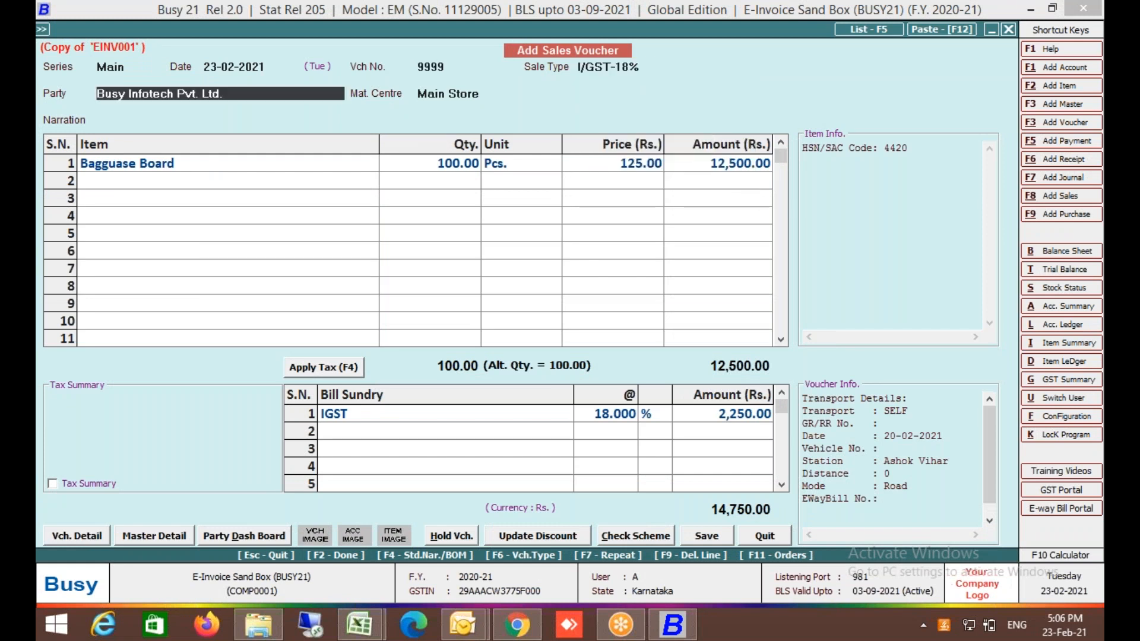
{"action": "key", "text": "Return"}
{"action": "key", "text": "Return"}
{"action": "key", "text": "Return"}
{"action": "key", "text": "Return"}
{"action": "key", "text": "Return"}
{"action": "key", "text": "Return"}
{"action": "key", "text": "Return"}
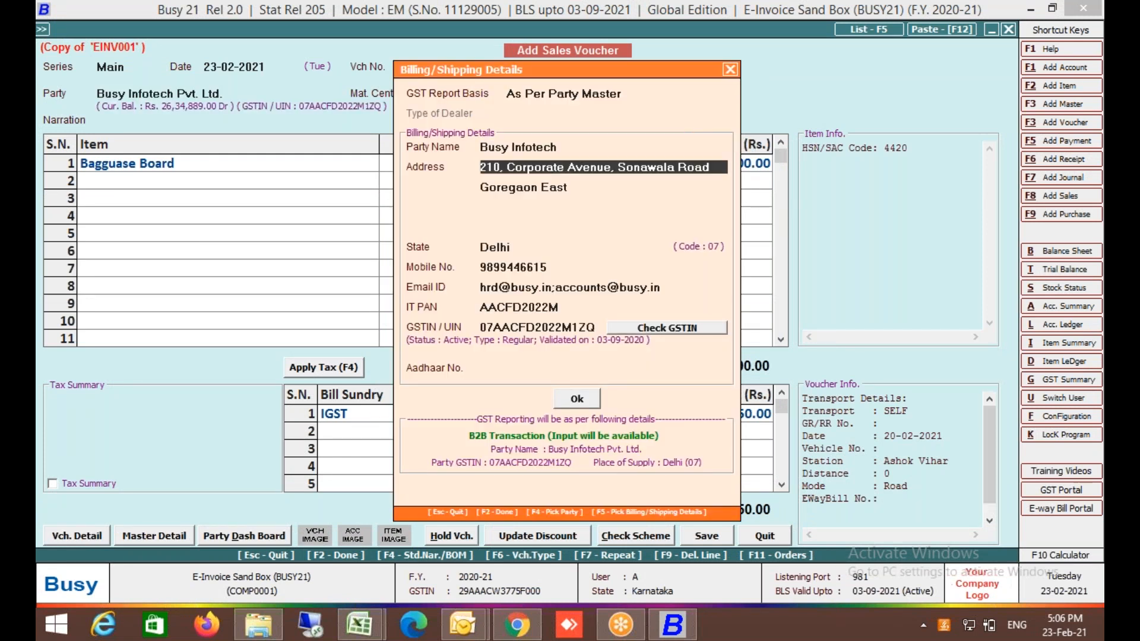
{"action": "key", "text": "Return"}
{"action": "key", "text": "Return"}
{"action": "key", "text": "Return"}
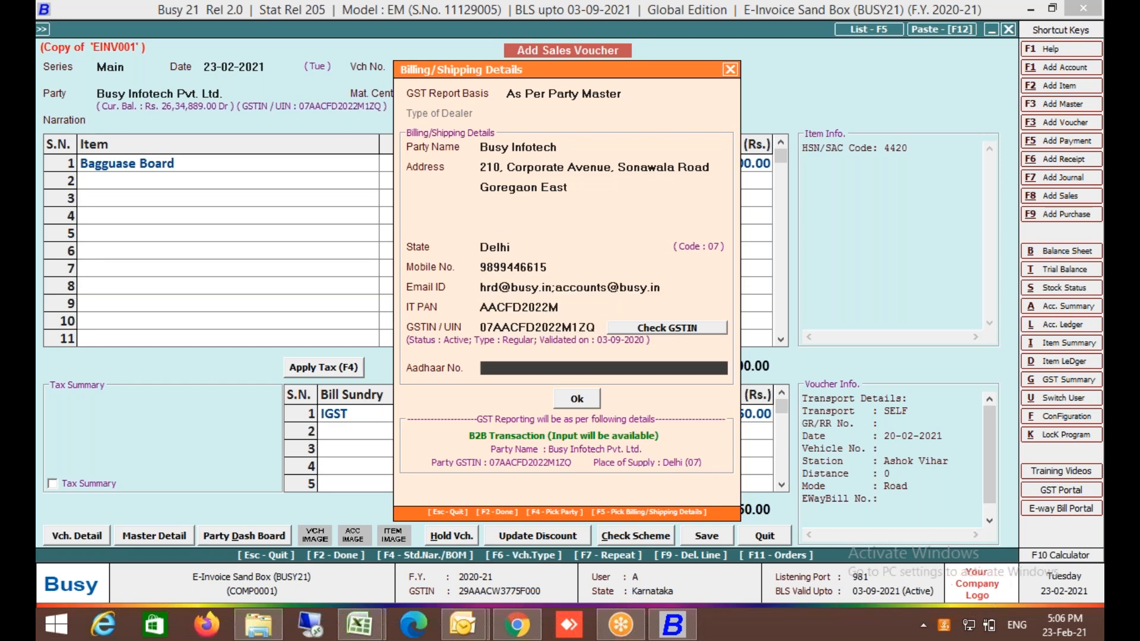
{"action": "key", "text": "Return"}
{"action": "key", "text": "Return"}
{"action": "key", "text": "Return"}
{"action": "key", "text": "Return"}
{"action": "key", "text": "Return"}
{"action": "key", "text": "Return"}
{"action": "key", "text": "Return"}
{"action": "key", "text": "Return"}
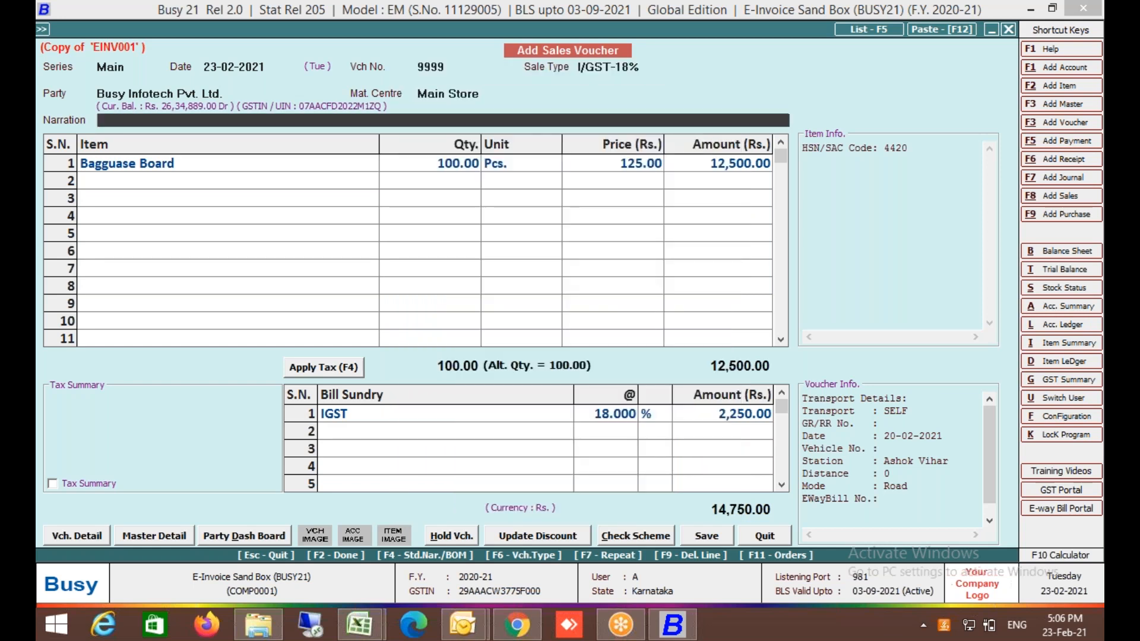
{"action": "key", "text": "Return"}
{"action": "key", "text": "Return"}
{"action": "key", "text": "Return"}
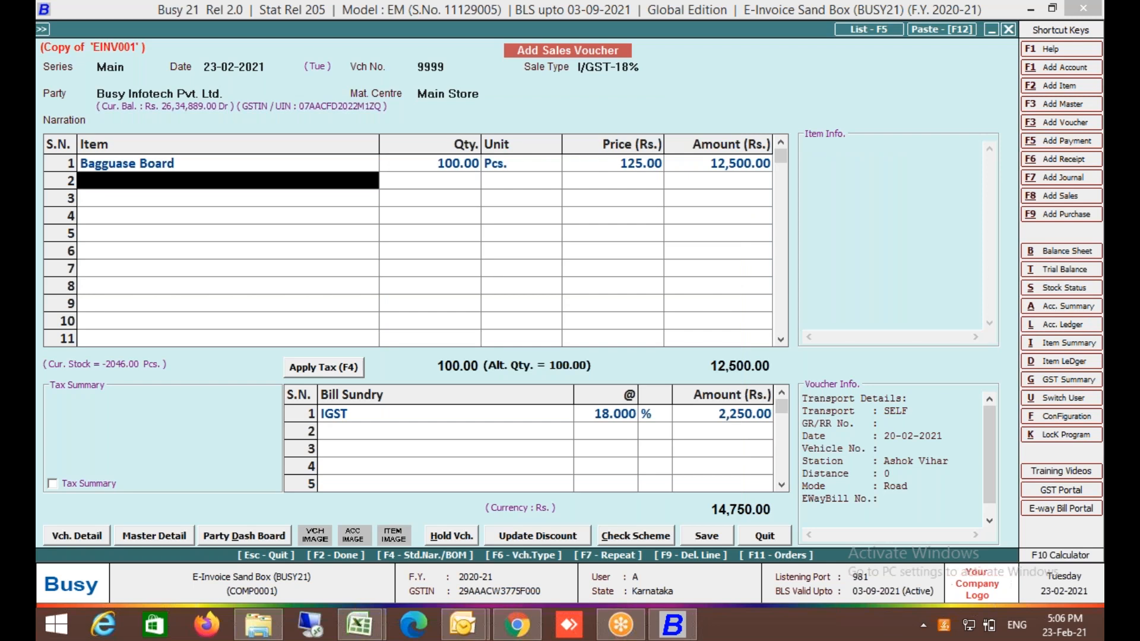
{"action": "key", "text": "Left"}
{"action": "key", "text": "Return"}
{"action": "key", "text": "Return"}
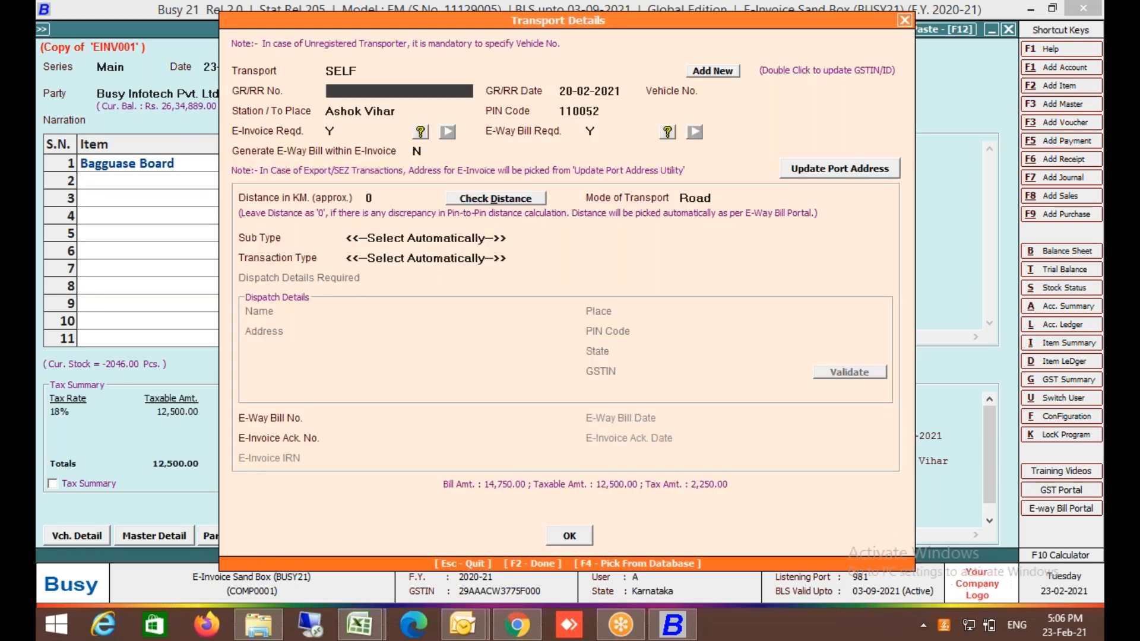
{"action": "key", "text": "Return"}
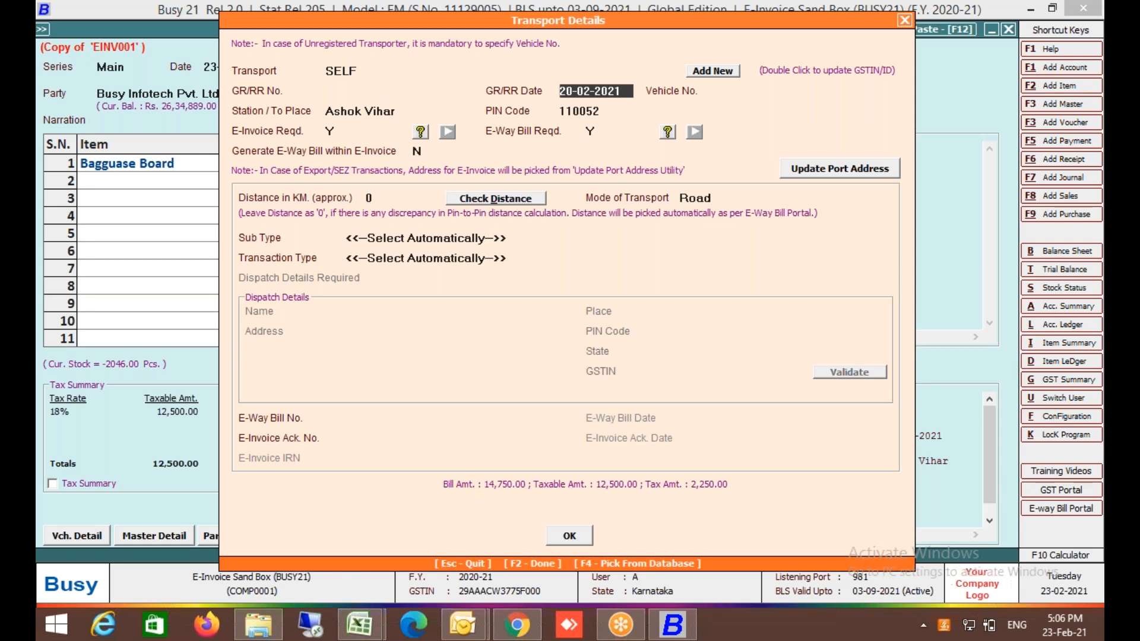
{"action": "key", "text": "Return"}
{"action": "key", "text": "Return"}
{"action": "key", "text": "Return"}
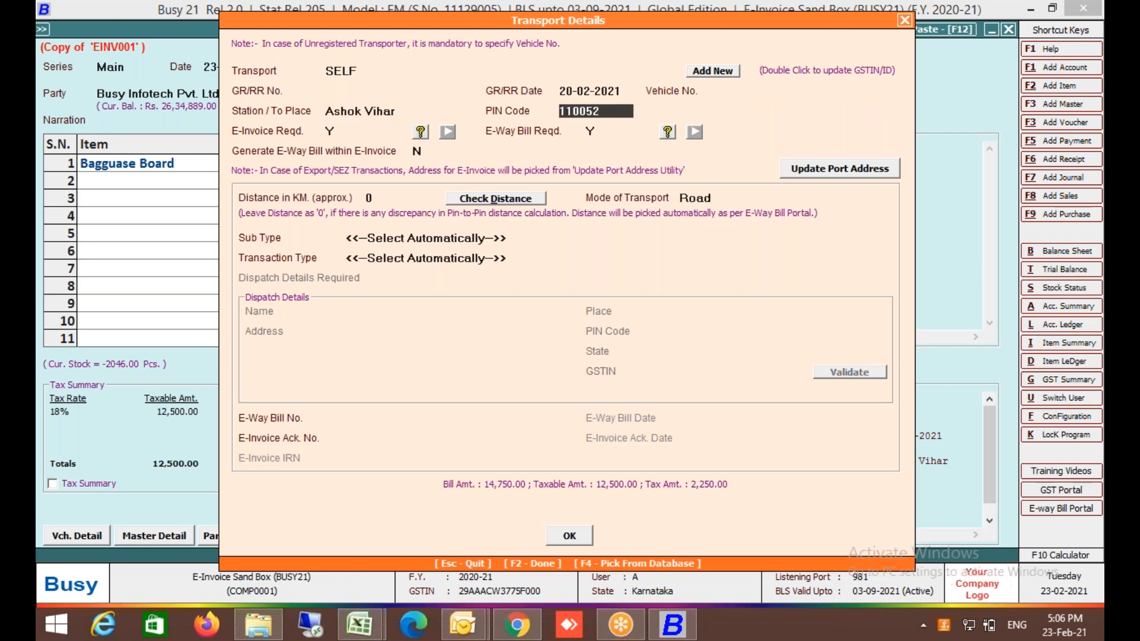
{"action": "key", "text": "Return"}
{"action": "key", "text": "Return"}
{"action": "type", "text": "N"}
{"action": "key", "text": "Return"}
{"action": "key", "text": "Return"}
{"action": "key", "text": "Return"}
{"action": "key", "text": "Return"}
{"action": "key", "text": "Return"}
Save voucher 9999, check it for possible errors, then view and generate its sandbox e-invoice.
{"action": "key", "text": "Return"}
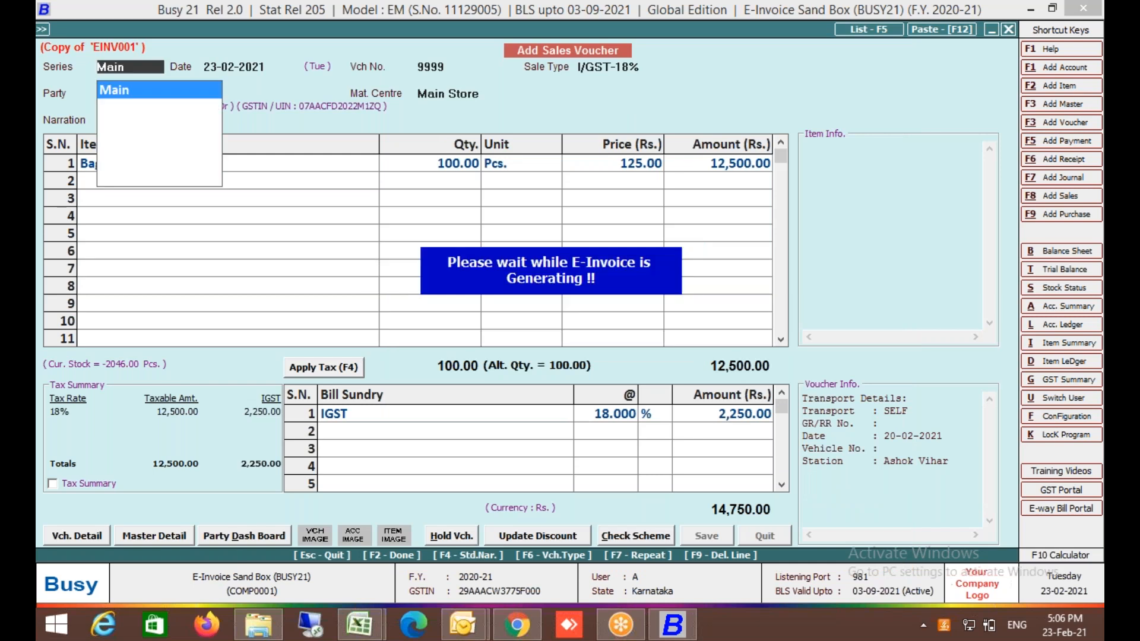
{"action": "key", "text": "Return"}
{"action": "key", "text": "Return"}
{"action": "key", "text": "Return"}
{"action": "key", "text": "Return"}
{"action": "key", "text": "Return"}
{"action": "key", "text": "Return"}
{"action": "key", "text": "Return"}
{"action": "key", "text": "Return"}
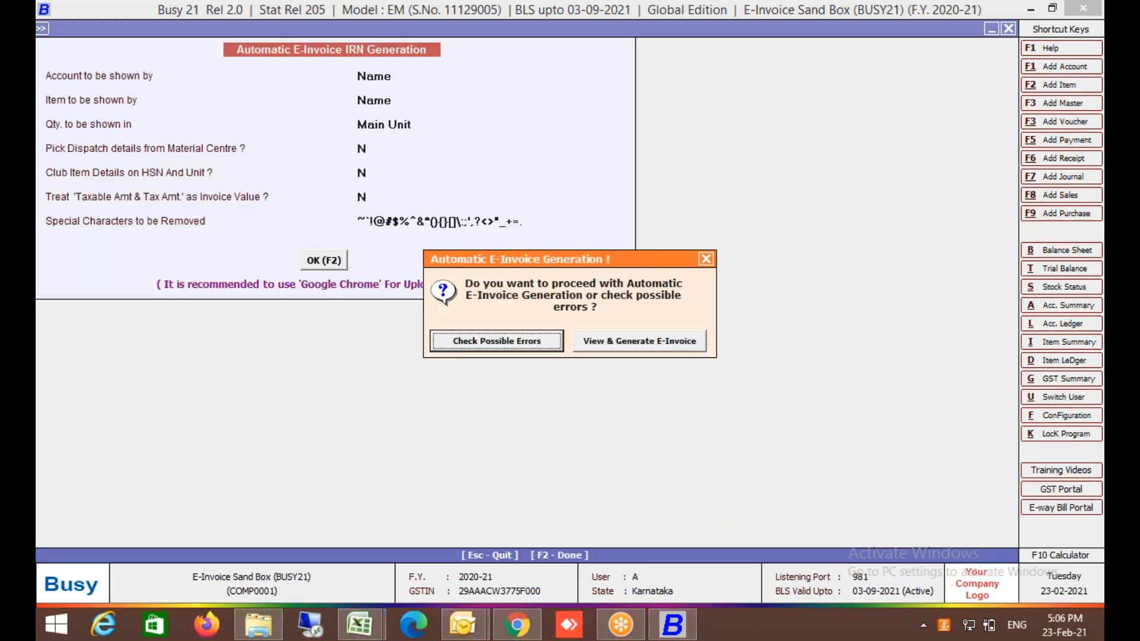
{"action": "key", "text": "Escape"}
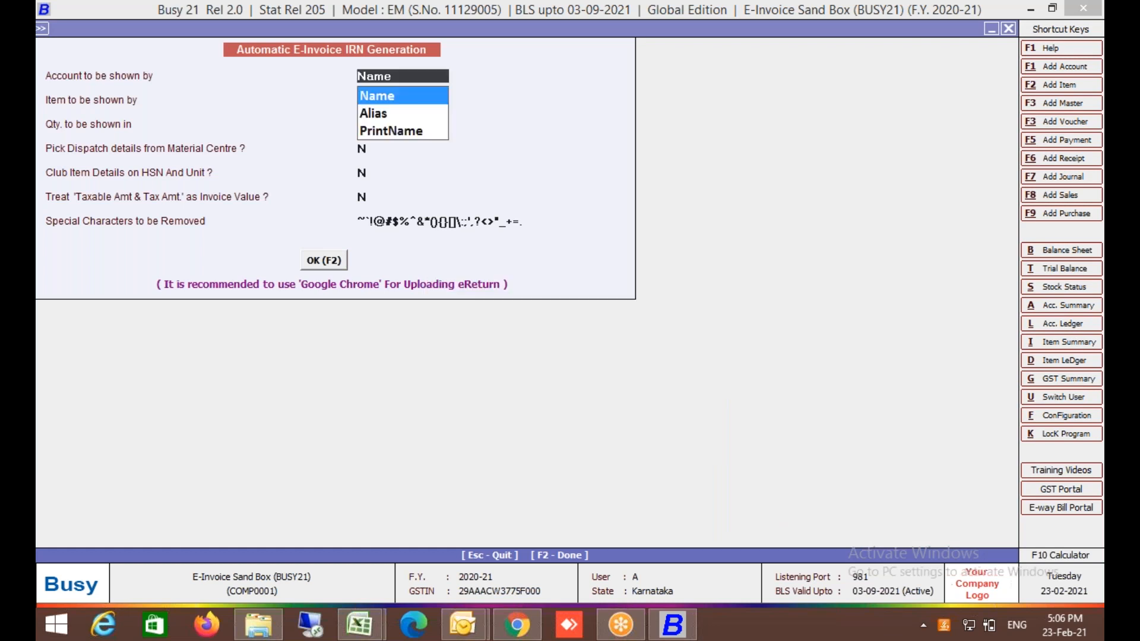
{"action": "key", "text": "F2"}
{"action": "key", "text": "Escape"}
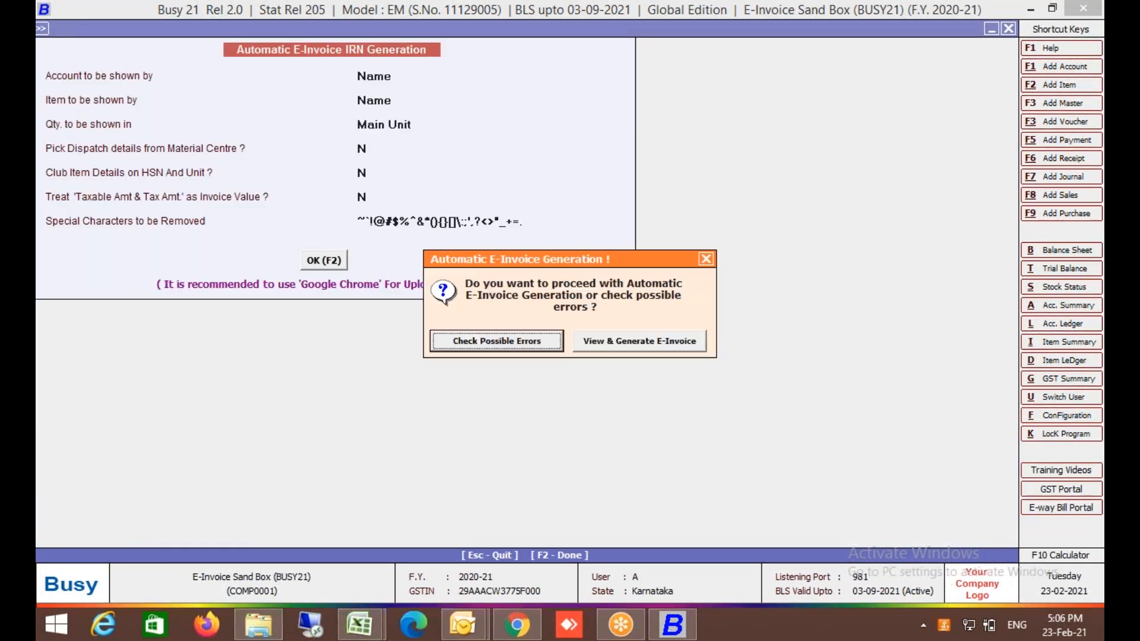
{"action": "key", "text": "Right"}
{"action": "key", "text": "Return"}
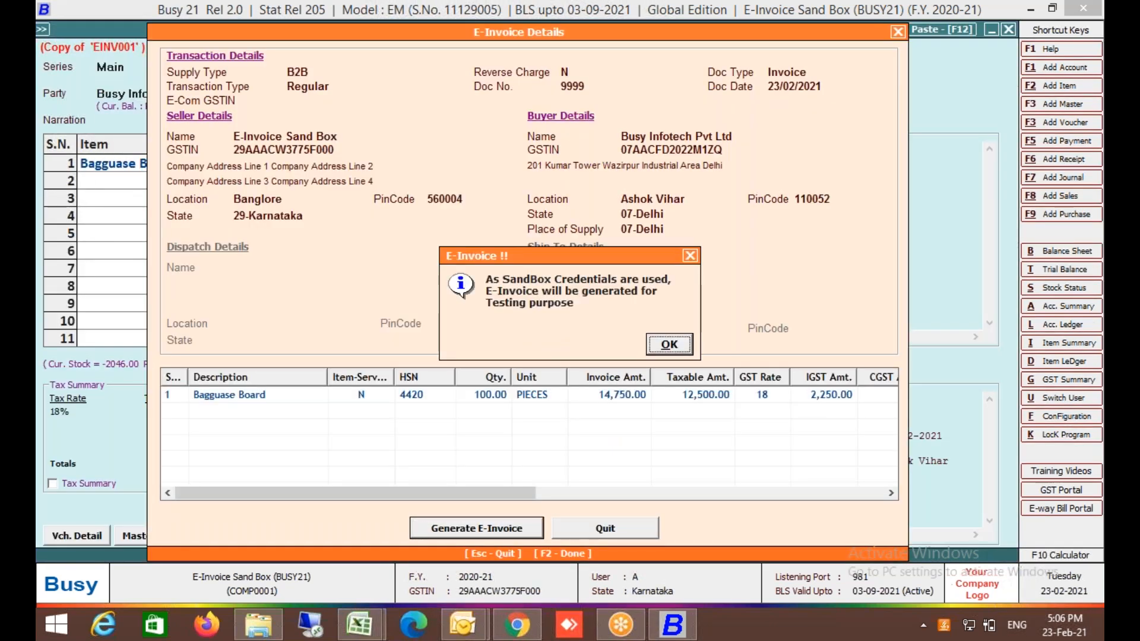
{"action": "key", "text": "Return"}
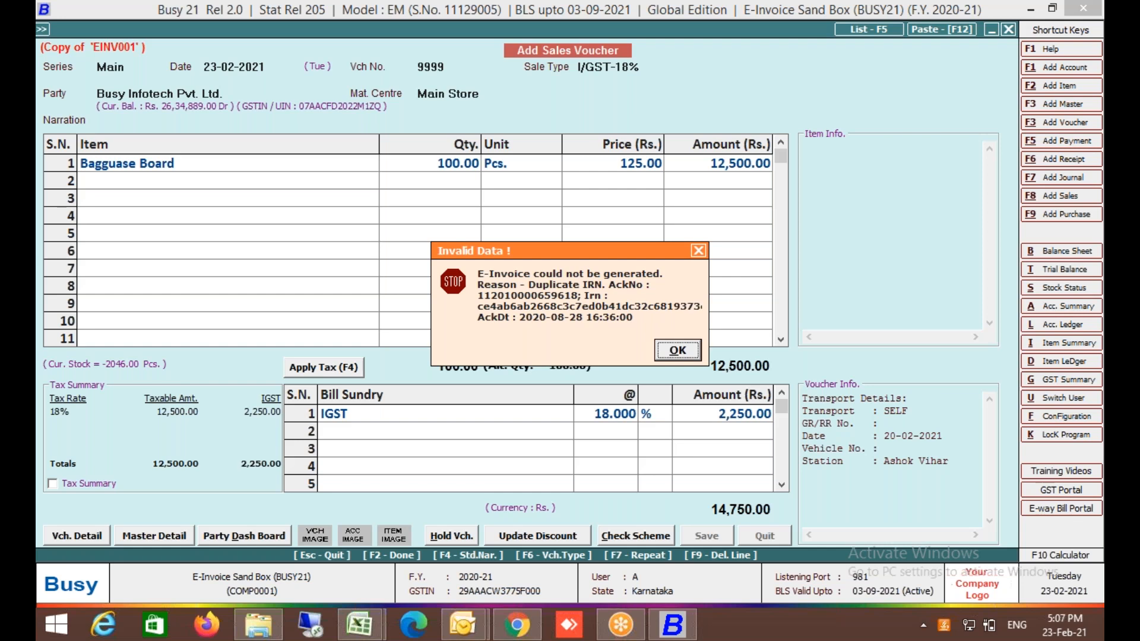
Dismiss the duplicate IRN error, skip printing, and close out of voucher EINV001.
{"action": "key", "text": "Return"}
{"action": "key", "text": "Right"}
{"action": "key", "text": "Return"}
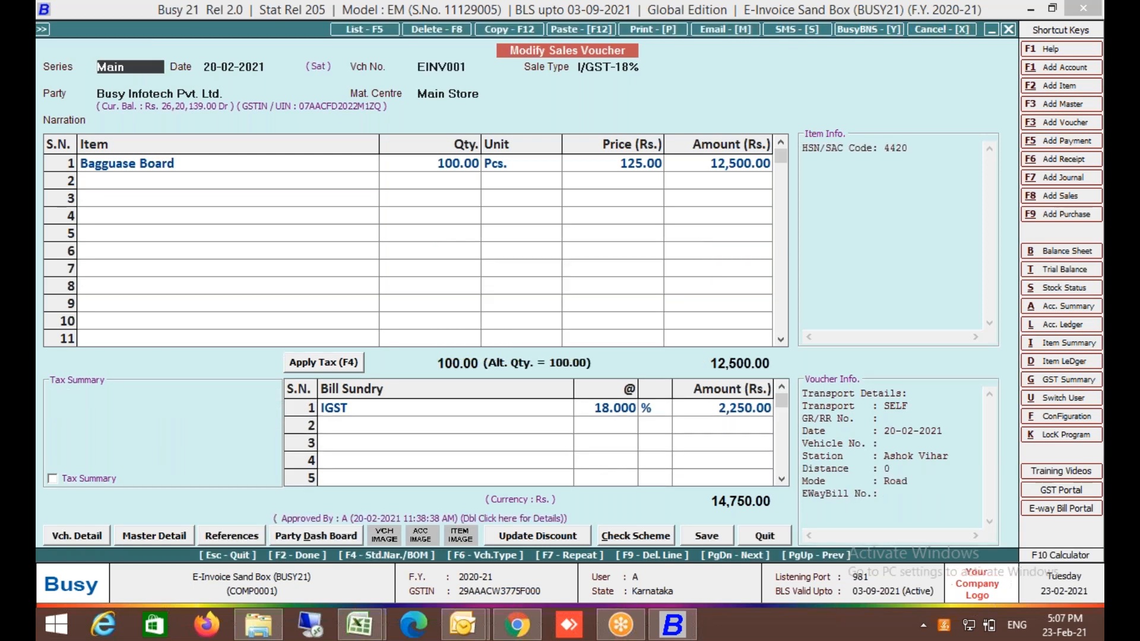
{"action": "key", "text": "Return"}
{"action": "key", "text": "Return"}
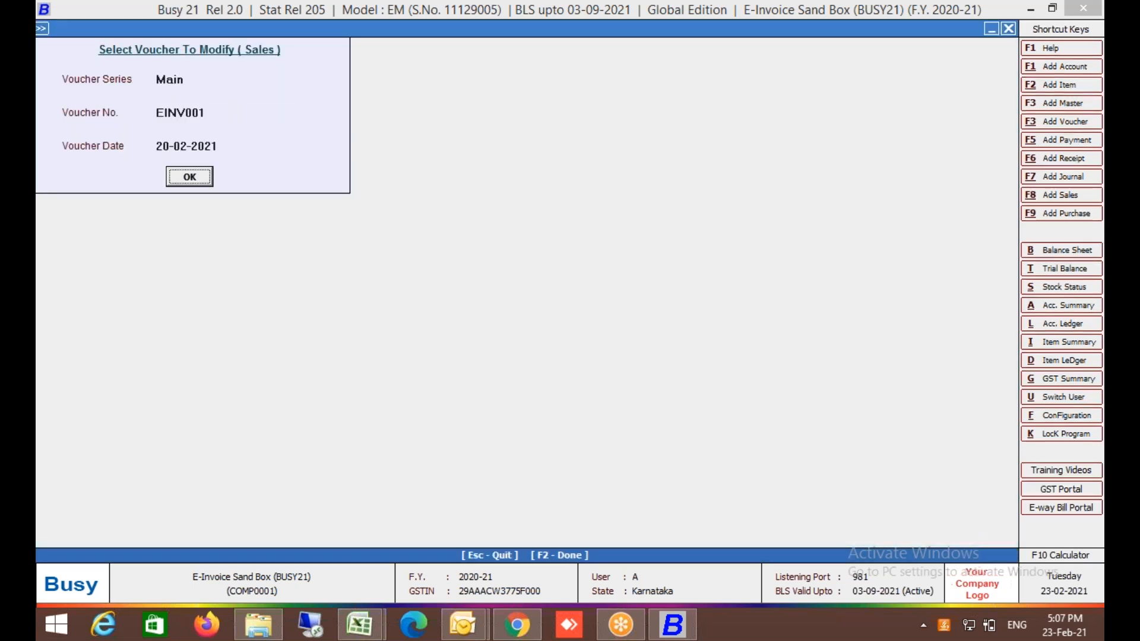
{"action": "key", "text": "Return"}
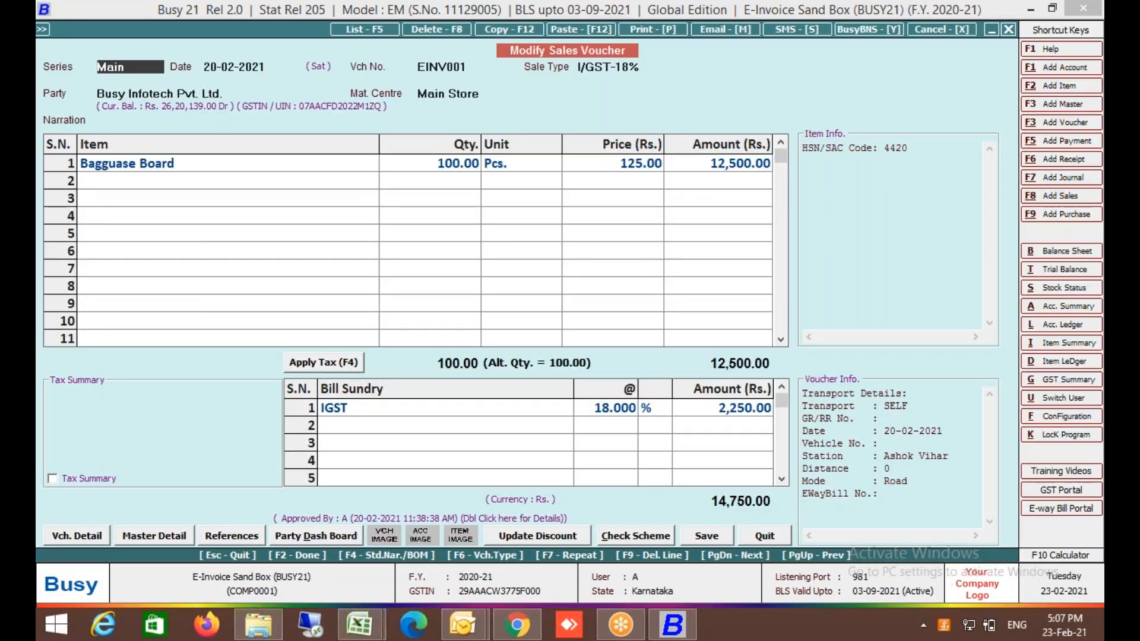
{"action": "key", "text": "Escape"}
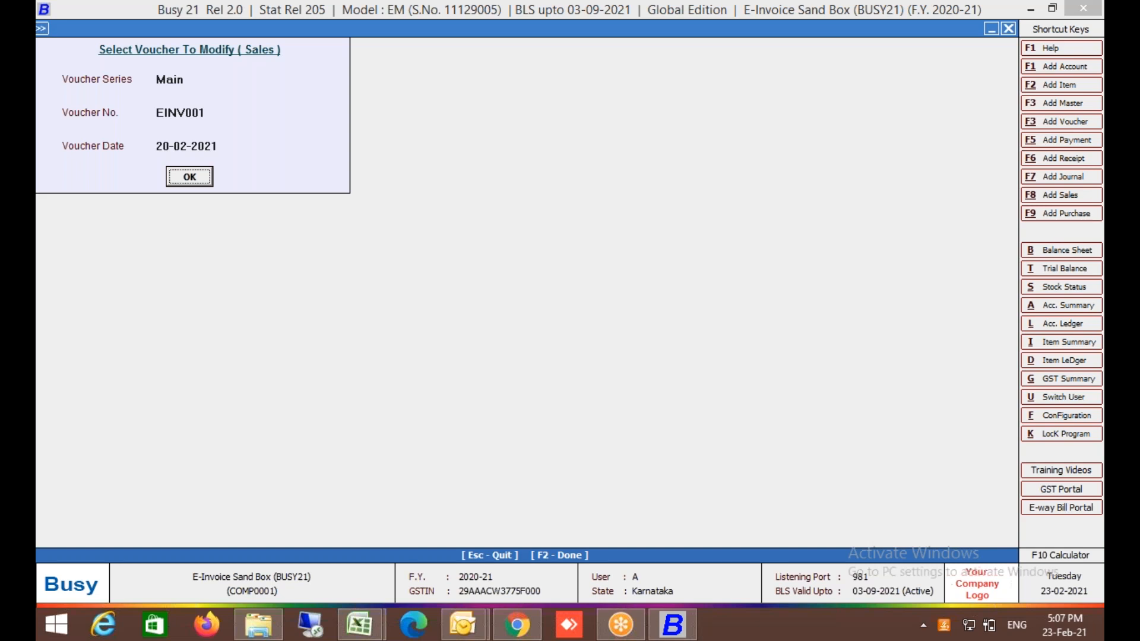
{"action": "key", "text": "Return"}
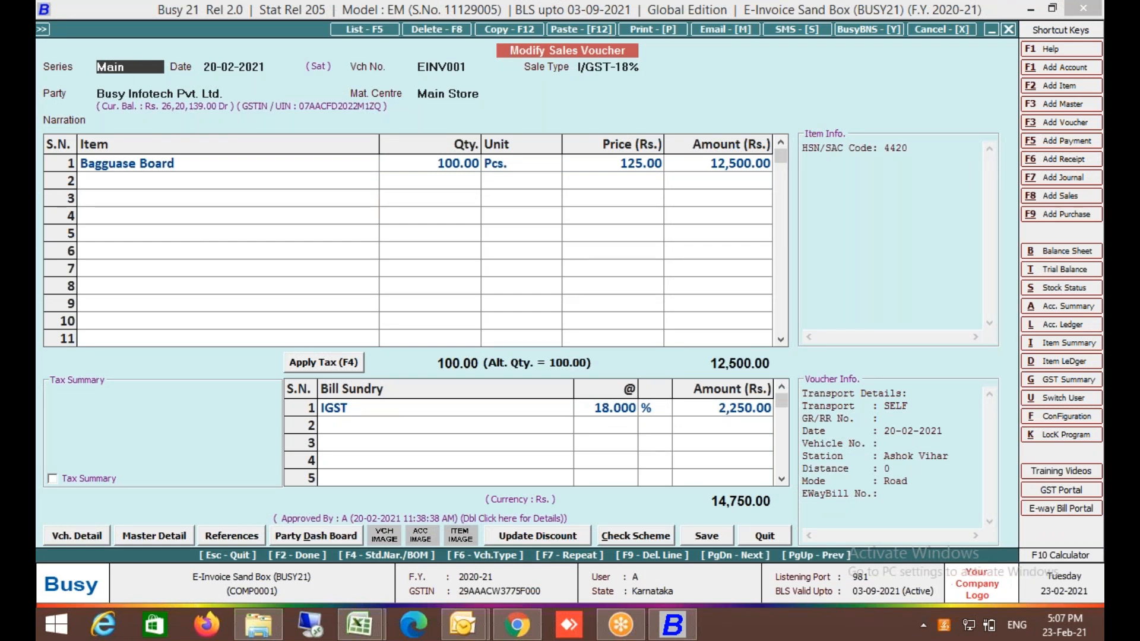
{"action": "key", "text": "Escape"}
Confirm voucher 9999 dated 23-02-2021 already exists, then select it for modification.
{"action": "key", "text": "Return"}
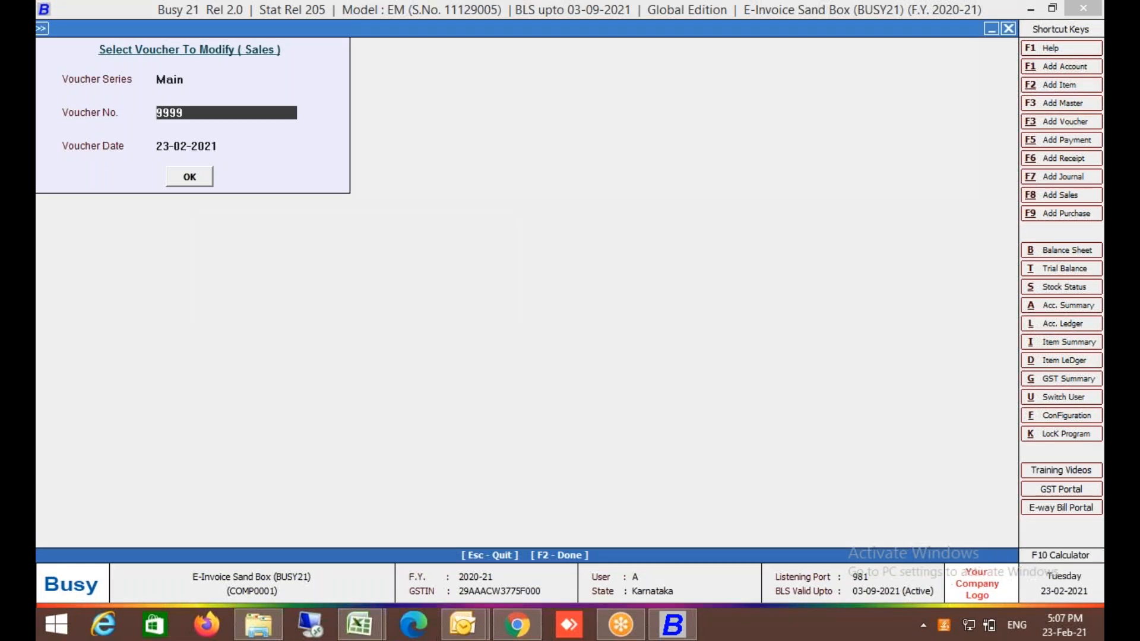
{"action": "key", "text": "Escape"}
{"action": "key", "text": "Up"}
{"action": "key", "text": "Return"}
{"action": "key", "text": "Return"}
{"action": "type", "text": "2"}
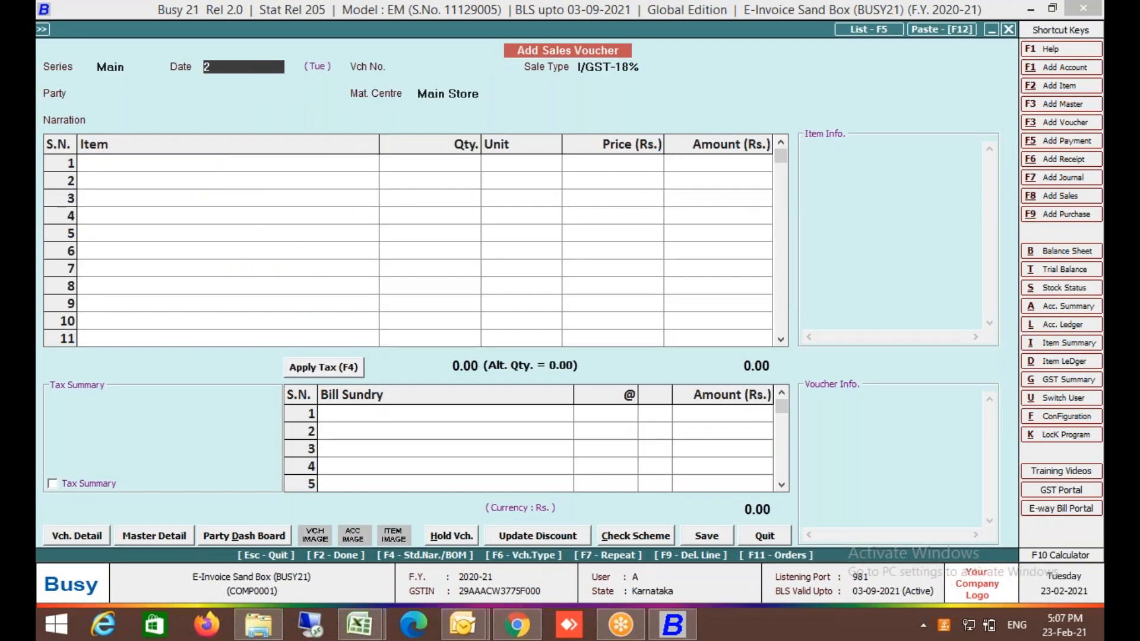
{"action": "type", "text": "3-02-2021"}
{"action": "key", "text": "Return"}
{"action": "type", "text": "9999"}
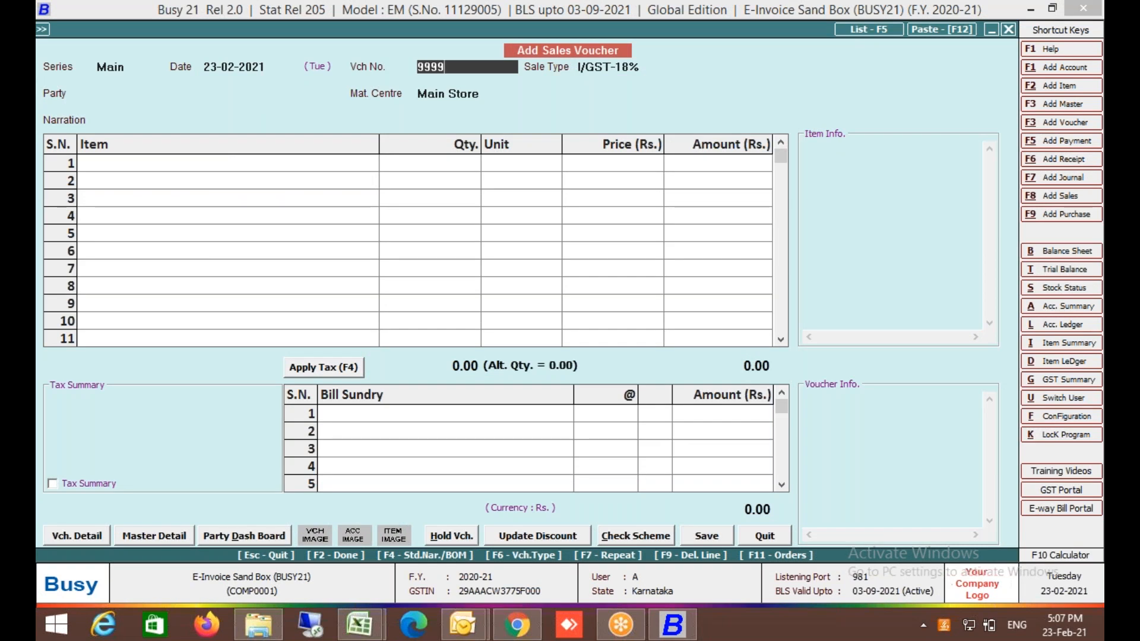
{"action": "key", "text": "Return"}
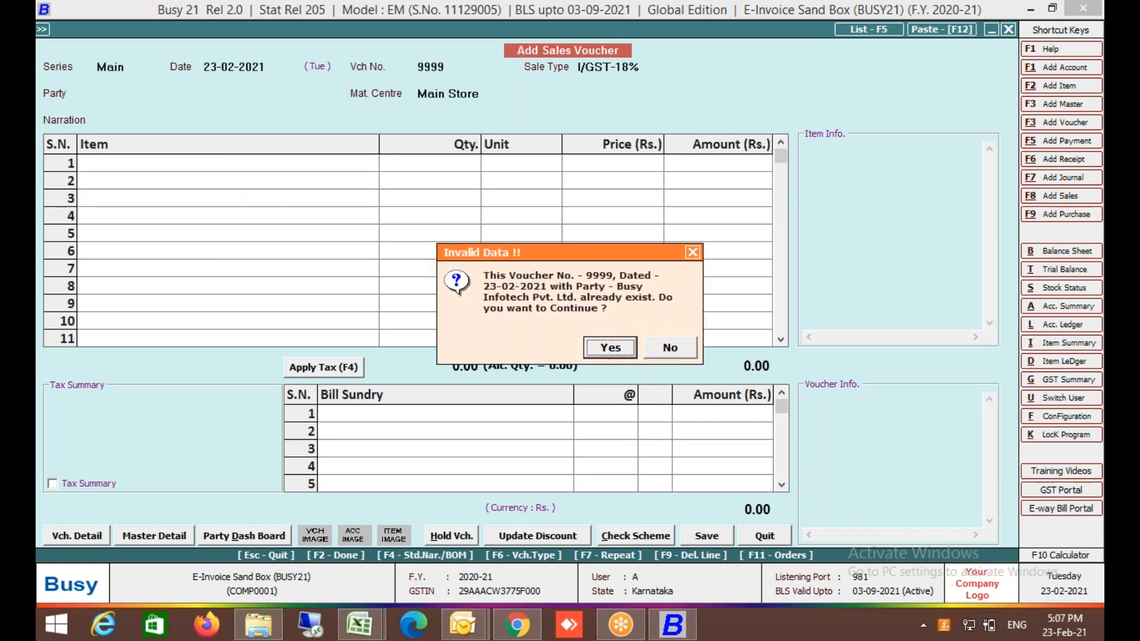
{"action": "key", "text": "Escape"}
{"action": "key", "text": "Escape"}
{"action": "key", "text": "Down"}
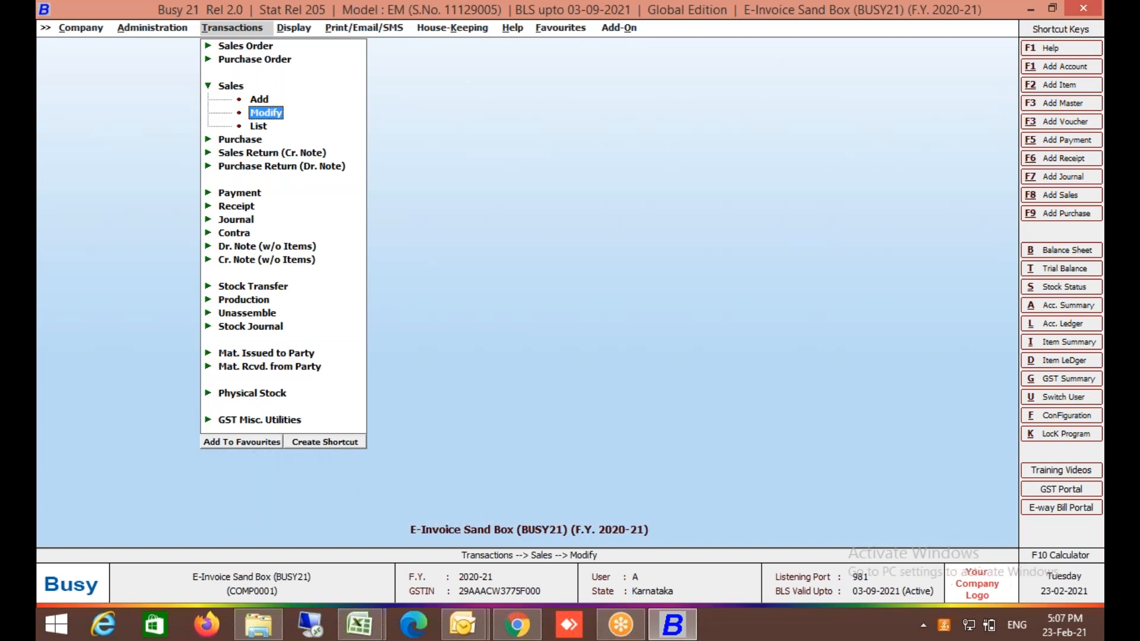
{"action": "key", "text": "Return"}
{"action": "key", "text": "Return"}
{"action": "key", "text": "Return"}
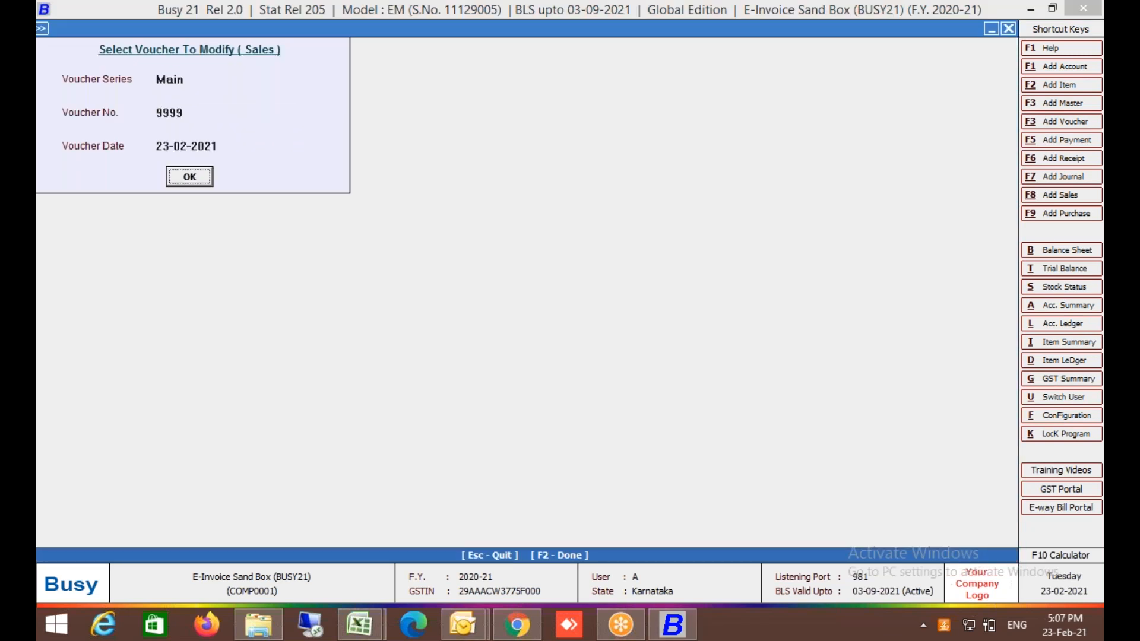
{"action": "key", "text": "Return"}
Delete the existing sales voucher 9999.
{"action": "key", "text": "F8"}
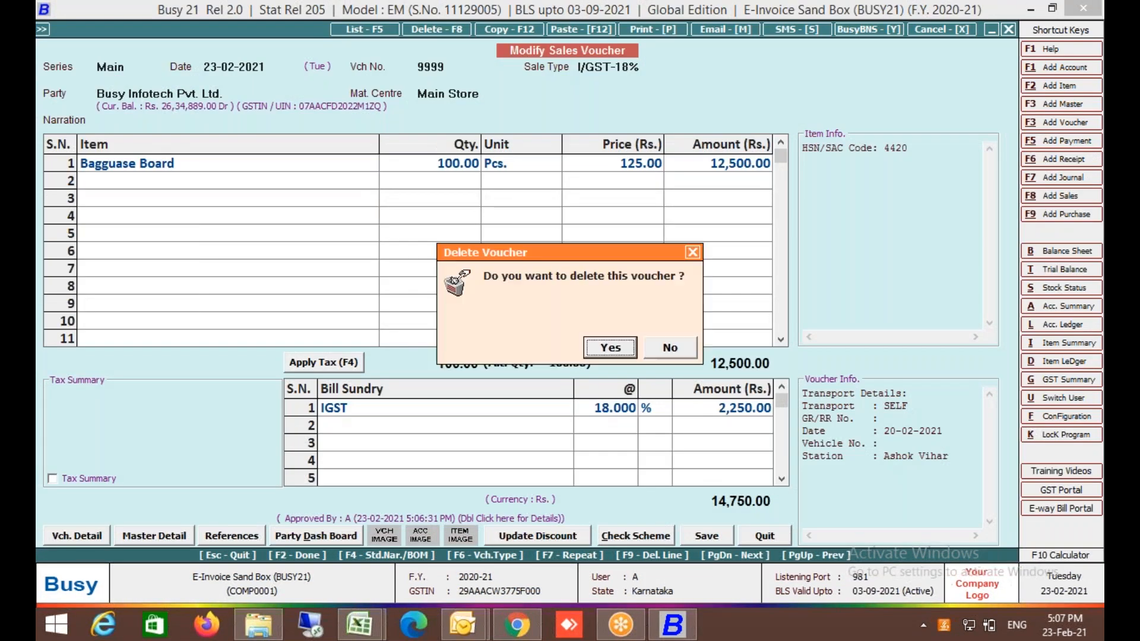
{"action": "key", "text": "y"}
{"action": "key", "text": "Up"}
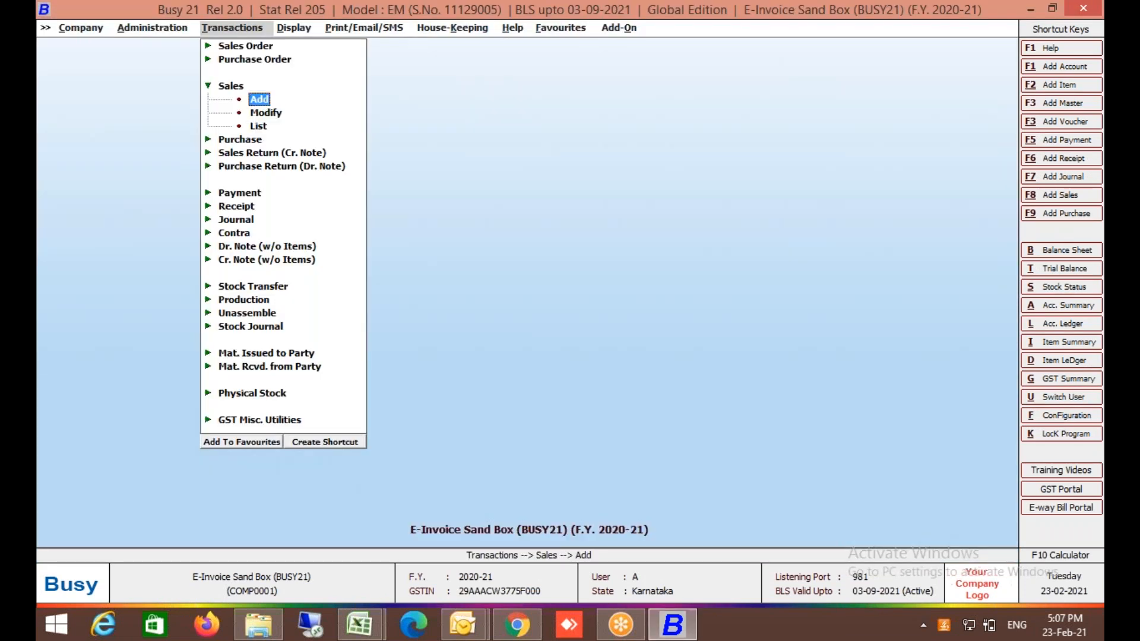
Start a new Main-series sales voucher numbered 9999 for party Busy Infotech.
{"action": "key", "text": "Return"}
{"action": "key", "text": "Return"}
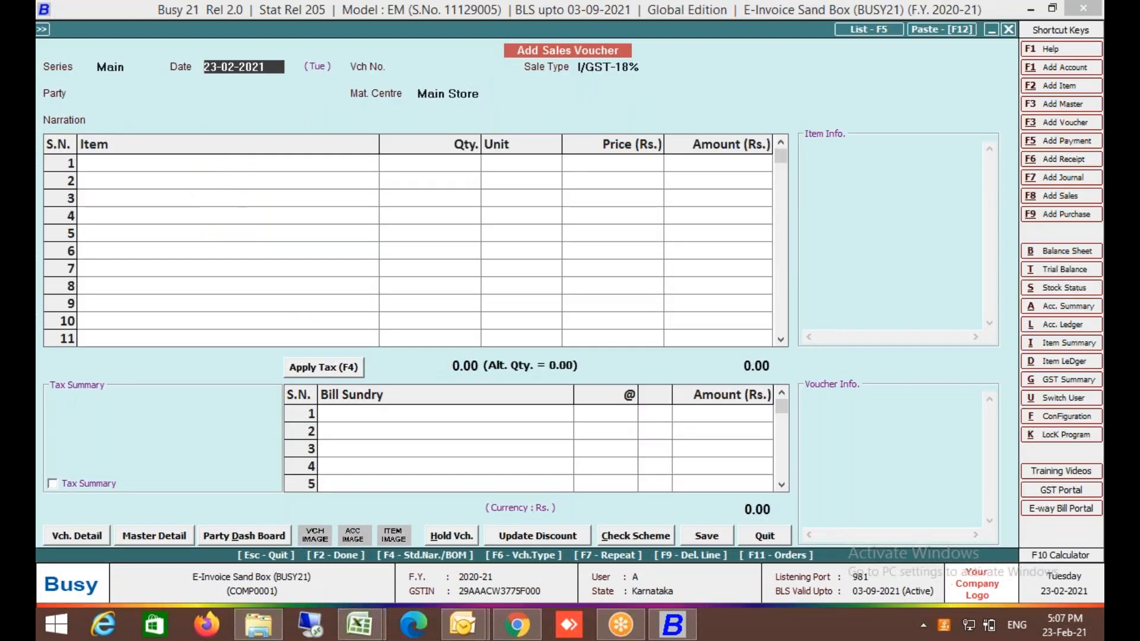
{"action": "key", "text": "Return"}
{"action": "type", "text": "9999"}
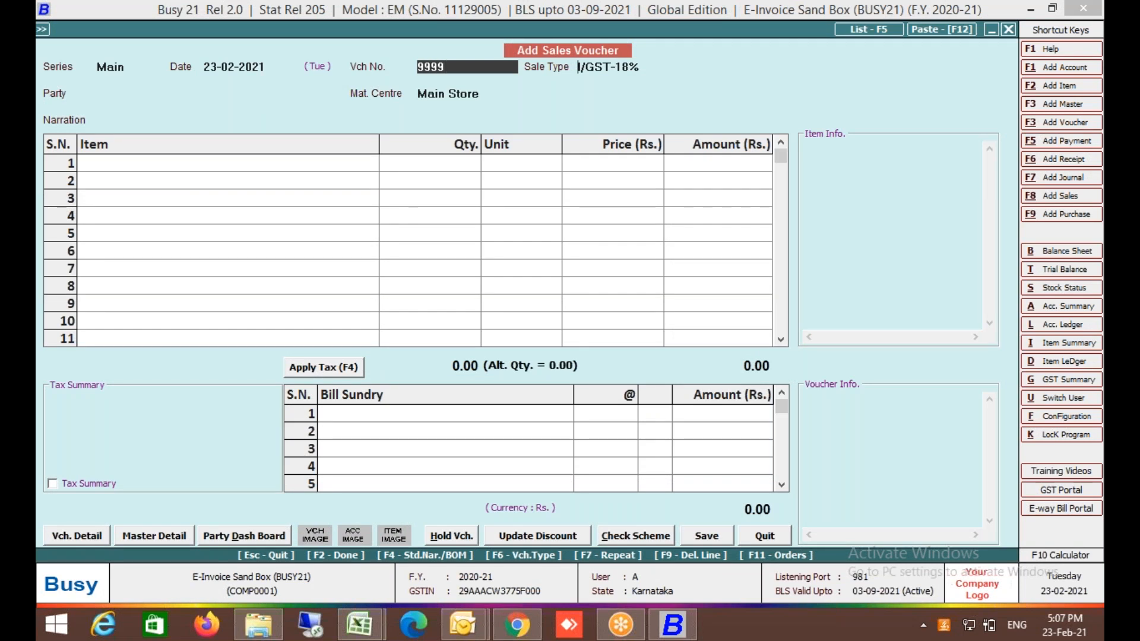
{"action": "key", "text": "Return"}
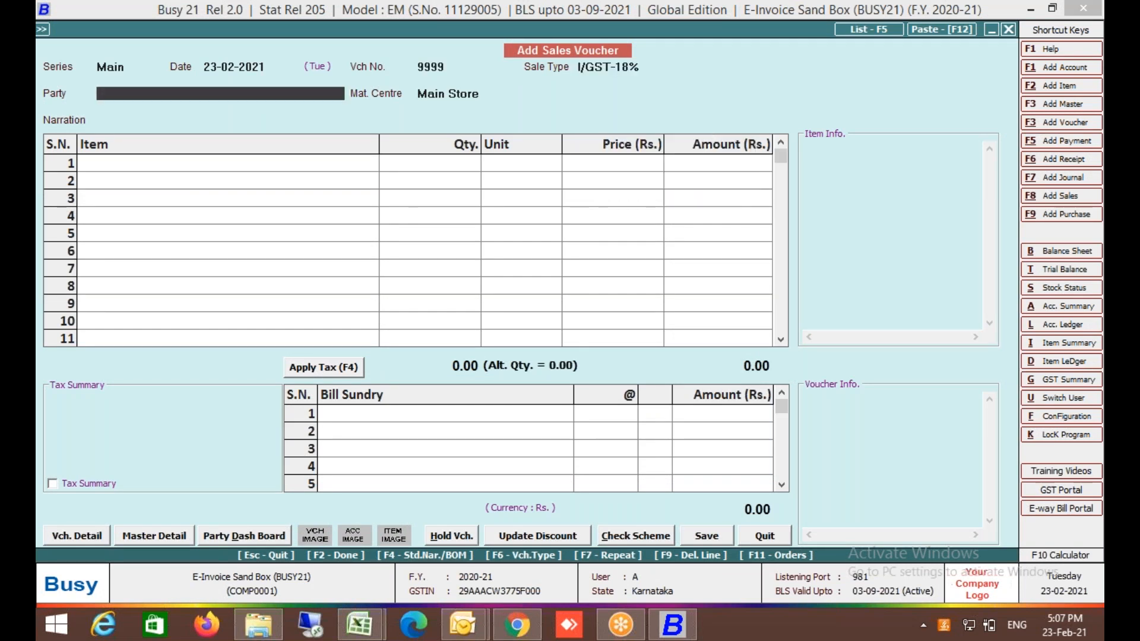
{"action": "type", "text": "bu"}
{"action": "key", "text": "Return"}
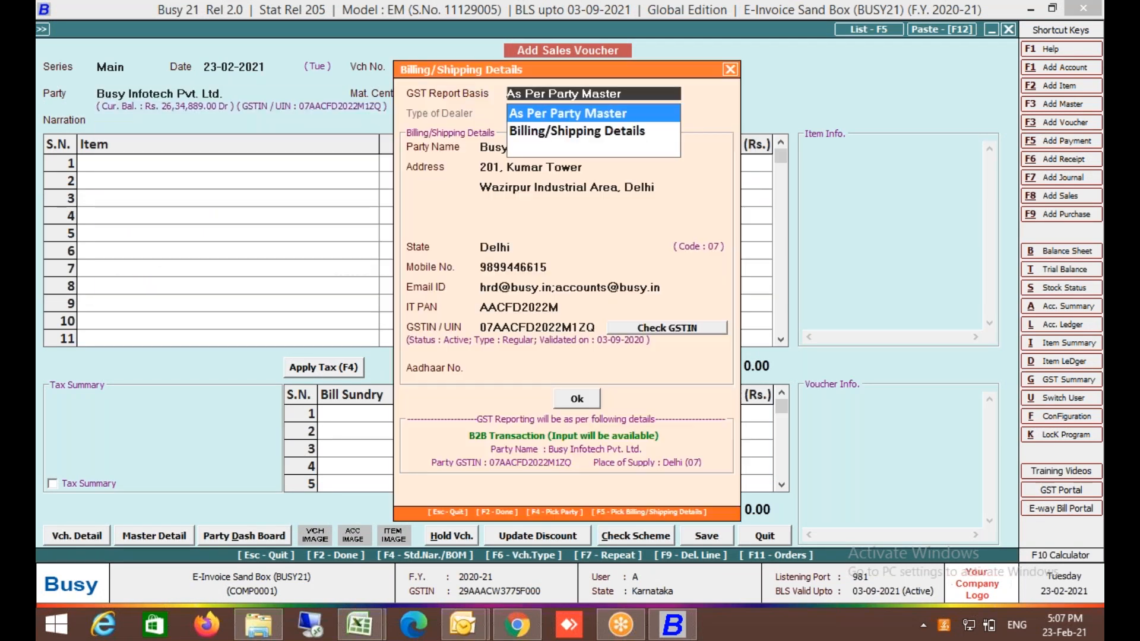
Add 100 Bagguase Board at a price of 350.
{"action": "key", "text": "Return"}
{"action": "key", "text": "Return"}
{"action": "key", "text": "Return"}
{"action": "key", "text": "Return"}
{"action": "key", "text": "Return"}
{"action": "key", "text": "F2"}
{"action": "key", "text": "Return"}
{"action": "key", "text": "Return"}
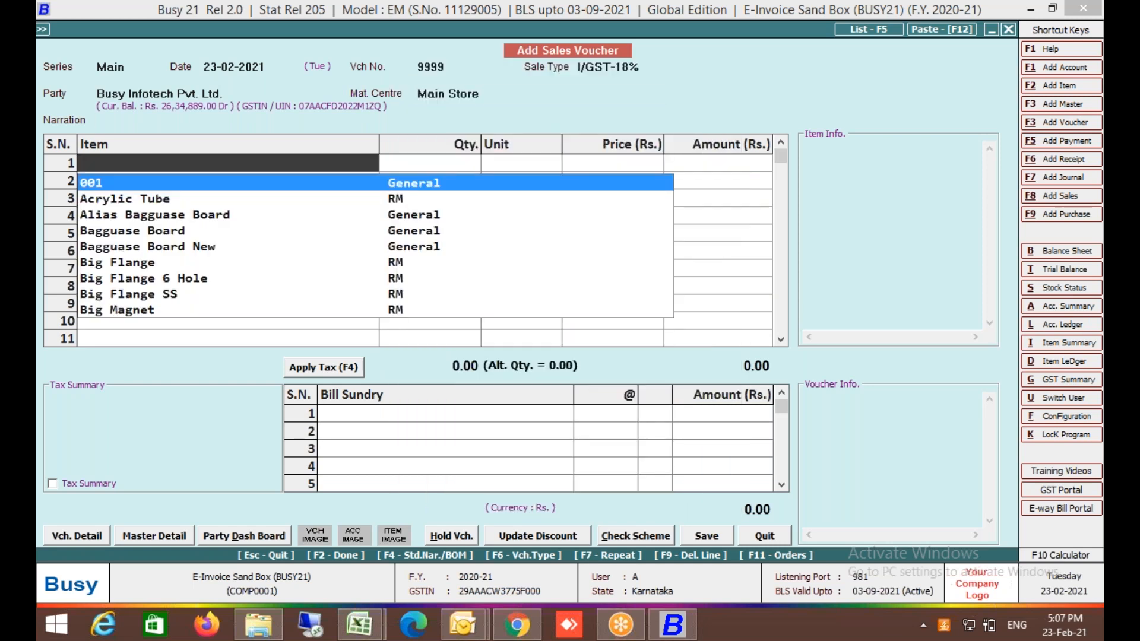
{"action": "key", "text": "Down"}
{"action": "key", "text": "Down"}
{"action": "key", "text": "Down"}
{"action": "key", "text": "Return"}
{"action": "type", "text": "100"}
{"action": "key", "text": "Return"}
{"action": "key", "text": "Return"}
{"action": "type", "text": "350"}
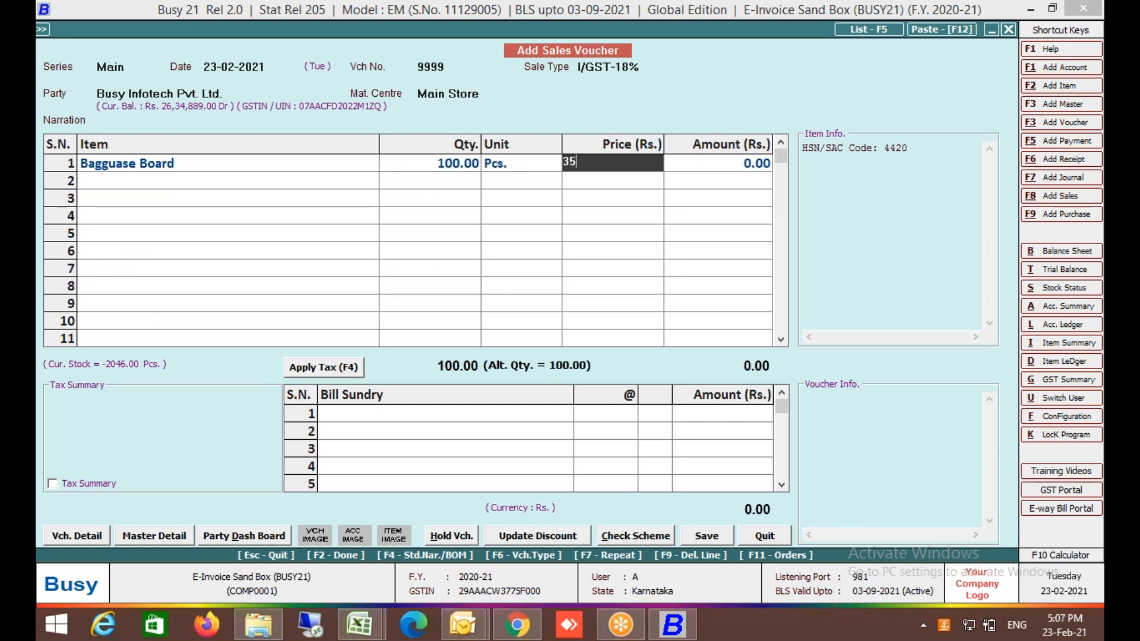
{"action": "key", "text": "Return"}
Apply 18% IGST as a bill sundry, bringing the total to 41,300.
{"action": "key", "text": "Return"}
{"action": "key", "text": "Return"}
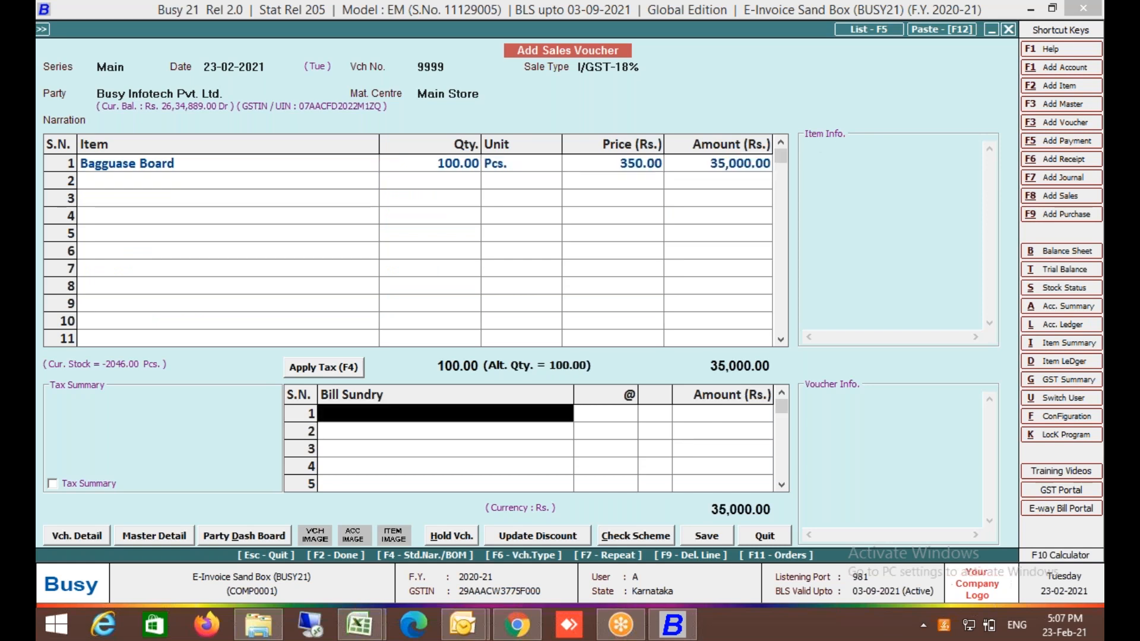
{"action": "key", "text": "F4"}
{"action": "key", "text": "F2"}
{"action": "key", "text": "Left"}
{"action": "key", "text": "Return"}
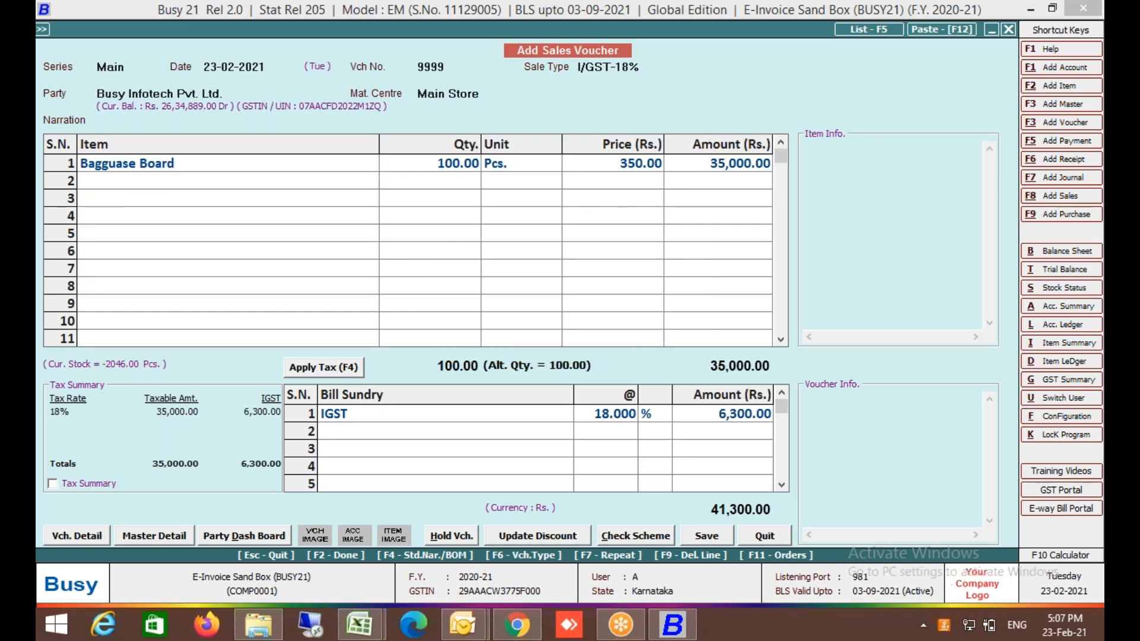
{"action": "key", "text": "Return"}
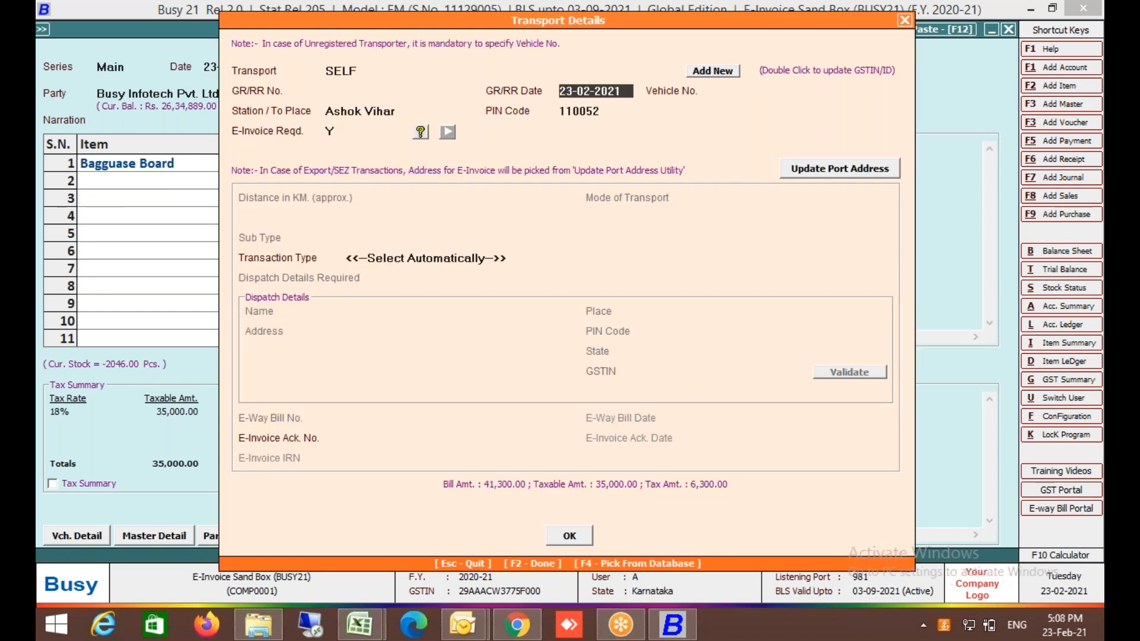
{"action": "key", "text": "Return"}
{"action": "type", "text": "MH48DHASF"}
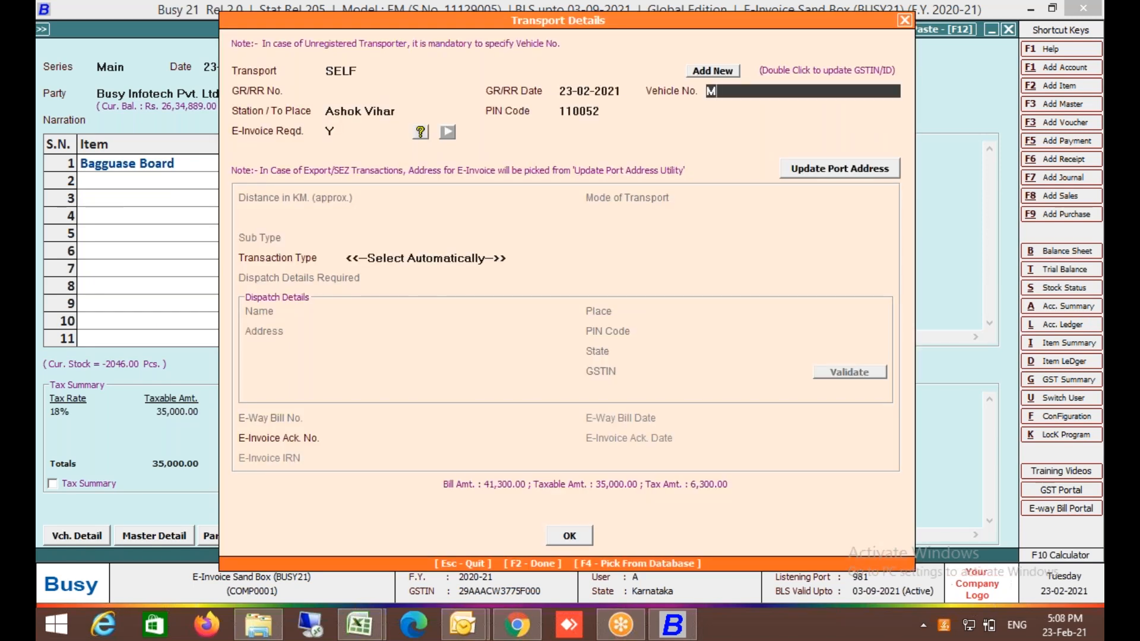
{"action": "key", "text": "BackSpace"}
{"action": "key", "text": "BackSpace"}
{"action": "key", "text": "BackSpace"}
{"action": "key", "text": "BackSpace"}
{"action": "key", "text": "BackSpace"}
{"action": "type", "text": "AG0550"}
{"action": "key", "text": "Return"}
{"action": "key", "text": "Return"}
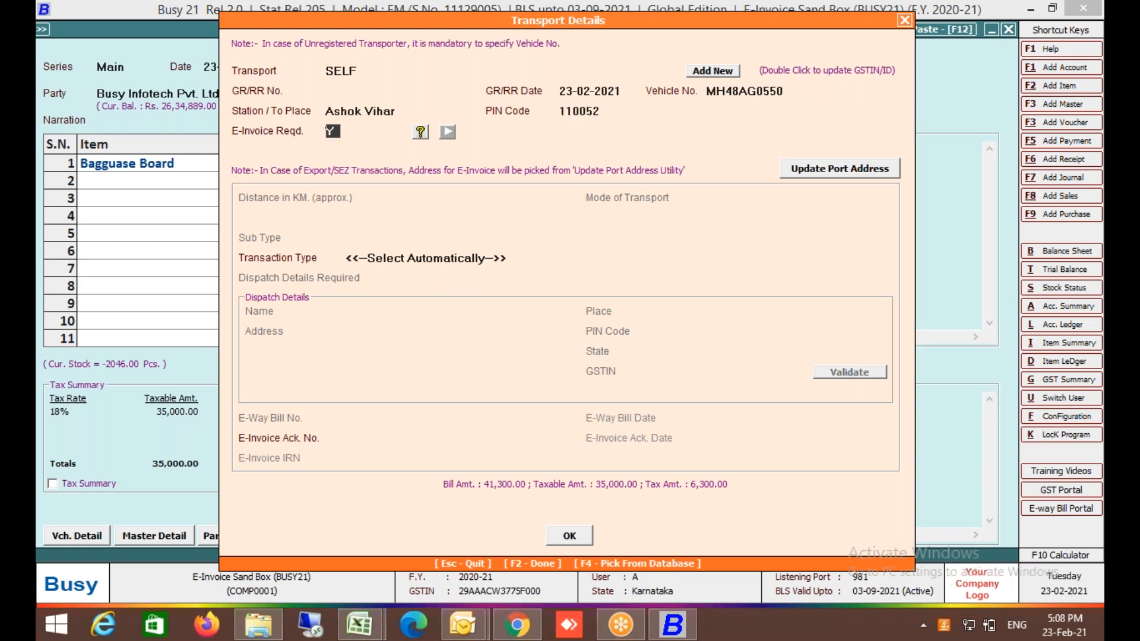
{"action": "key", "text": "Return"}
{"action": "key", "text": "Return"}
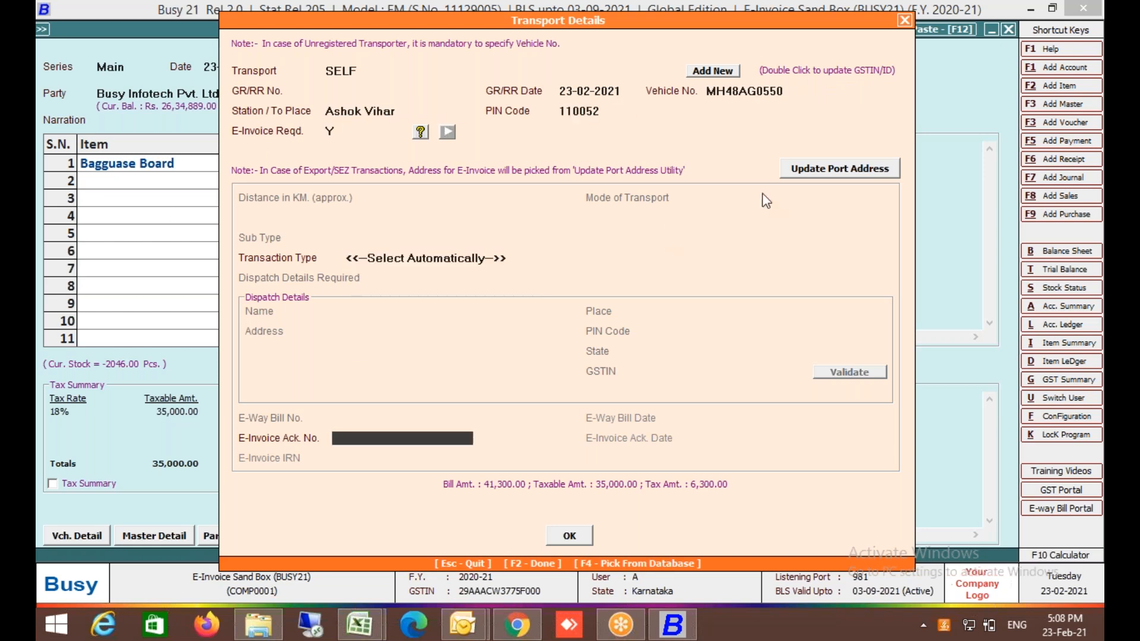
Save voucher 9999 and choose automatic e-invoice generation.
{"action": "left_click", "coordinate": [564, 534]}
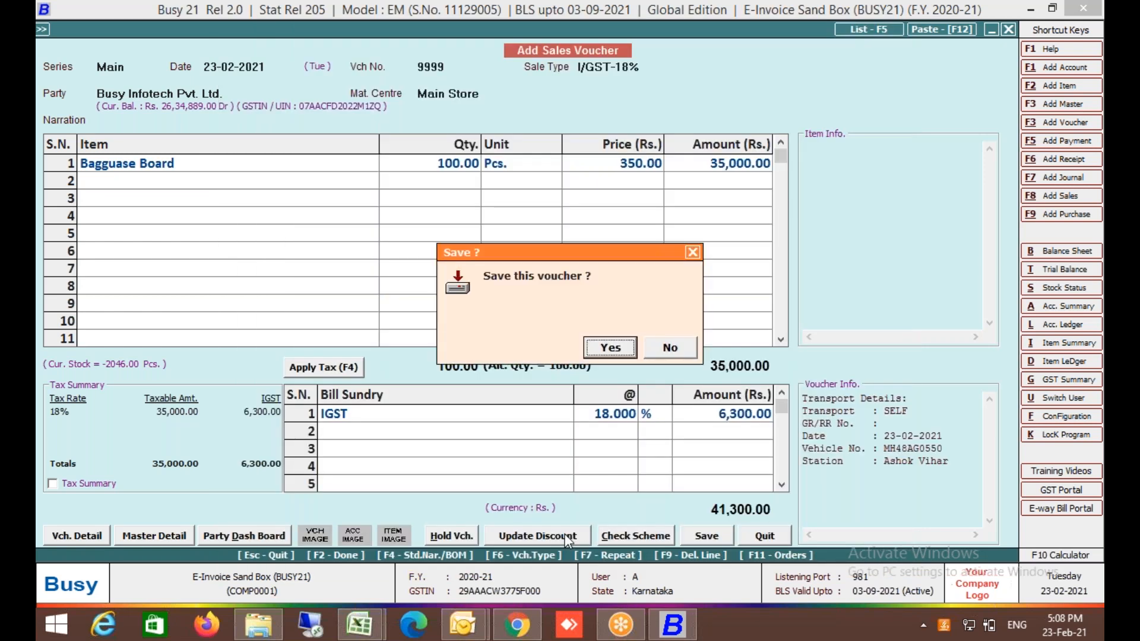
{"action": "left_click", "coordinate": [619, 352]}
{"action": "key", "text": "Return"}
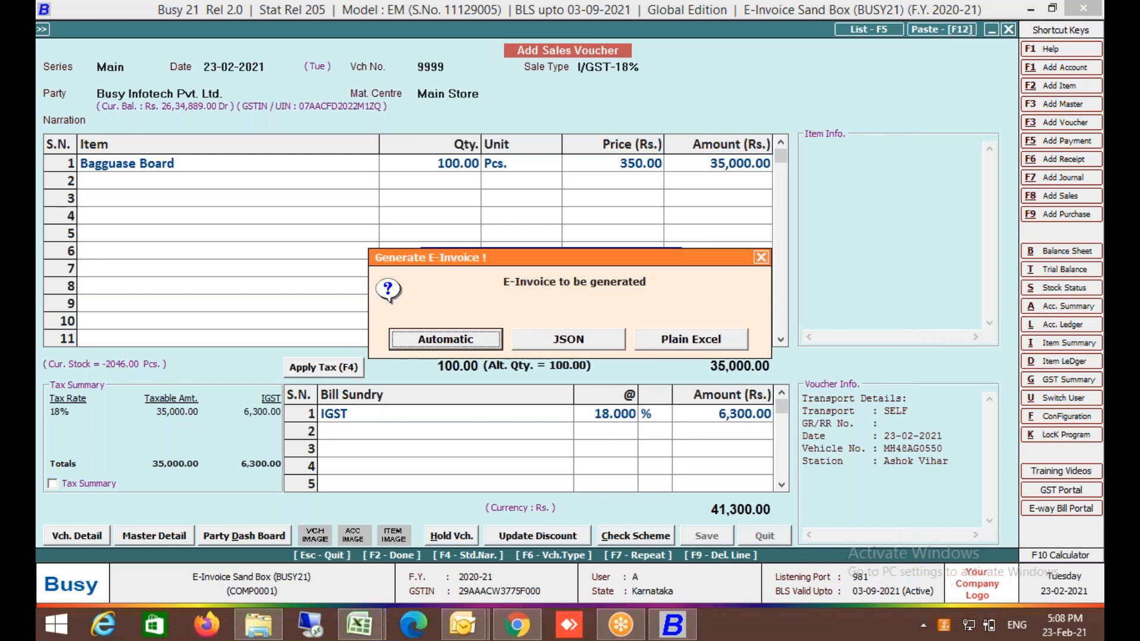
{"action": "key", "text": "Return"}
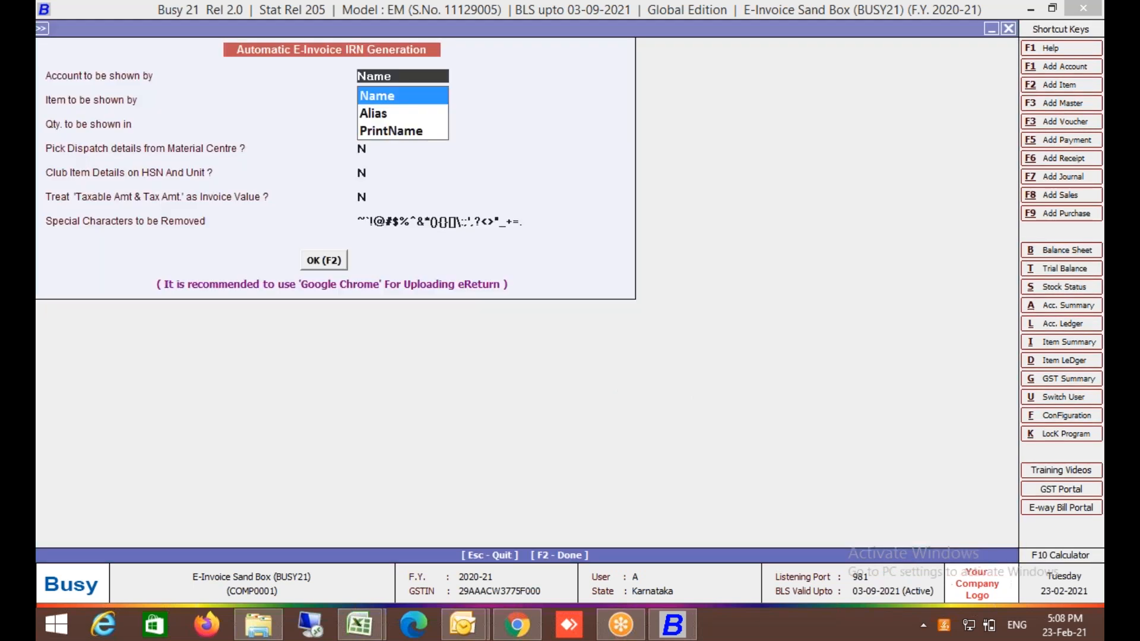
{"action": "key", "text": "Return"}
{"action": "key", "text": "Return"}
{"action": "key", "text": "Return"}
{"action": "key", "text": "Return"}
{"action": "key", "text": "F2"}
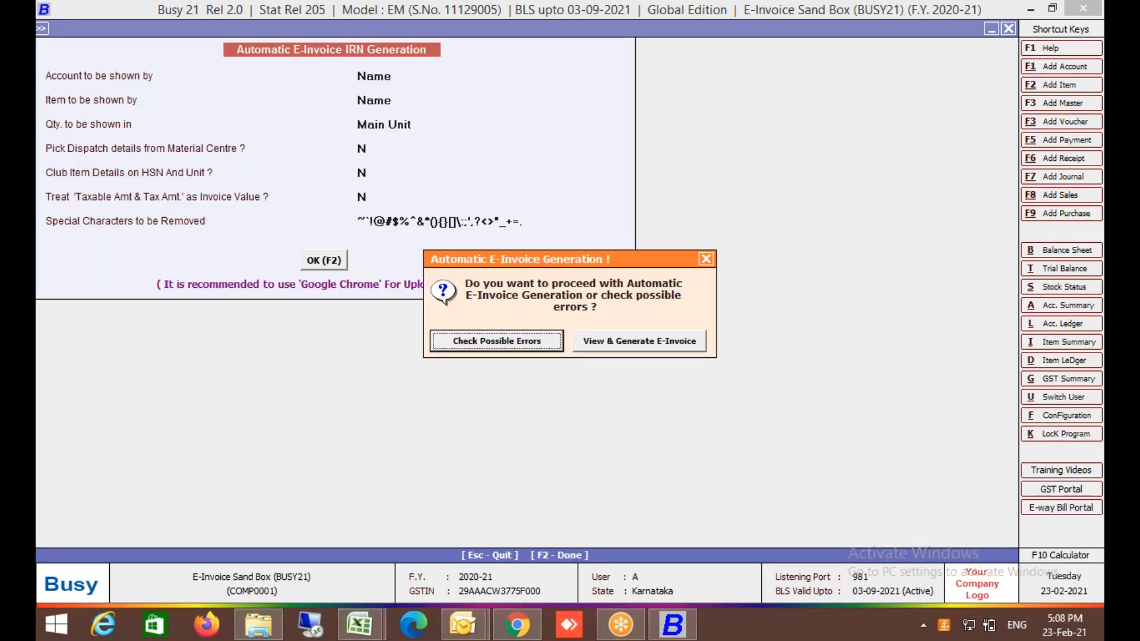
Check for errors and generate the e-invoice, which fails with a Duplicate IRN error.
{"action": "key", "text": "Escape"}
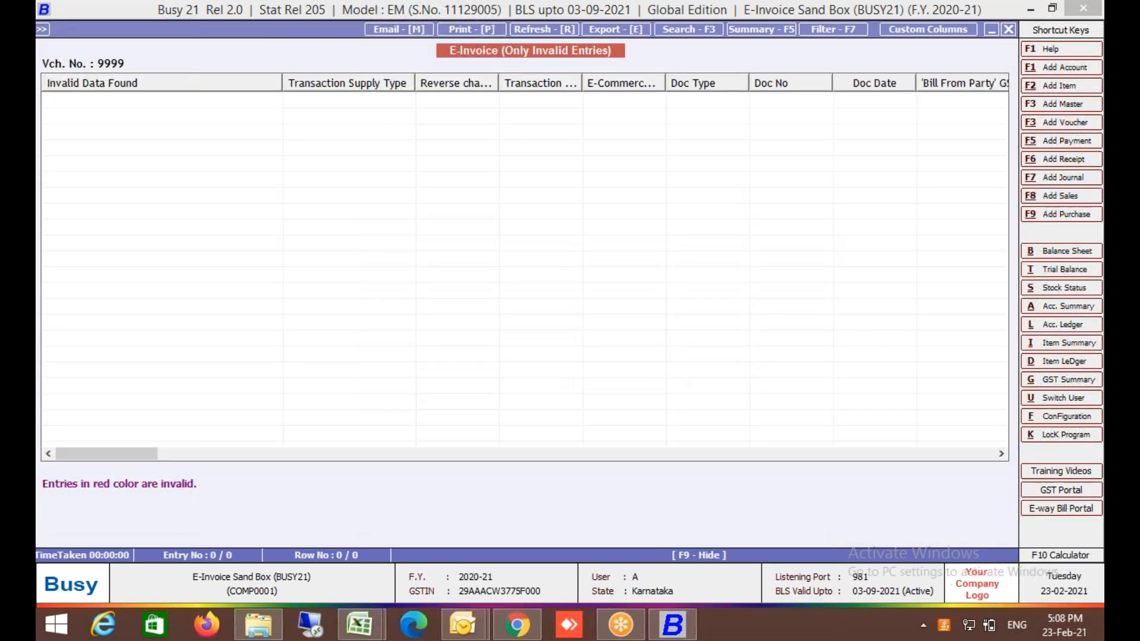
{"action": "key", "text": "Escape"}
{"action": "key", "text": "Right"}
{"action": "key", "text": "Return"}
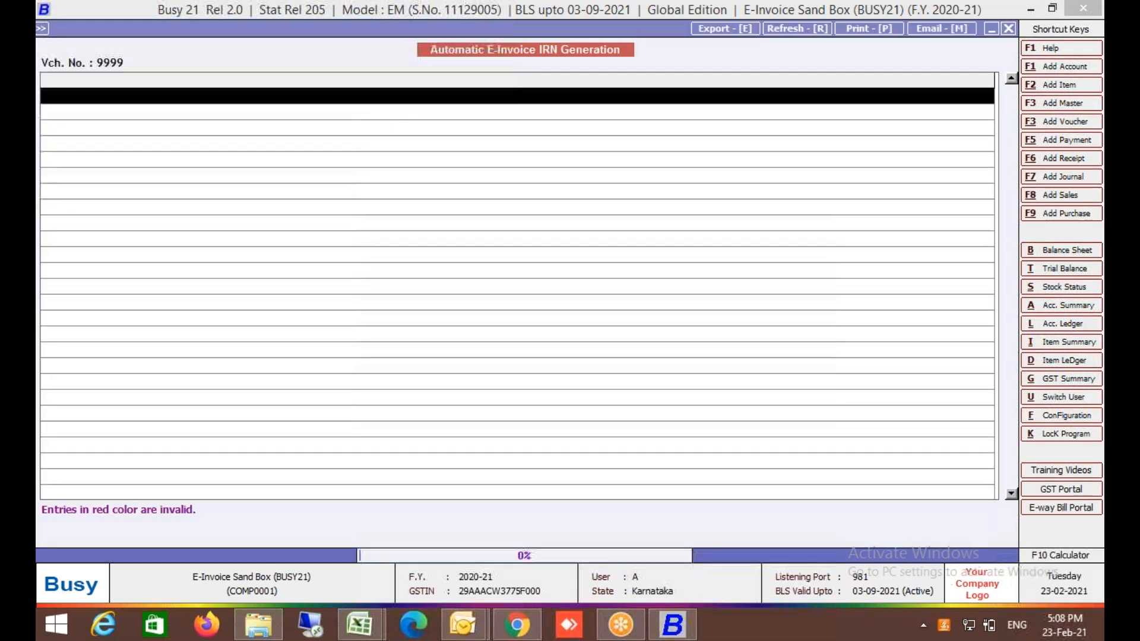
{"action": "key", "text": "Return"}
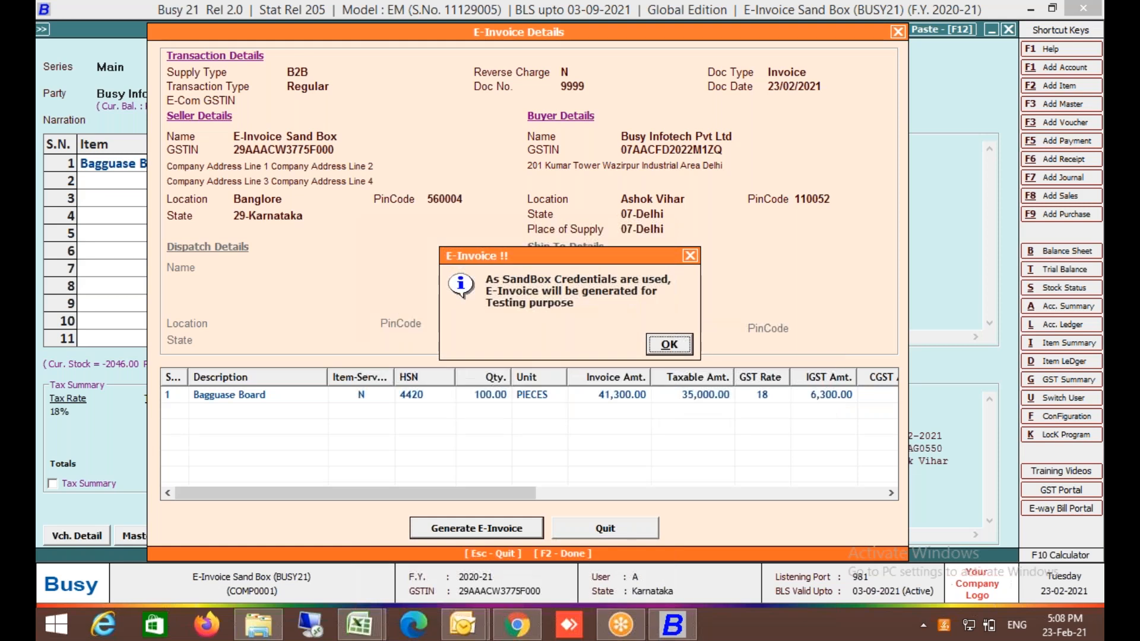
{"action": "key", "text": "Return"}
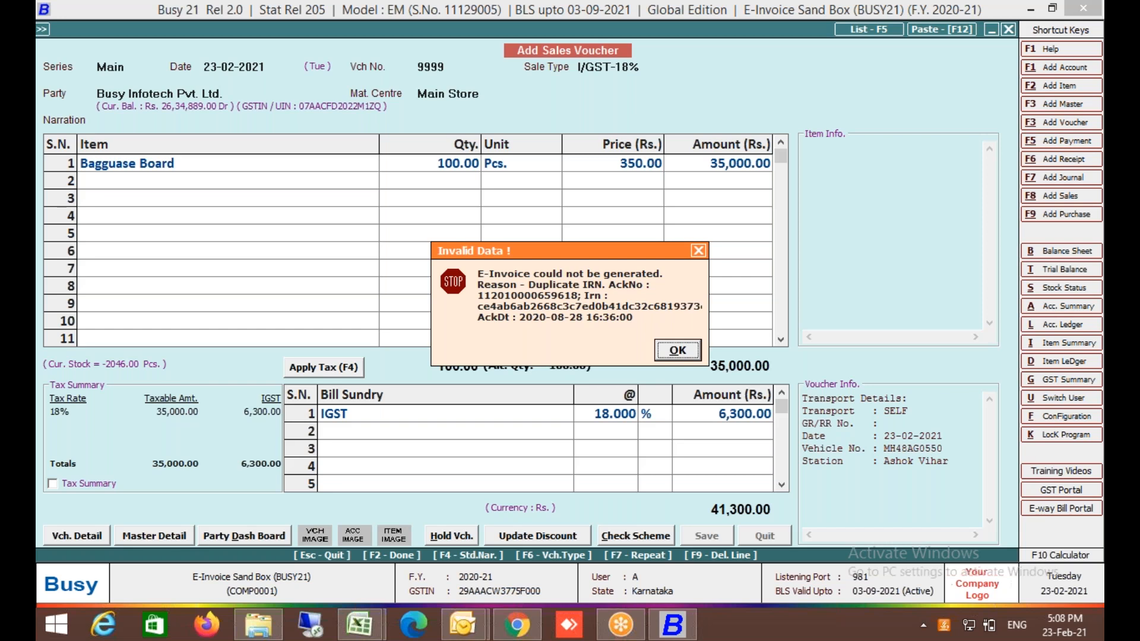
{"action": "key", "text": "Return"}
Decline printing and line up voucher 9999 of 23-02-2021 for modification.
{"action": "key", "text": "n"}
{"action": "key", "text": "Escape"}
{"action": "key", "text": "Down"}
{"action": "key", "text": "Return"}
{"action": "key", "text": "Return"}
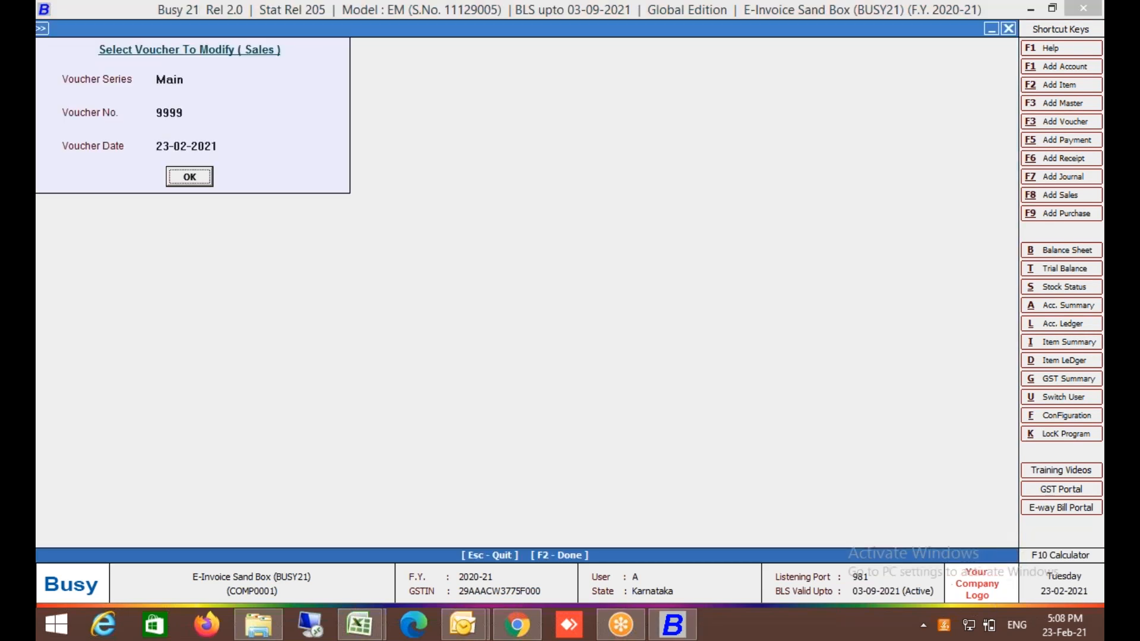
Find sales voucher 9999 at the end of the sales voucher list.
{"action": "key", "text": "Return"}
{"action": "key", "text": "Escape"}
{"action": "key", "text": "Escape"}
{"action": "key", "text": "Down"}
{"action": "key", "text": "Return"}
{"action": "key", "text": "Return"}
{"action": "key", "text": "Return"}
{"action": "key", "text": "F2"}
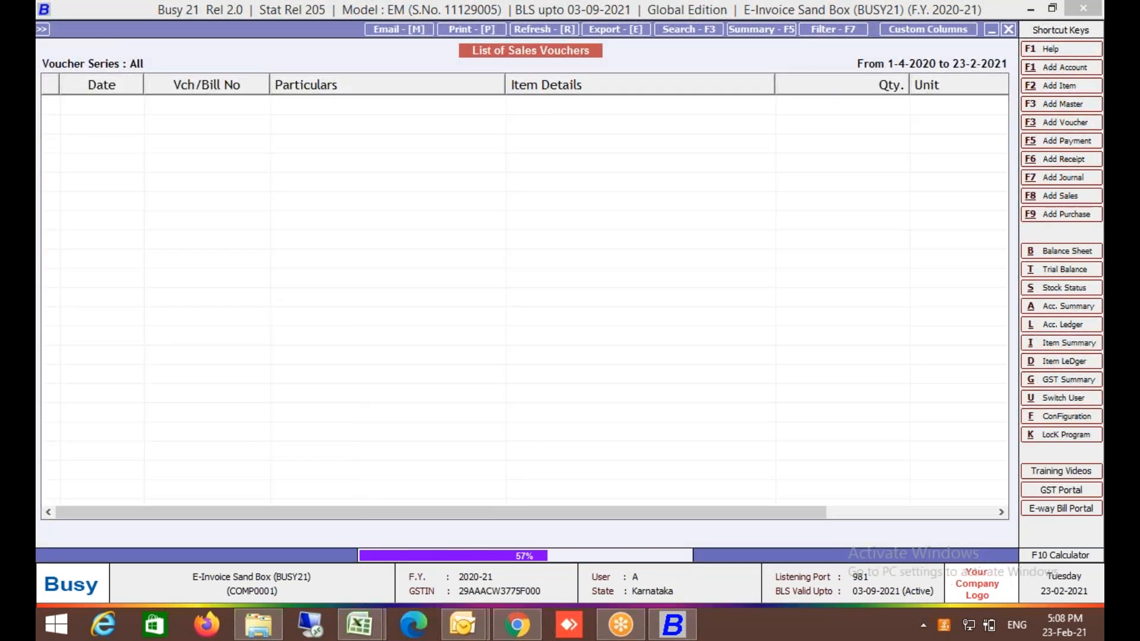
{"action": "key", "text": "Page_Down"}
{"action": "key", "text": "Page_Down"}
{"action": "key", "text": "Page_Down"}
{"action": "key", "text": "Page_Down"}
{"action": "key", "text": "Page_Down"}
{"action": "key", "text": "Page_Down"}
{"action": "key", "text": "Page_Down"}
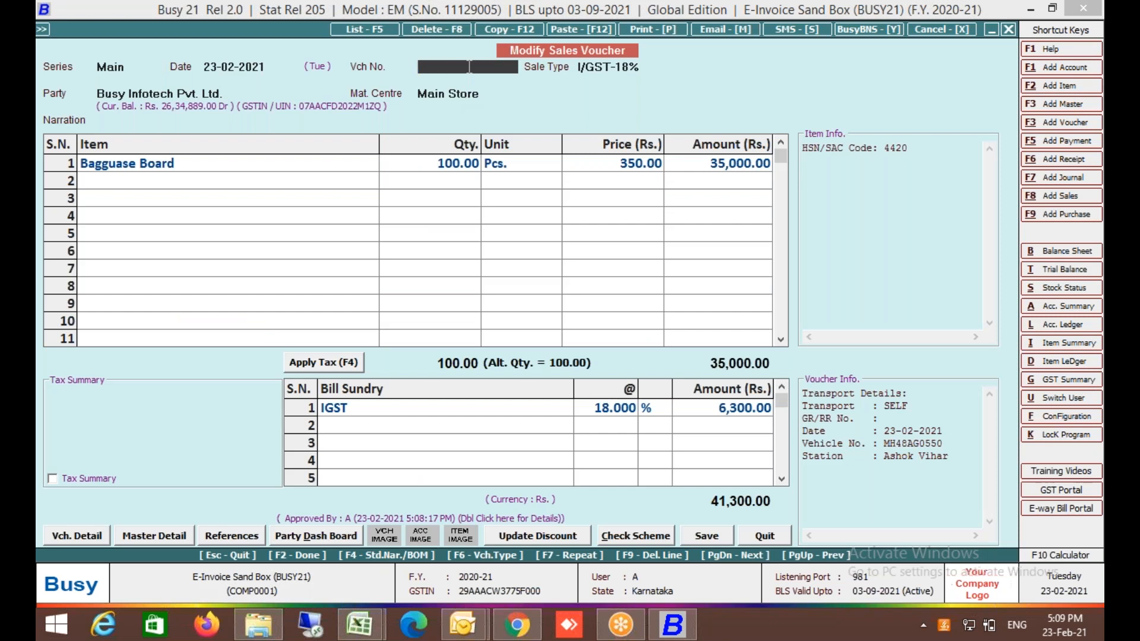
Change the voucher number to BIPL001, keeping sale type I/GST-12%.
{"action": "type", "text": "PINV001"}
{"action": "key", "text": "Return"}
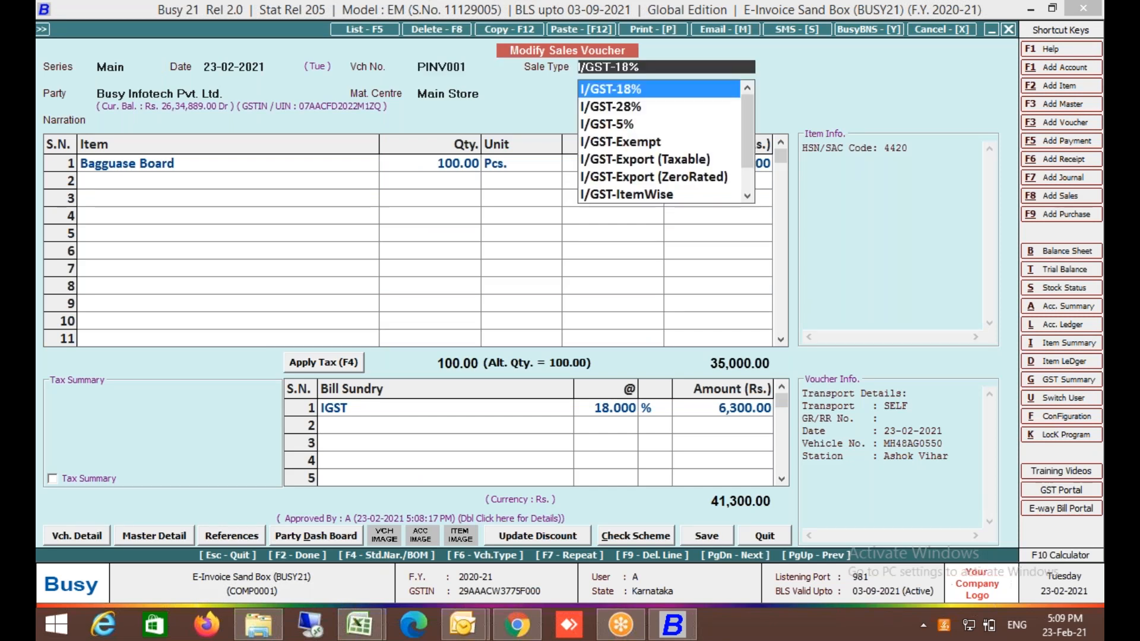
{"action": "key", "text": "shift+Tab"}
{"action": "type", "text": "BIPL001"}
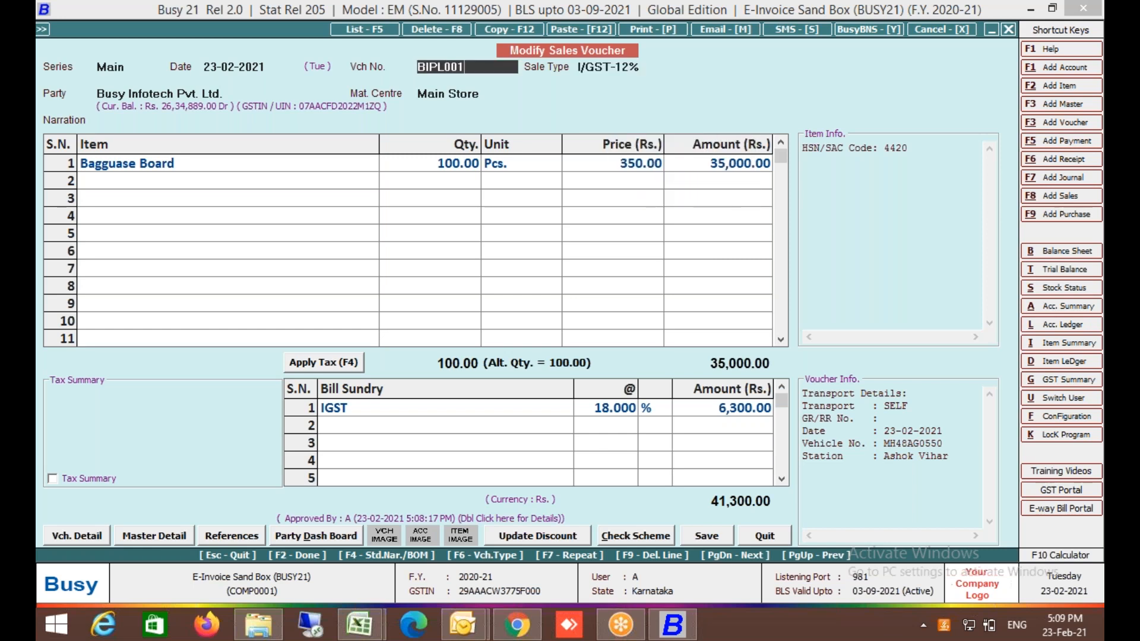
{"action": "key", "text": "Return"}
{"action": "key", "text": "Return"}
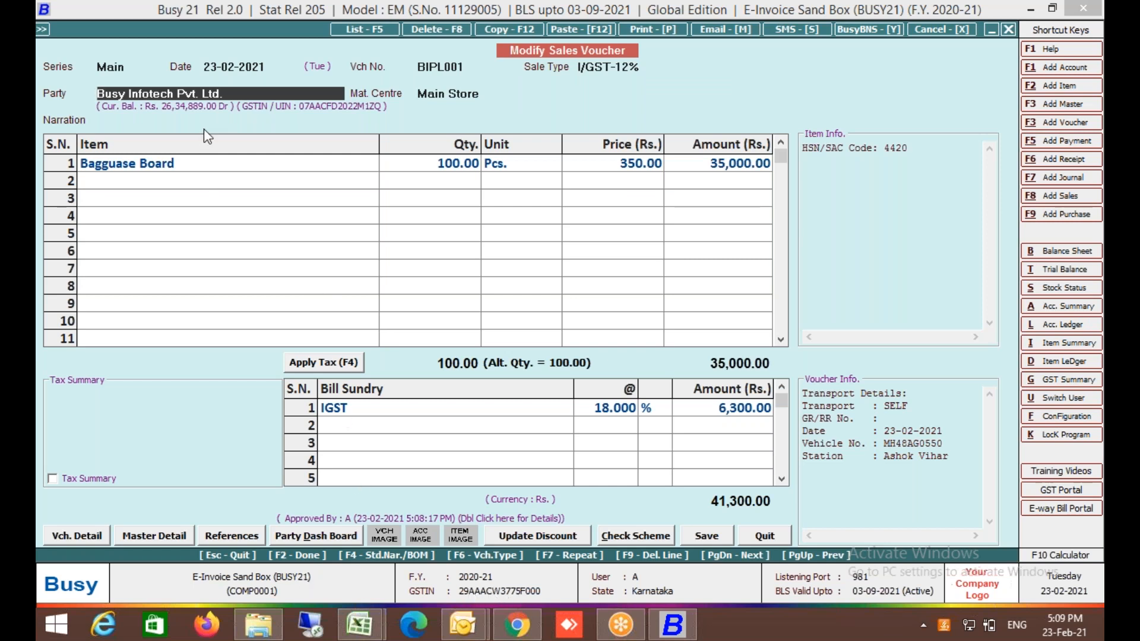
Keep the party, items and bill sundries, accept SELF transport, and save.
{"action": "key", "text": "Return"}
{"action": "key", "text": "Return"}
{"action": "key", "text": "Return"}
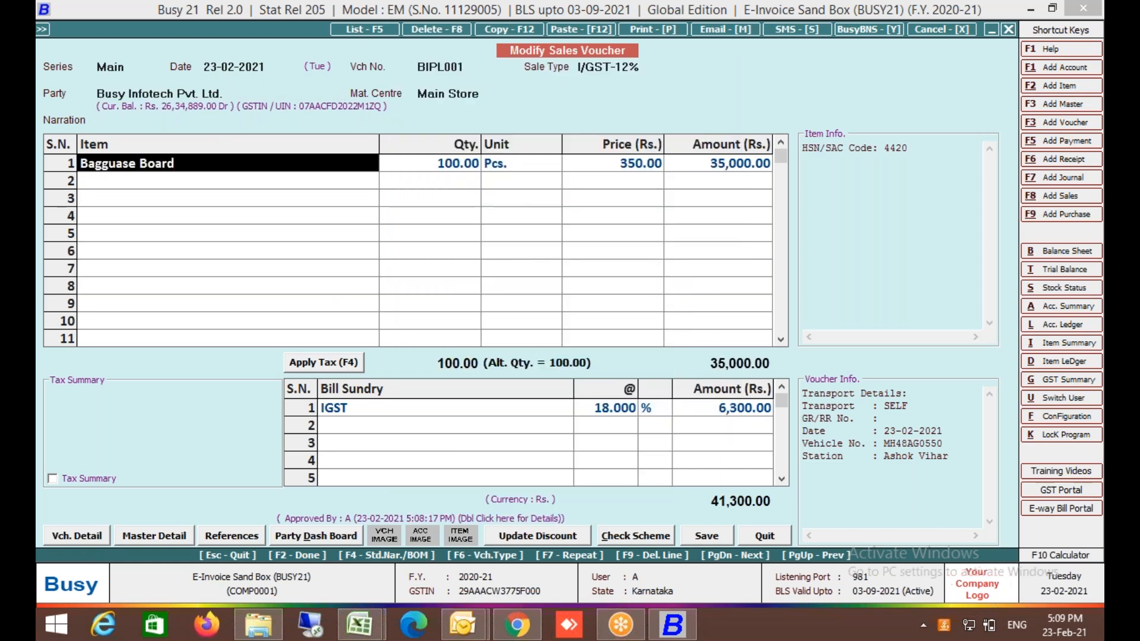
{"action": "key", "text": "F2"}
{"action": "key", "text": "y"}
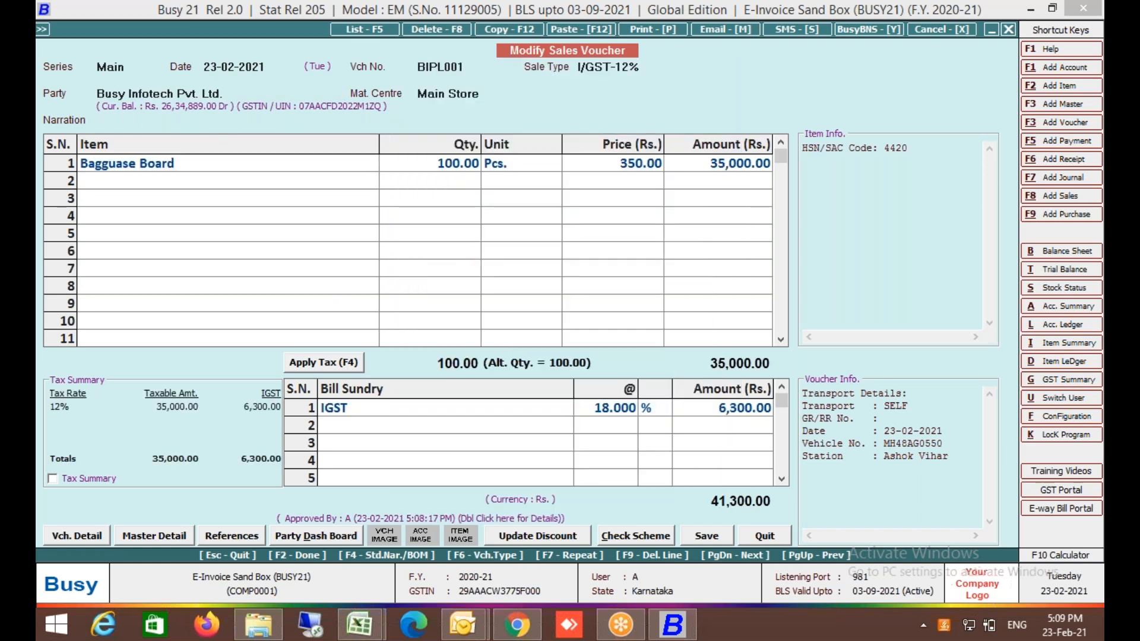
{"action": "key", "text": "Return"}
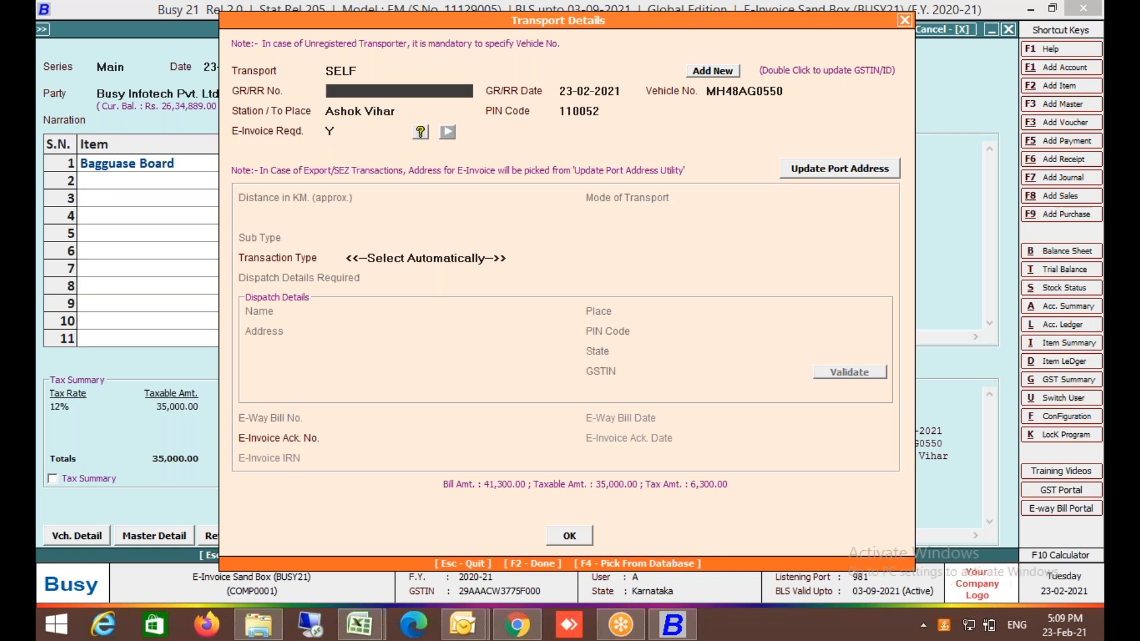
{"action": "key", "text": "F2"}
Confirm saving and choose automatic e-invoice generation with default IRN settings.
{"action": "key", "text": "y"}
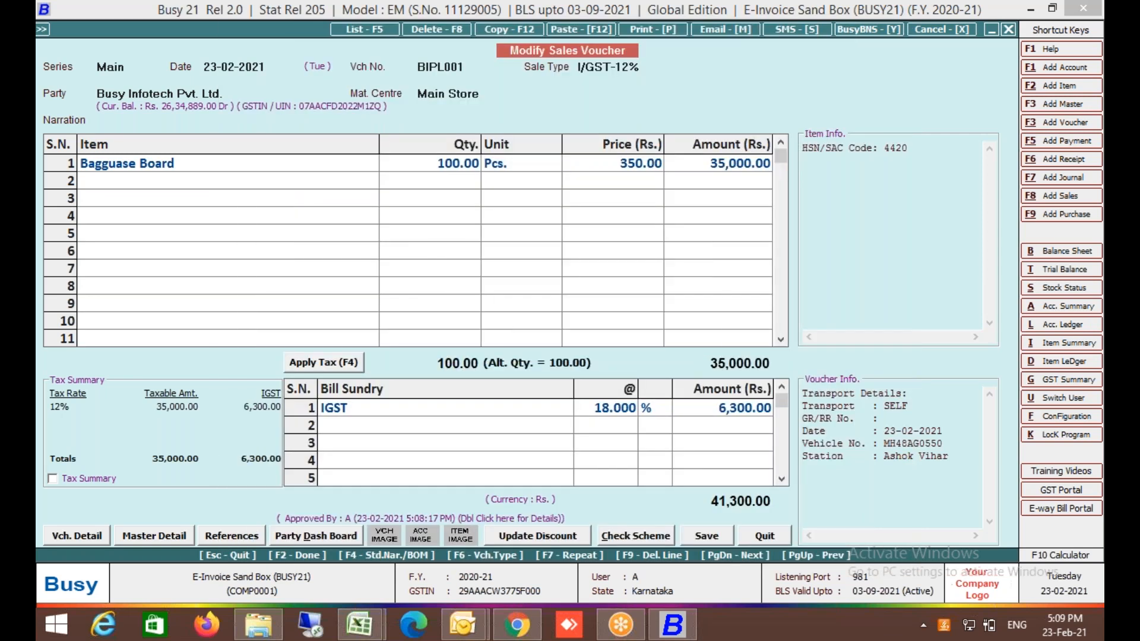
{"action": "key", "text": "y"}
{"action": "key", "text": "Return"}
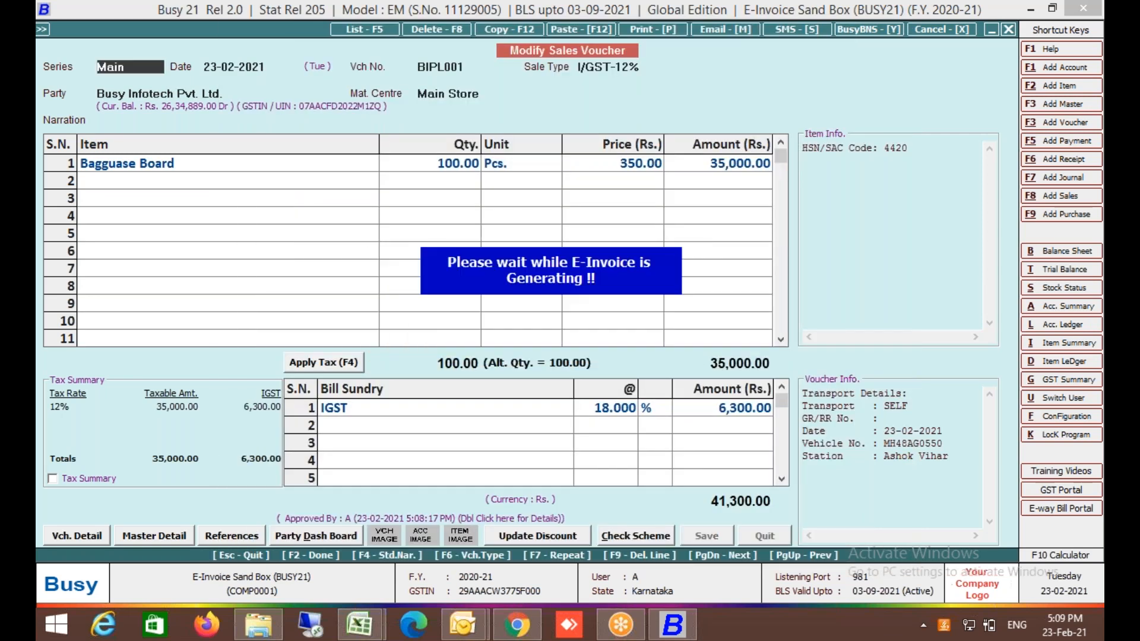
{"action": "key", "text": "Return"}
{"action": "key", "text": "F2"}
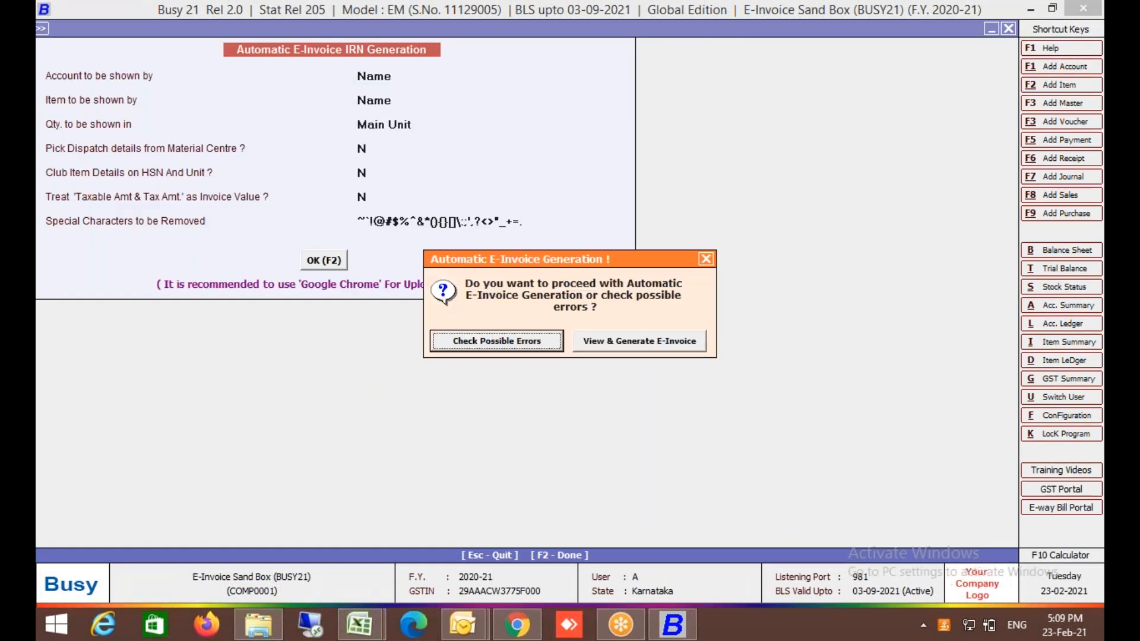
Check for errors and generate the e-invoice, which fails; decline printing.
{"action": "key", "text": "Return"}
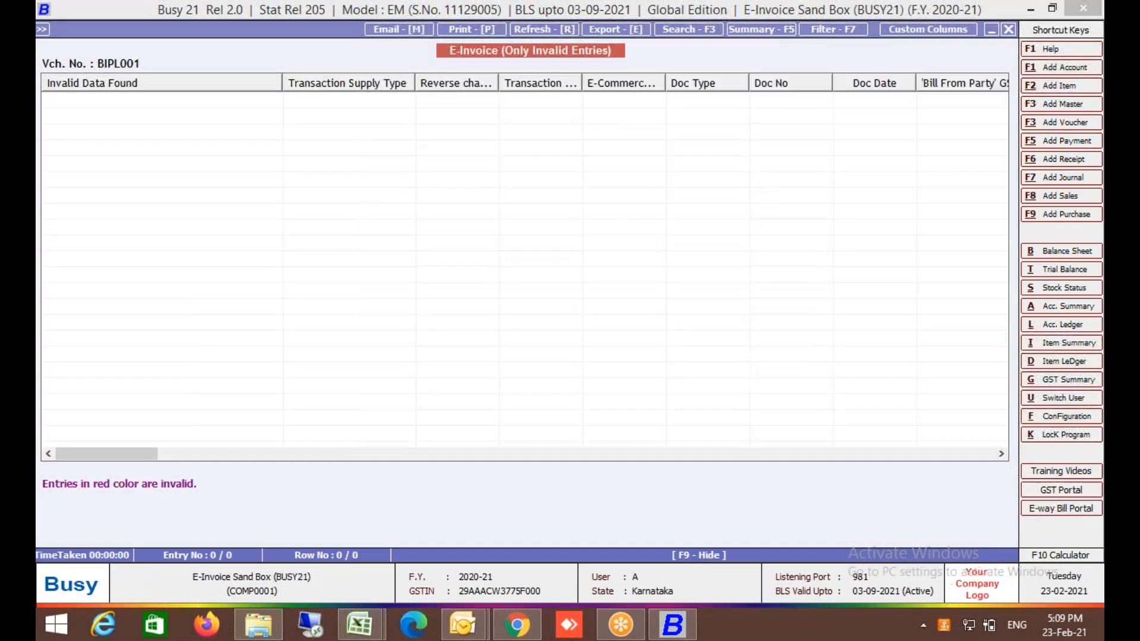
{"action": "key", "text": "Escape"}
{"action": "key", "text": "F2"}
{"action": "key", "text": "Return"}
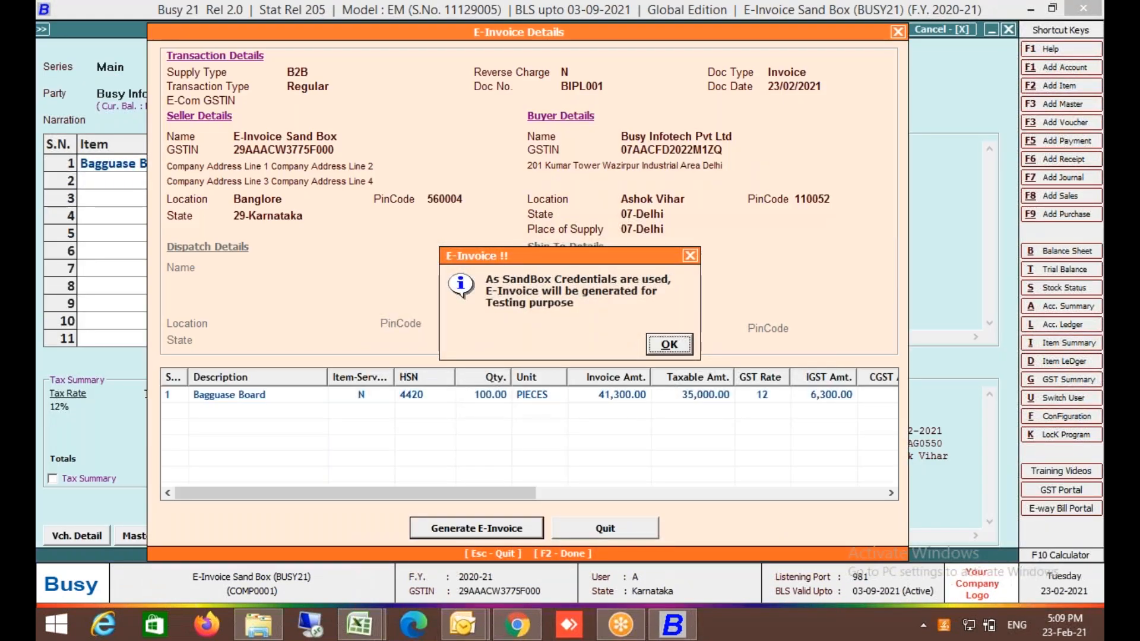
{"action": "key", "text": "Return"}
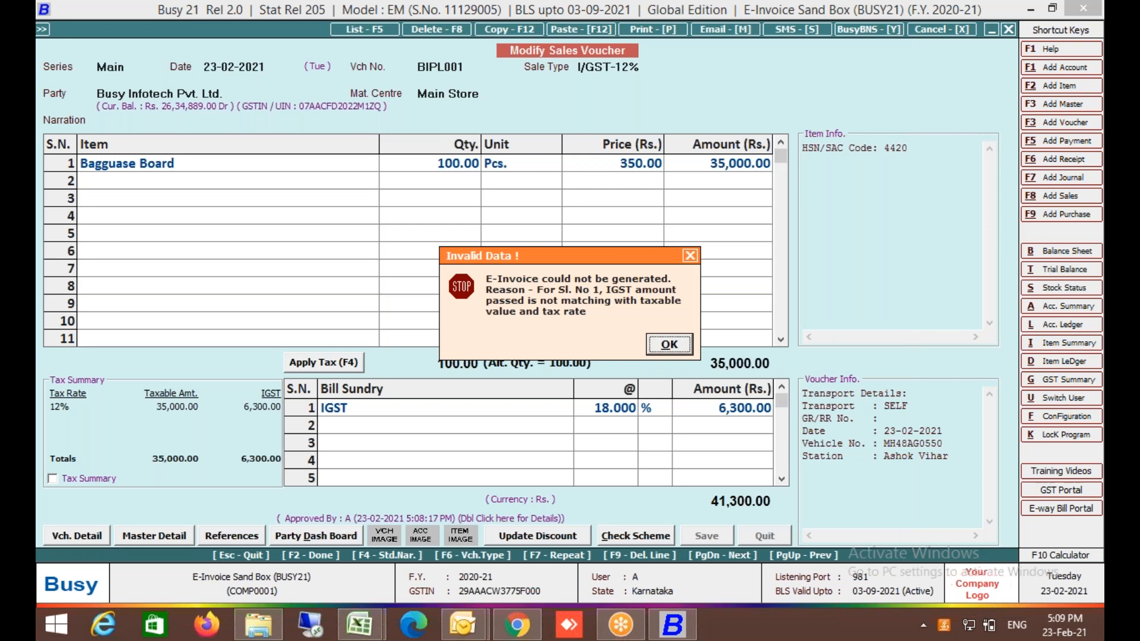
{"action": "key", "text": "Return"}
{"action": "key", "text": "Right"}
{"action": "key", "text": "Return"}
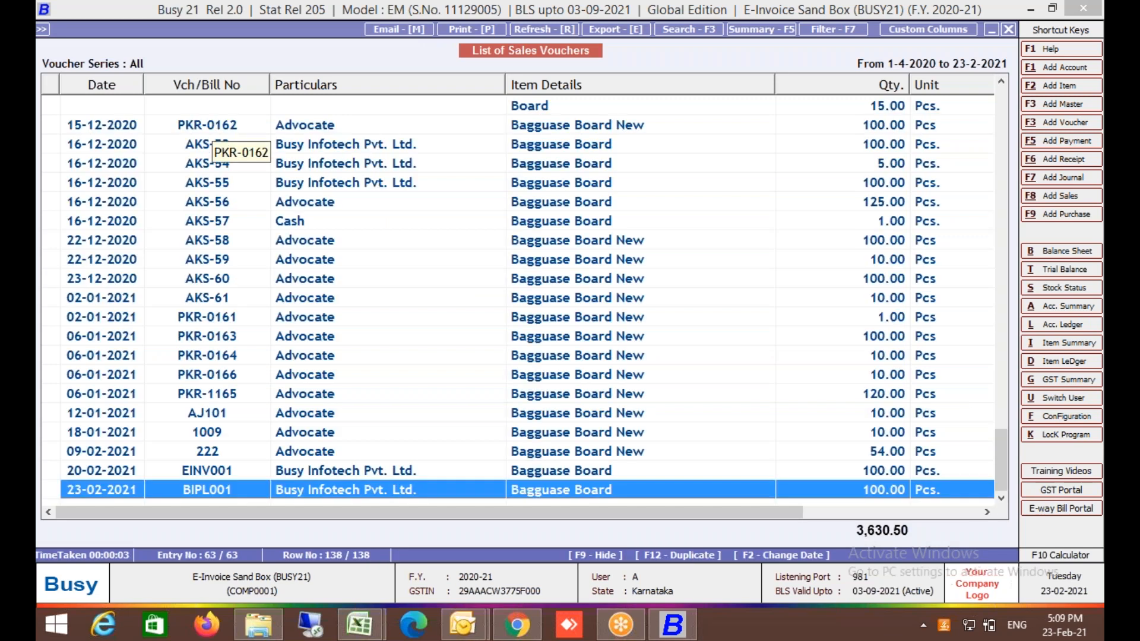
Reopen BIPL001 and delete the IGST bill sundry, leaving a total of 35,000.00.
{"action": "key", "text": "Return"}
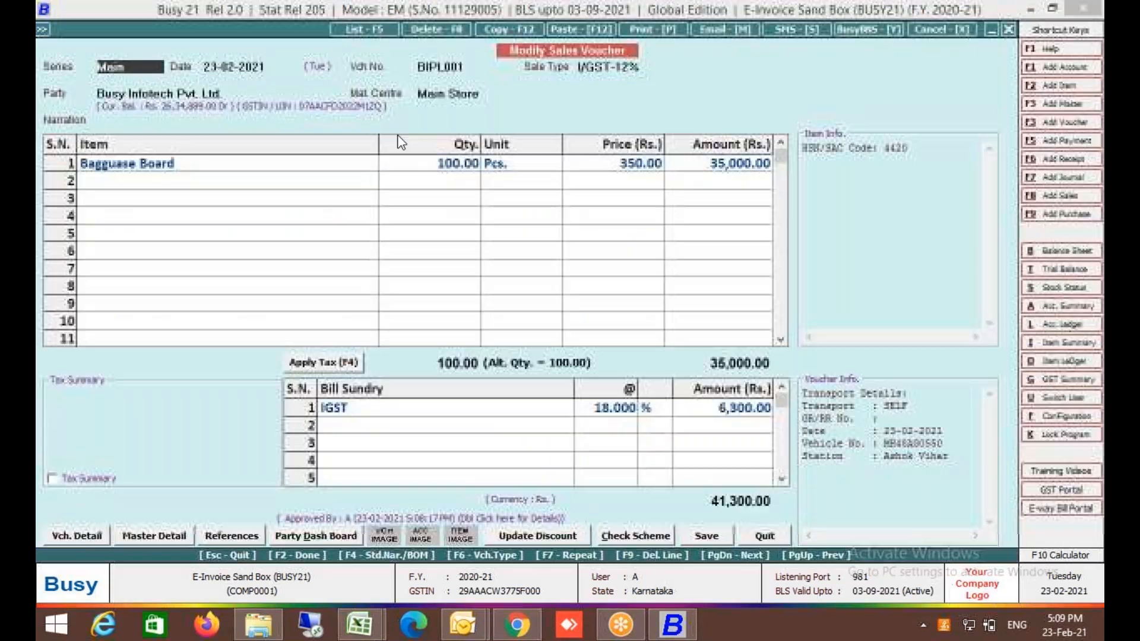
{"action": "key", "text": "Return"}
{"action": "key", "text": "Return"}
{"action": "key", "text": "Return"}
{"action": "key", "text": "Return"}
{"action": "key", "text": "Return"}
{"action": "key", "text": "Return"}
{"action": "key", "text": "Return"}
{"action": "key", "text": "Return"}
{"action": "key", "text": "Return"}
{"action": "key", "text": "Return"}
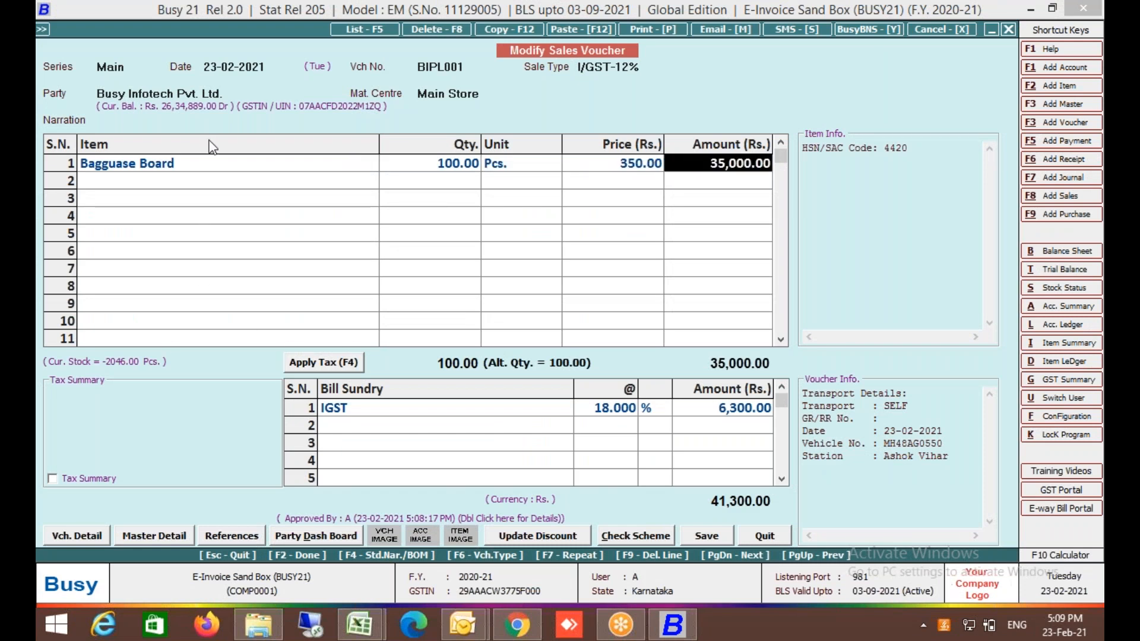
{"action": "left_click", "coordinate": [341, 409]}
{"action": "key", "text": "F10"}
{"action": "key", "text": "Escape"}
{"action": "key", "text": "F9"}
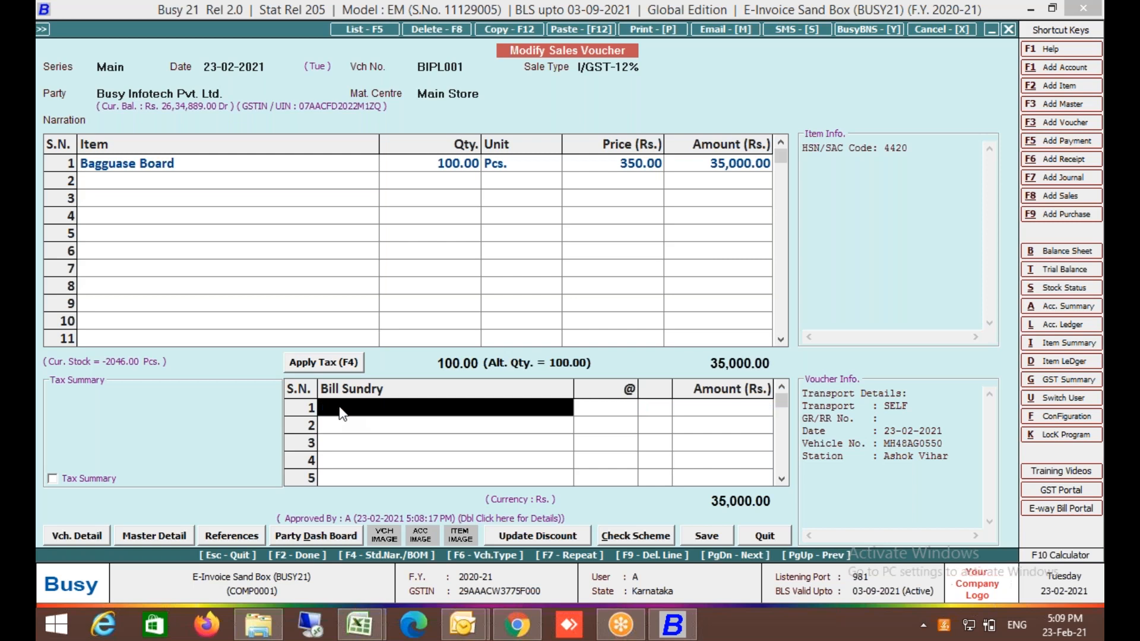
{"action": "left_click", "coordinate": [409, 166]}
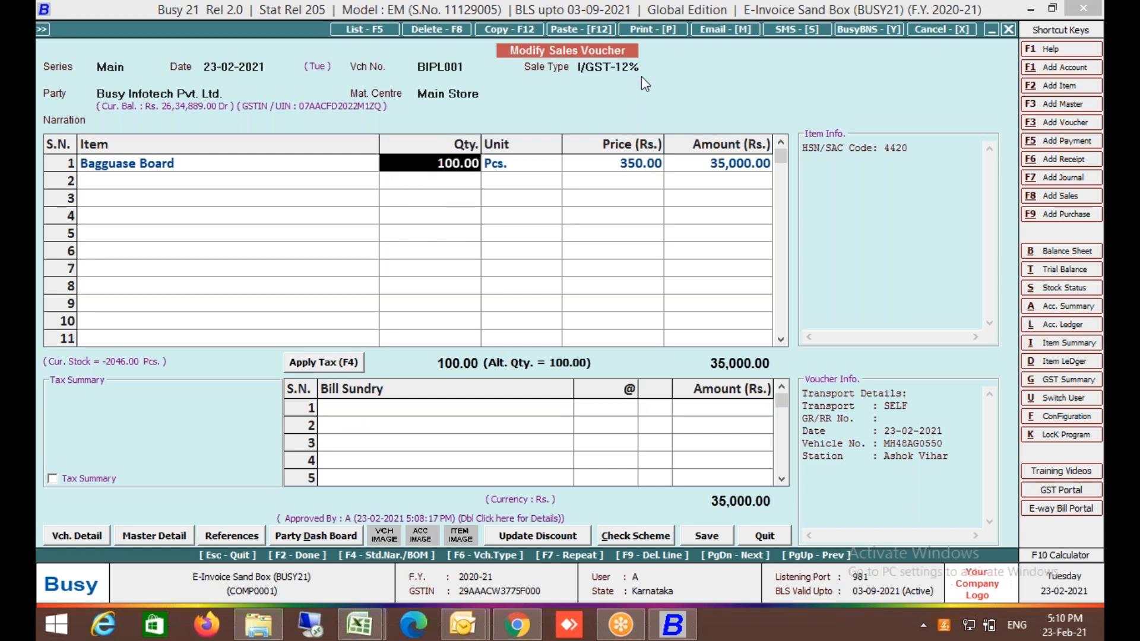
Set the voucher's sale type to I/GST-ItemWise.
{"action": "left_click", "coordinate": [658, 66]}
{"action": "type", "text": "item"}
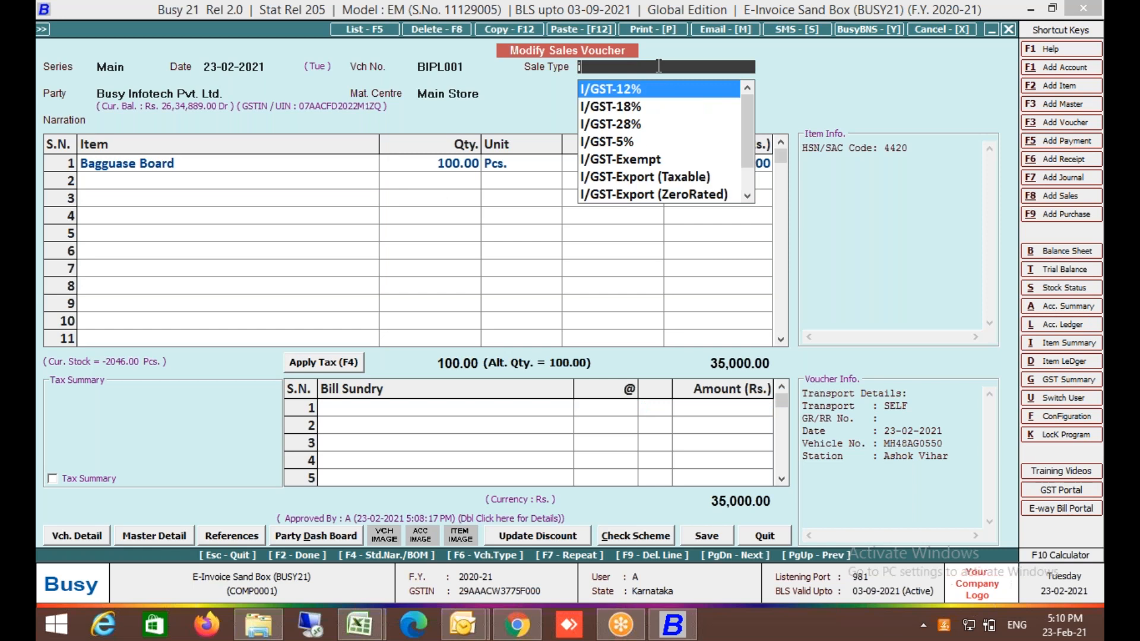
{"action": "key", "text": "Up"}
{"action": "key", "text": "Return"}
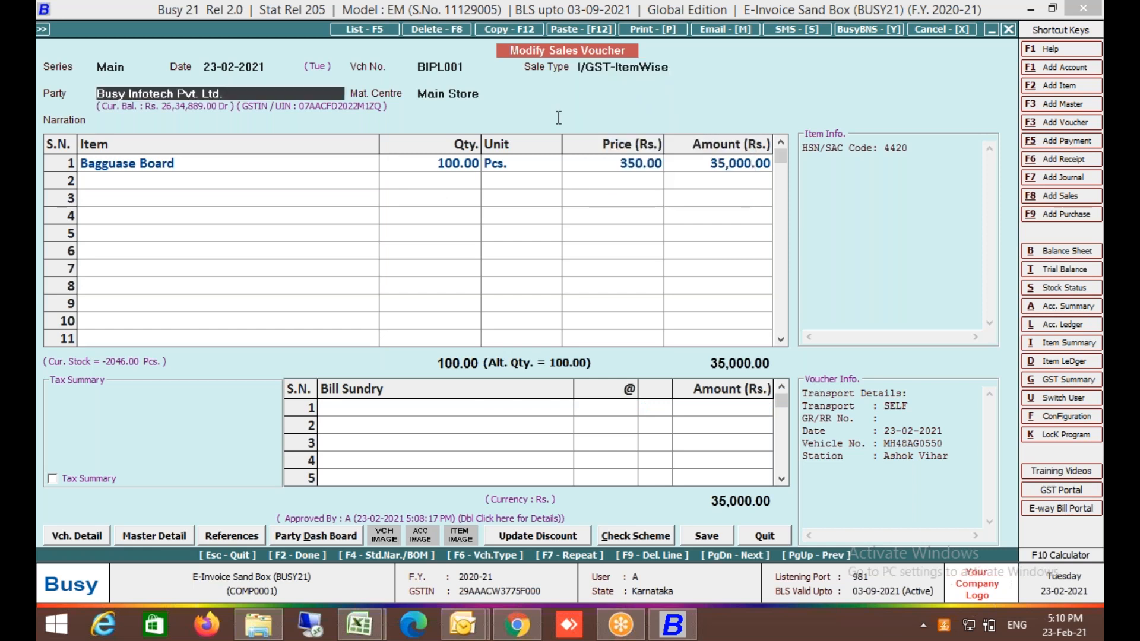
Apply item-wise 12% GST, raising the amount to 39,200, and save the voucher.
{"action": "left_click", "coordinate": [476, 169]}
{"action": "key", "text": "F2"}
{"action": "key", "text": "Return"}
{"action": "key", "text": "Return"}
{"action": "key", "text": "Return"}
{"action": "key", "text": "Return"}
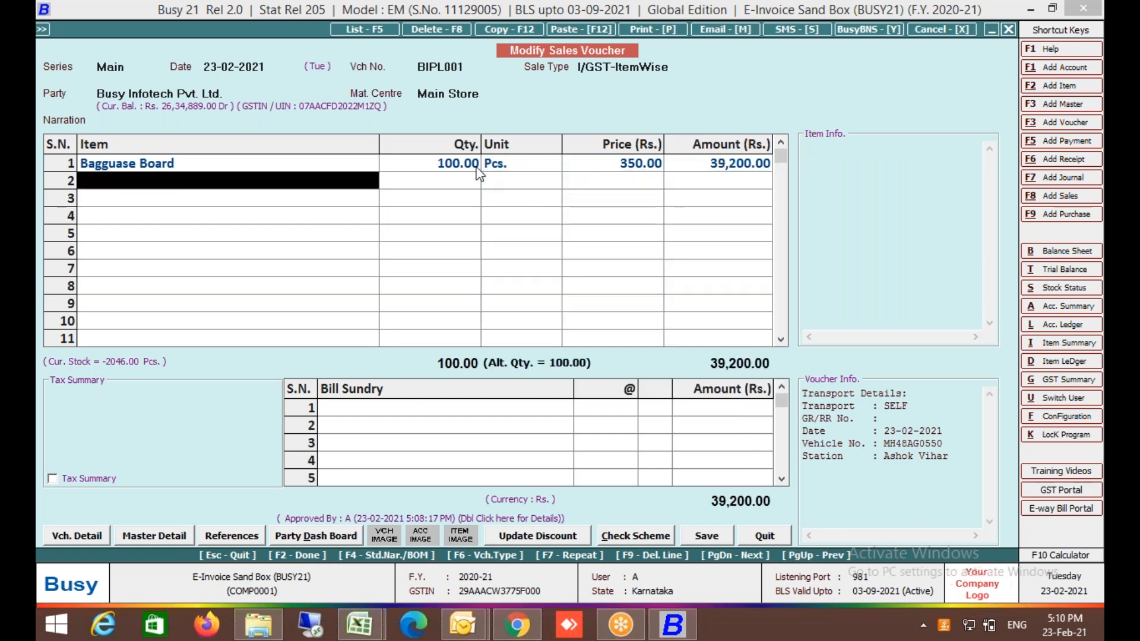
{"action": "key", "text": "Return"}
{"action": "key", "text": "Return"}
{"action": "key", "text": "Return"}
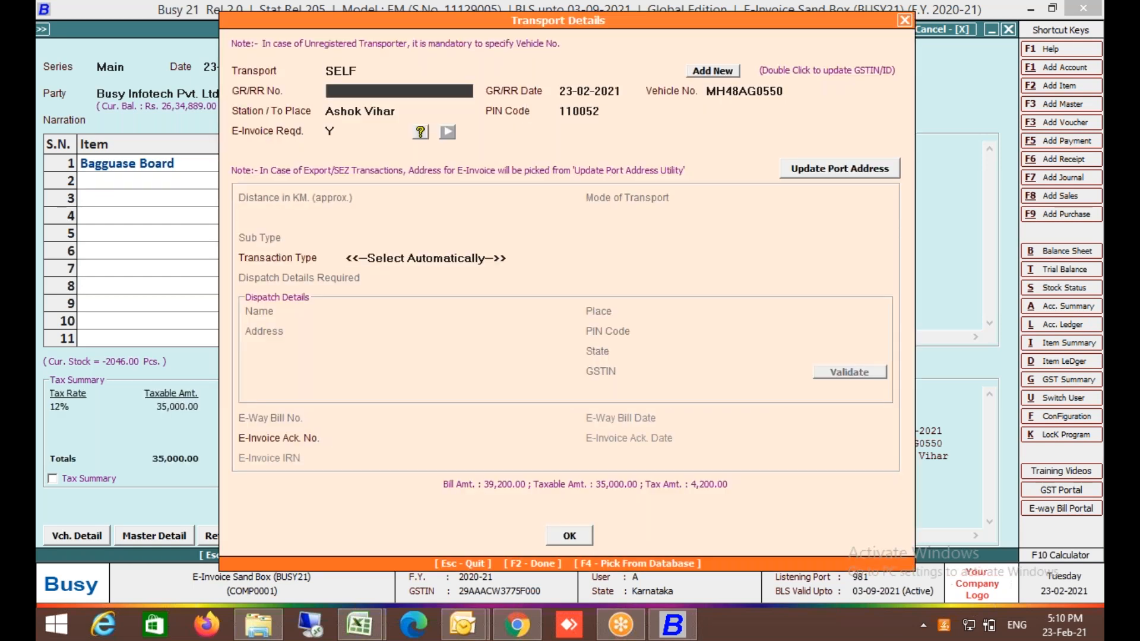
{"action": "key", "text": "Return"}
{"action": "key", "text": "F2"}
{"action": "key", "text": "Return"}
{"action": "key", "text": "Return"}
Generate the e-invoice automatically and acknowledge the successful Ack No. message.
{"action": "key", "text": "Return"}
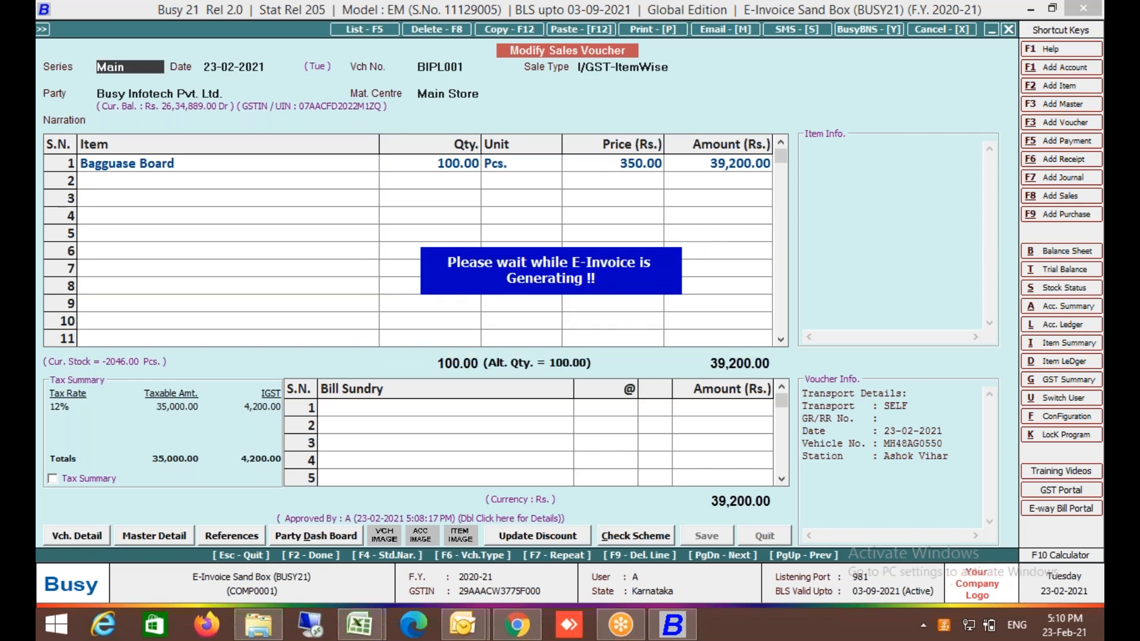
{"action": "key", "text": "F2"}
{"action": "key", "text": "Tab"}
{"action": "key", "text": "Return"}
{"action": "key", "text": "Return"}
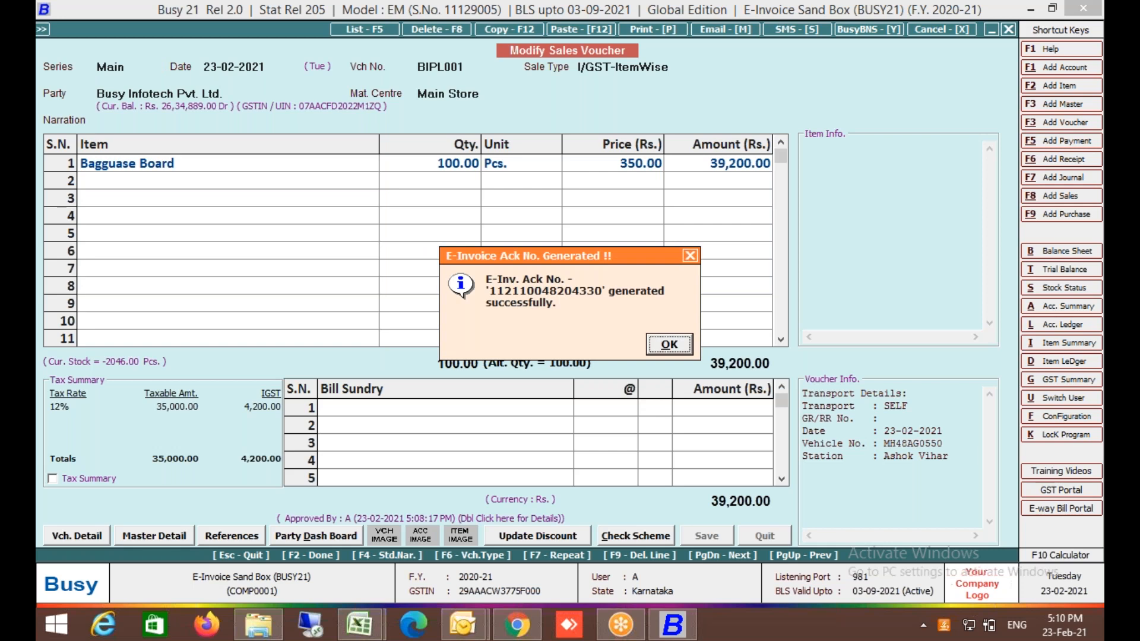
{"action": "key", "text": "Return"}
{"action": "key", "text": "Return"}
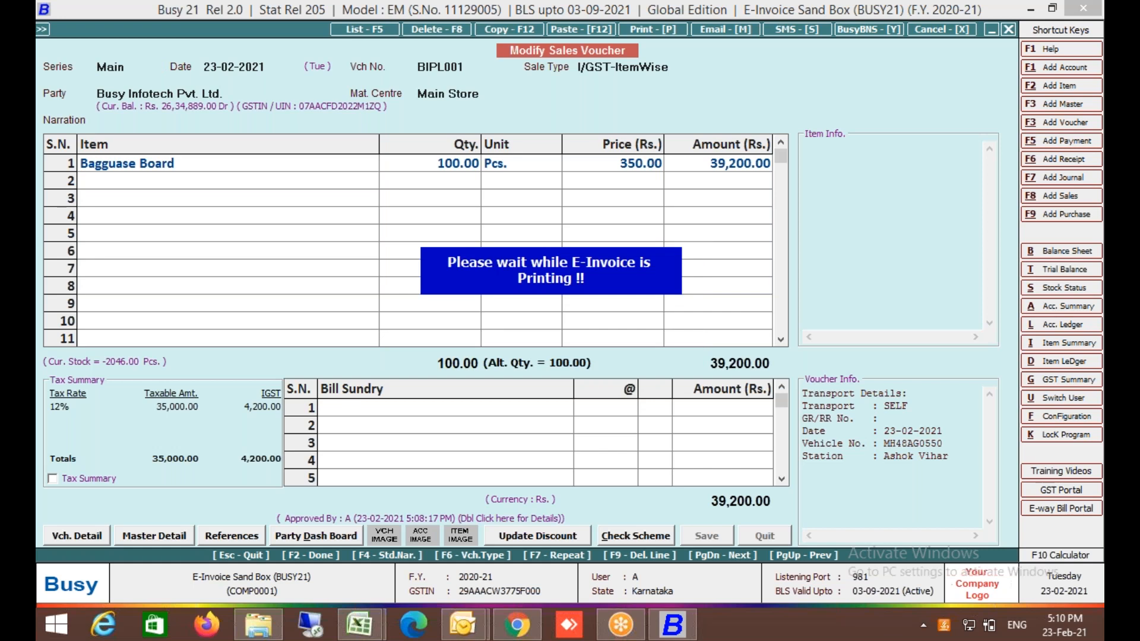
Look over the BIPL001 e-invoice PDF bottom to top, then exit Adobe Reader.
{"action": "key", "text": "Return"}
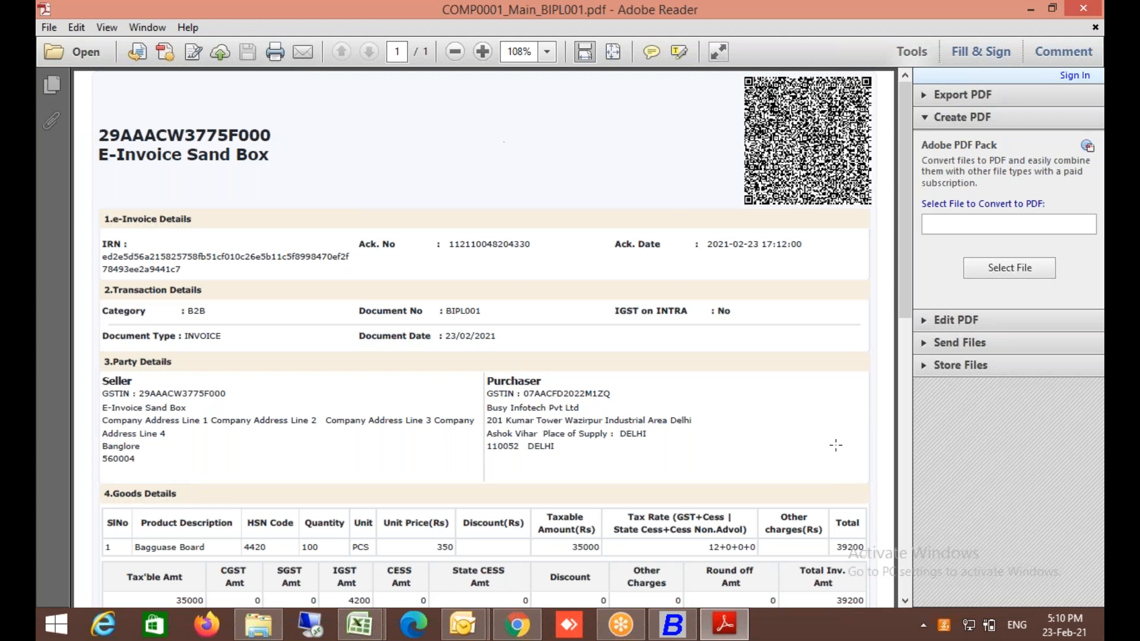
{"action": "left_click", "coordinate": [910, 524]}
{"action": "left_click", "coordinate": [904, 156]}
{"action": "left_click", "coordinate": [49, 28]}
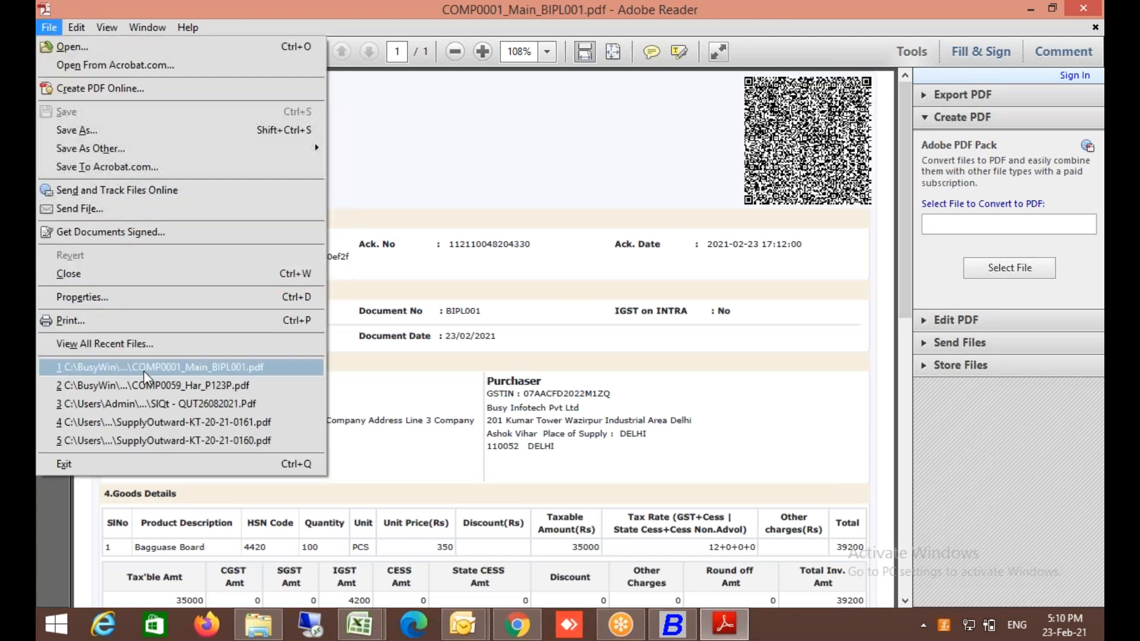
{"action": "left_click", "coordinate": [88, 462]}
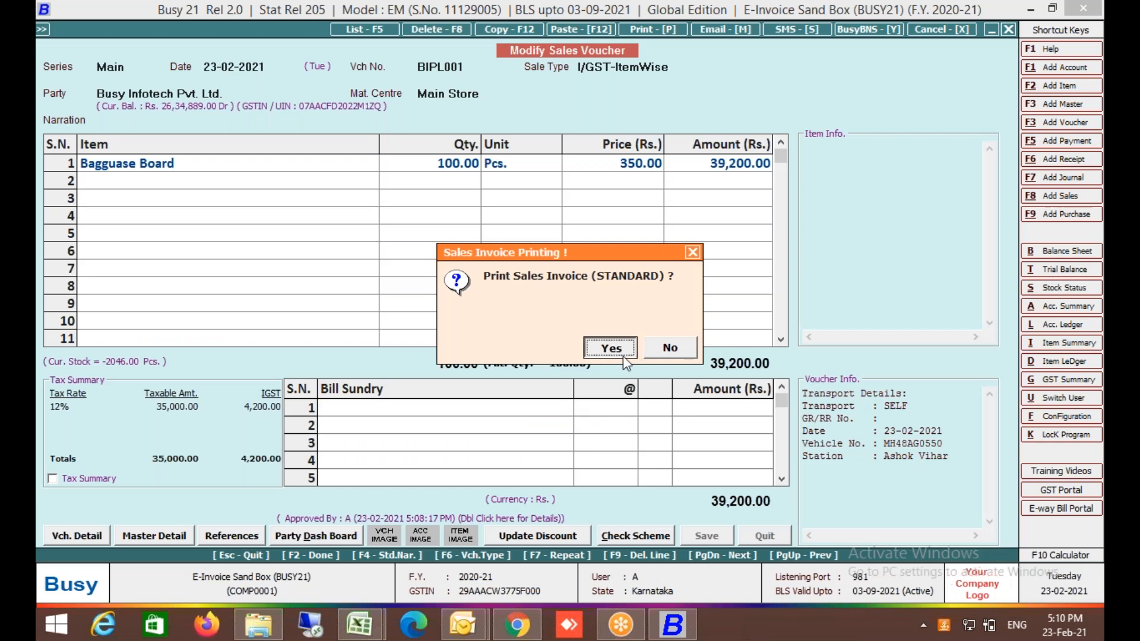
Preview invoice BIPL001 in the standard format, checking its 39,200.00 total and terms.
{"action": "left_click", "coordinate": [622, 355]}
{"action": "key", "text": "Return"}
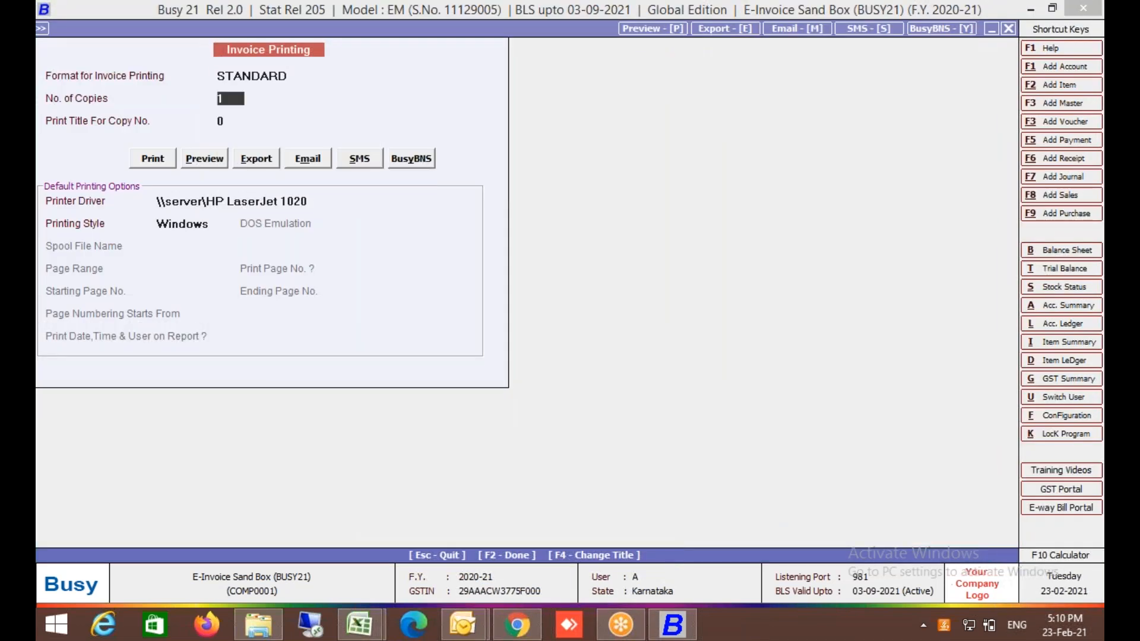
{"action": "left_click", "coordinate": [203, 163]}
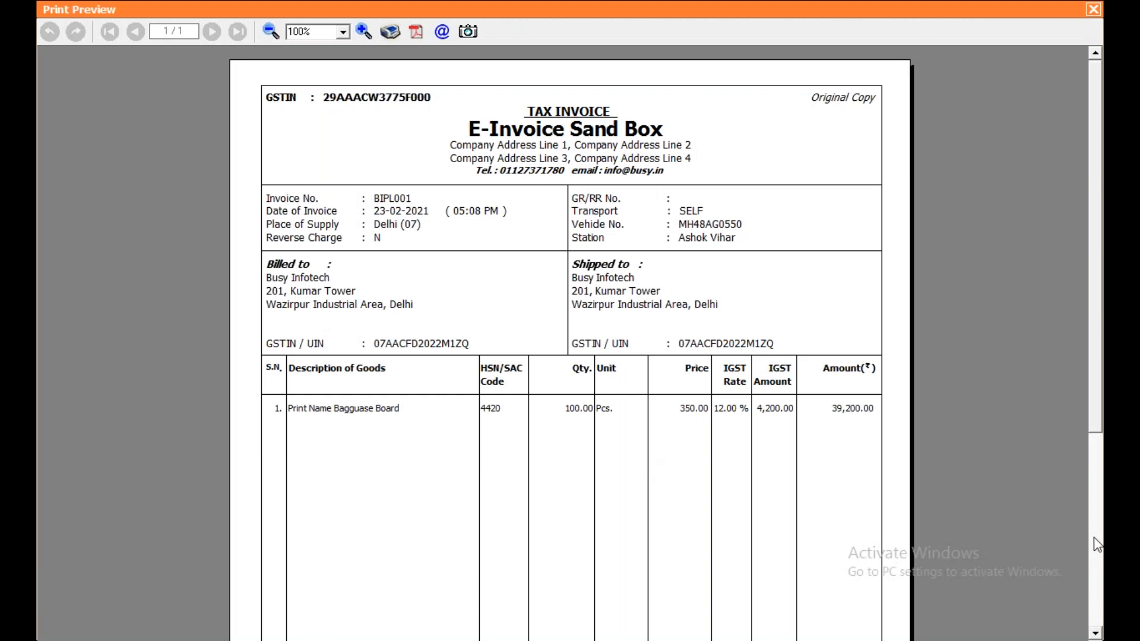
{"action": "left_click", "coordinate": [1095, 541]}
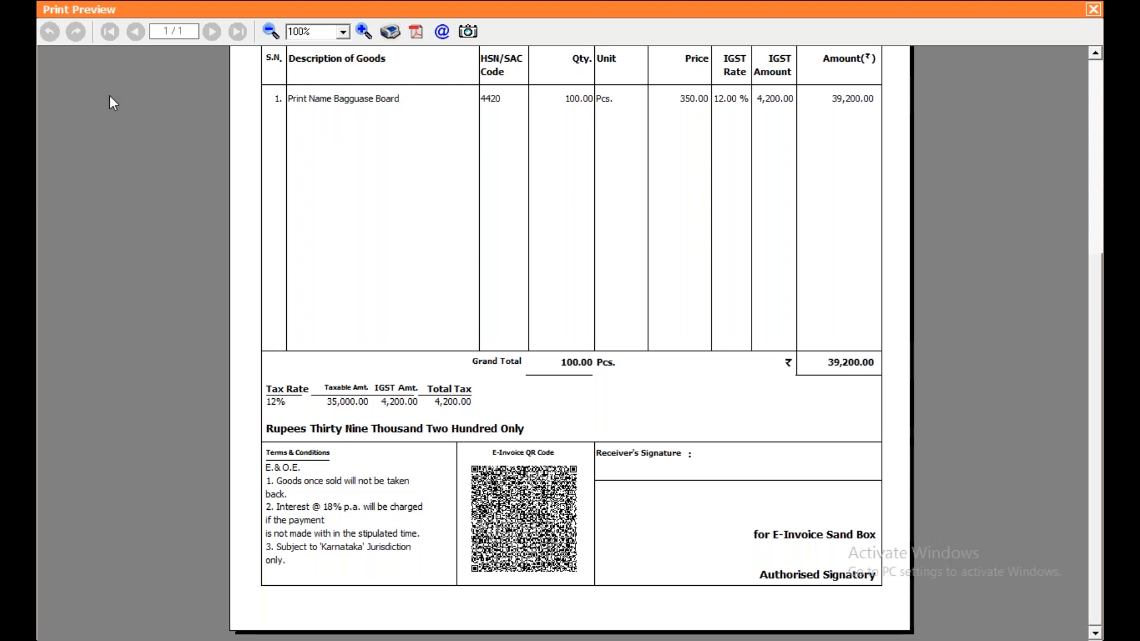
{"action": "left_click", "coordinate": [1099, 109]}
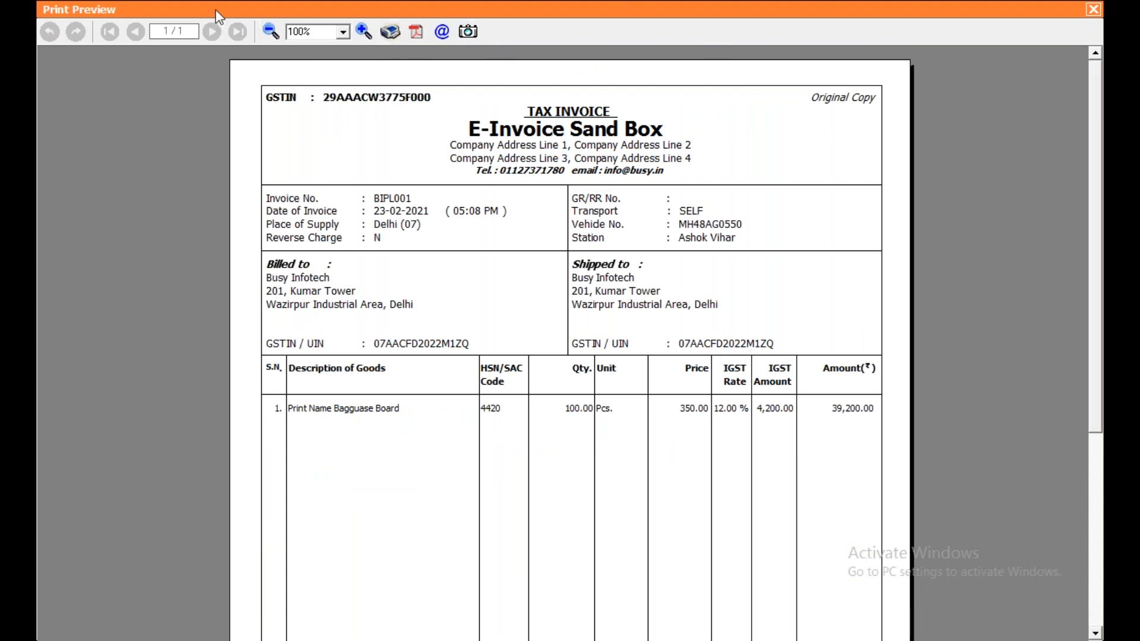
Close the invoice preview and back out of the sales voucher to the main menus.
{"action": "left_click_drag", "start_coordinate": [333, 10], "coordinate": [275, 259]}
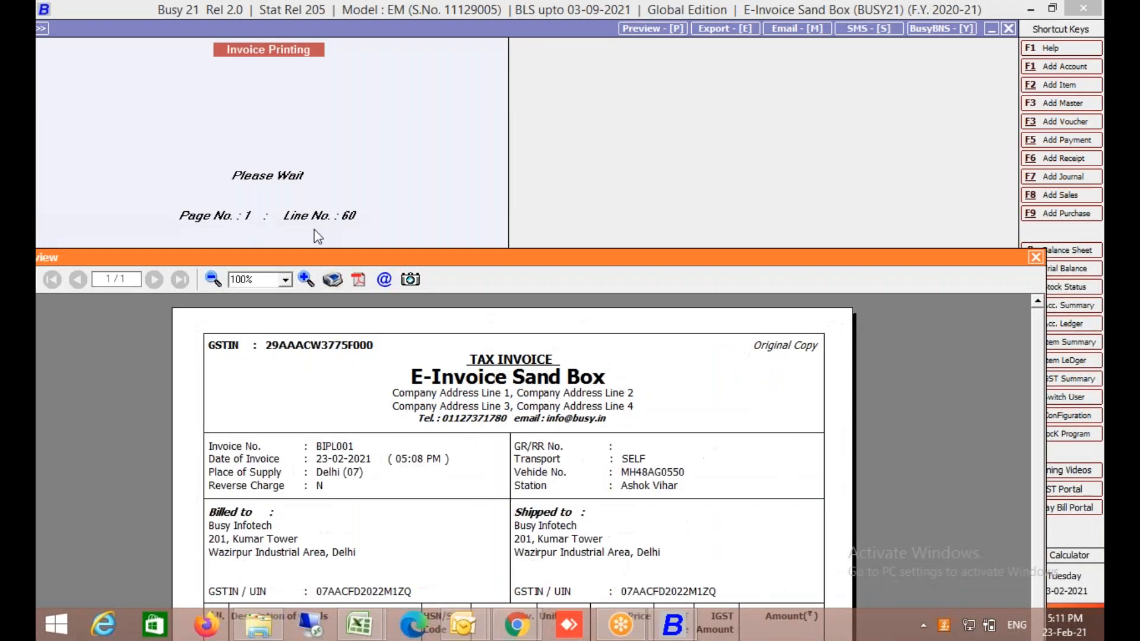
{"action": "left_click", "coordinate": [1043, 260]}
{"action": "key", "text": "Escape"}
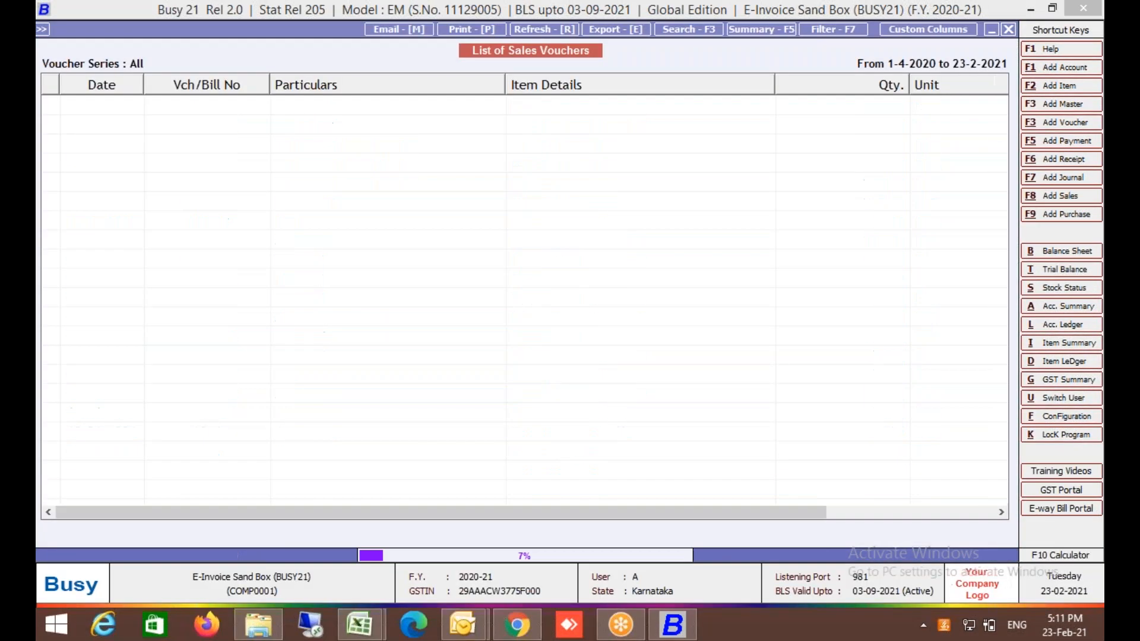
{"action": "key", "text": "Escape"}
{"action": "key", "text": "Left"}
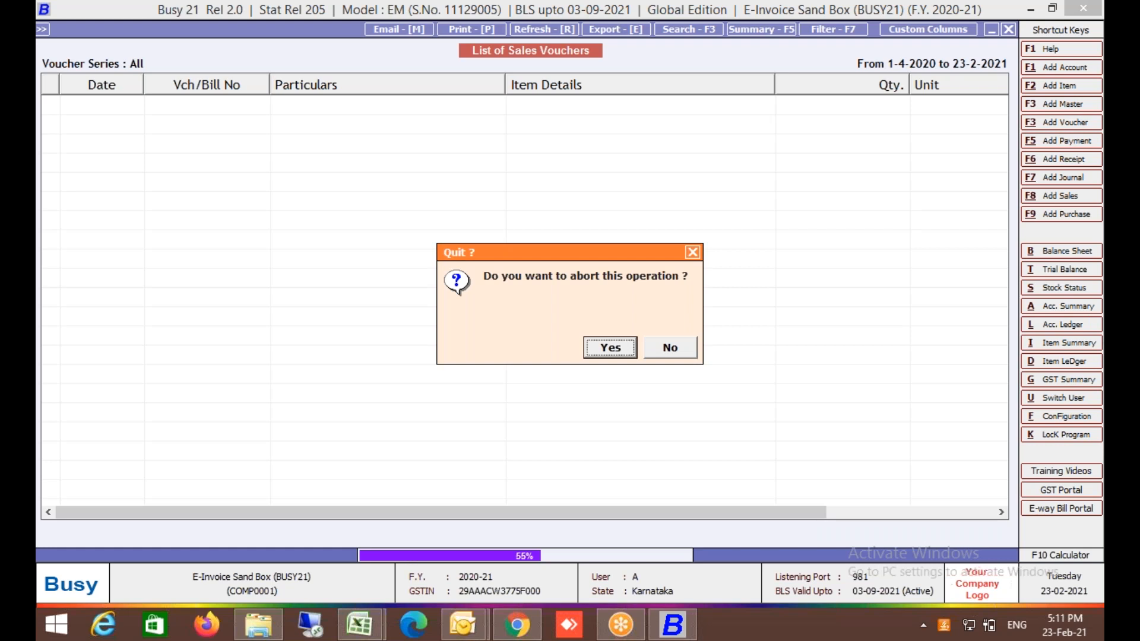
{"action": "key", "text": "Return"}
{"action": "key", "text": "Escape"}
{"action": "key", "text": "Escape"}
{"action": "key", "text": "Escape"}
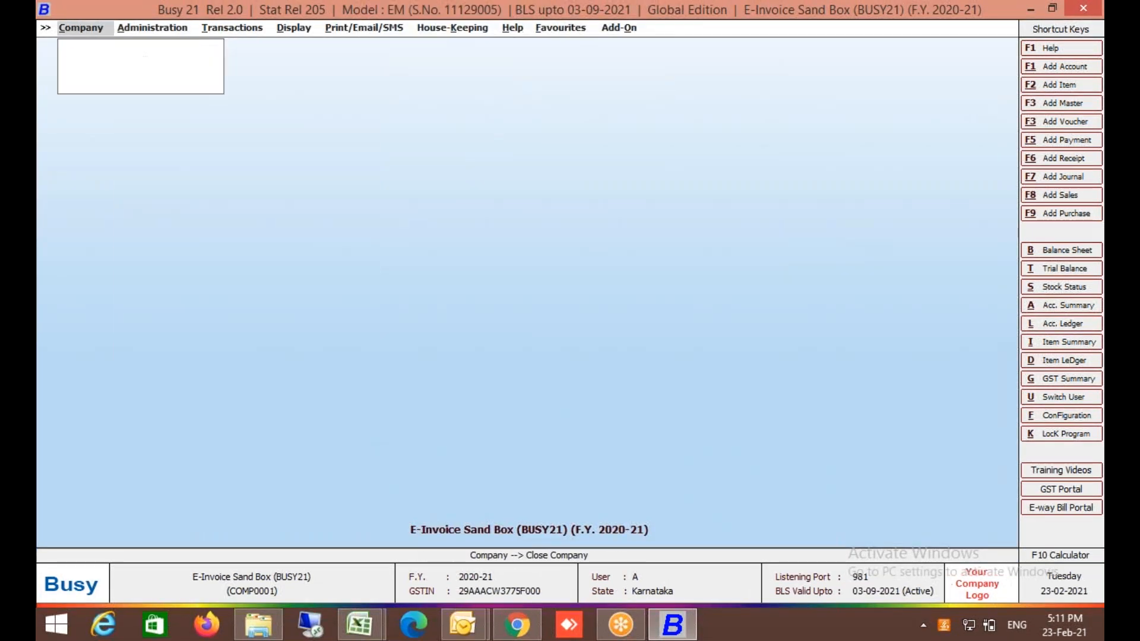
Close the current company and set the data directory to D:\Training.
{"action": "key", "text": "Down"}
{"action": "key", "text": "Down"}
{"action": "key", "text": "Down"}
{"action": "key", "text": "Down"}
{"action": "key", "text": "Down"}
{"action": "key", "text": "Down"}
{"action": "key", "text": "Down"}
{"action": "key", "text": "Down"}
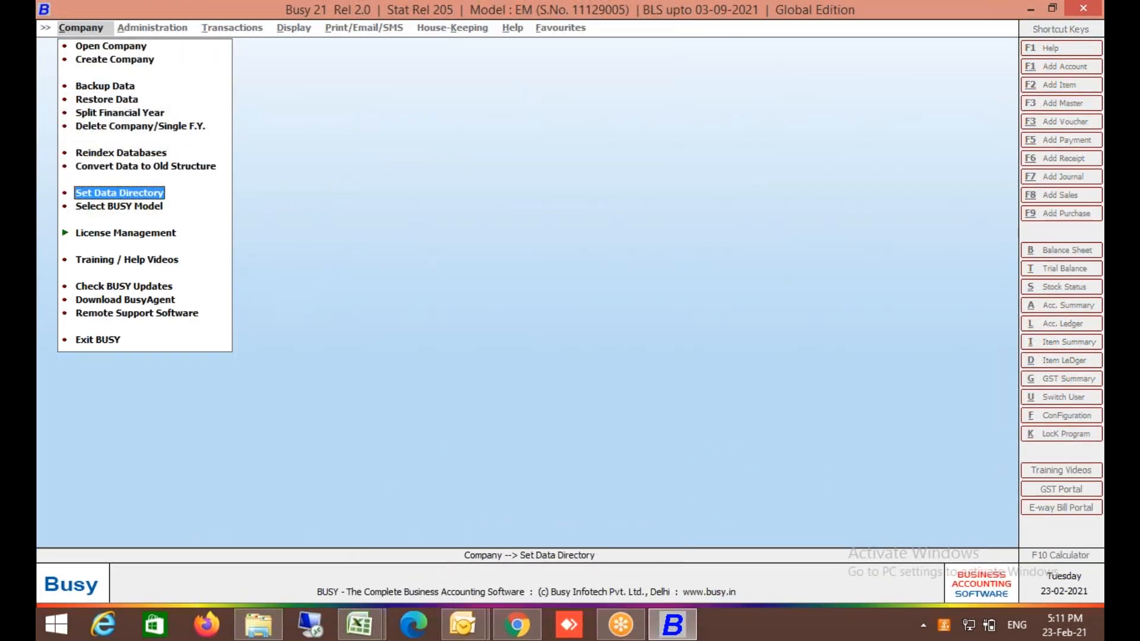
{"action": "key", "text": "Return"}
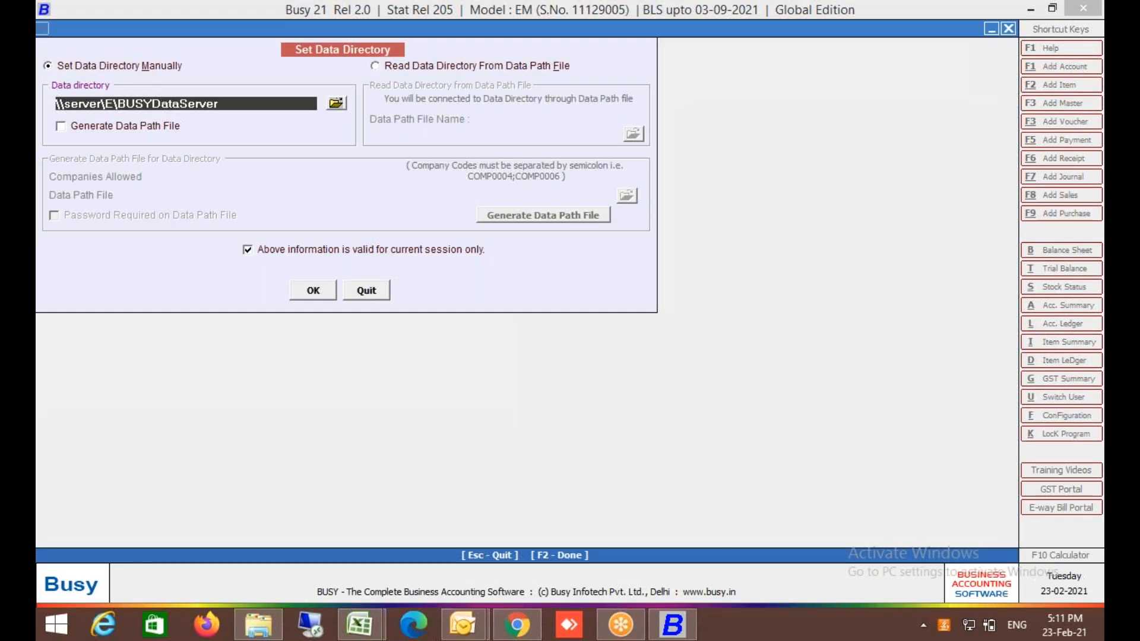
{"action": "left_click", "coordinate": [337, 103]}
{"action": "key", "text": "Down"}
{"action": "key", "text": "Down"}
{"action": "key", "text": "Down"}
{"action": "key", "text": "Down"}
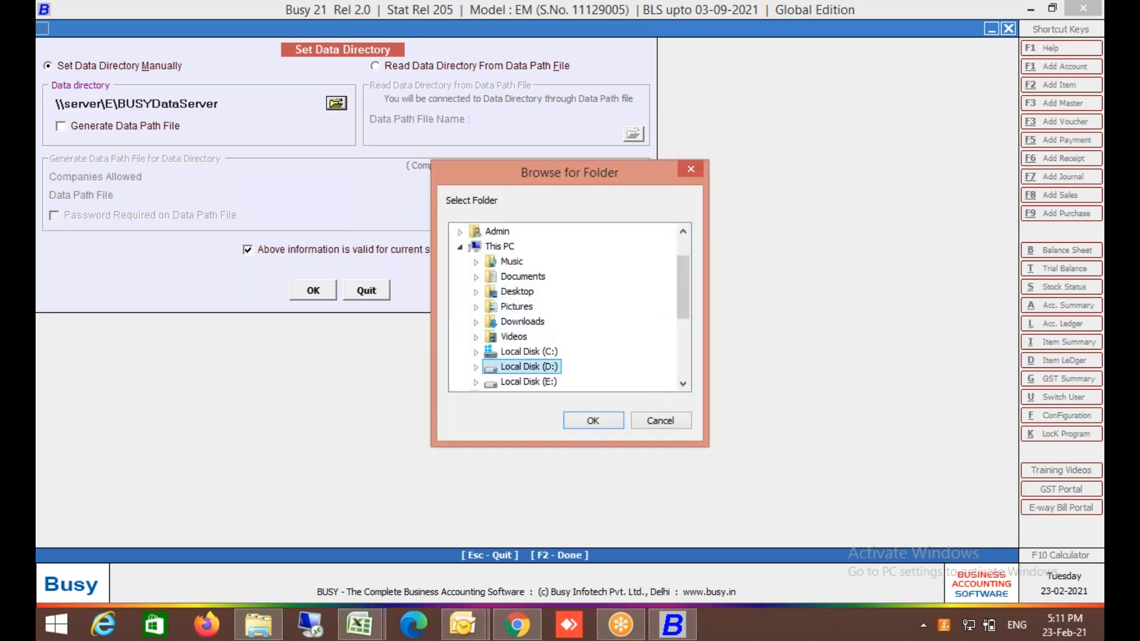
{"action": "key", "text": "Right"}
{"action": "key", "text": "Down"}
{"action": "key", "text": "t"}
{"action": "key", "text": "Return"}
{"action": "key", "text": "F2"}
Open the Busy Training A to Z Session - 1 company.
{"action": "key", "text": "Home"}
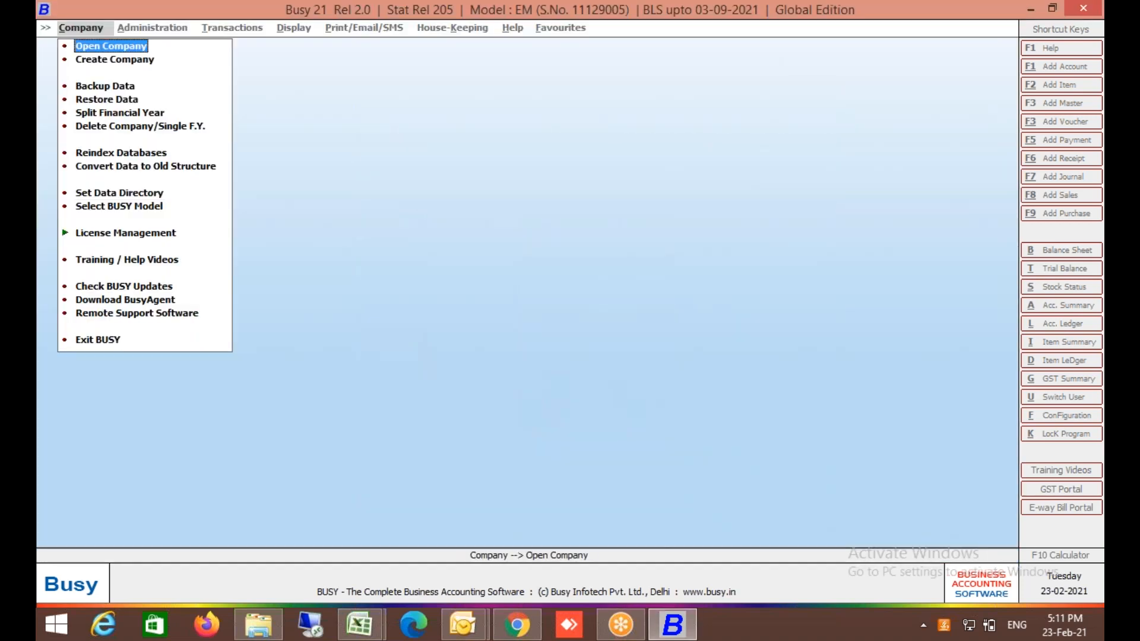
{"action": "key", "text": "Return"}
{"action": "key", "text": "Down"}
{"action": "key", "text": "Return"}
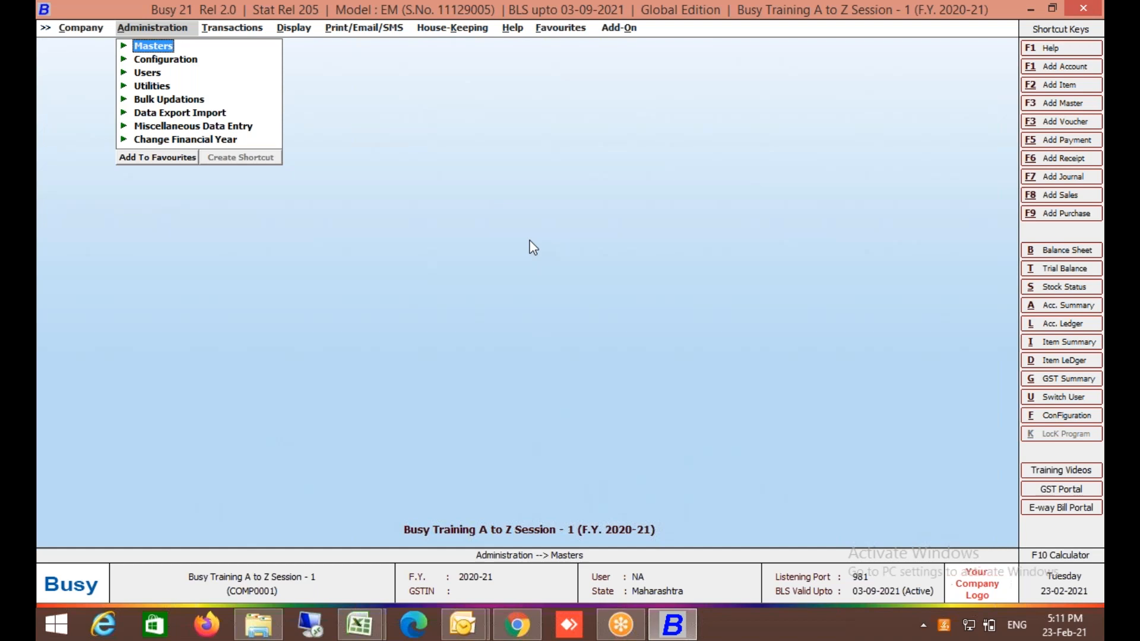
In Voucher Series Configuration, set Sales > Main's Input Transport Details to N.
{"action": "key", "text": "Down"}
{"action": "key", "text": "Return"}
{"action": "key", "text": "Down"}
{"action": "key", "text": "Return"}
{"action": "key", "text": "Down"}
{"action": "key", "text": "Down"}
{"action": "key", "text": "Down"}
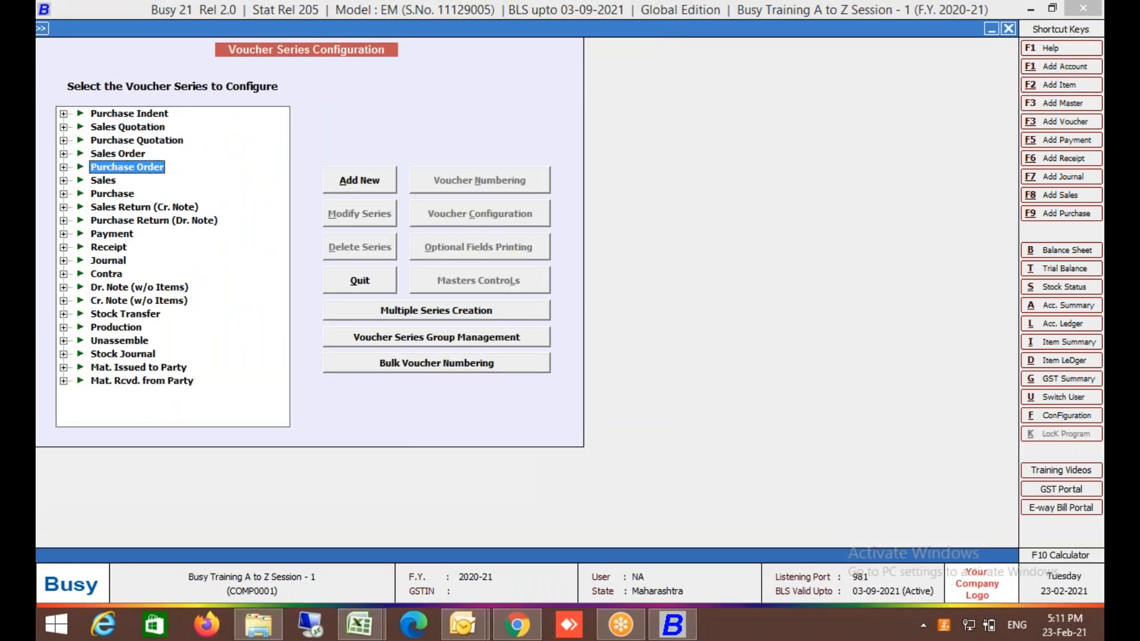
{"action": "key", "text": "Down"}
{"action": "key", "text": "Right"}
{"action": "key", "text": "Down"}
{"action": "key", "text": "alt+c"}
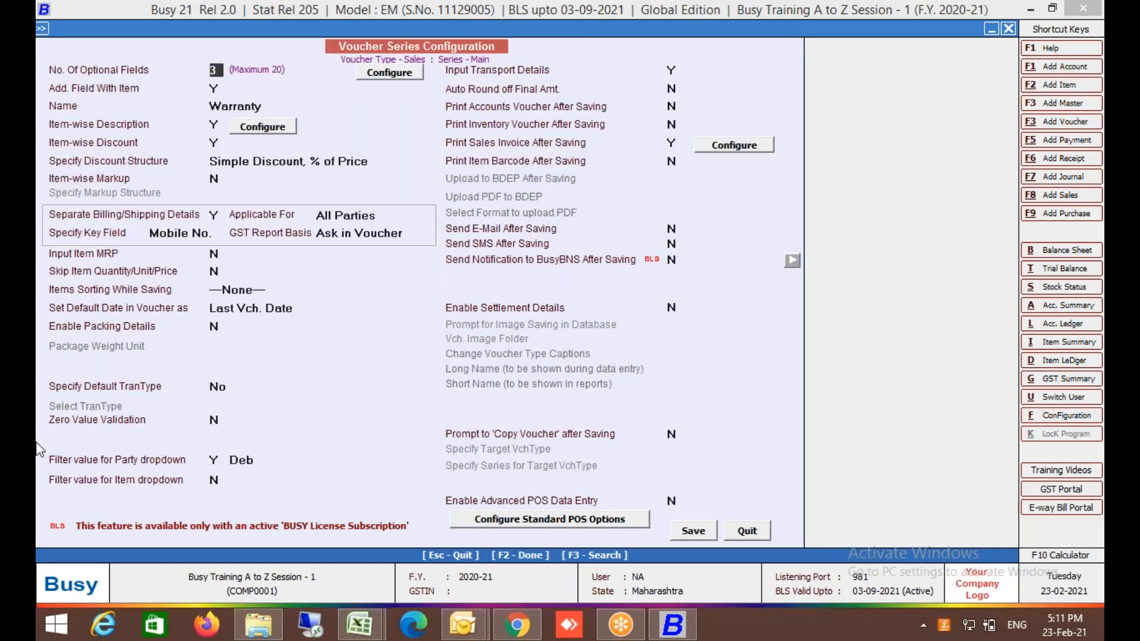
{"action": "left_click", "coordinate": [545, 72]}
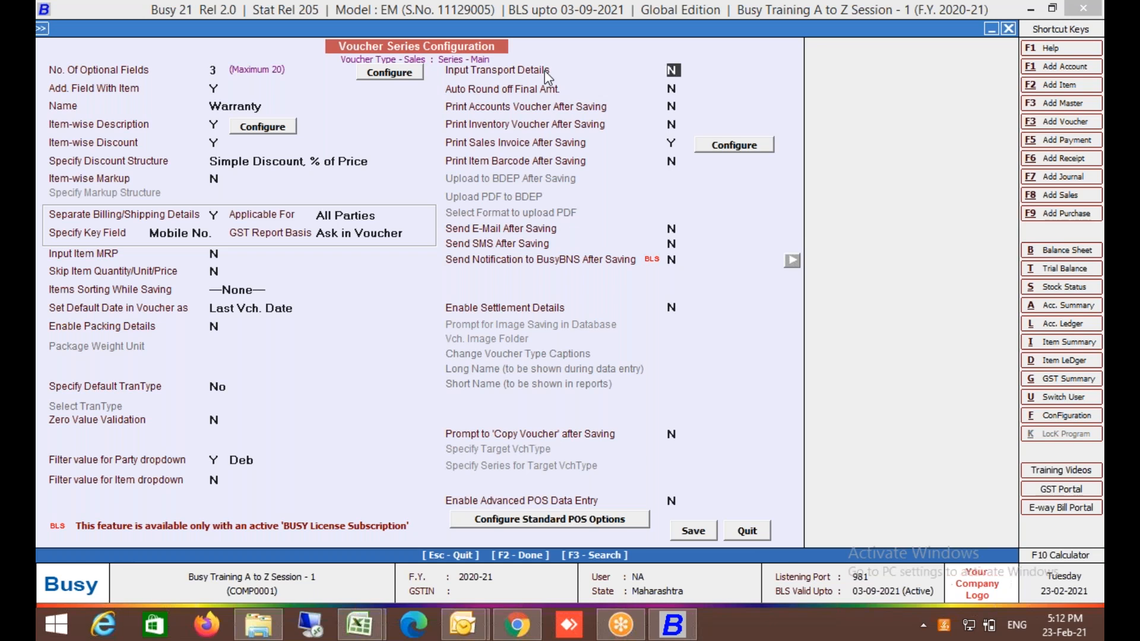
{"action": "key", "text": "n"}
Turn on Auto Round off Final Amt using Rounded Off (+) and Rounded Off (-), rounding to nearest 1.
{"action": "key", "text": "y"}
{"action": "key", "text": "Return"}
{"action": "key", "text": "Return"}
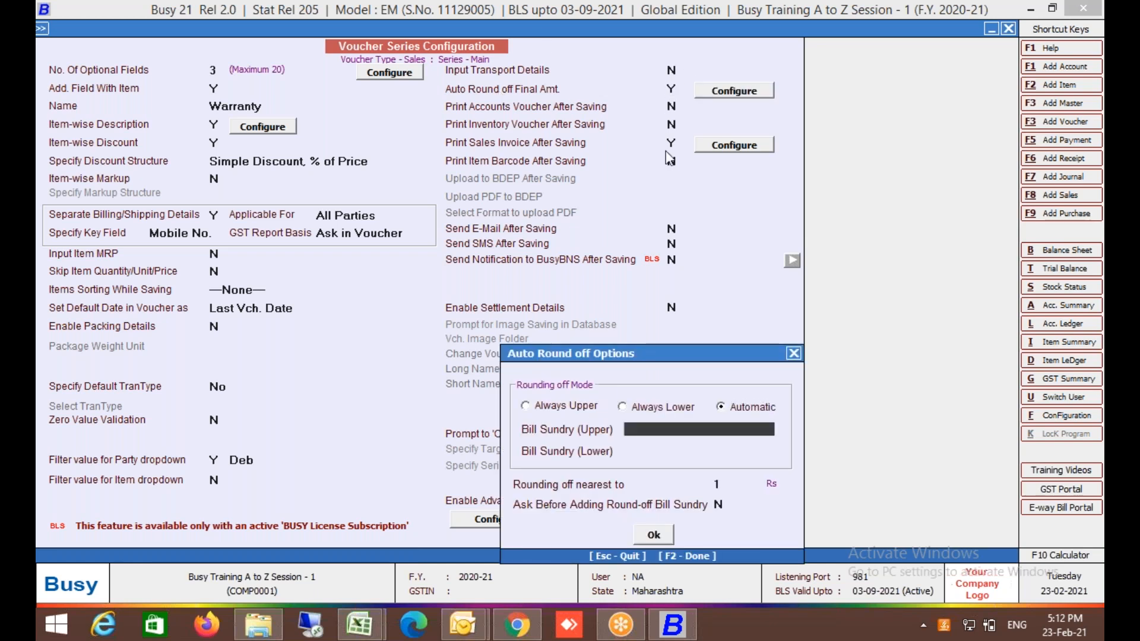
{"action": "key", "text": "Return"}
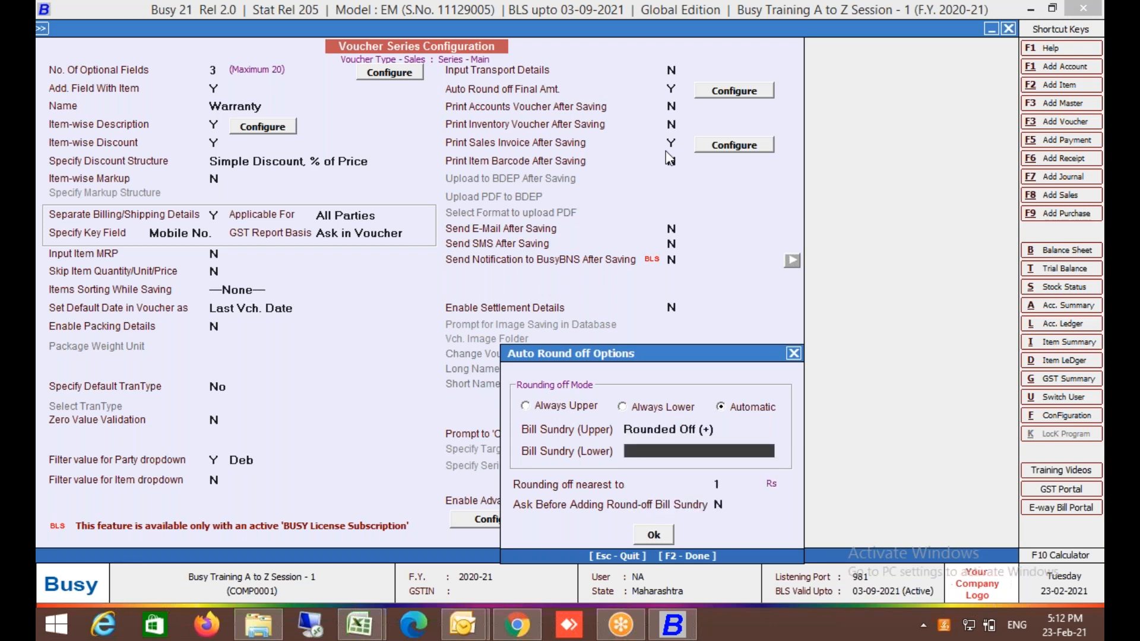
{"action": "type", "text": "r"}
{"action": "key", "text": "Return"}
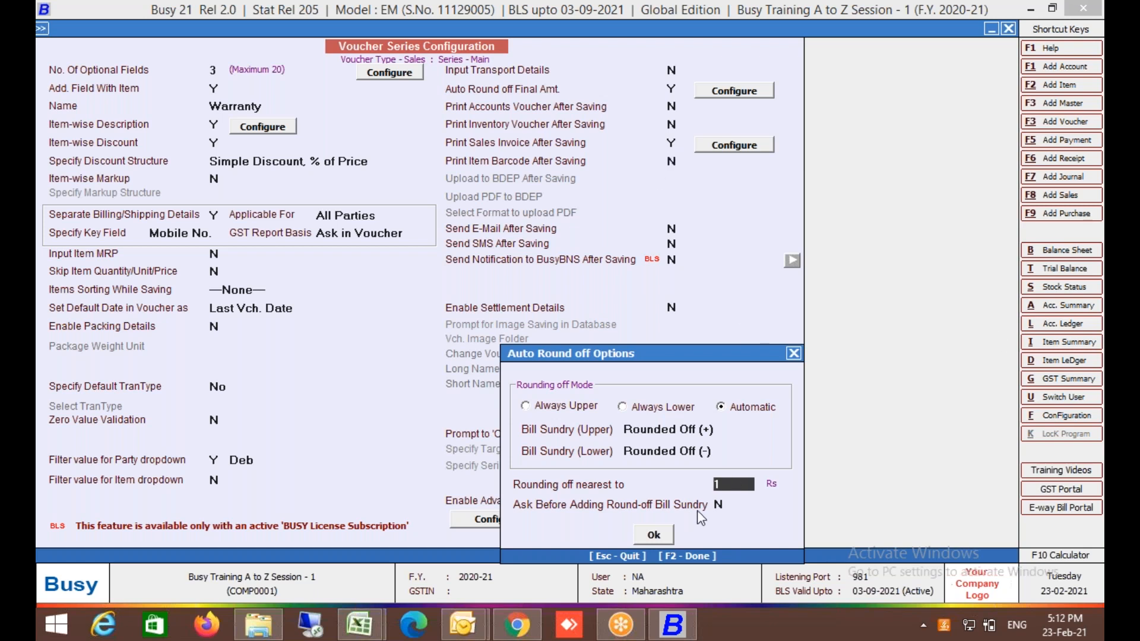
{"action": "key", "text": "Return"}
{"action": "left_click", "coordinate": [662, 541]}
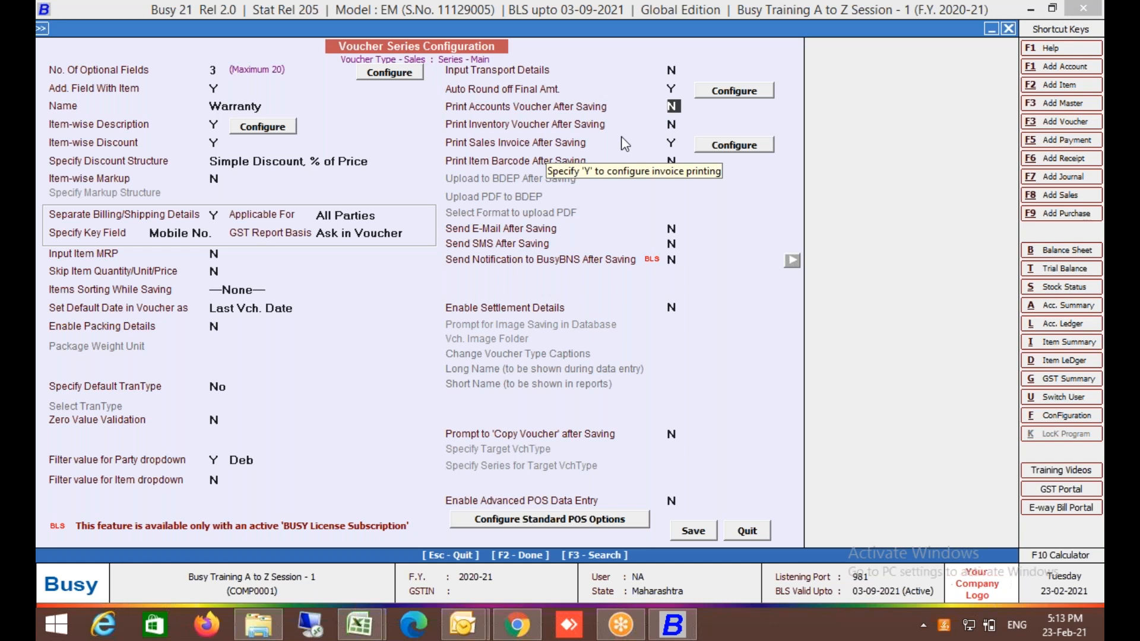
Print the STANDARD invoice format after saving, and freeze that format.
{"action": "left_click", "coordinate": [748, 150]}
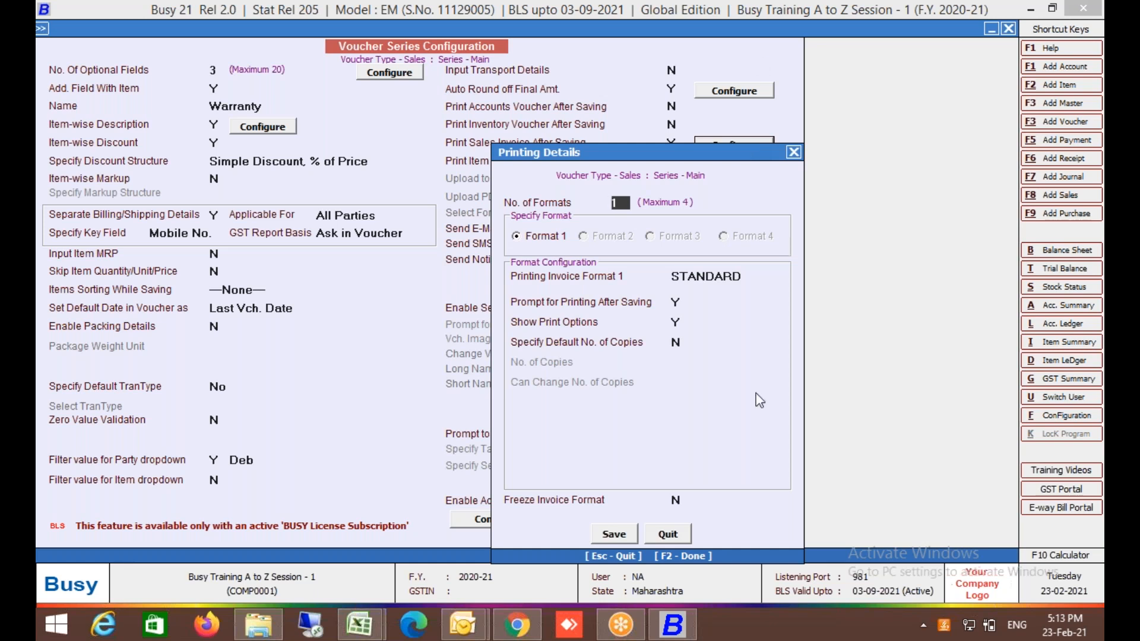
{"action": "key", "text": "Return"}
{"action": "left_click", "coordinate": [723, 276]}
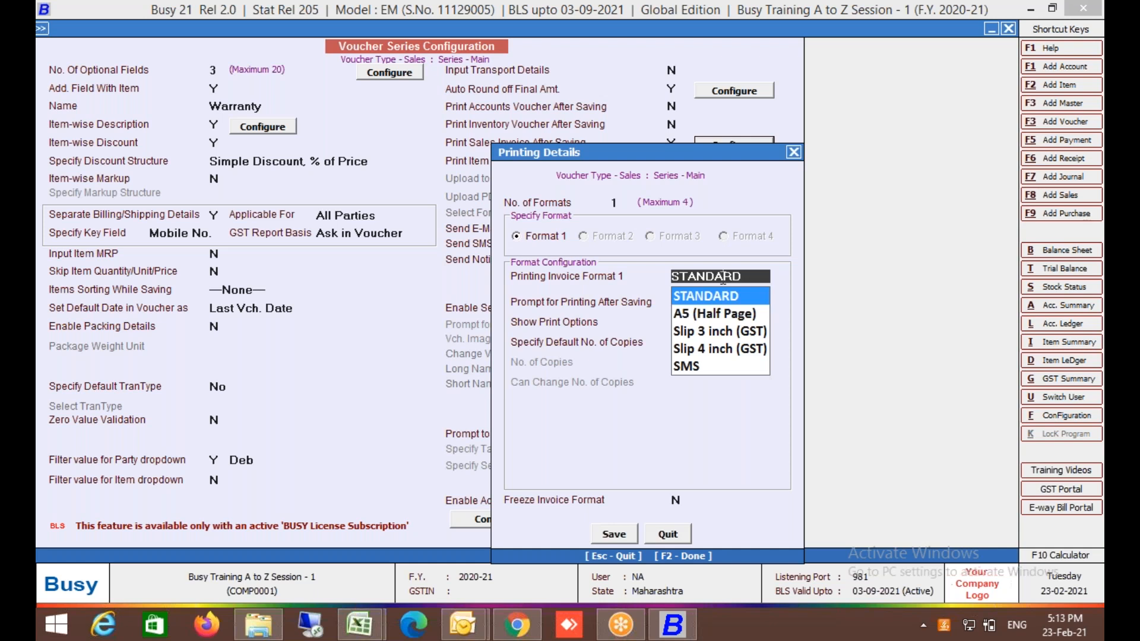
{"action": "key", "text": "Down"}
{"action": "key", "text": "Down"}
{"action": "key", "text": "Down"}
{"action": "key", "text": "Down"}
{"action": "key", "text": "Up"}
{"action": "key", "text": "Up"}
{"action": "key", "text": "Up"}
{"action": "key", "text": "Up"}
{"action": "key", "text": "Return"}
{"action": "left_click", "coordinate": [572, 503]}
{"action": "type", "text": "Y"}
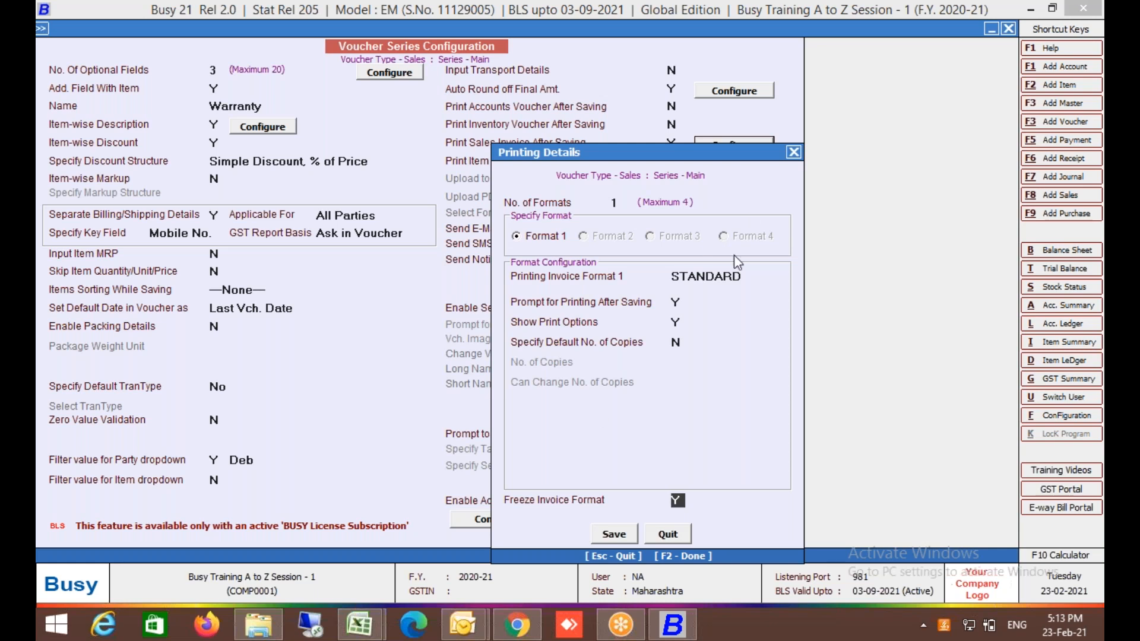
Set default copies to 3 that cannot be changed.
{"action": "left_click", "coordinate": [642, 347]}
{"action": "type", "text": "Y"}
{"action": "key", "text": "Return"}
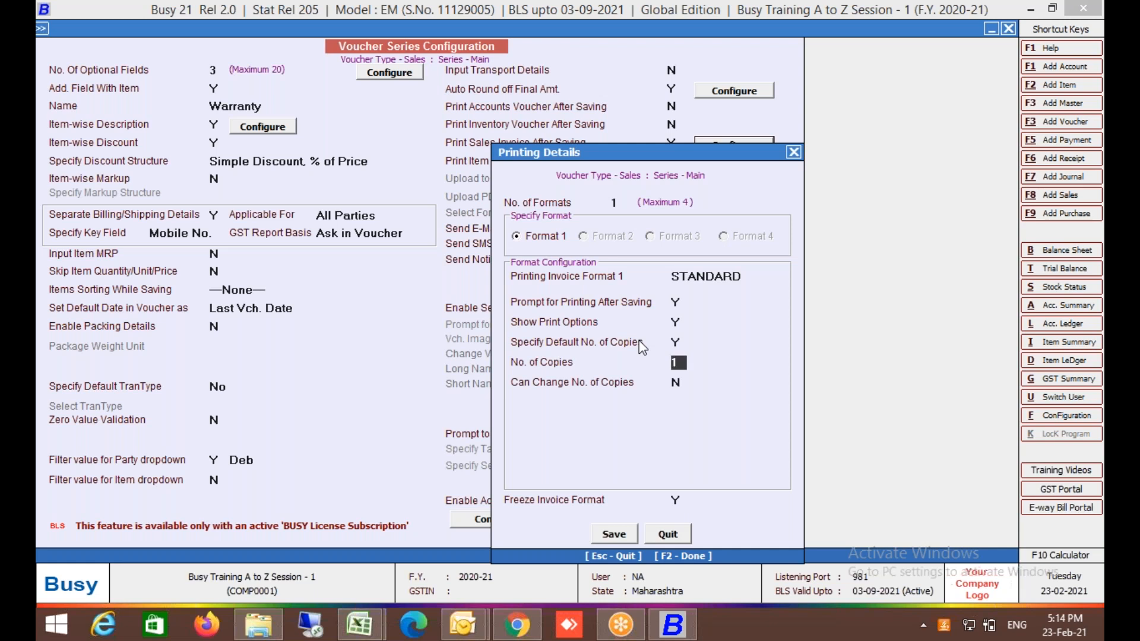
{"action": "type", "text": "3"}
{"action": "key", "text": "Return"}
{"action": "type", "text": "Y"}
{"action": "type", "text": "N"}
{"action": "key", "text": "Up"}
Save the printing details and the Sales series configuration, returning to the main menus.
{"action": "left_click", "coordinate": [613, 541]}
{"action": "key", "text": "F2"}
{"action": "key", "text": "Return"}
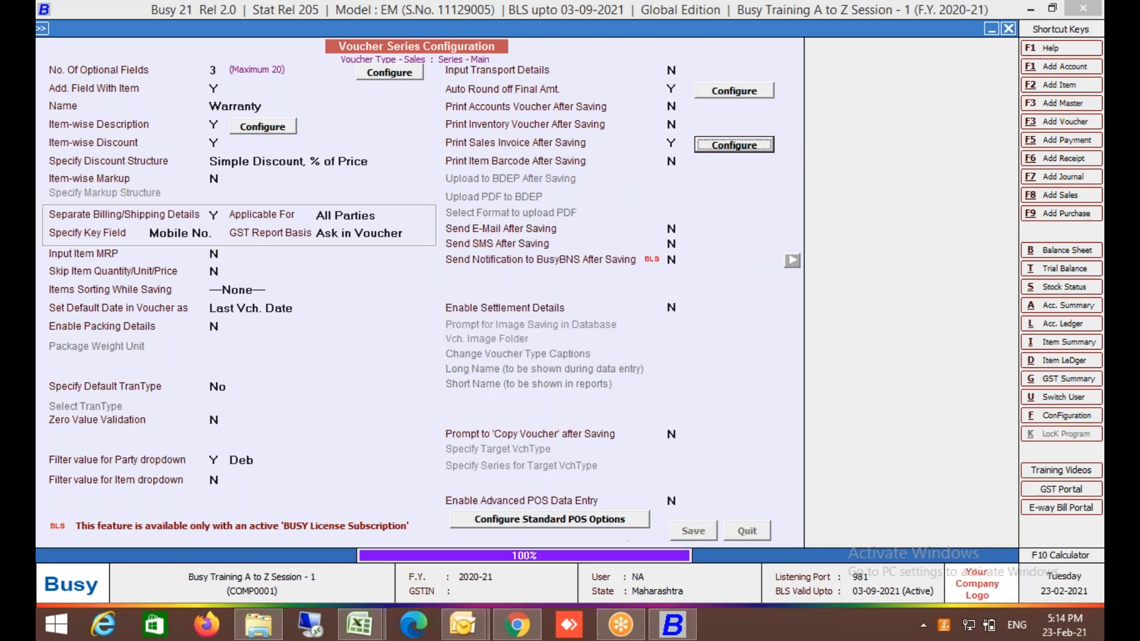
{"action": "key", "text": "Escape"}
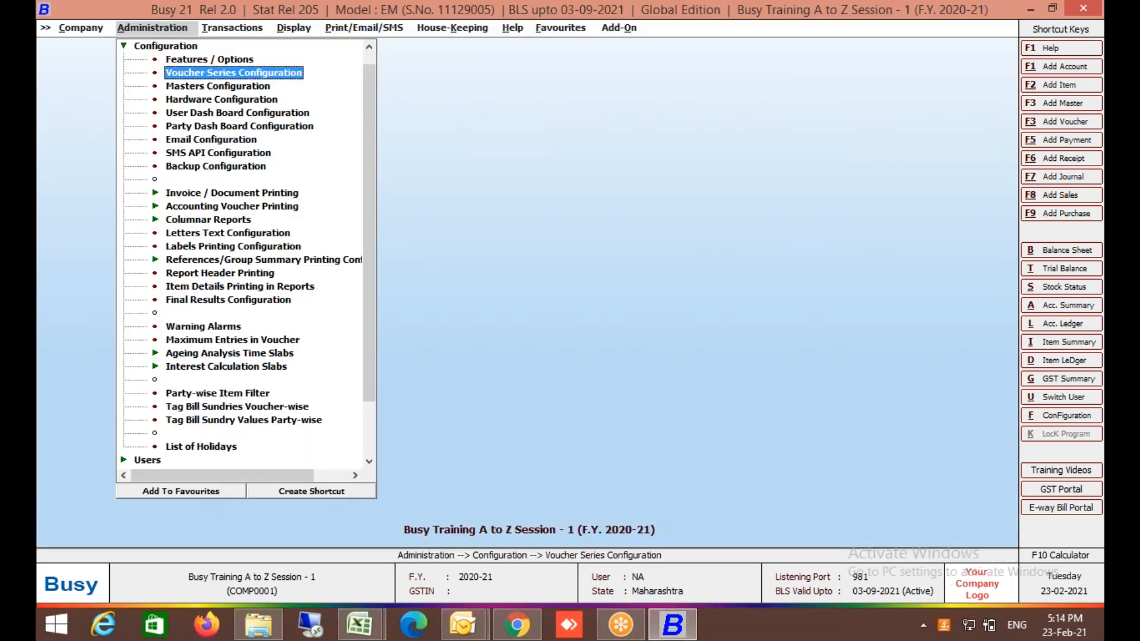
Open the first existing sales voucher to check its print options, then close it.
{"action": "key", "text": "Right"}
{"action": "key", "text": "Down"}
{"action": "key", "text": "Down"}
{"action": "key", "text": "Down"}
{"action": "key", "text": "Down"}
{"action": "key", "text": "Down"}
{"action": "key", "text": "Return"}
{"action": "key", "text": "Down"}
{"action": "key", "text": "Return"}
{"action": "key", "text": "Return"}
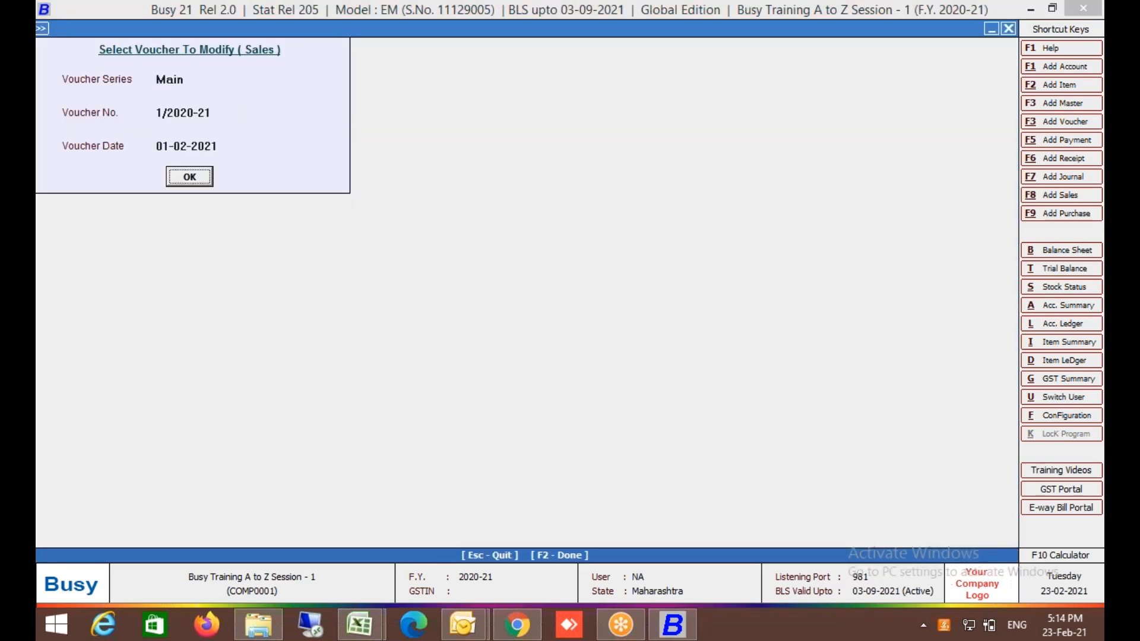
{"action": "key", "text": "Return"}
{"action": "key", "text": "alt+p"}
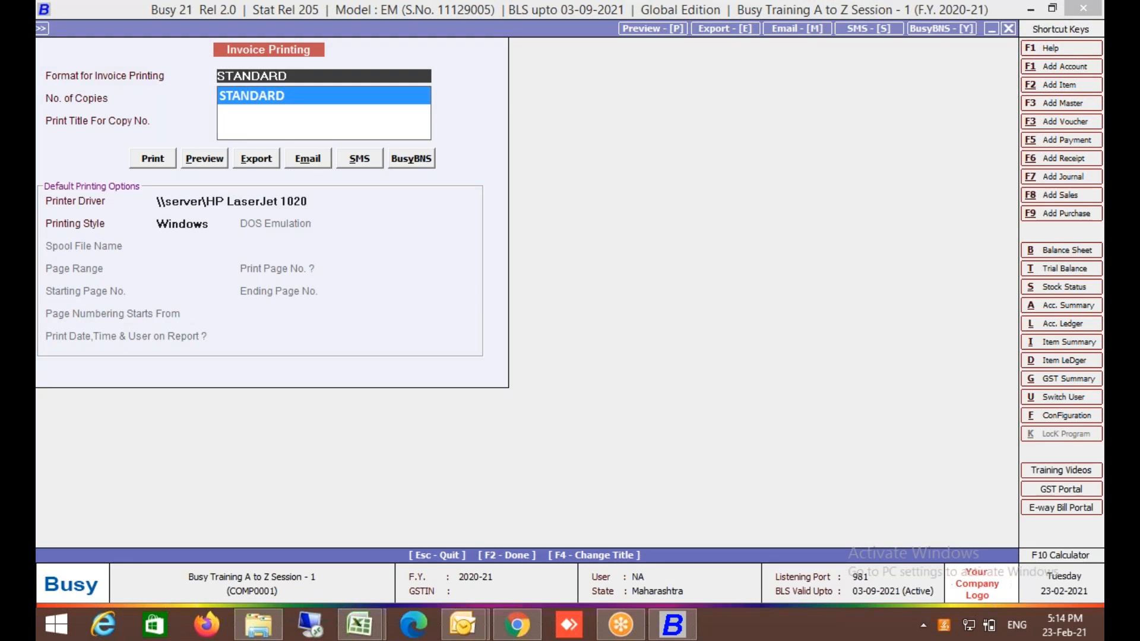
{"action": "key", "text": "Escape"}
{"action": "key", "text": "Escape"}
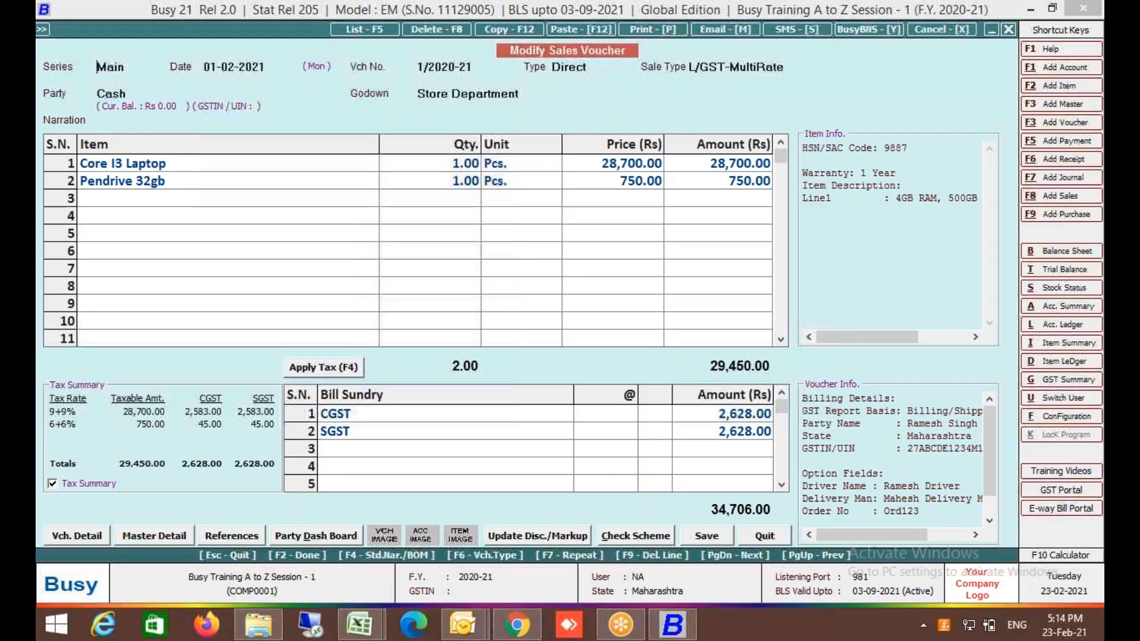
{"action": "key", "text": "Escape"}
{"action": "key", "text": "Escape"}
Open the voucher series configuration for the Sales Main series.
{"action": "key", "text": "Left"}
{"action": "key", "text": "Return"}
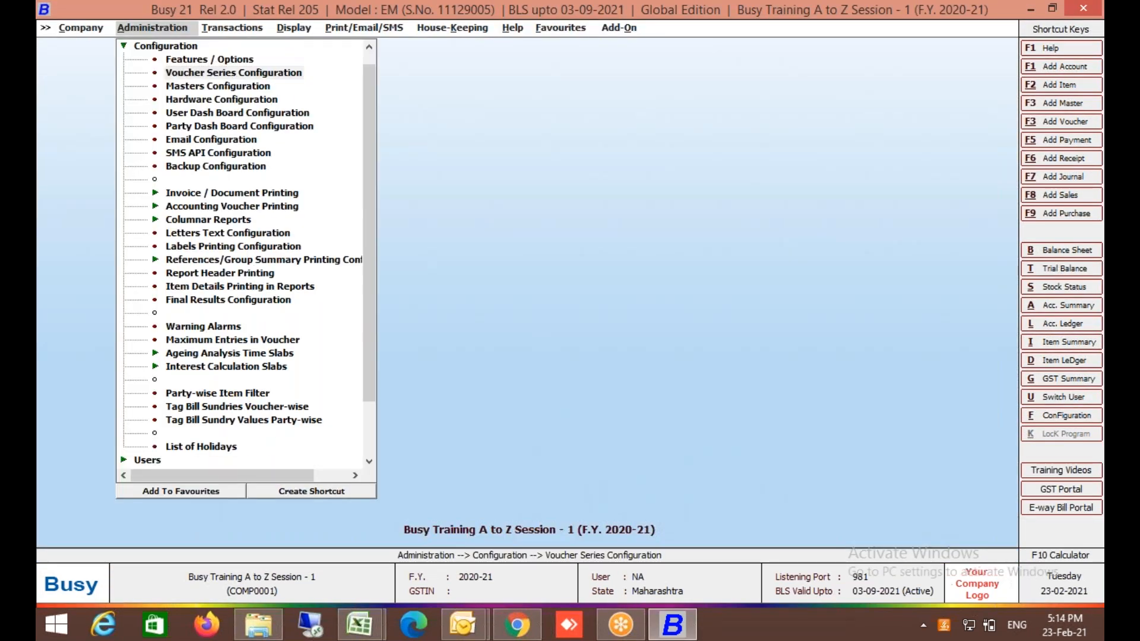
{"action": "key", "text": "s"}
{"action": "key", "text": "s"}
{"action": "key", "text": "s"}
{"action": "key", "text": "Right"}
{"action": "key", "text": "Down"}
{"action": "key", "text": "alt+c"}
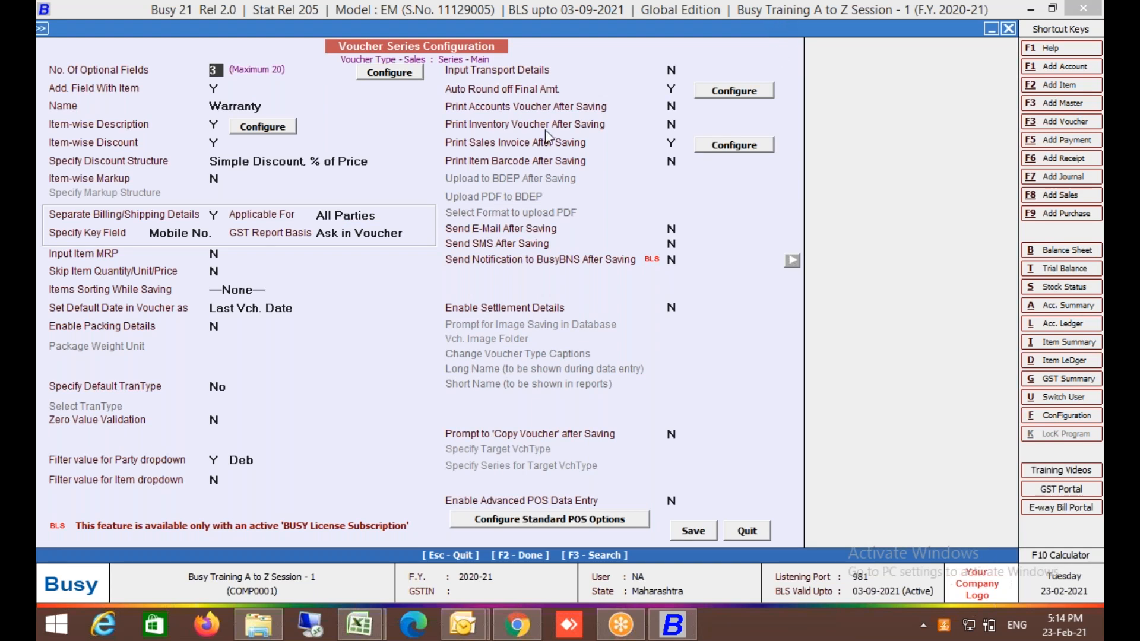
Set additional item fields, item-wise description and discount to N, and Print Item Barcode After Saving to Y.
{"action": "left_click", "coordinate": [216, 88]}
{"action": "key", "text": "n"}
{"action": "key", "text": "Return"}
{"action": "key", "text": "n"}
{"action": "key", "text": "Return"}
{"action": "key", "text": "n"}
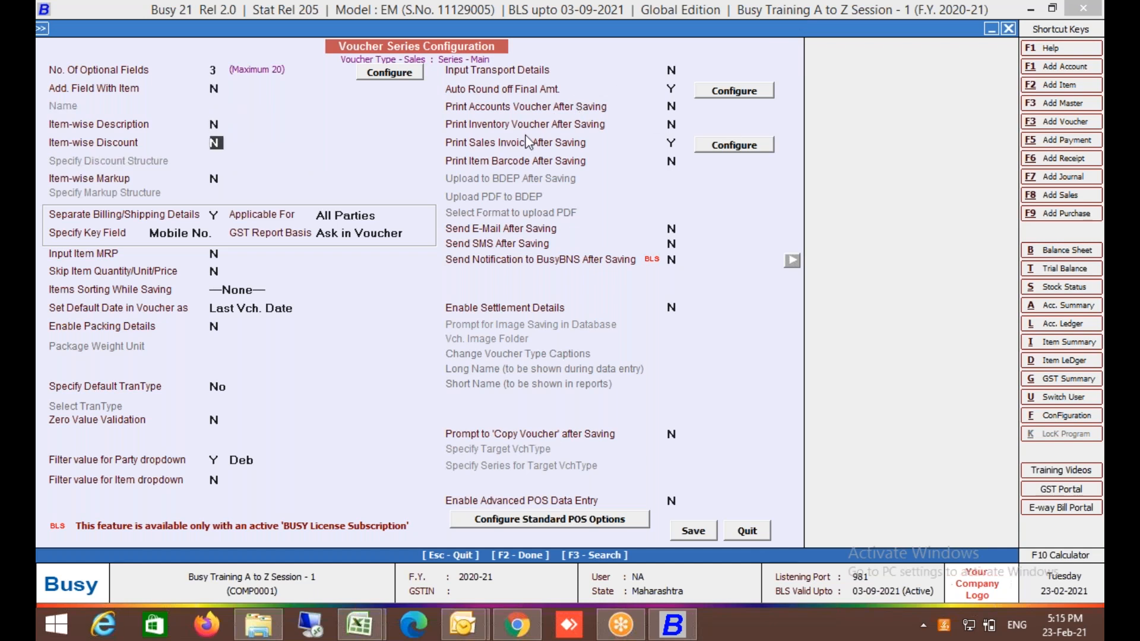
{"action": "left_click", "coordinate": [554, 167]}
{"action": "type", "text": "y"}
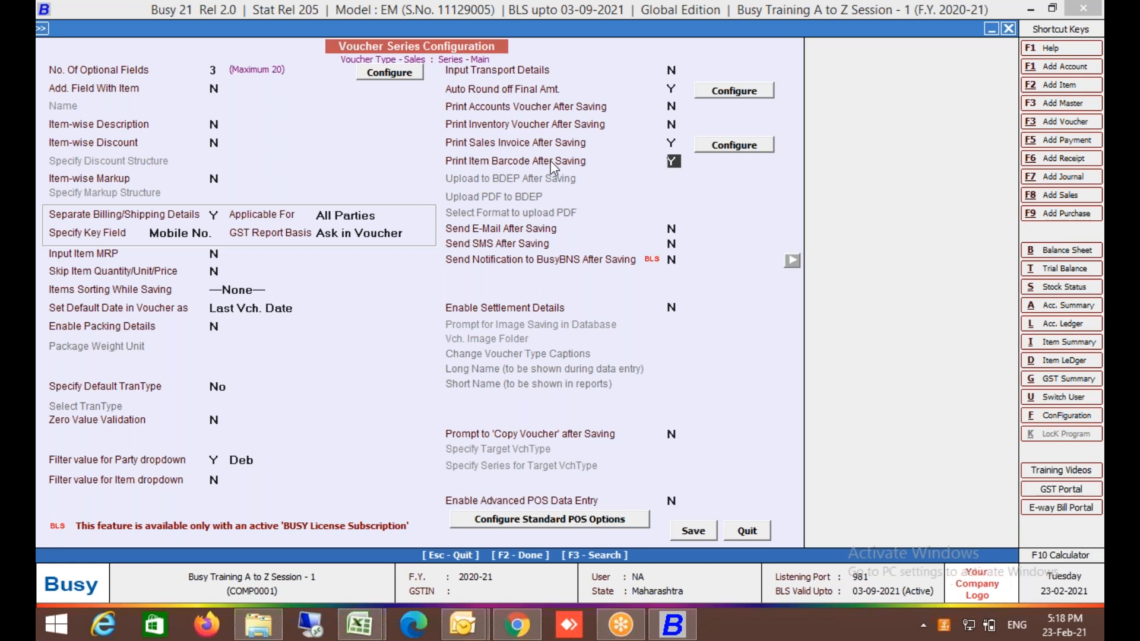
Leave the series settings and open Email Configuration under Administration.
{"action": "key", "text": "Escape"}
{"action": "key", "text": "Escape"}
{"action": "key", "text": "Down"}
{"action": "key", "text": "Up"}
{"action": "key", "text": "Return"}
{"action": "key", "text": "Down"}
{"action": "key", "text": "Down"}
{"action": "key", "text": "Down"}
{"action": "key", "text": "Down"}
{"action": "key", "text": "Down"}
{"action": "key", "text": "Down"}
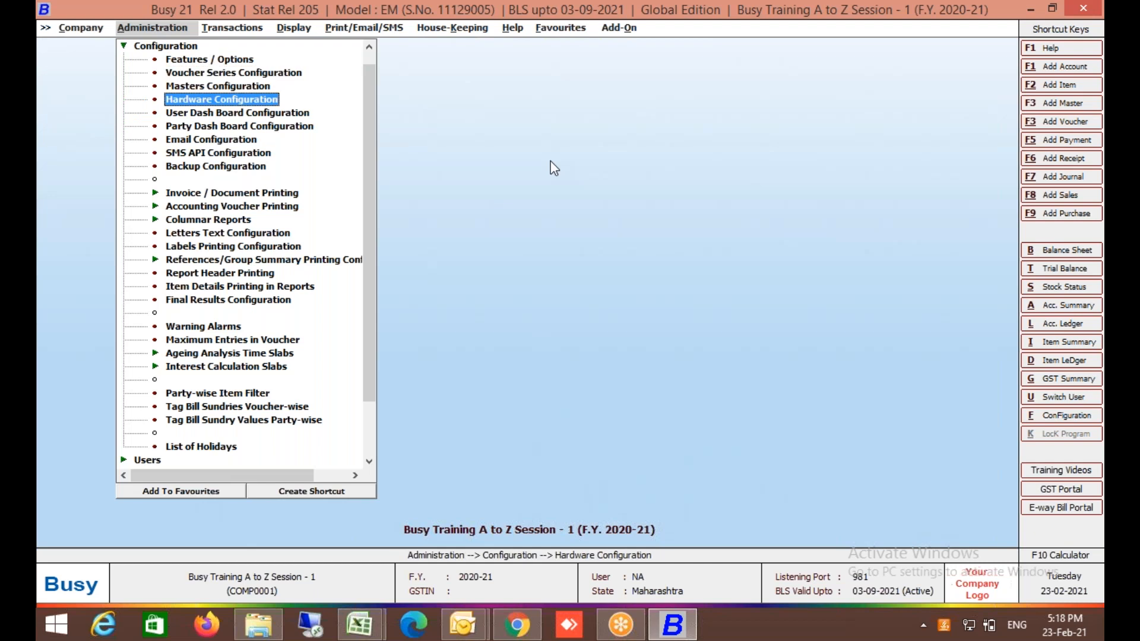
{"action": "key", "text": "Return"}
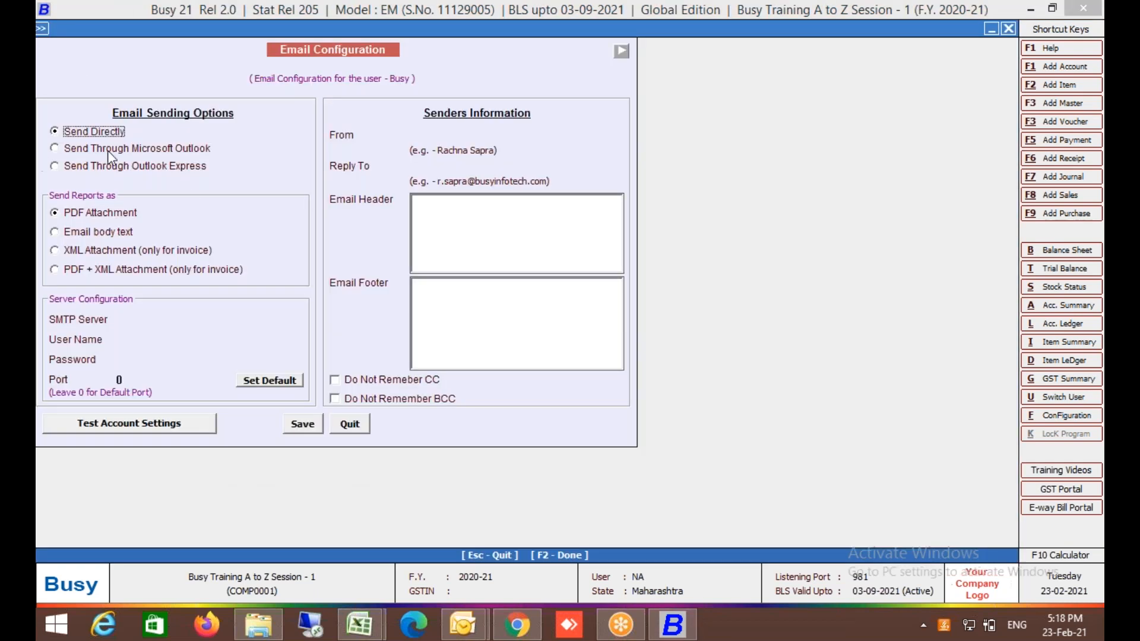
Enter SMTP server smtp.gmail.com, the Gmail user name and the account password.
{"action": "left_click", "coordinate": [109, 321]}
{"action": "type", "text": "smtp.gmail.co"}
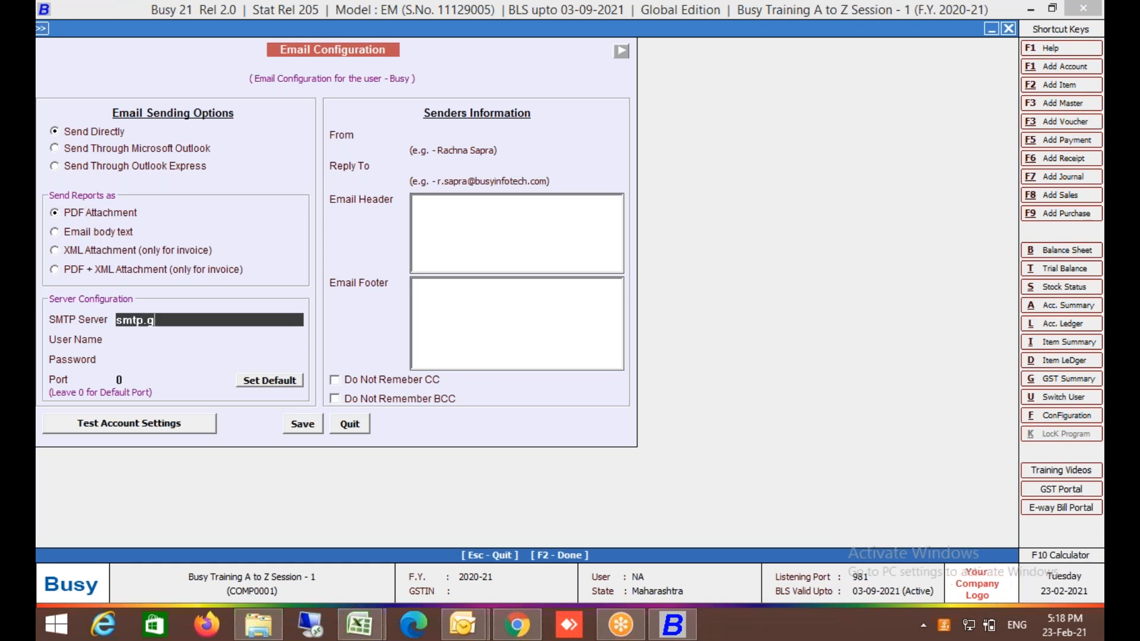
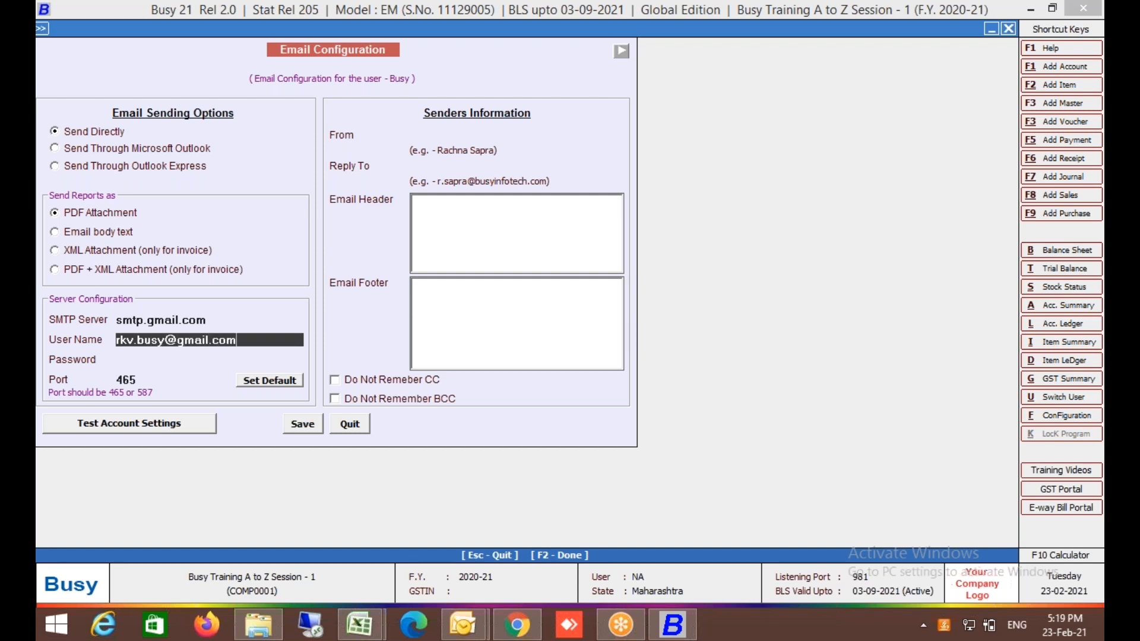
{"action": "key", "text": "Return"}
{"action": "type", "text": "****"}
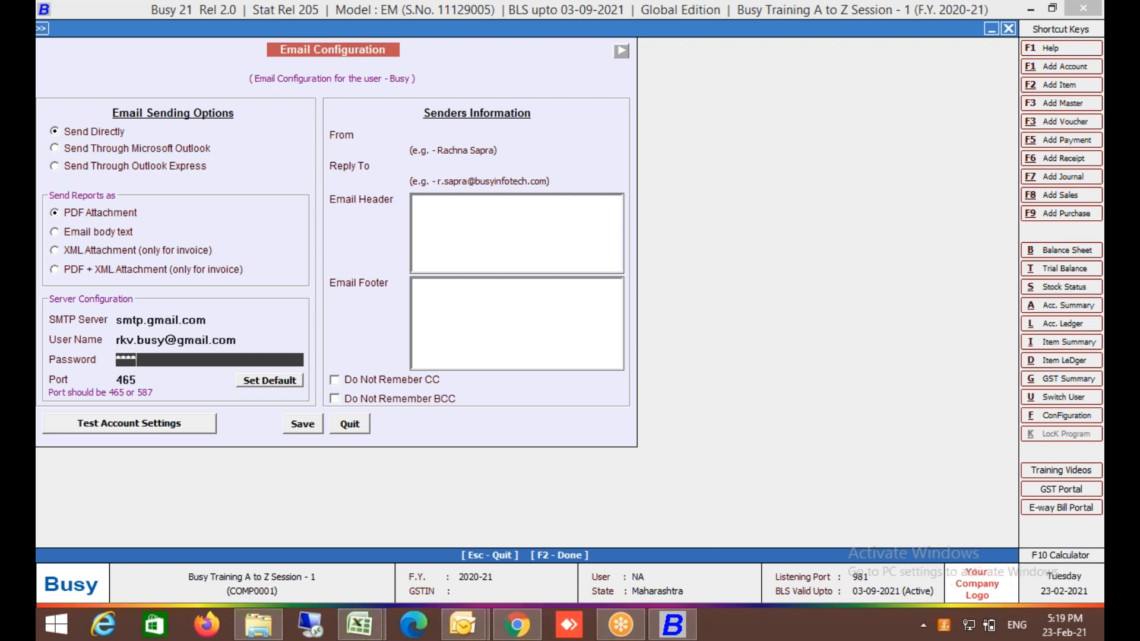
{"action": "key", "text": "BackSpace"}
{"action": "key", "text": "BackSpace"}
{"action": "key", "text": "BackSpace"}
{"action": "key", "text": "BackSpace"}
{"action": "type", "text": "*********"}
{"action": "key", "text": "Return"}
{"action": "key", "text": "Return"}
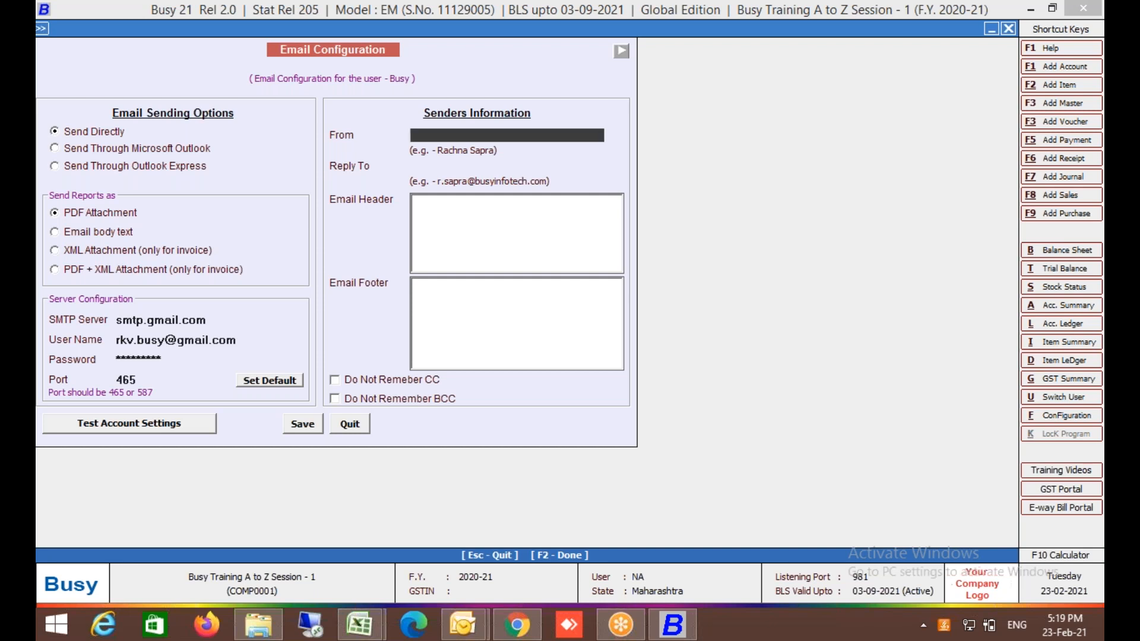
Fill in the sender's name and the reply-to e-mail address.
{"action": "type", "text": "BIPLL"}
{"action": "key", "text": "BackSpace"}
{"action": "key", "text": "Return"}
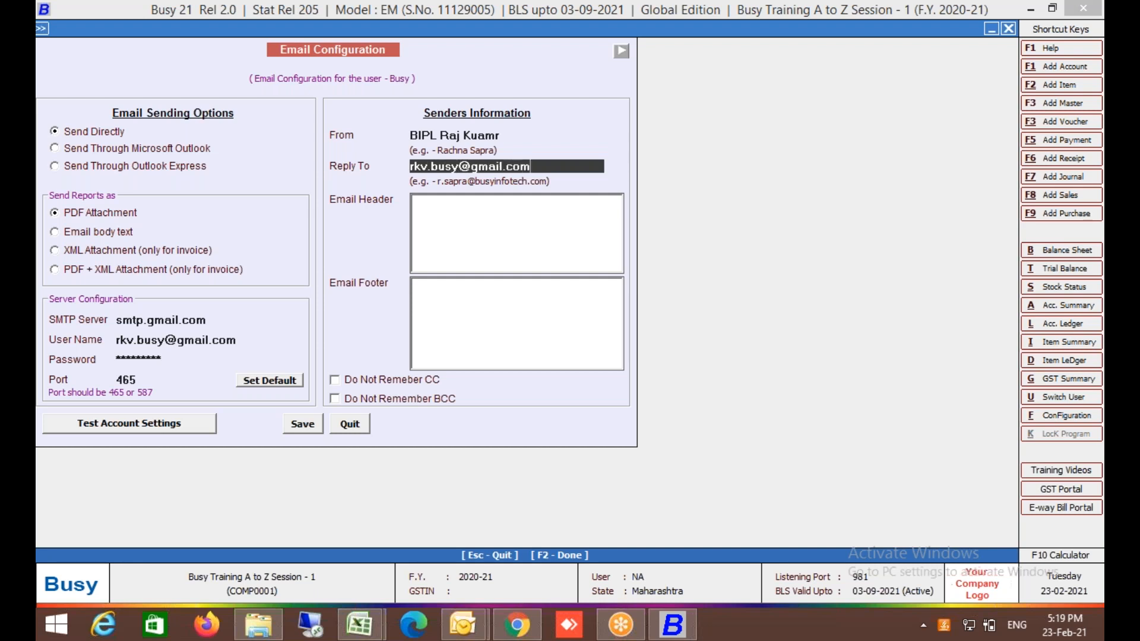
{"action": "key", "text": "Return"}
Write the email header 'Dear Sir, / PFA' and footer 'Regards / BIPL'.
{"action": "type", "text": "Dear Sir,"}
{"action": "key", "text": "Return"}
{"action": "key", "text": "Return"}
{"action": "type", "text": "PL"}
{"action": "key", "text": "BackSpace"}
{"action": "type", "text": "FA"}
{"action": "key", "text": "Tab"}
{"action": "type", "text": "Regards"}
{"action": "key", "text": "Return"}
{"action": "key", "text": "Return"}
{"action": "key", "text": "Return"}
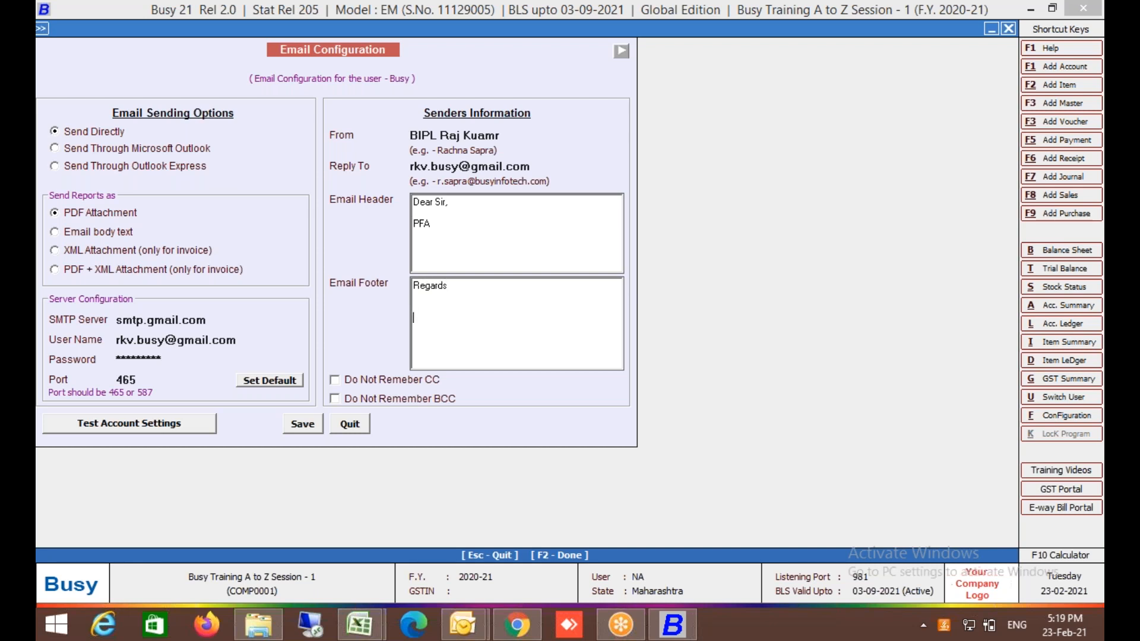
{"action": "type", "text": "BIPL"}
{"action": "key", "text": "Return"}
Save the email settings, send a test email, and bring Chrome to the front.
{"action": "left_click", "coordinate": [301, 424]}
{"action": "key", "text": "Return"}
{"action": "left_click", "coordinate": [269, 380]}
{"action": "left_click", "coordinate": [178, 424]}
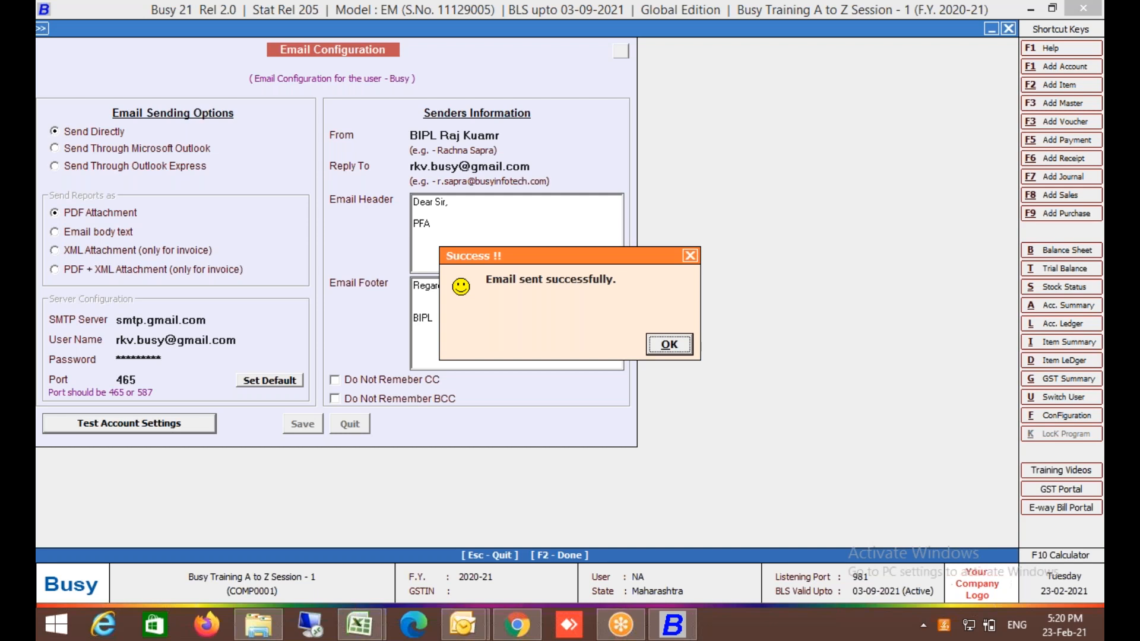
{"action": "left_click", "coordinate": [498, 634]}
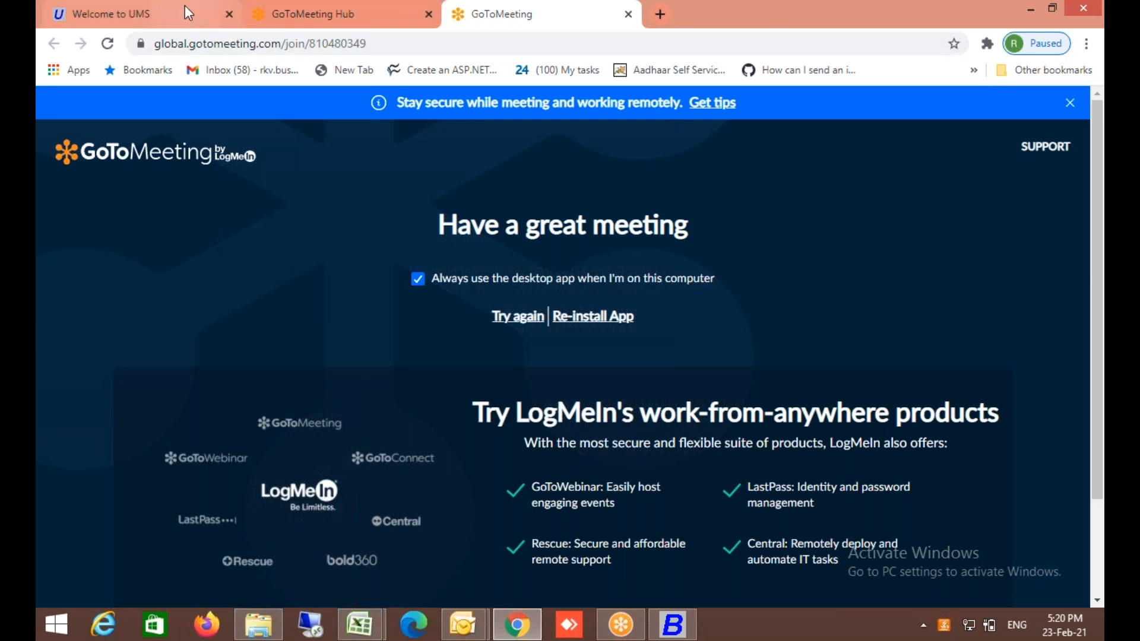
Detach the Welcome to UMS tab into its own window, then return to Busy 21.
{"action": "left_click_drag", "start_coordinate": [189, 15], "coordinate": [203, 128]}
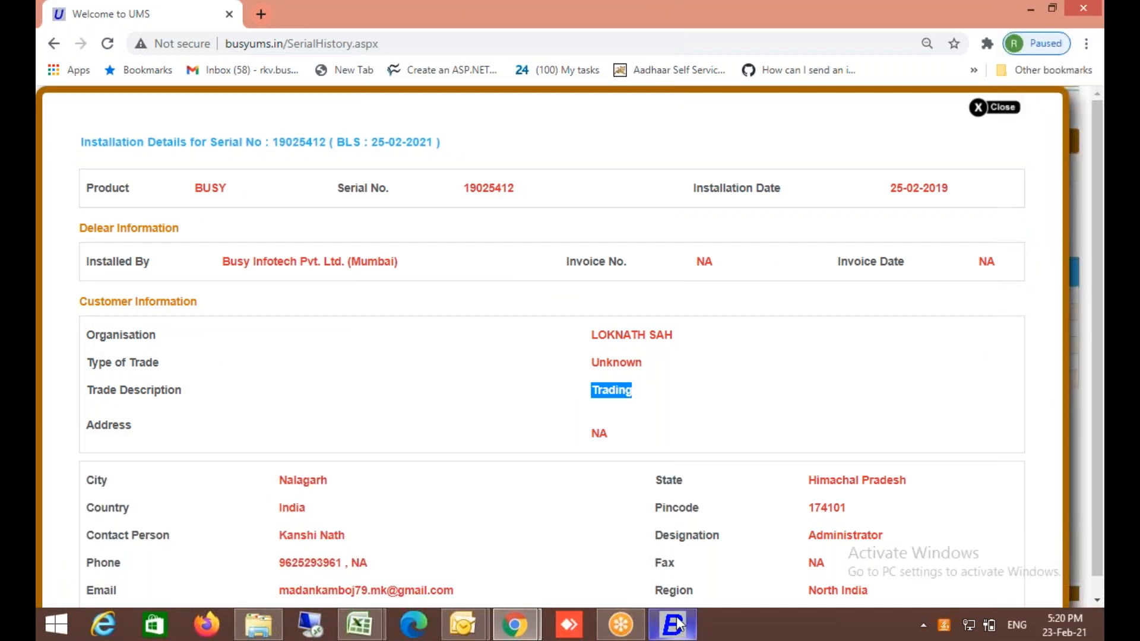
{"action": "mouse_move", "coordinate": [678, 624]}
{"action": "left_click", "coordinate": [678, 567]}
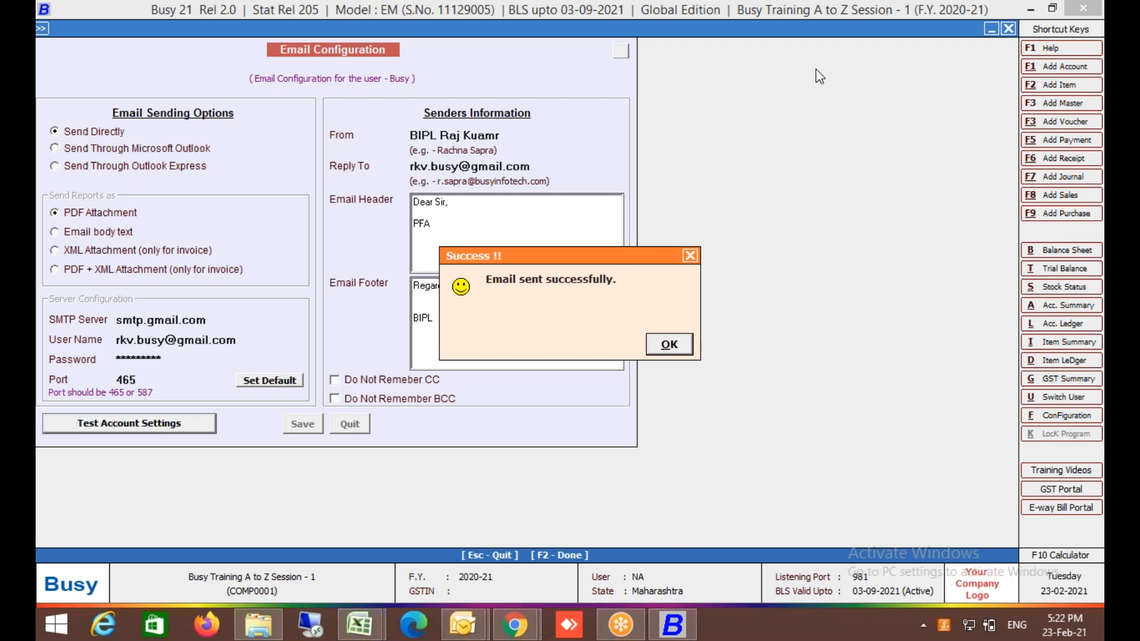
Dismiss the 'Email sent successfully' message from the account test.
{"action": "left_click", "coordinate": [681, 351]}
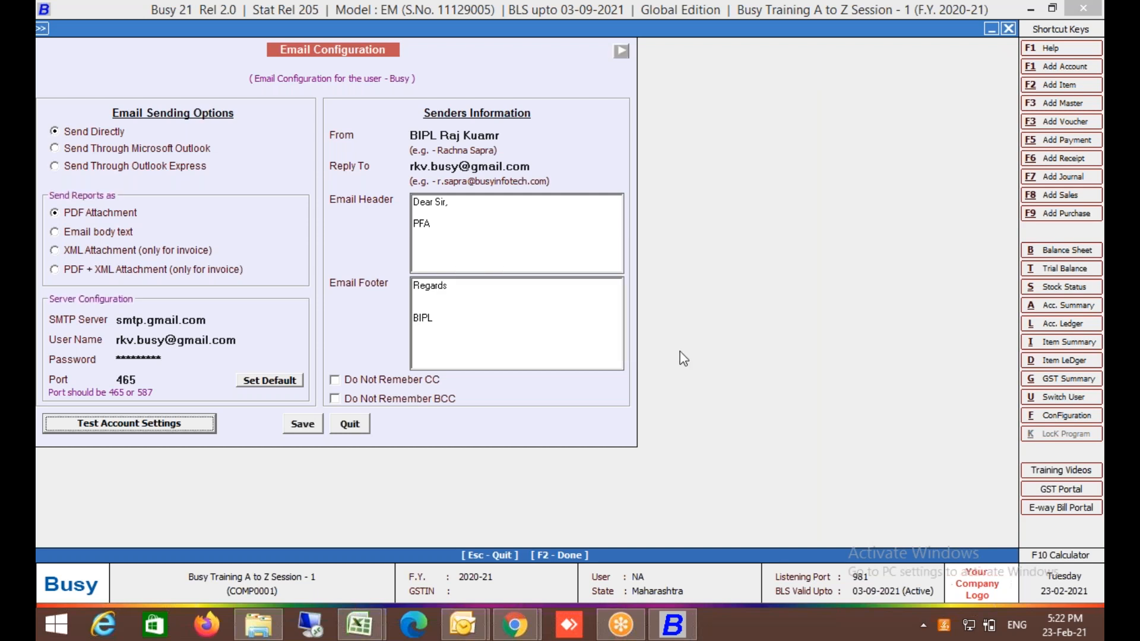
Open sales voucher 1/2020-21 for modifying and bring up its sales invoice output.
{"action": "key", "text": "Escape"}
{"action": "key", "text": "Right"}
{"action": "key", "text": "Right"}
{"action": "key", "text": "Left"}
{"action": "key", "text": "Up"}
{"action": "key", "text": "Up"}
{"action": "key", "text": "Up"}
{"action": "key", "text": "Up"}
{"action": "key", "text": "Up"}
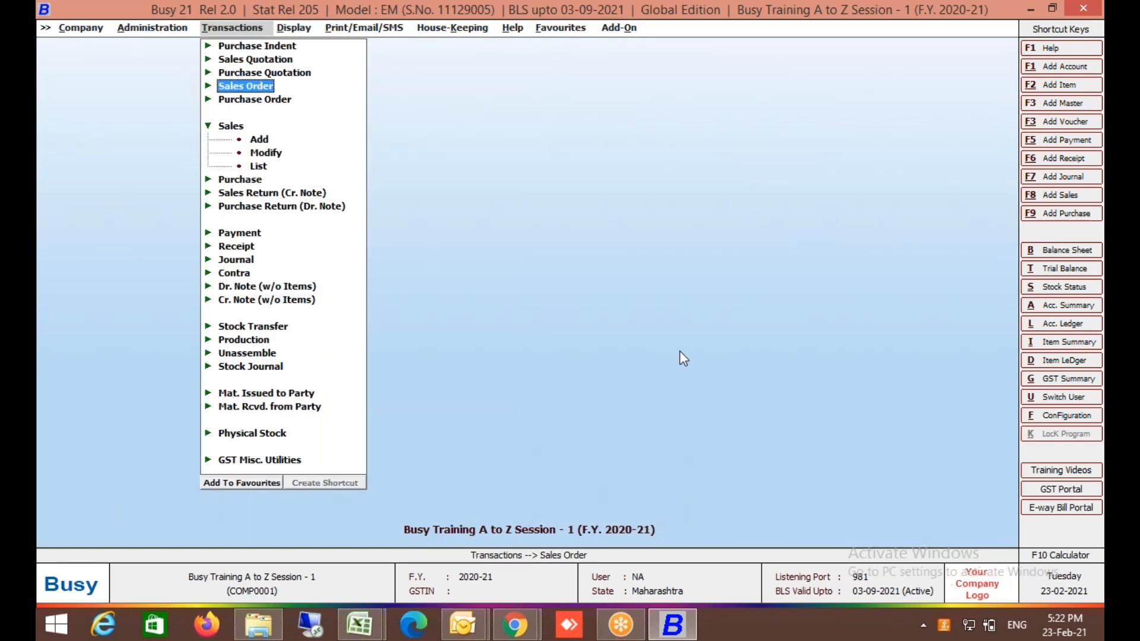
{"action": "key", "text": "Down"}
{"action": "key", "text": "Down"}
{"action": "key", "text": "Down"}
{"action": "key", "text": "Down"}
{"action": "key", "text": "Down"}
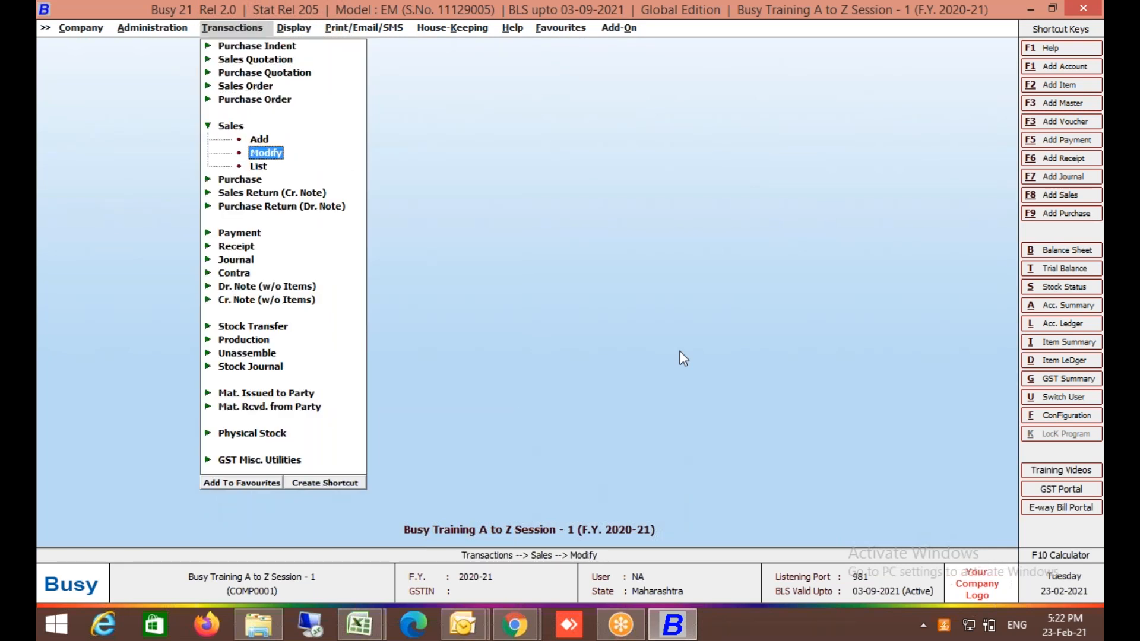
{"action": "key", "text": "Return"}
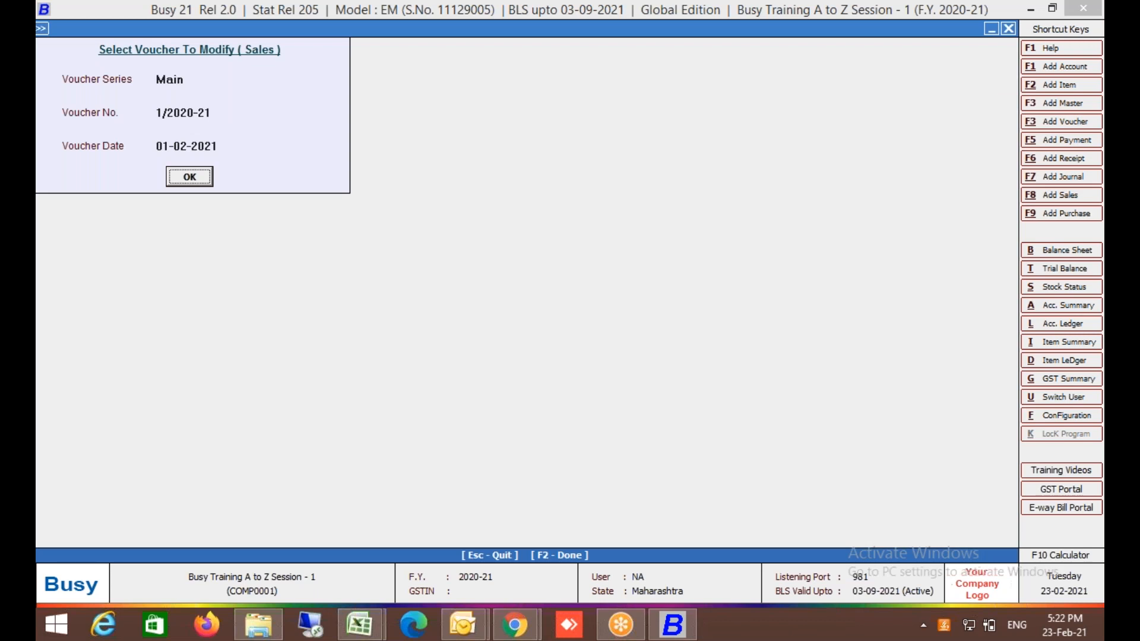
{"action": "key", "text": "Return"}
{"action": "key", "text": "alt+p"}
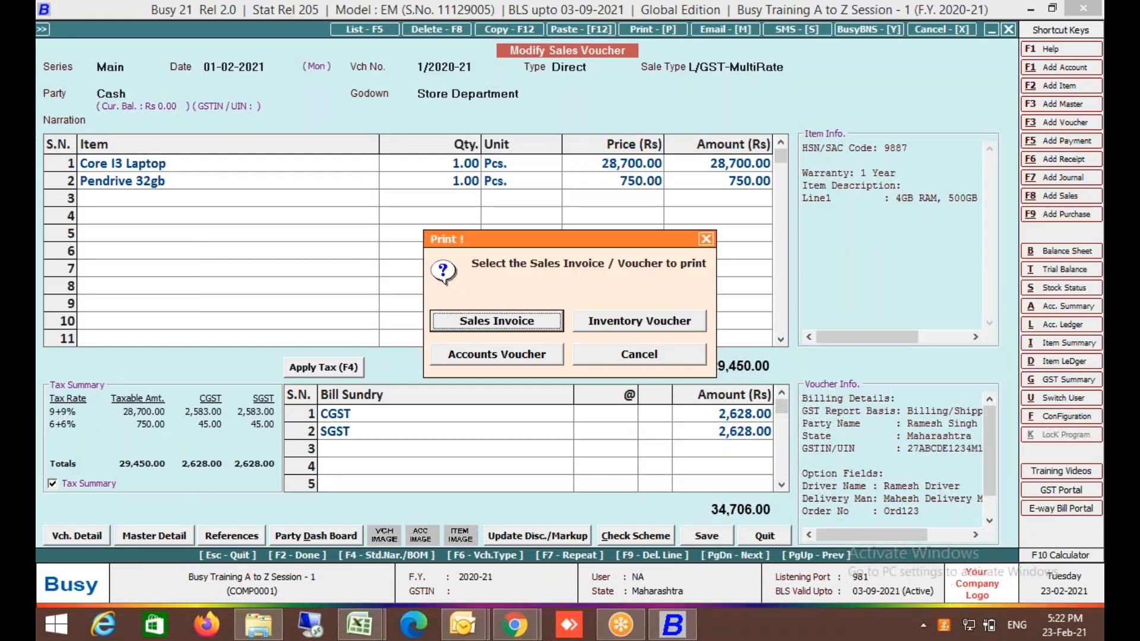
{"action": "key", "text": "Escape"}
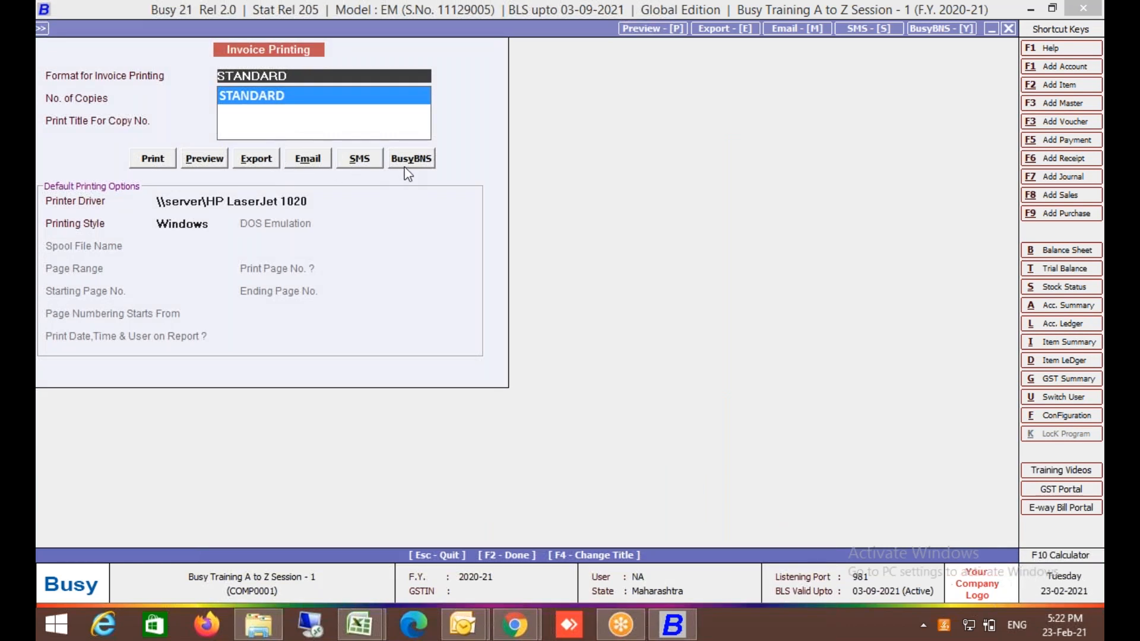
Email the invoice to the customer's address and dismiss the sent confirmation.
{"action": "left_click", "coordinate": [308, 159]}
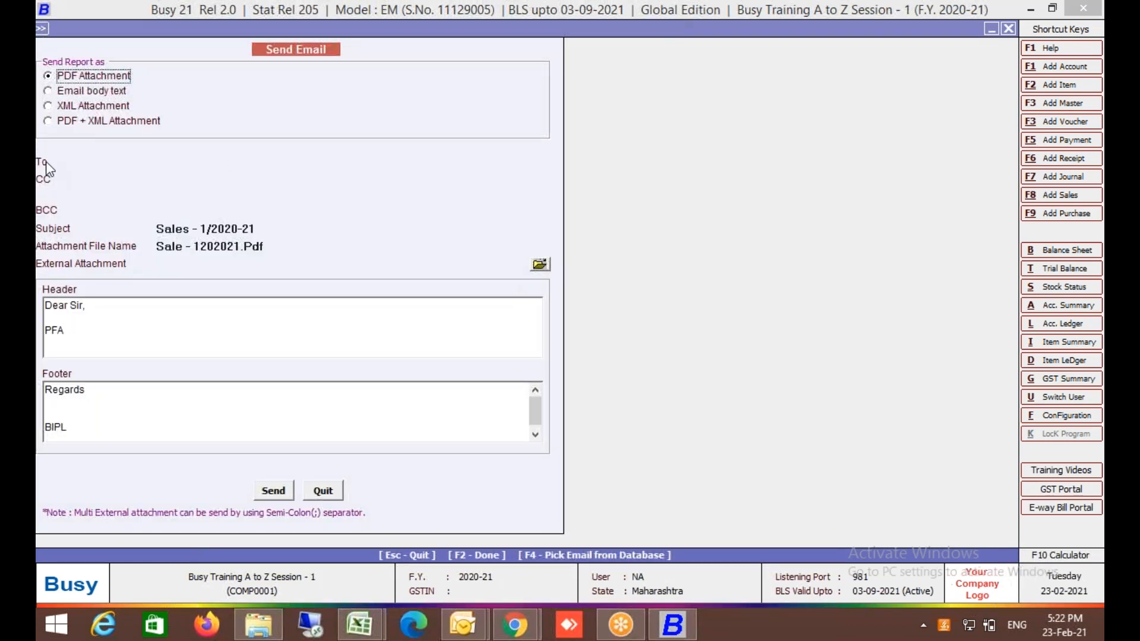
{"action": "key", "text": "Return"}
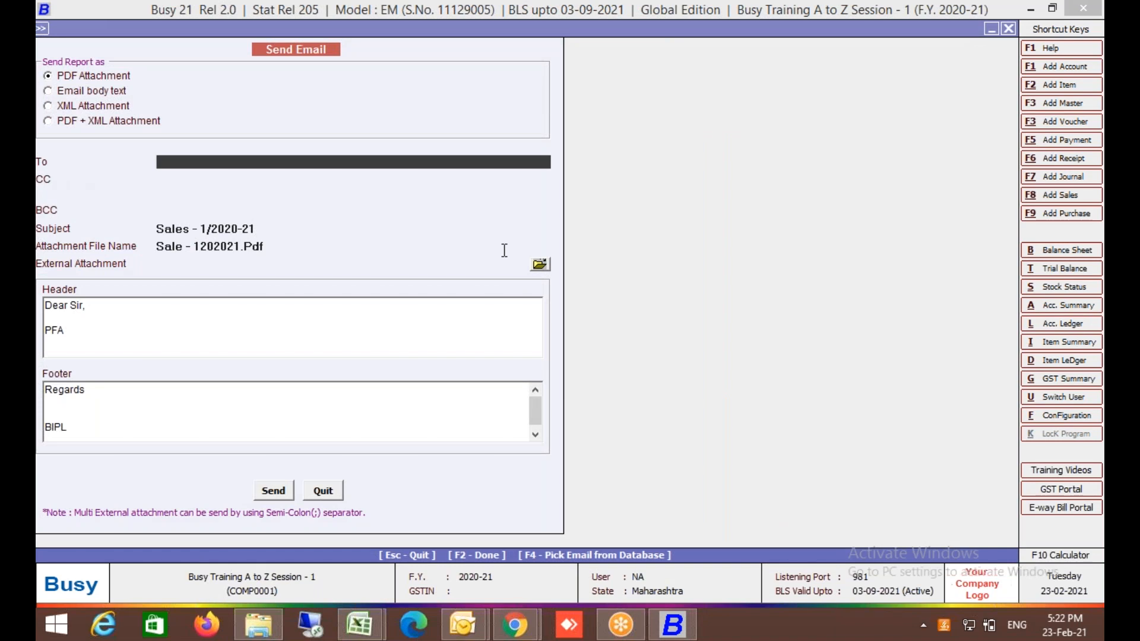
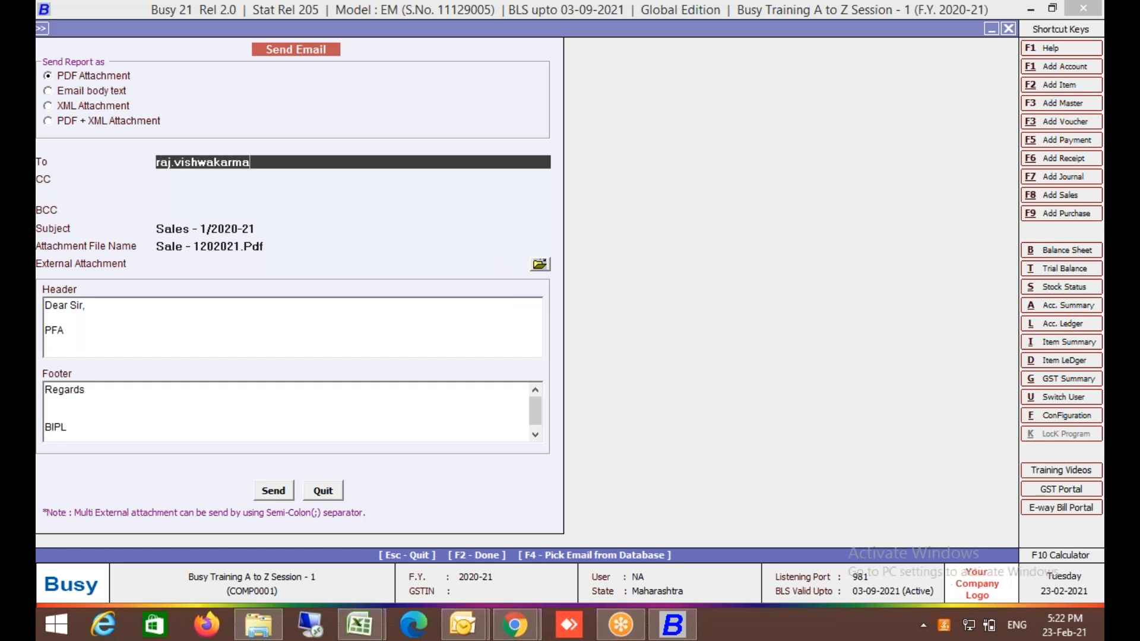
{"action": "left_click", "coordinate": [285, 492]}
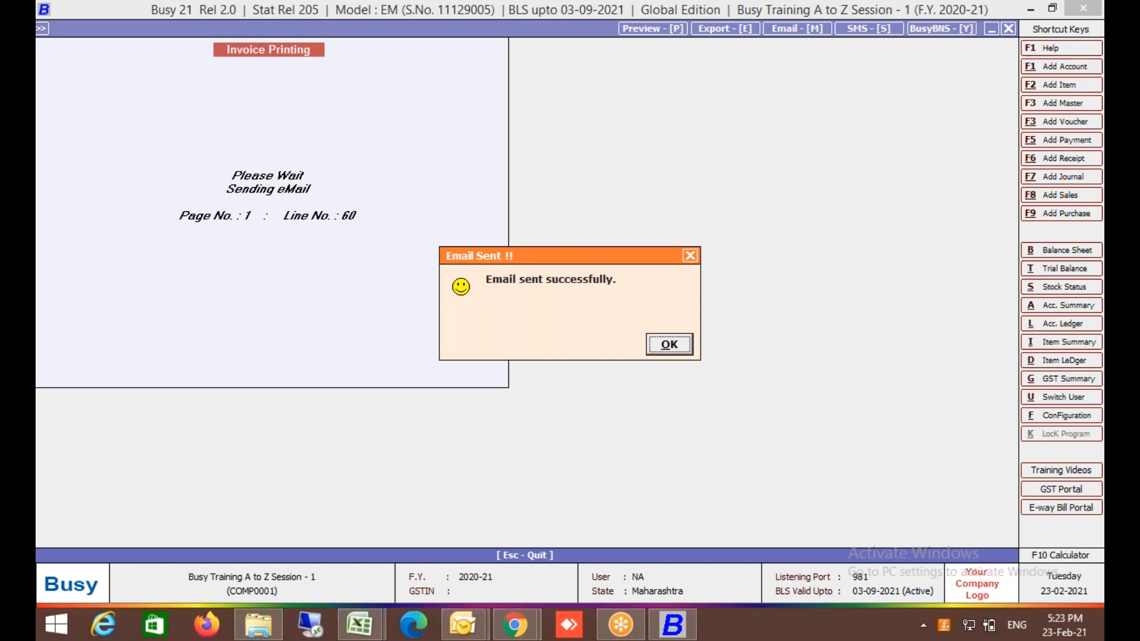
{"action": "left_click", "coordinate": [670, 346]}
Open the Sales Main voucher series configuration from the main menu.
{"action": "key", "text": "Escape"}
{"action": "key", "text": "Escape"}
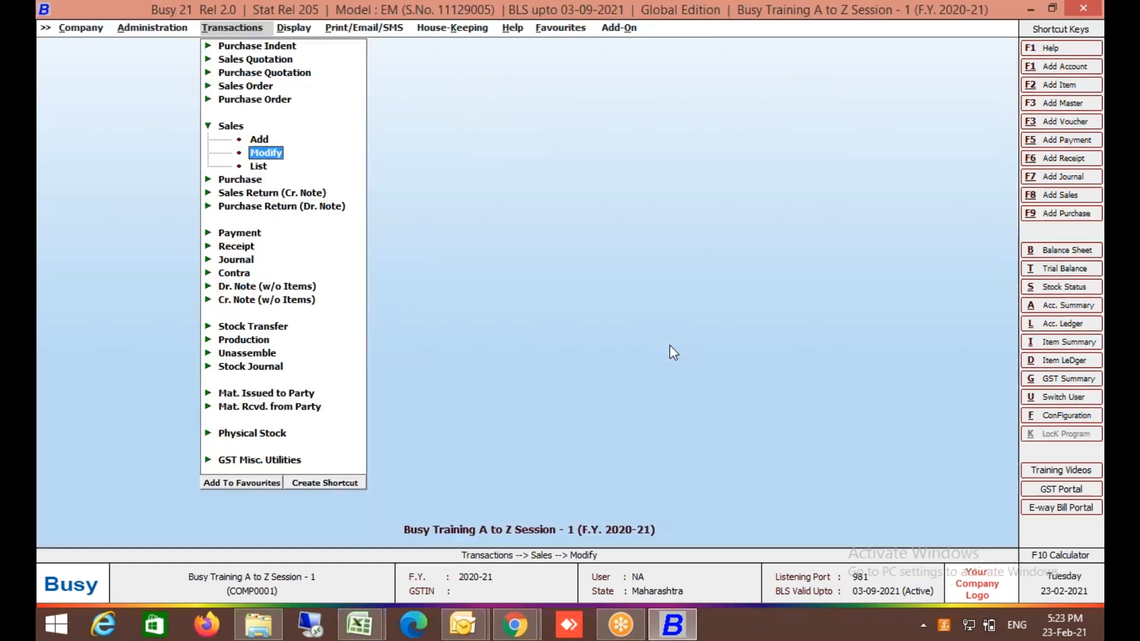
{"action": "key", "text": "Return"}
{"action": "key", "text": "Down"}
{"action": "key", "text": "Return"}
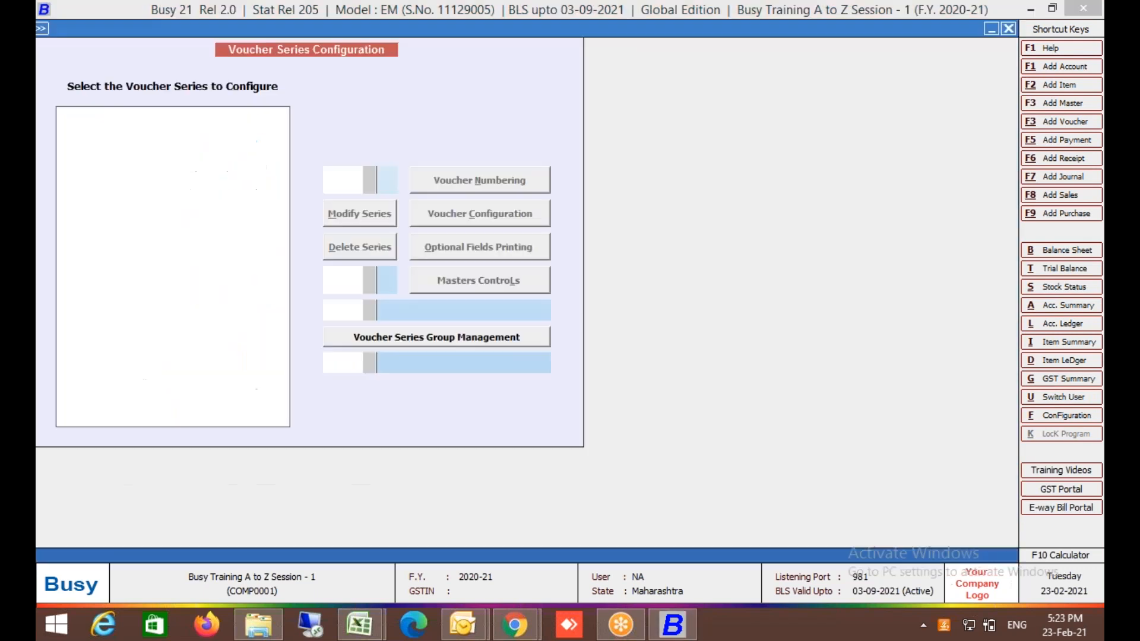
{"action": "key", "text": "Down"}
{"action": "key", "text": "Down"}
{"action": "key", "text": "Down"}
{"action": "key", "text": "Down"}
{"action": "key", "text": "Down"}
{"action": "key", "text": "Return"}
{"action": "key", "text": "alt+c"}
Set default copies to N in invoice printing details and save the configuration.
{"action": "left_click", "coordinate": [711, 147]}
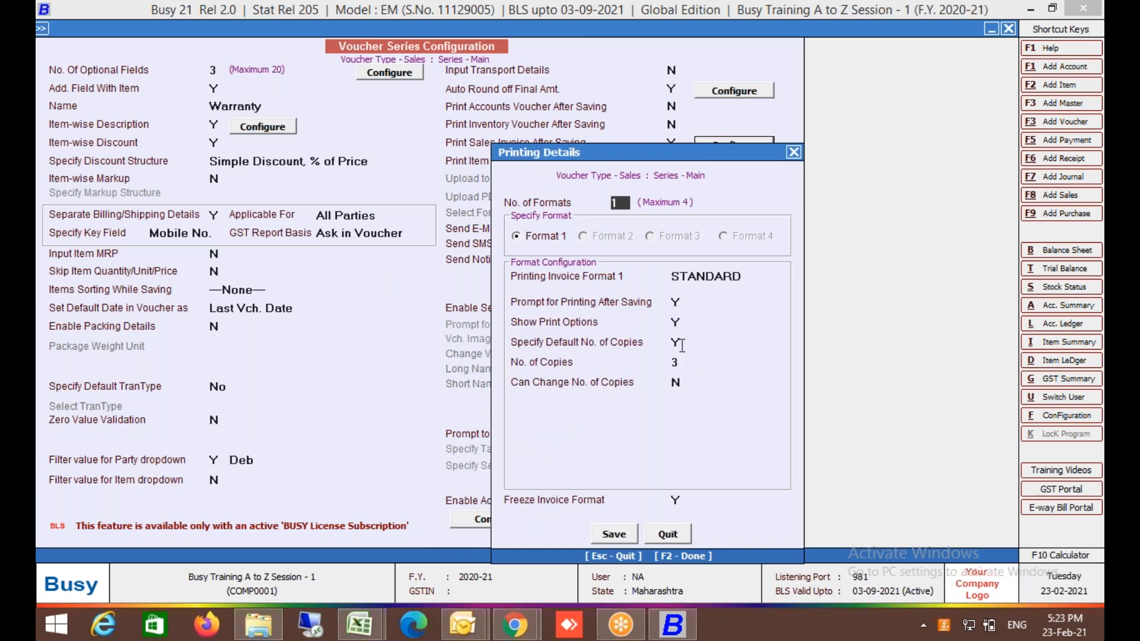
{"action": "left_click", "coordinate": [682, 346]}
{"action": "type", "text": "N"}
{"action": "left_click", "coordinate": [624, 533]}
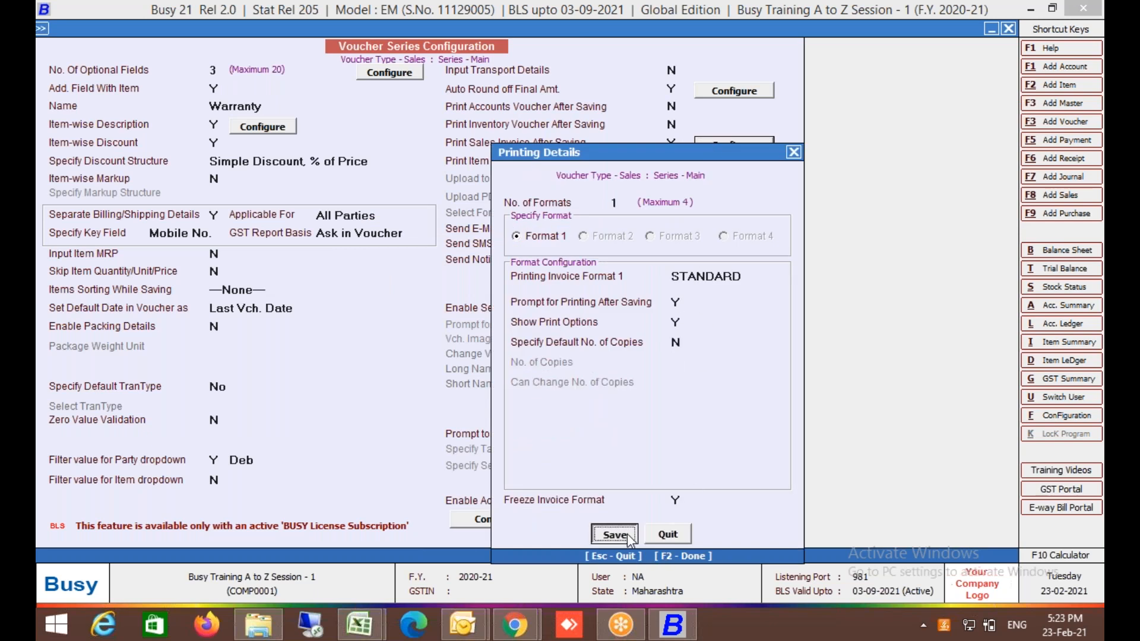
{"action": "key", "text": "F2"}
{"action": "key", "text": "Escape"}
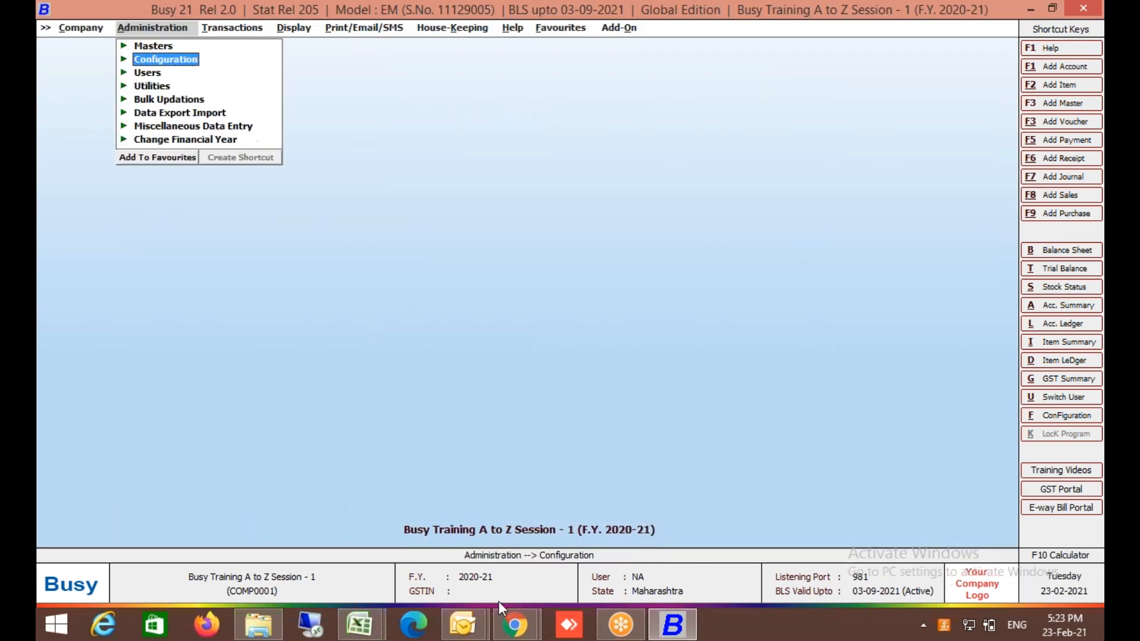
Bring up the CHANNEL PARTNER enquiry mail, then close all Outlook windows.
{"action": "mouse_move", "coordinate": [459, 634]}
{"action": "left_click", "coordinate": [441, 564]}
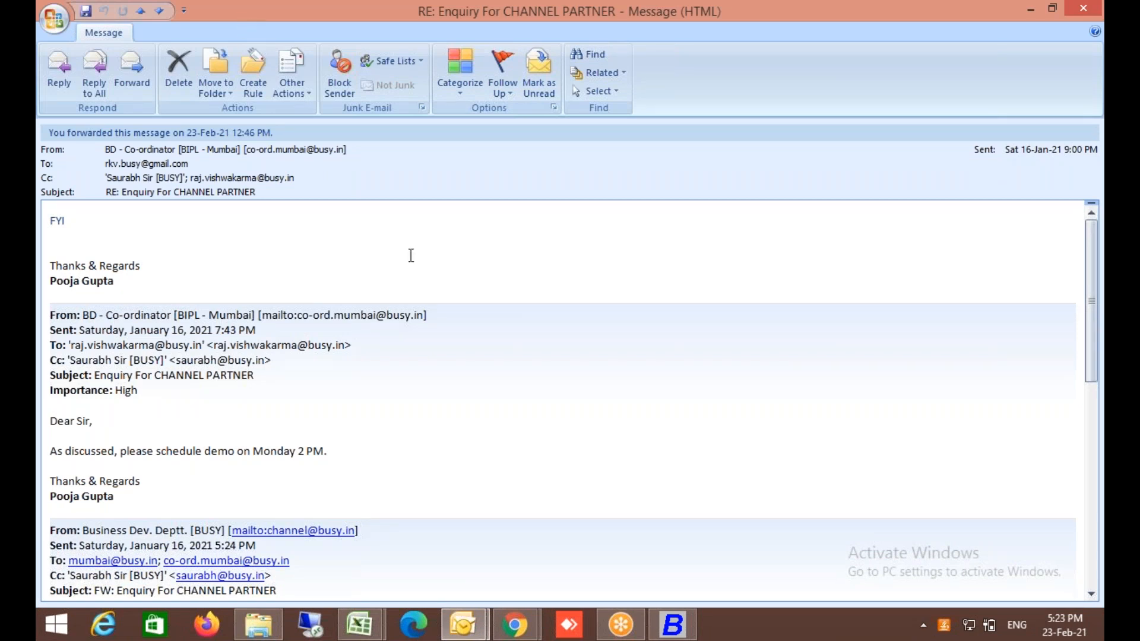
{"action": "left_click", "coordinate": [464, 630]}
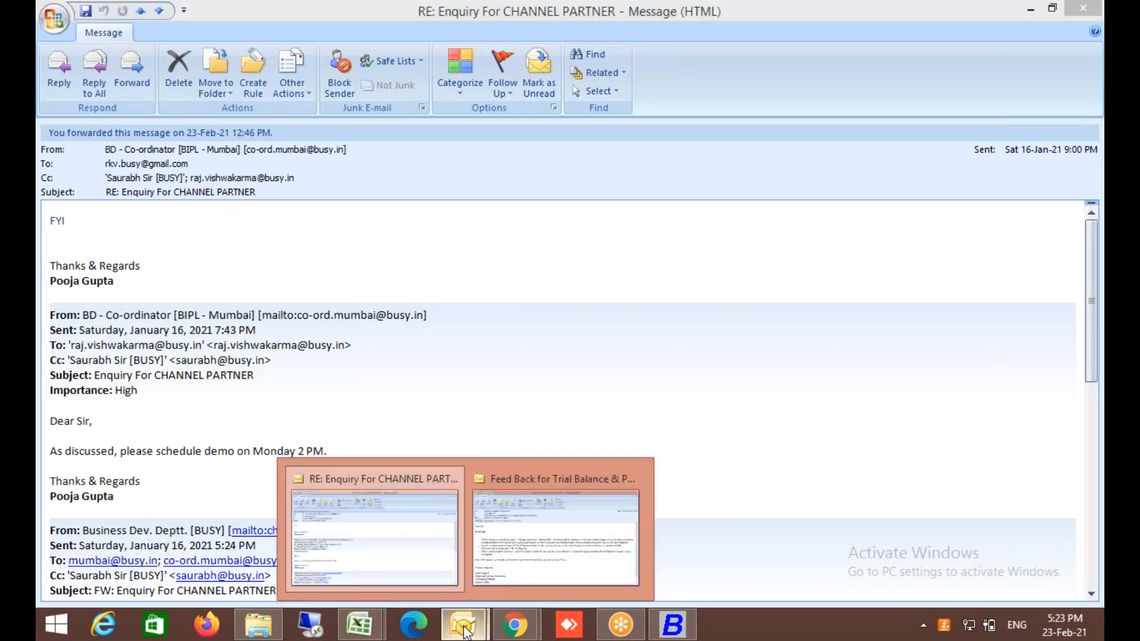
{"action": "right_click", "coordinate": [464, 630]}
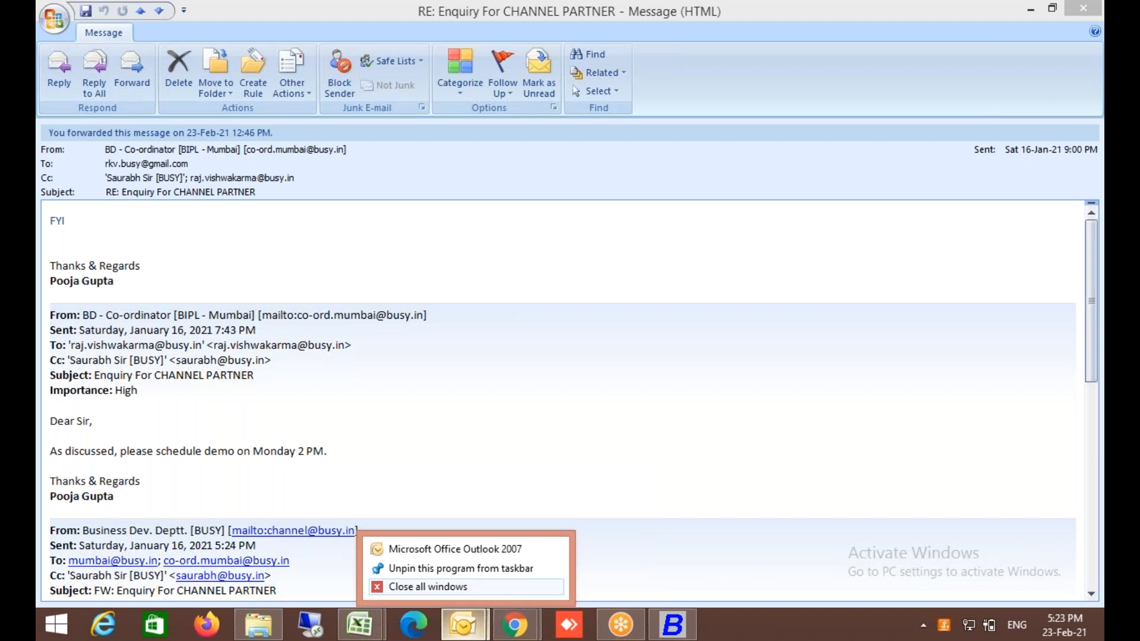
{"action": "left_click", "coordinate": [472, 585]}
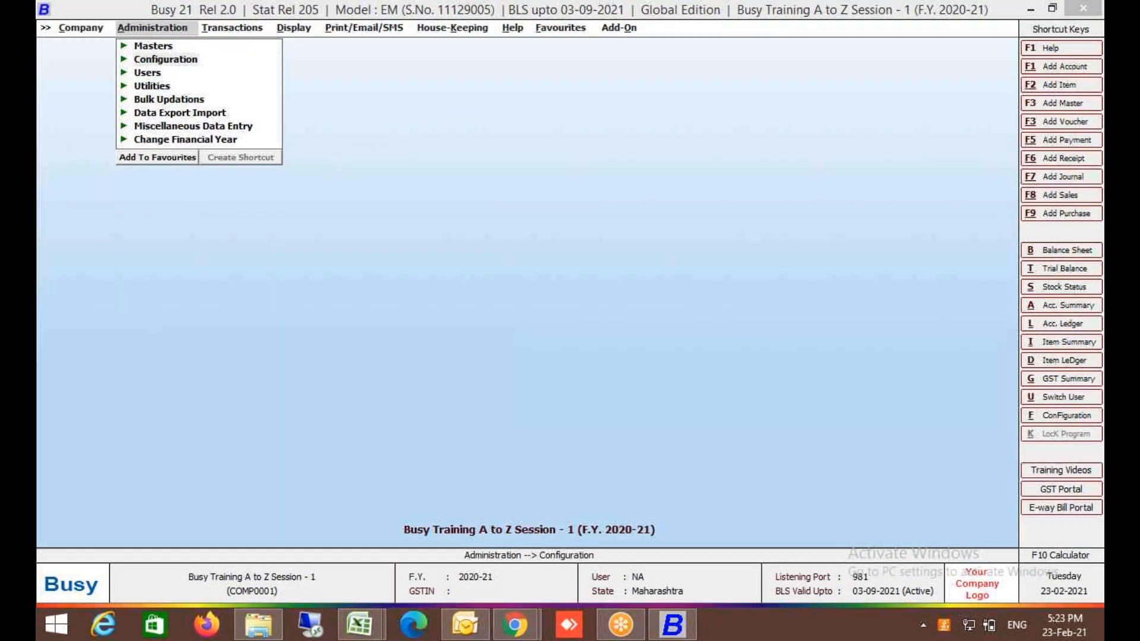
Reopen Outlook, view the newest Busy Quotation mail in the Inbox, then close Outlook.
{"action": "left_click", "coordinate": [468, 622]}
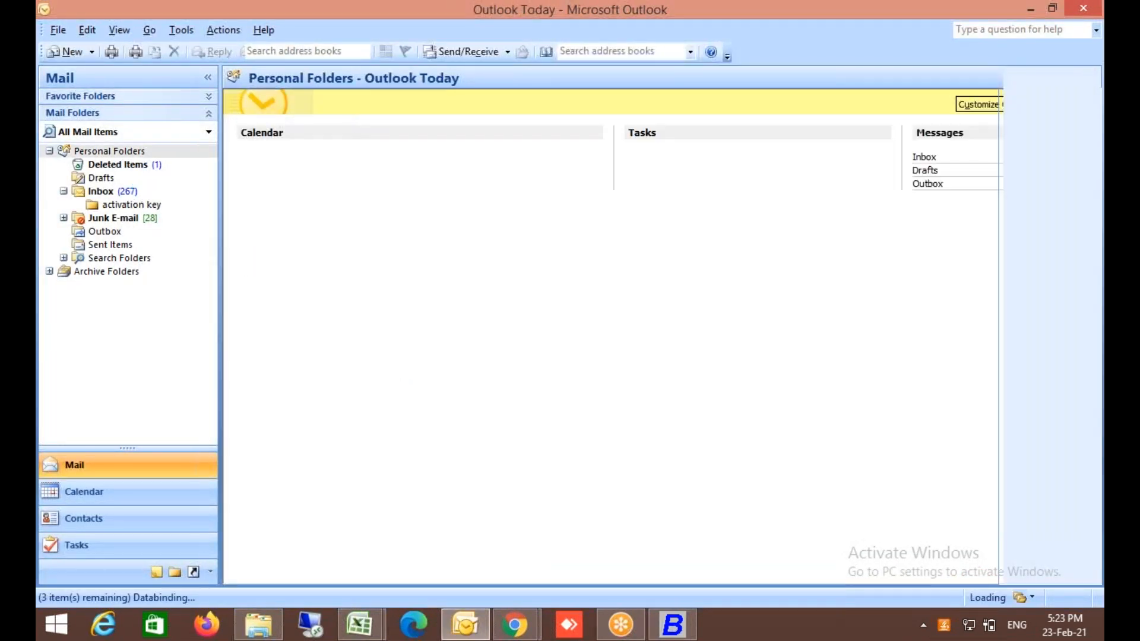
{"action": "left_click", "coordinate": [101, 192]}
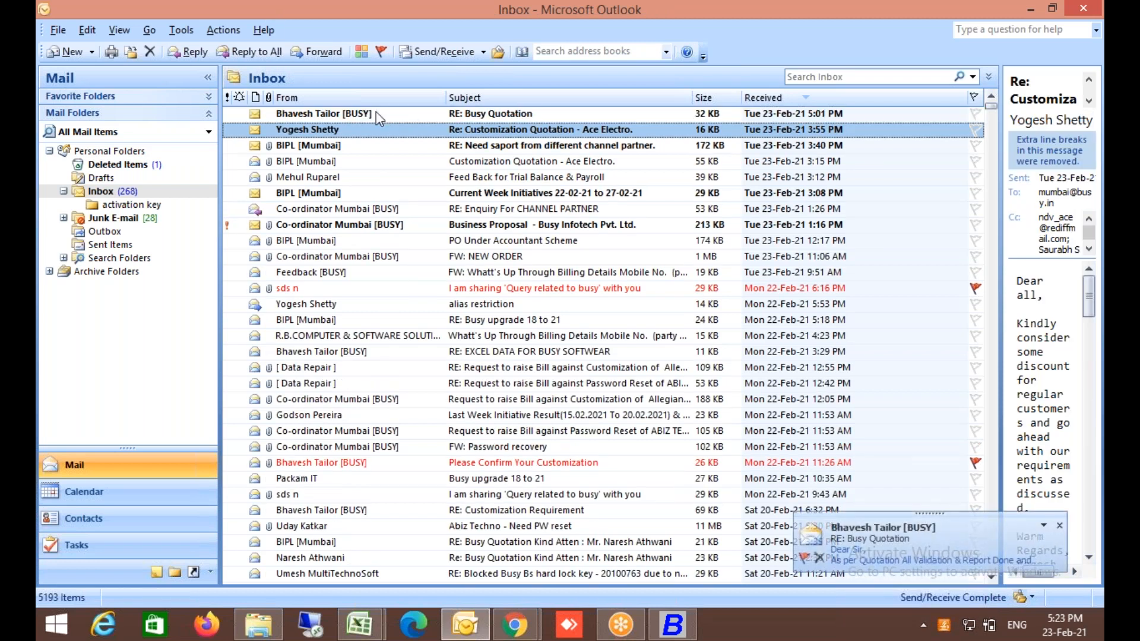
{"action": "left_click", "coordinate": [376, 111]}
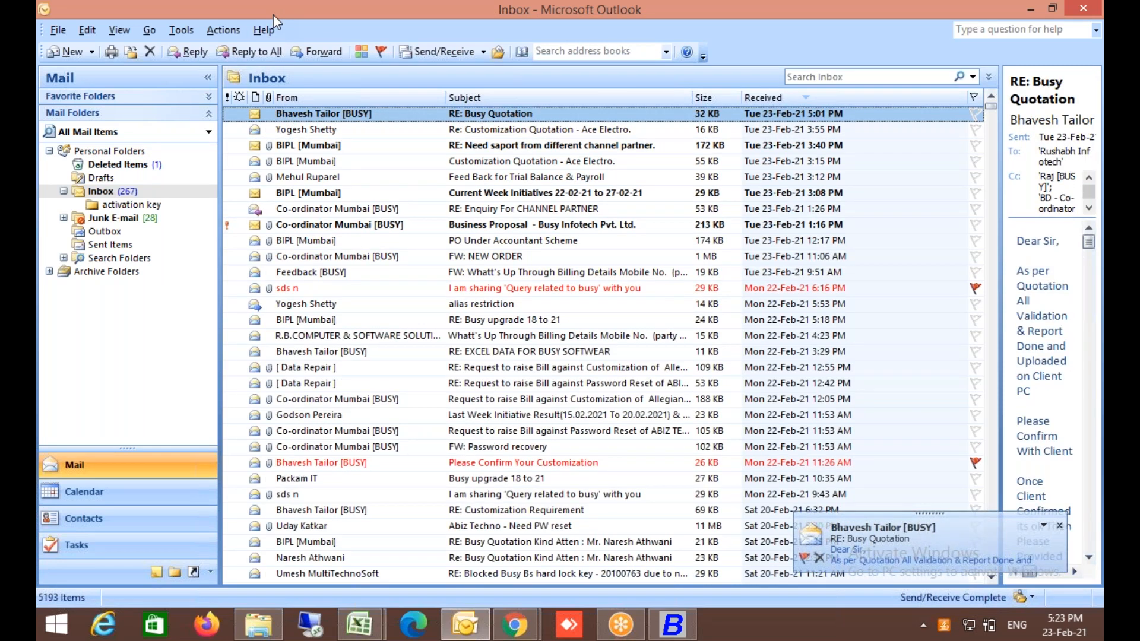
{"action": "double_click", "coordinate": [273, 14]}
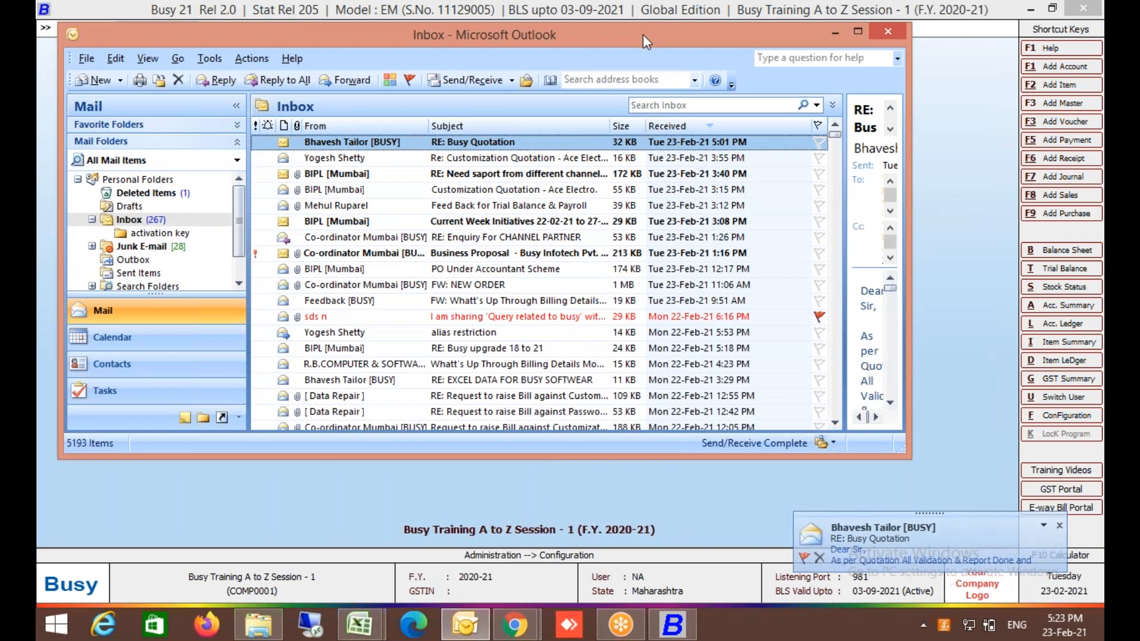
{"action": "left_click_drag", "start_coordinate": [637, 45], "coordinate": [675, 264]}
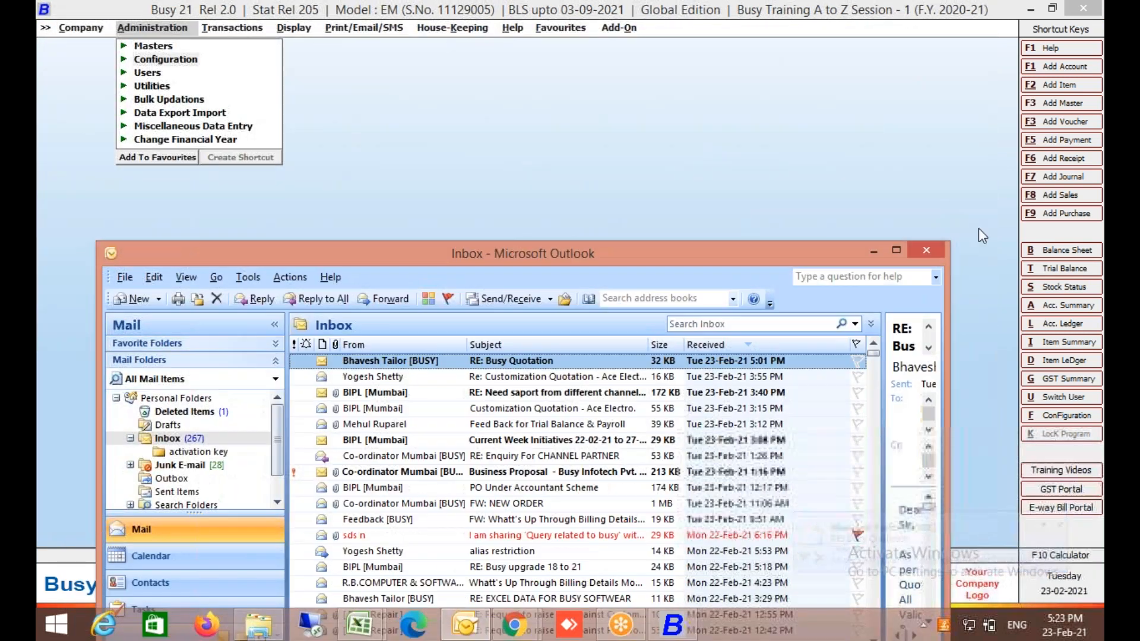
{"action": "left_click", "coordinate": [925, 244]}
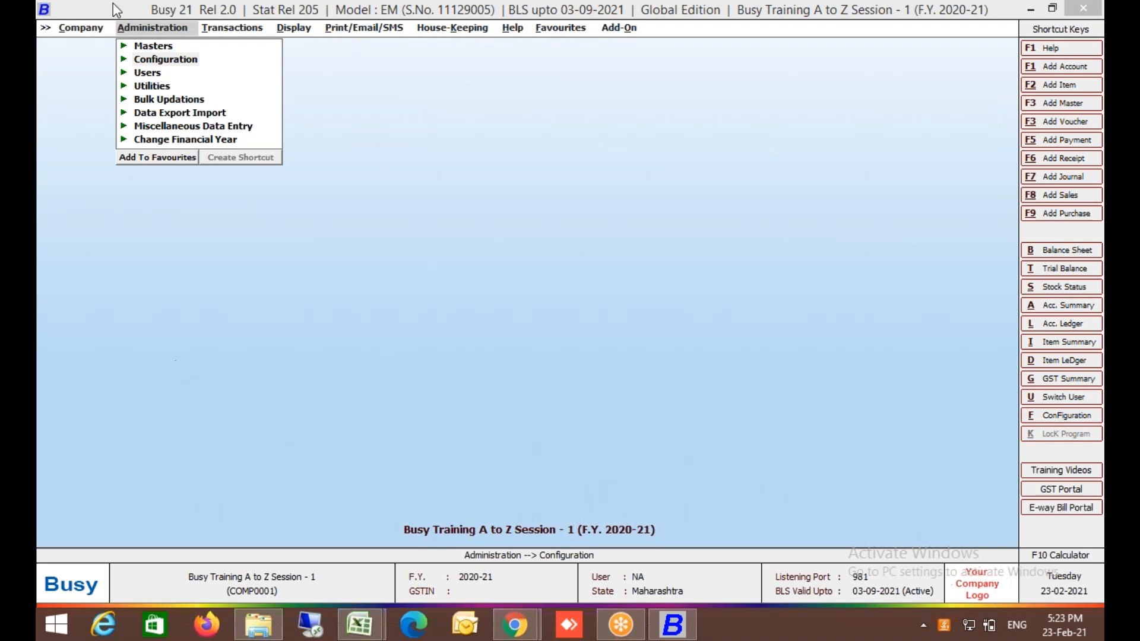
{"action": "left_click", "coordinate": [188, 61]}
{"action": "left_click", "coordinate": [188, 60]}
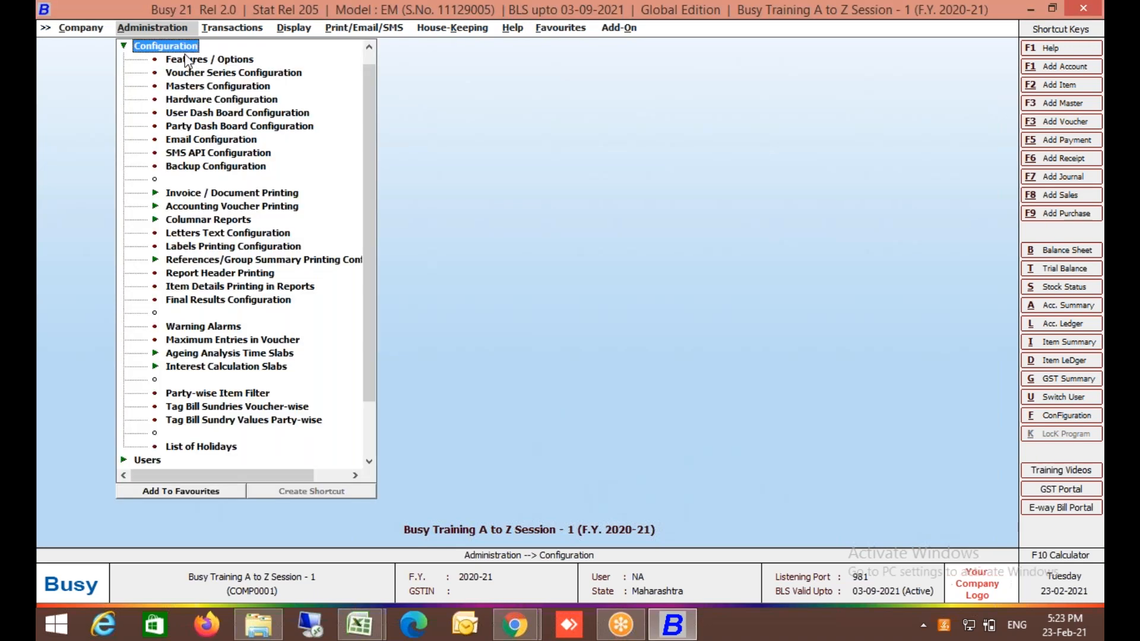
{"action": "left_click", "coordinate": [190, 72]}
{"action": "key", "text": "Down"}
{"action": "key", "text": "Down"}
{"action": "key", "text": "Down"}
{"action": "key", "text": "Down"}
{"action": "key", "text": "Down"}
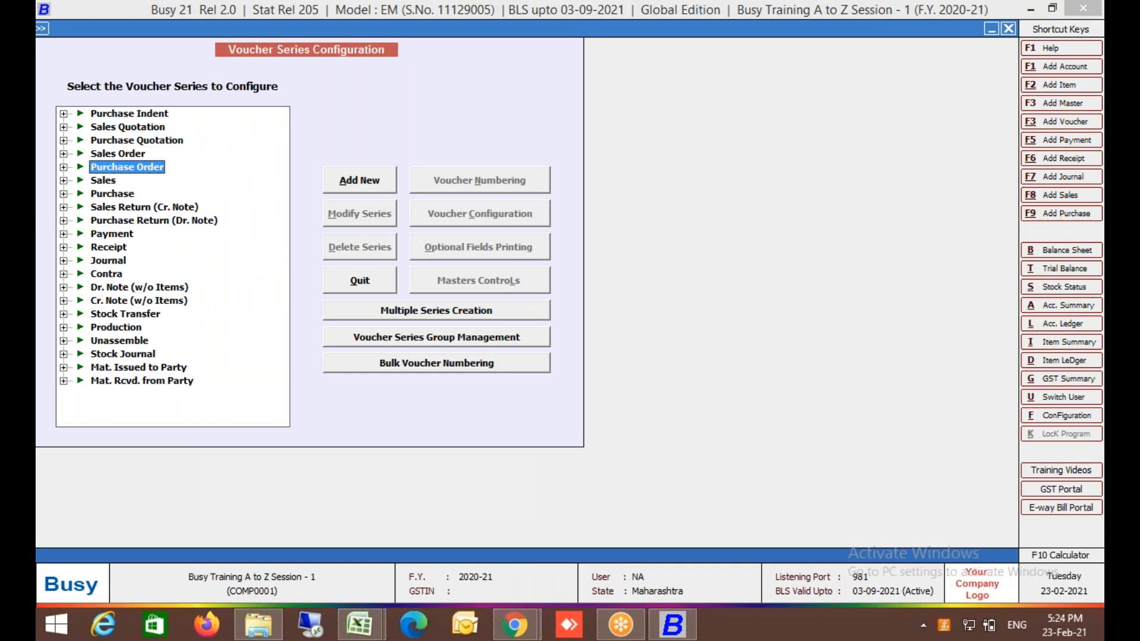
{"action": "key", "text": "Right"}
{"action": "key", "text": "Down"}
{"action": "left_click", "coordinate": [546, 222]}
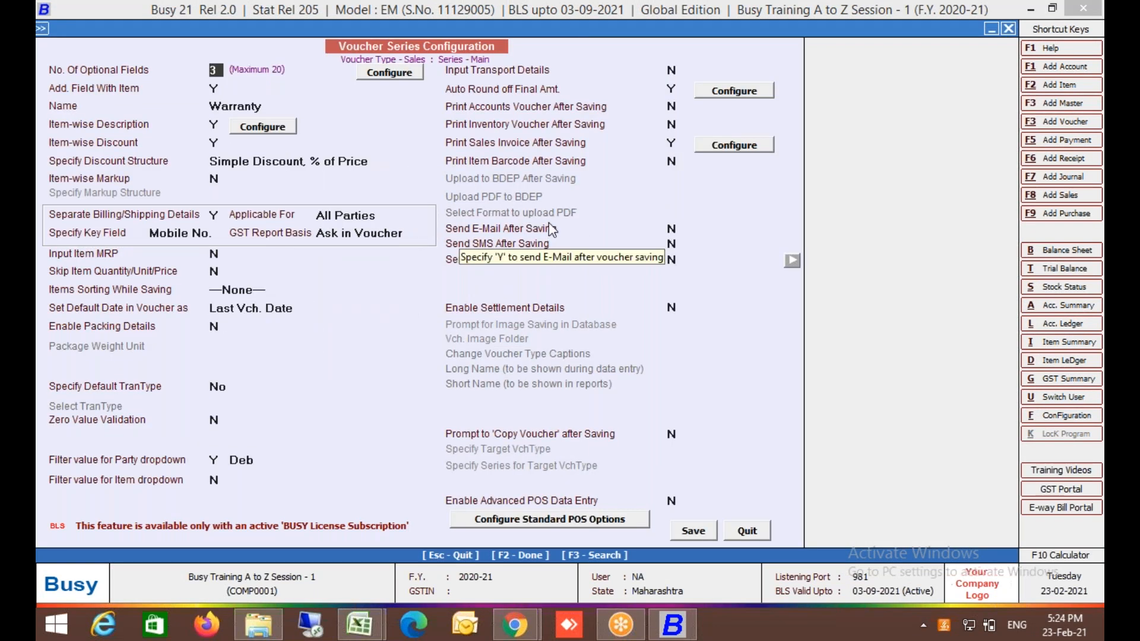
{"action": "left_click", "coordinate": [525, 245]}
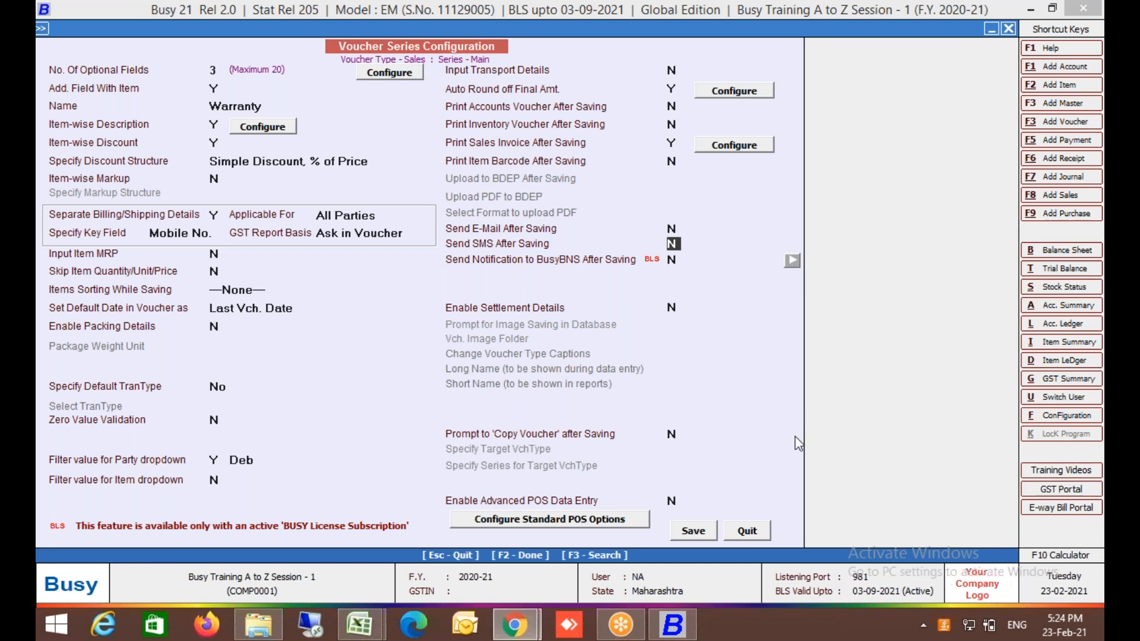
{"action": "left_click", "coordinate": [757, 536]}
{"action": "key", "text": "Escape"}
Launch WhatsApp Desktop from the Windows desktop, then bring Busy 21 back.
{"action": "key", "text": "Escape"}
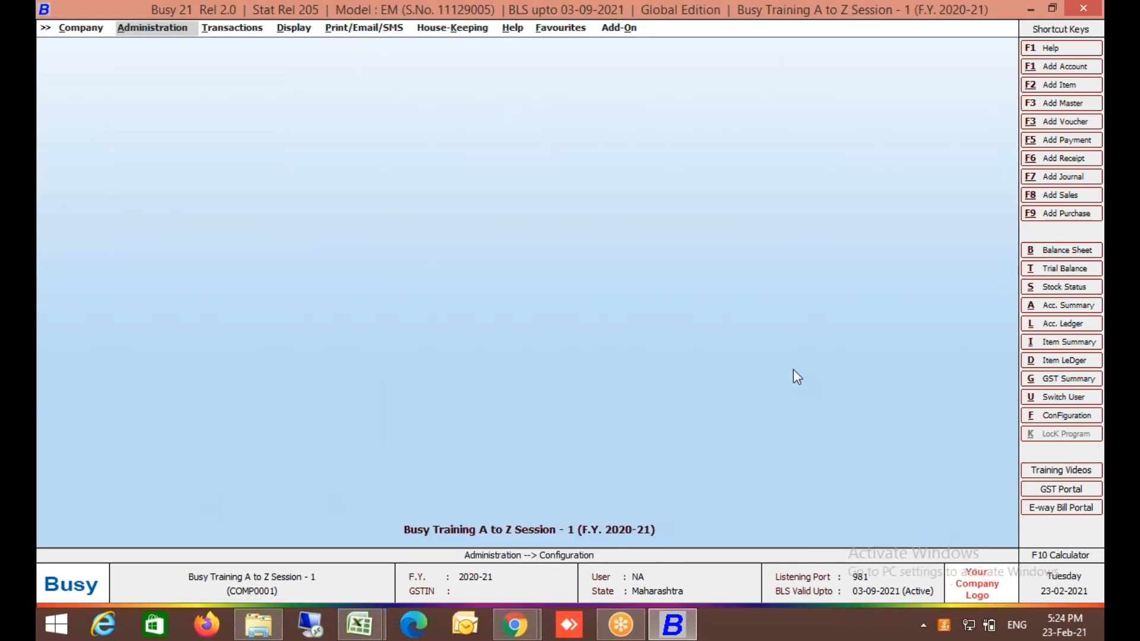
{"action": "key", "text": "Escape"}
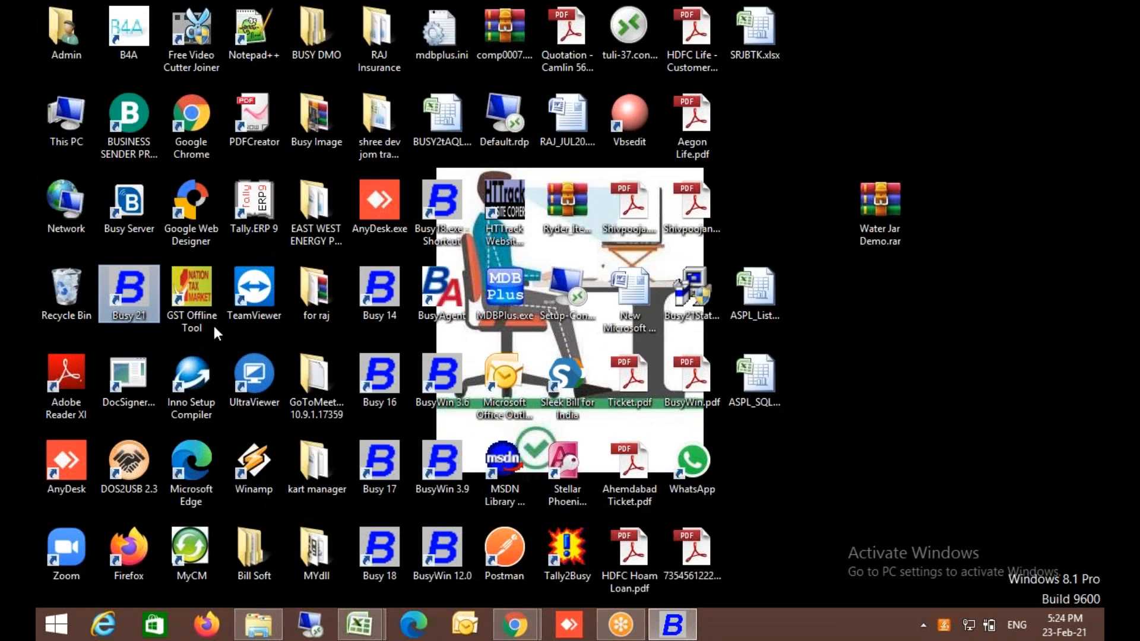
{"action": "double_click", "coordinate": [705, 463]}
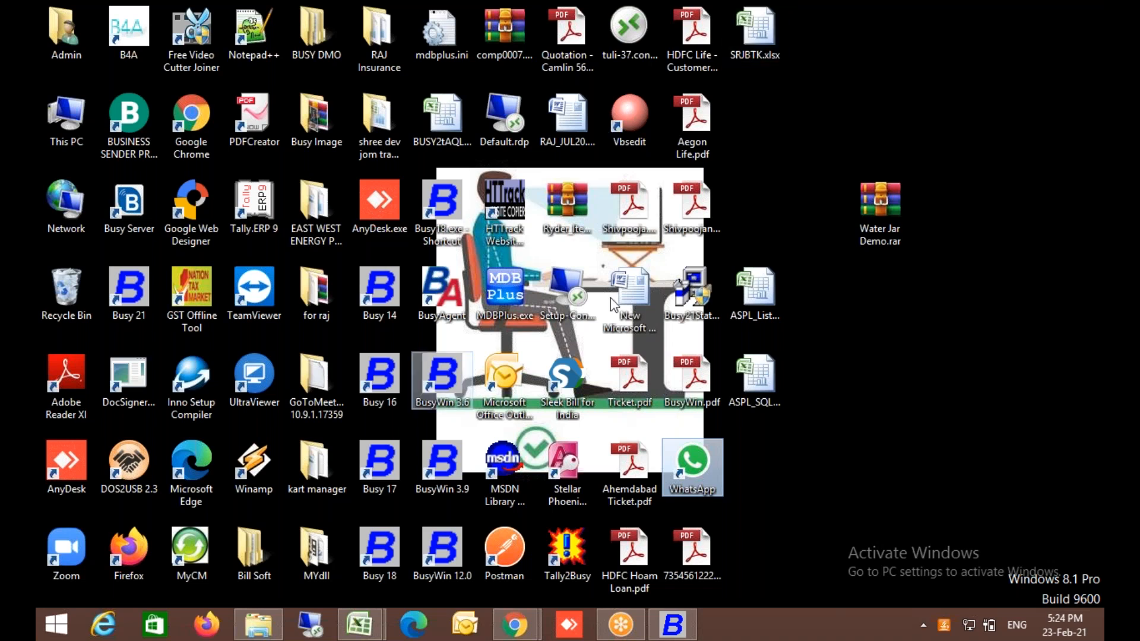
{"action": "left_click", "coordinate": [677, 629]}
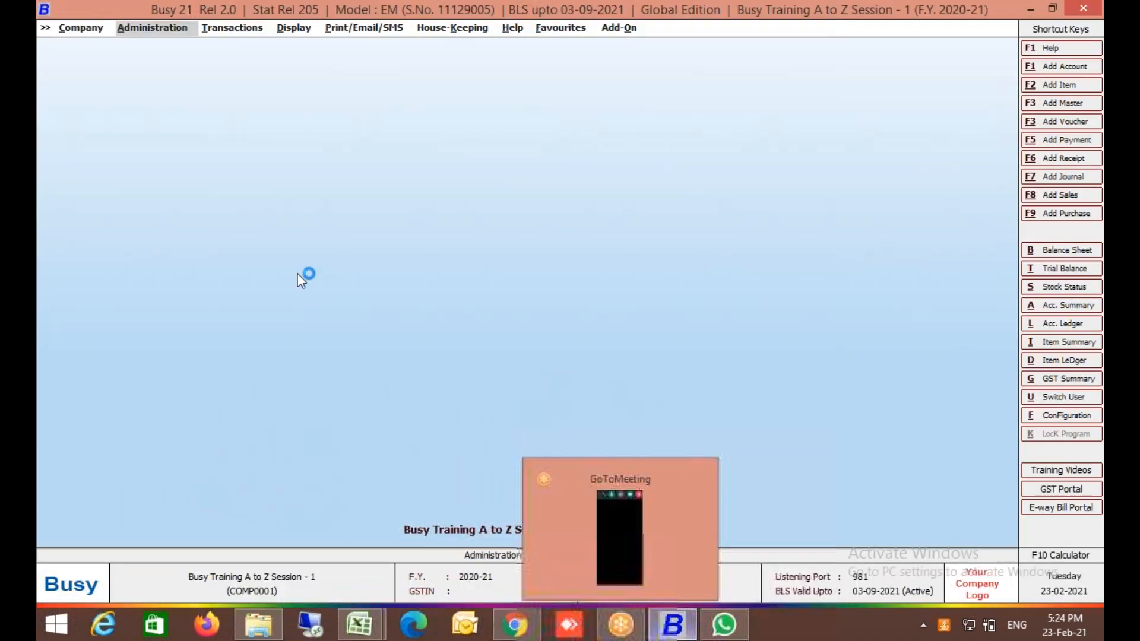
Open SMS API Configuration under Administration > Configuration.
{"action": "left_click", "coordinate": [166, 31]}
{"action": "left_click", "coordinate": [168, 60]}
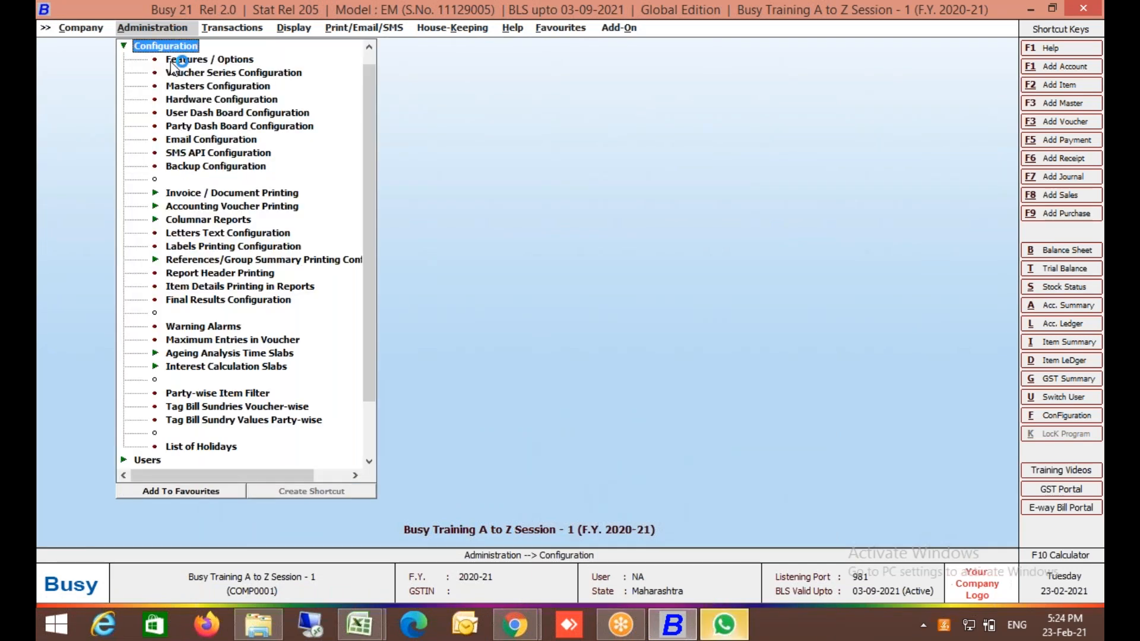
{"action": "double_click", "coordinate": [213, 153]}
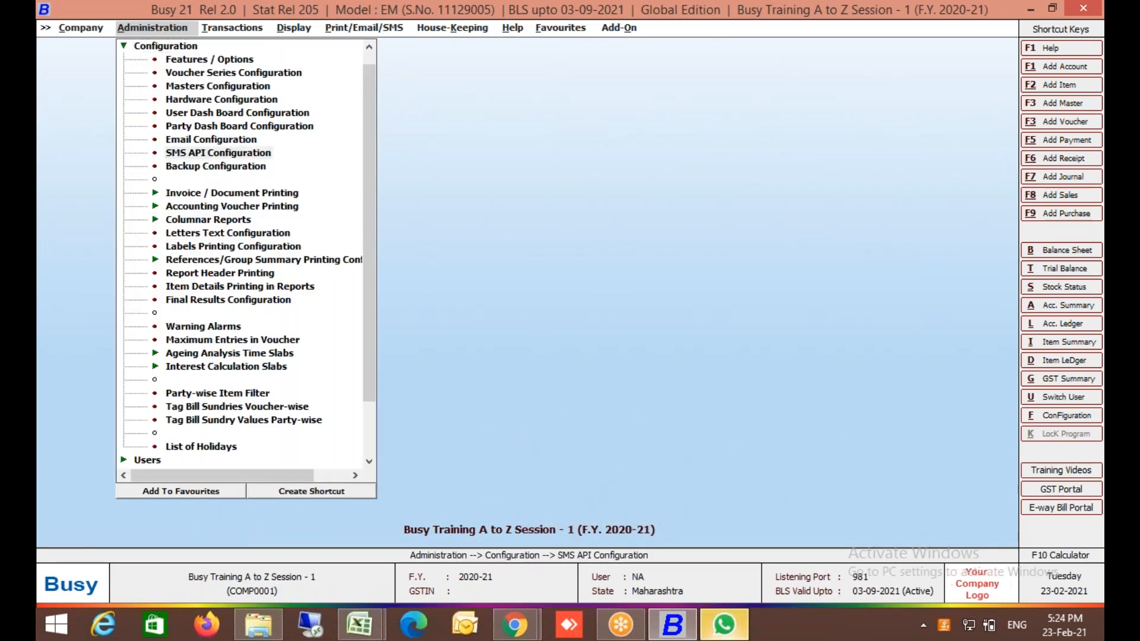
Add a new SMS API format named 'whatsapp' and select it for setup.
{"action": "left_click", "coordinate": [368, 98]}
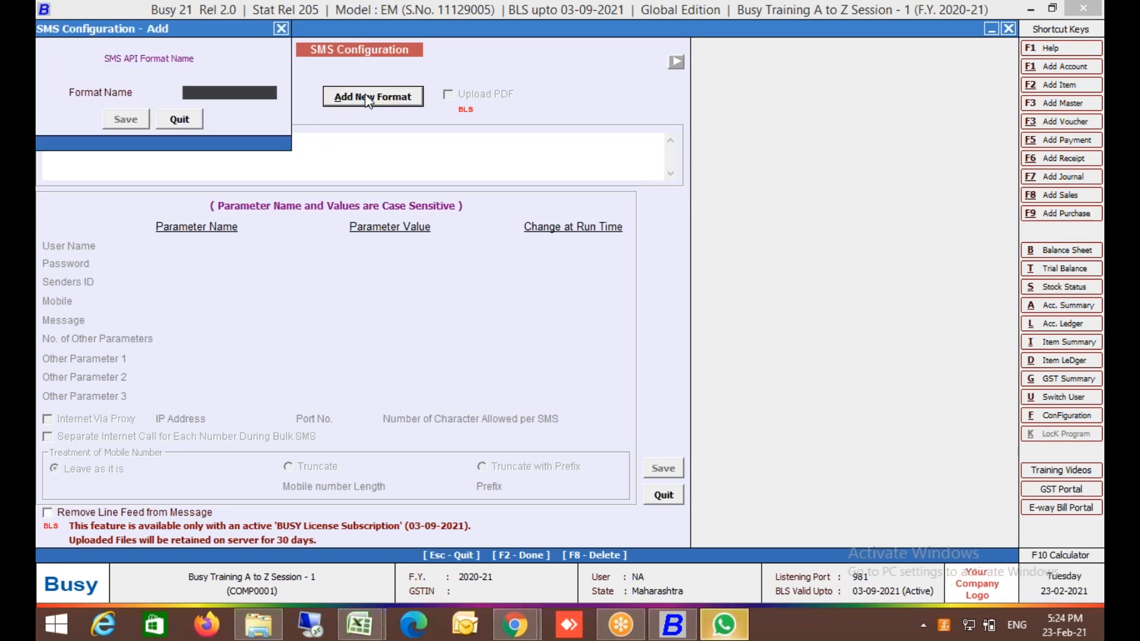
{"action": "type", "text": "whatsapp"}
{"action": "key", "text": "Return"}
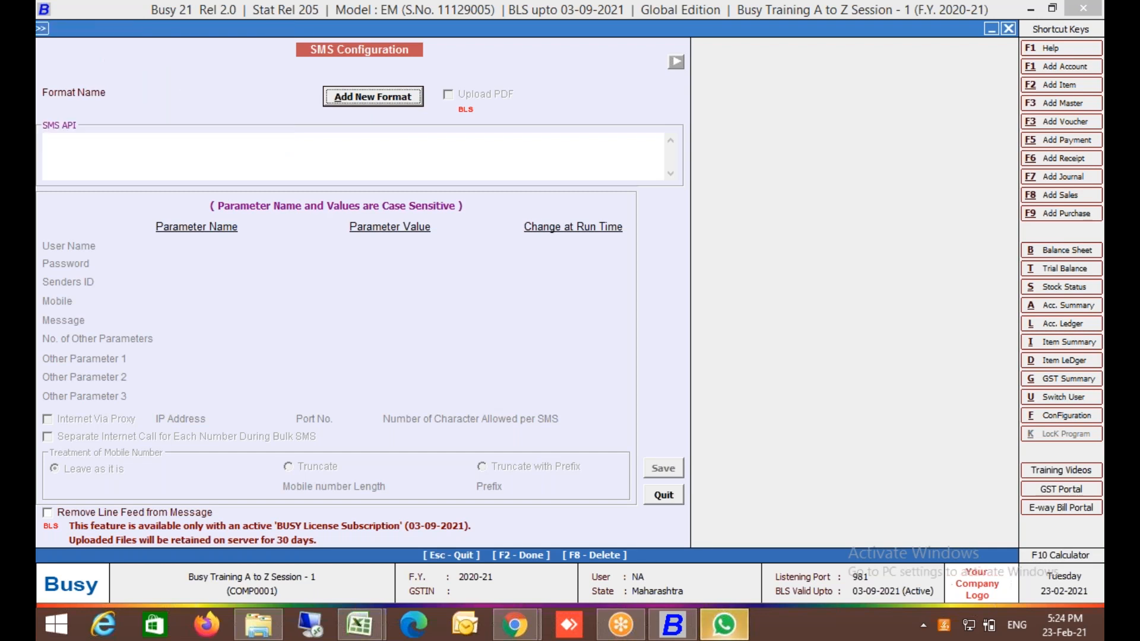
{"action": "key", "text": "Return"}
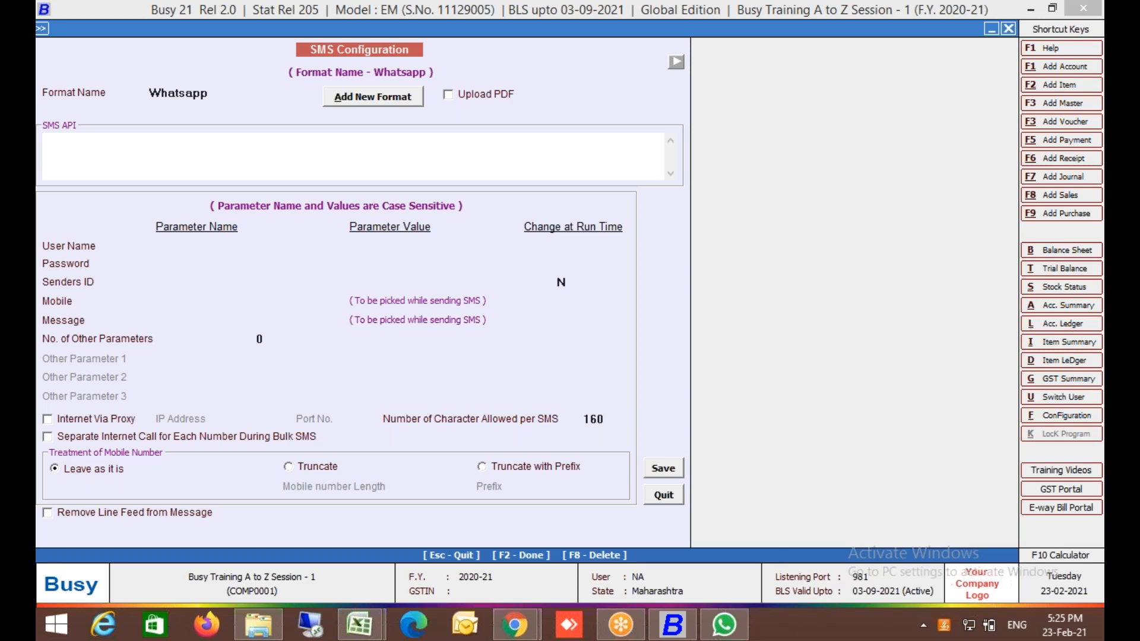
Enter the API URL whatsapp://send?phone=mobile&text=message.
{"action": "type", "text": "whatsapp://send"}
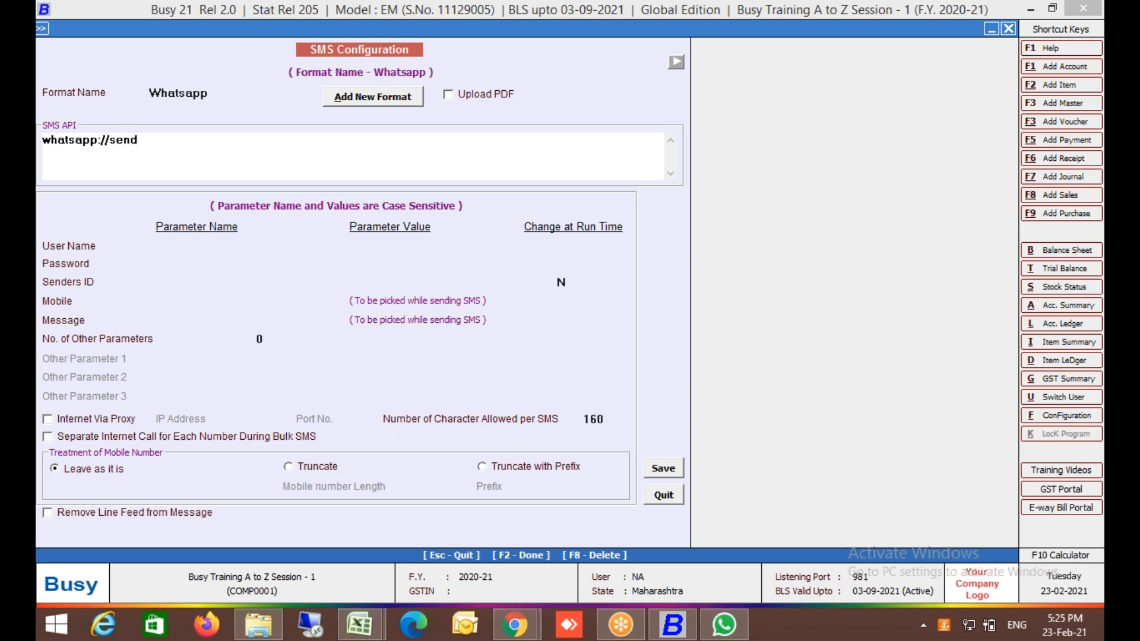
{"action": "type", "text": "?phone=mobile"}
{"action": "type", "text": "&text="}
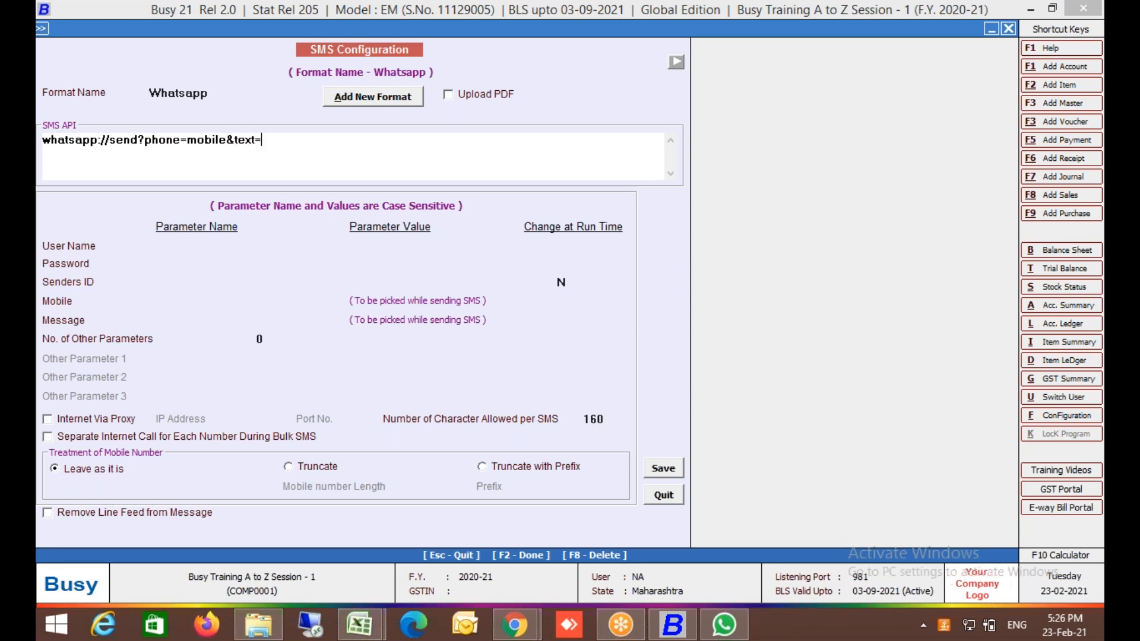
{"action": "type", "text": "message"}
Set the parameter values to mobile and message, save the format, and reload it.
{"action": "key", "text": "Return"}
{"action": "type", "text": "mobile"}
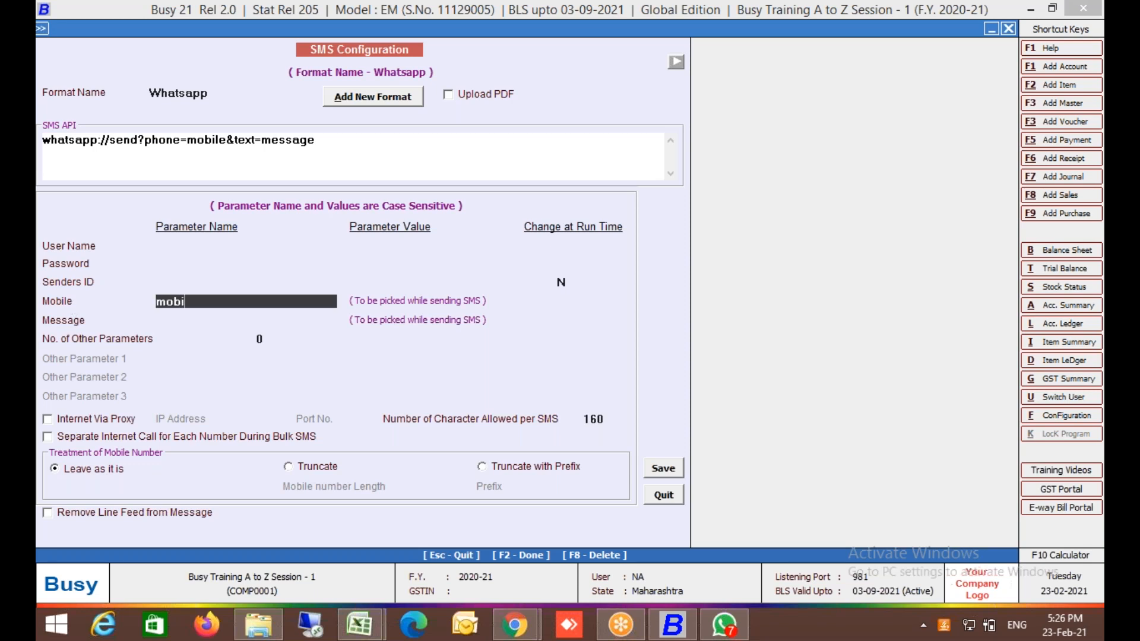
{"action": "key", "text": "Return"}
{"action": "type", "text": "message"}
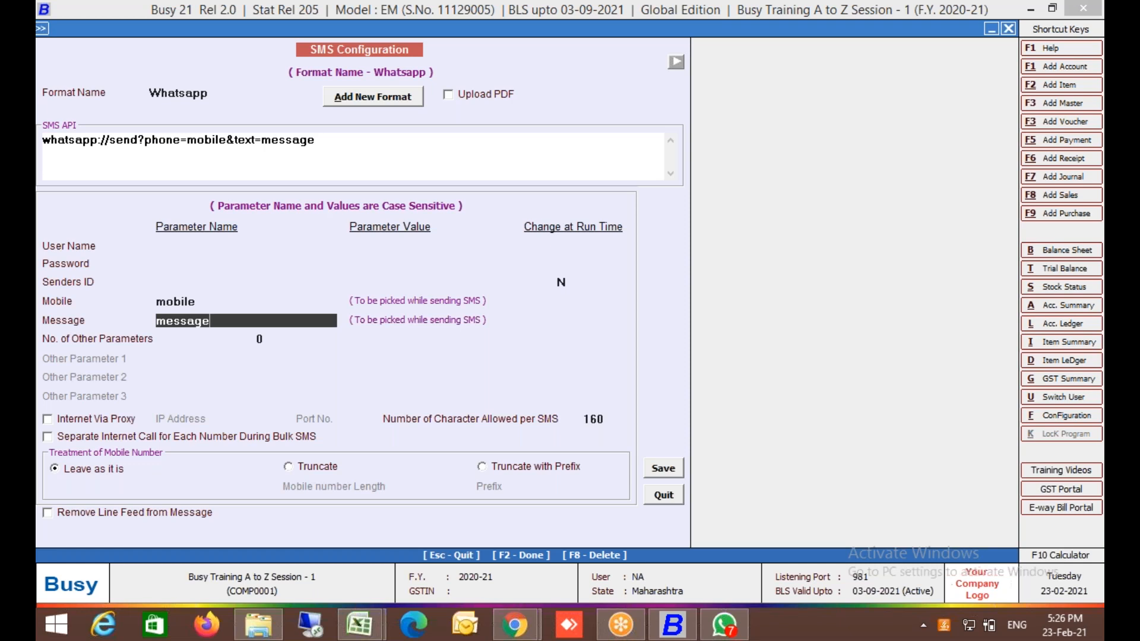
{"action": "key", "text": "Return"}
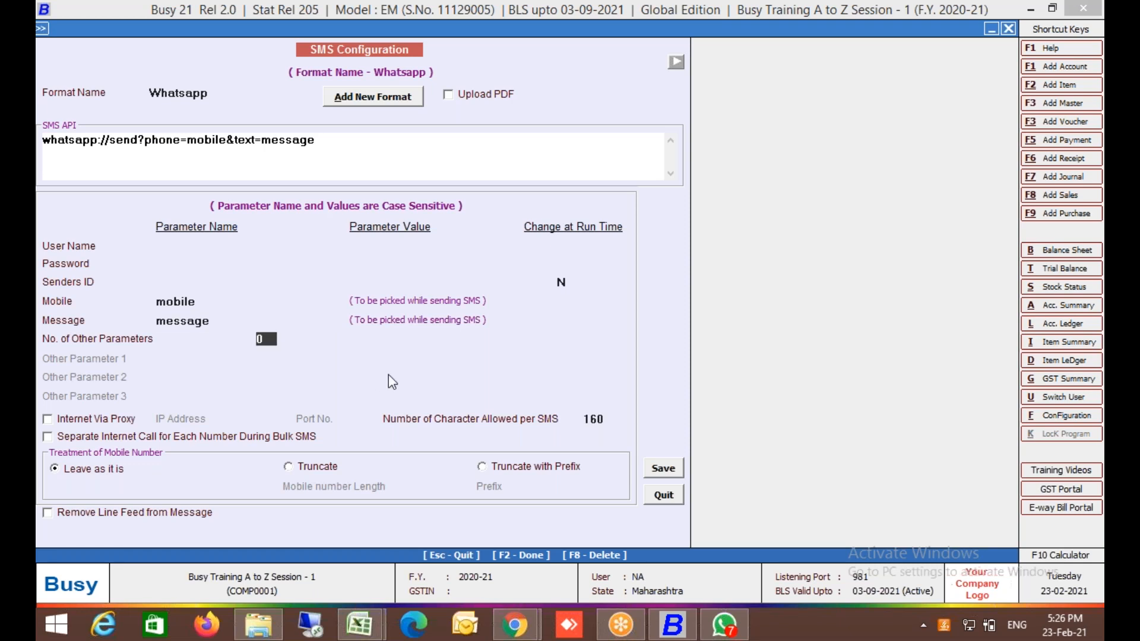
{"action": "left_click", "coordinate": [666, 472]}
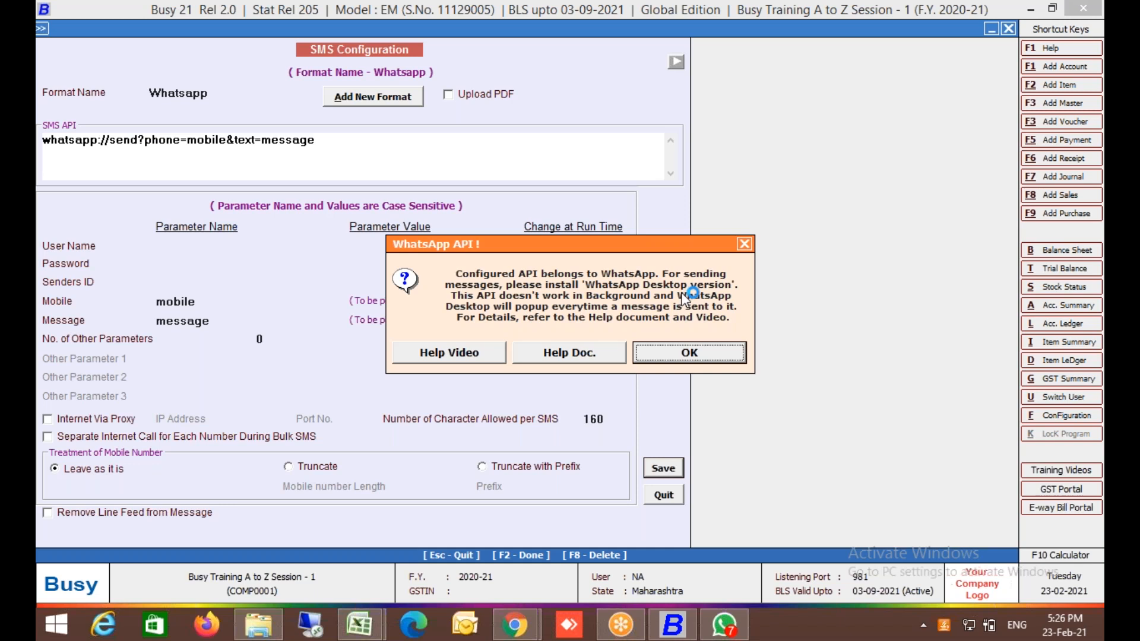
{"action": "left_click", "coordinate": [673, 355]}
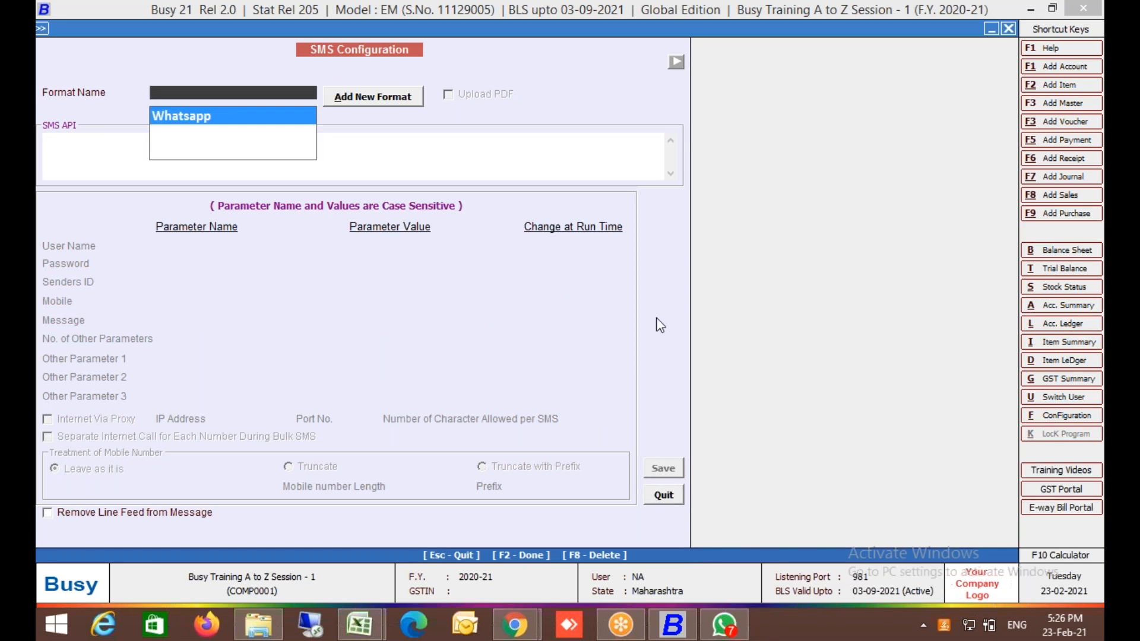
{"action": "key", "text": "Return"}
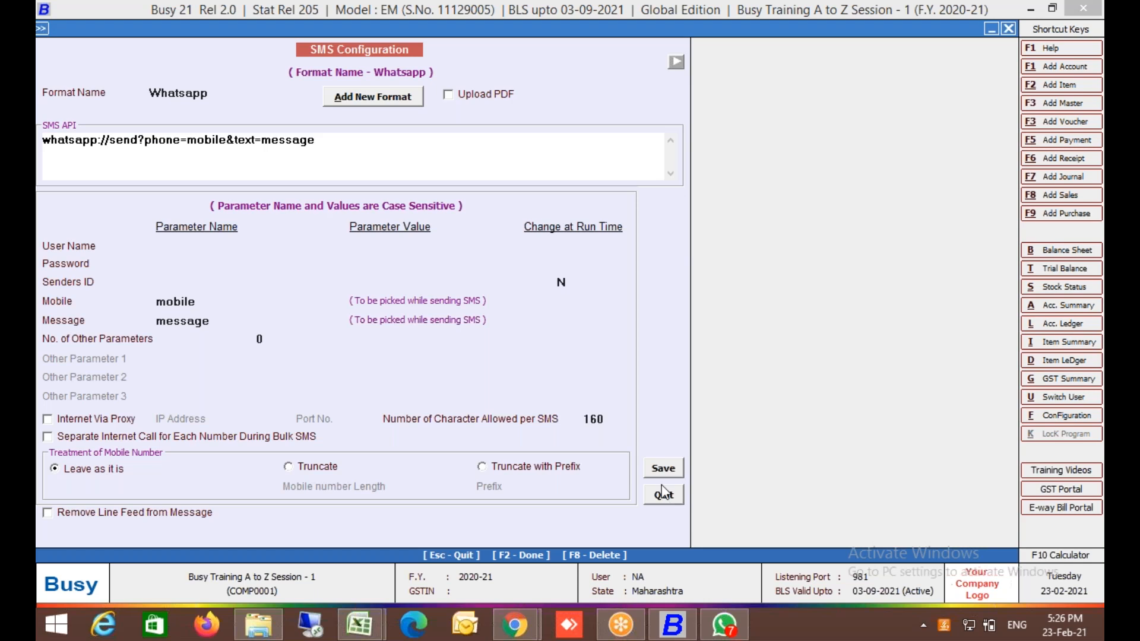
Close the SMS configuration and browse the voucher series configuration options.
{"action": "left_click", "coordinate": [662, 501]}
{"action": "key", "text": "Escape"}
{"action": "key", "text": "ctrl+F8"}
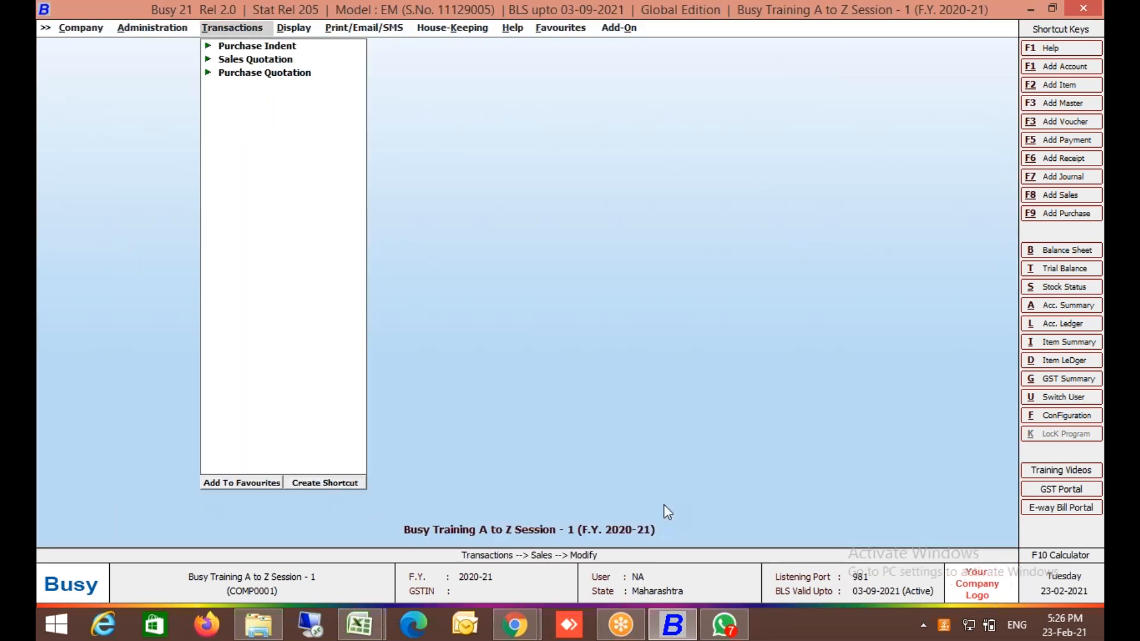
{"action": "key", "text": "Return"}
{"action": "key", "text": "Return"}
{"action": "key", "text": "Return"}
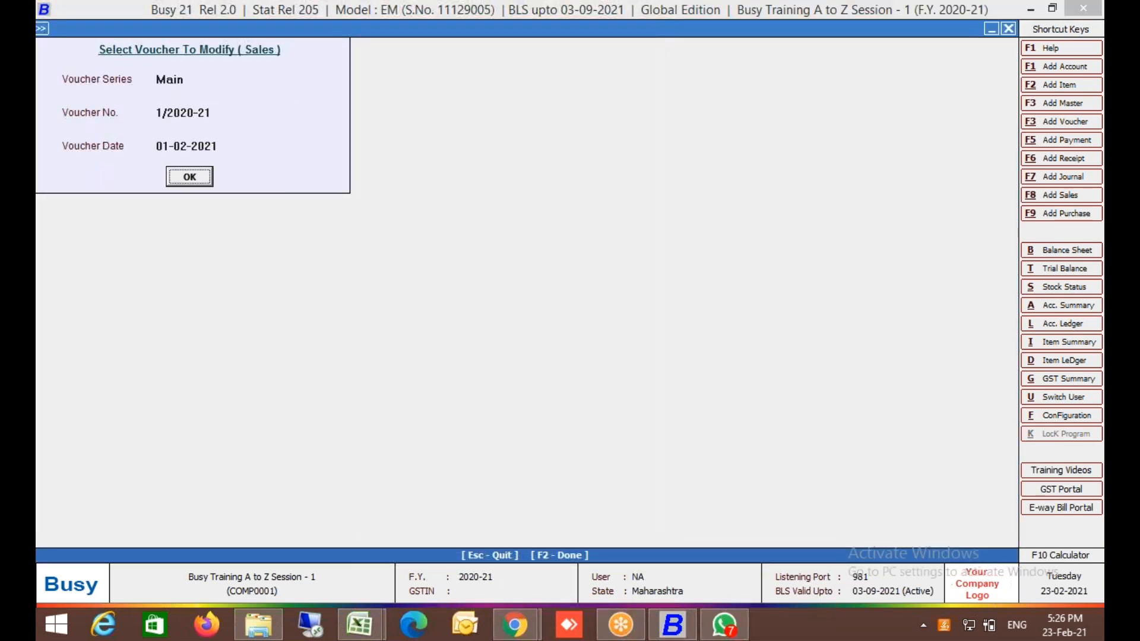
{"action": "key", "text": "Return"}
{"action": "key", "text": "Escape"}
{"action": "key", "text": "Escape"}
{"action": "key", "text": "alt+f"}
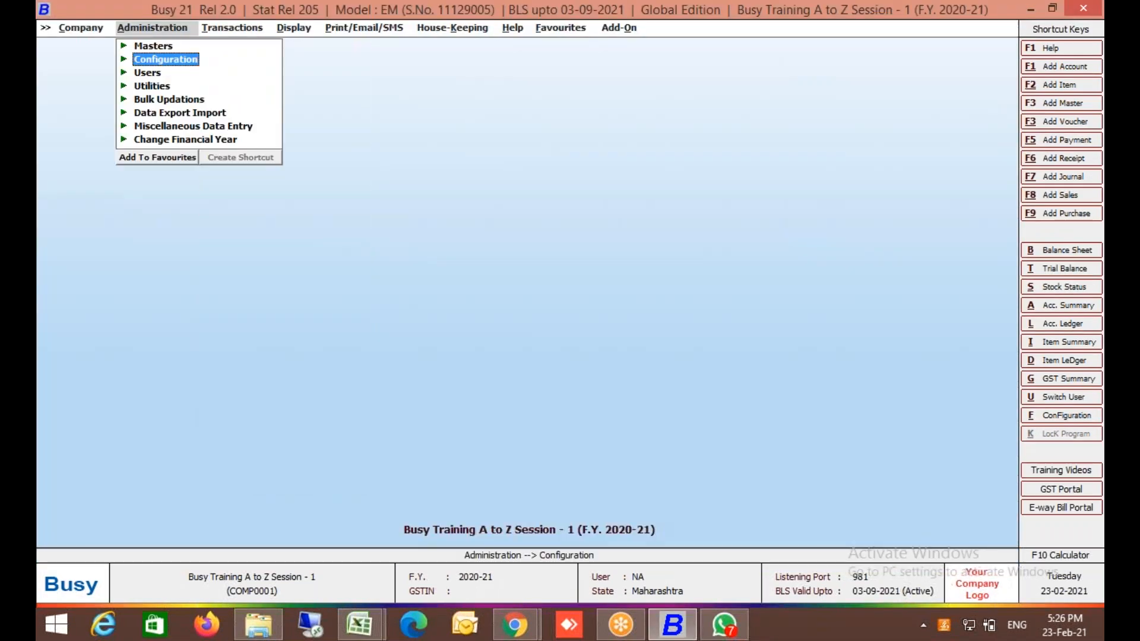
{"action": "key", "text": "Down"}
{"action": "key", "text": "Return"}
{"action": "key", "text": "Down"}
{"action": "key", "text": "Down"}
{"action": "key", "text": "Down"}
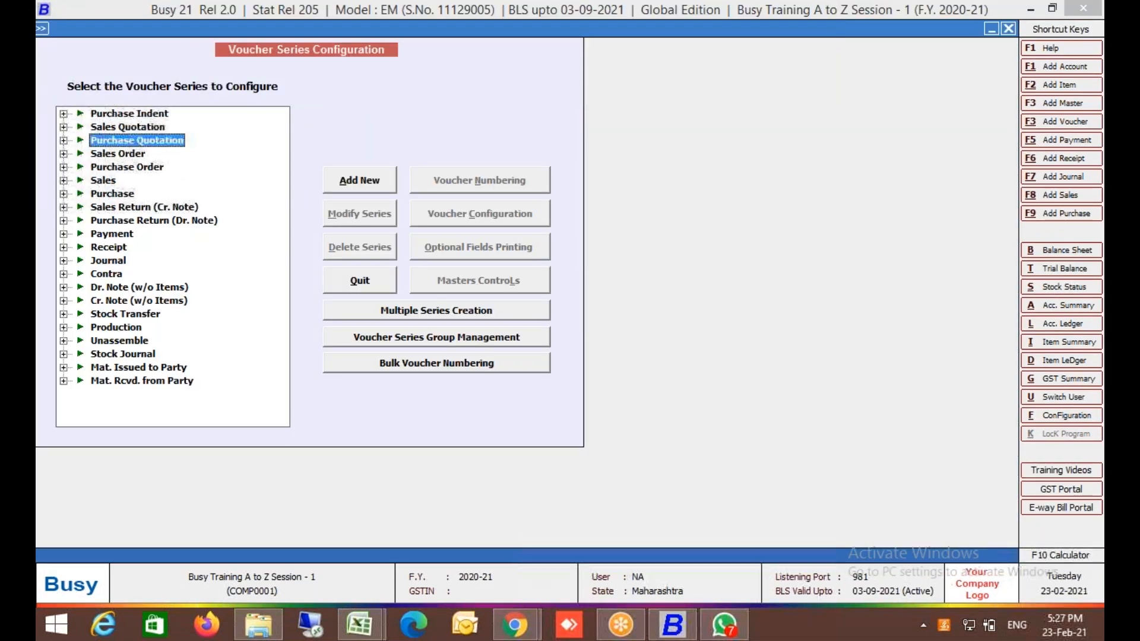
{"action": "key", "text": "Escape"}
Open the Whatsapp SMS API format, enable Upload PDF, and save it.
{"action": "key", "text": "Down"}
{"action": "key", "text": "Down"}
{"action": "key", "text": "Down"}
{"action": "key", "text": "Down"}
{"action": "key", "text": "Down"}
{"action": "key", "text": "Down"}
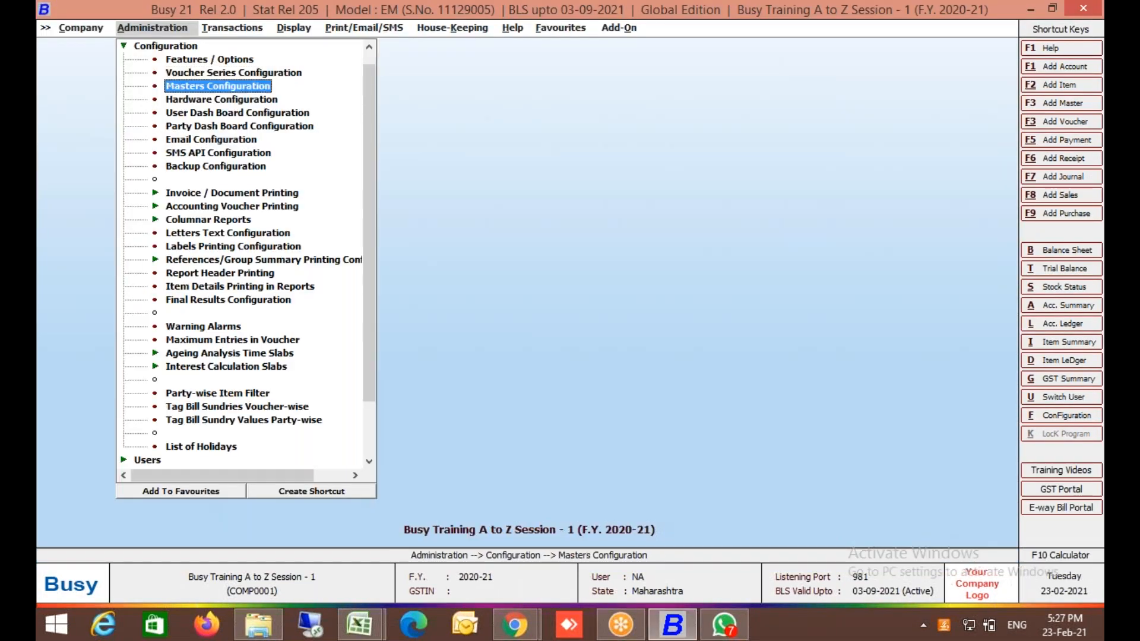
{"action": "key", "text": "Return"}
{"action": "key", "text": "Return"}
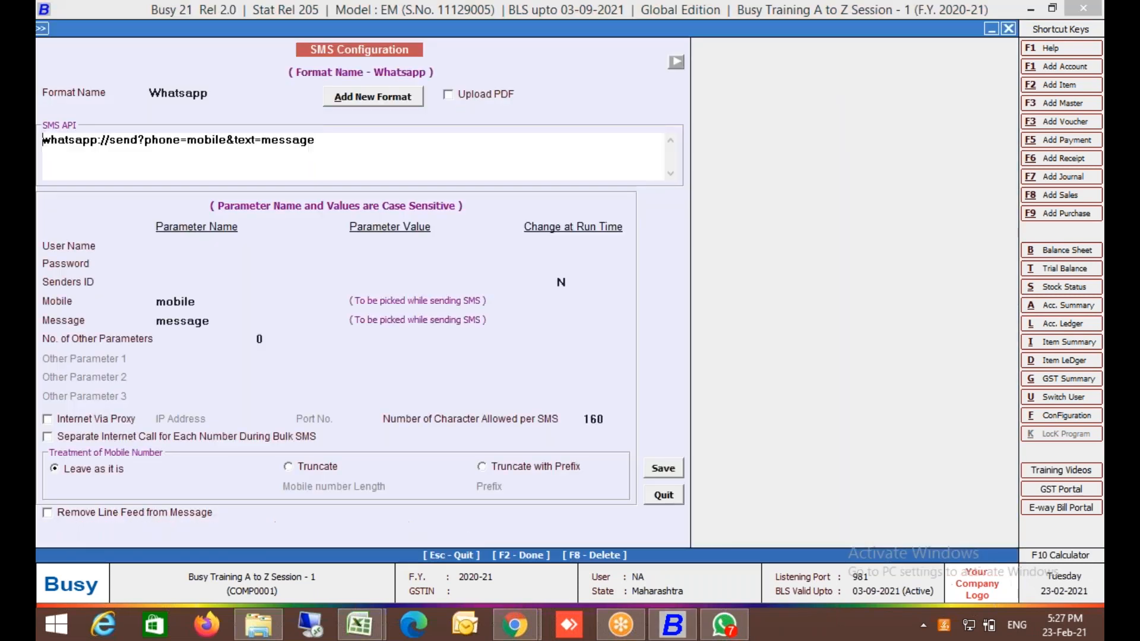
{"action": "left_click", "coordinate": [485, 97]}
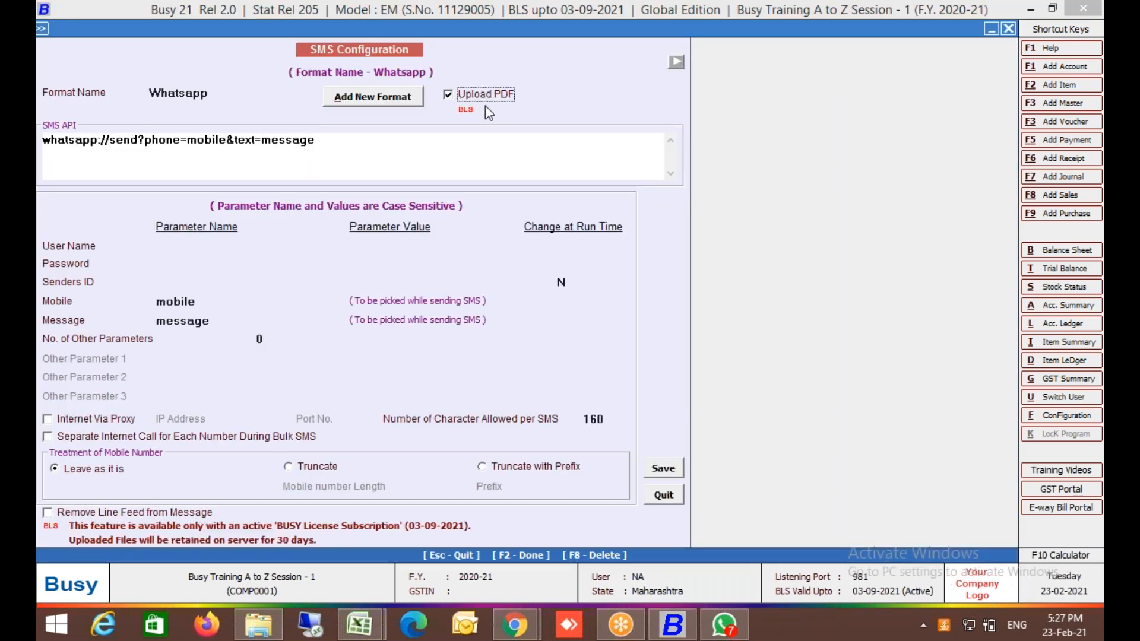
{"action": "left_click", "coordinate": [666, 470]}
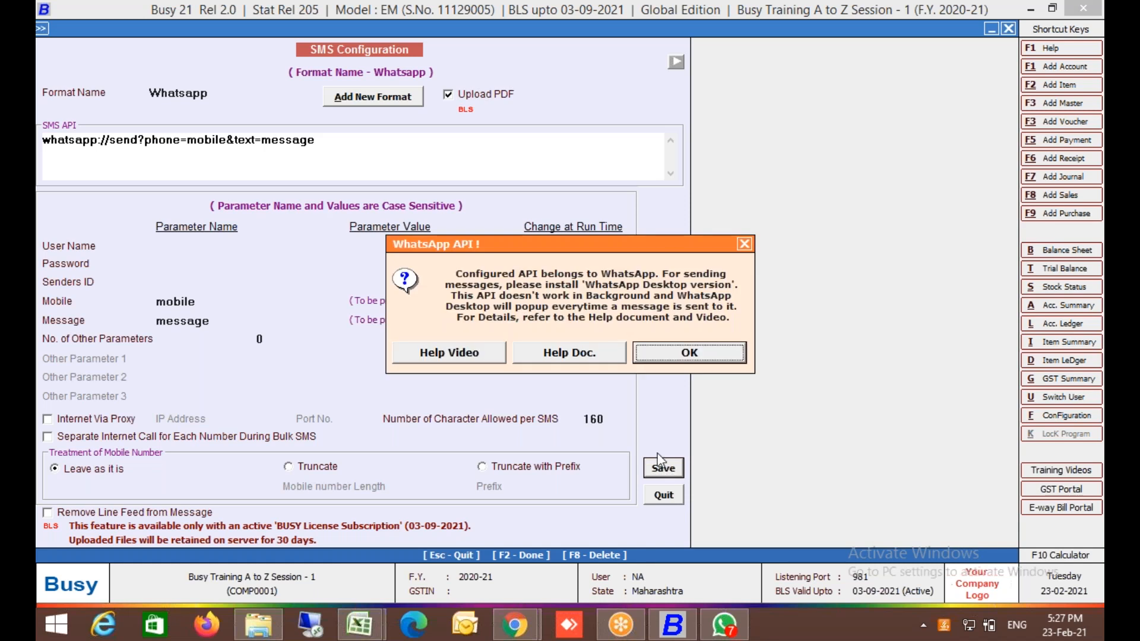
{"action": "left_click", "coordinate": [674, 357]}
Open sales voucher 1/2020-21 and print it in STANDARD format with 1 copy.
{"action": "key", "text": "Escape"}
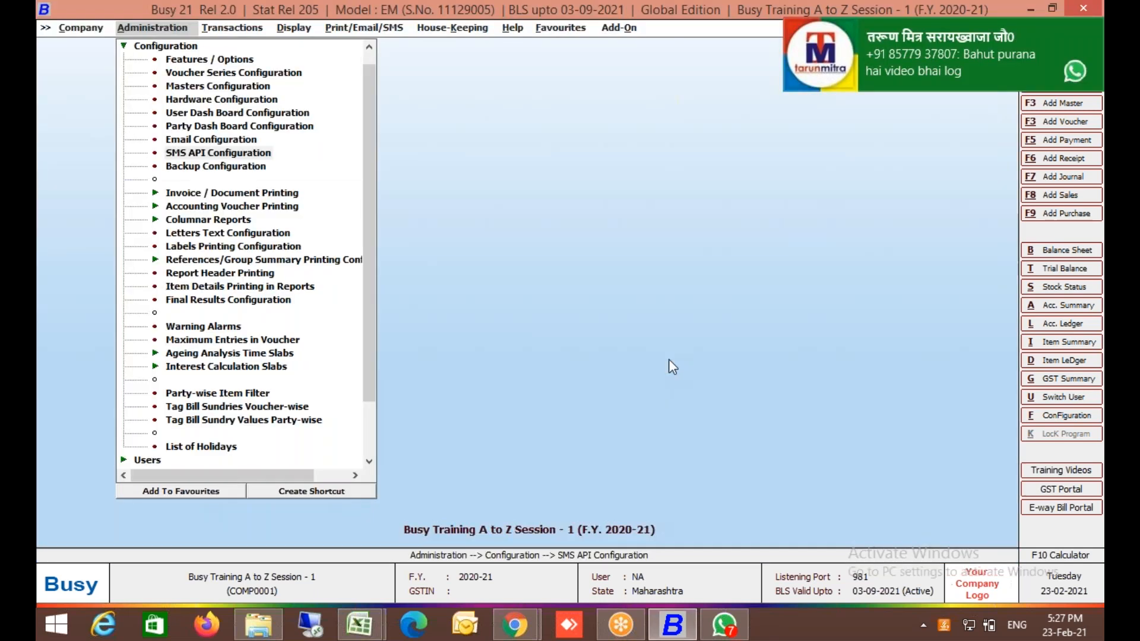
{"action": "key", "text": "Escape"}
{"action": "key", "text": "Right"}
{"action": "key", "text": "Return"}
{"action": "key", "text": "Return"}
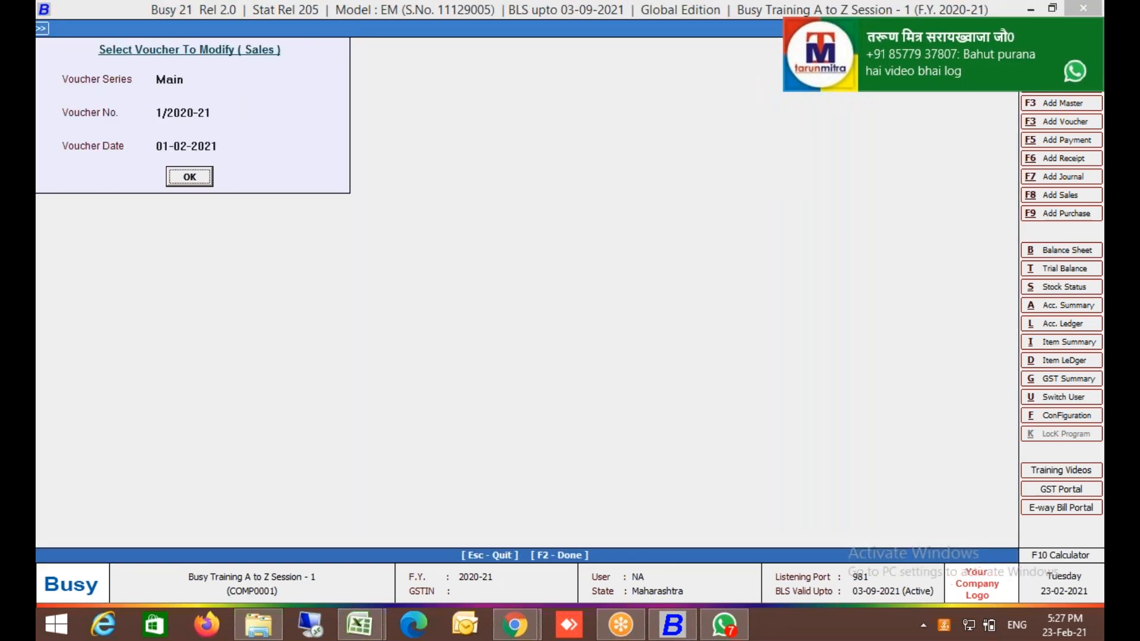
{"action": "key", "text": "Return"}
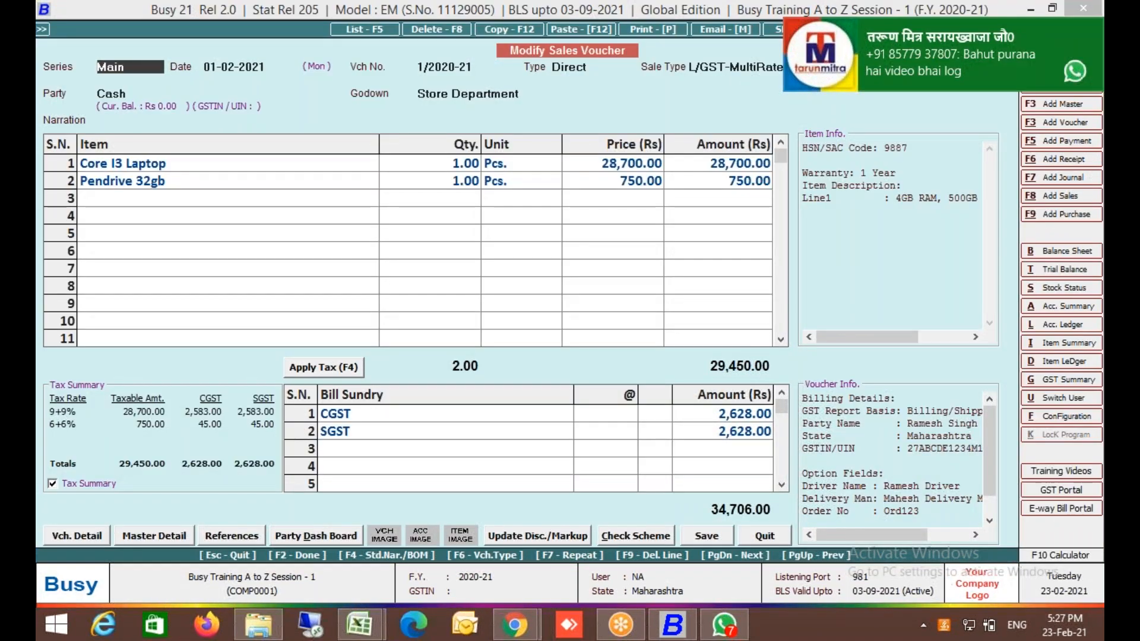
{"action": "key", "text": "alt+p"}
{"action": "key", "text": "Return"}
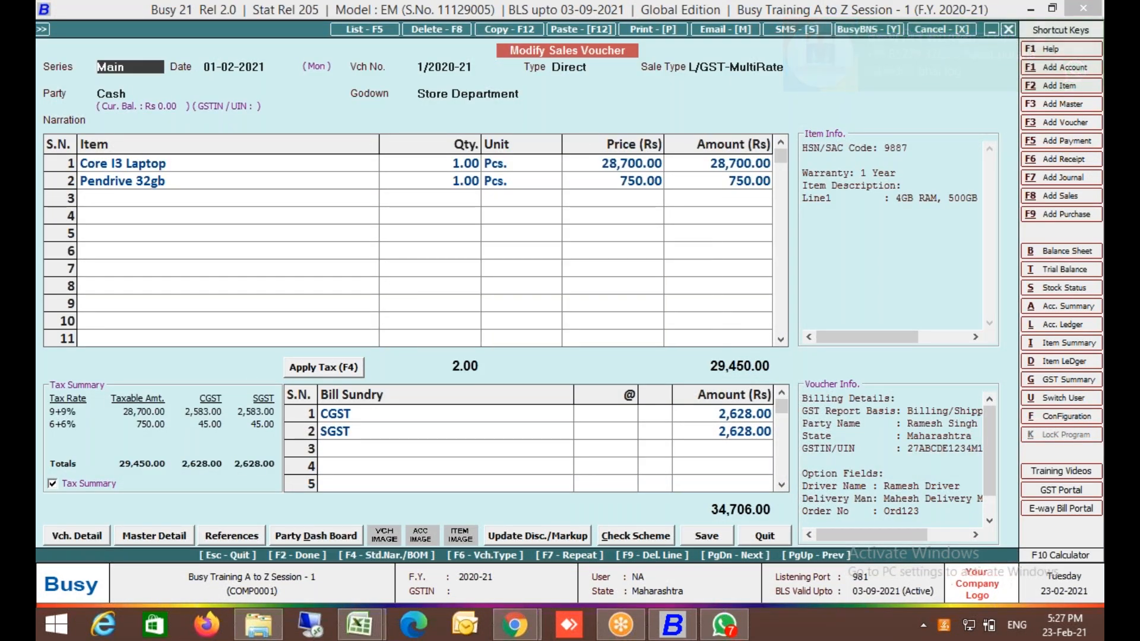
{"action": "key", "text": "Return"}
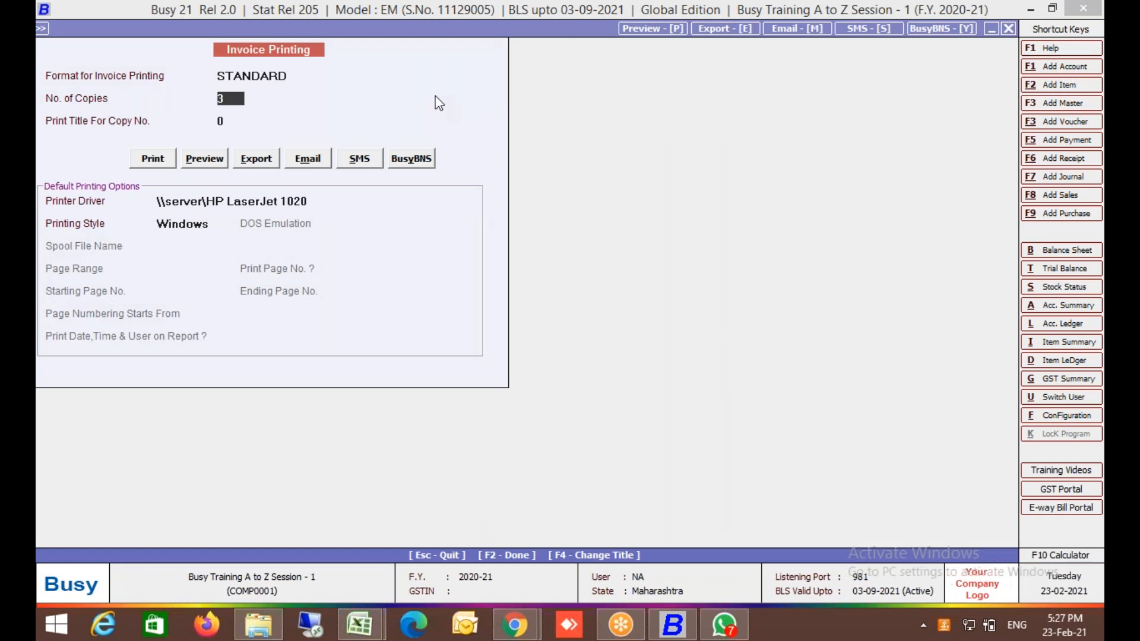
{"action": "type", "text": "1"}
Replace the WhatsApp number with the customer's number prefixed 91, and send.
{"action": "left_click", "coordinate": [360, 158]}
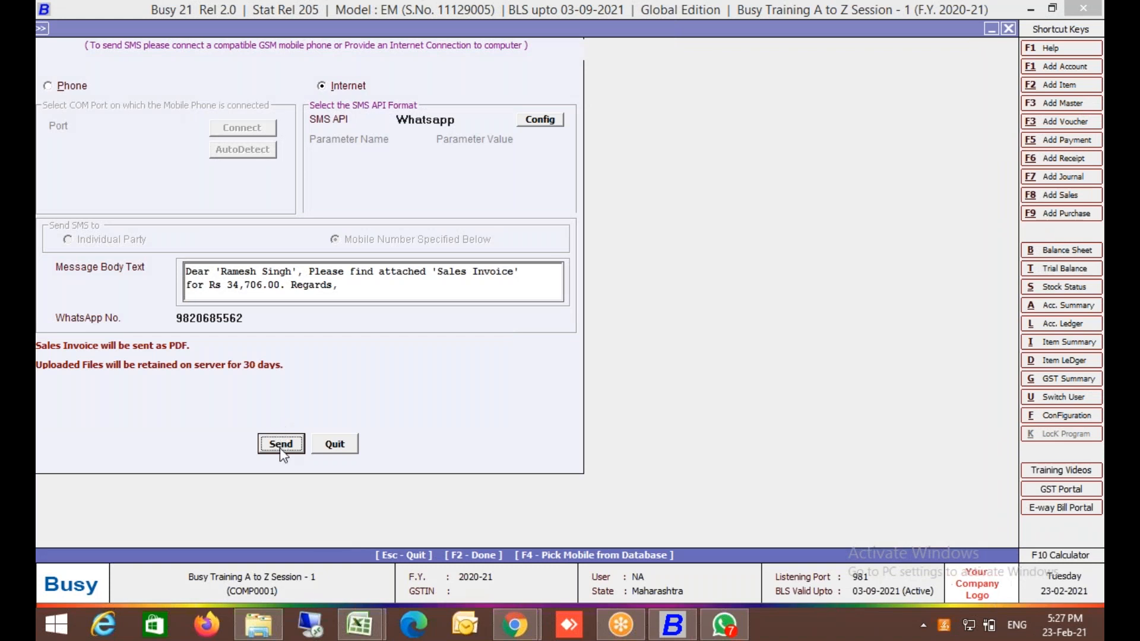
{"action": "left_click", "coordinate": [257, 319]}
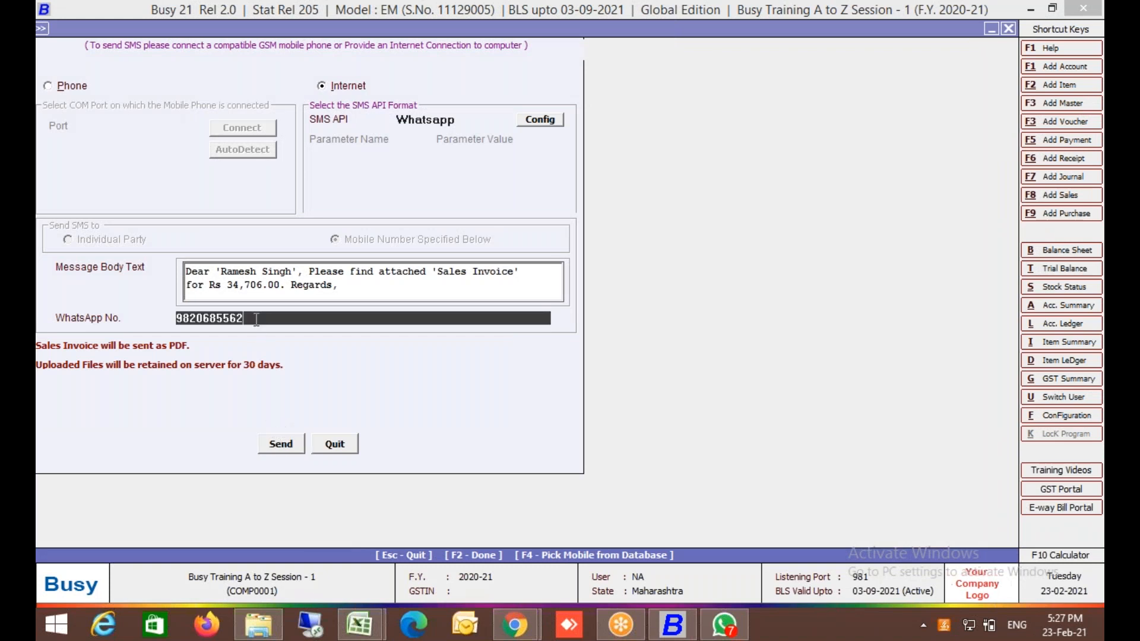
{"action": "key", "text": "BackSpace"}
{"action": "key", "text": "Home"}
{"action": "type", "text": "91"}
{"action": "left_click", "coordinate": [282, 445]}
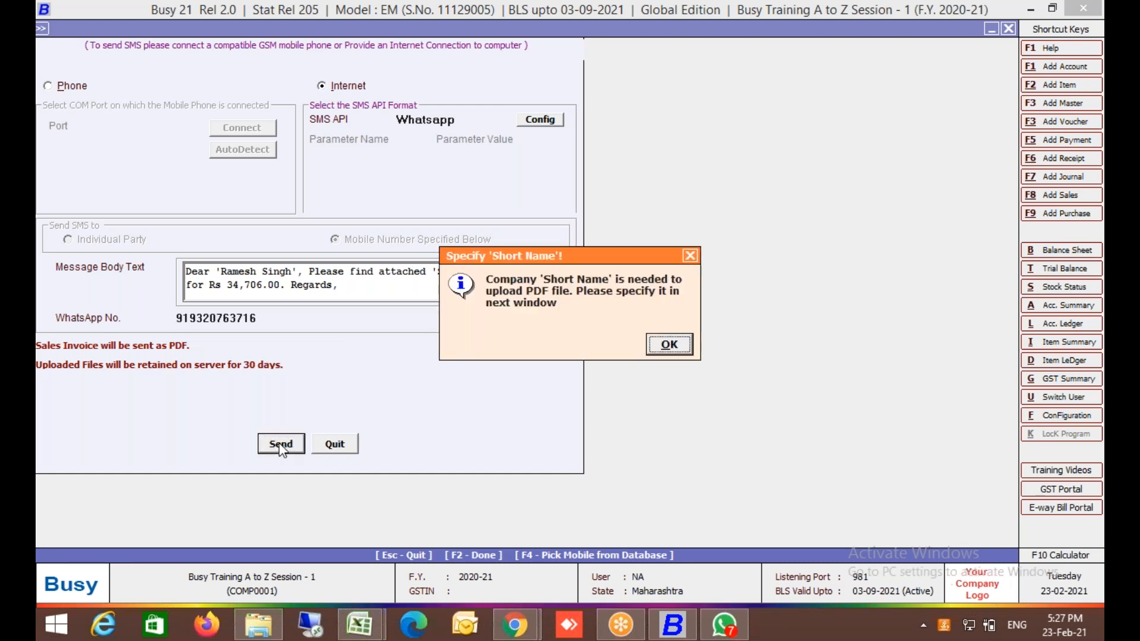
Set the company short name to BIPL and switch to WhatsApp.
{"action": "left_click", "coordinate": [664, 335]}
{"action": "type", "text": "BIPL"}
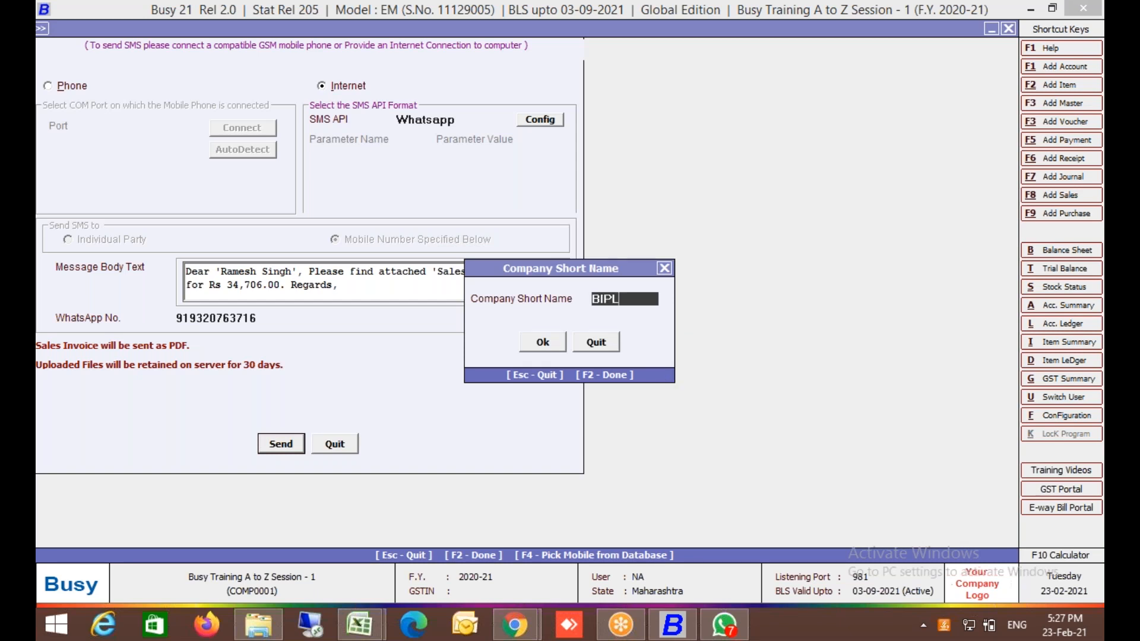
{"action": "key", "text": "Return"}
{"action": "key", "text": "Return"}
{"action": "key", "text": "Return"}
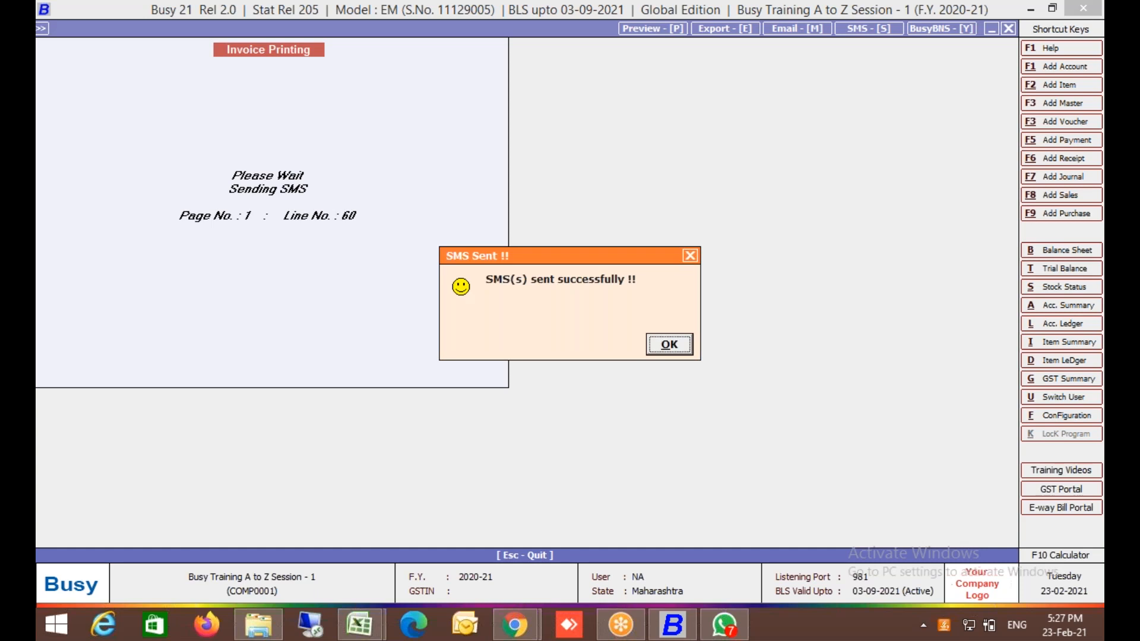
{"action": "key", "text": "alt+Tab"}
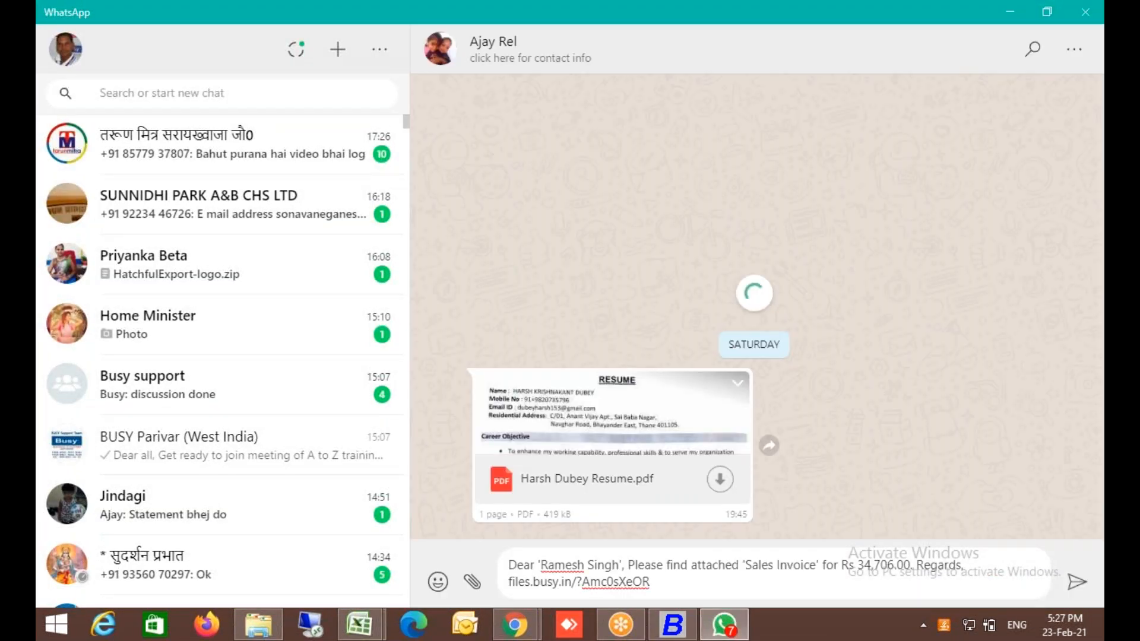
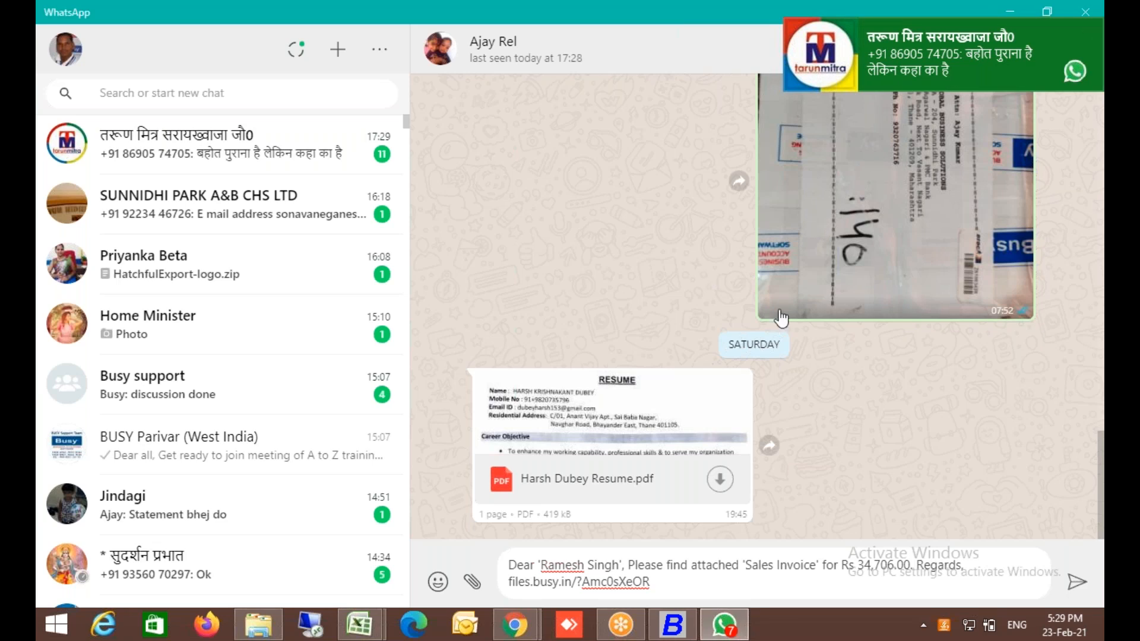
Reply to the earlier photo with the prefilled Rs 34,706.00 invoice message and files.busy.in link.
{"action": "double_click", "coordinate": [723, 95]}
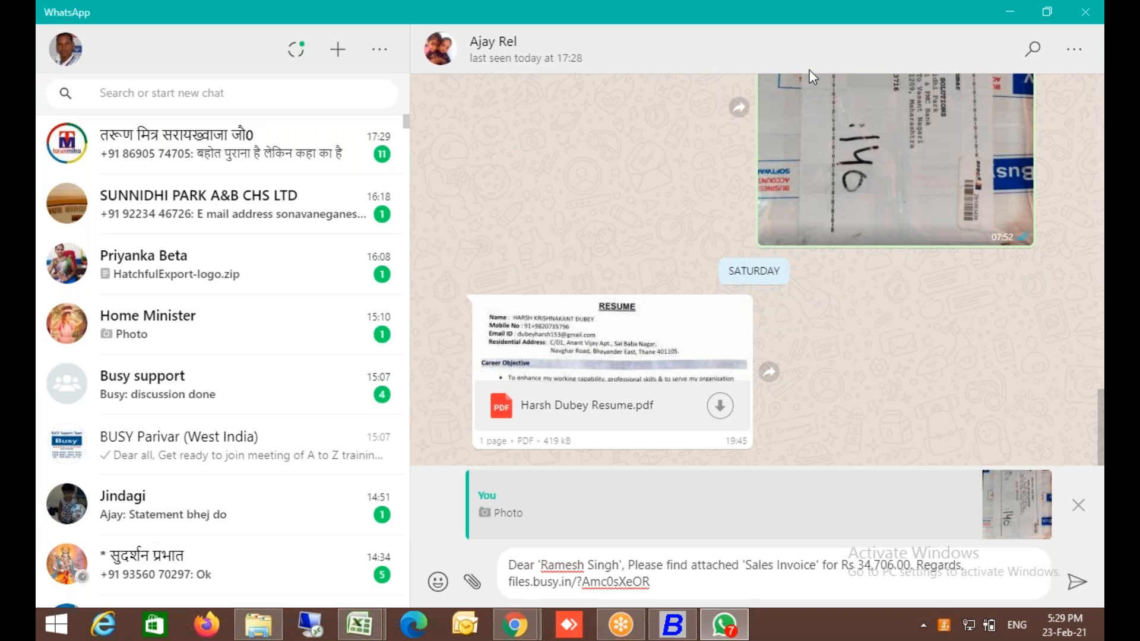
{"action": "left_click", "coordinate": [1079, 585]}
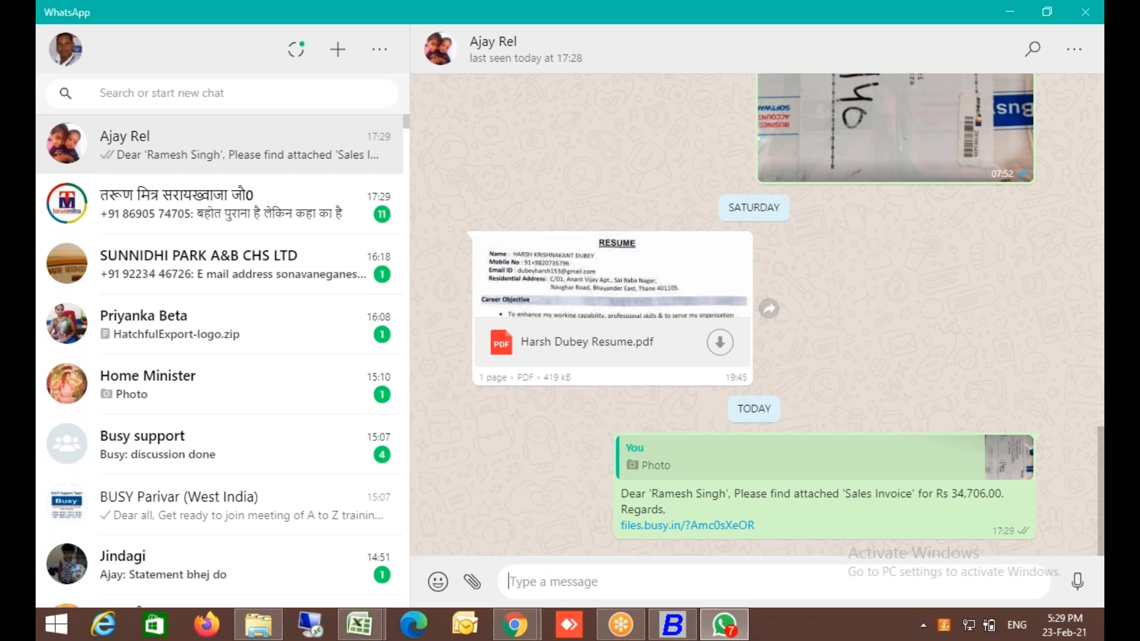
Open the chat's files.busy.in link in Chrome to view the tax invoice PDF.
{"action": "left_click", "coordinate": [714, 526]}
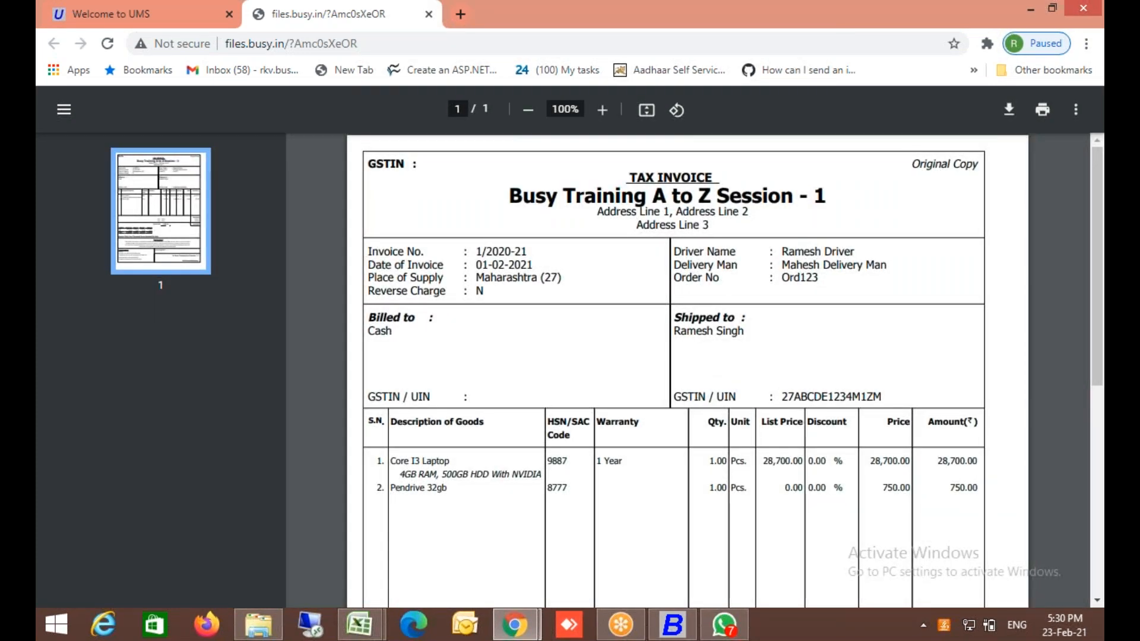
{"action": "mouse_move", "coordinate": [670, 637]}
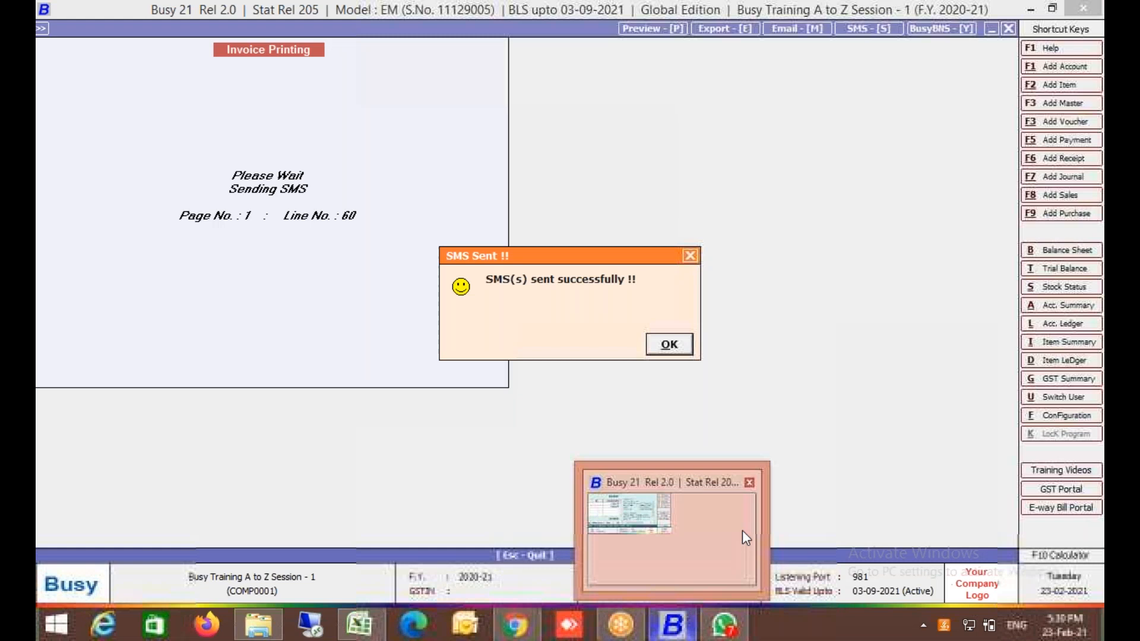
Back in Busy 21, dismiss the SMS-sent confirmation and leave the voucher.
{"action": "left_click", "coordinate": [742, 530]}
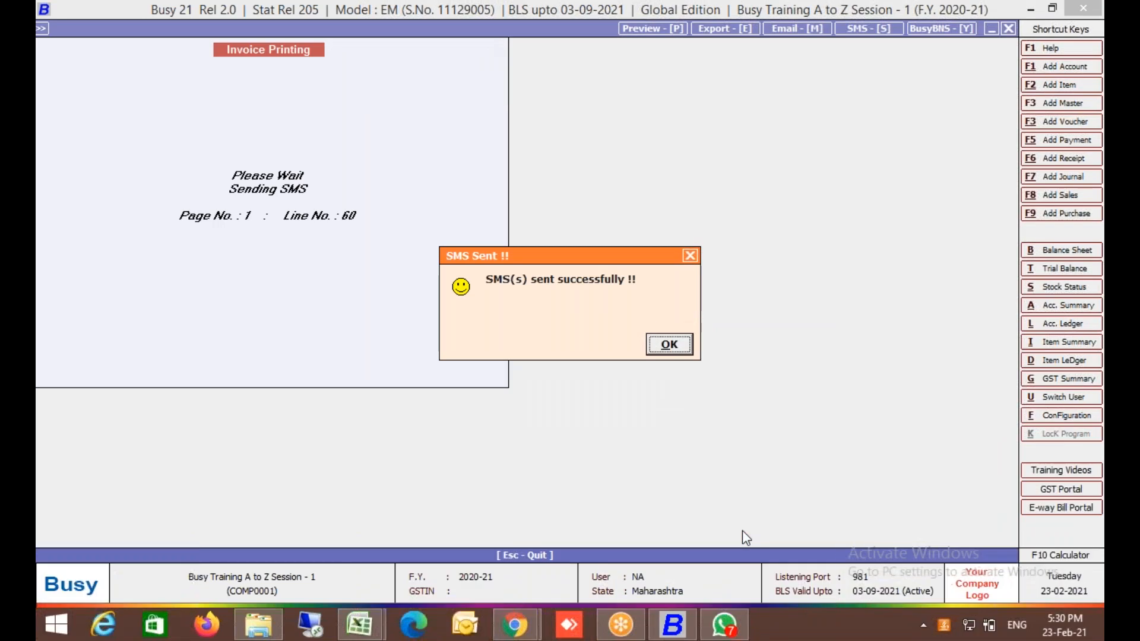
{"action": "left_click", "coordinate": [669, 348]}
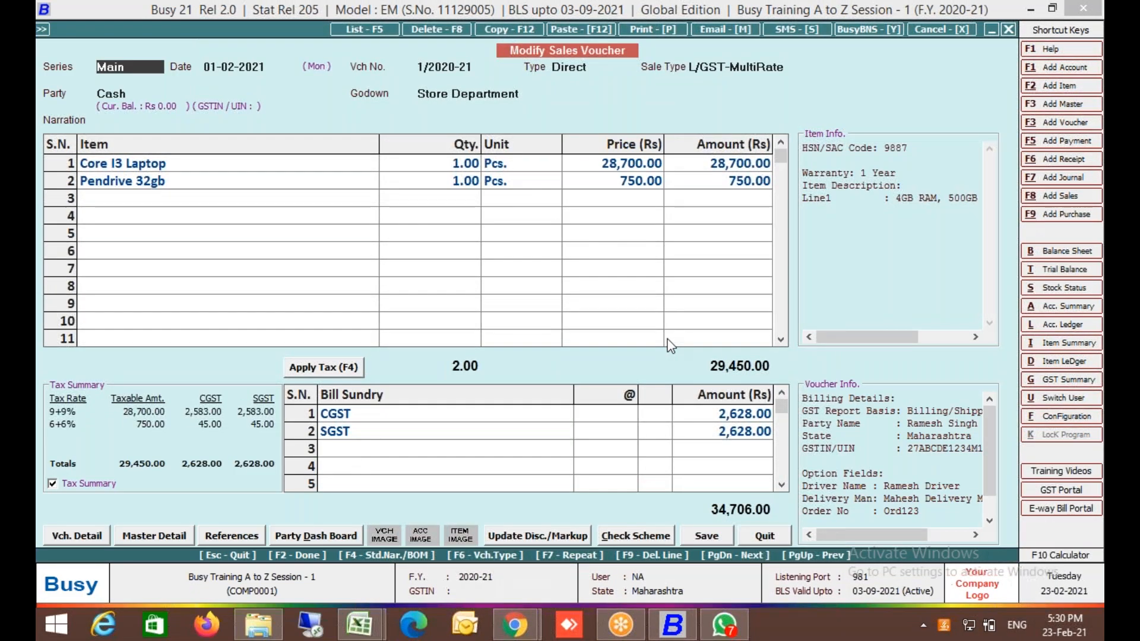
{"action": "key", "text": "Escape"}
{"action": "key", "text": "Escape"}
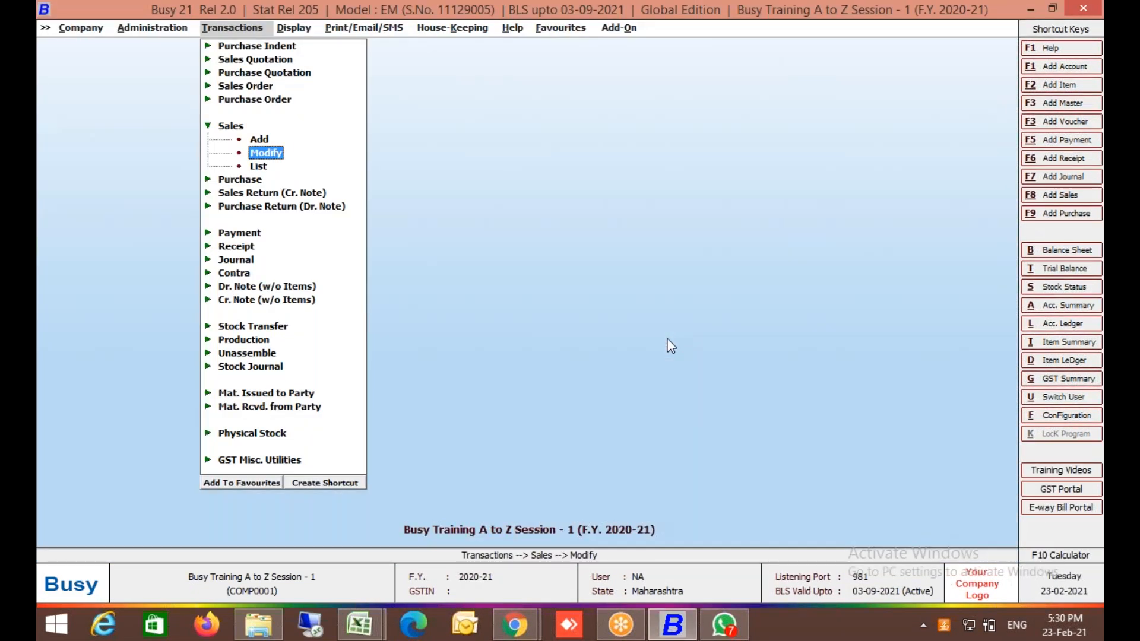
Open Voucher Configuration for the Sales Main series under Administration > Configuration > Voucher Series.
{"action": "key", "text": "Right"}
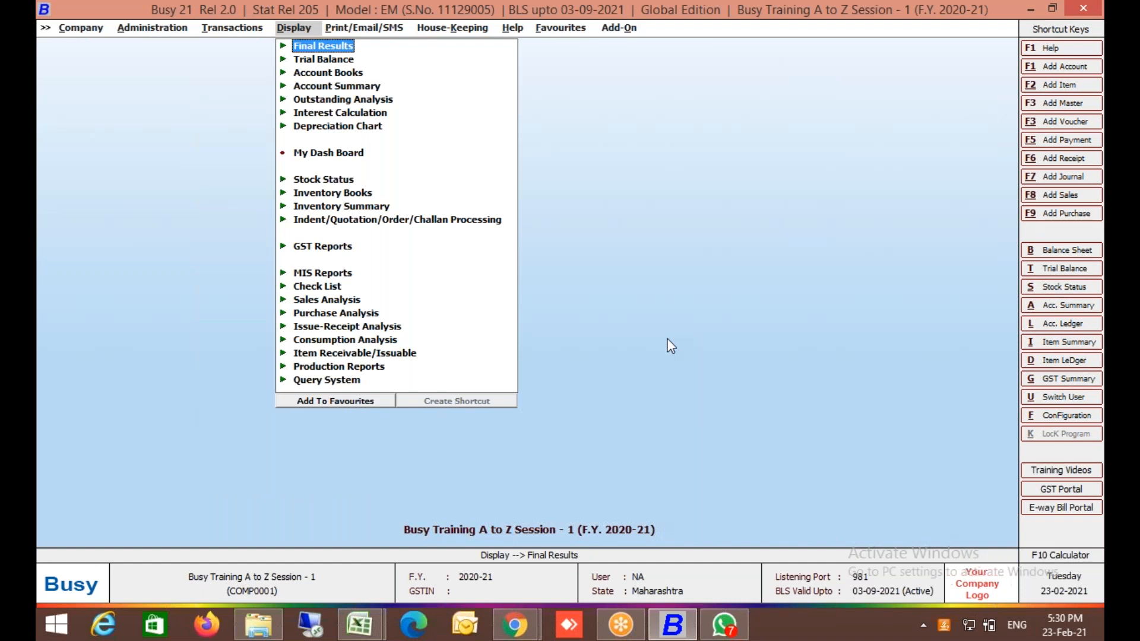
{"action": "key", "text": "Left"}
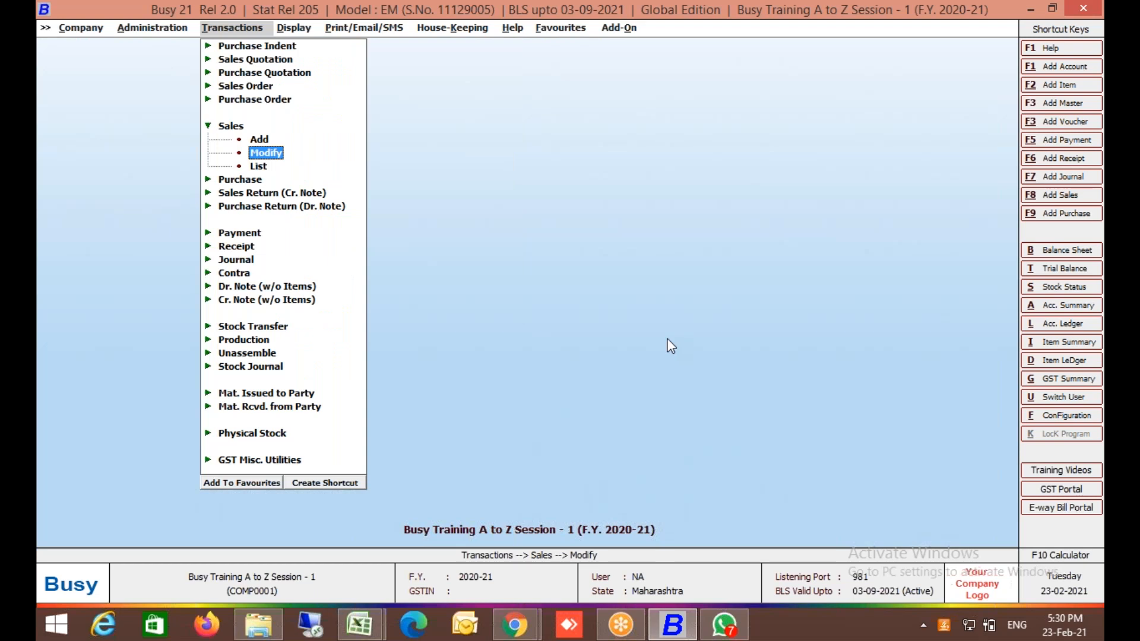
{"action": "key", "text": "Left"}
{"action": "key", "text": "Return"}
{"action": "key", "text": "Down"}
{"action": "key", "text": "Return"}
{"action": "key", "text": "Down"}
{"action": "key", "text": "Down"}
{"action": "key", "text": "Down"}
{"action": "key", "text": "Down"}
{"action": "key", "text": "Down"}
{"action": "key", "text": "Right"}
{"action": "key", "text": "Up"}
{"action": "key", "text": "Right"}
{"action": "key", "text": "Down"}
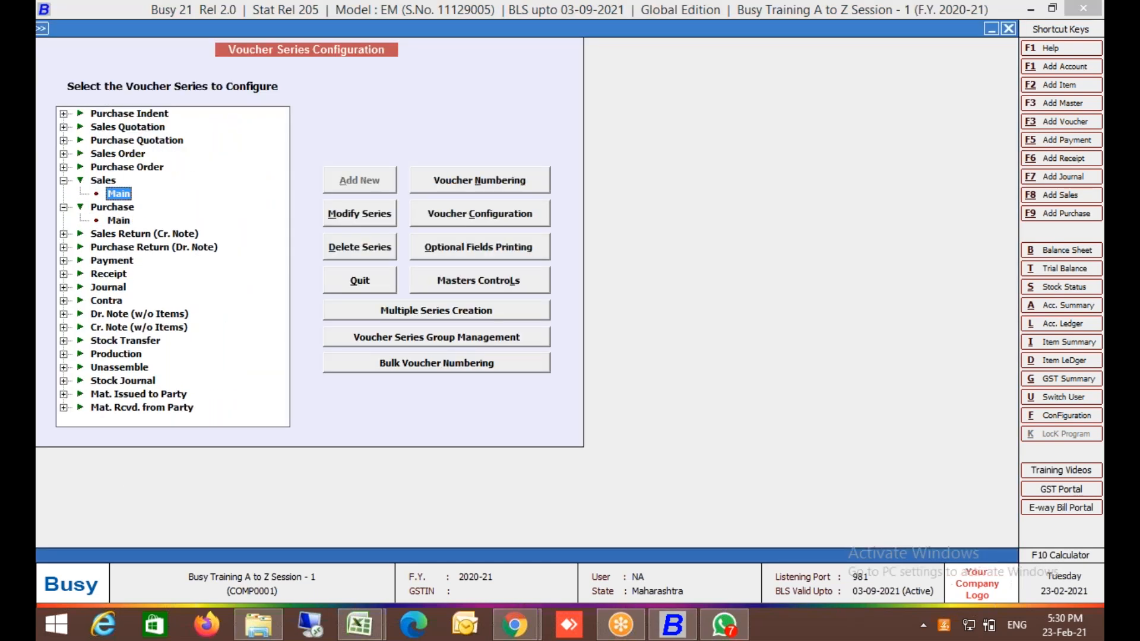
{"action": "key", "text": "Return"}
{"action": "key", "text": "Return"}
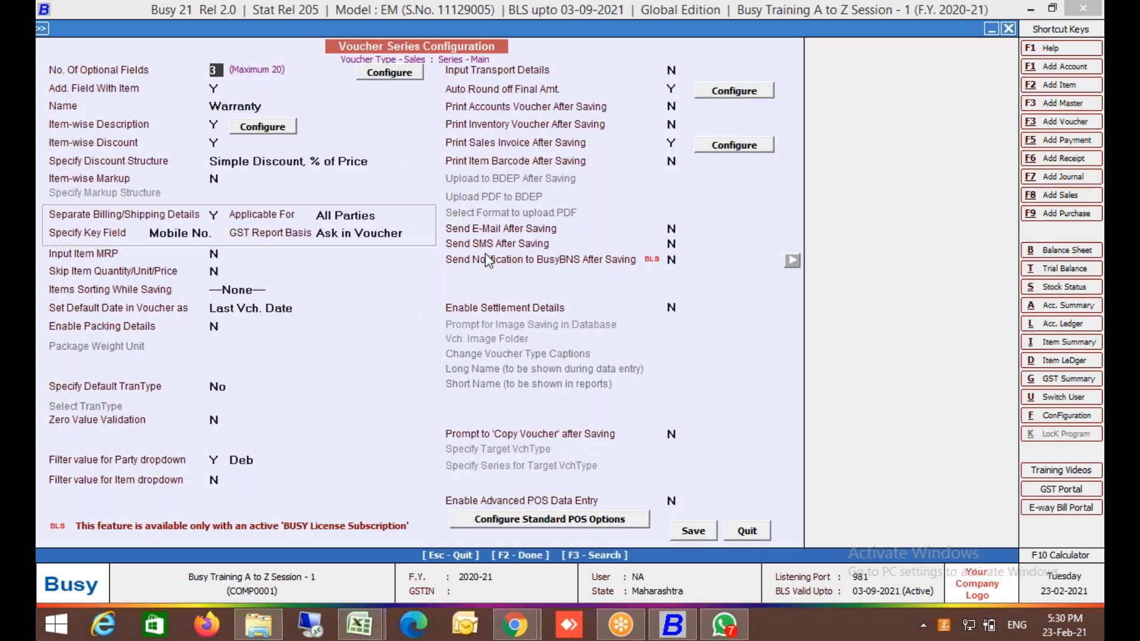
Set Send Notification to BusyBNS After Saving to Y with one Standard format, and save.
{"action": "left_click", "coordinate": [478, 267]}
{"action": "key", "text": "y"}
{"action": "key", "text": "Return"}
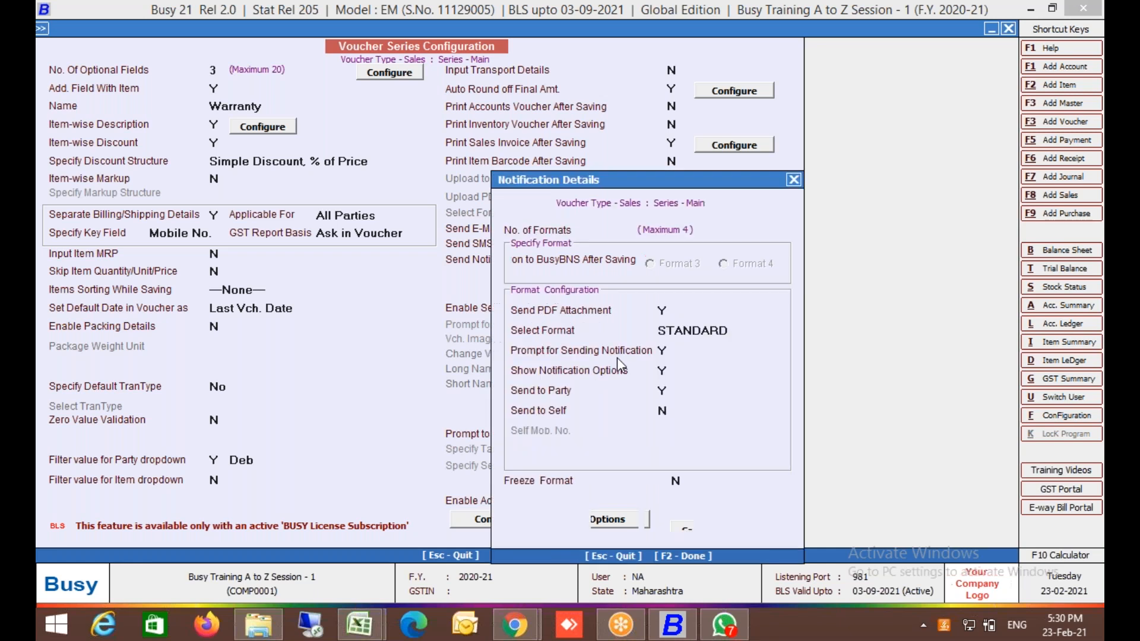
{"action": "key", "text": "Return"}
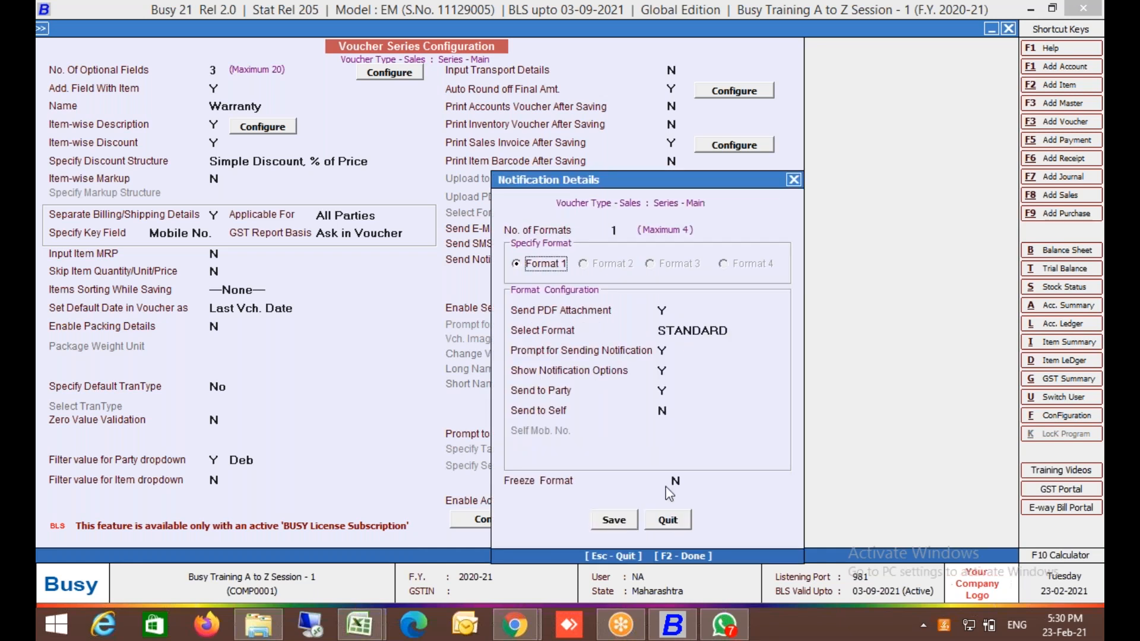
{"action": "left_click", "coordinate": [614, 521]}
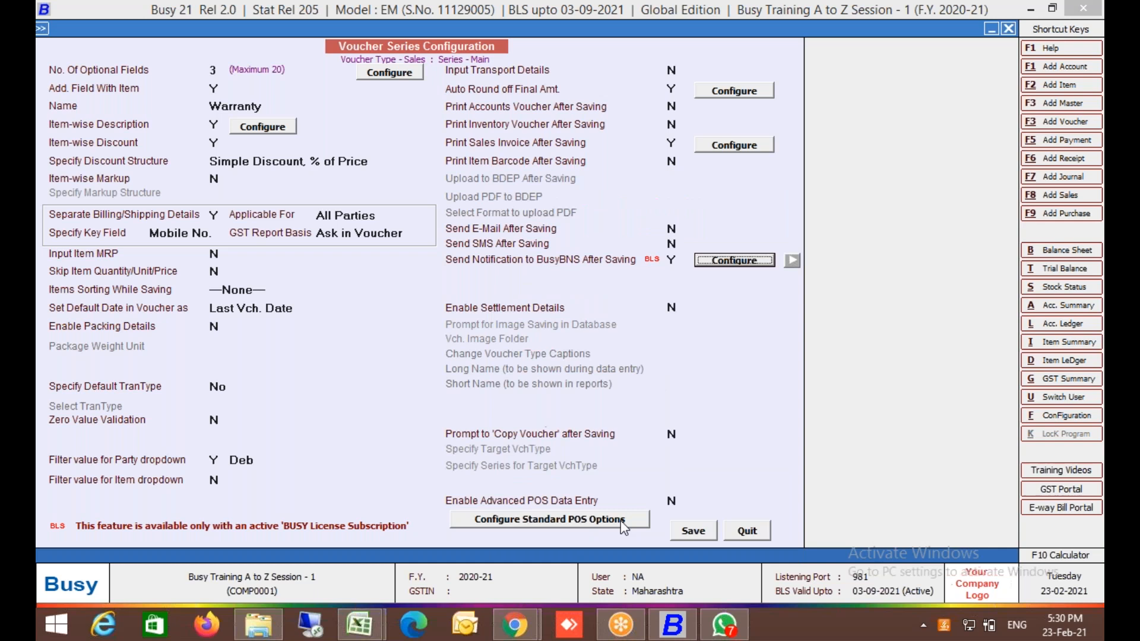
{"action": "left_click", "coordinate": [695, 531]}
Open sales voucher 1/2020-21 of the Main series for modification.
{"action": "key", "text": "Escape"}
{"action": "key", "text": "Escape"}
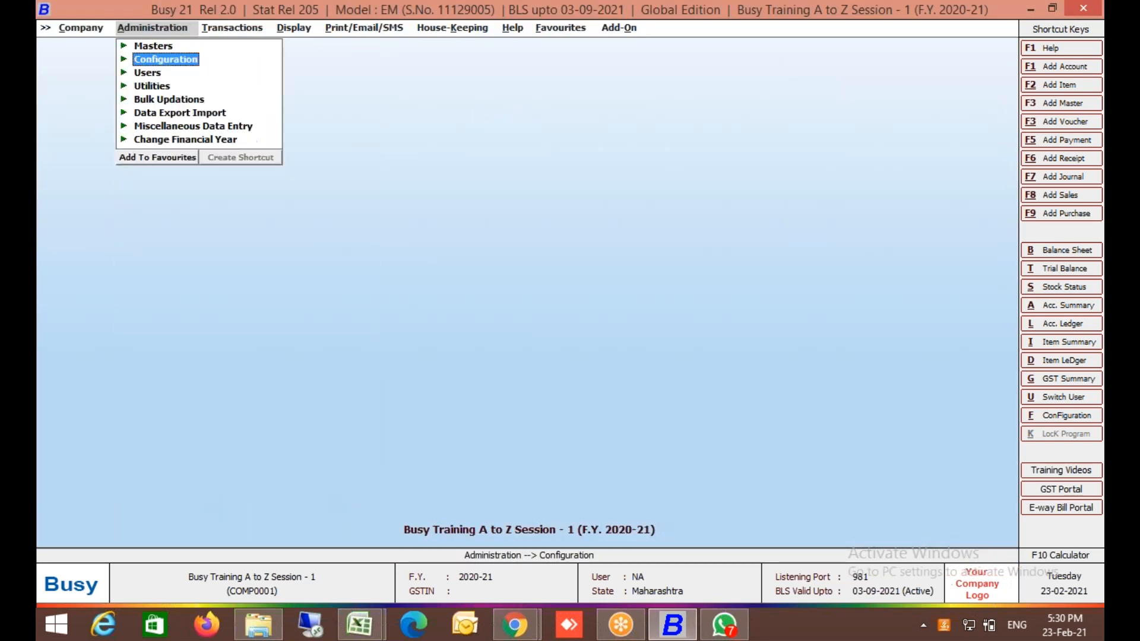
{"action": "key", "text": "Right"}
{"action": "key", "text": "Return"}
{"action": "key", "text": "Return"}
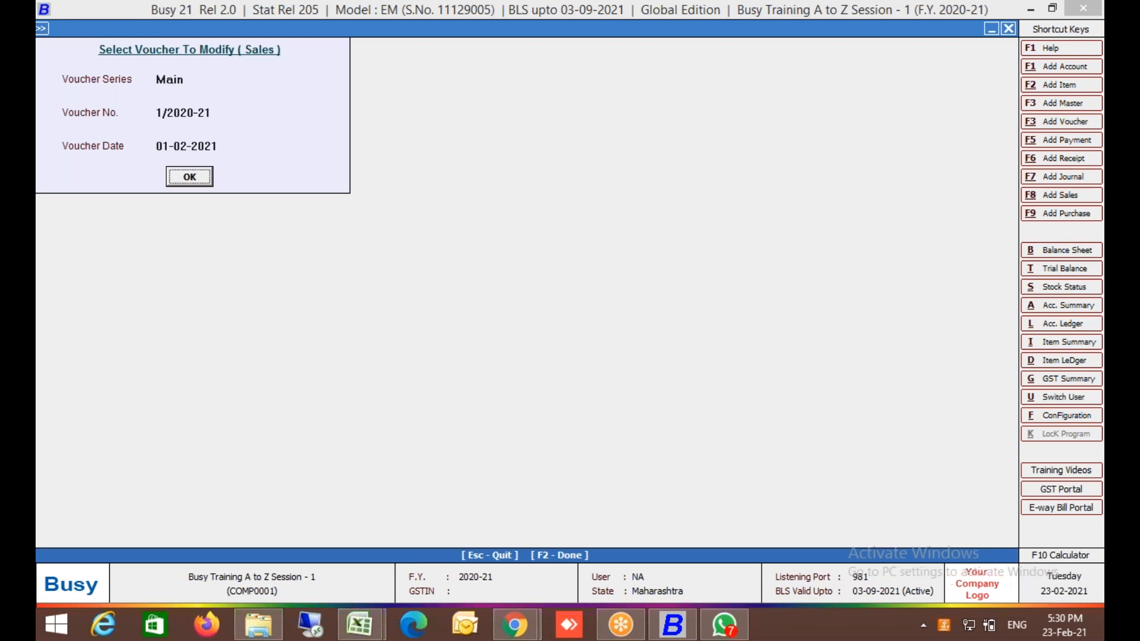
{"action": "key", "text": "Return"}
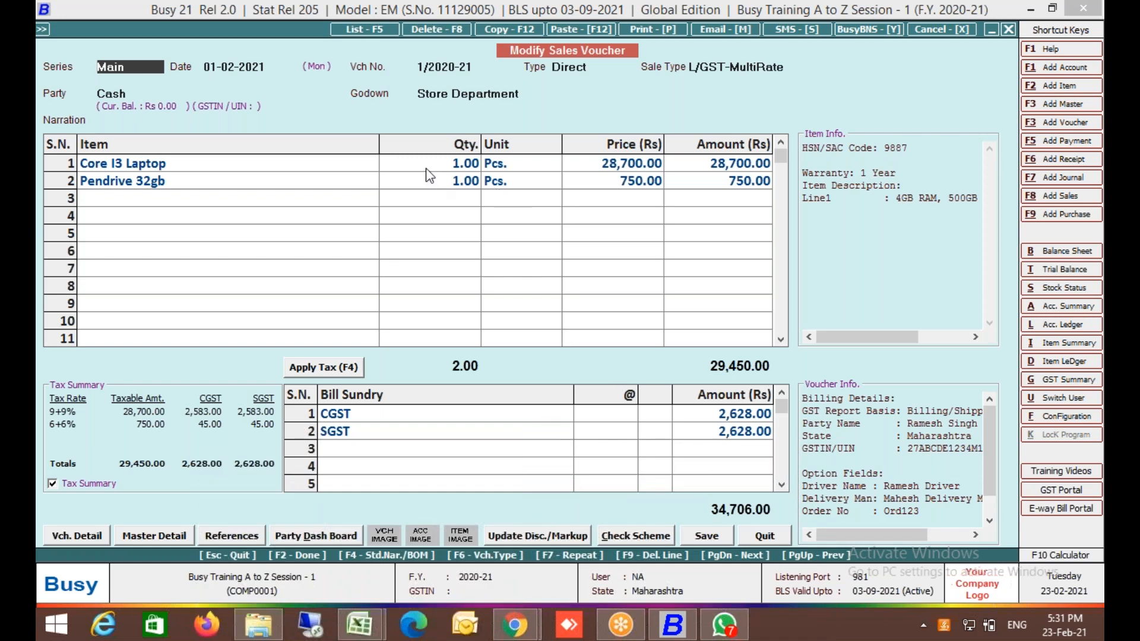
Print the sales invoice in STANDARD format with 1 copy.
{"action": "key", "text": "alt+p"}
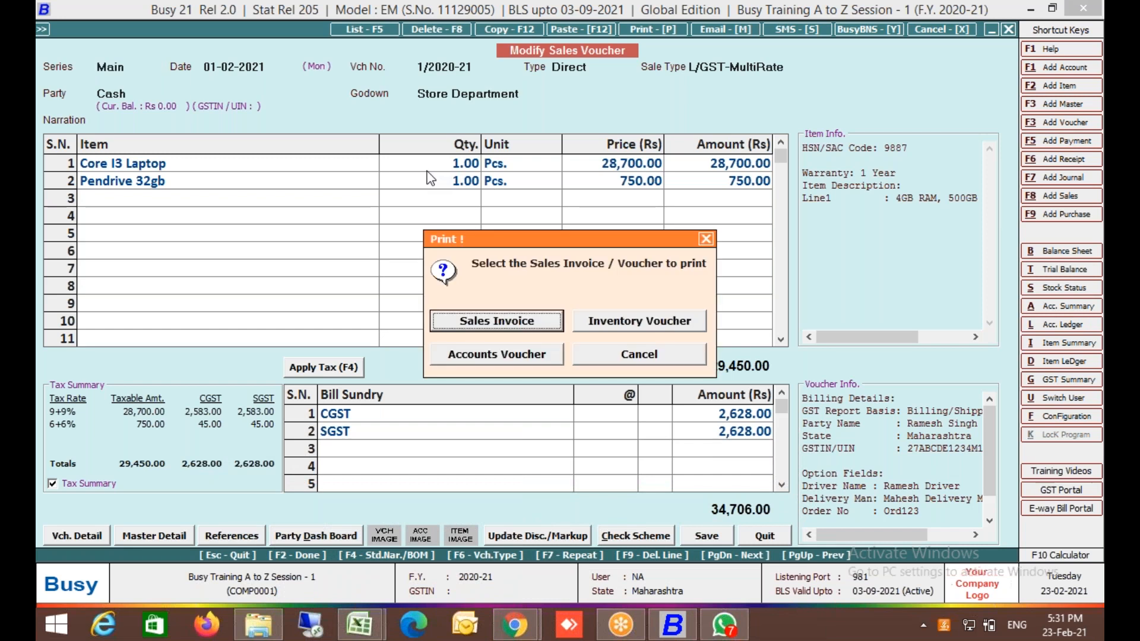
{"action": "key", "text": "Return"}
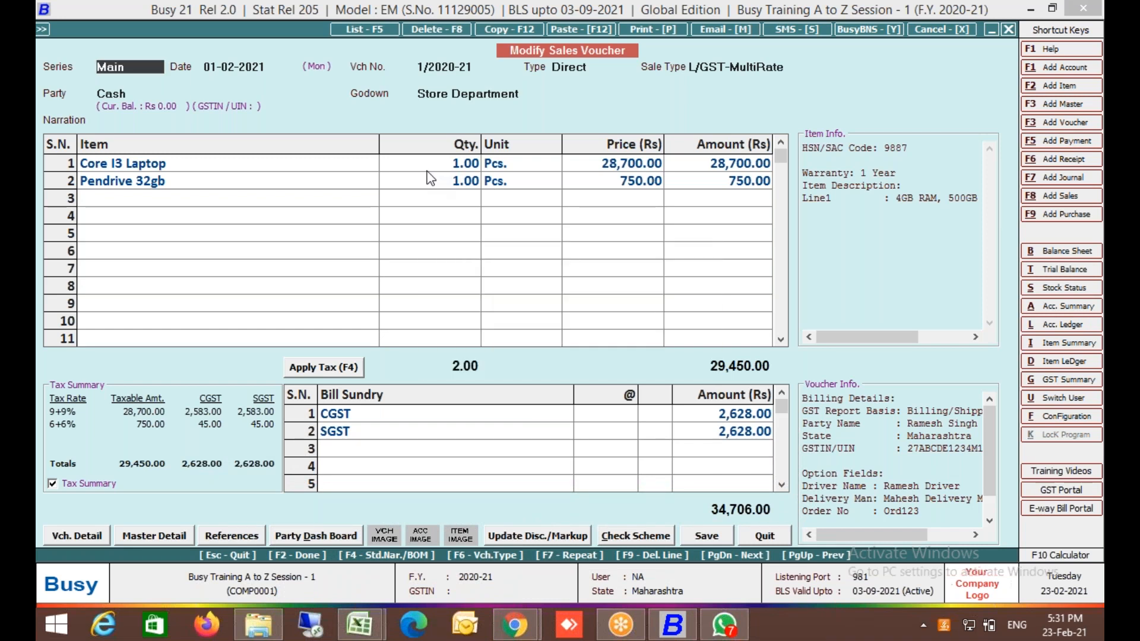
{"action": "key", "text": "Return"}
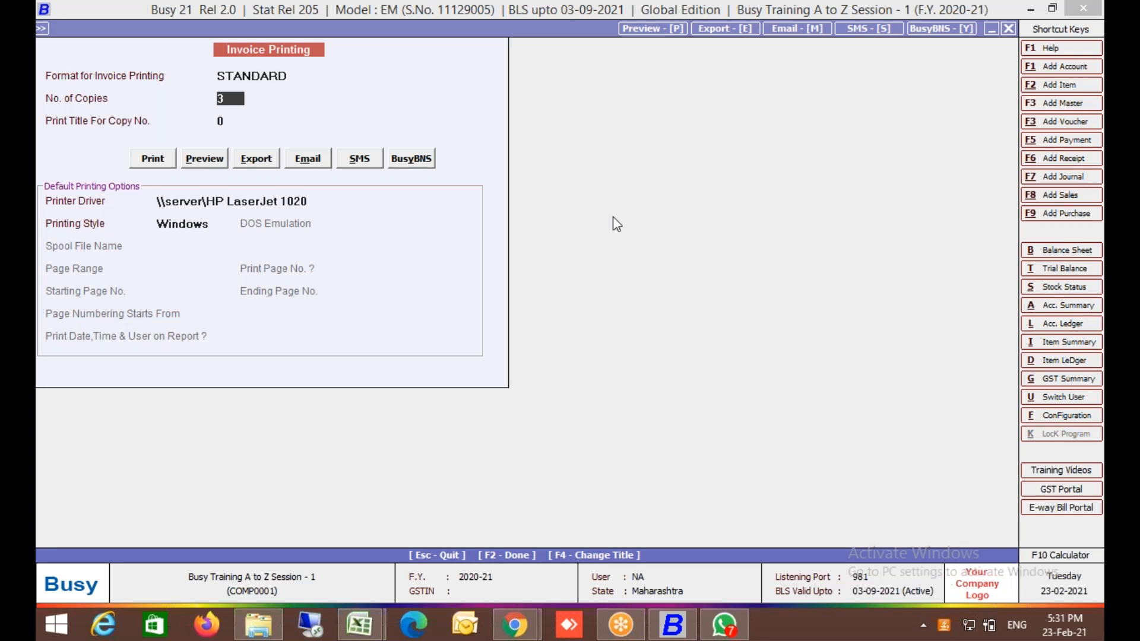
{"action": "type", "text": "1"}
{"action": "key", "text": "Escape"}
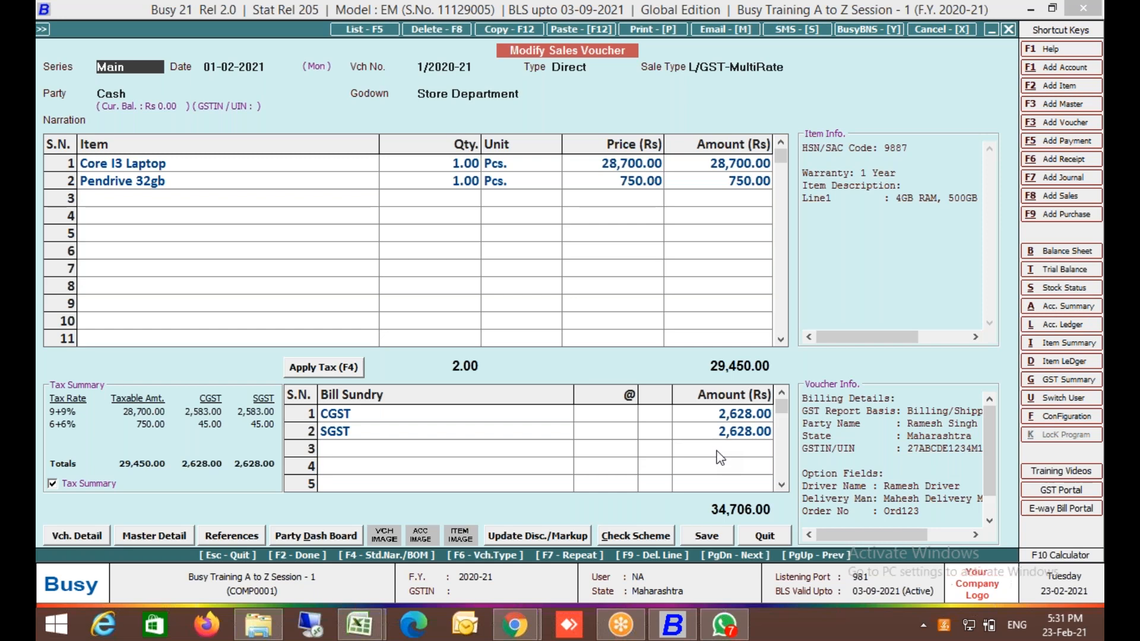
{"action": "key", "text": "alt+p"}
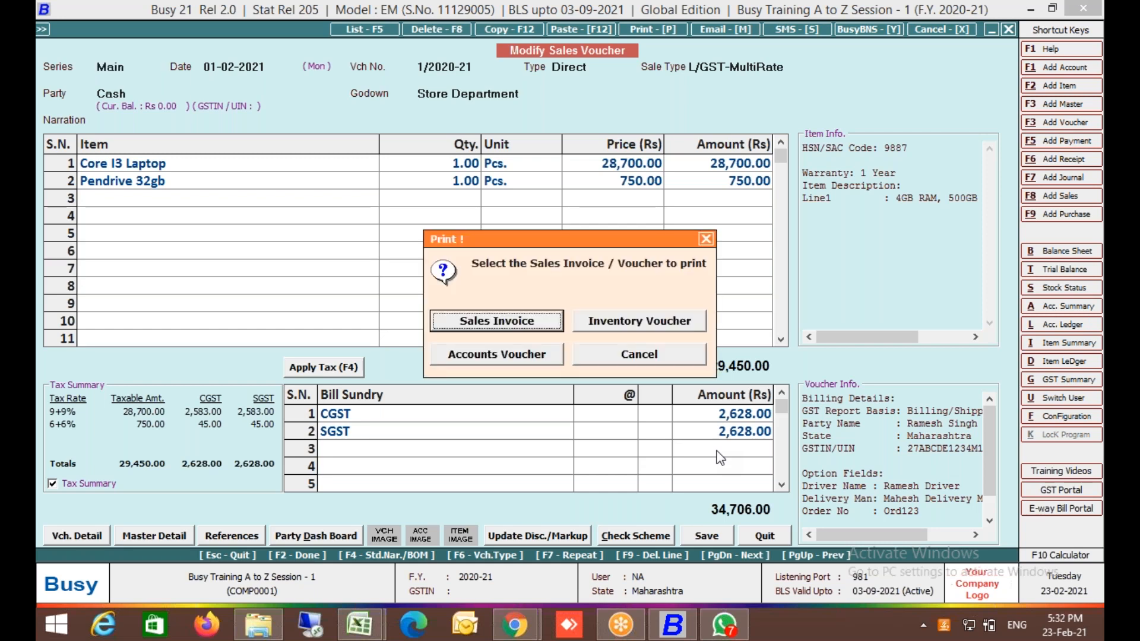
{"action": "key", "text": "Escape"}
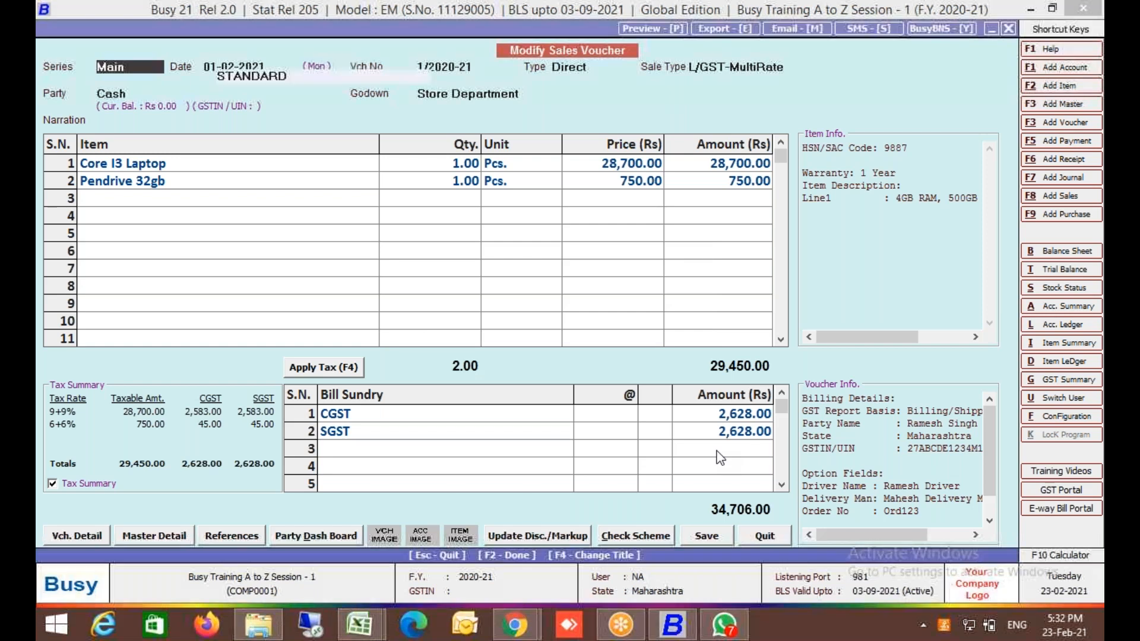
{"action": "key", "text": "Return"}
{"action": "key", "text": "Return"}
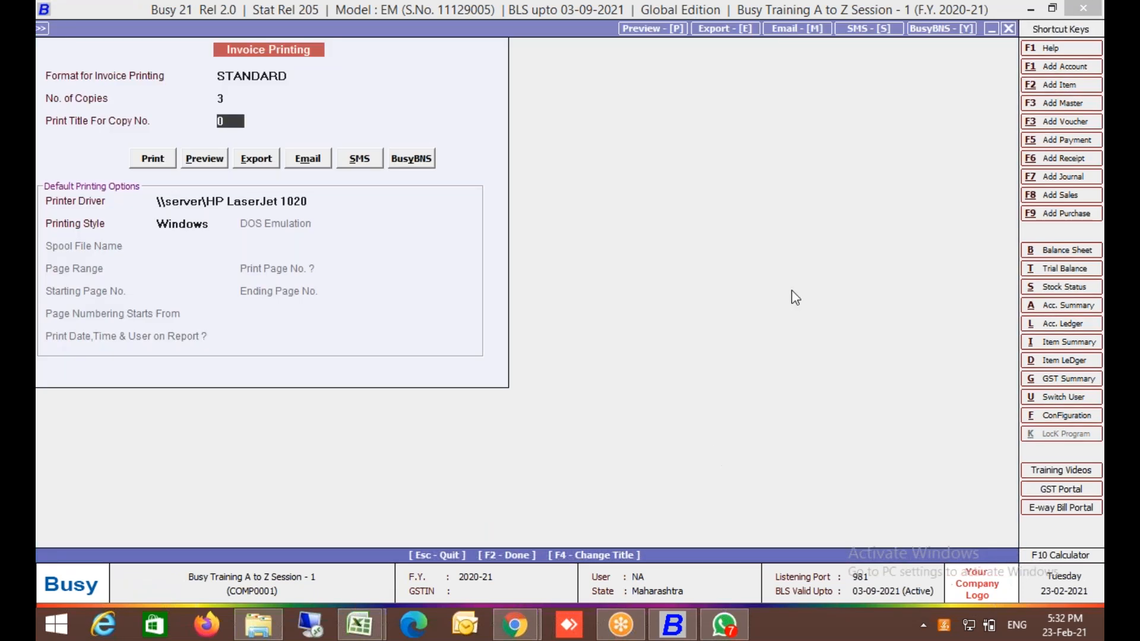
{"action": "key", "text": "Up"}
{"action": "type", "text": "1"}
{"action": "key", "text": "Return"}
Try sending the invoice as a BusyBNS notification, which fails with a BDEP-not-enabled error.
{"action": "left_click", "coordinate": [411, 158]}
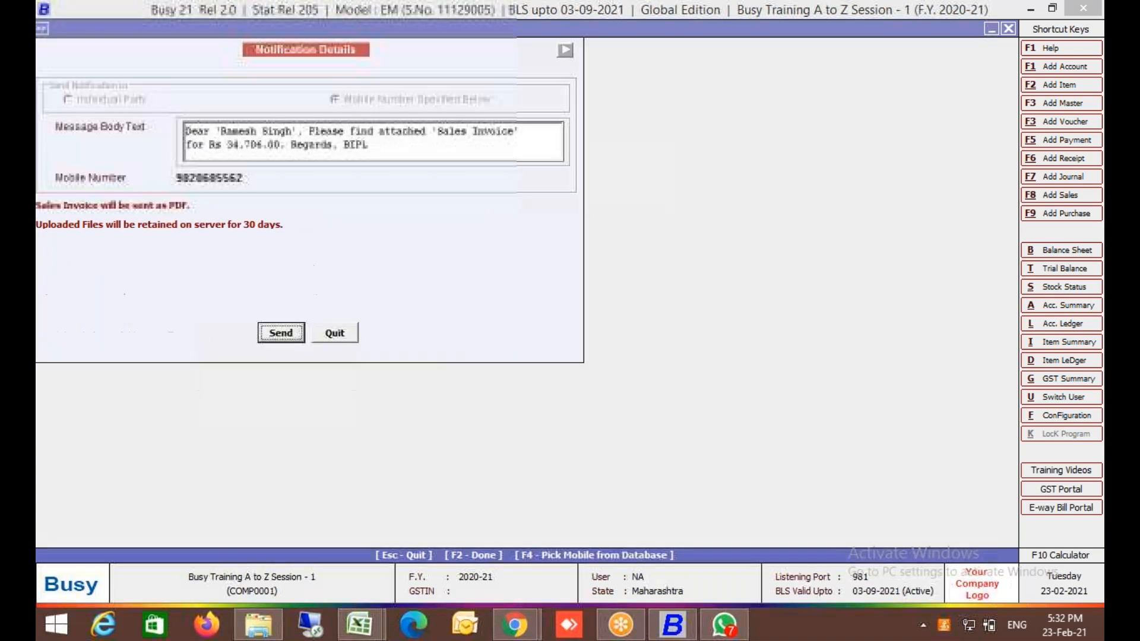
{"action": "left_click", "coordinate": [280, 334]}
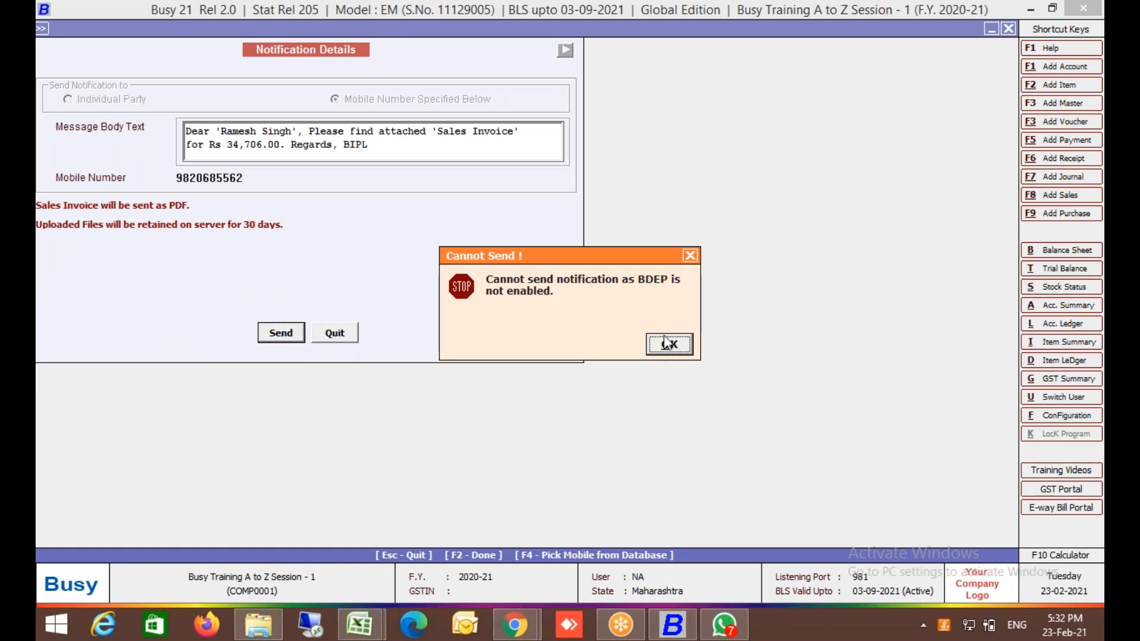
{"action": "left_click", "coordinate": [668, 343]}
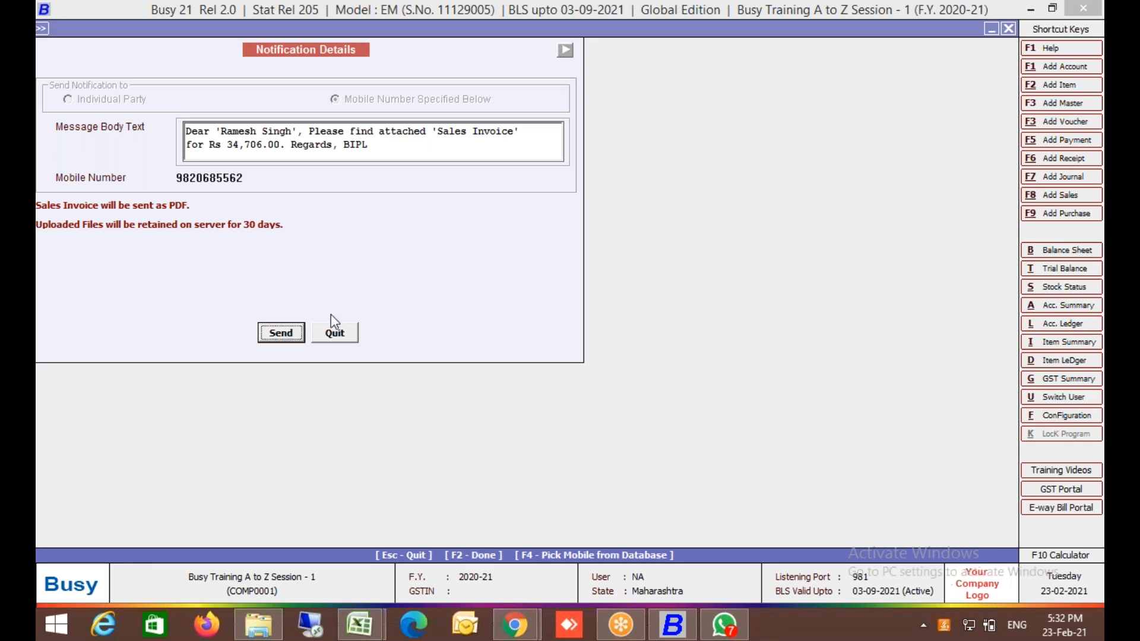
{"action": "left_click", "coordinate": [292, 338]}
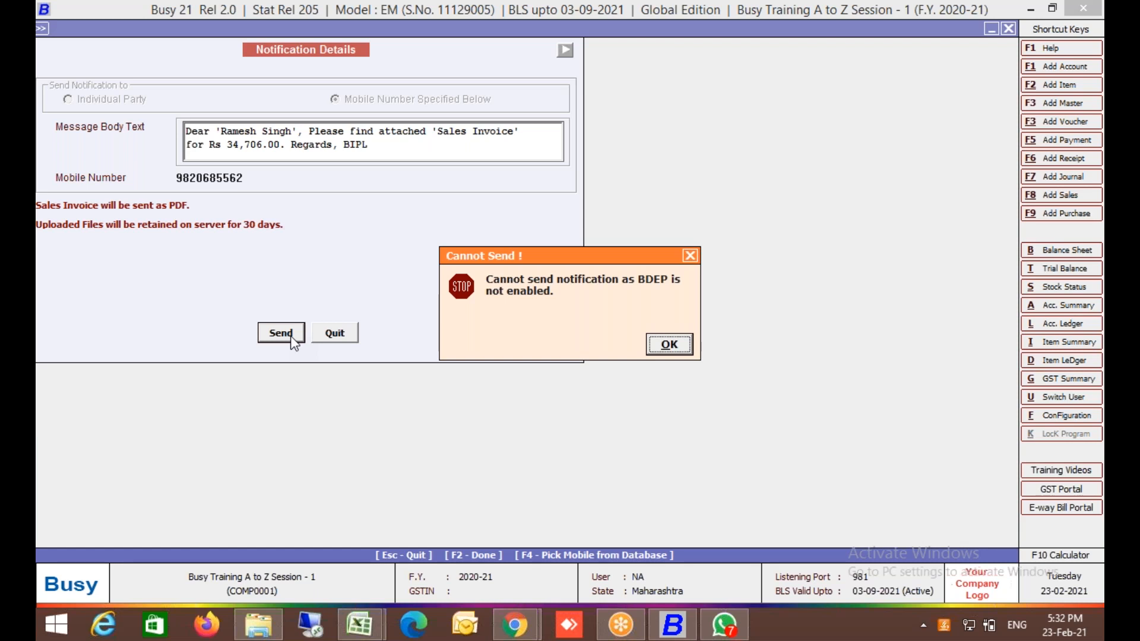
{"action": "key", "text": "Escape"}
{"action": "key", "text": "Escape"}
{"action": "key", "text": "Escape"}
{"action": "key", "text": "Escape"}
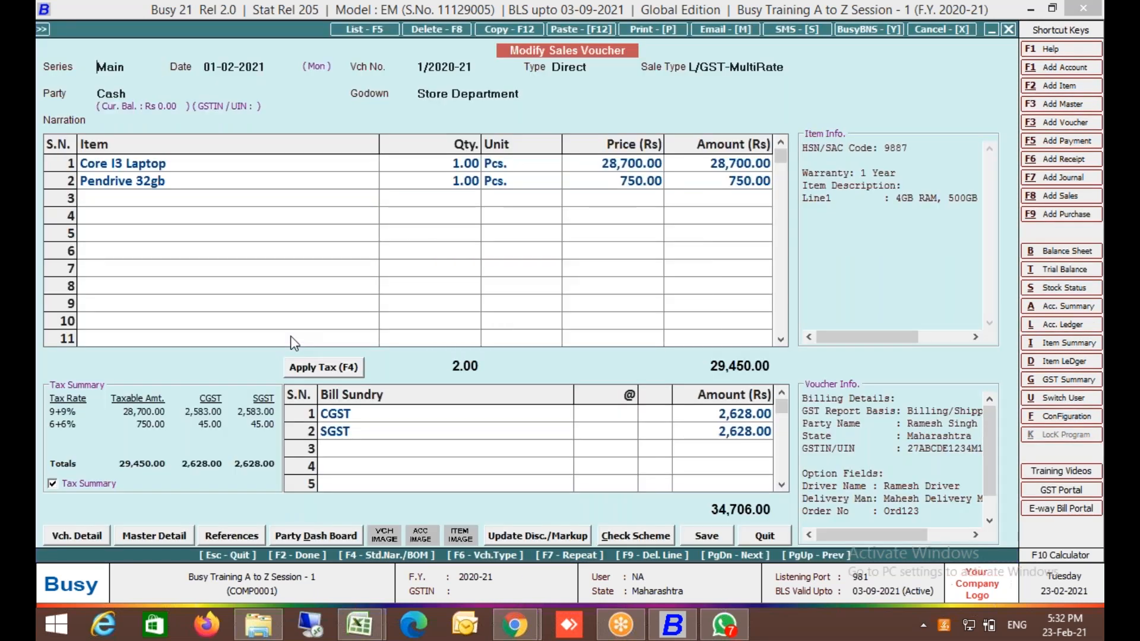
Set BDEP to Y in General features and open its Configuration.
{"action": "key", "text": "Left"}
{"action": "key", "text": "Return"}
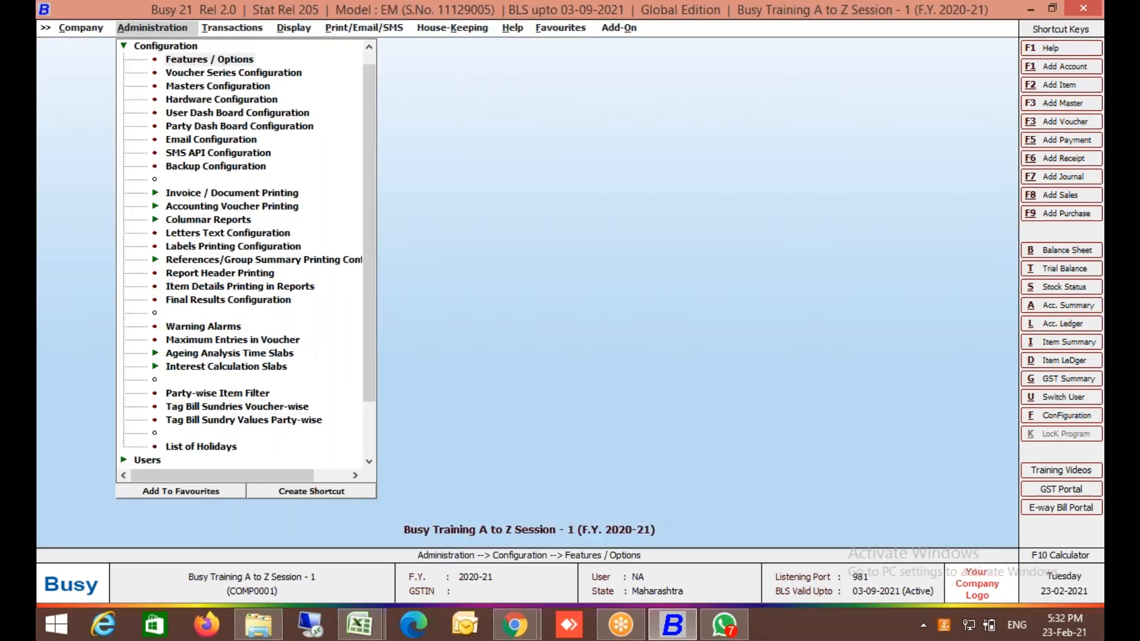
{"action": "key", "text": "Return"}
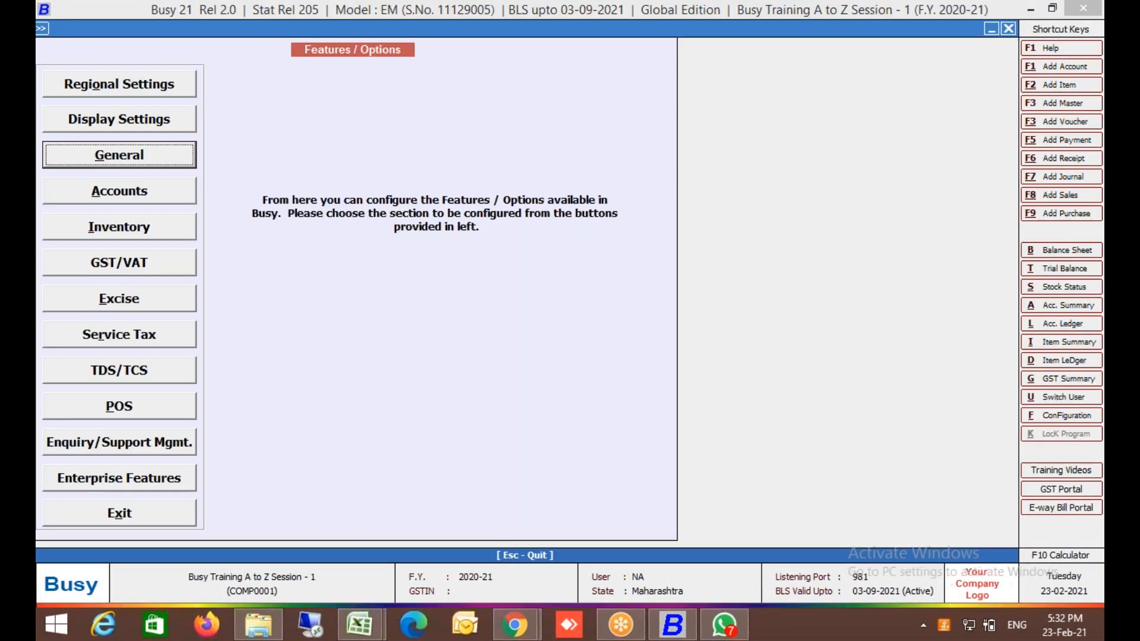
{"action": "key", "text": "Return"}
{"action": "left_click", "coordinate": [165, 441]}
{"action": "left_click", "coordinate": [438, 444]}
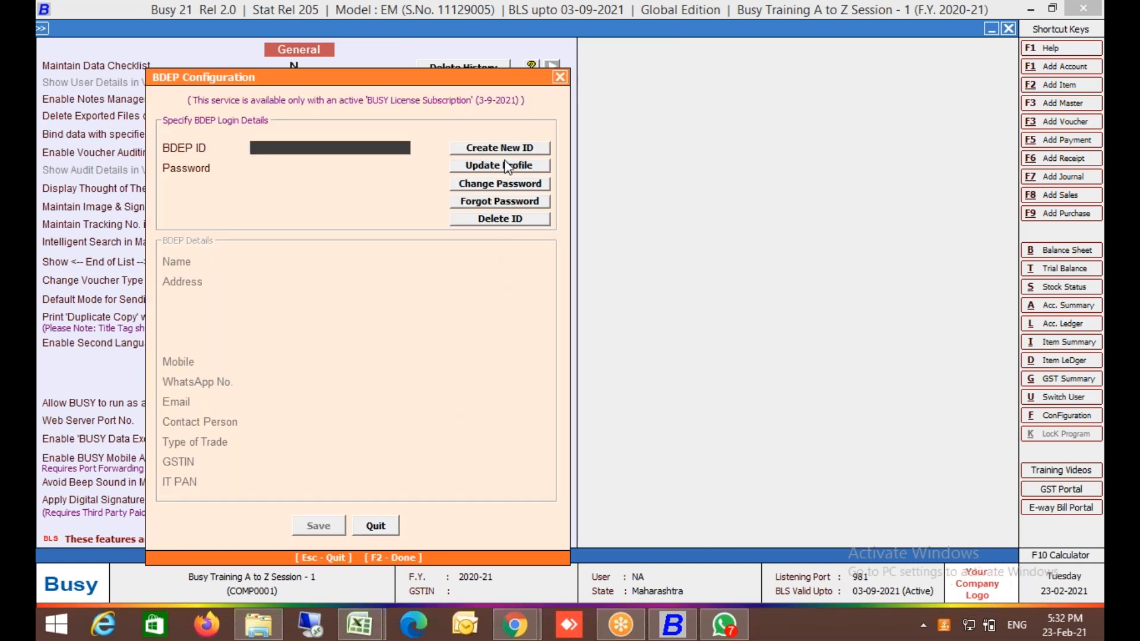
Start a new BDEP ID, replacing the taken BUSYTRAINING with IPLTRAINING.
{"action": "left_click", "coordinate": [504, 150]}
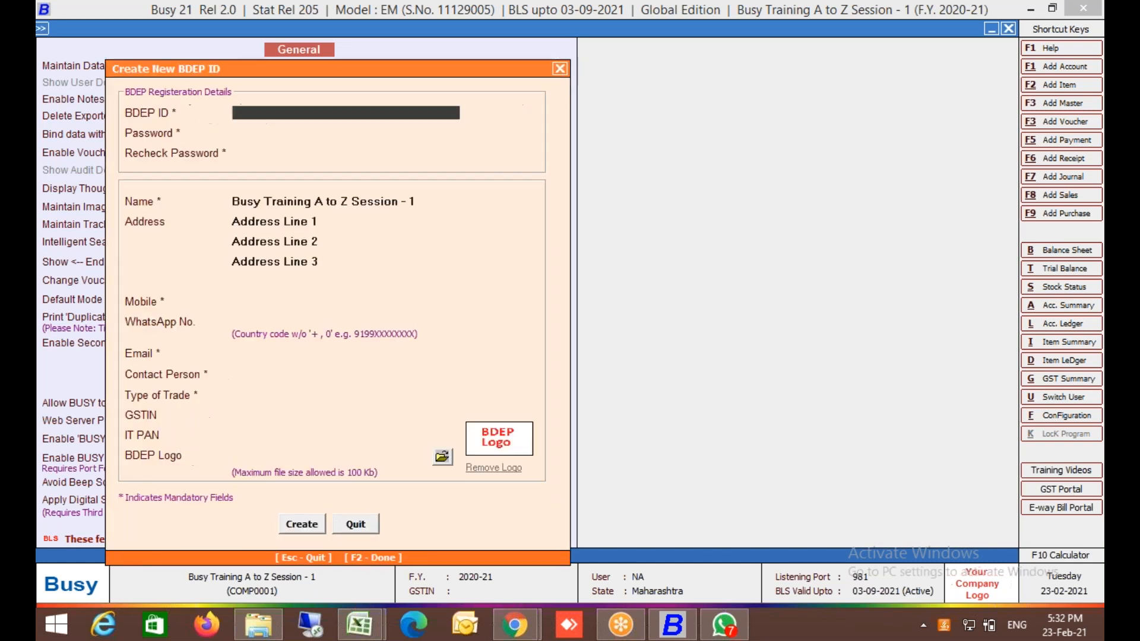
{"action": "type", "text": "BUSYT"}
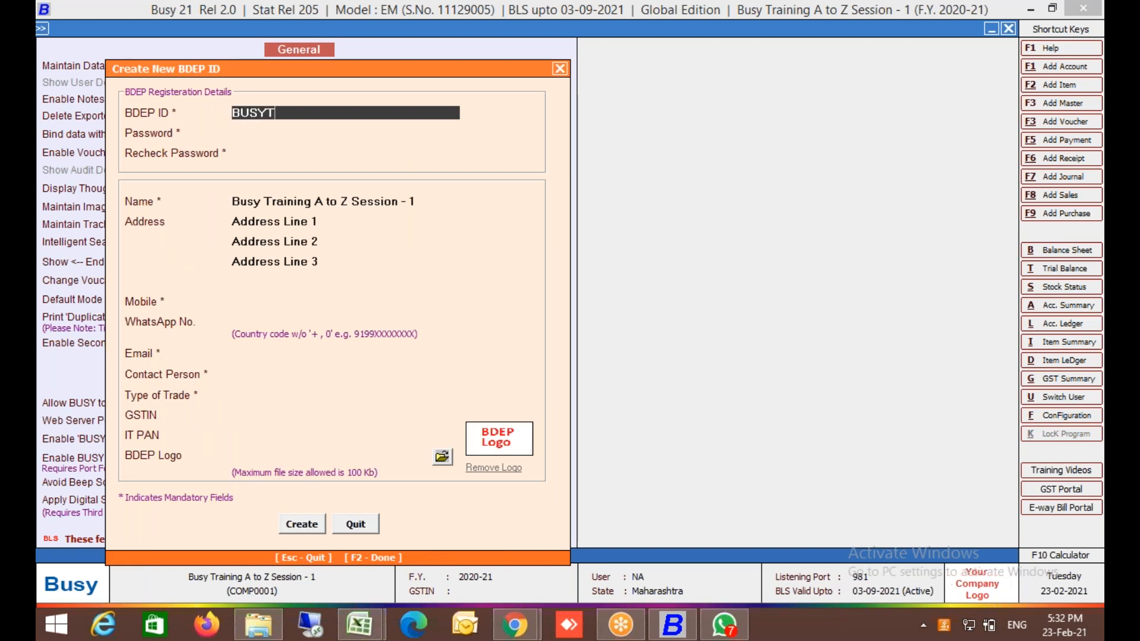
{"action": "type", "text": "RAINING"}
{"action": "key", "text": "Left"}
{"action": "key", "text": "Left"}
{"action": "key", "text": "Left"}
{"action": "key", "text": "Left"}
{"action": "key", "text": "Left"}
{"action": "key", "text": "Left"}
{"action": "key", "text": "Left"}
{"action": "key", "text": "Left"}
{"action": "key", "text": "Return"}
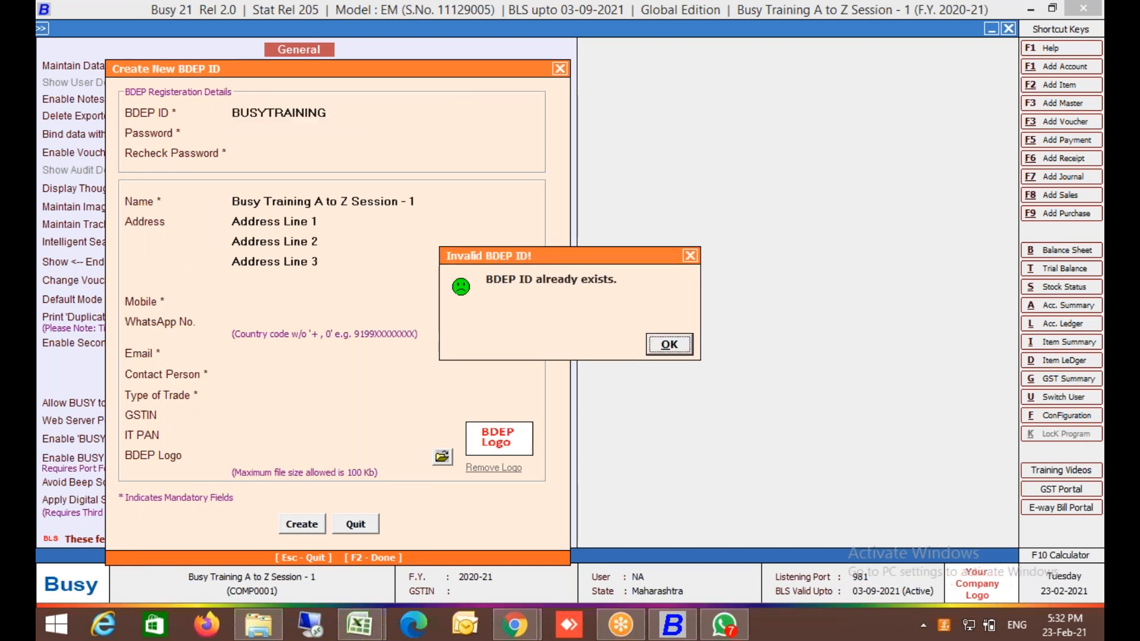
{"action": "key", "text": "Return"}
{"action": "key", "text": "Right"}
{"action": "key", "text": "Right"}
{"action": "key", "text": "Right"}
{"action": "key", "text": "Right"}
{"action": "key", "text": "Right"}
{"action": "key", "text": "Right"}
{"action": "key", "text": "Right"}
{"action": "key", "text": "Right"}
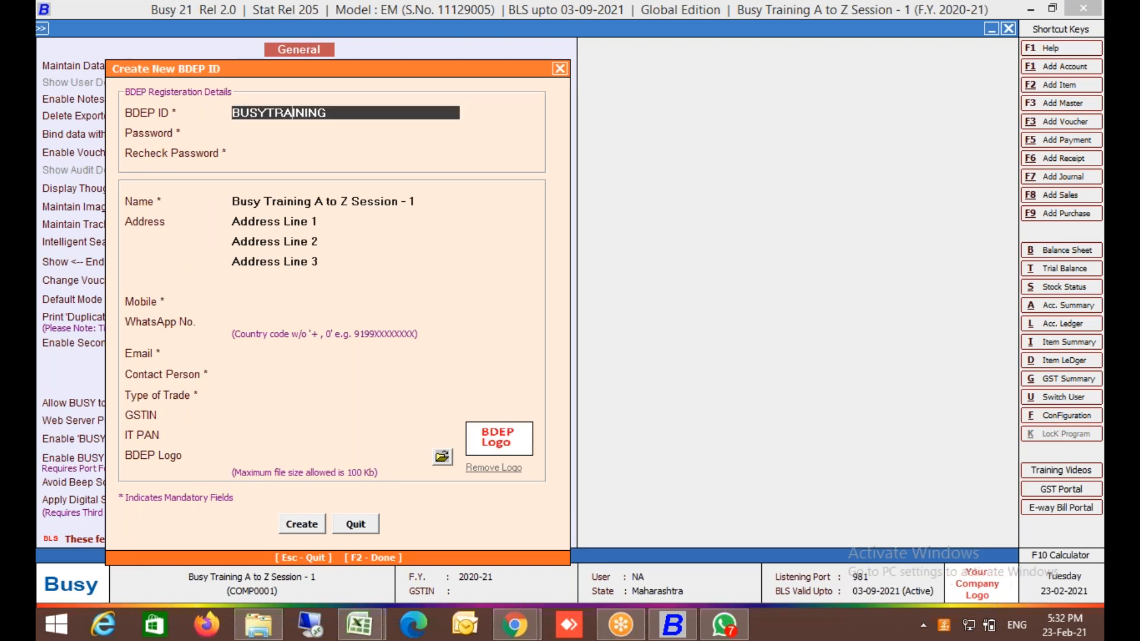
{"action": "key", "text": "BackSpace"}
{"action": "key", "text": "BackSpace"}
{"action": "key", "text": "BackSpace"}
{"action": "key", "text": "BackSpace"}
{"action": "key", "text": "BackSpace"}
{"action": "key", "text": "BackSpace"}
{"action": "key", "text": "BackSpace"}
{"action": "key", "text": "BackSpace"}
{"action": "key", "text": "BackSpace"}
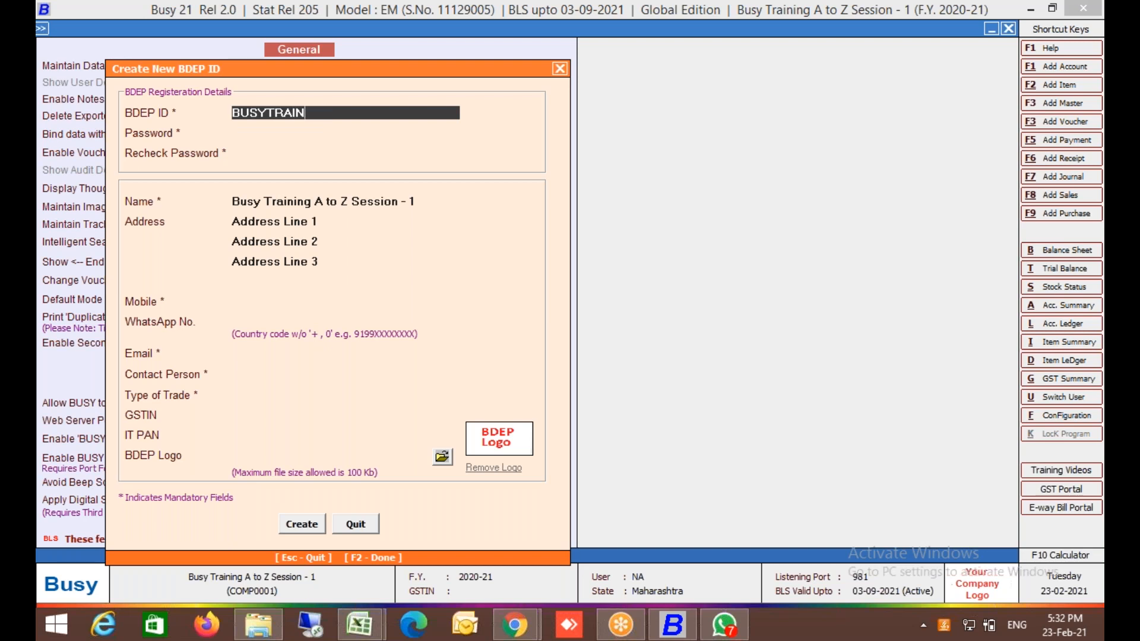
{"action": "key", "text": "BackSpace"}
{"action": "key", "text": "BackSpace"}
{"action": "type", "text": "IPLTRAINING"}
{"action": "key", "text": "Return"}
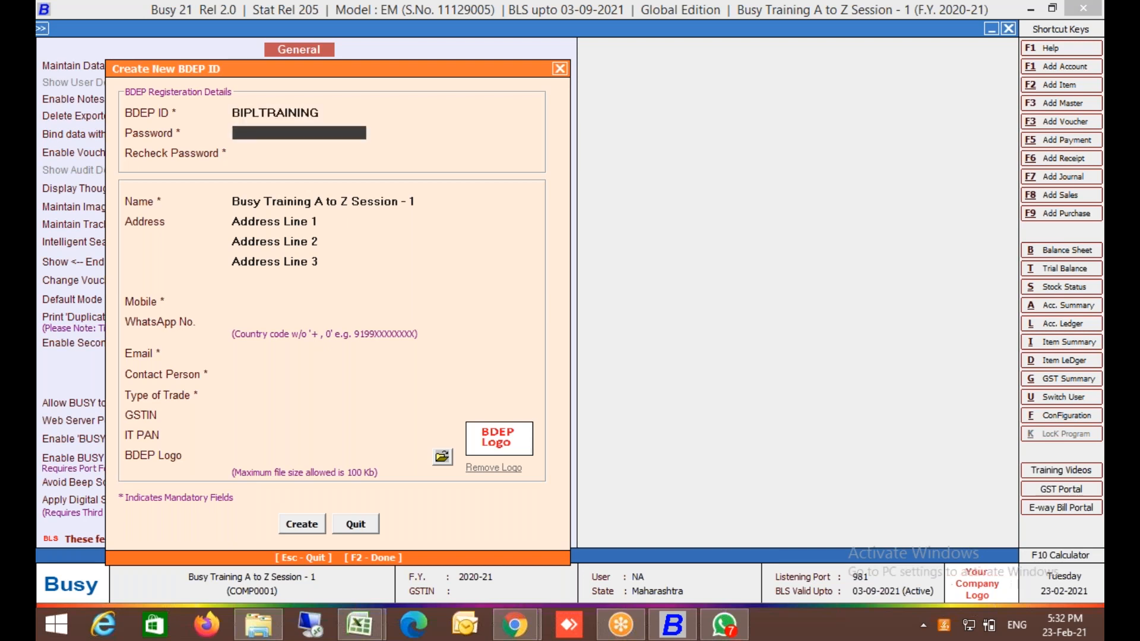
Enter the password twice, the e-mail address, contact person name and 'Training' as trade type.
{"action": "type", "text": "****"}
{"action": "key", "text": "Return"}
{"action": "type", "text": "****"}
{"action": "key", "text": "Return"}
{"action": "key", "text": "Return"}
{"action": "key", "text": "Return"}
{"action": "key", "text": "Return"}
{"action": "key", "text": "Return"}
{"action": "key", "text": "Return"}
{"action": "key", "text": "Return"}
{"action": "key", "text": "Return"}
{"action": "key", "text": "Return"}
{"action": "key", "text": "Return"}
{"action": "key", "text": "Up"}
{"action": "key", "text": "Up"}
{"action": "key", "text": "Up"}
{"action": "key", "text": "Up"}
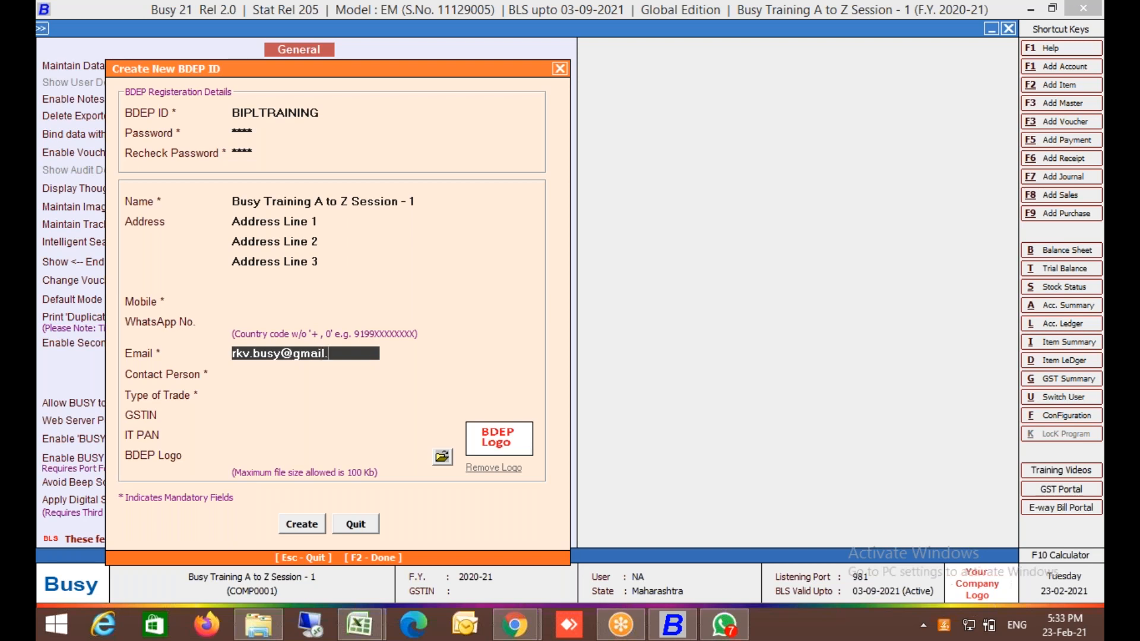
{"action": "key", "text": "Return"}
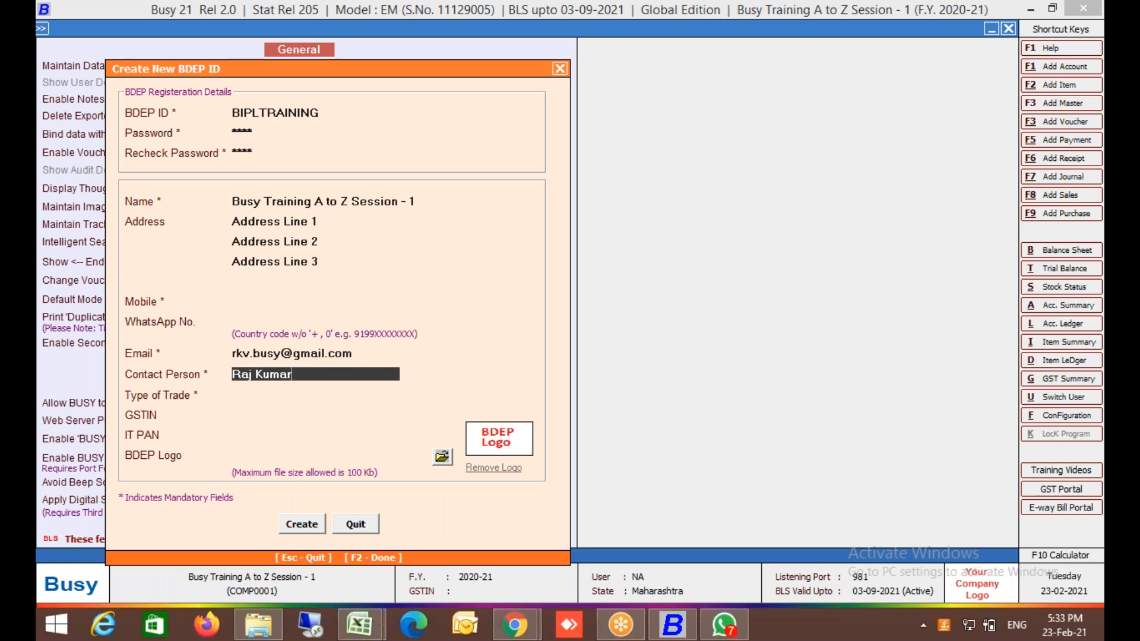
{"action": "key", "text": "Return"}
{"action": "type", "text": "Training"}
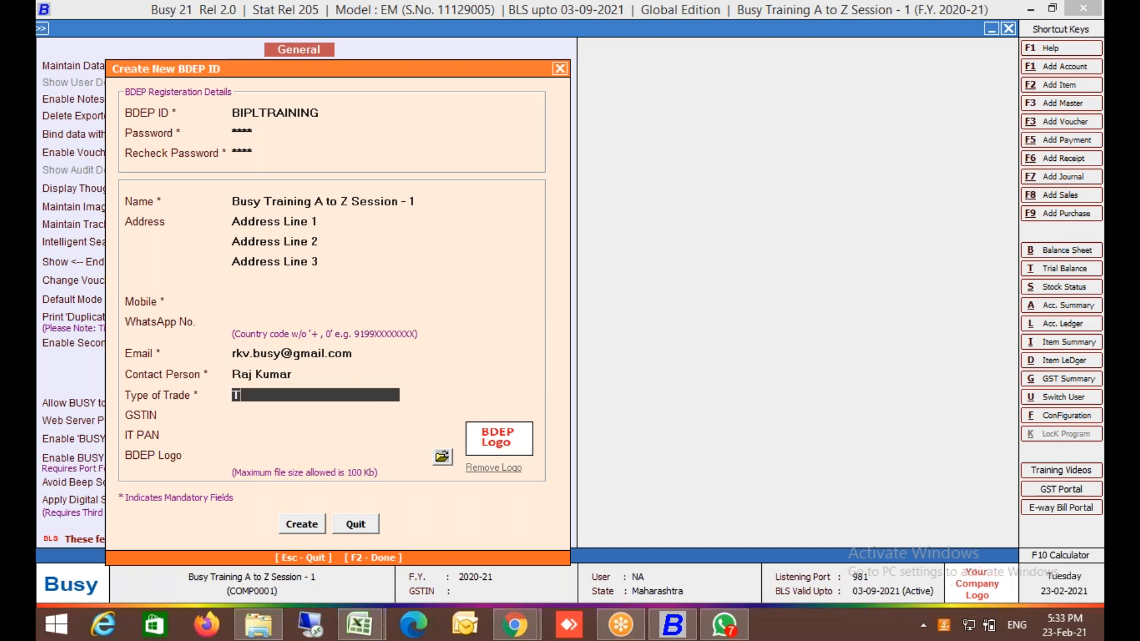
Add the mobile number, create the ID, update its profile, and close BDEP configuration.
{"action": "key", "text": "Return"}
{"action": "key", "text": "Return"}
{"action": "key", "text": "Return"}
{"action": "key", "text": "Return"}
{"action": "key", "text": "Return"}
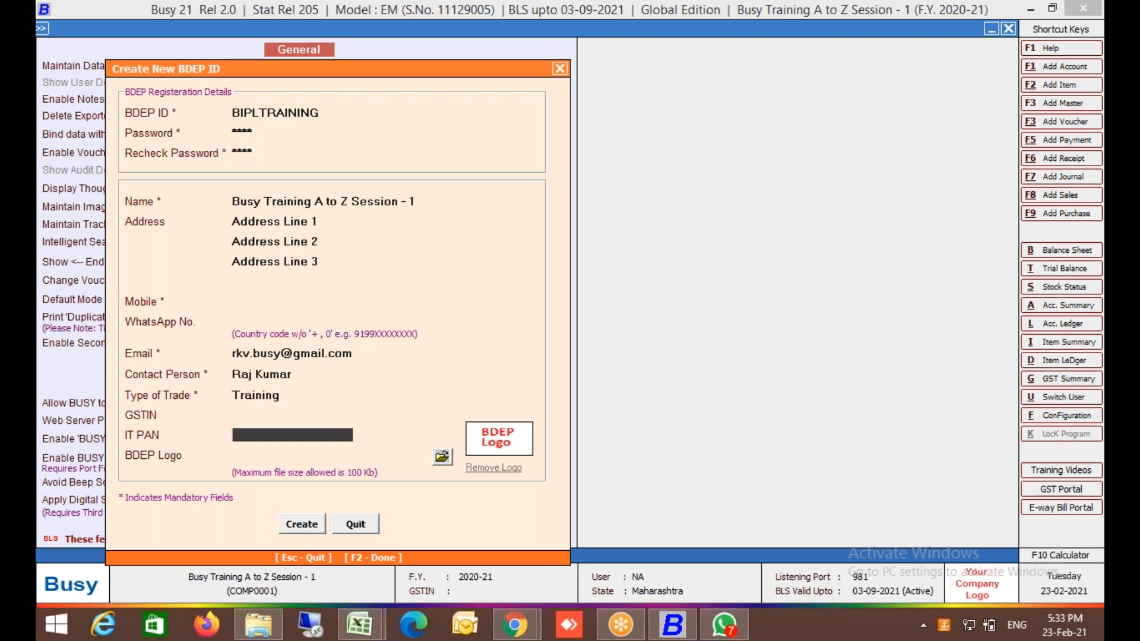
{"action": "key", "text": "Return"}
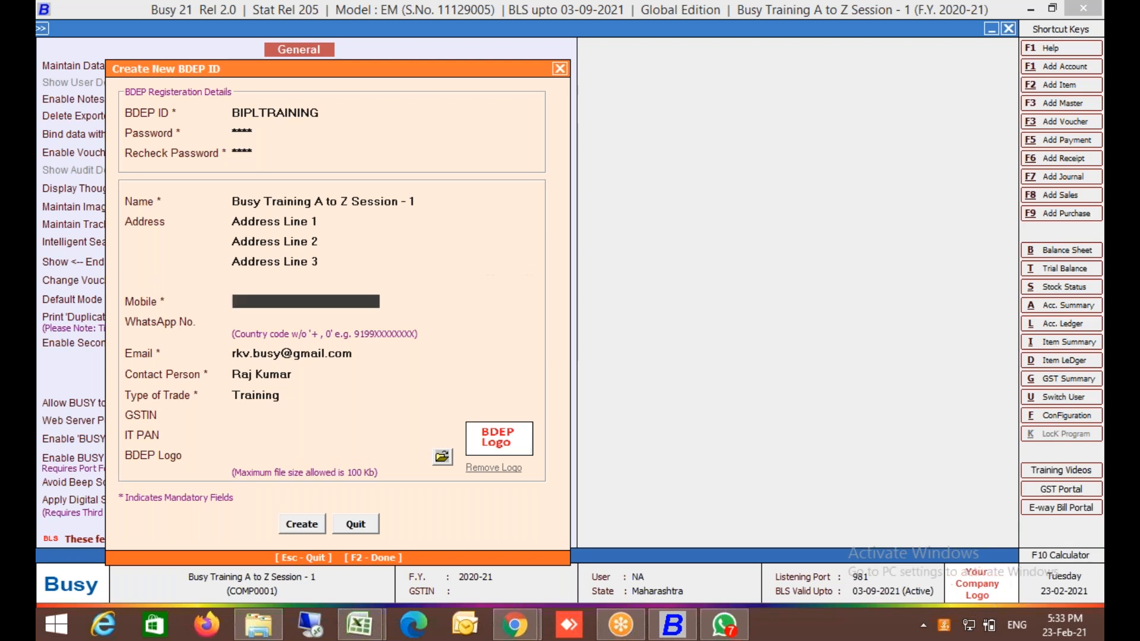
{"action": "key", "text": "Return"}
{"action": "key", "text": "Return"}
{"action": "key", "text": "Return"}
{"action": "key", "text": "Return"}
{"action": "key", "text": "Return"}
{"action": "key", "text": "Return"}
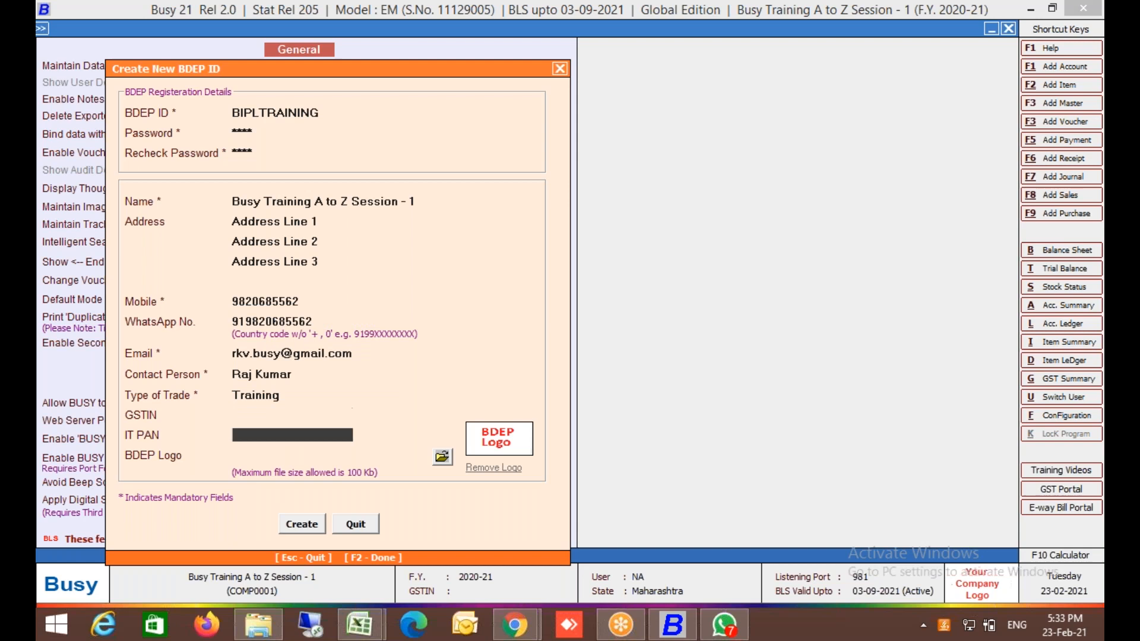
{"action": "key", "text": "Return"}
{"action": "key", "text": "Return"}
{"action": "key", "text": "Return"}
{"action": "key", "text": "Return"}
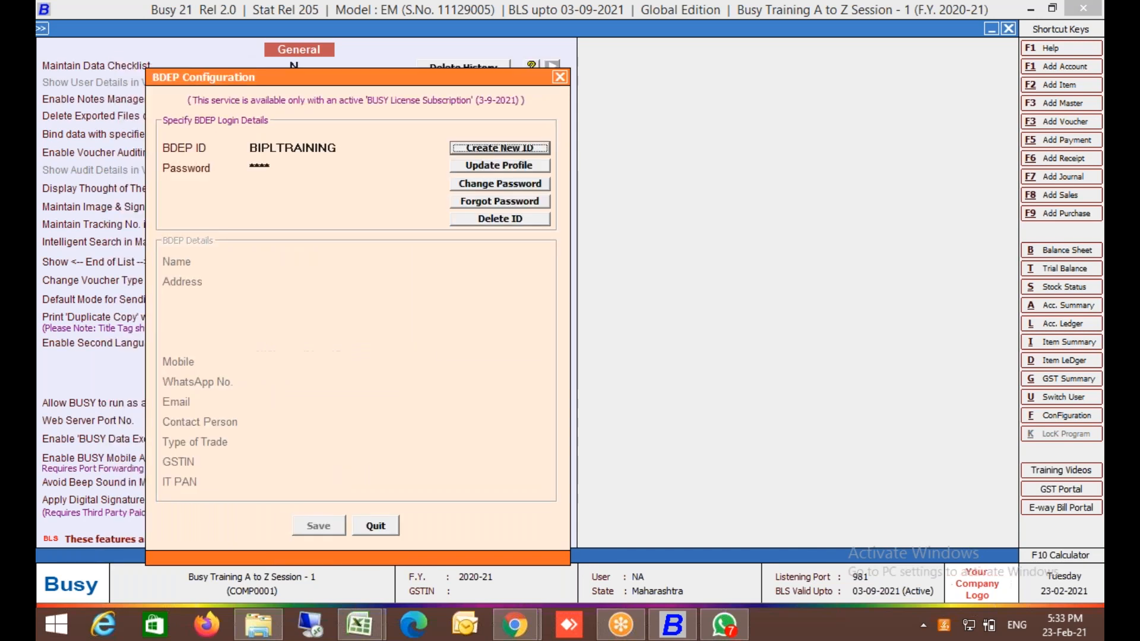
{"action": "key", "text": "Tab"}
{"action": "key", "text": "Return"}
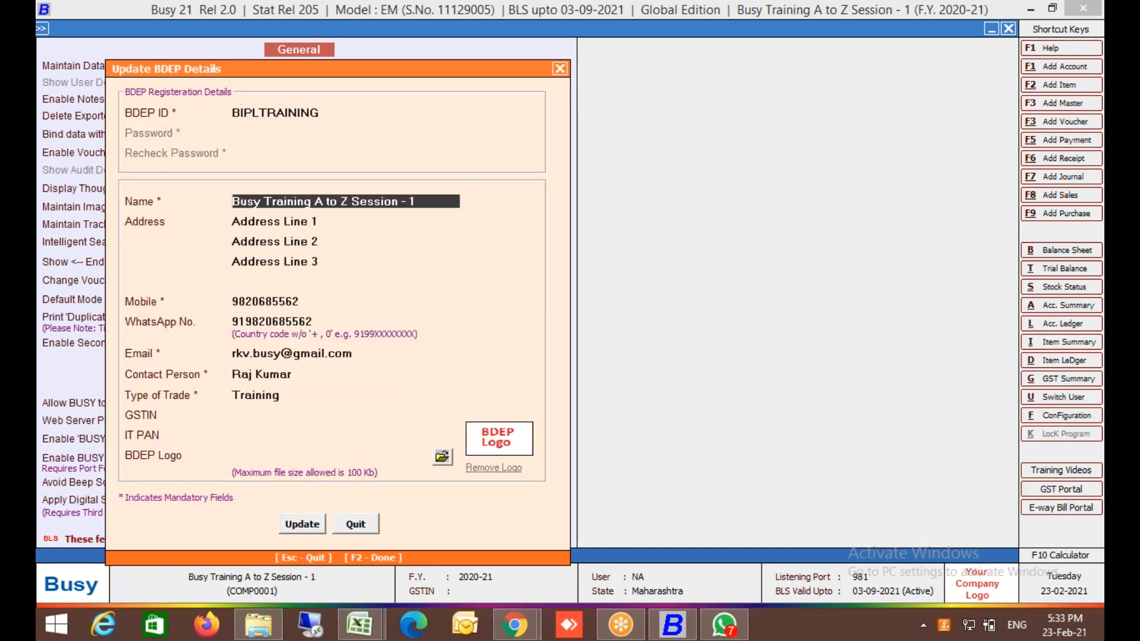
{"action": "key", "text": "Return"}
{"action": "key", "text": "F2"}
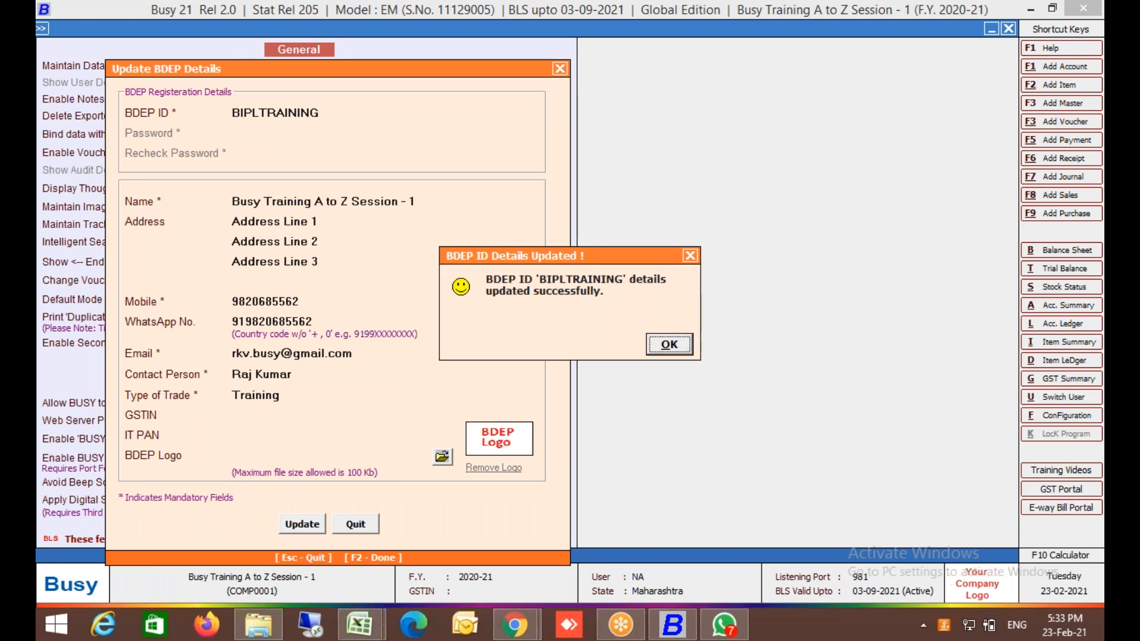
{"action": "key", "text": "Return"}
{"action": "key", "text": "Escape"}
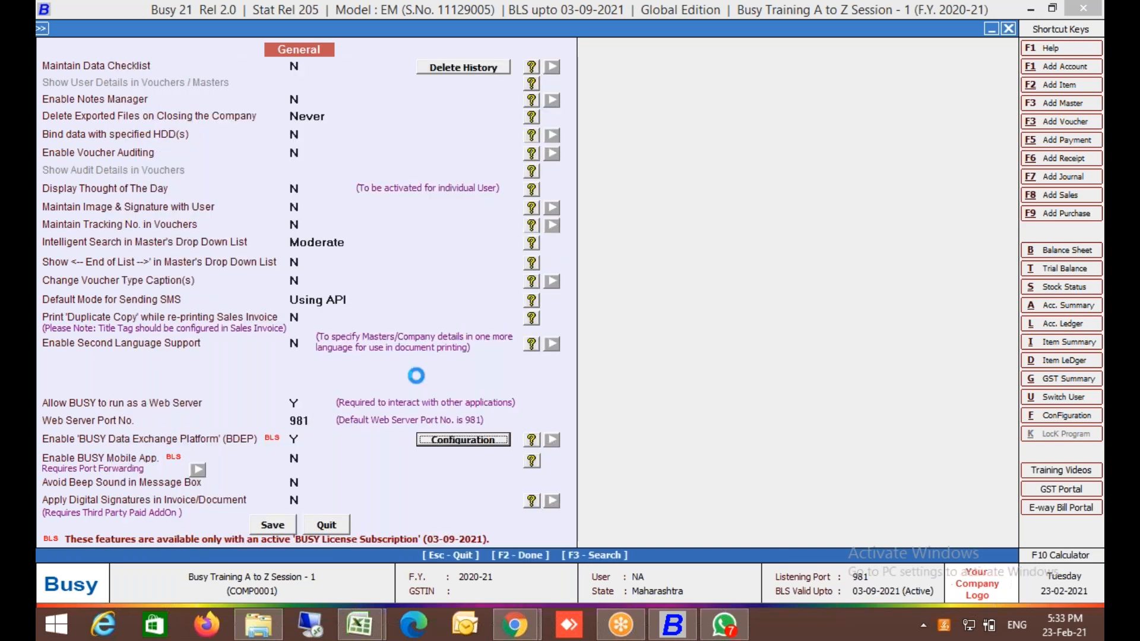
Save the General features and reopen sales voucher 1/2020-21 for modification.
{"action": "left_click", "coordinate": [276, 525]}
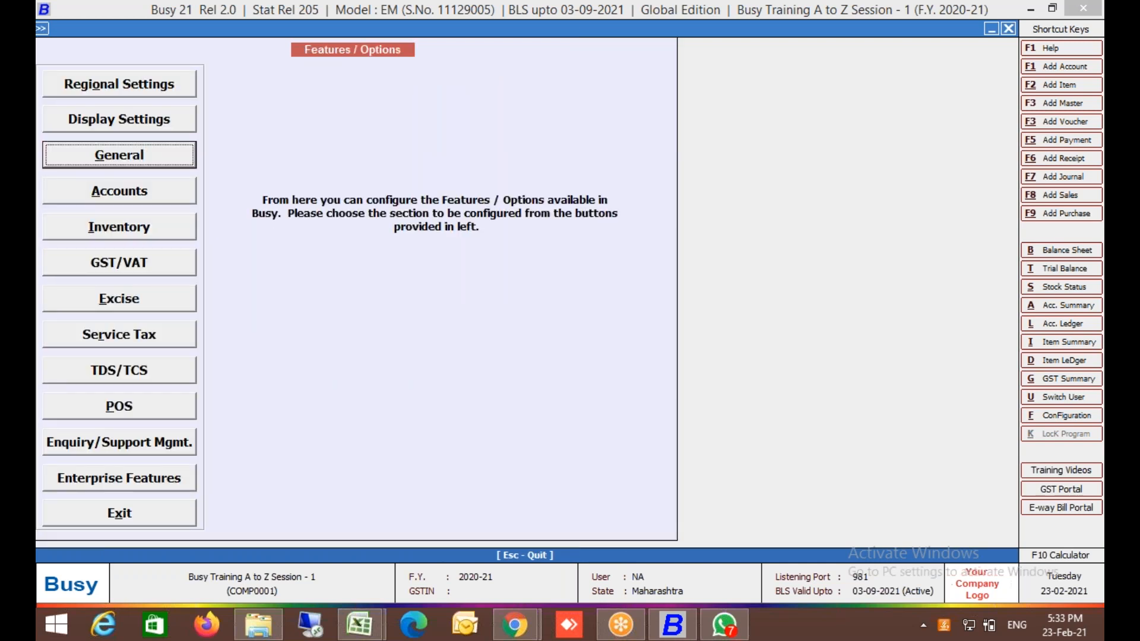
{"action": "key", "text": "Escape"}
{"action": "key", "text": "Right"}
{"action": "key", "text": "Down"}
{"action": "key", "text": "Down"}
{"action": "key", "text": "Down"}
{"action": "key", "text": "Down"}
{"action": "key", "text": "Down"}
{"action": "key", "text": "Return"}
{"action": "key", "text": "Down"}
{"action": "key", "text": "Return"}
{"action": "key", "text": "Return"}
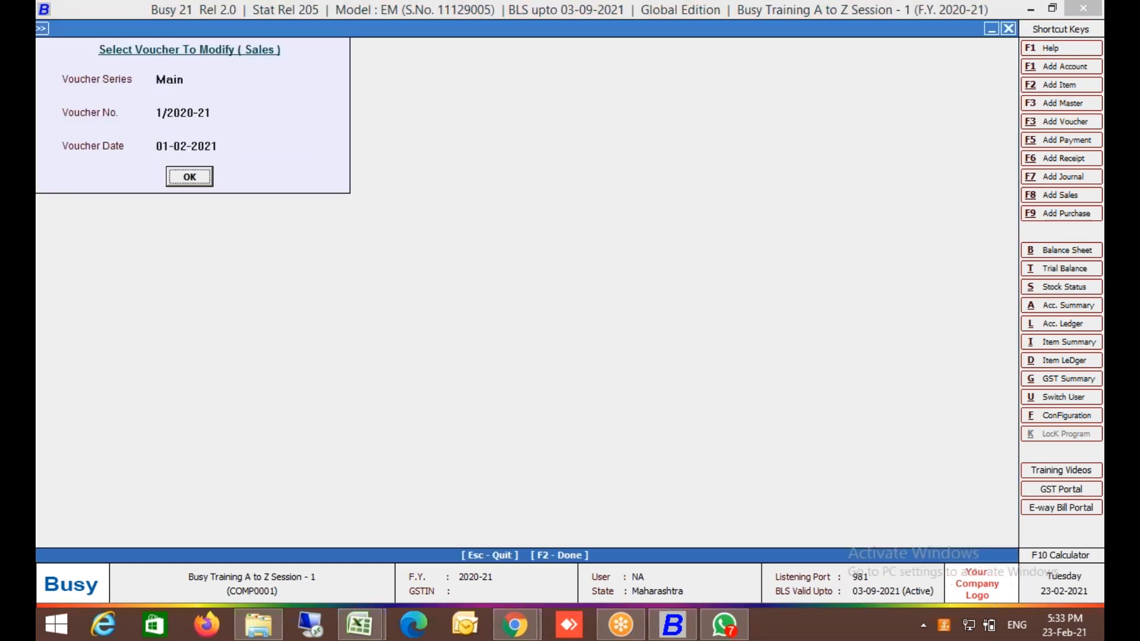
{"action": "key", "text": "Return"}
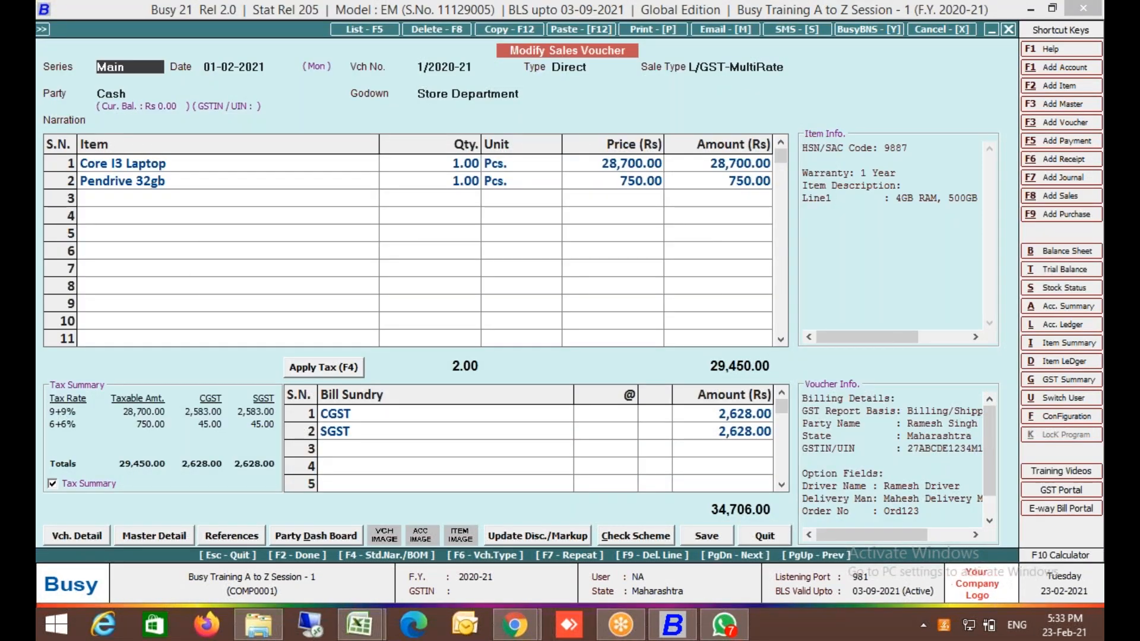
Print the invoice in STANDARD format, 1 copy, and send it as a BusyBNS notification.
{"action": "key", "text": "alt+p"}
{"action": "key", "text": "Return"}
{"action": "key", "text": "Return"}
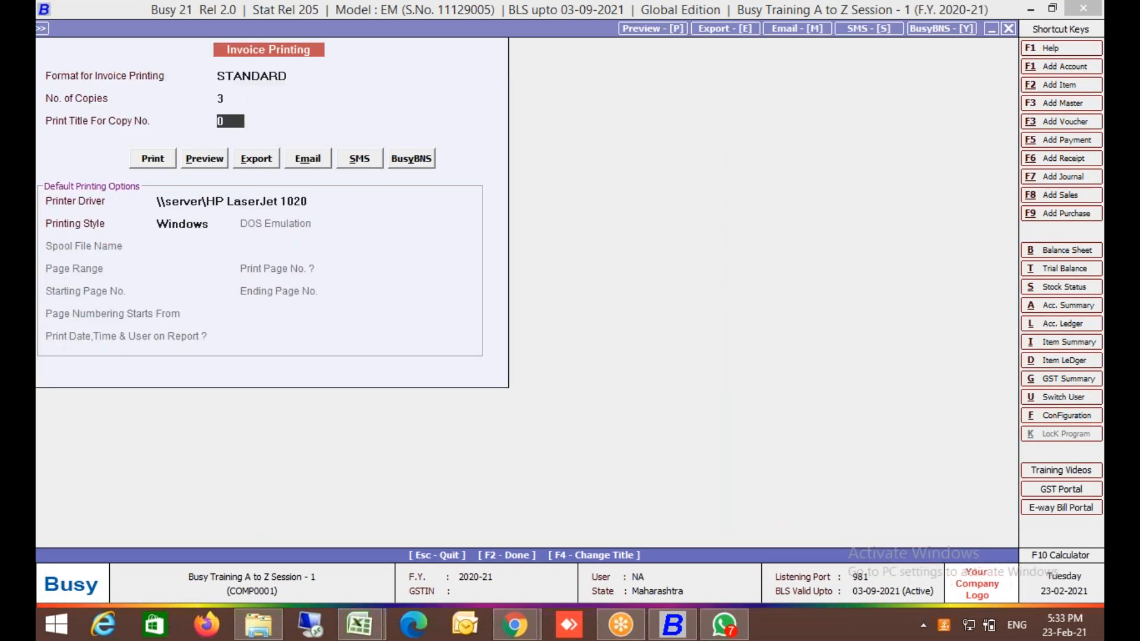
{"action": "key", "text": "Up"}
{"action": "type", "text": "1"}
{"action": "left_click", "coordinate": [430, 161]}
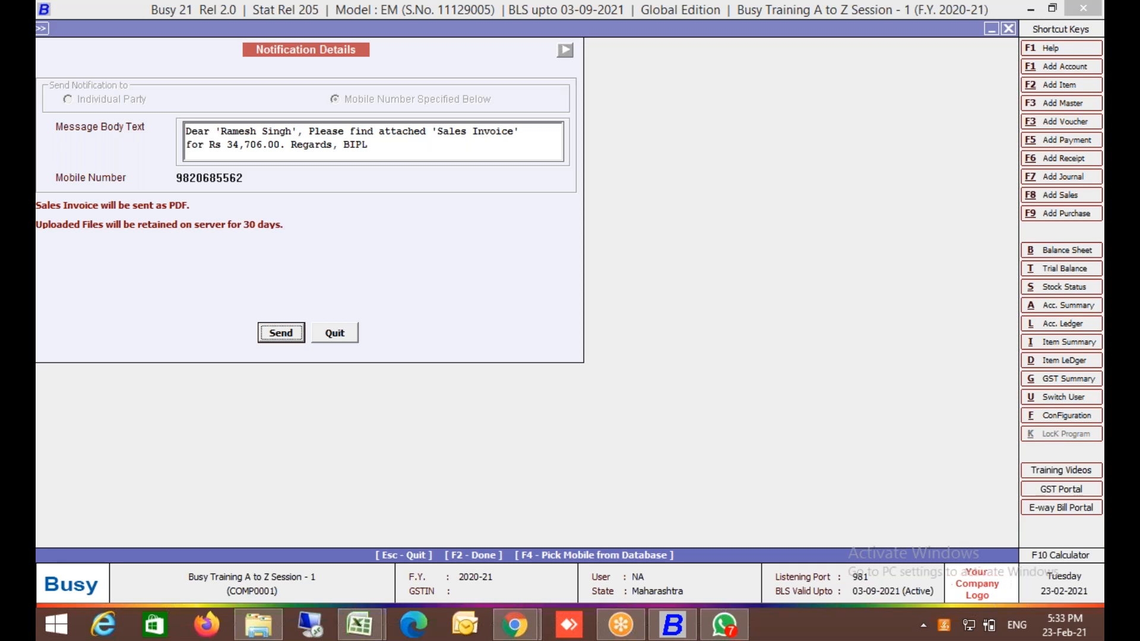
{"action": "left_click", "coordinate": [282, 333]}
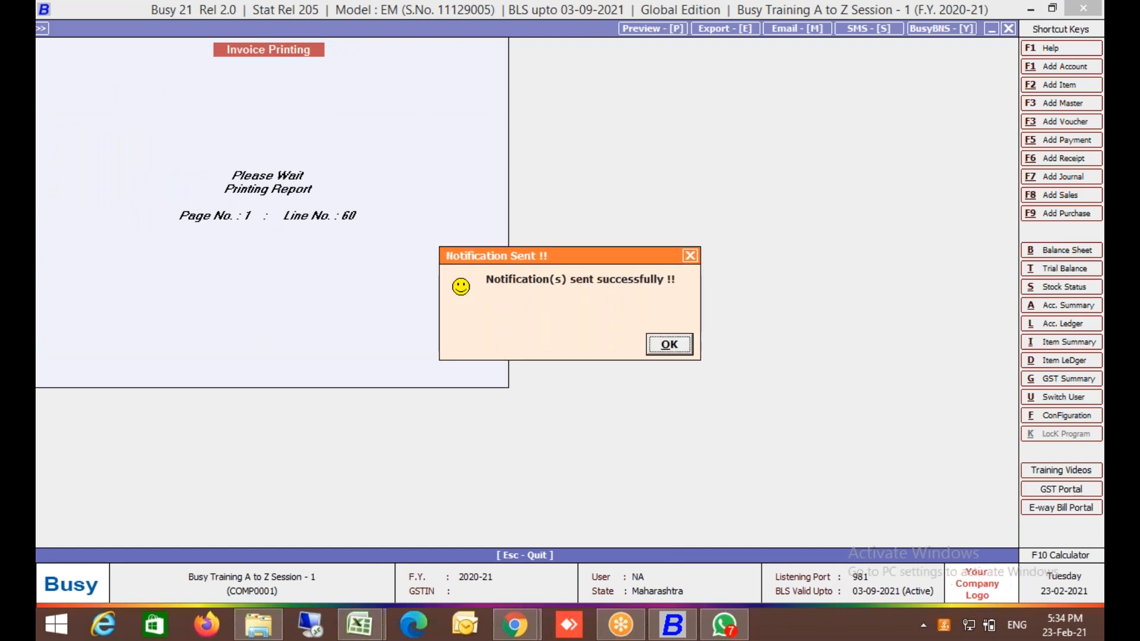
{"action": "left_click", "coordinate": [668, 346]}
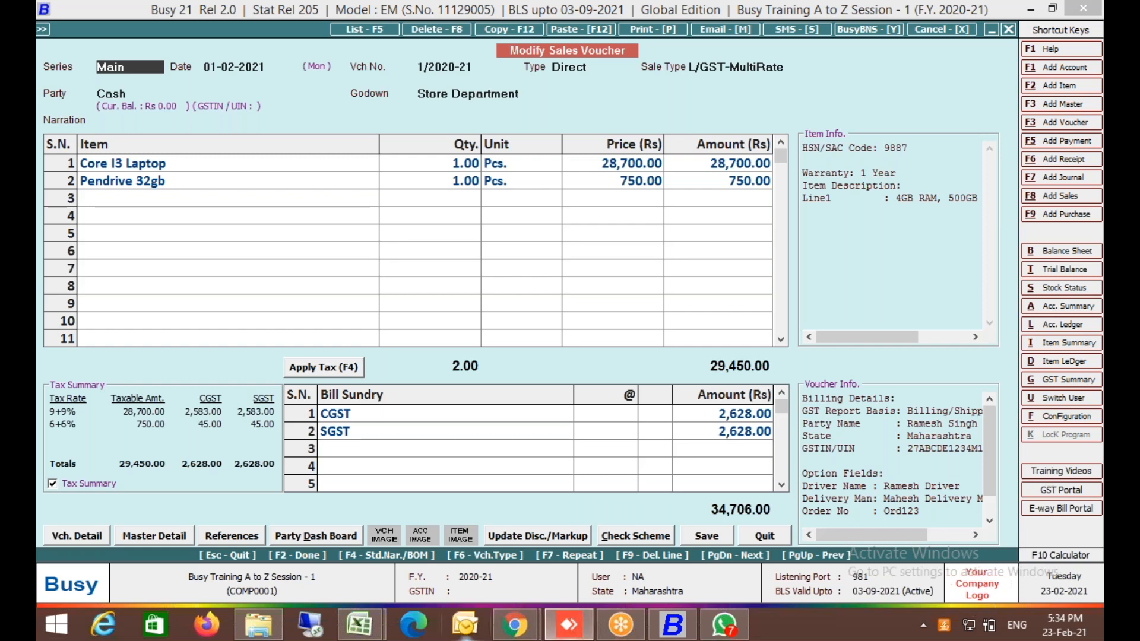
Bring up AnyDesk and connect to the phone using its remote desk ID.
{"action": "mouse_move", "coordinate": [588, 634]}
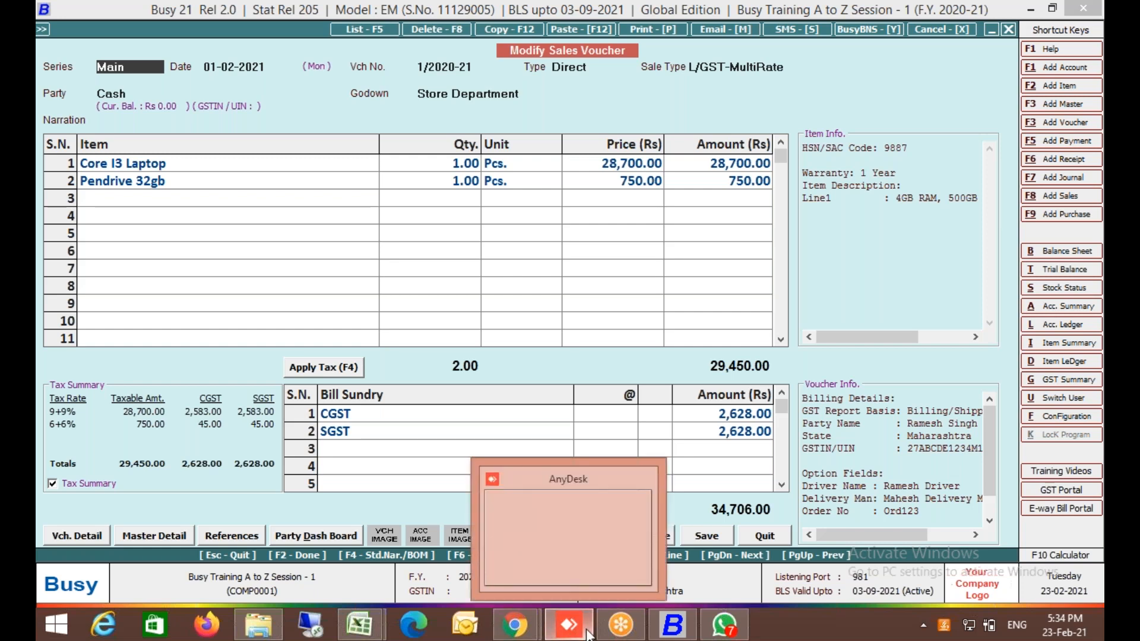
{"action": "left_click", "coordinate": [586, 558]}
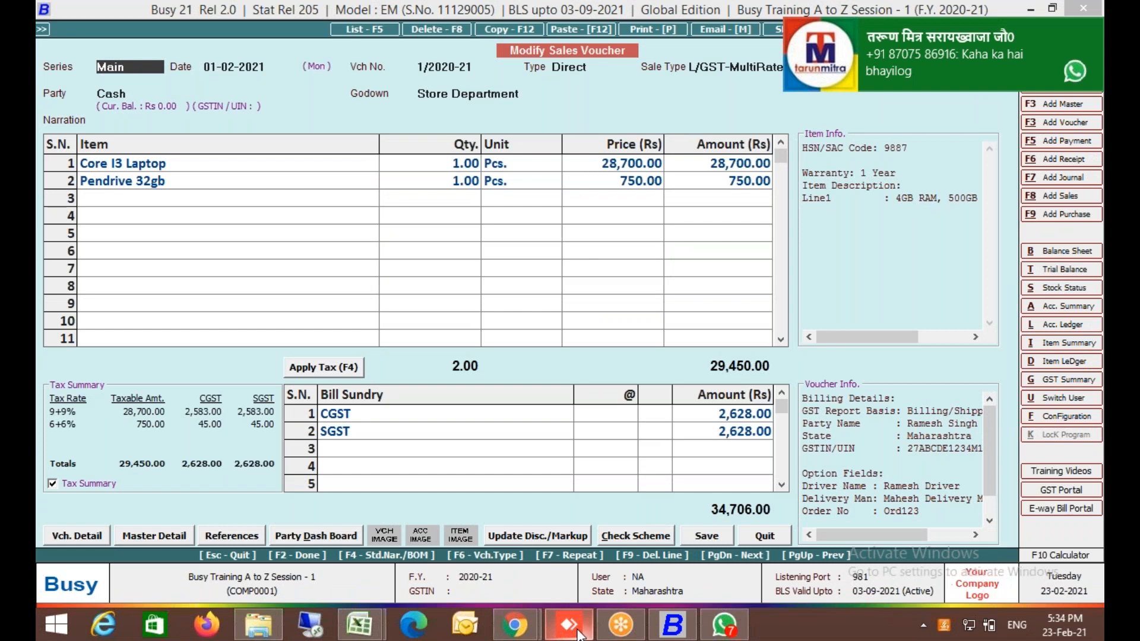
{"action": "left_click", "coordinate": [579, 635]}
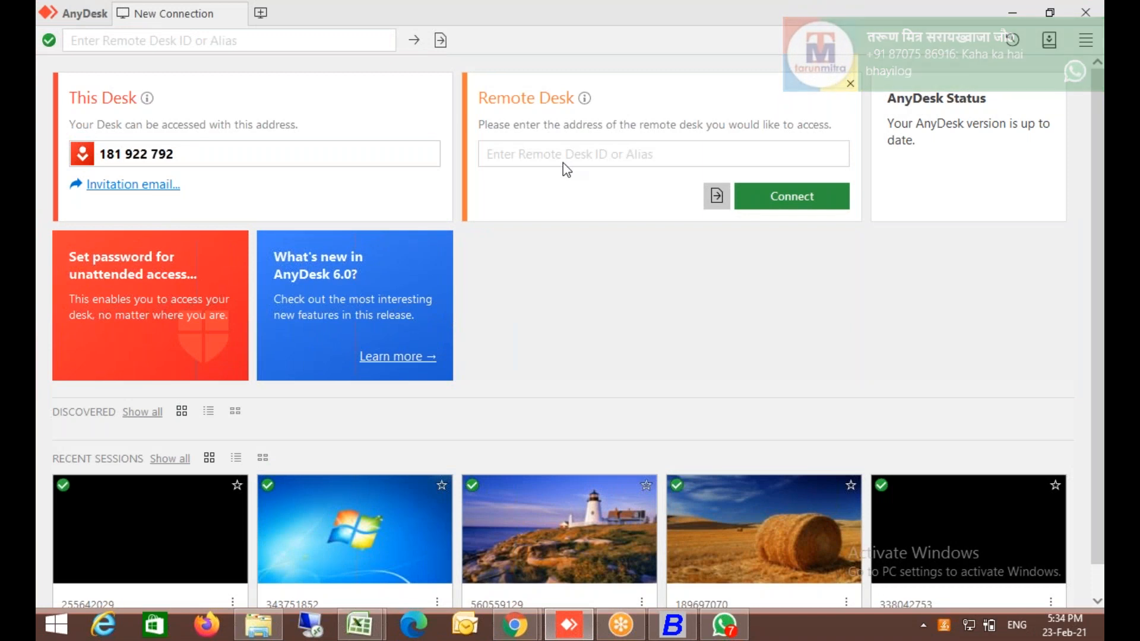
{"action": "left_click", "coordinate": [563, 164]}
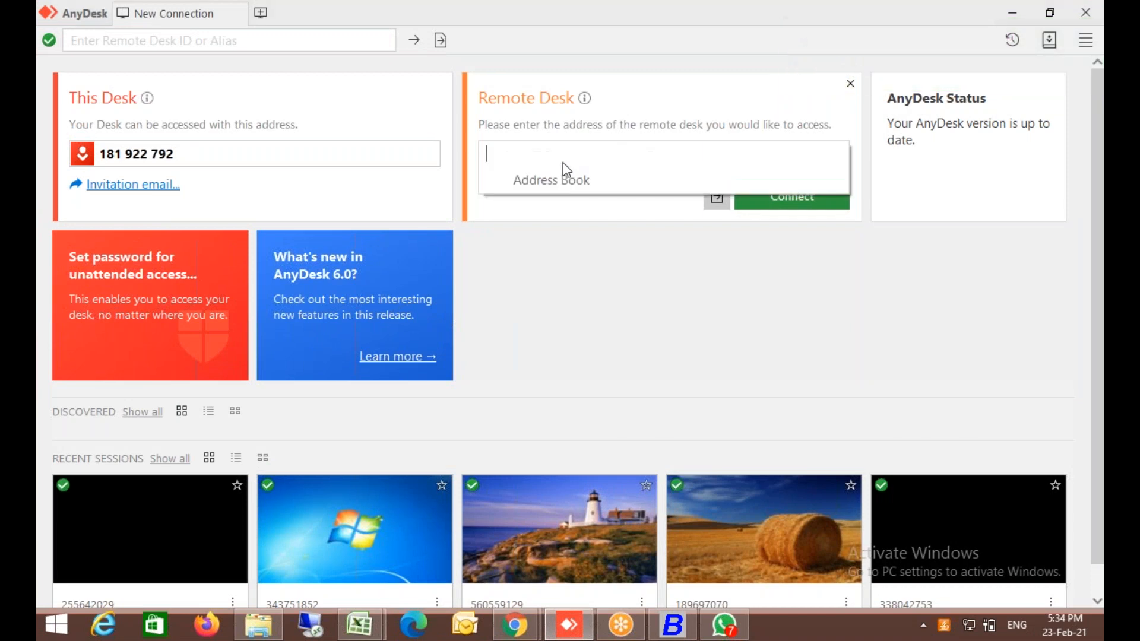
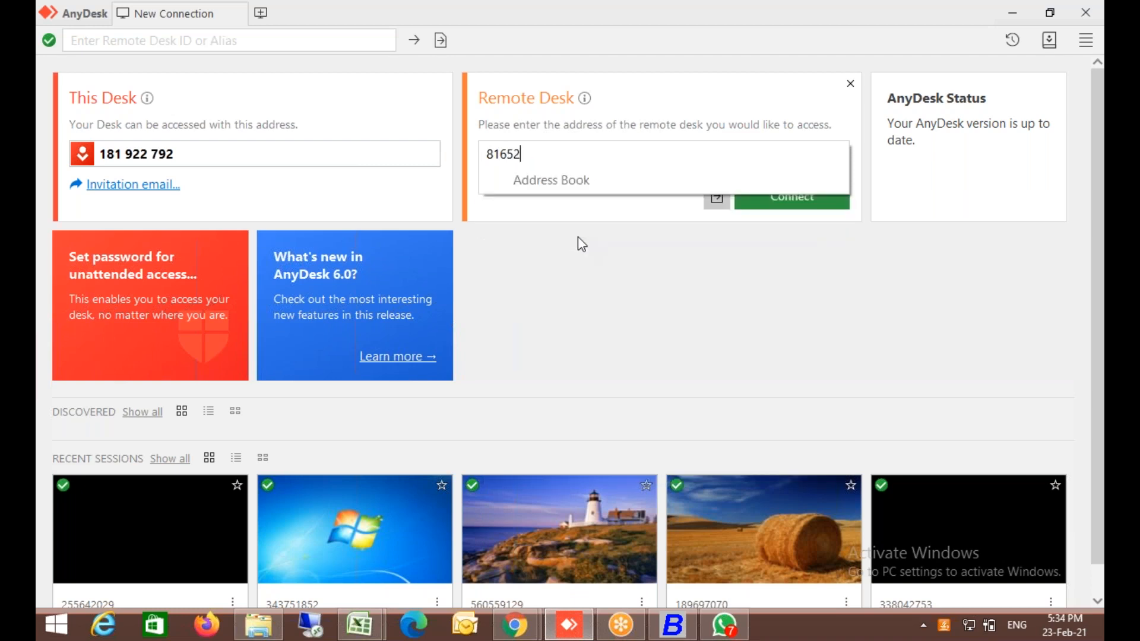
{"action": "key", "text": "Return"}
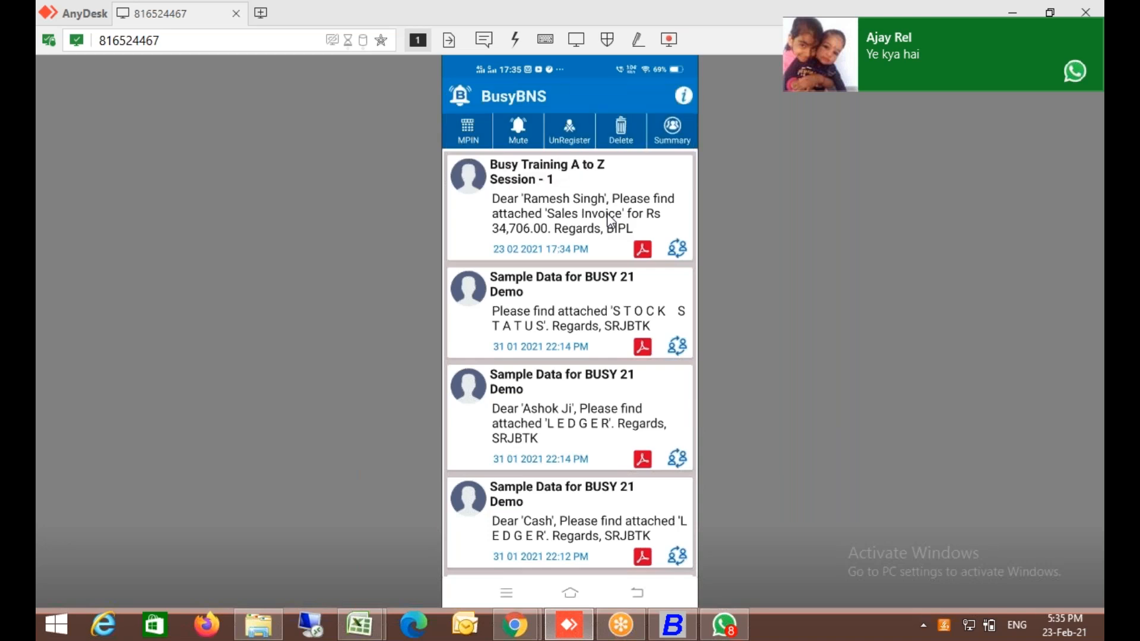
Open the invoice PDF from the first BusyBNS message, try its share options, then back out.
{"action": "left_click", "coordinate": [606, 215]}
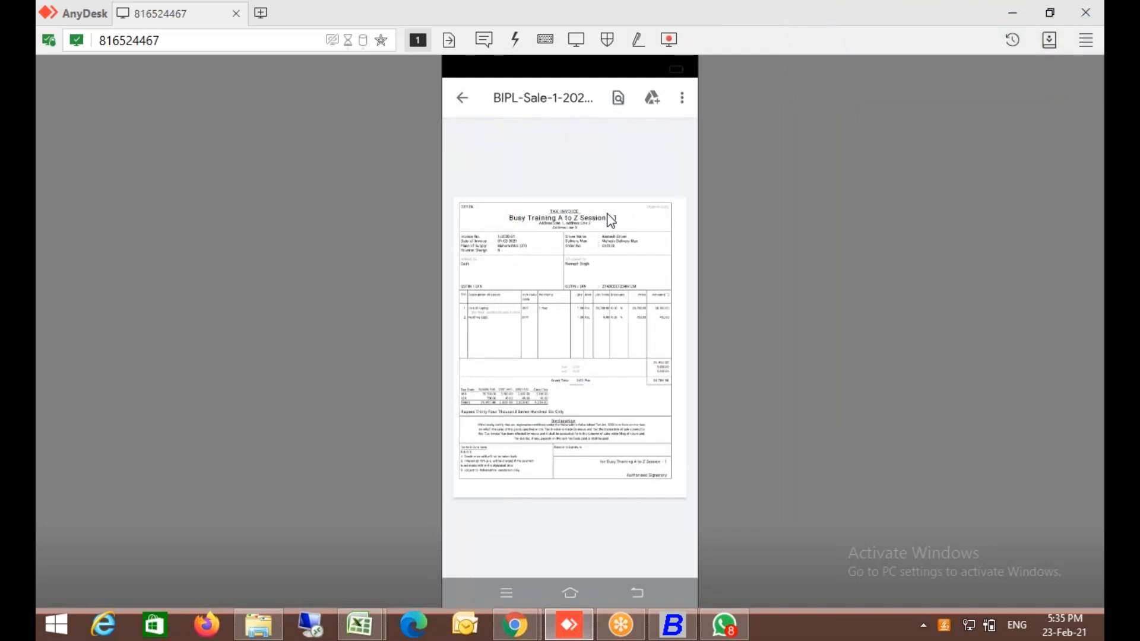
{"action": "right_click", "coordinate": [607, 215]}
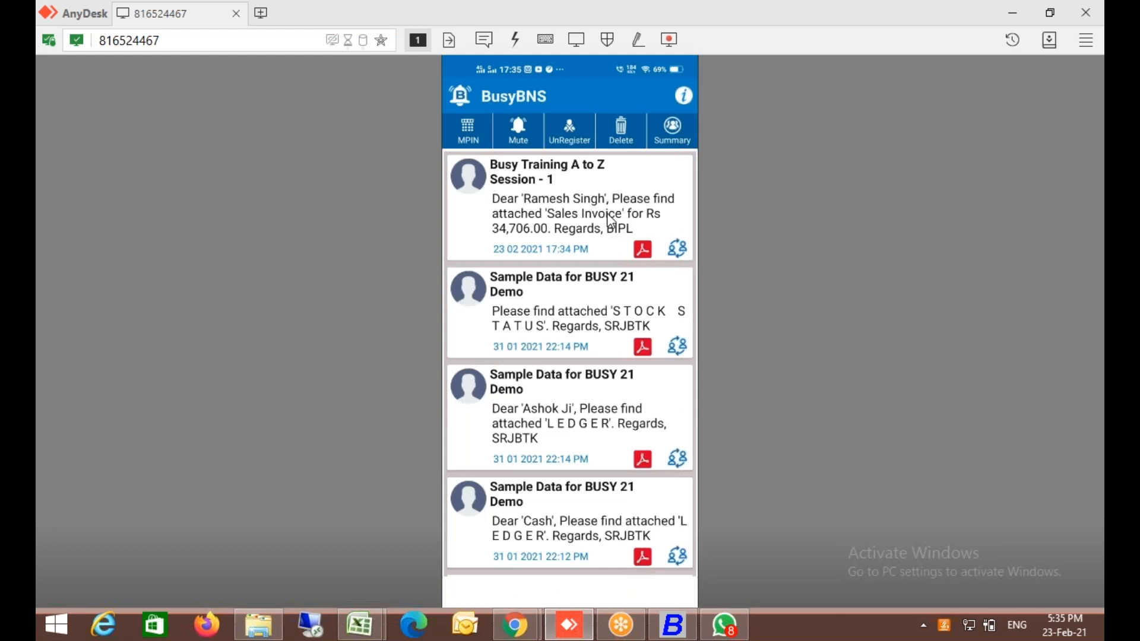
{"action": "left_click", "coordinate": [607, 215]}
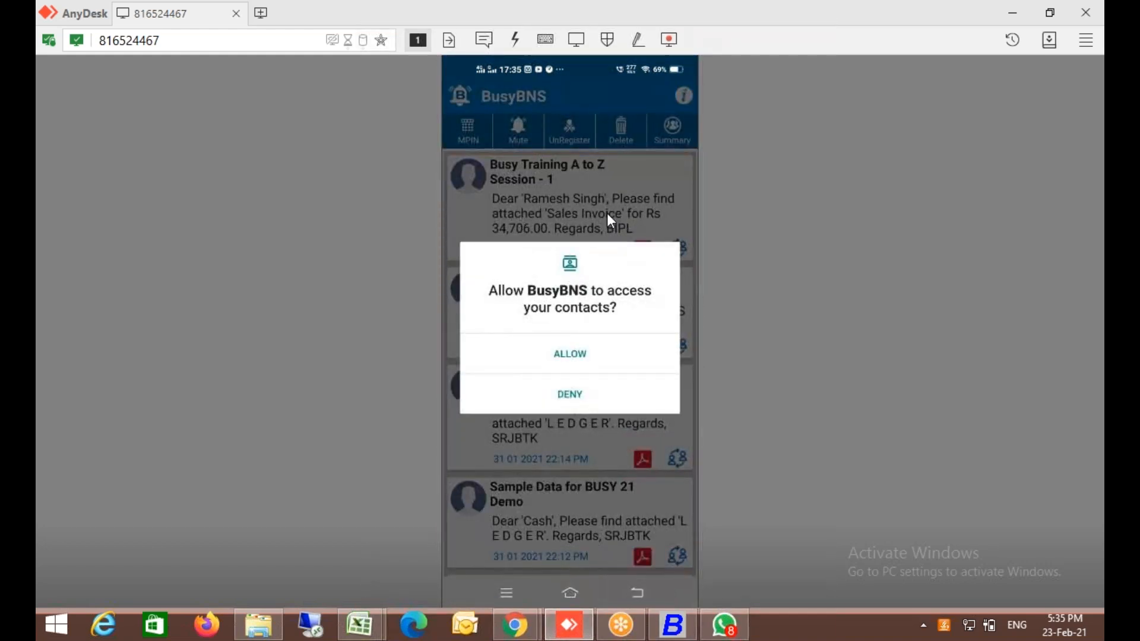
{"action": "right_click", "coordinate": [608, 215]}
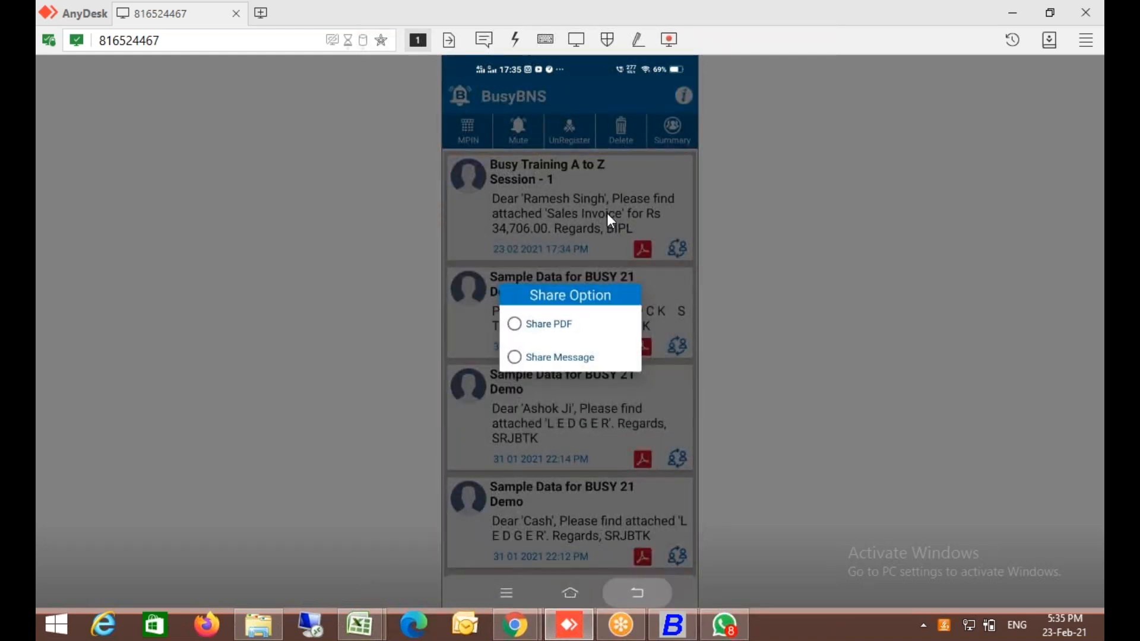
{"action": "left_click", "coordinate": [607, 213]}
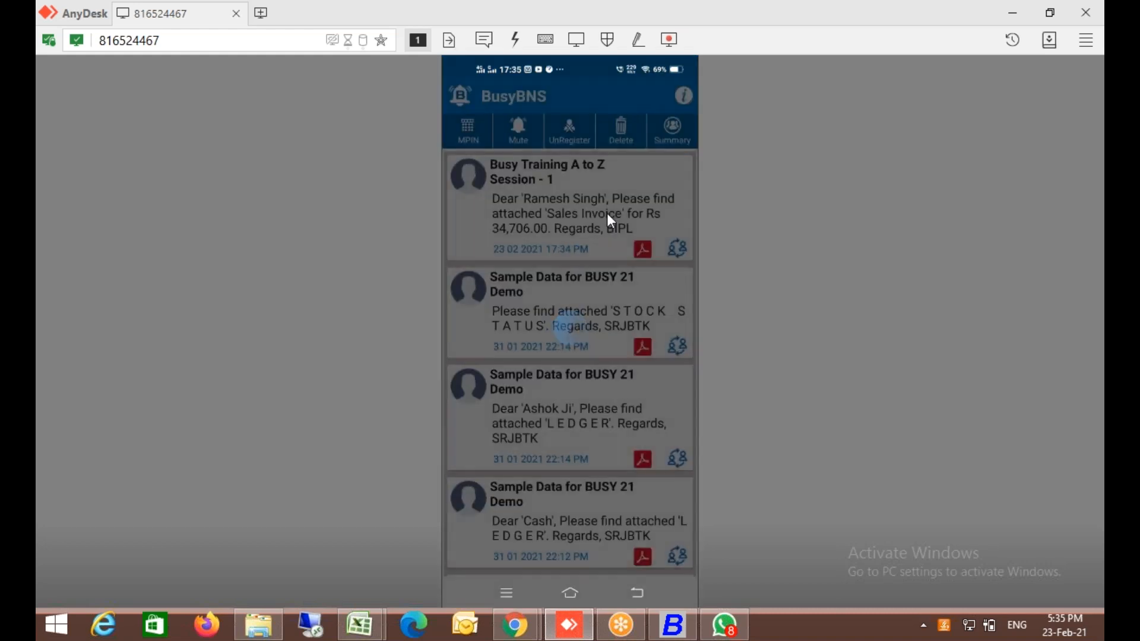
{"action": "right_click", "coordinate": [607, 213]}
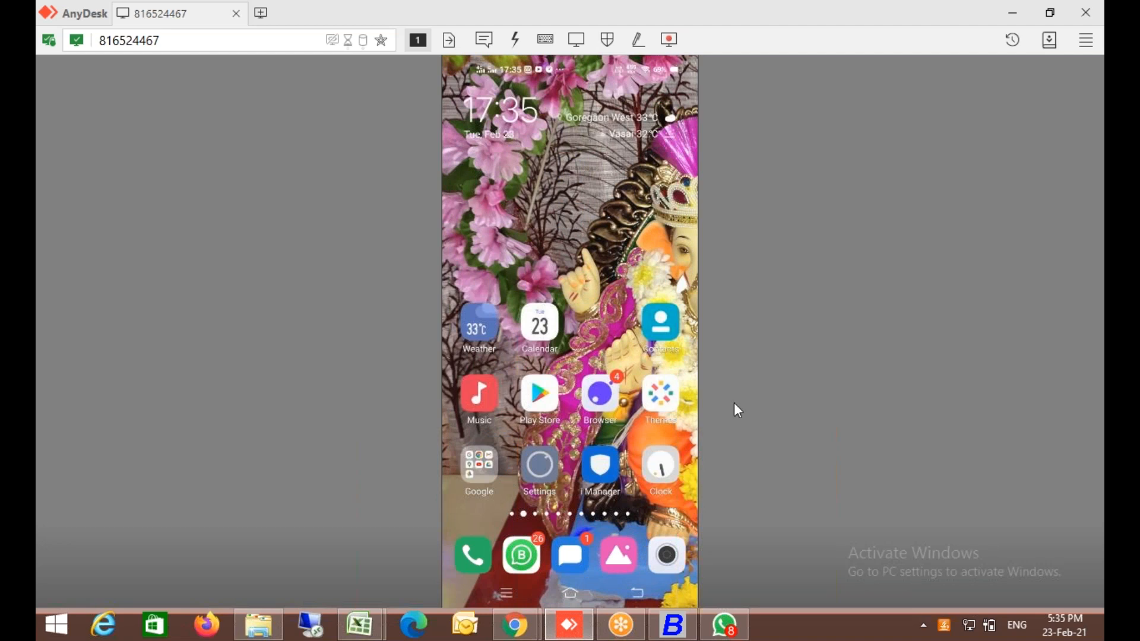
{"action": "left_click", "coordinate": [52, 16]}
Close AnyDesk, then open and save the Sales Main voucher configuration via Vch. Detail.
{"action": "left_click", "coordinate": [85, 130]}
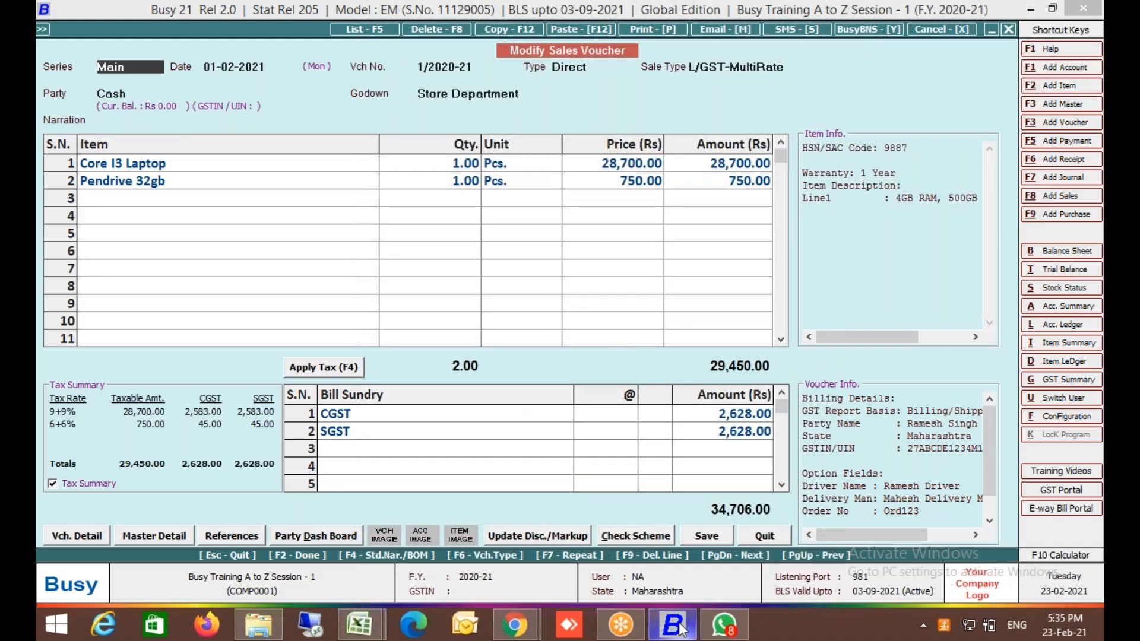
{"action": "left_click", "coordinate": [90, 529]}
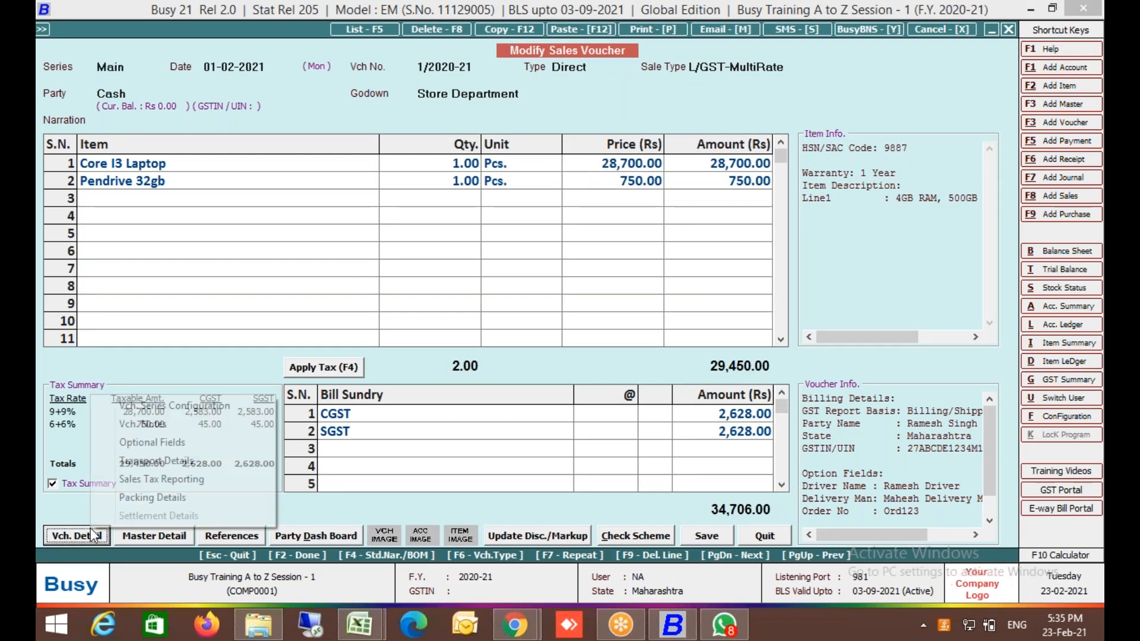
{"action": "left_click", "coordinate": [215, 403]}
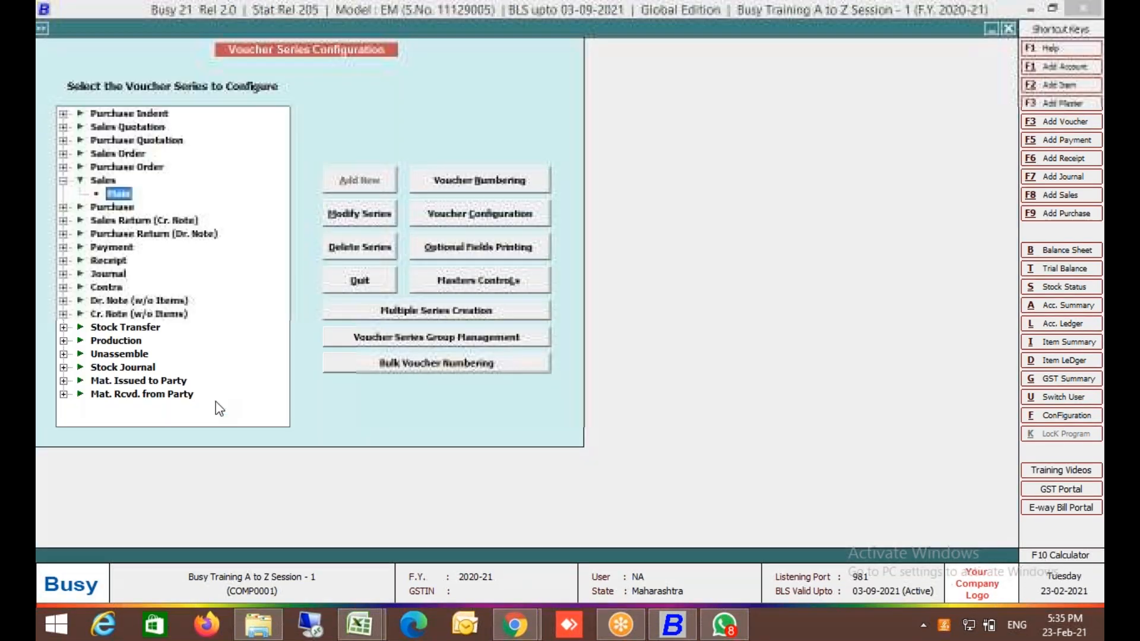
{"action": "left_click", "coordinate": [527, 221]}
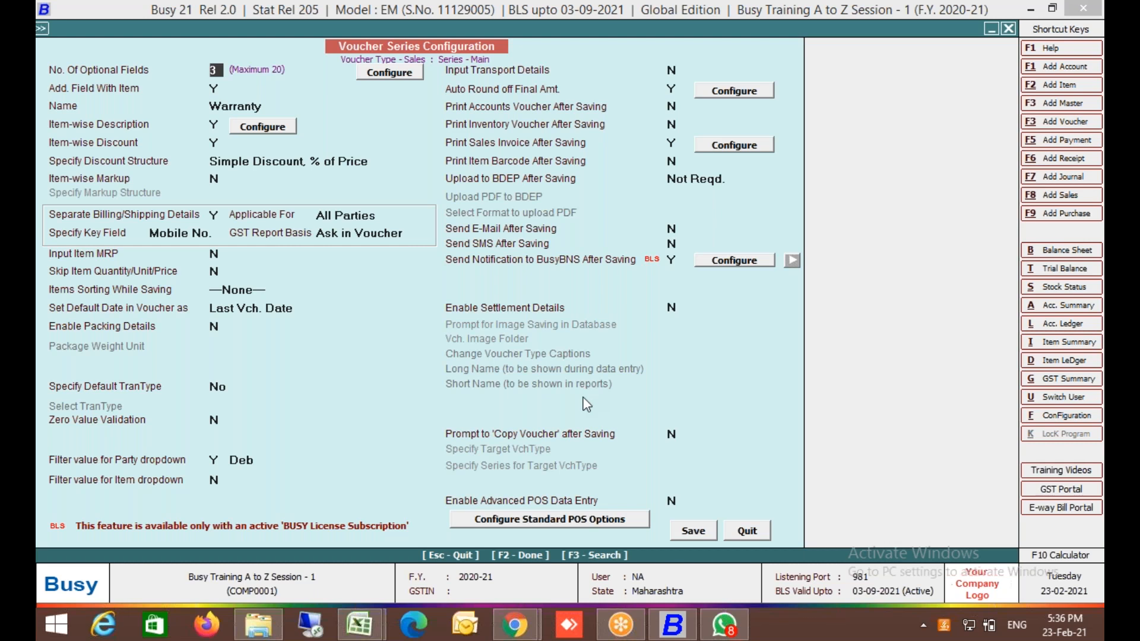
{"action": "left_click", "coordinate": [709, 536]}
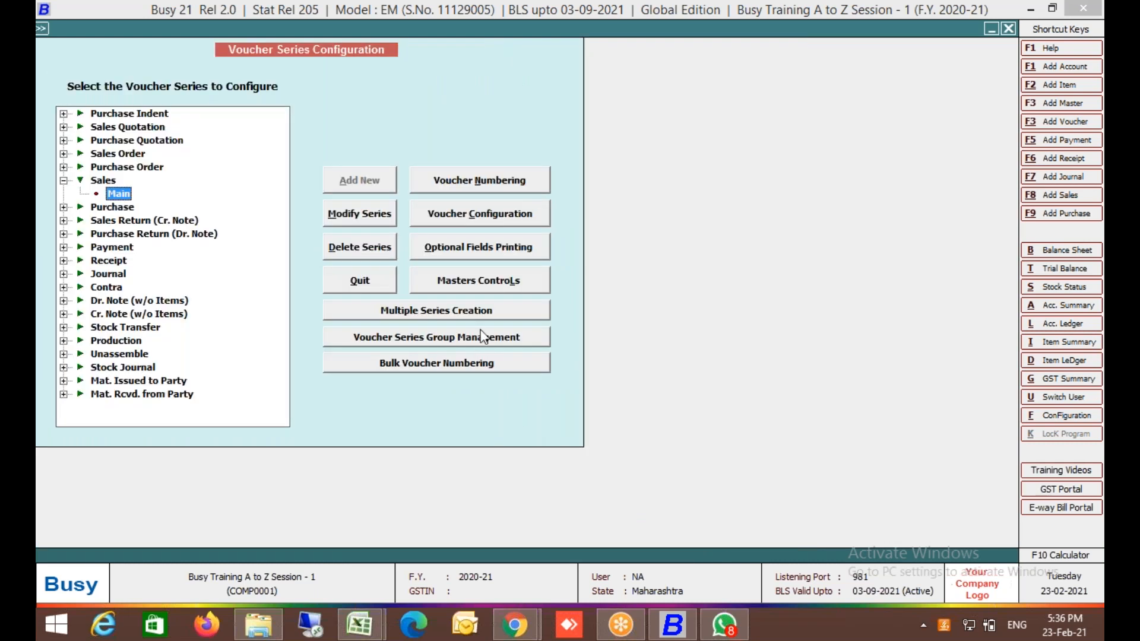
{"action": "left_click", "coordinate": [371, 290]}
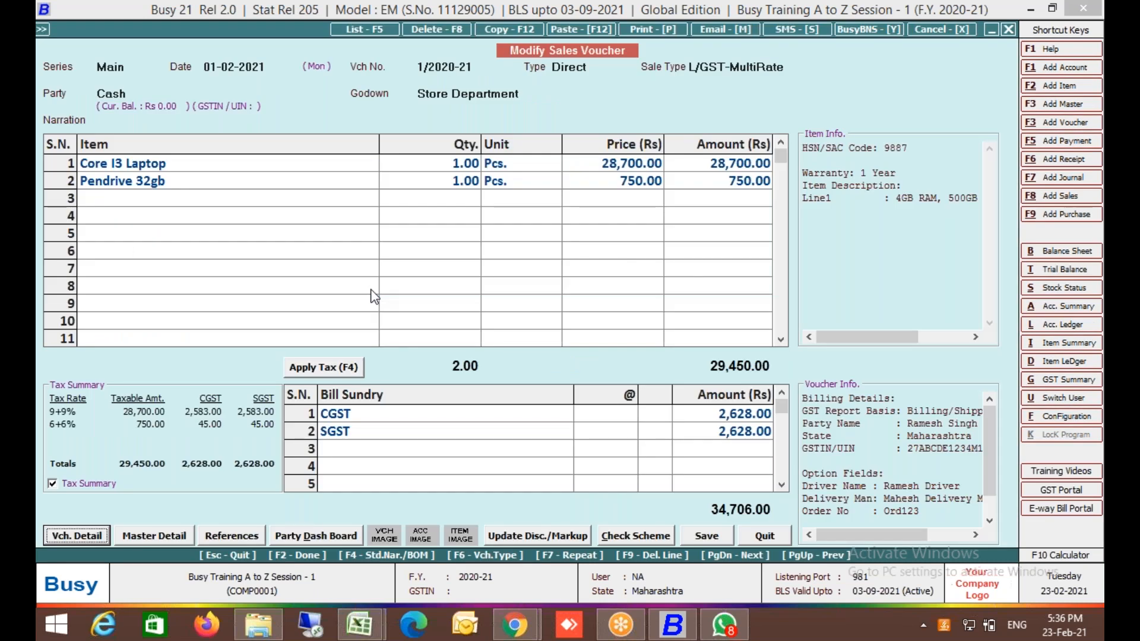
Quit the modified sales voucher and close the voucher selection form.
{"action": "key", "text": "Escape"}
{"action": "key", "text": "Return"}
{"action": "key", "text": "Escape"}
In Features / Options > Inventory, enable maintaining images and notes with vouchers.
{"action": "key", "text": "Left"}
{"action": "key", "text": "Down"}
{"action": "key", "text": "Return"}
{"action": "key", "text": "Return"}
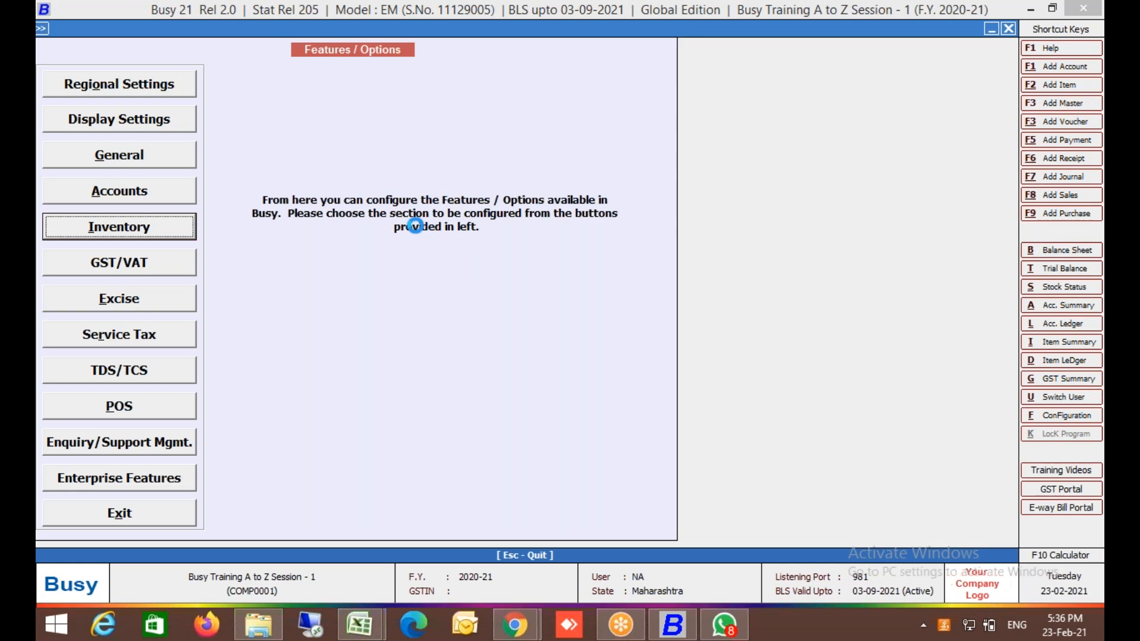
{"action": "key", "text": "Return"}
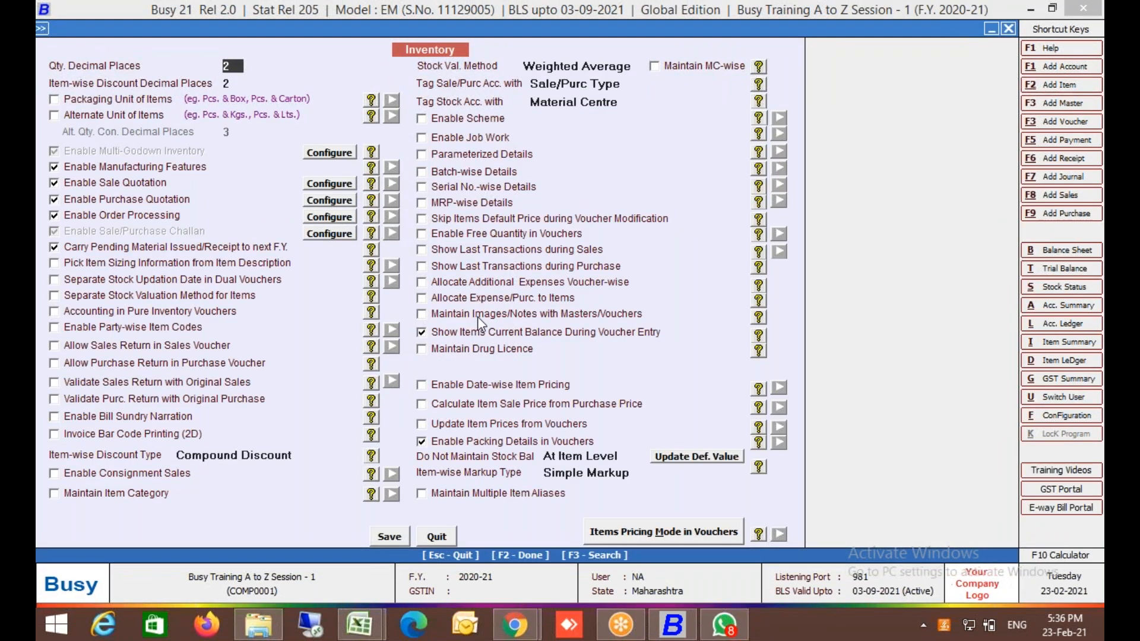
{"action": "left_click", "coordinate": [477, 316]}
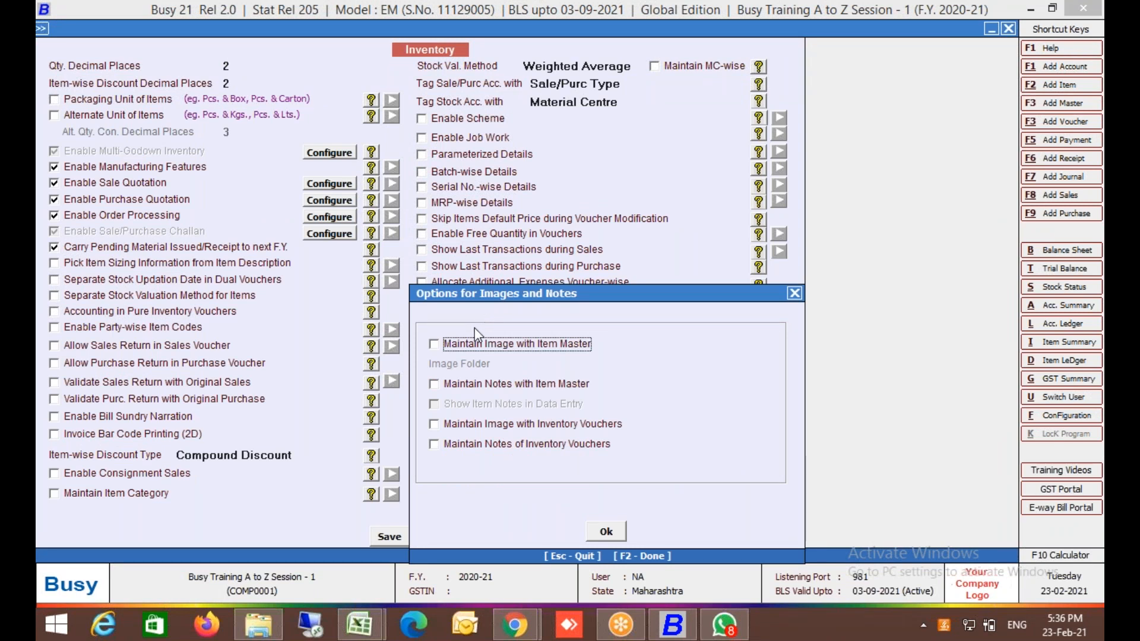
{"action": "left_click", "coordinate": [450, 426]}
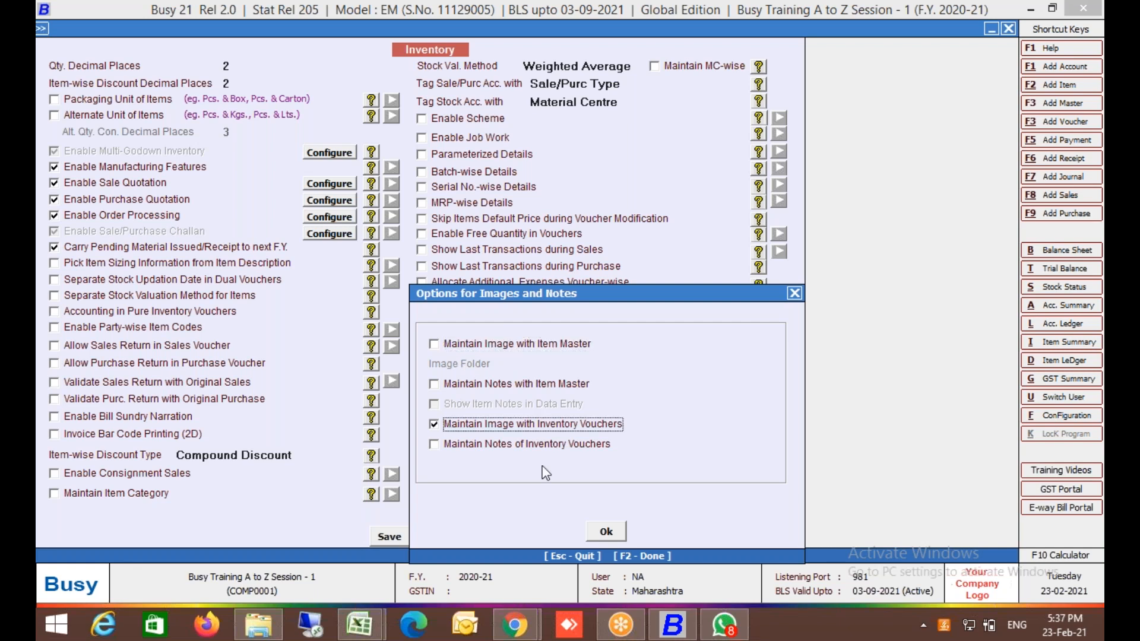
{"action": "left_click", "coordinate": [606, 532]}
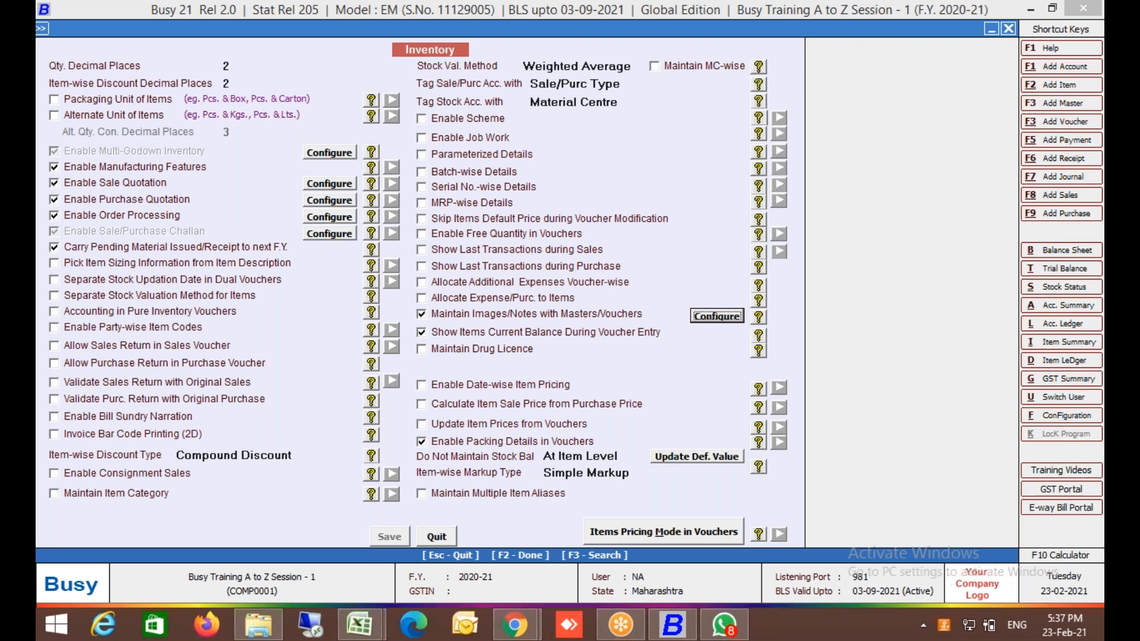
{"action": "left_click", "coordinate": [437, 536]}
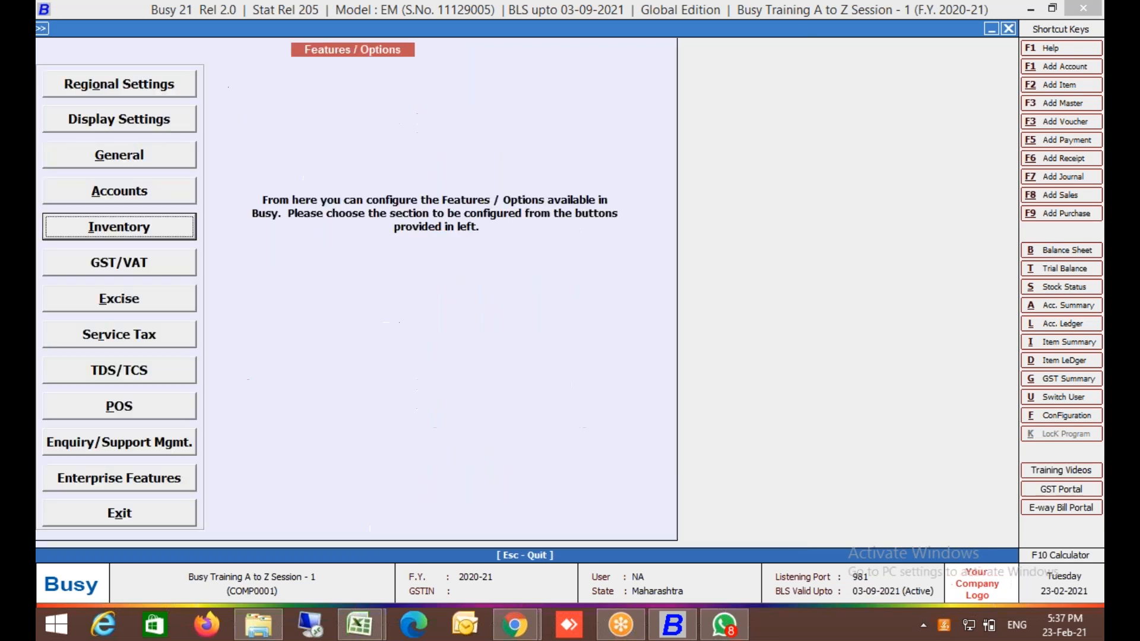
{"action": "key", "text": "Escape"}
Open the Sales Main series configuration and start on its Vch. Image Folder field.
{"action": "key", "text": "Down"}
{"action": "key", "text": "Return"}
{"action": "key", "text": "Down"}
{"action": "key", "text": "Down"}
{"action": "key", "text": "Down"}
{"action": "key", "text": "Down"}
{"action": "key", "text": "Down"}
{"action": "key", "text": "Right"}
{"action": "key", "text": "Down"}
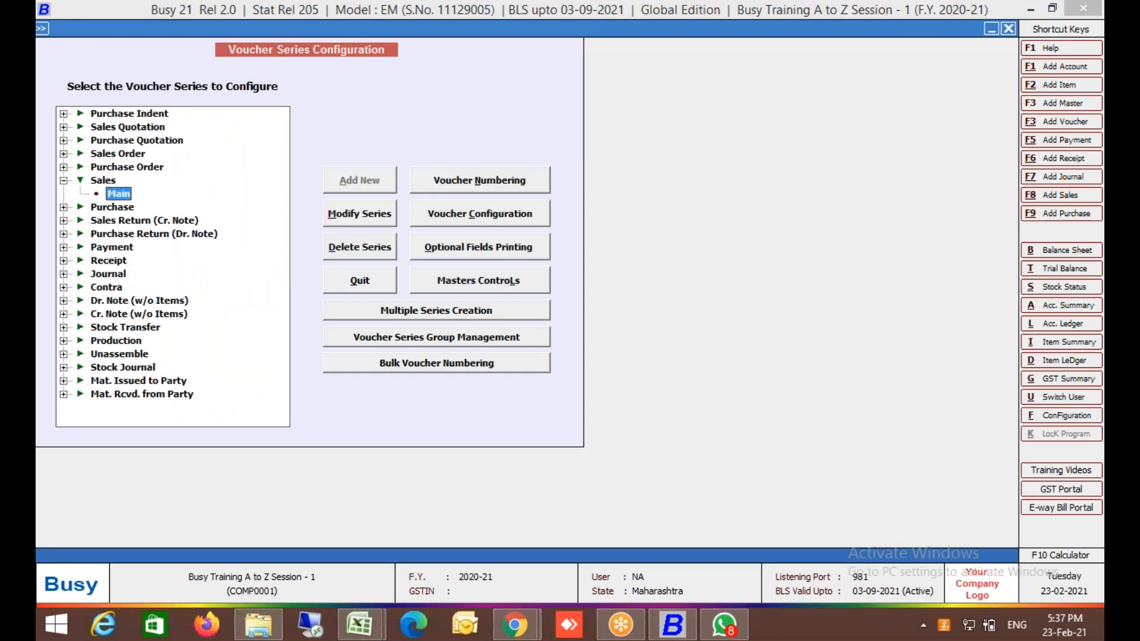
{"action": "key", "text": "Return"}
{"action": "key", "text": "Return"}
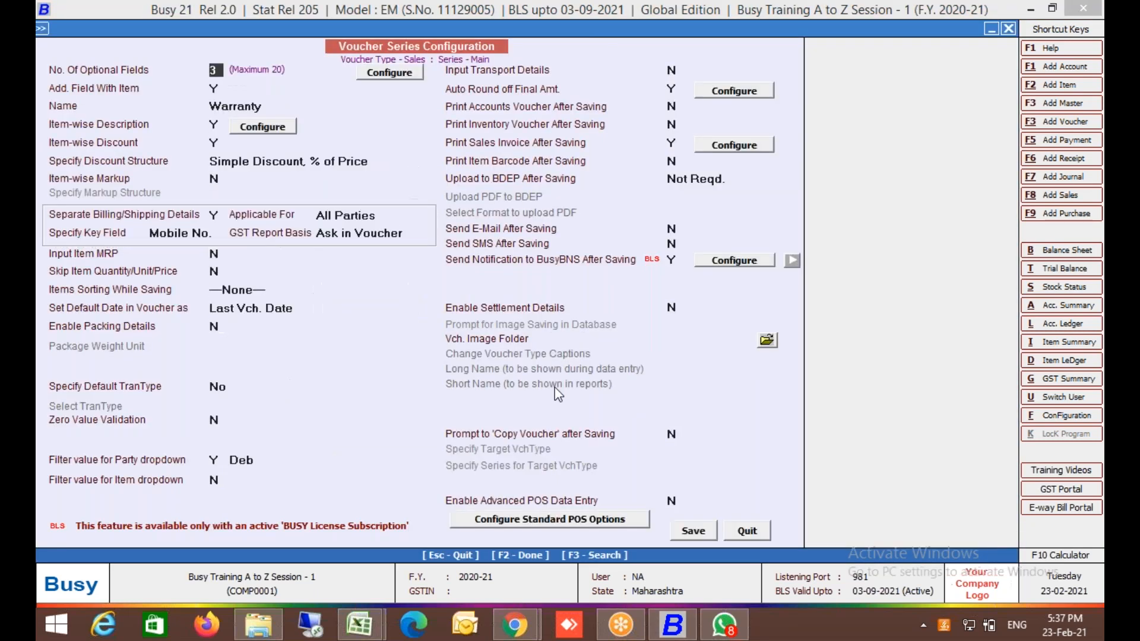
{"action": "left_click", "coordinate": [506, 339]}
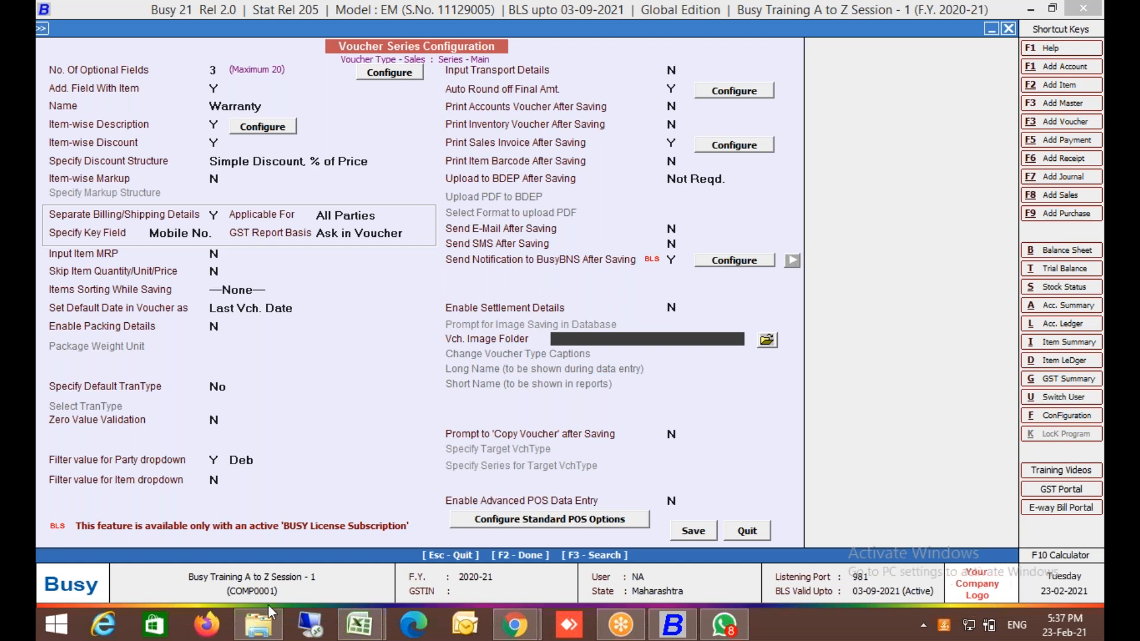
{"action": "left_click", "coordinate": [272, 632]}
{"action": "left_click", "coordinate": [271, 631]}
Open the Pictures folder and view blood.jpg in the photo viewer, then close it.
{"action": "left_click", "coordinate": [272, 632]}
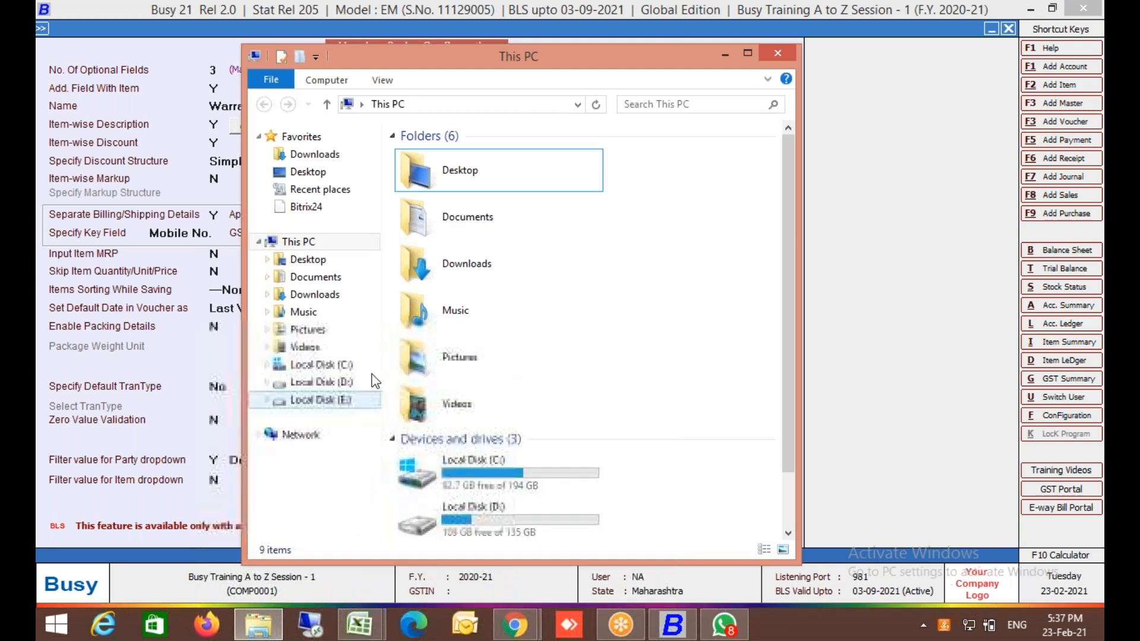
{"action": "left_click", "coordinate": [307, 330]}
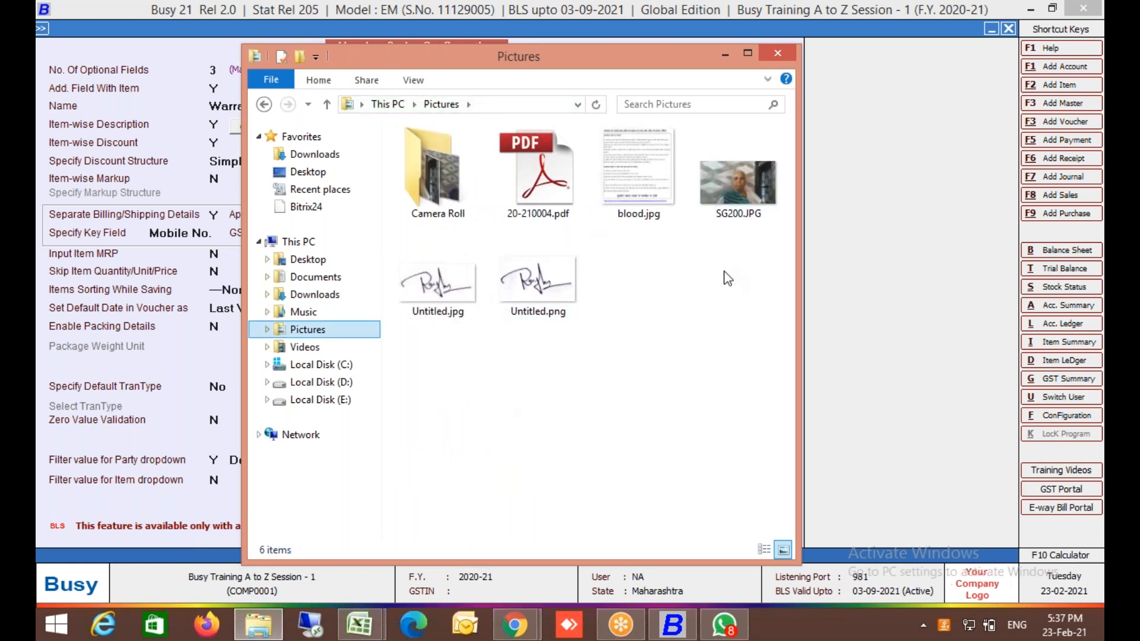
{"action": "left_click", "coordinate": [630, 185]}
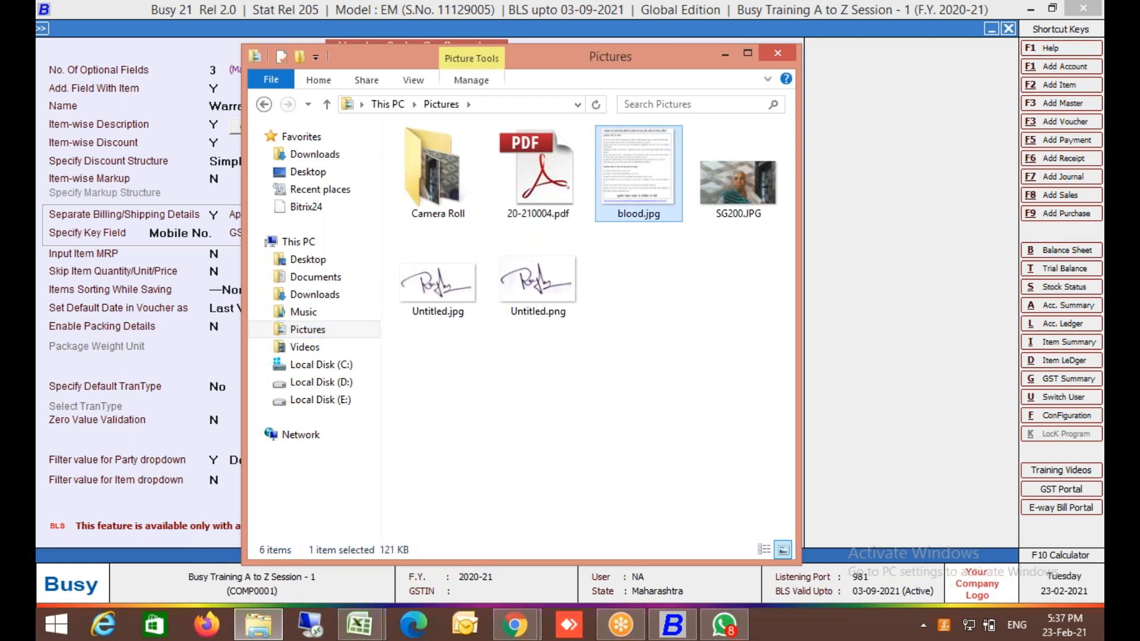
{"action": "key", "text": "Return"}
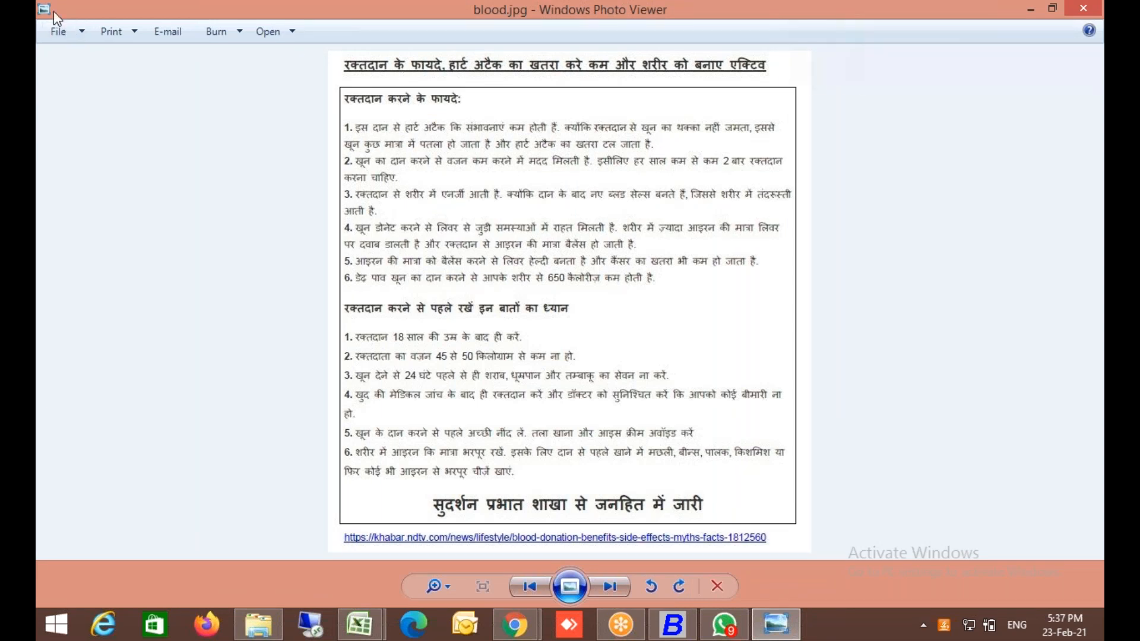
{"action": "left_click", "coordinate": [59, 31]}
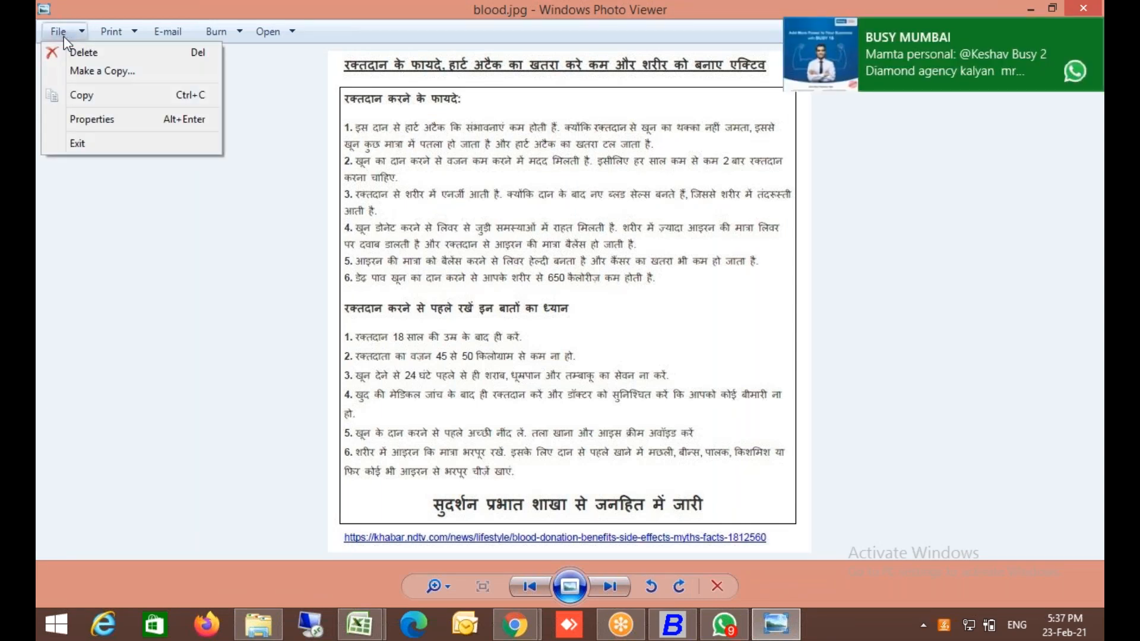
{"action": "left_click", "coordinate": [81, 144]}
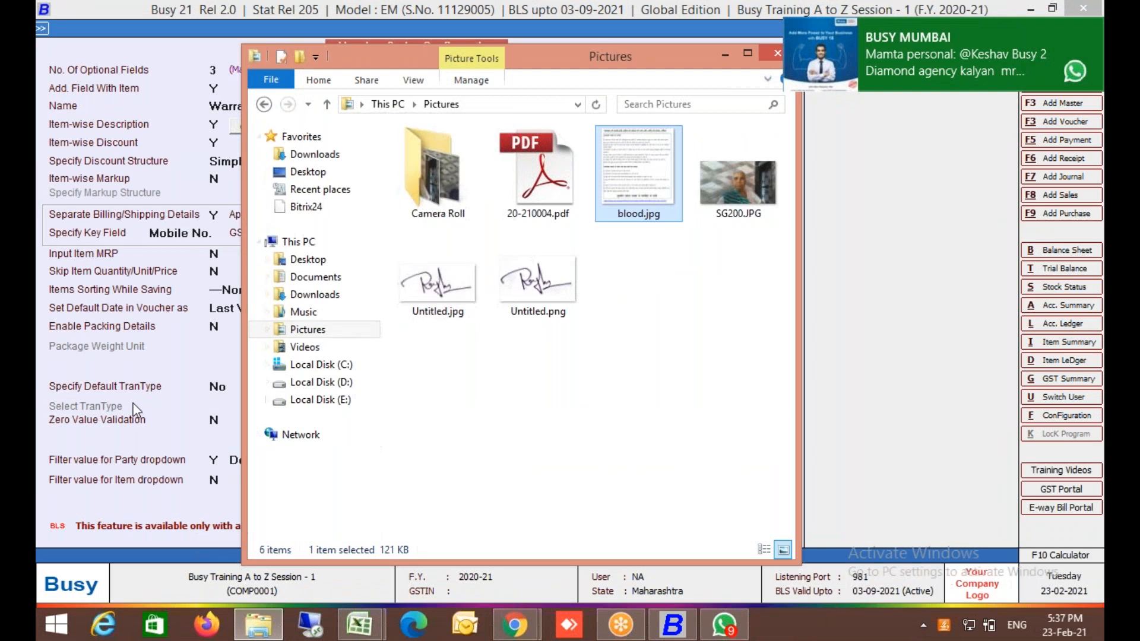
{"action": "left_click", "coordinate": [137, 410]}
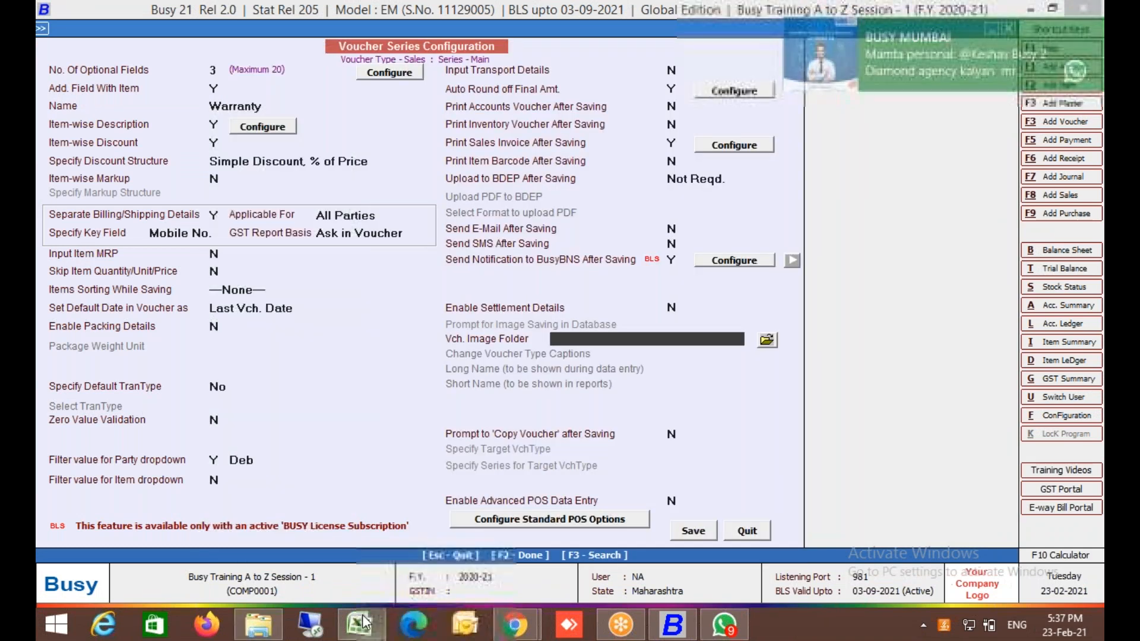
Browse into Camera Roll and back to Pictures, then open 20-210004.pdf.
{"action": "left_click", "coordinate": [245, 632]}
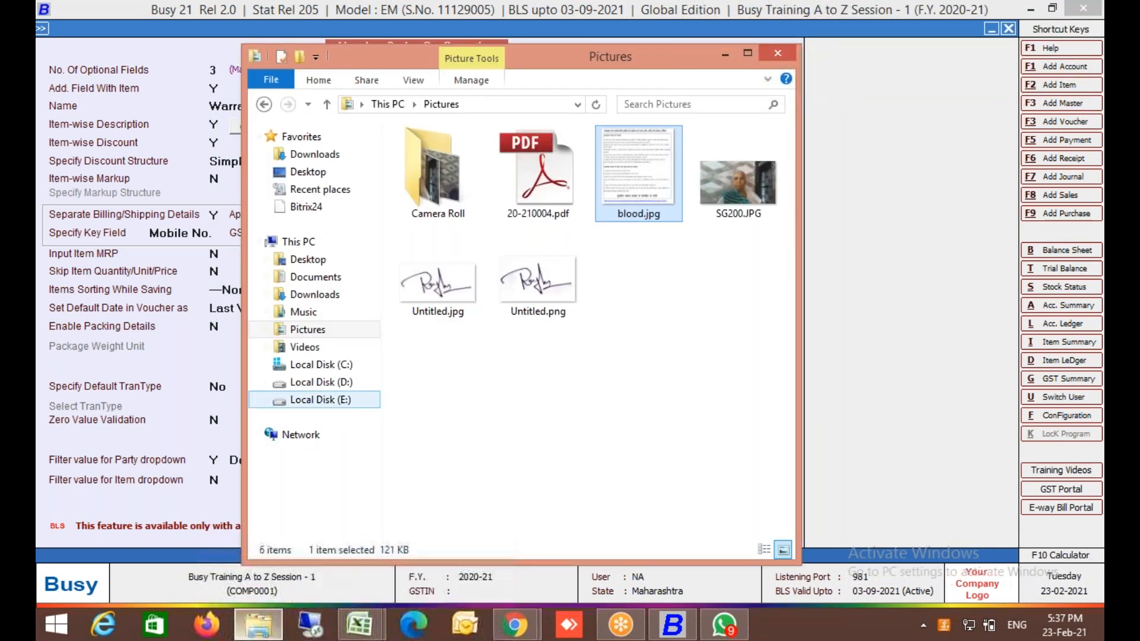
{"action": "left_click", "coordinate": [489, 106]}
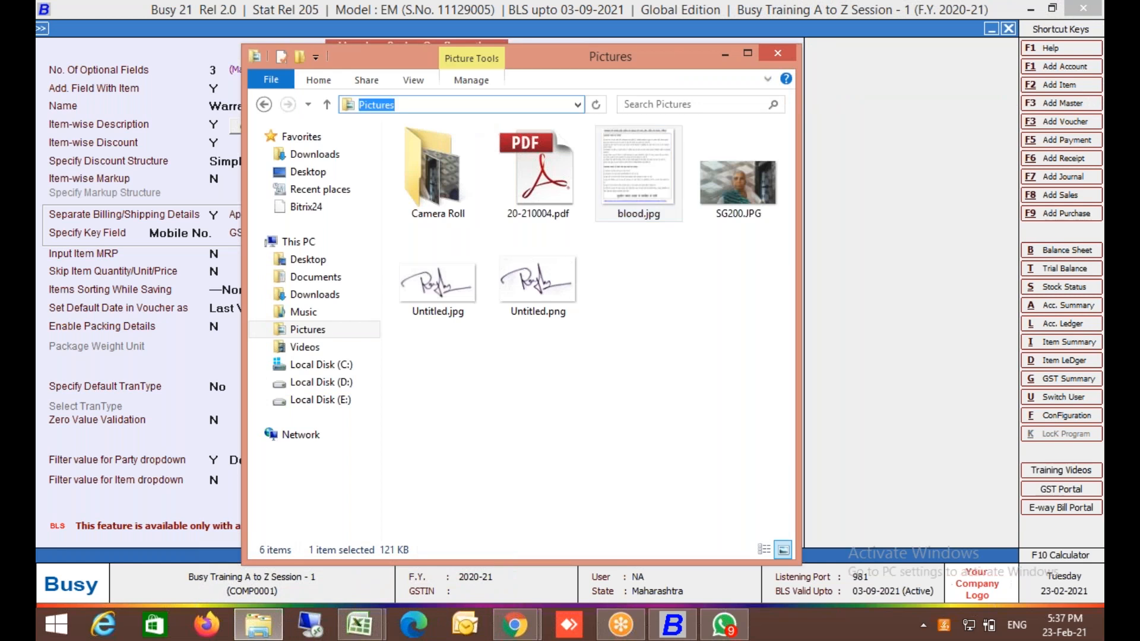
{"action": "left_click", "coordinate": [456, 192]}
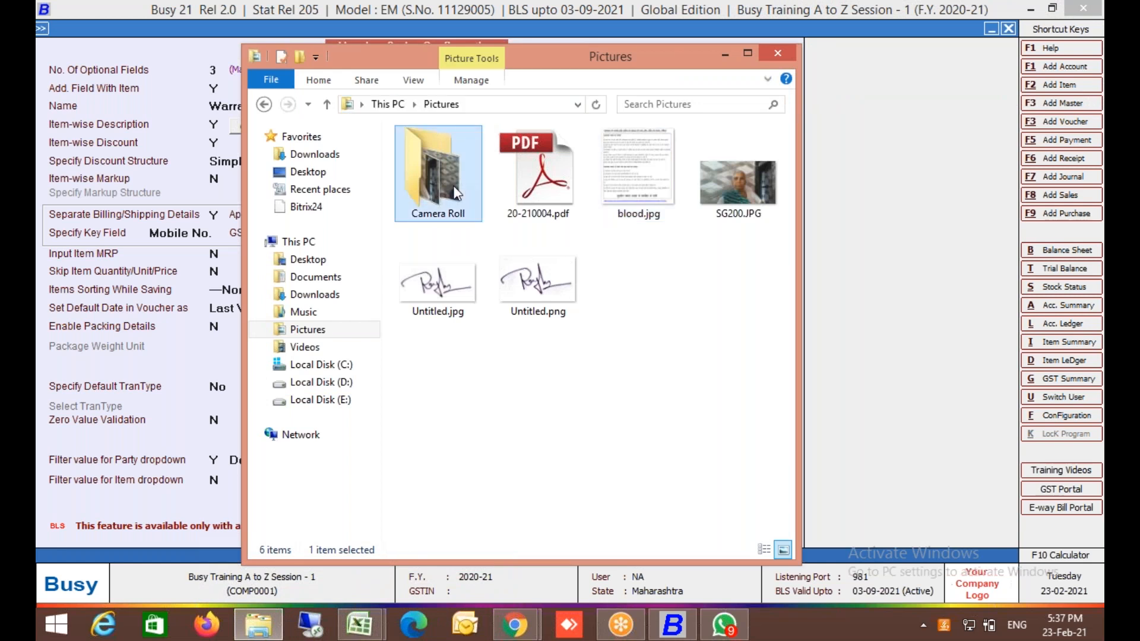
{"action": "double_click", "coordinate": [456, 191]}
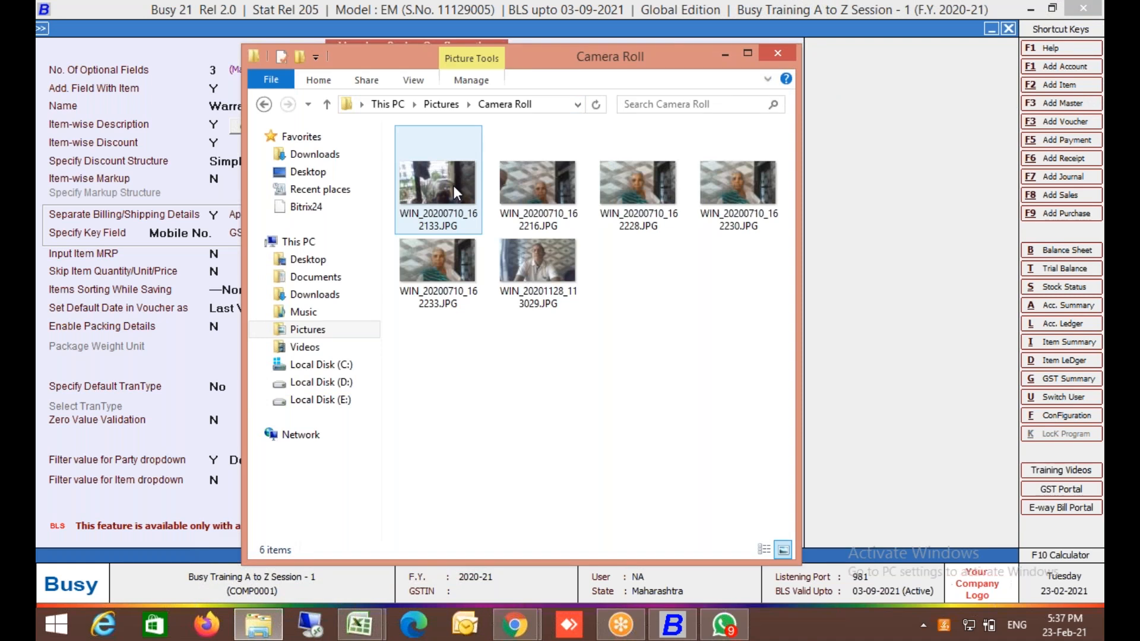
{"action": "left_click", "coordinate": [265, 104]}
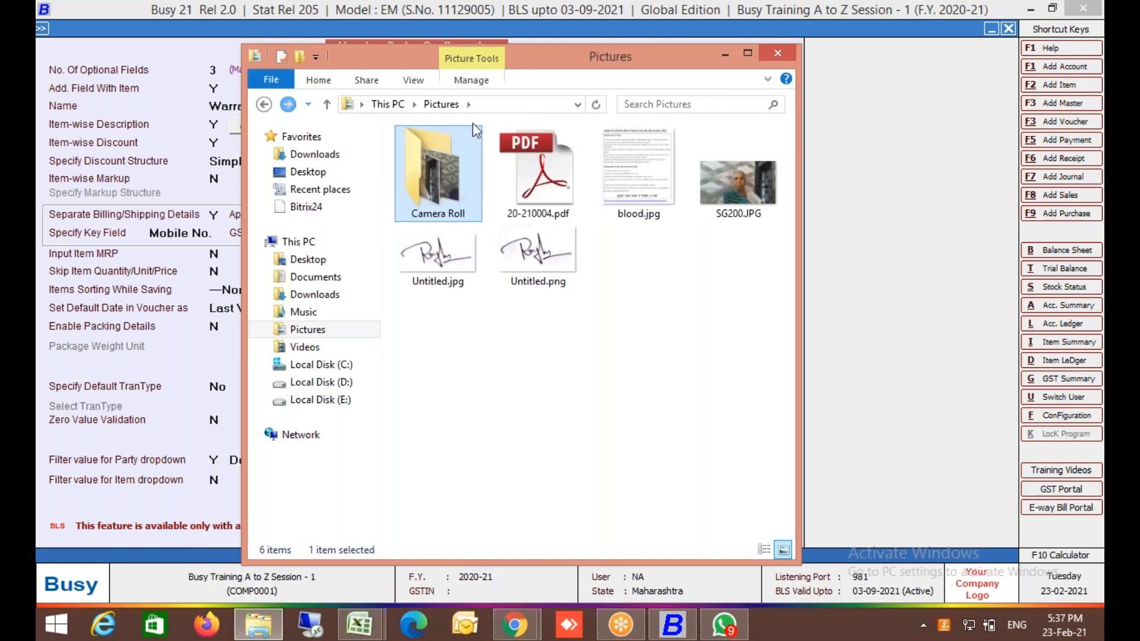
{"action": "left_click", "coordinate": [482, 105]}
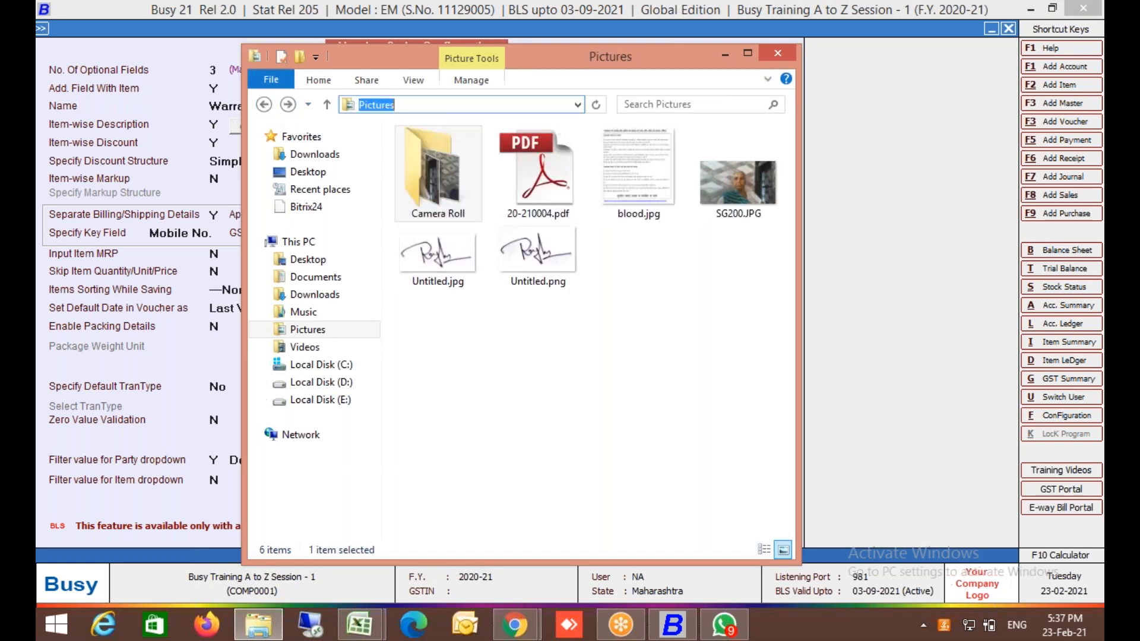
{"action": "double_click", "coordinate": [551, 188]}
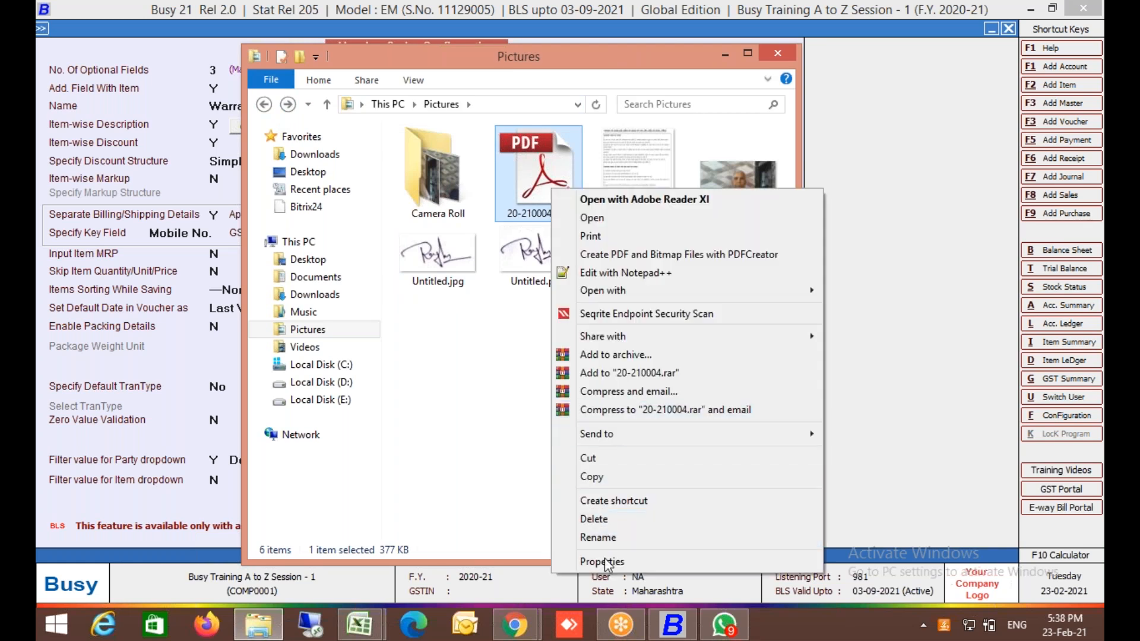
Copy the Pictures folder path from 20-210004.pdf's Security properties and return to Busy.
{"action": "left_click", "coordinate": [604, 561]}
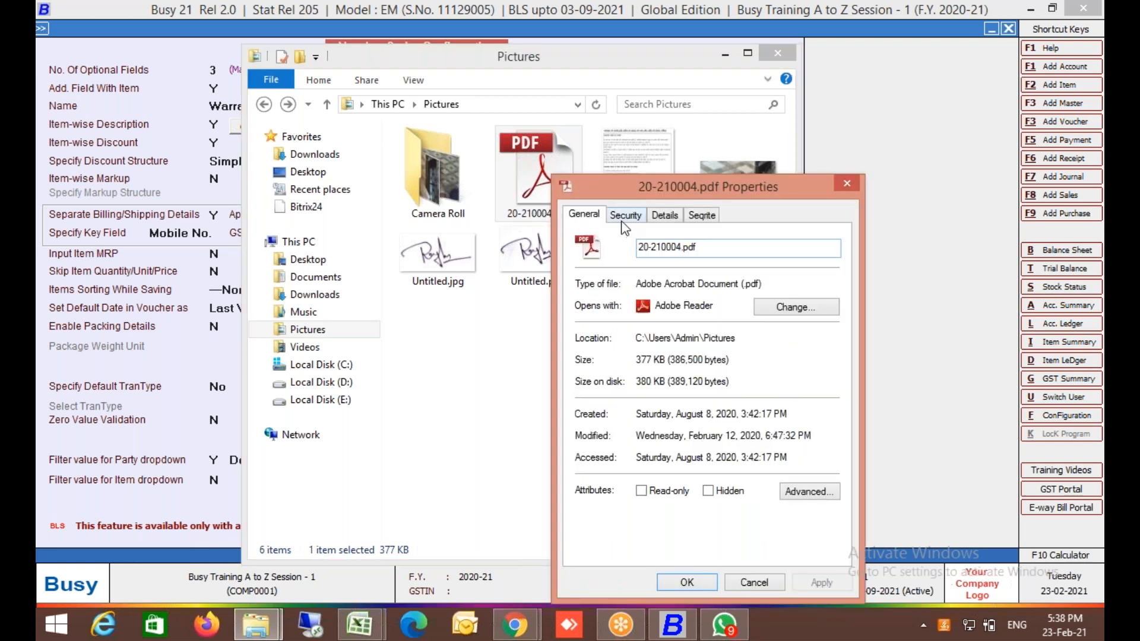
{"action": "left_click", "coordinate": [623, 221]}
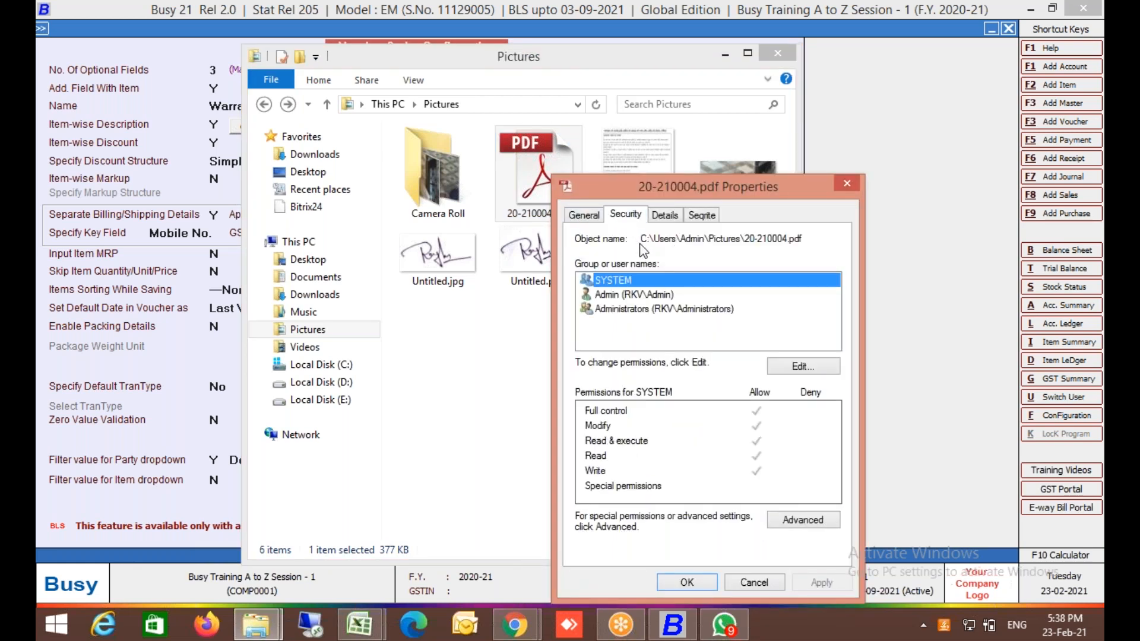
{"action": "left_click", "coordinate": [644, 246]}
{"action": "key", "text": "shift+Right"}
{"action": "key", "text": "shift+Right"}
{"action": "key", "text": "shift+Right"}
{"action": "key", "text": "shift+Right"}
{"action": "key", "text": "shift+Right"}
{"action": "key", "text": "shift+Right"}
{"action": "key", "text": "shift+Right"}
{"action": "key", "text": "shift+Right"}
{"action": "key", "text": "shift+Right"}
{"action": "key", "text": "shift+Right"}
{"action": "key", "text": "shift+Right"}
{"action": "key", "text": "shift+Right"}
{"action": "key", "text": "shift+Right"}
{"action": "key", "text": "shift+Right"}
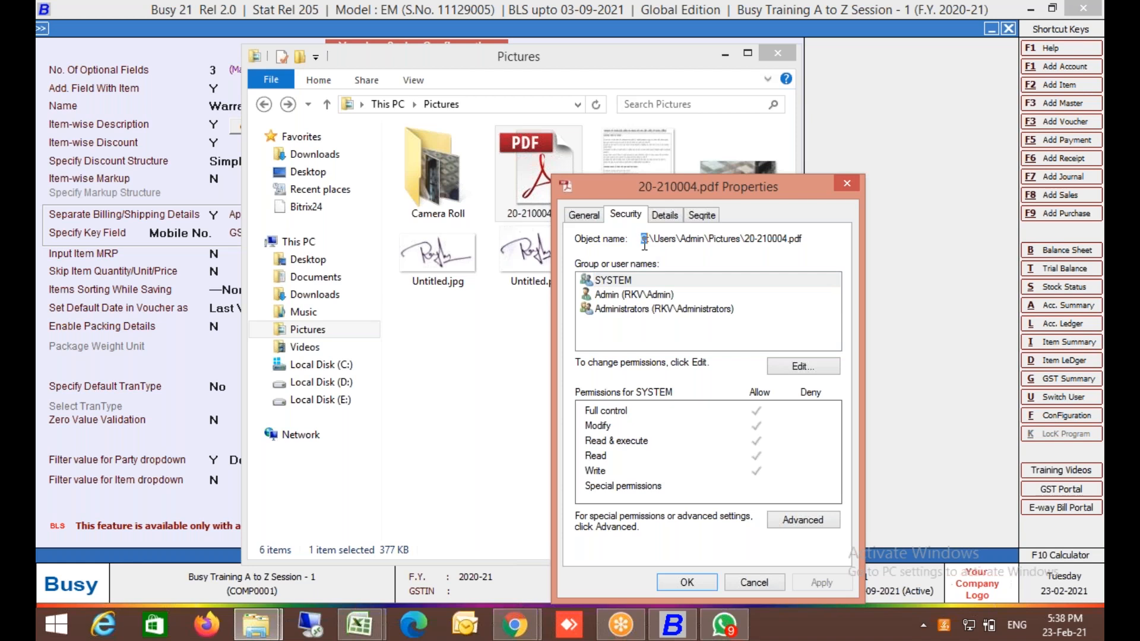
{"action": "key", "text": "shift+Right"}
{"action": "key", "text": "shift+Right"}
{"action": "key", "text": "shift+Right"}
{"action": "key", "text": "shift+Right"}
{"action": "key", "text": "shift+Right"}
{"action": "key", "text": "shift+Right"}
{"action": "key", "text": "shift+Right"}
{"action": "key", "text": "shift+Right"}
{"action": "key", "text": "shift+Right"}
{"action": "key", "text": "ctrl+c"}
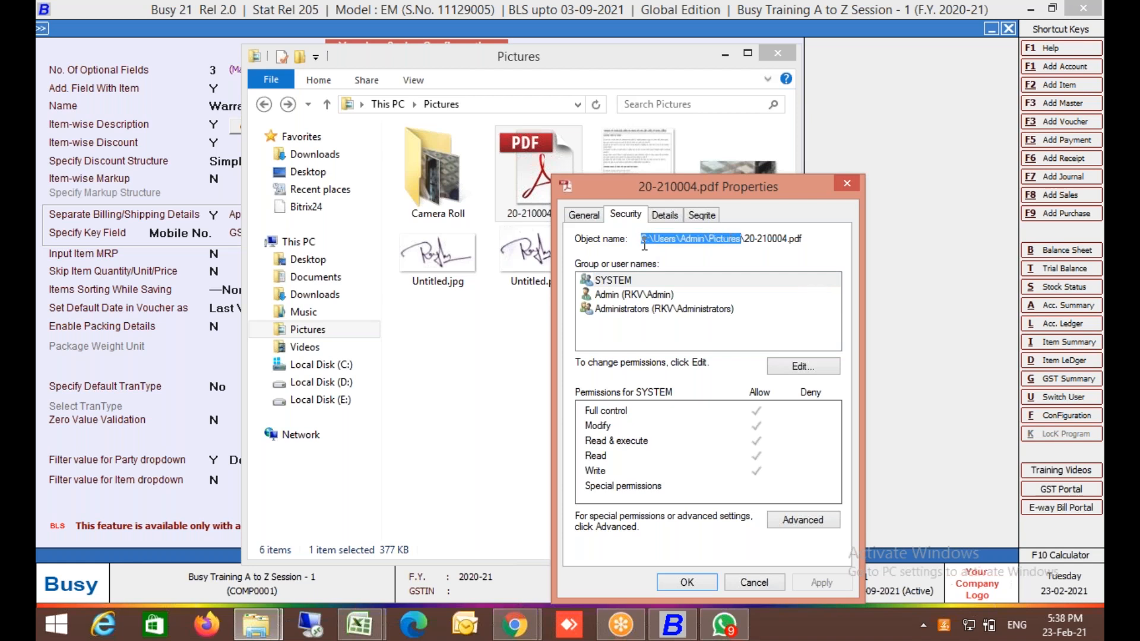
{"action": "key", "text": "alt+Tab"}
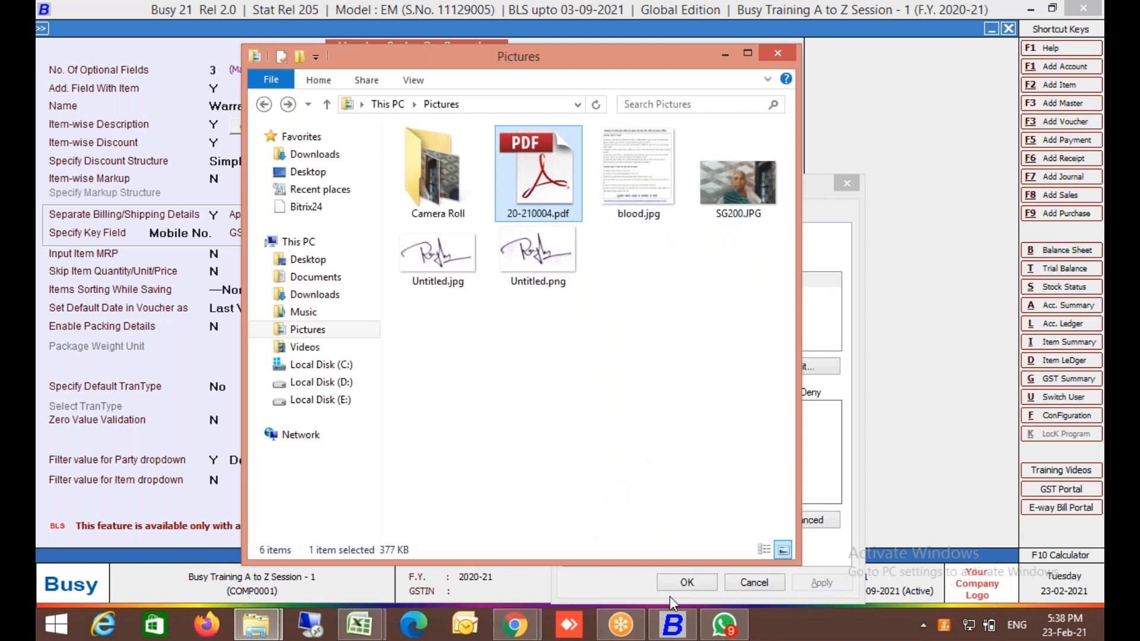
{"action": "left_click", "coordinate": [673, 623]}
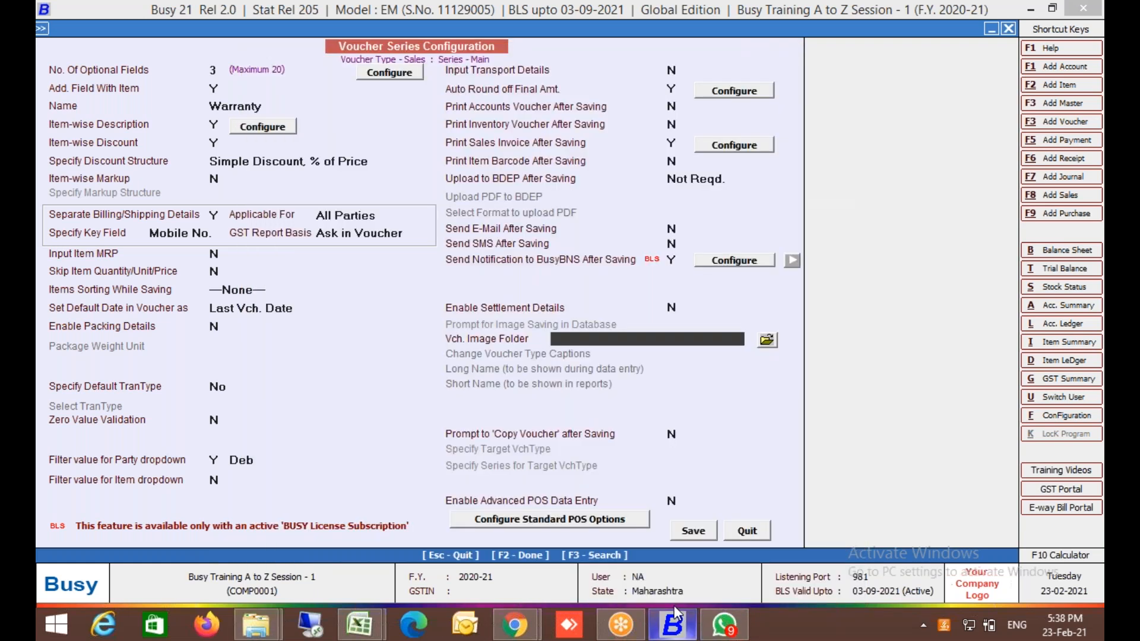
Paste the Pictures path as the Vch. Image Folder and save the Sales Main configuration.
{"action": "key", "text": "ctrl+v"}
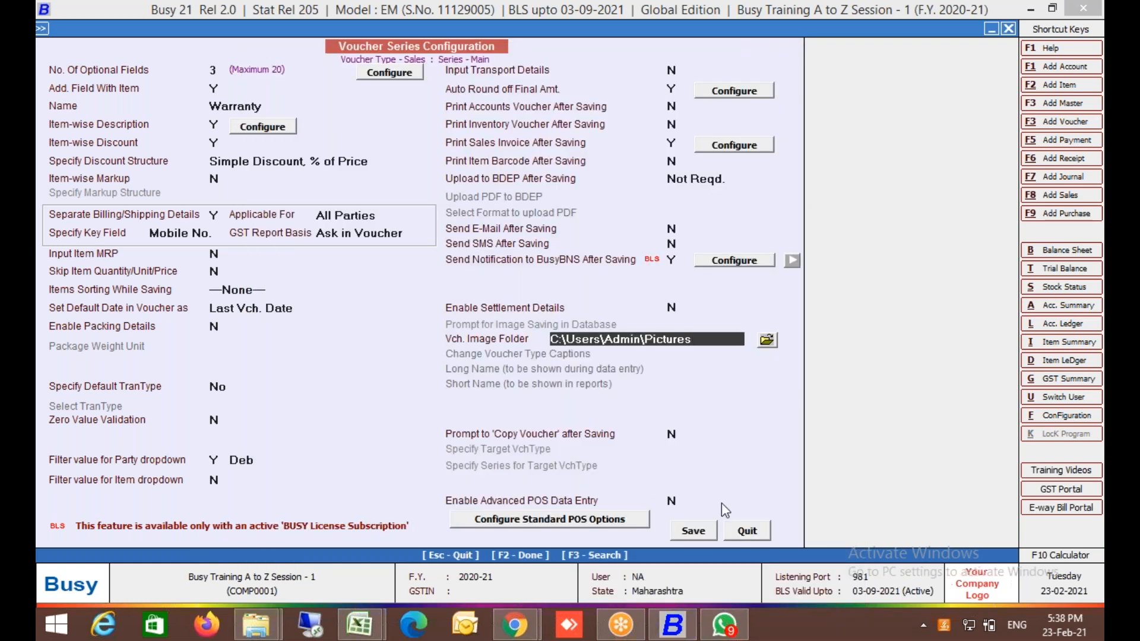
{"action": "key", "text": "Return"}
{"action": "left_click", "coordinate": [686, 538]}
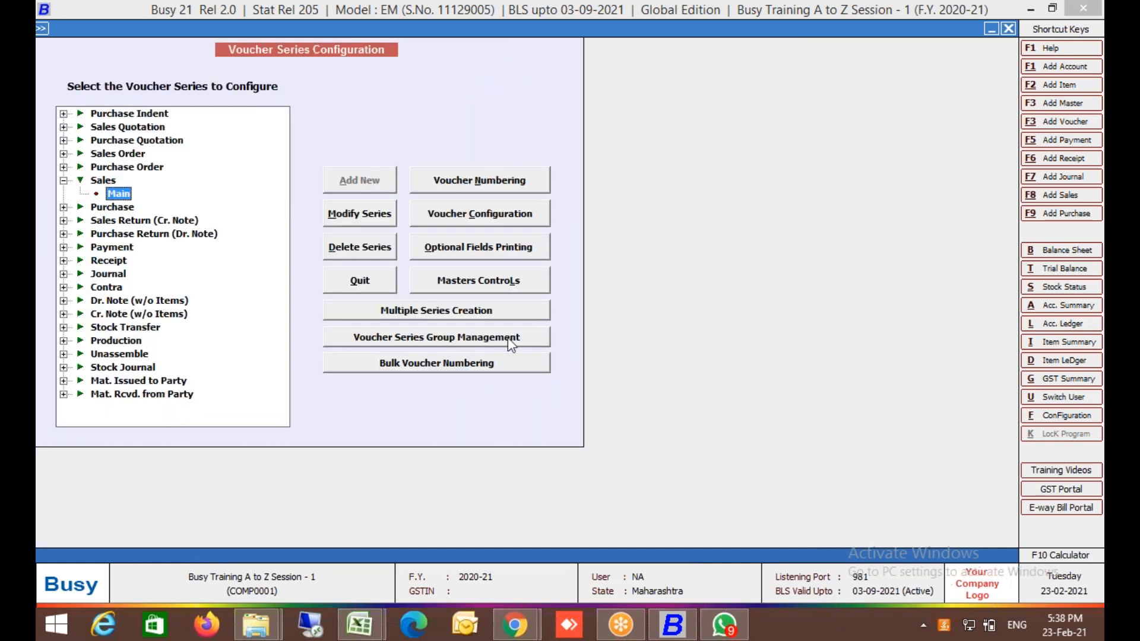
{"action": "left_click", "coordinate": [359, 280]}
Open sales voucher 1/2020-21 of the Main series for modification.
{"action": "key", "text": "Right"}
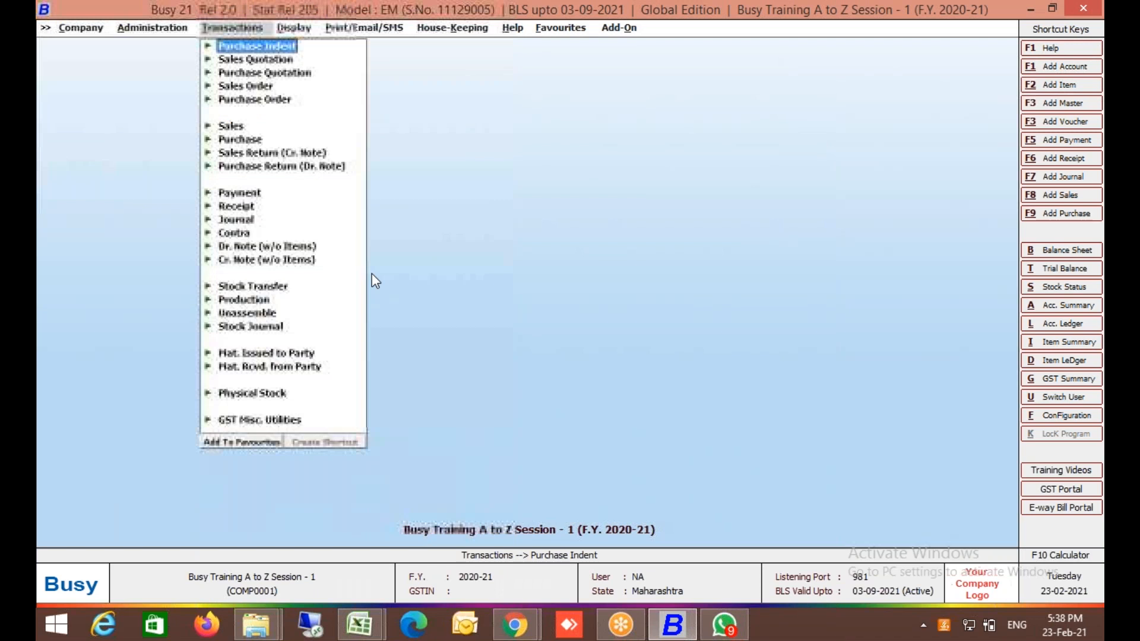
{"action": "key", "text": "Down"}
{"action": "key", "text": "Down"}
{"action": "key", "text": "Down"}
{"action": "key", "text": "Down"}
{"action": "key", "text": "Down"}
{"action": "key", "text": "Return"}
{"action": "key", "text": "Down"}
{"action": "key", "text": "Return"}
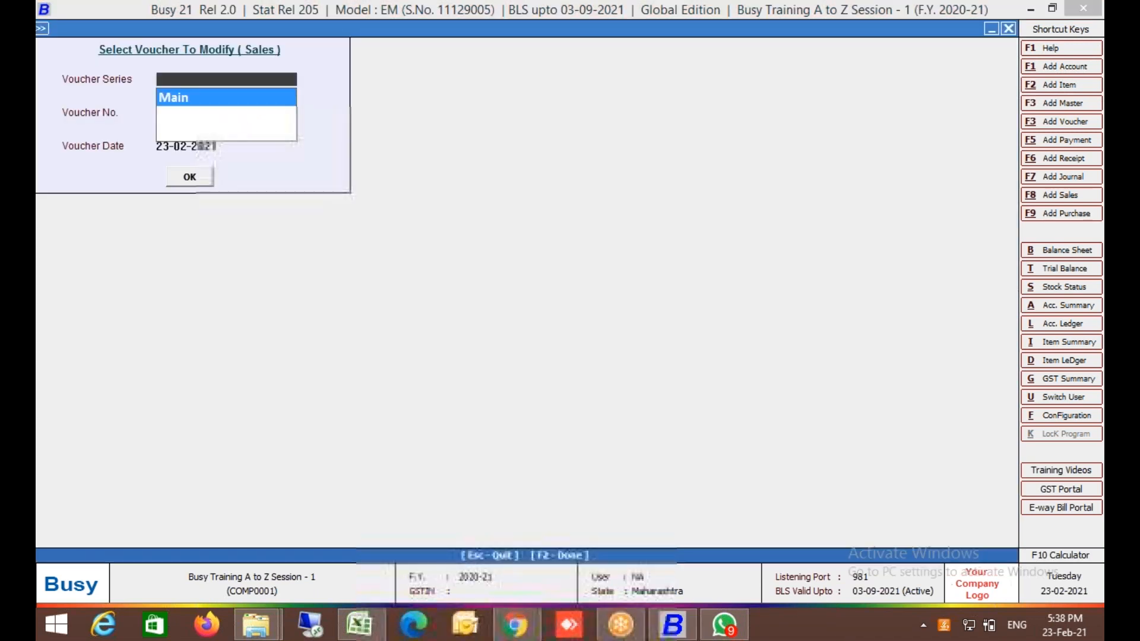
{"action": "key", "text": "Return"}
{"action": "key", "text": "Return"}
{"action": "key", "text": "Return"}
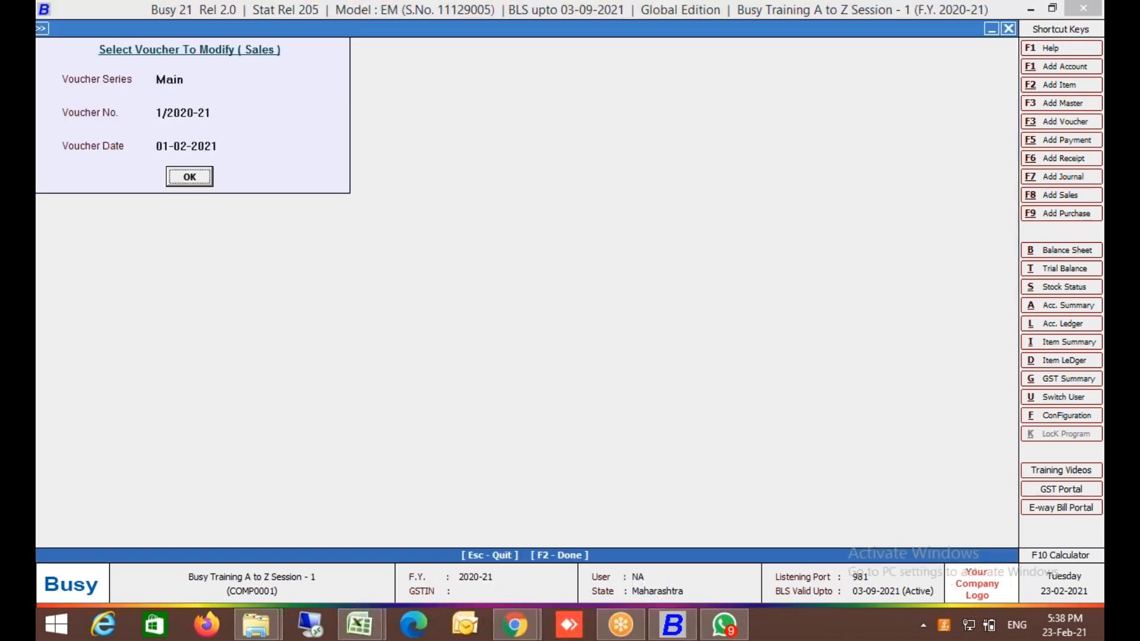
{"action": "key", "text": "Return"}
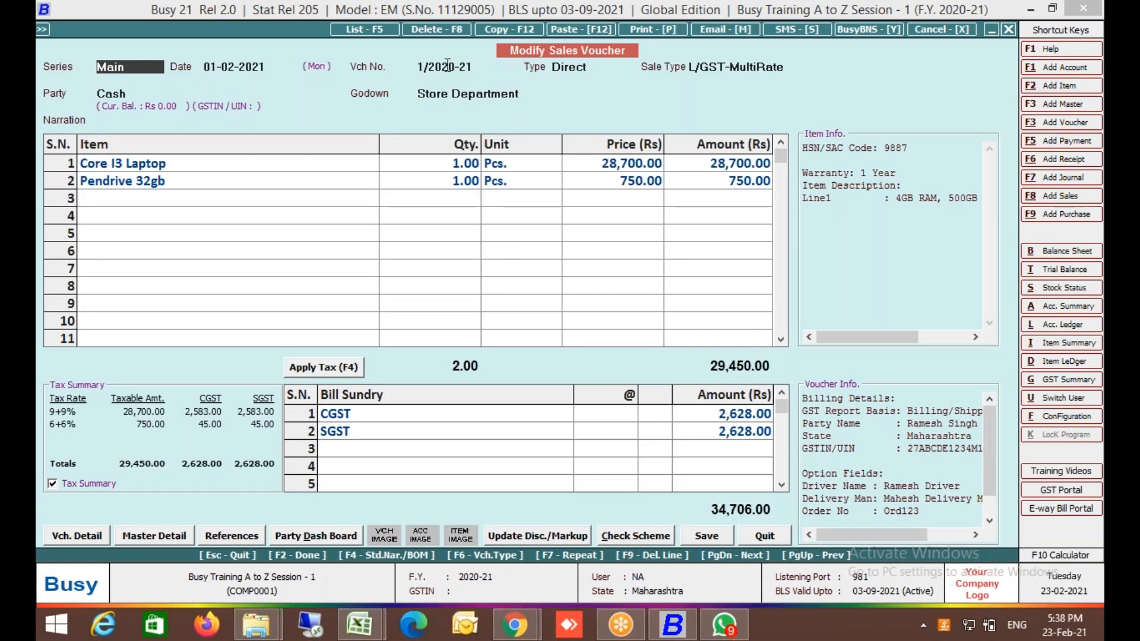
Try twice to edit the voucher number, dismissing the 'Can't Change!' warning each time.
{"action": "left_click", "coordinate": [447, 65]}
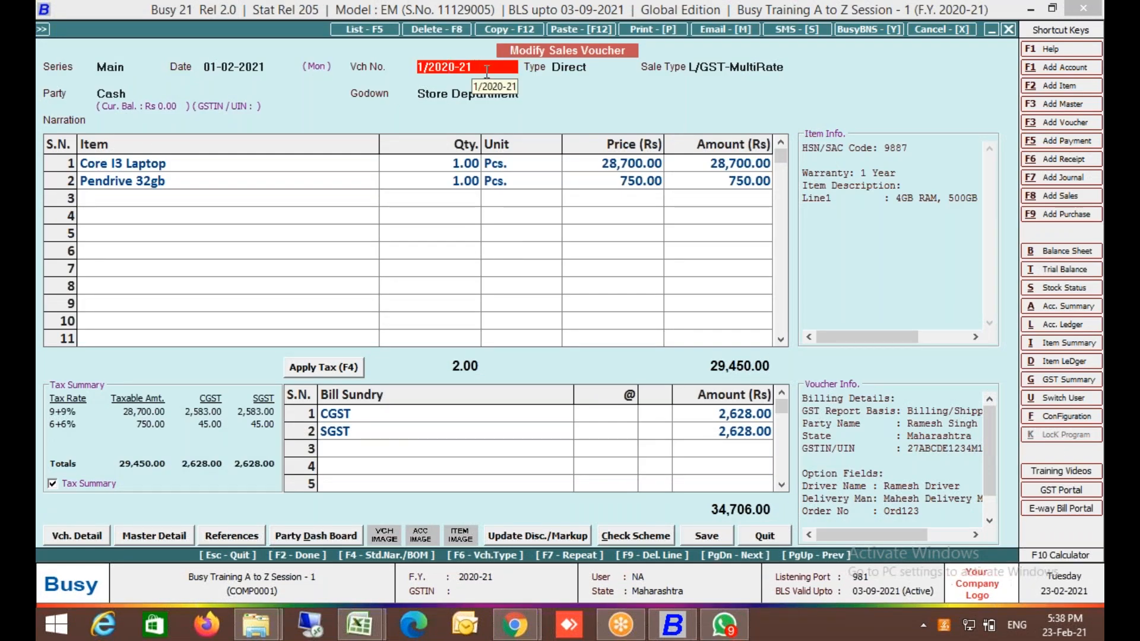
{"action": "double_click", "coordinate": [483, 67]}
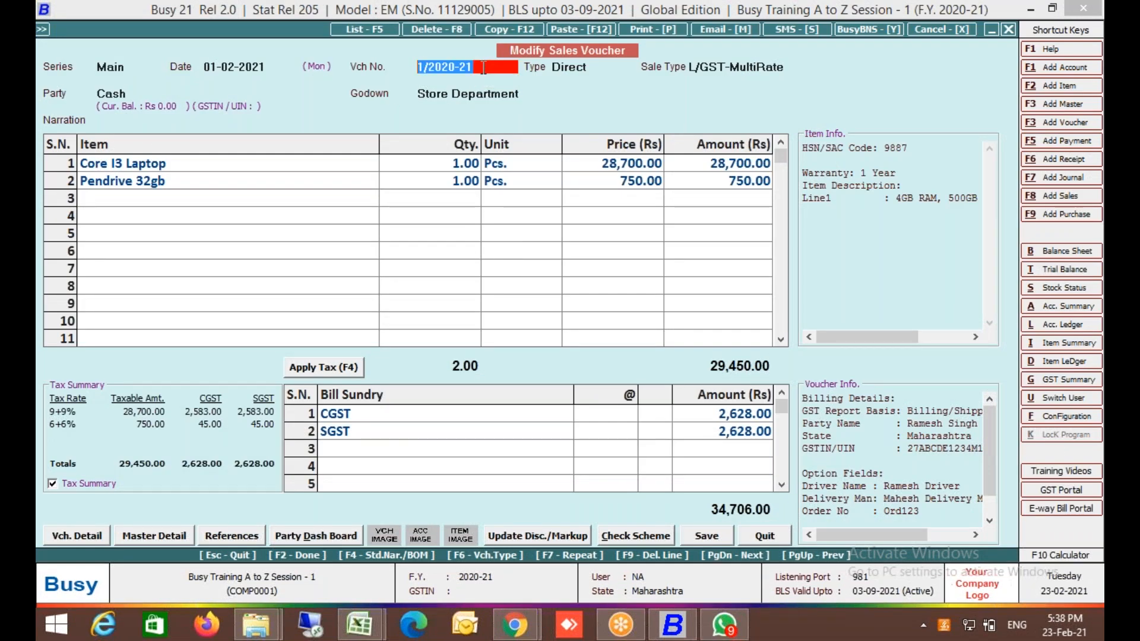
{"action": "key", "text": "BackSpace"}
{"action": "key", "text": "Return"}
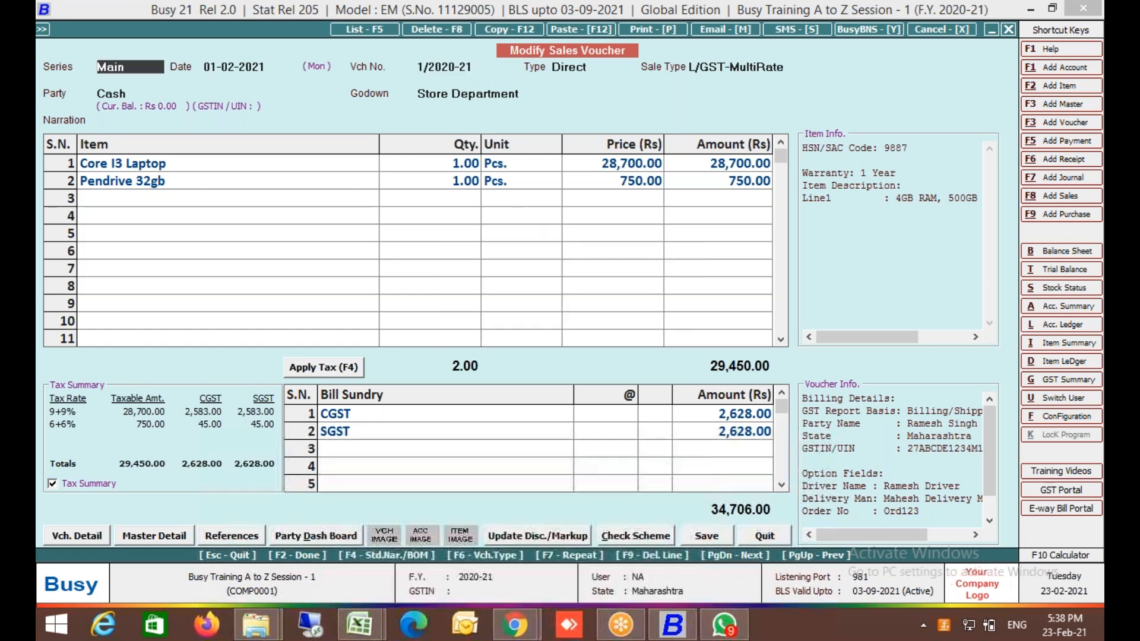
{"action": "left_click", "coordinate": [477, 67]}
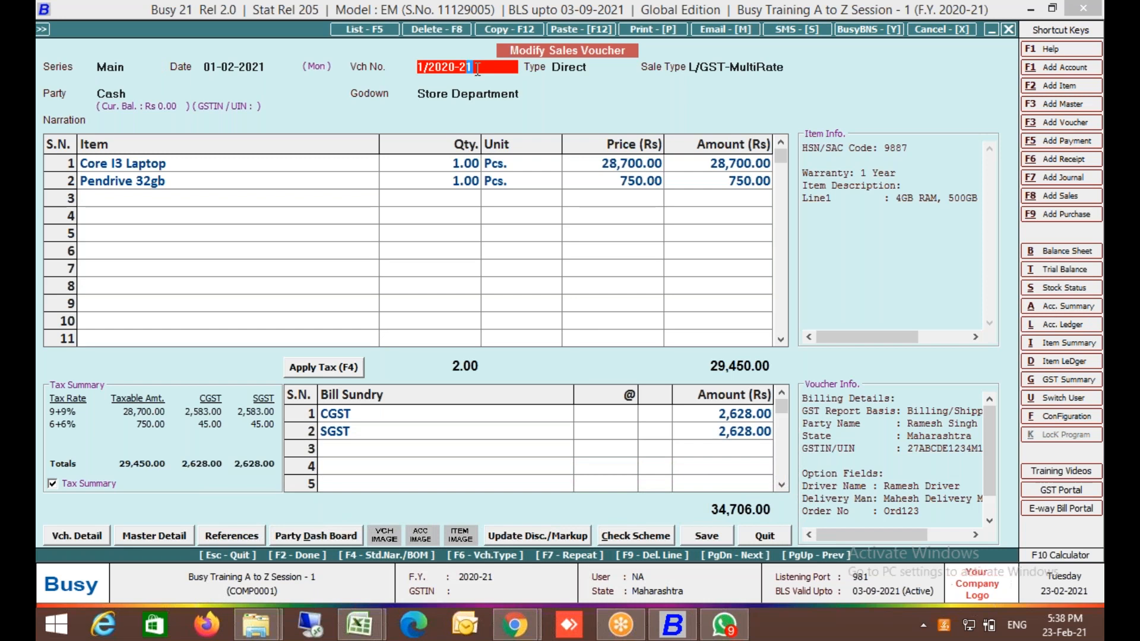
{"action": "double_click", "coordinate": [478, 68]}
{"action": "key", "text": "BackSpace"}
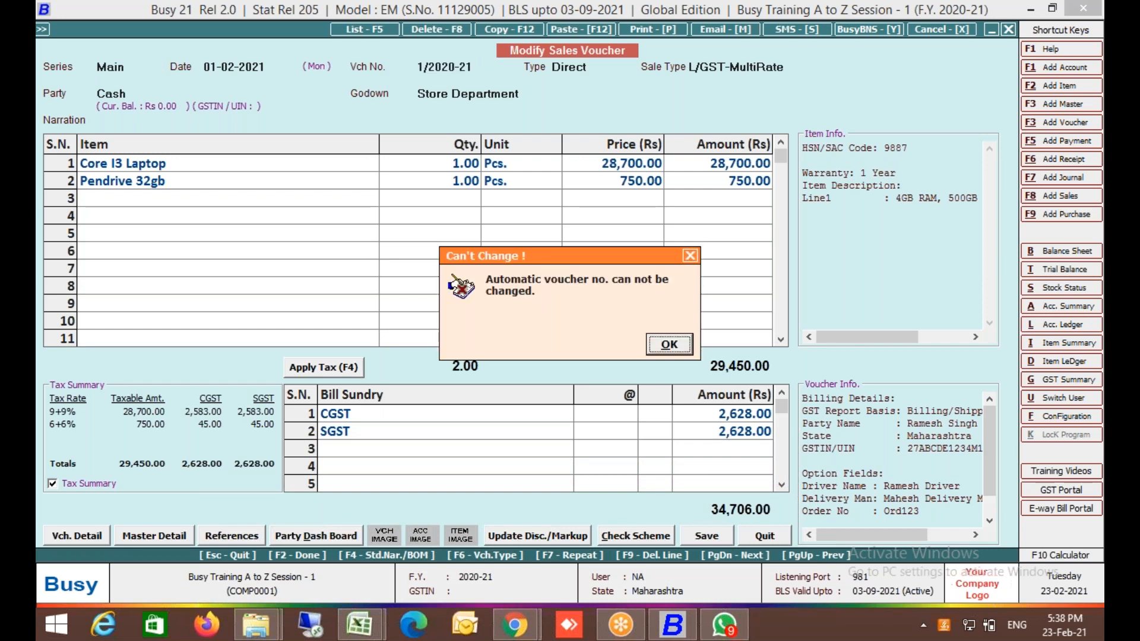
{"action": "key", "text": "Return"}
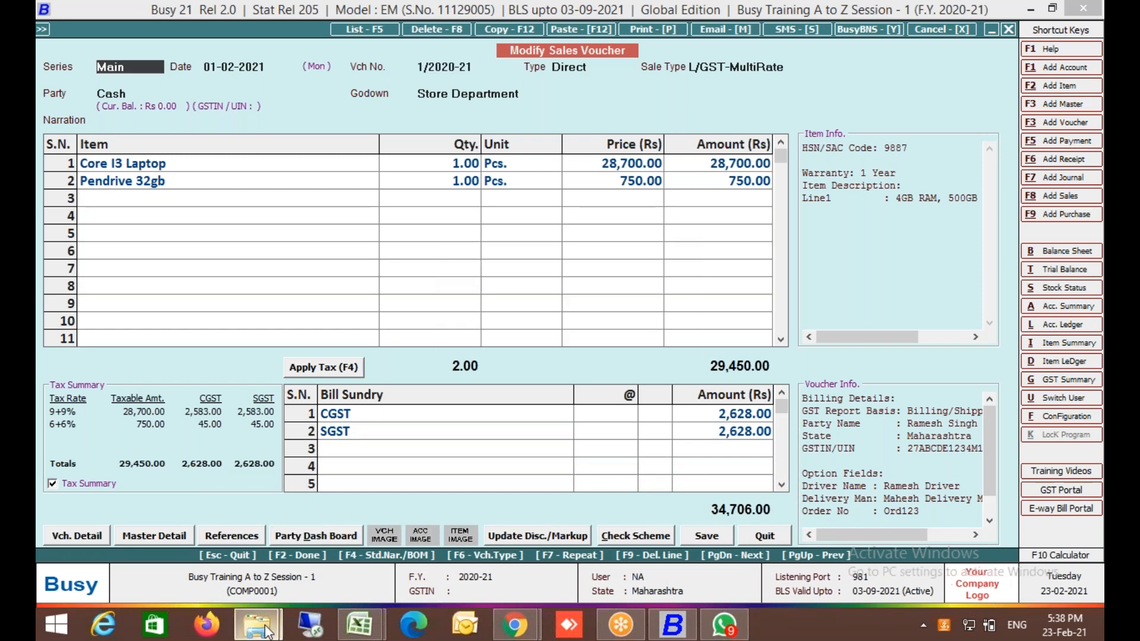
{"action": "mouse_move", "coordinate": [265, 630]}
{"action": "mouse_move", "coordinate": [351, 550]}
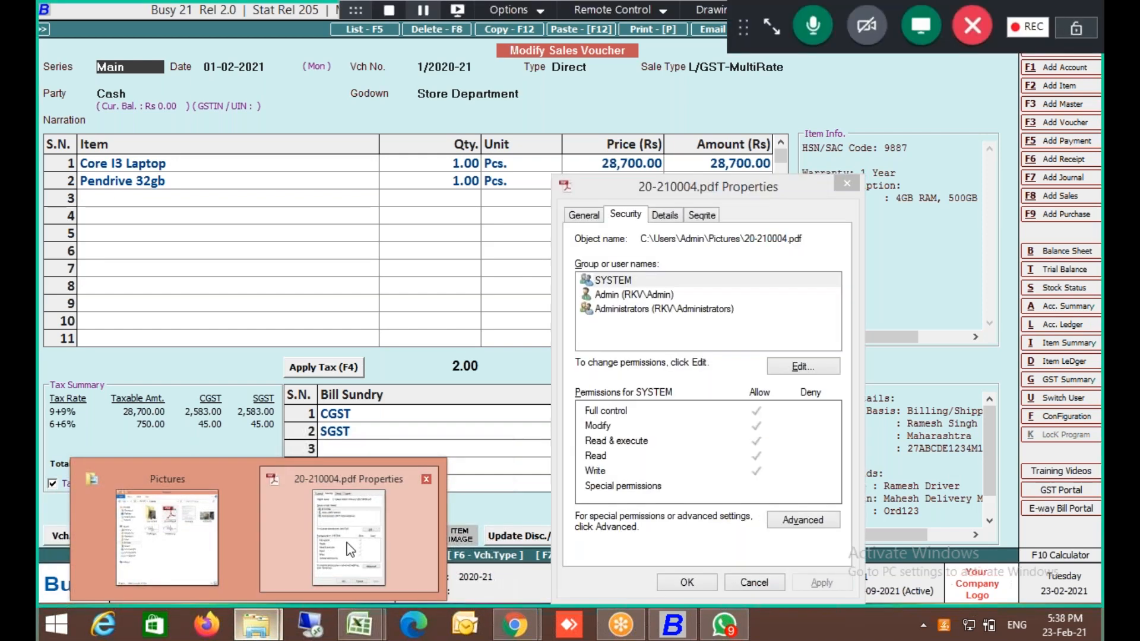
Shorten the scanned document image's name in Pictures to 01.jpg.
{"action": "left_click", "coordinate": [266, 626]}
{"action": "left_click", "coordinate": [639, 191]}
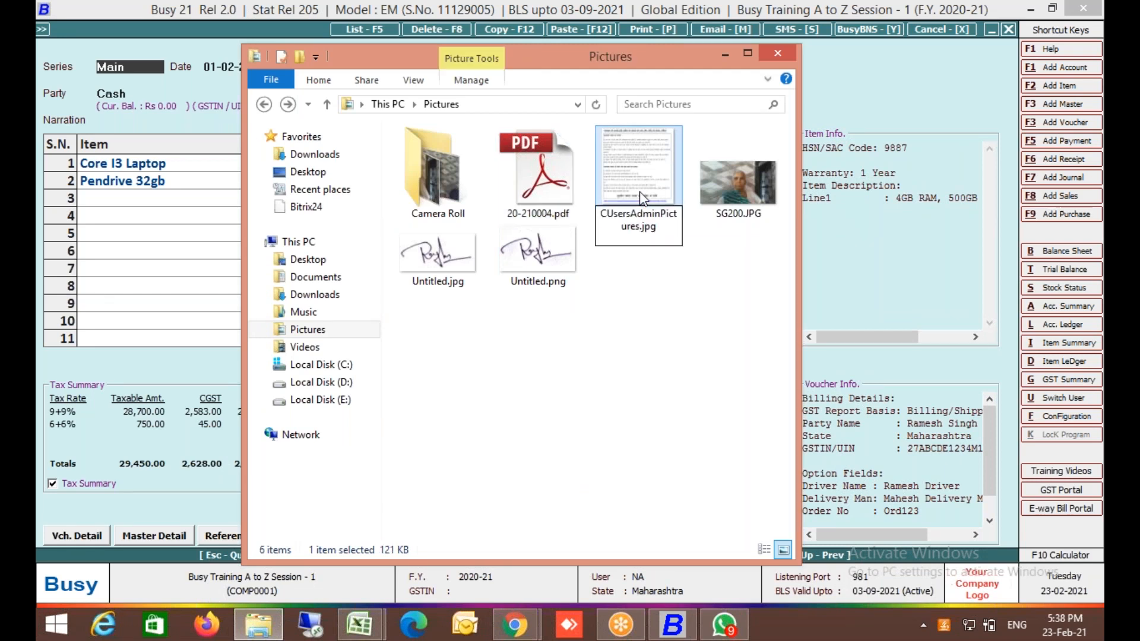
{"action": "key", "text": "BackSpace"}
{"action": "key", "text": "BackSpace"}
{"action": "key", "text": "BackSpace"}
{"action": "key", "text": "BackSpace"}
{"action": "key", "text": "BackSpace"}
{"action": "key", "text": "BackSpace"}
{"action": "key", "text": "BackSpace"}
{"action": "key", "text": "BackSpace"}
{"action": "key", "text": "BackSpace"}
{"action": "key", "text": "BackSpace"}
{"action": "key", "text": "BackSpace"}
{"action": "key", "text": "BackSpace"}
{"action": "key", "text": "BackSpace"}
{"action": "key", "text": "BackSpace"}
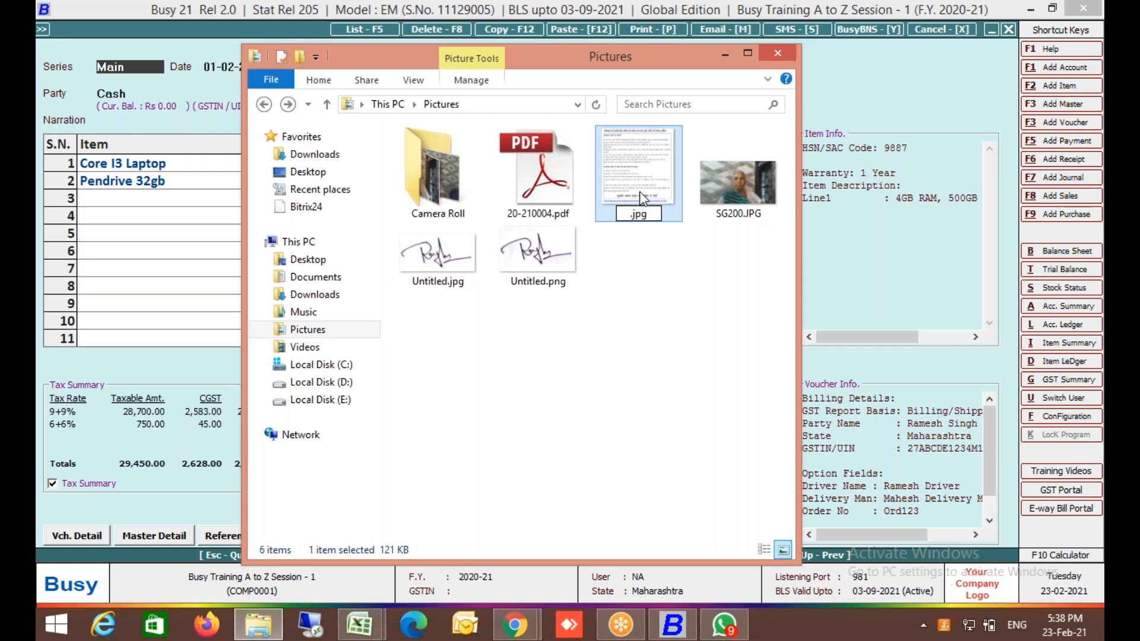
{"action": "type", "text": "15"}
{"action": "key", "text": "alt+Tab"}
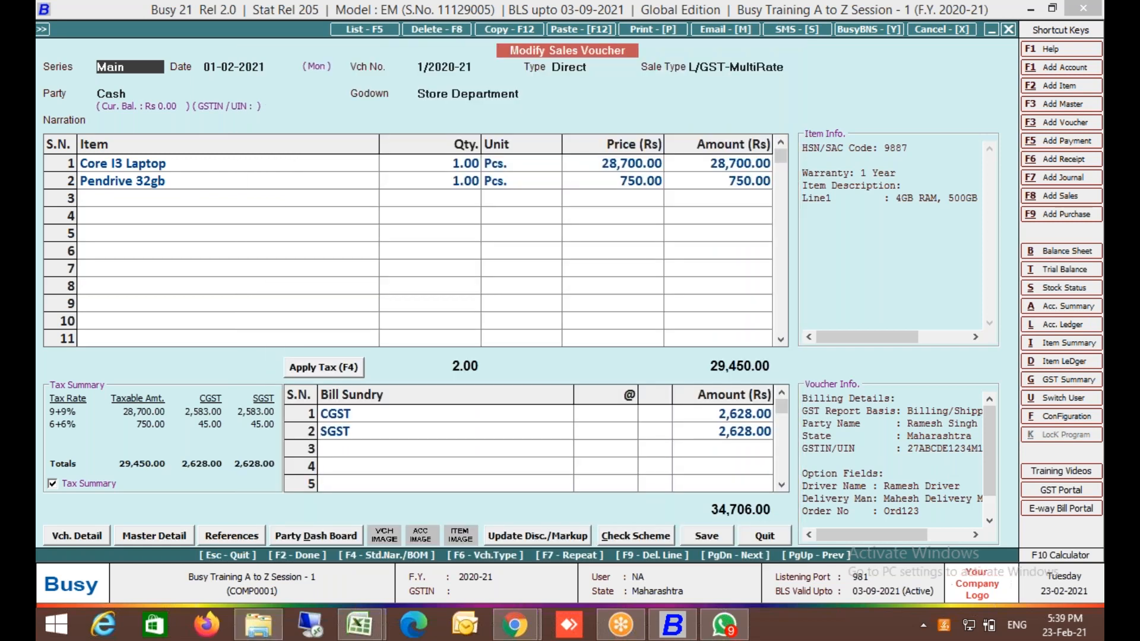
{"action": "key", "text": "alt+Tab"}
{"action": "key", "text": "alt+Tab"}
{"action": "key", "text": "alt+Tab"}
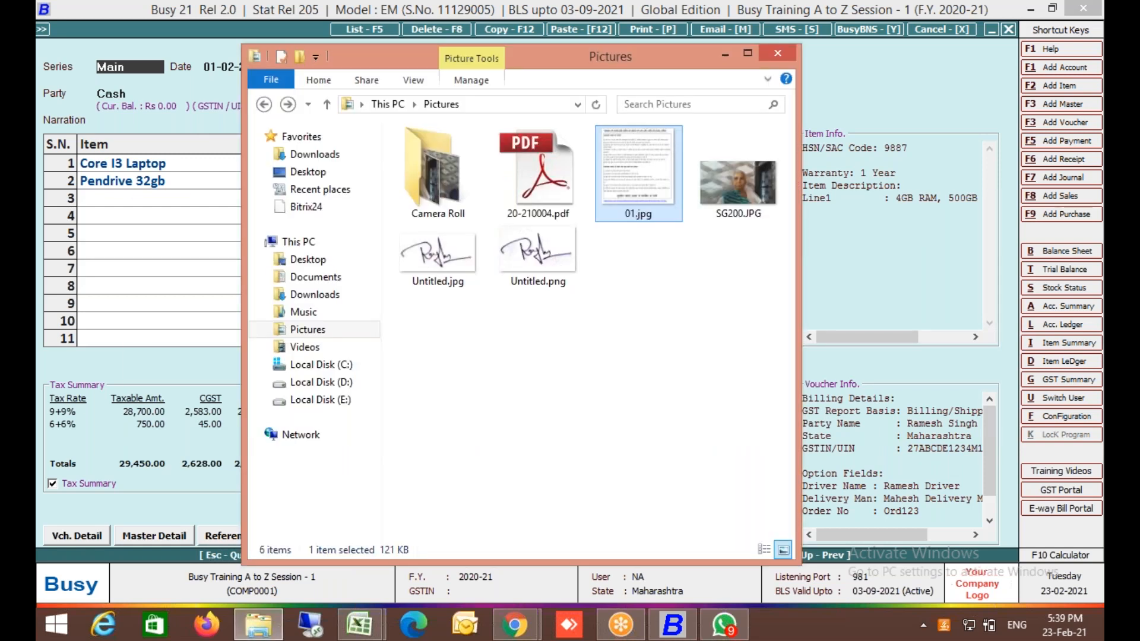
Rename 01.jpg to 012020-21.jpg.
{"action": "key", "text": "F2"}
{"action": "key", "text": "Right"}
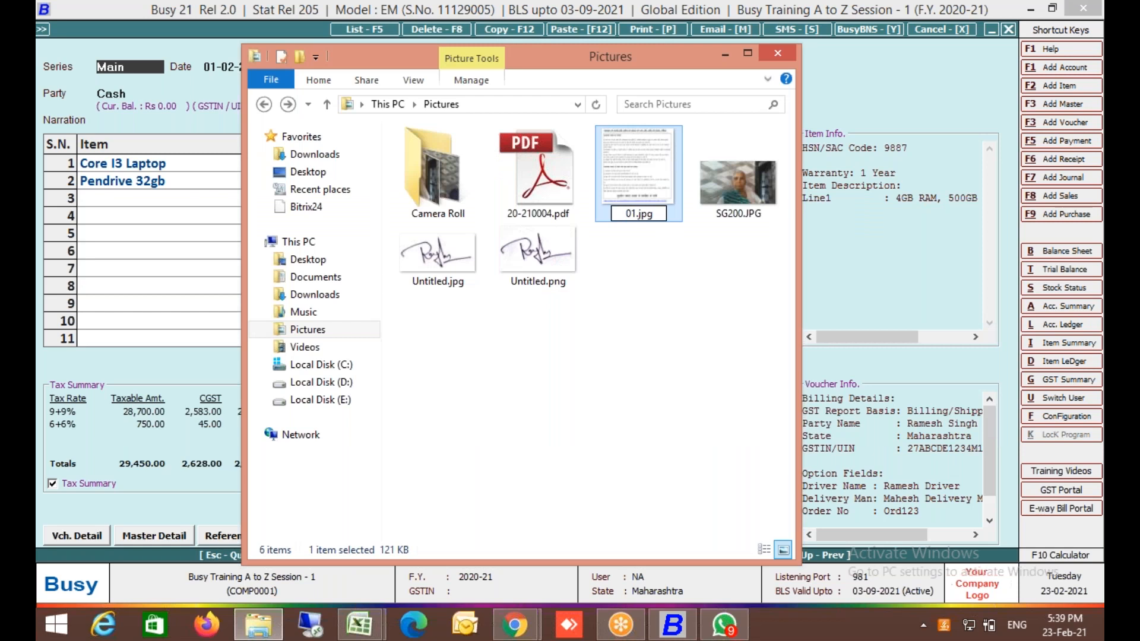
{"action": "type", "text": "."}
{"action": "key", "text": "BackSpace"}
{"action": "key", "text": "BackSpace"}
{"action": "type", "text": "20.20-21"}
{"action": "key", "text": "Return"}
Quit sales voucher 1/2020-21 with Yes and reopen it for modification.
{"action": "key", "text": "alt+Tab"}
{"action": "key", "text": "Escape"}
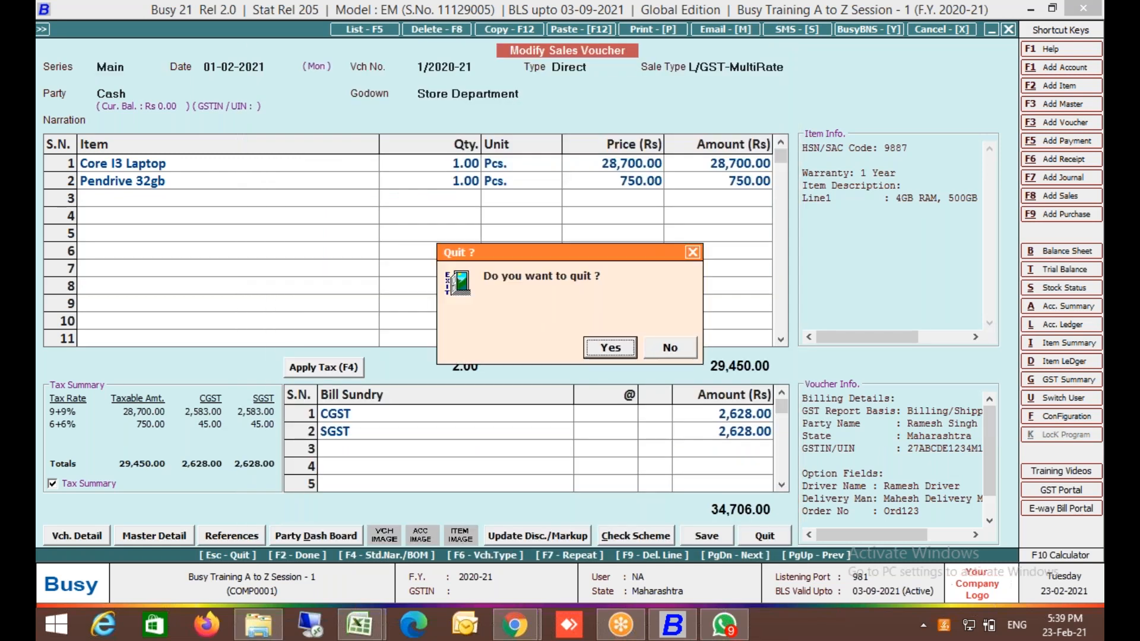
{"action": "key", "text": "Return"}
{"action": "key", "text": "Return"}
{"action": "key", "text": "Return"}
{"action": "key", "text": "Return"}
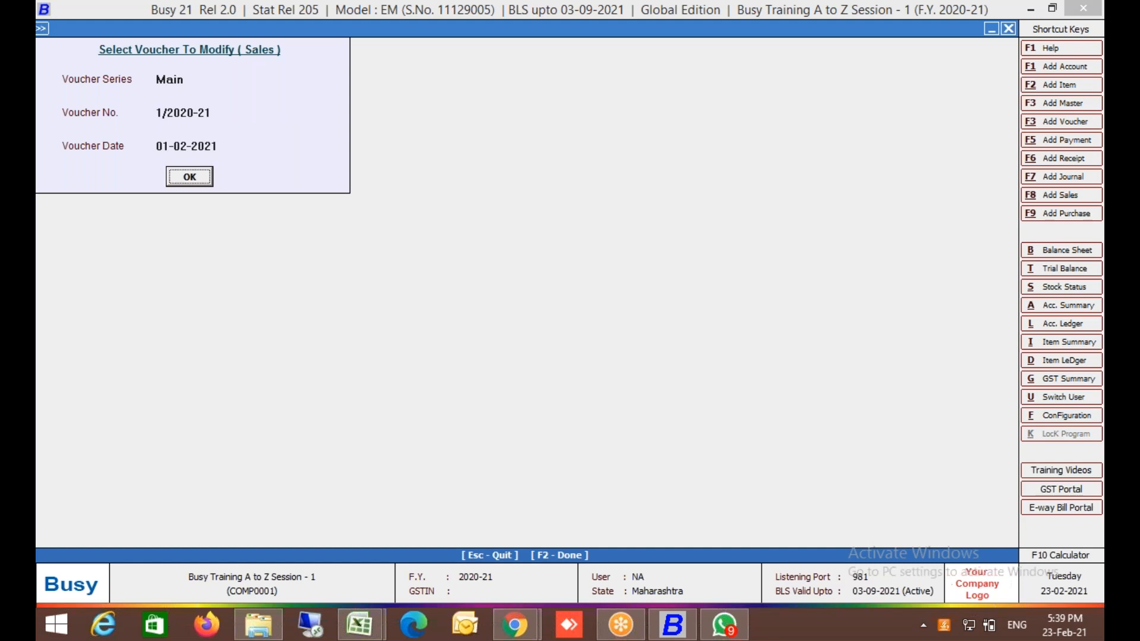
{"action": "key", "text": "Return"}
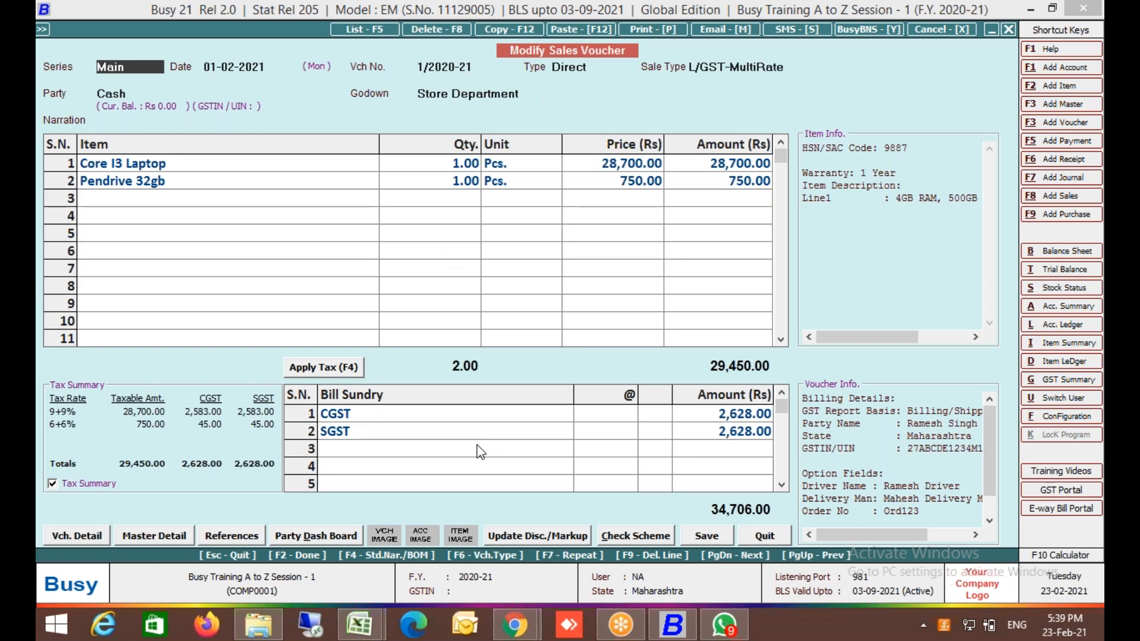
{"action": "left_click", "coordinate": [258, 623]}
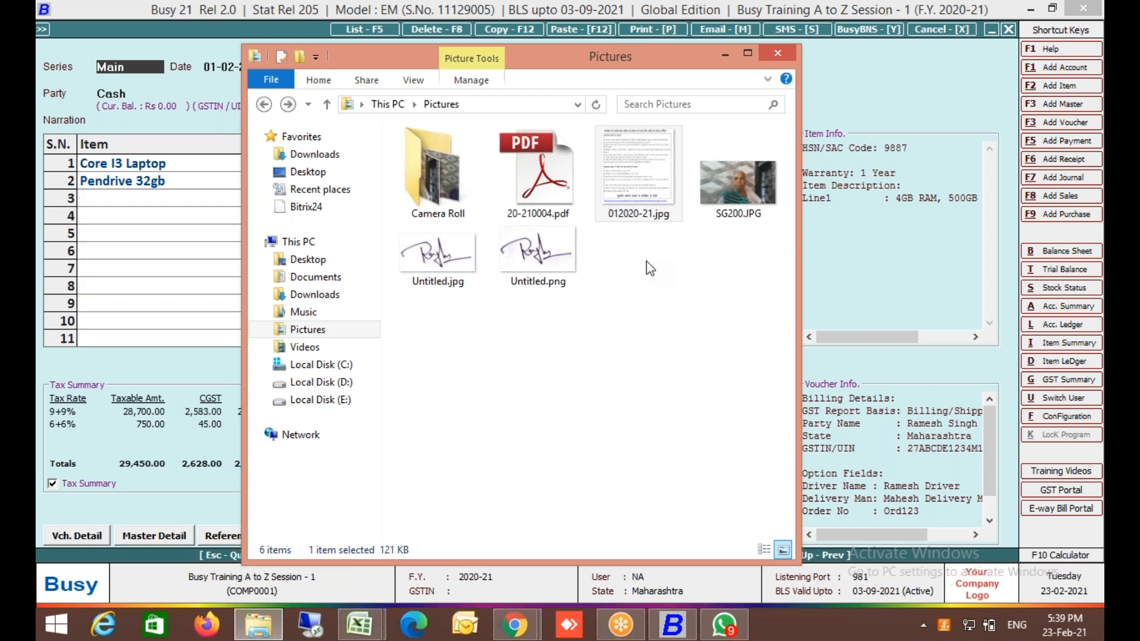
{"action": "left_click", "coordinate": [747, 188]}
{"action": "key", "text": "F2"}
{"action": "key", "text": "Left"}
{"action": "key", "text": "Right"}
{"action": "key", "text": "Right"}
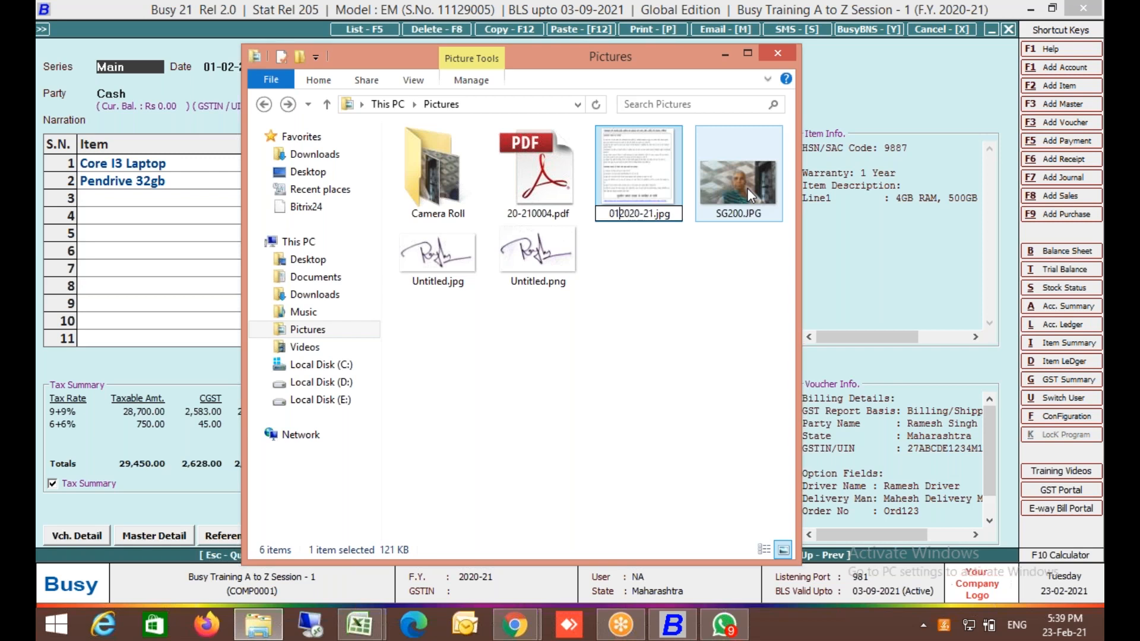
{"action": "key", "text": "Return"}
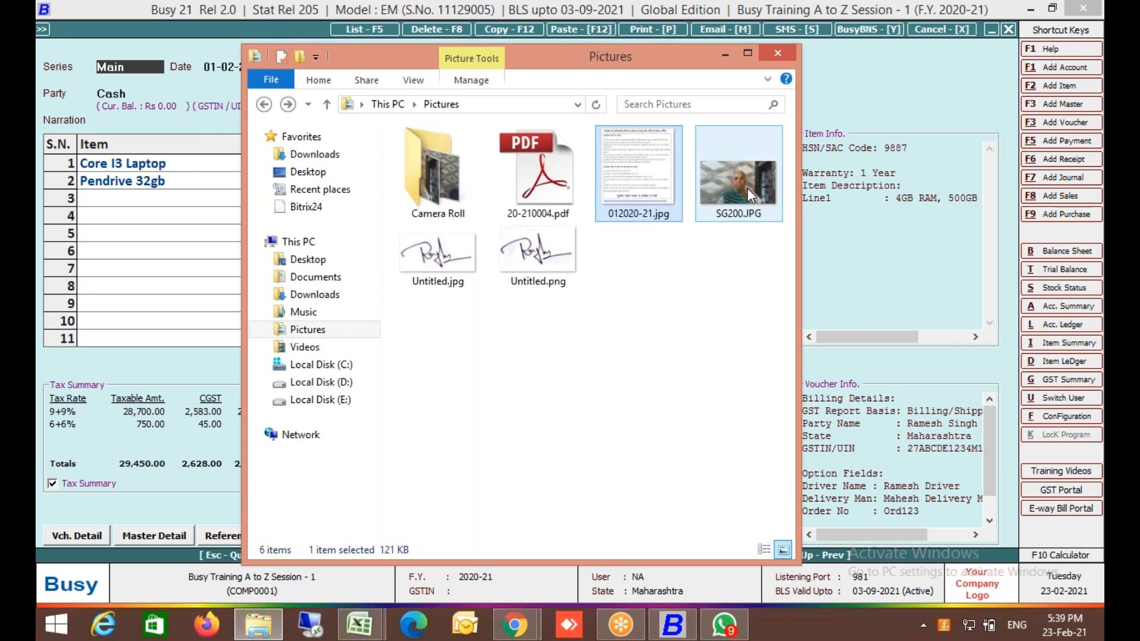
{"action": "key", "text": "alt+Tab"}
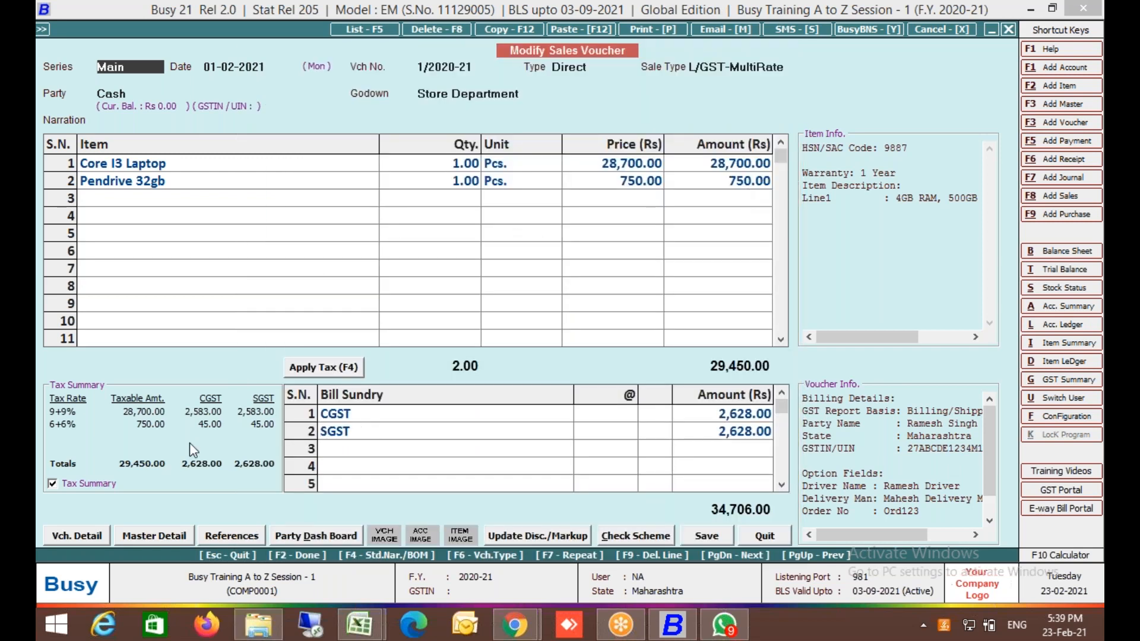
Change the Main sales series separator to '-' and renumber all its vouchers.
{"action": "left_click", "coordinate": [93, 539]}
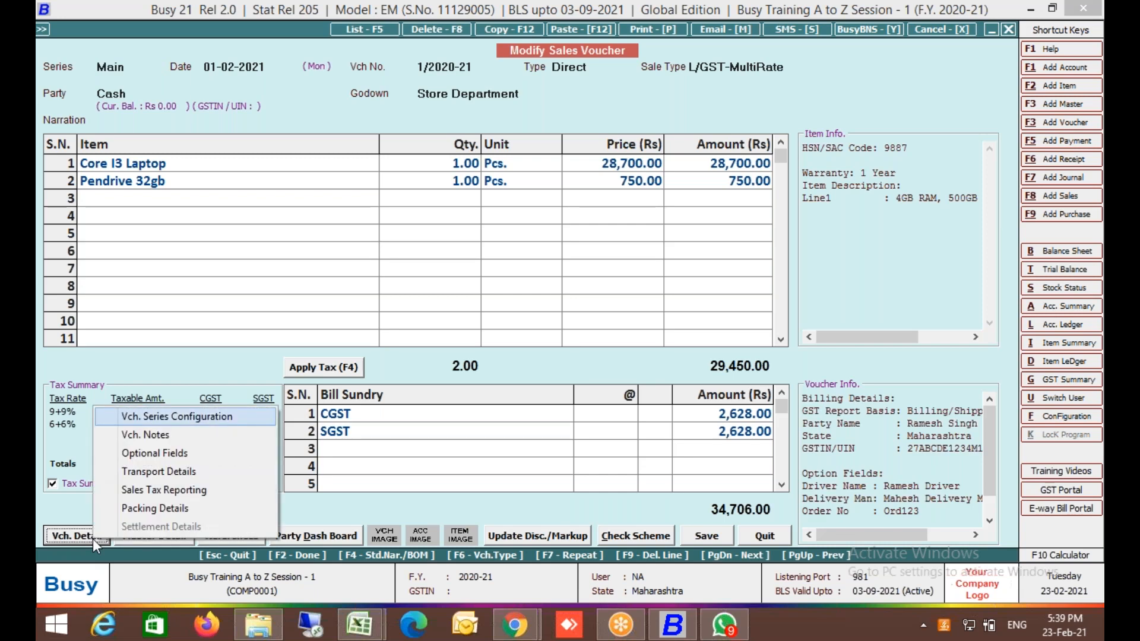
{"action": "key", "text": "Return"}
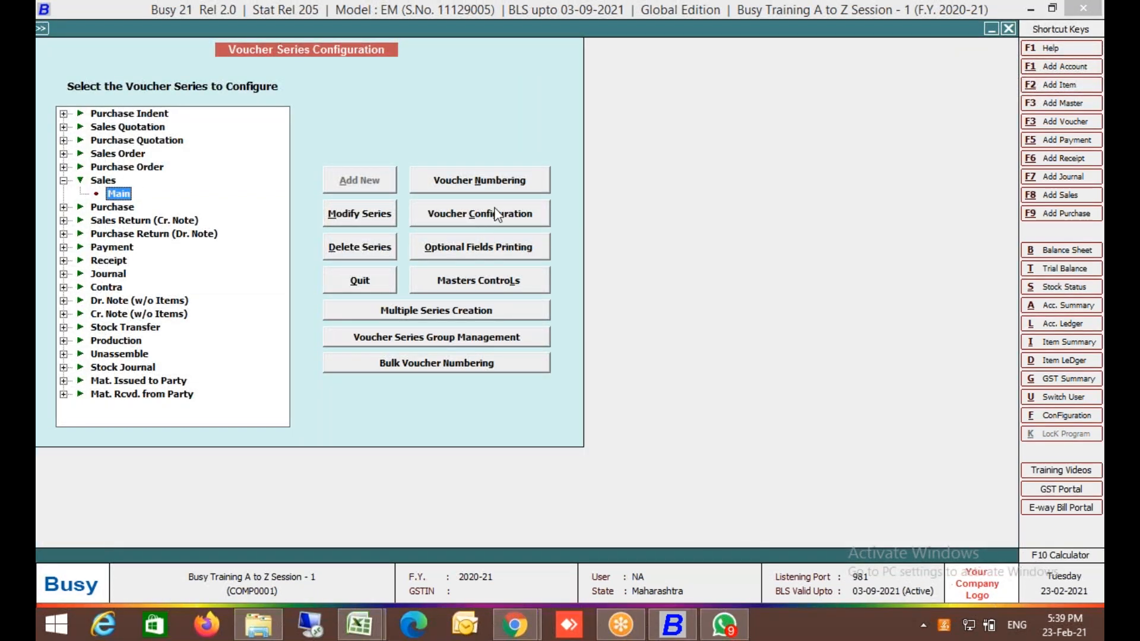
{"action": "left_click", "coordinate": [498, 177]}
{"action": "key", "text": "Return"}
{"action": "key", "text": "Return"}
{"action": "key", "text": "Return"}
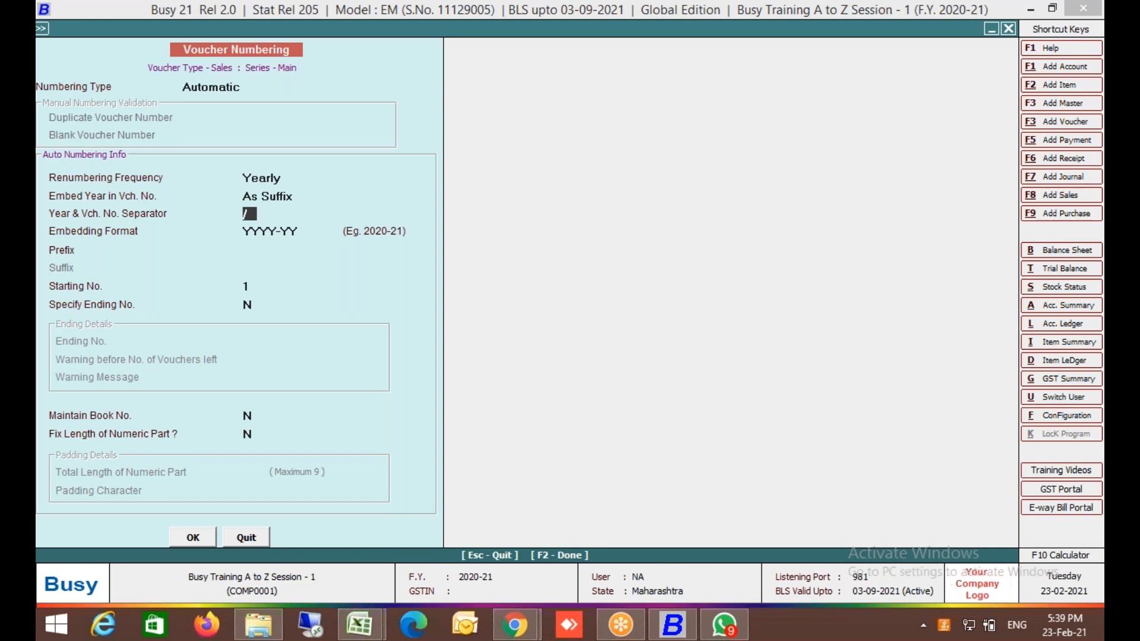
{"action": "type", "text": "-"}
{"action": "key", "text": "Return"}
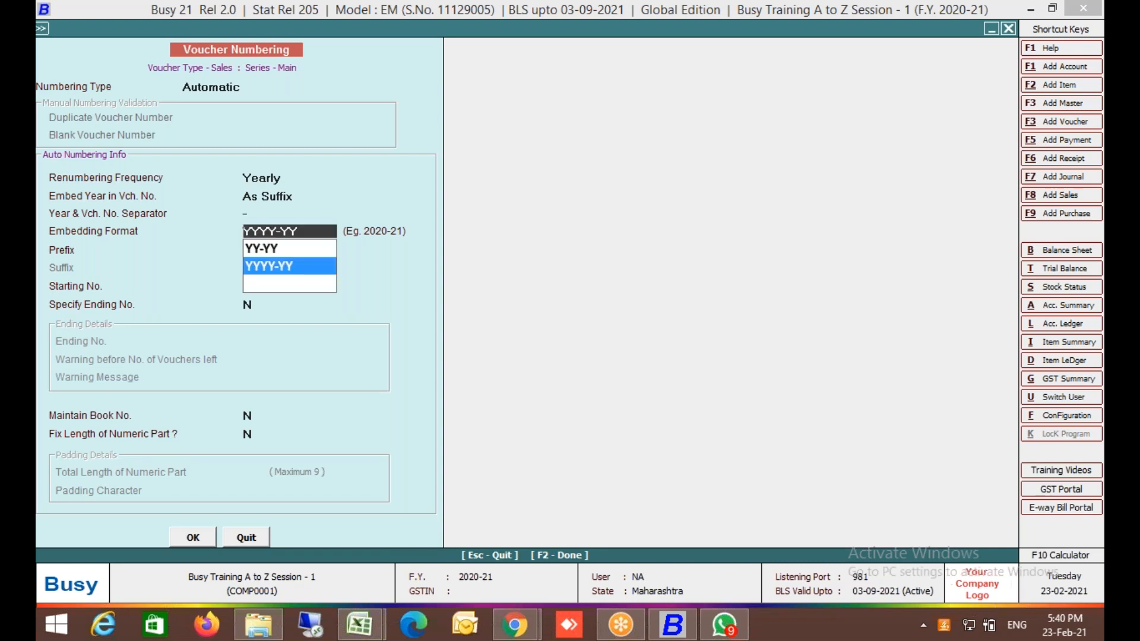
{"action": "key", "text": "F2"}
{"action": "key", "text": "Return"}
{"action": "key", "text": "Left"}
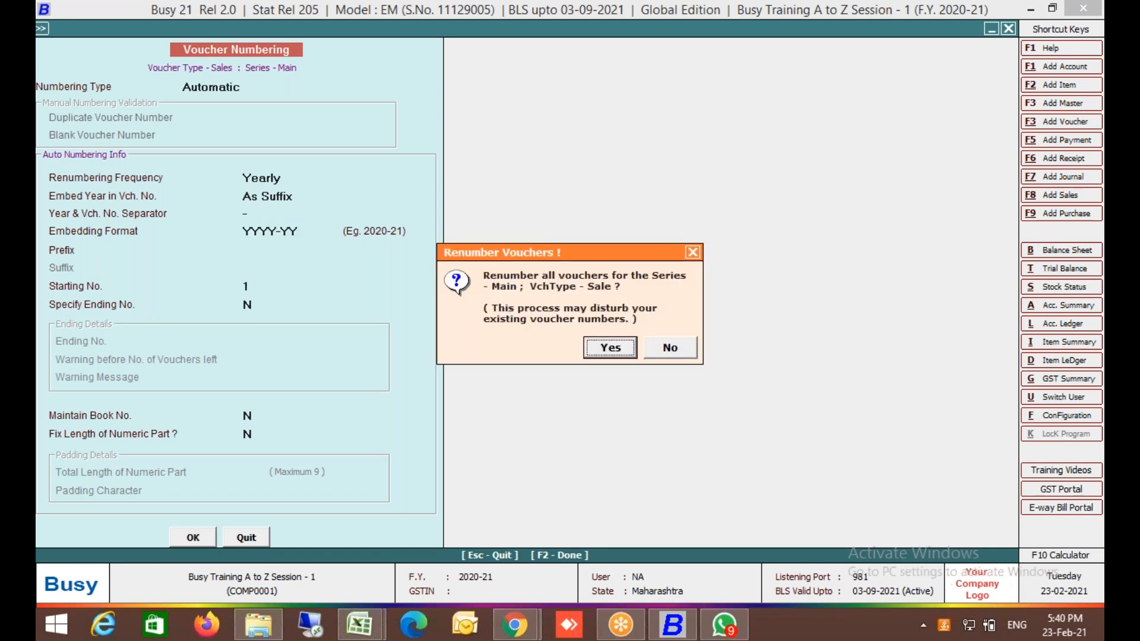
{"action": "key", "text": "Return"}
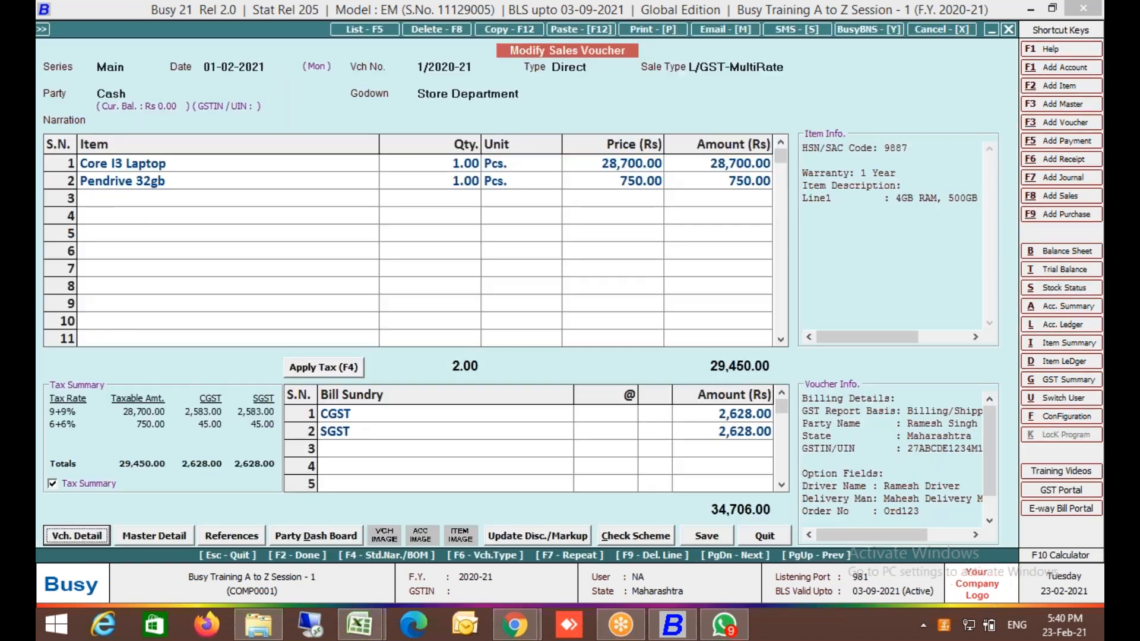
Reopen the first Main sales voucher, now numbered 1-2020-21.
{"action": "key", "text": "Escape"}
{"action": "key", "text": "Return"}
{"action": "key", "text": "Return"}
{"action": "key", "text": "Return"}
{"action": "key", "text": "Escape"}
{"action": "key", "text": "Return"}
{"action": "key", "text": "Return"}
{"action": "key", "text": "Return"}
{"action": "key", "text": "Return"}
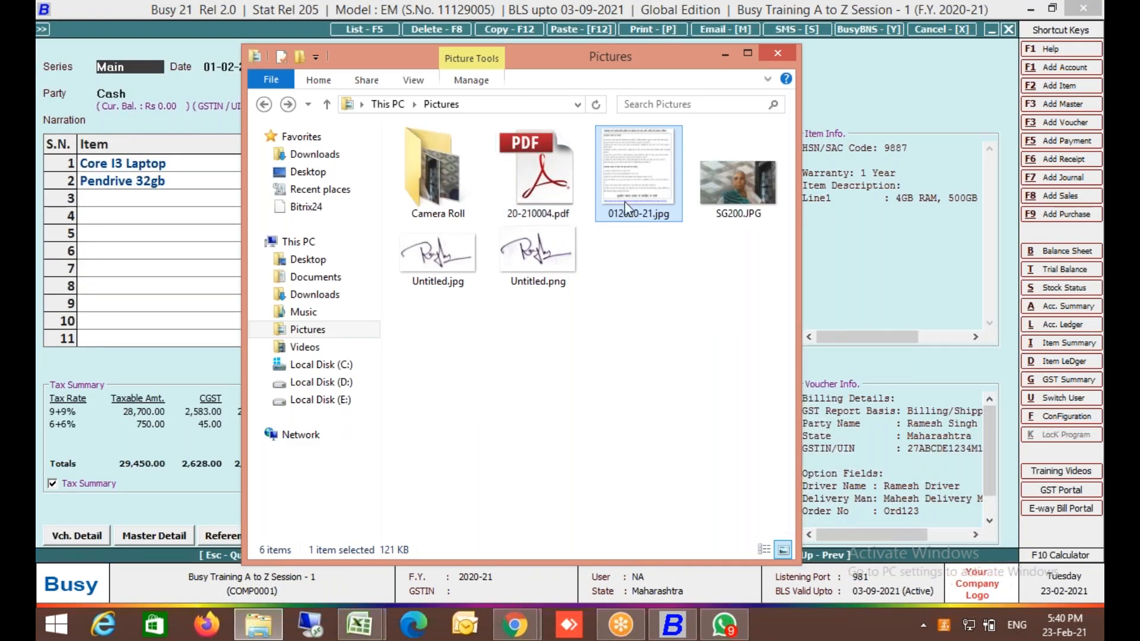
Rename the image to 01-2020-21.jpg and compare it with the voucher number.
{"action": "key", "text": "F2"}
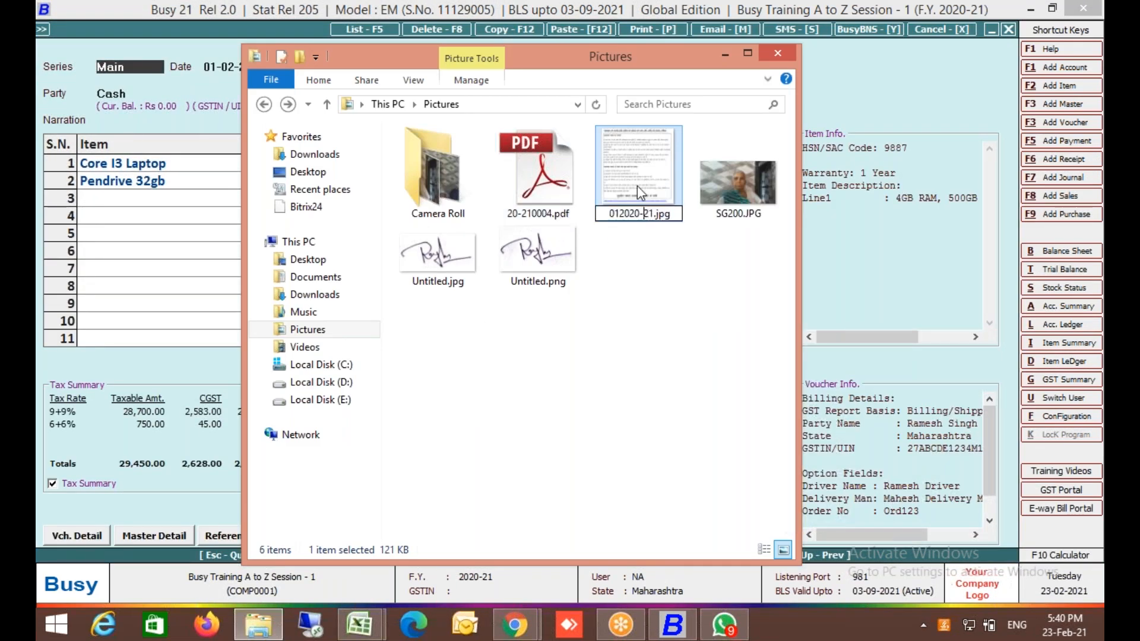
{"action": "type", "text": "-"}
{"action": "key", "text": "Return"}
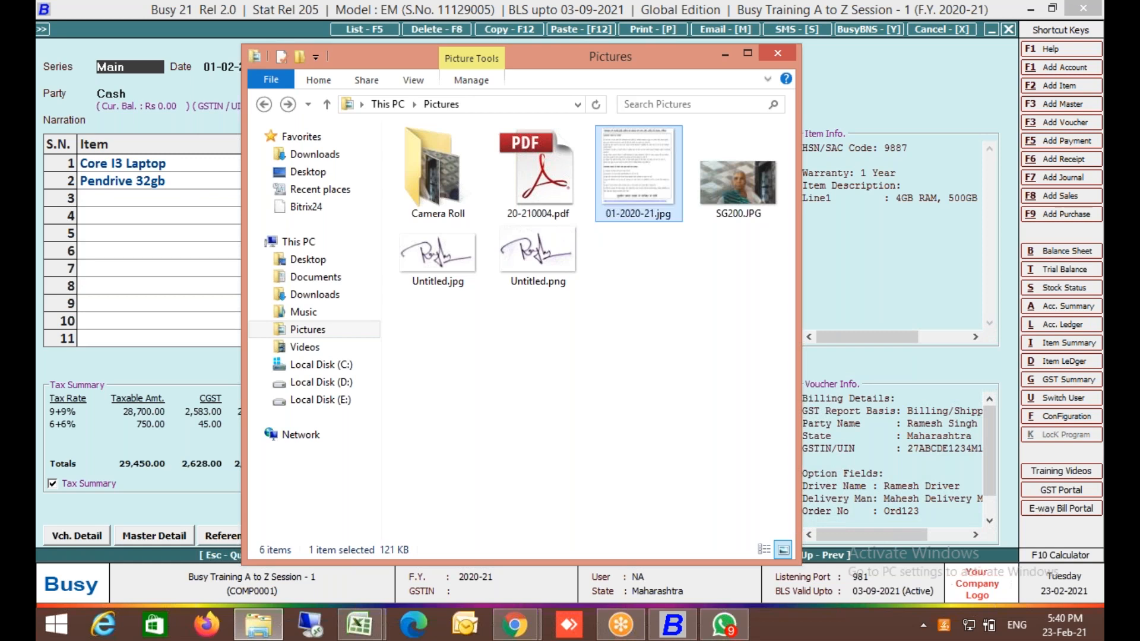
{"action": "key", "text": "alt+Tab"}
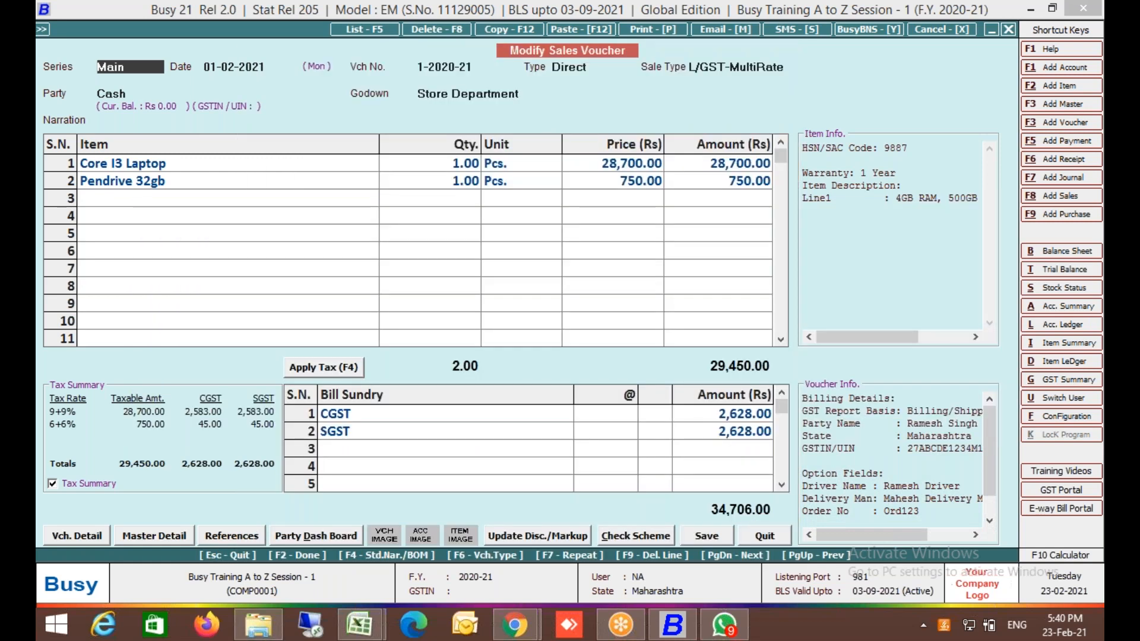
{"action": "key", "text": "alt+Tab"}
Remove the leading 0 so the image is named 1-2020-21.jpg.
{"action": "key", "text": "F2"}
{"action": "key", "text": "Left"}
{"action": "key", "text": "Left"}
{"action": "key", "text": "Left"}
{"action": "key", "text": "Left"}
{"action": "key", "text": "Left"}
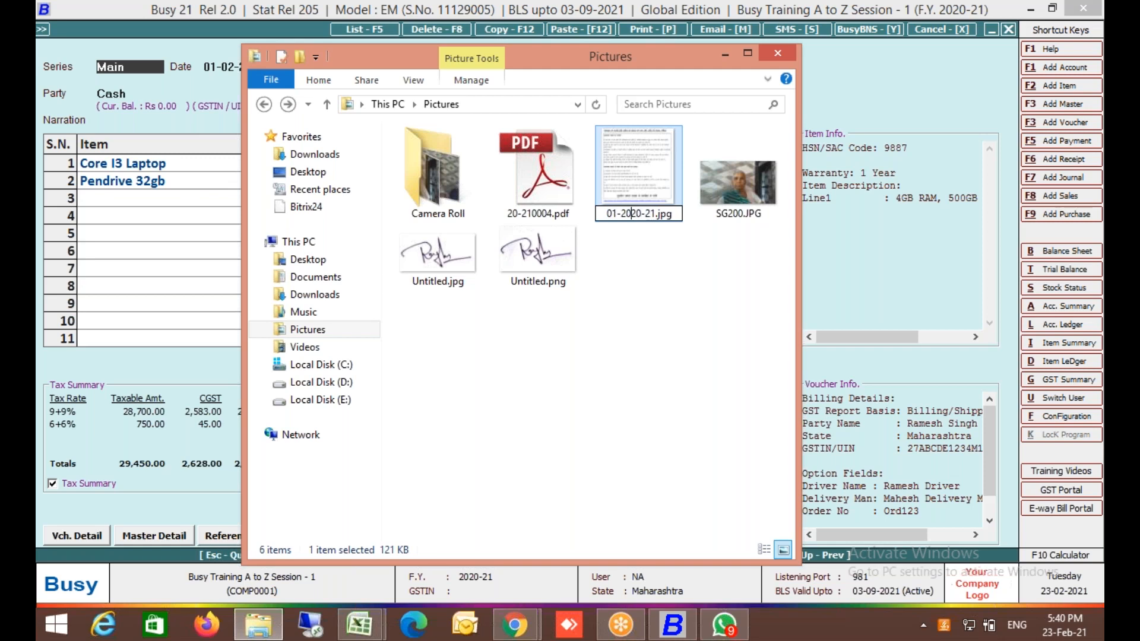
{"action": "key", "text": "Home"}
{"action": "key", "text": "Delete"}
{"action": "key", "text": "Return"}
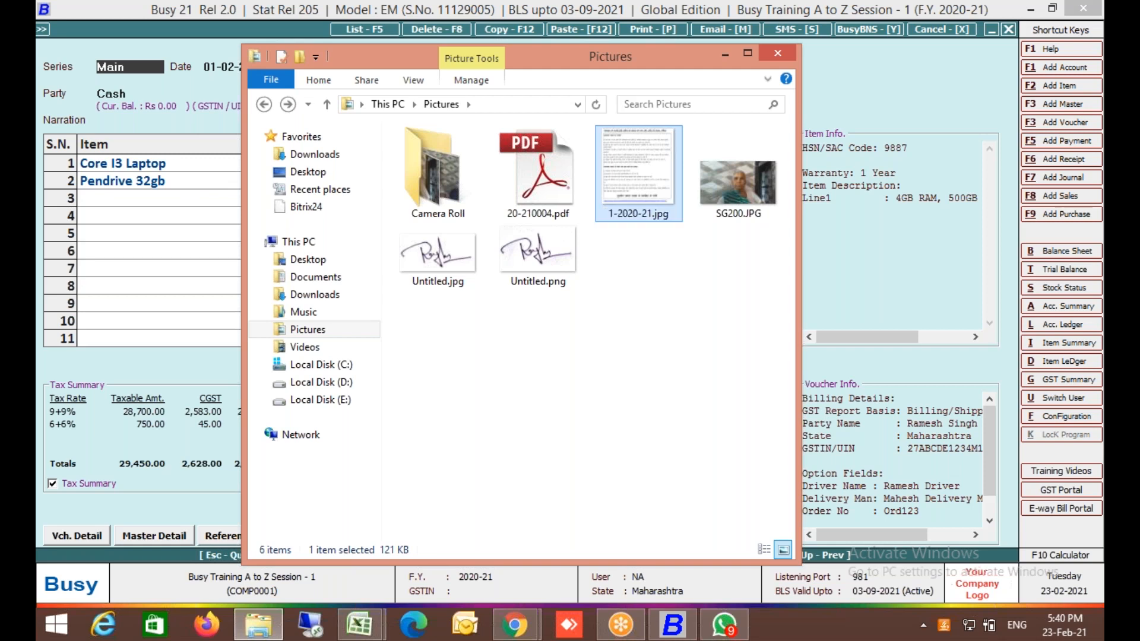
Back in Busy, quit the open sales voucher.
{"action": "key", "text": "alt+Tab"}
{"action": "key", "text": "Escape"}
{"action": "key", "text": "Return"}
{"action": "key", "text": "Return"}
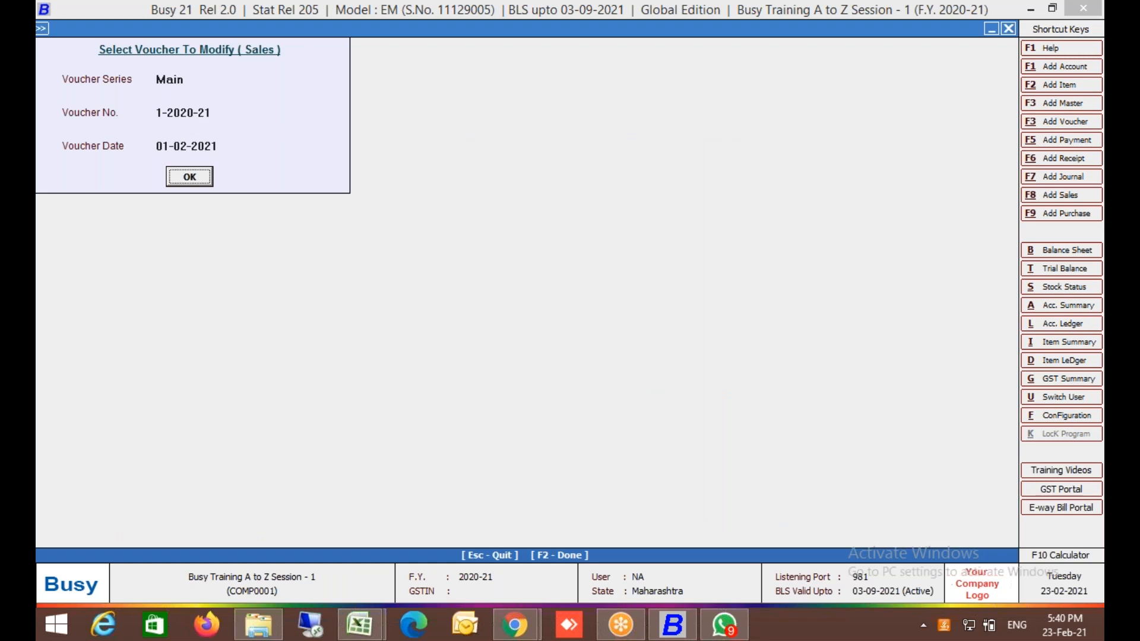
Reopen voucher 1-2020-21 and view its attached 1-2020-21.jpg image, then close the preview.
{"action": "key", "text": "Return"}
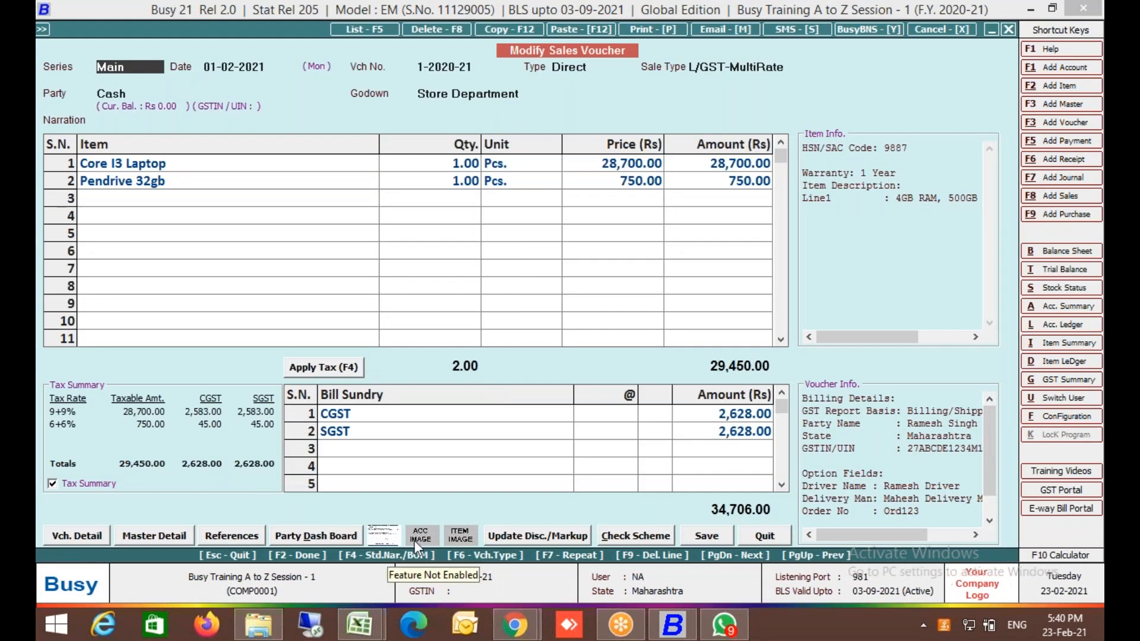
{"action": "left_click", "coordinate": [380, 540]}
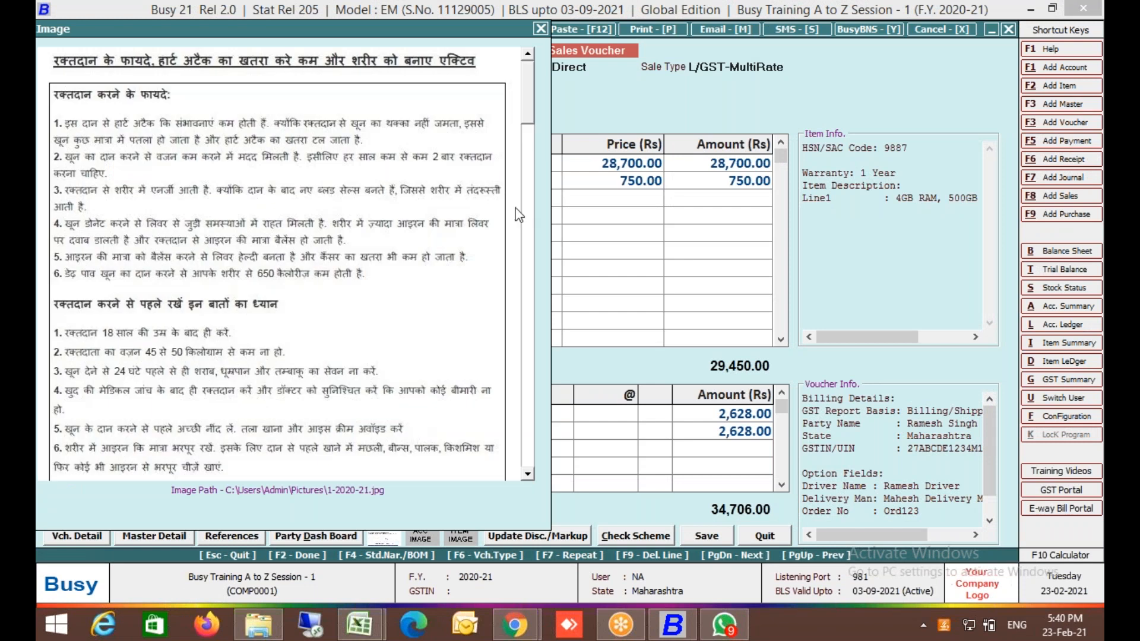
{"action": "scroll", "coordinate": [530, 260], "scroll_direction": "down", "scroll_amount": 3}
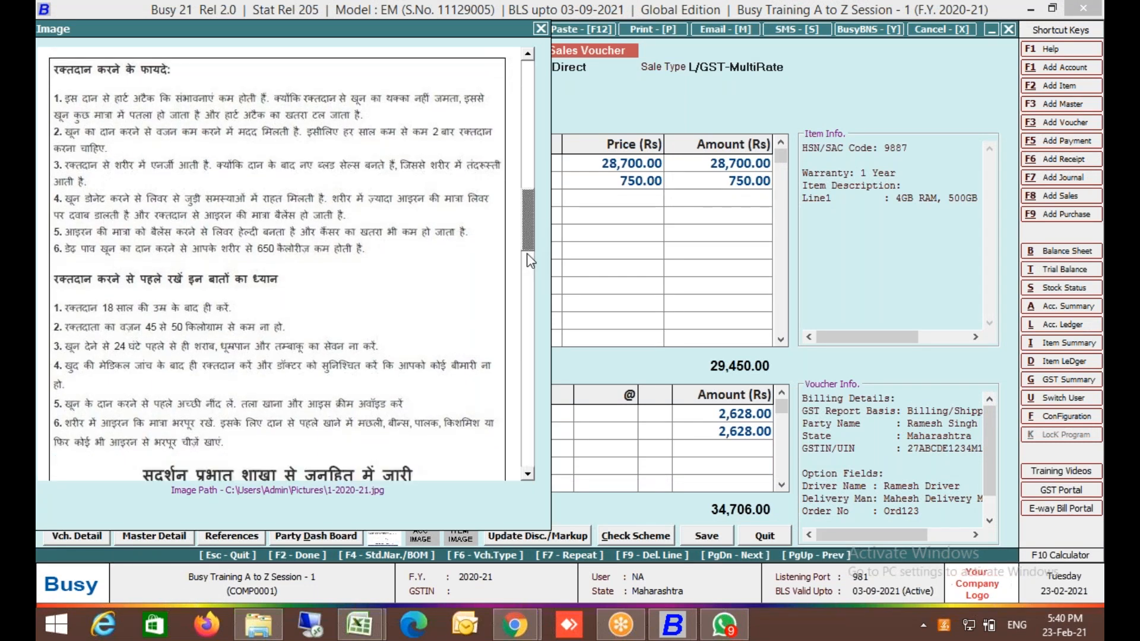
{"action": "scroll", "coordinate": [528, 402], "scroll_direction": "down", "scroll_amount": 2}
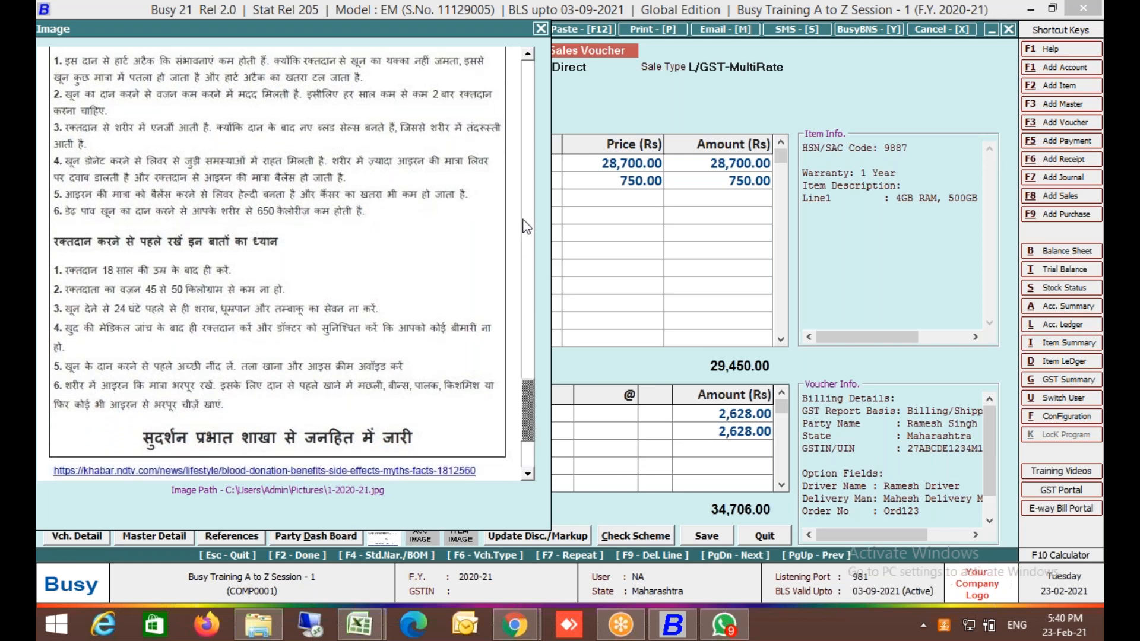
{"action": "scroll", "coordinate": [528, 220], "scroll_direction": "up", "scroll_amount": 2}
{"action": "scroll", "coordinate": [526, 116], "scroll_direction": "up", "scroll_amount": 3}
{"action": "left_click", "coordinate": [540, 28]}
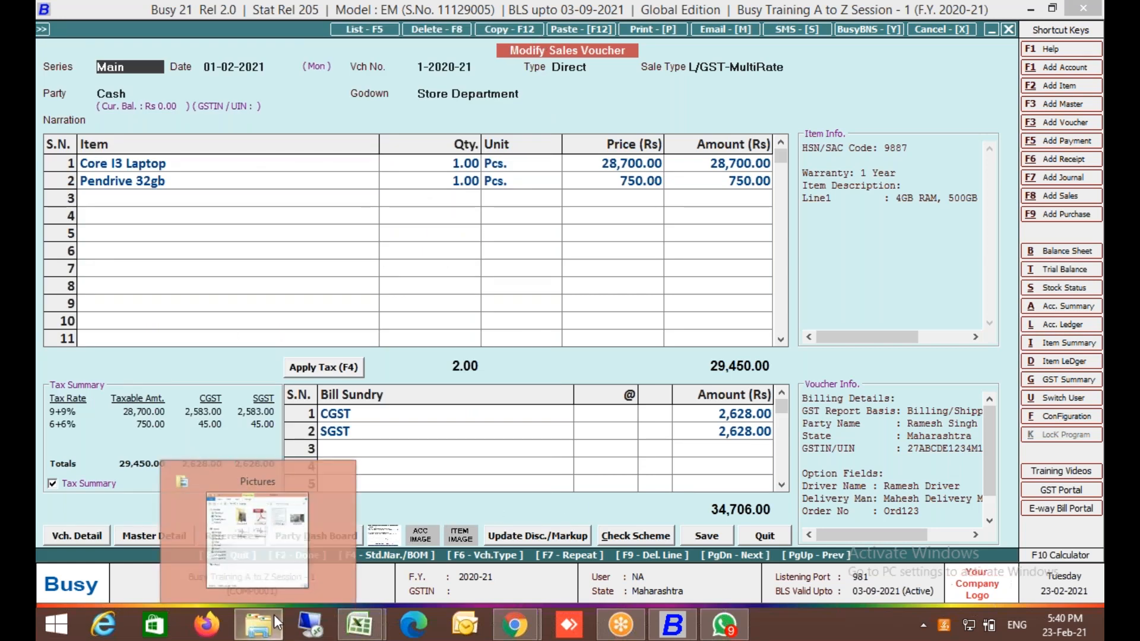
Rename the image 1-2020-21.jpg to old_1-2020-21.jpg.
{"action": "left_click", "coordinate": [271, 632]}
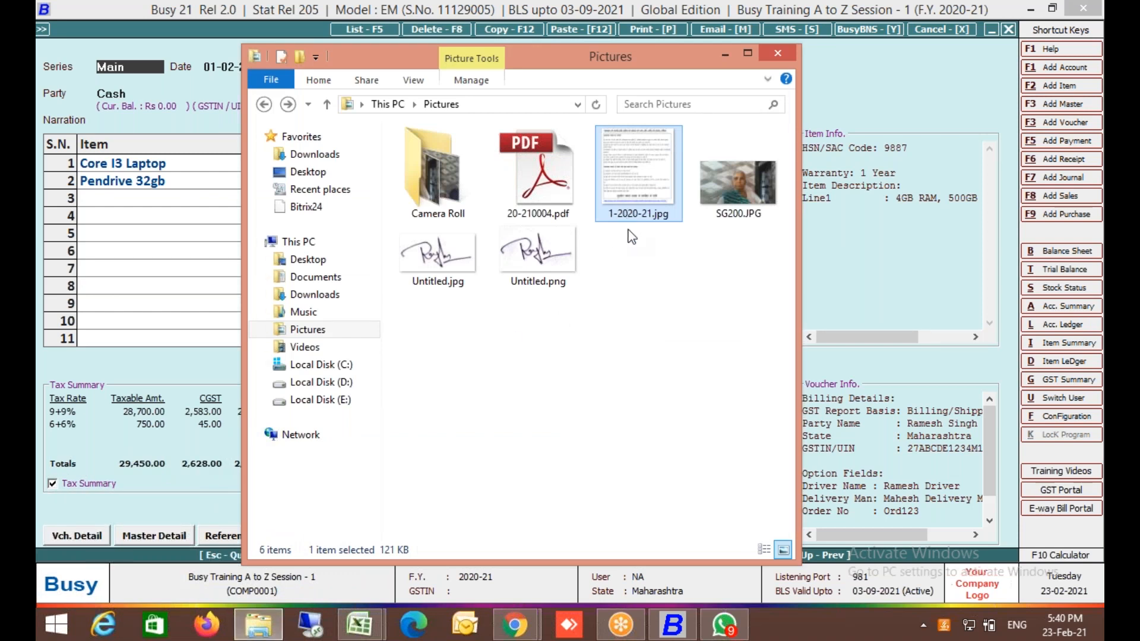
{"action": "key", "text": "F2"}
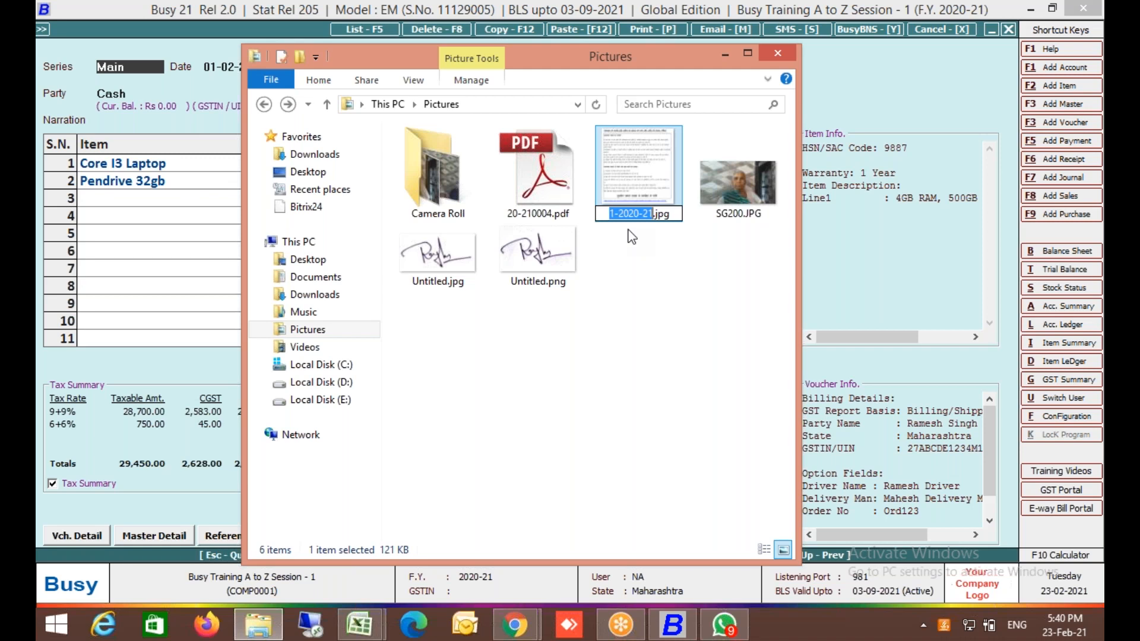
{"action": "key", "text": "Escape"}
{"action": "key", "text": "Left"}
{"action": "key", "text": "Left"}
{"action": "key", "text": "Right"}
{"action": "key", "text": "Right"}
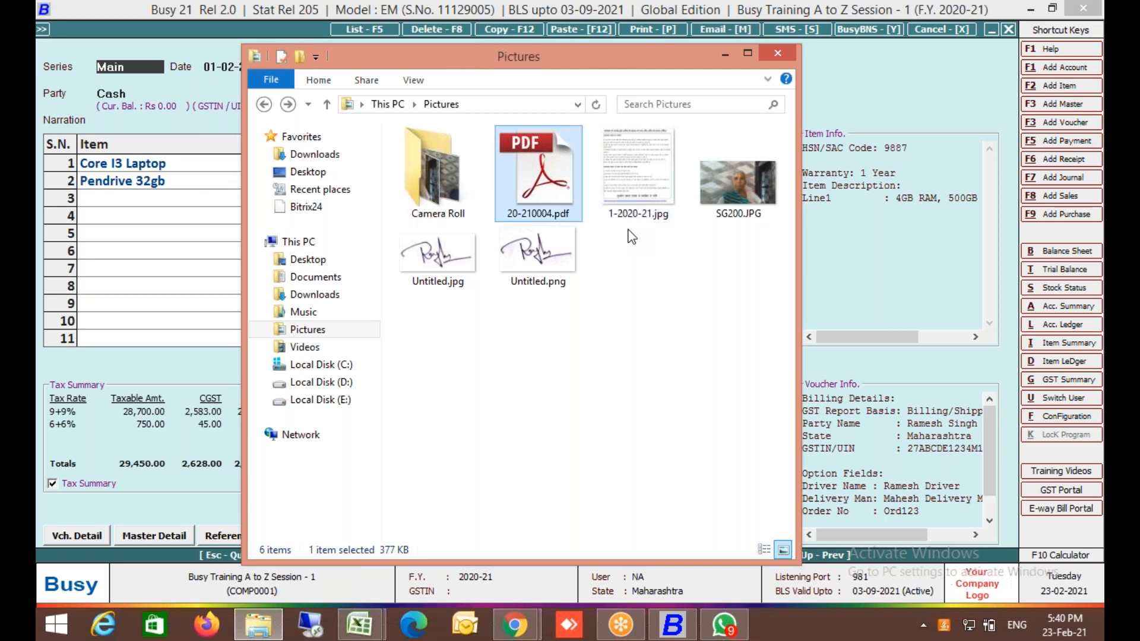
{"action": "key", "text": "F2"}
{"action": "key", "text": "Left"}
{"action": "key", "text": "Left"}
{"action": "key", "text": "Left"}
{"action": "key", "text": "Left"}
{"action": "key", "text": "Left"}
{"action": "key", "text": "Left"}
{"action": "key", "text": "Left"}
{"action": "key", "text": "Left"}
{"action": "key", "text": "Left"}
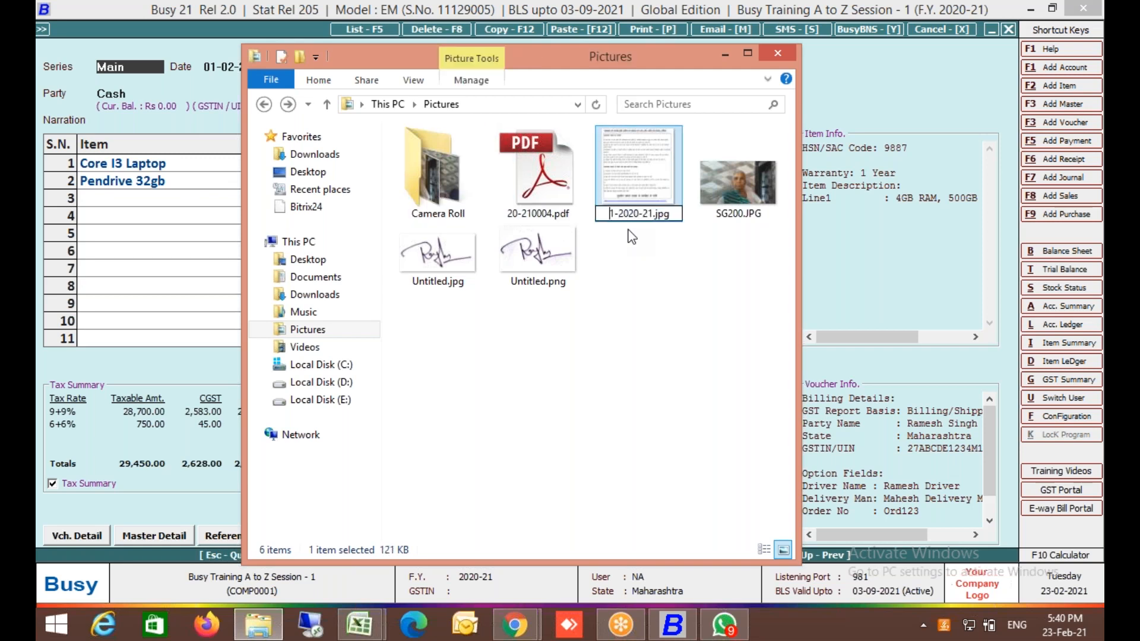
{"action": "type", "text": "old_"}
{"action": "key", "text": "Return"}
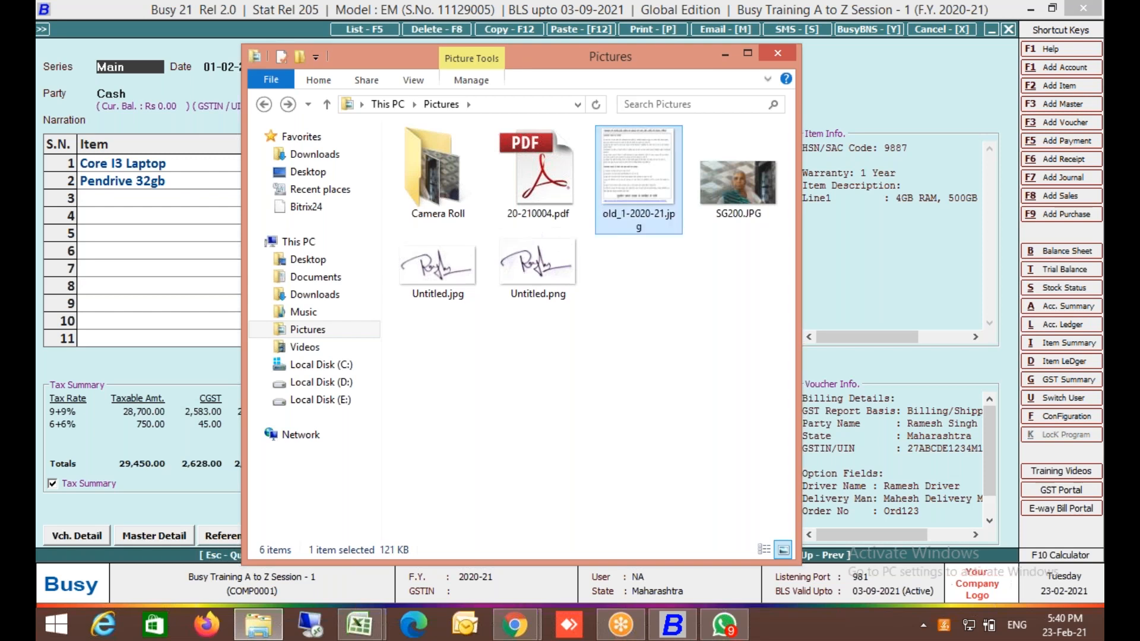
Rename 20-210004.pdf to 1-2020-21.pdf.
{"action": "key", "text": "Left"}
{"action": "key", "text": "F2"}
{"action": "type", "text": "1-2020-21"}
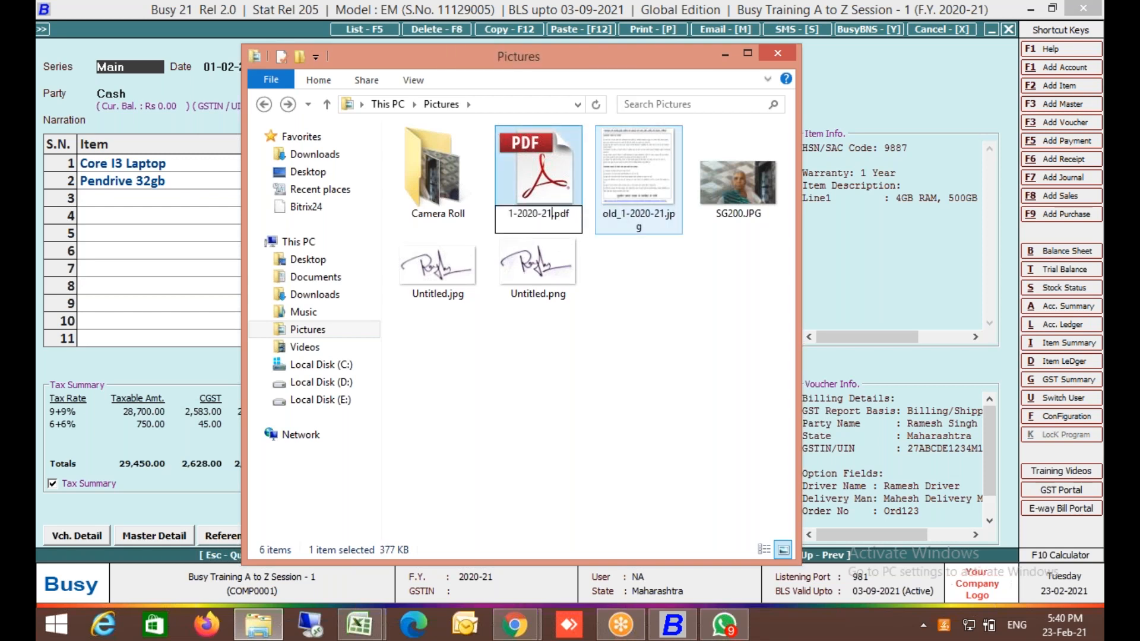
{"action": "key", "text": "Return"}
Back in Busy, quit the sales voucher to the voucher selection.
{"action": "key", "text": "alt+Tab"}
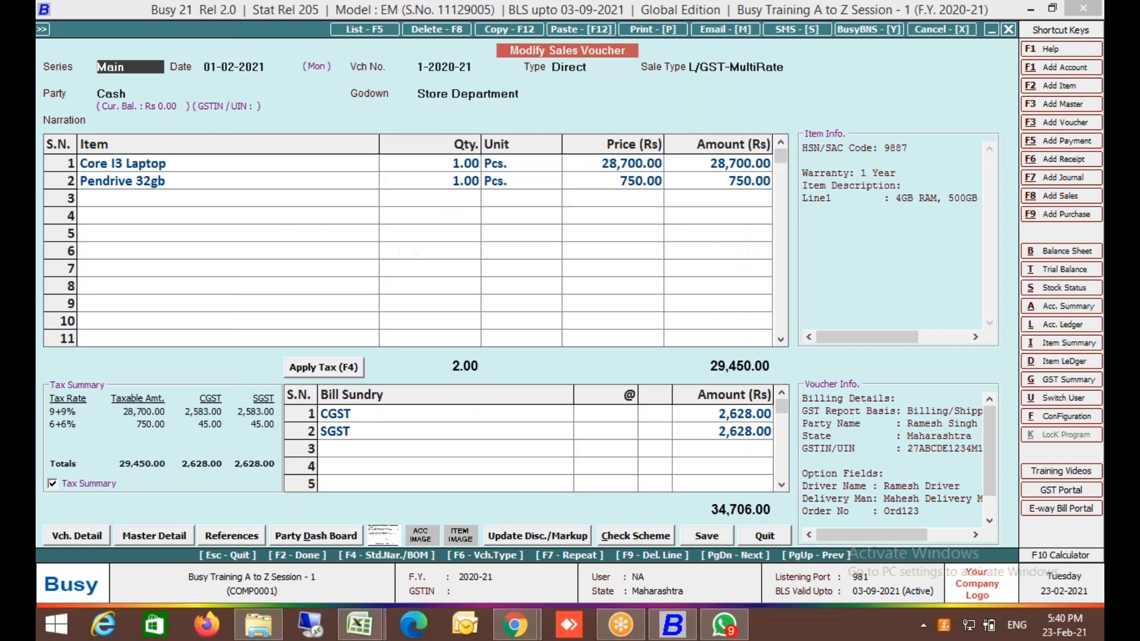
{"action": "key", "text": "Escape"}
{"action": "key", "text": "Return"}
{"action": "key", "text": "Return"}
Reopen voucher 1-2020-21, view its attached 1-2020-21.pdf in Adobe Reader, then exit Reader.
{"action": "key", "text": "Return"}
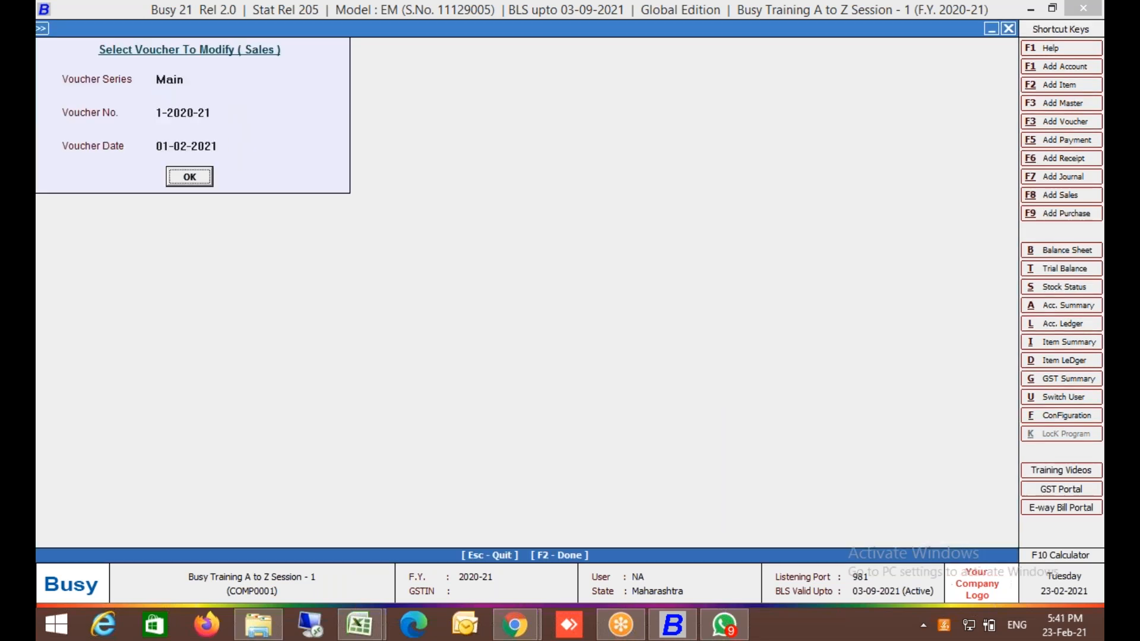
{"action": "key", "text": "Return"}
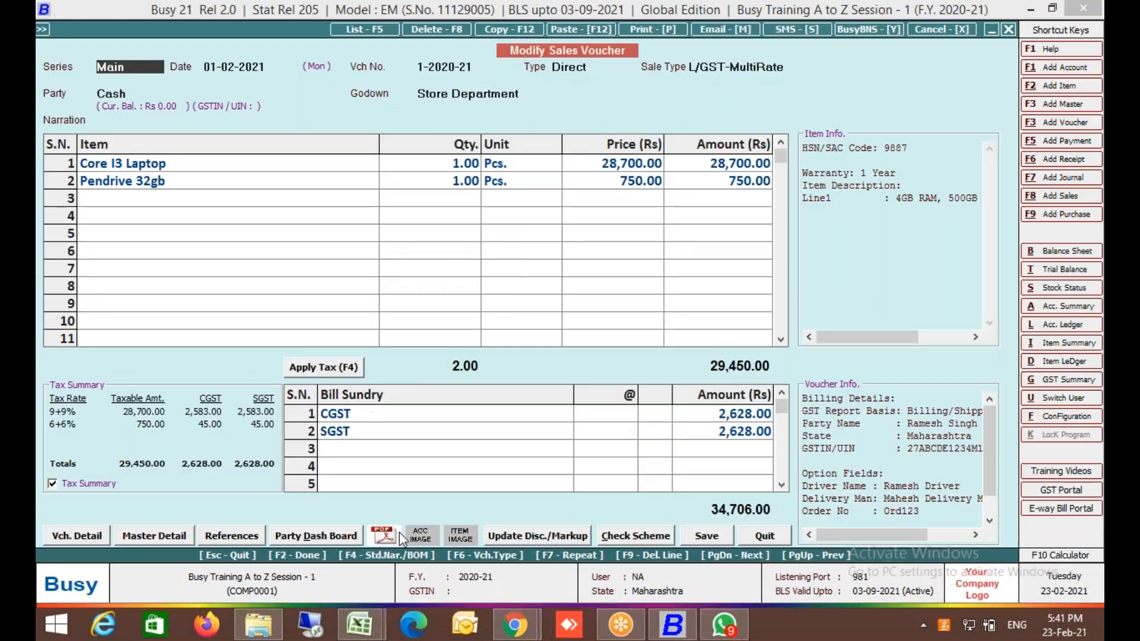
{"action": "left_click", "coordinate": [384, 535]}
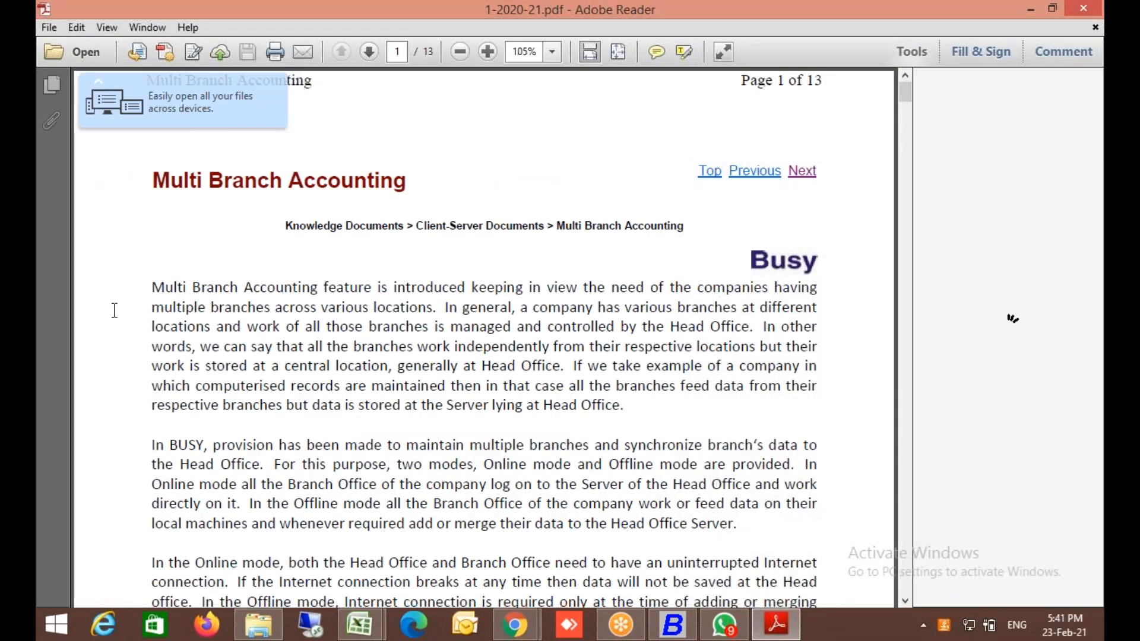
{"action": "left_click", "coordinate": [47, 28]}
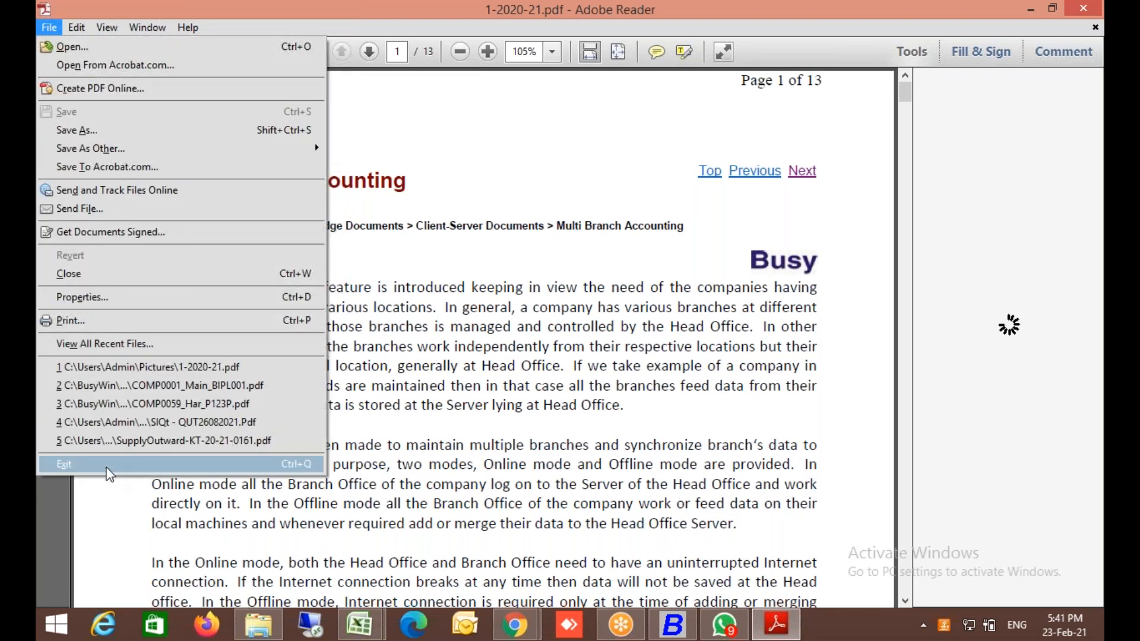
{"action": "left_click", "coordinate": [64, 464]}
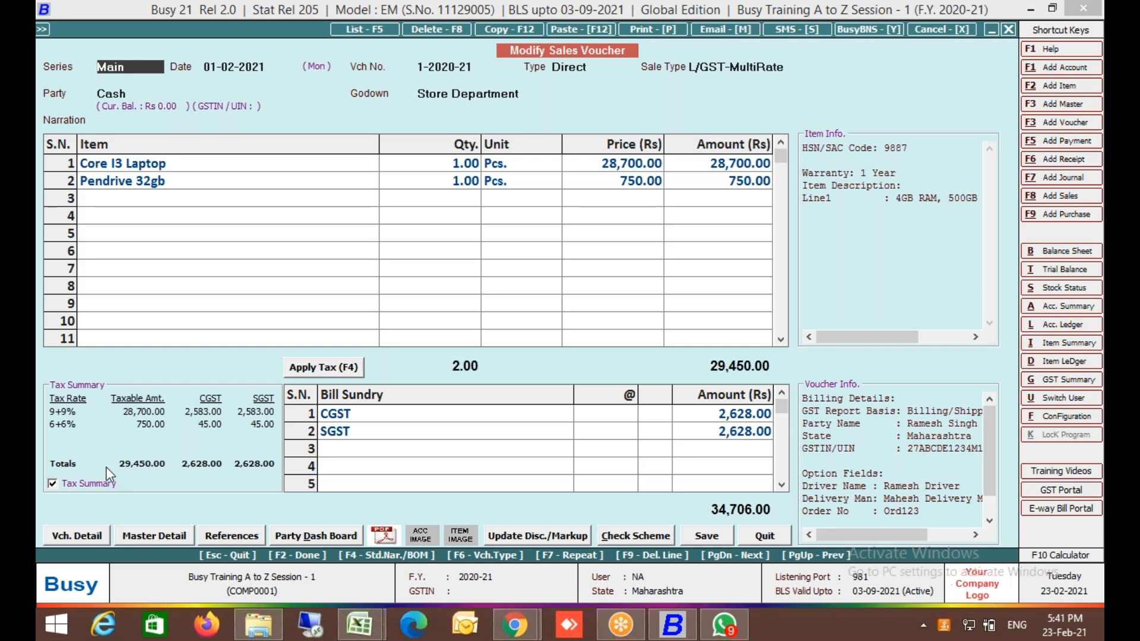
Close the sales voucher and move to Administration > Configuration.
{"action": "key", "text": "Escape"}
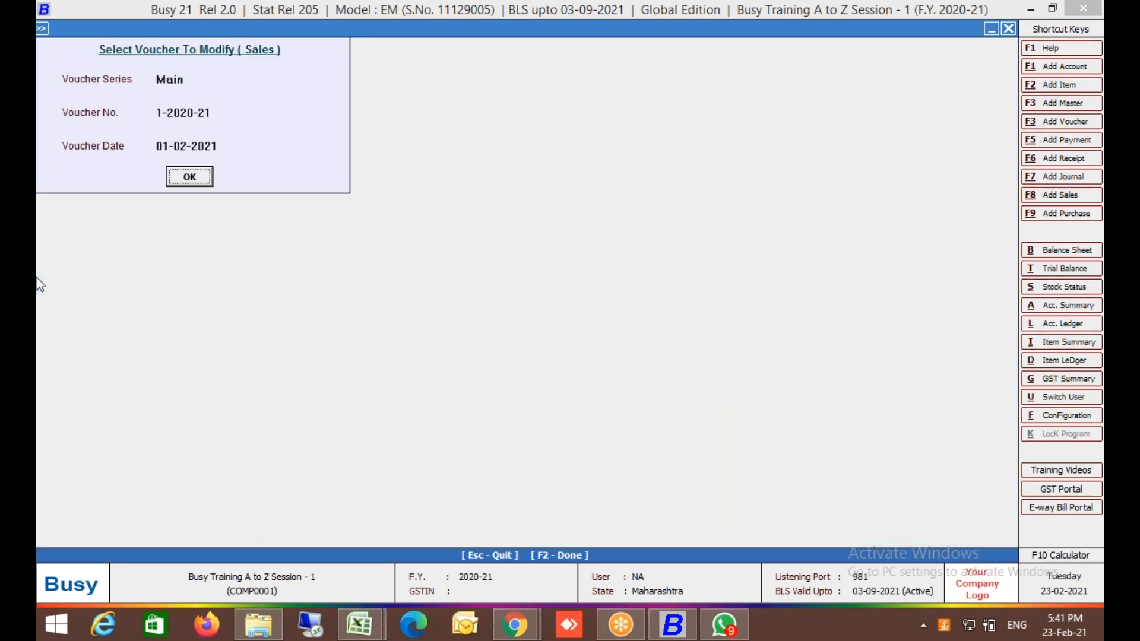
{"action": "key", "text": "Escape"}
{"action": "key", "text": "Escape"}
{"action": "key", "text": "Left"}
{"action": "key", "text": "Down"}
{"action": "key", "text": "Down"}
{"action": "key", "text": "Up"}
{"action": "key", "text": "Return"}
Open the Sales Main voucher series settings and move through its Settlement Details and copy-voucher options.
{"action": "key", "text": "Down"}
{"action": "key", "text": "Down"}
{"action": "key", "text": "Down"}
{"action": "key", "text": "Down"}
{"action": "key", "text": "Down"}
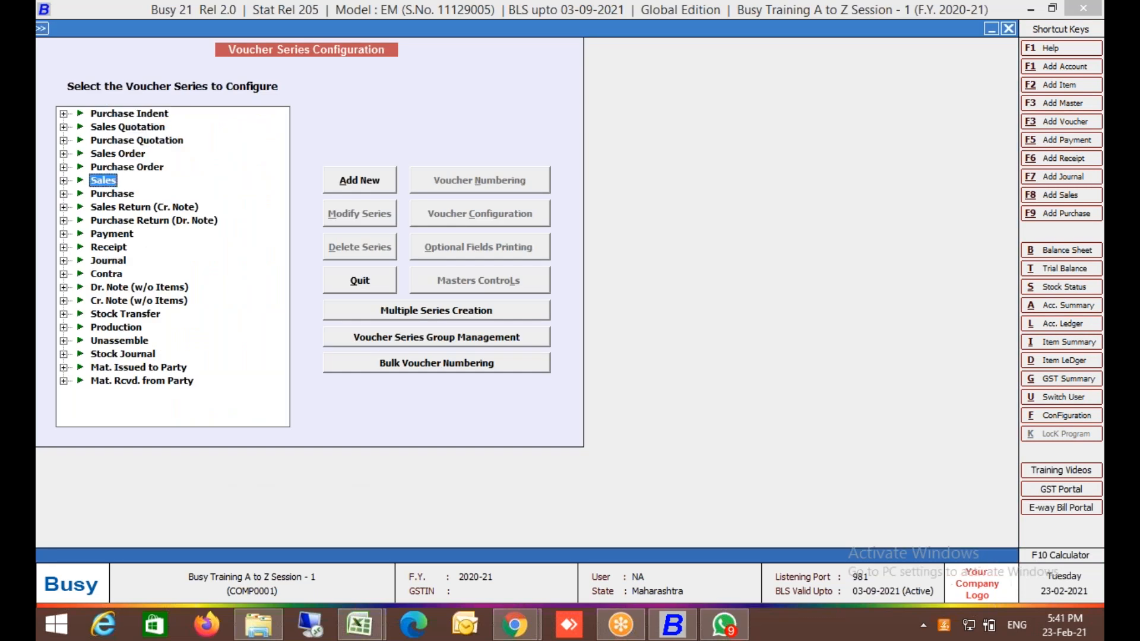
{"action": "key", "text": "Right"}
{"action": "key", "text": "Down"}
{"action": "key", "text": "Return"}
{"action": "key", "text": "Return"}
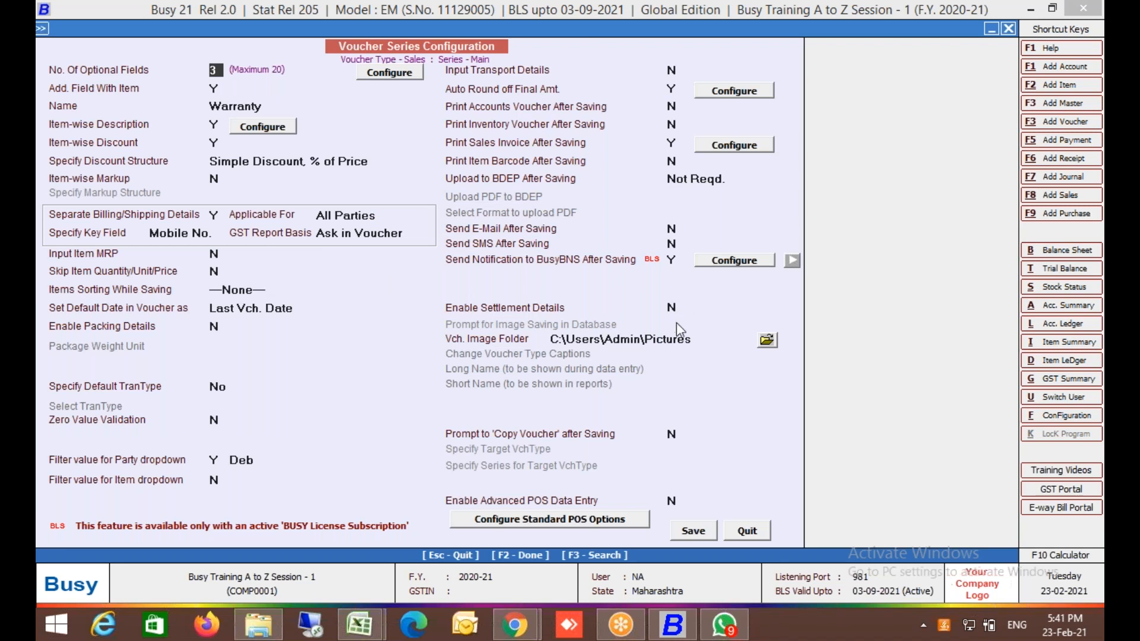
{"action": "left_click", "coordinate": [674, 307]}
{"action": "left_click", "coordinate": [522, 430]}
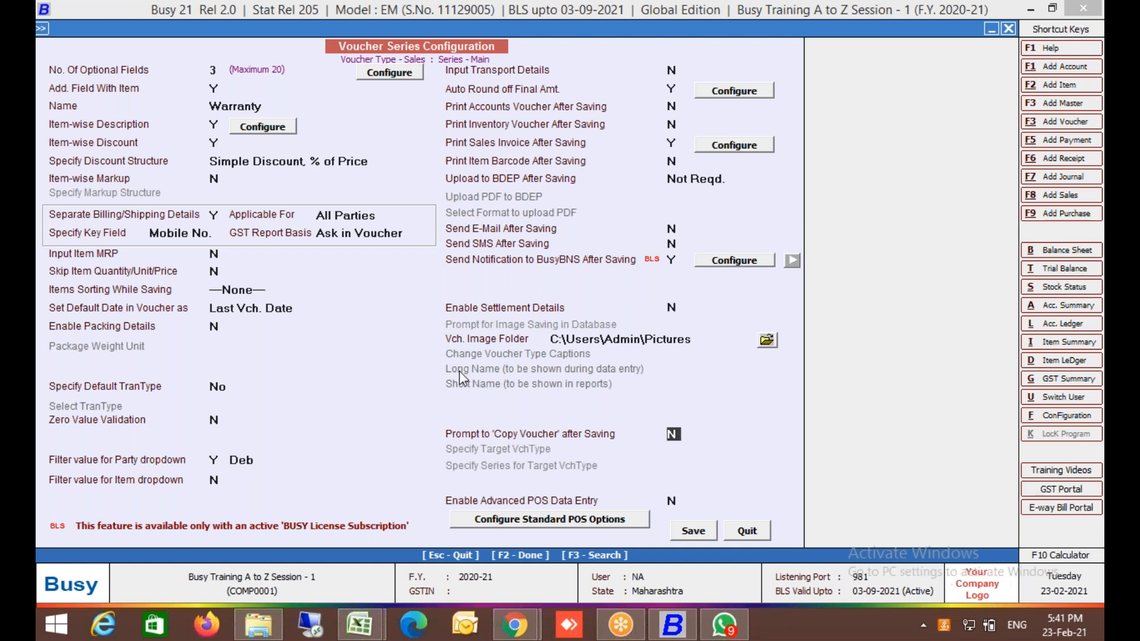